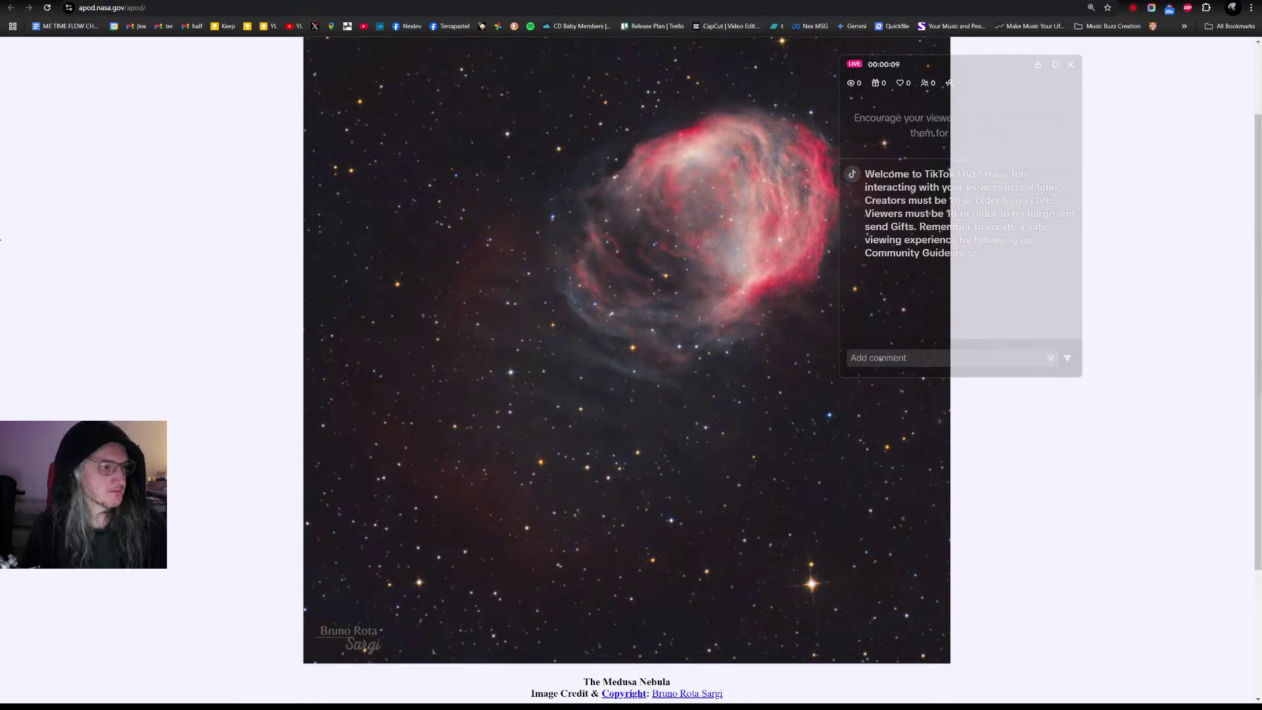
Step: Switch to Ableton Live and audition the arrangement from bar 33
{"action": "key", "text": "alt+Tab"}
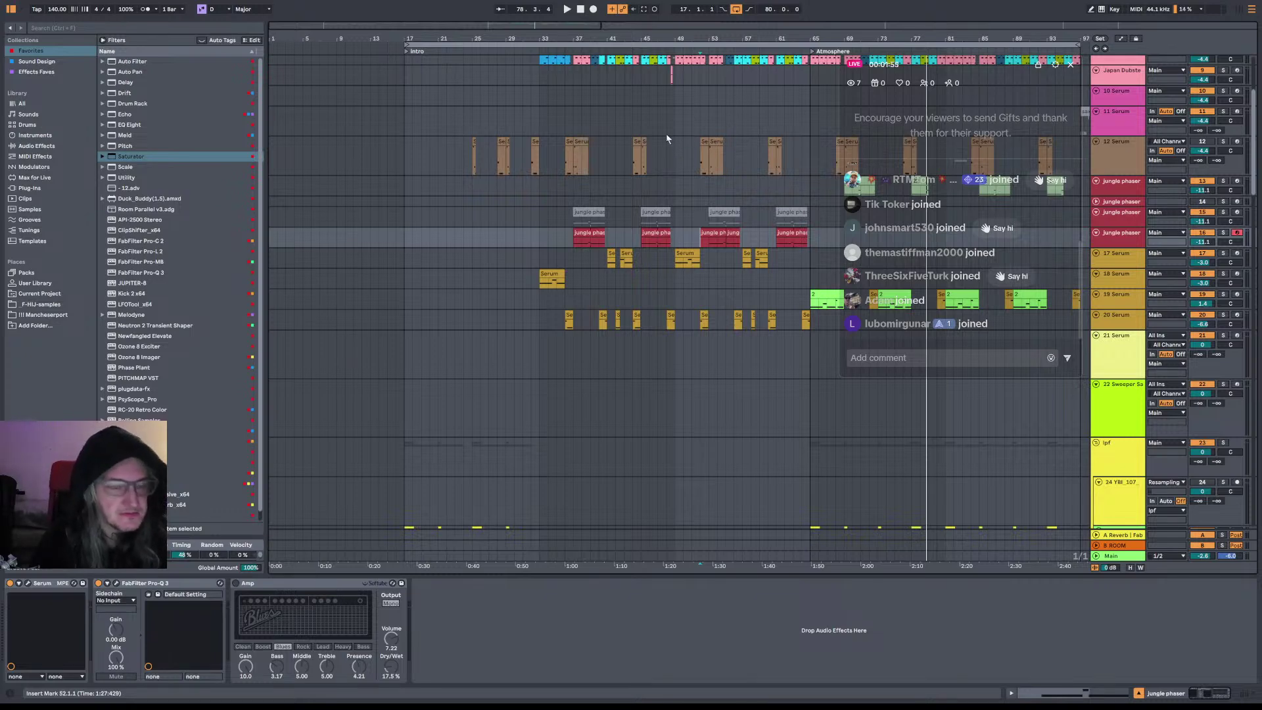
{"action": "left_click", "coordinate": [533, 190]}
{"action": "left_click", "coordinate": [535, 193]}
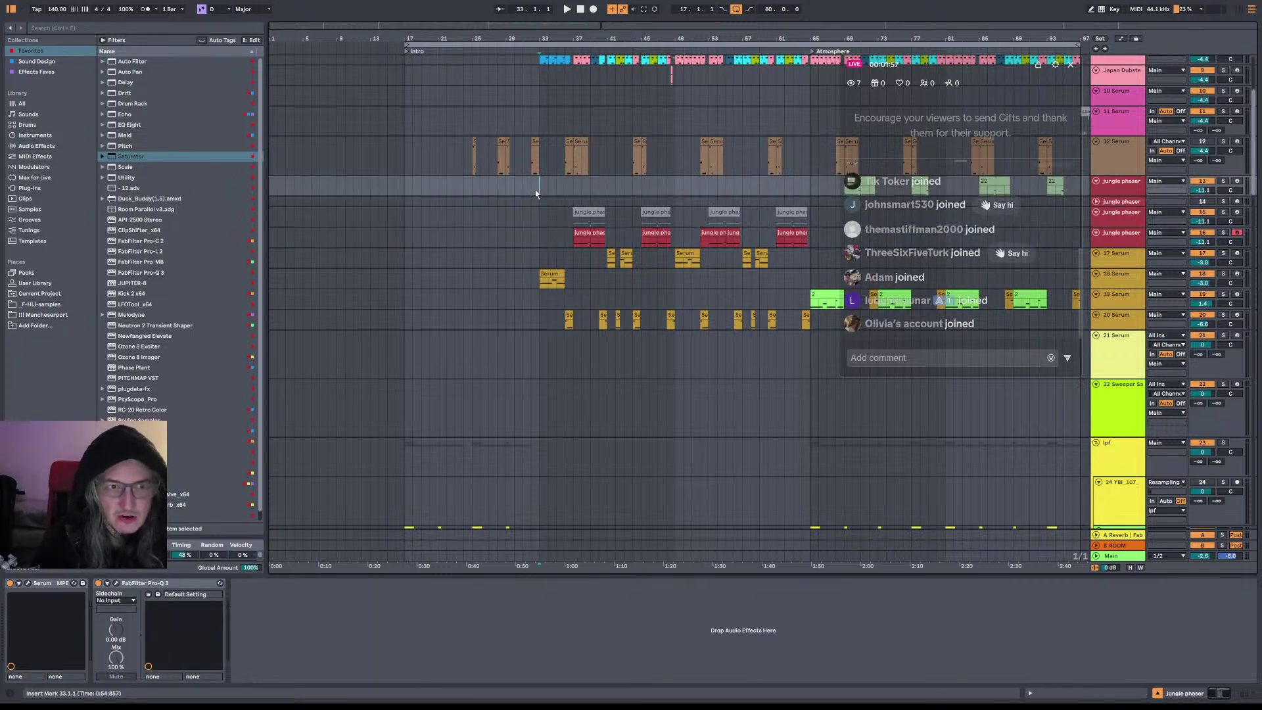
{"action": "left_click_drag", "start_coordinate": [551, 39], "coordinate": [493, 178]}
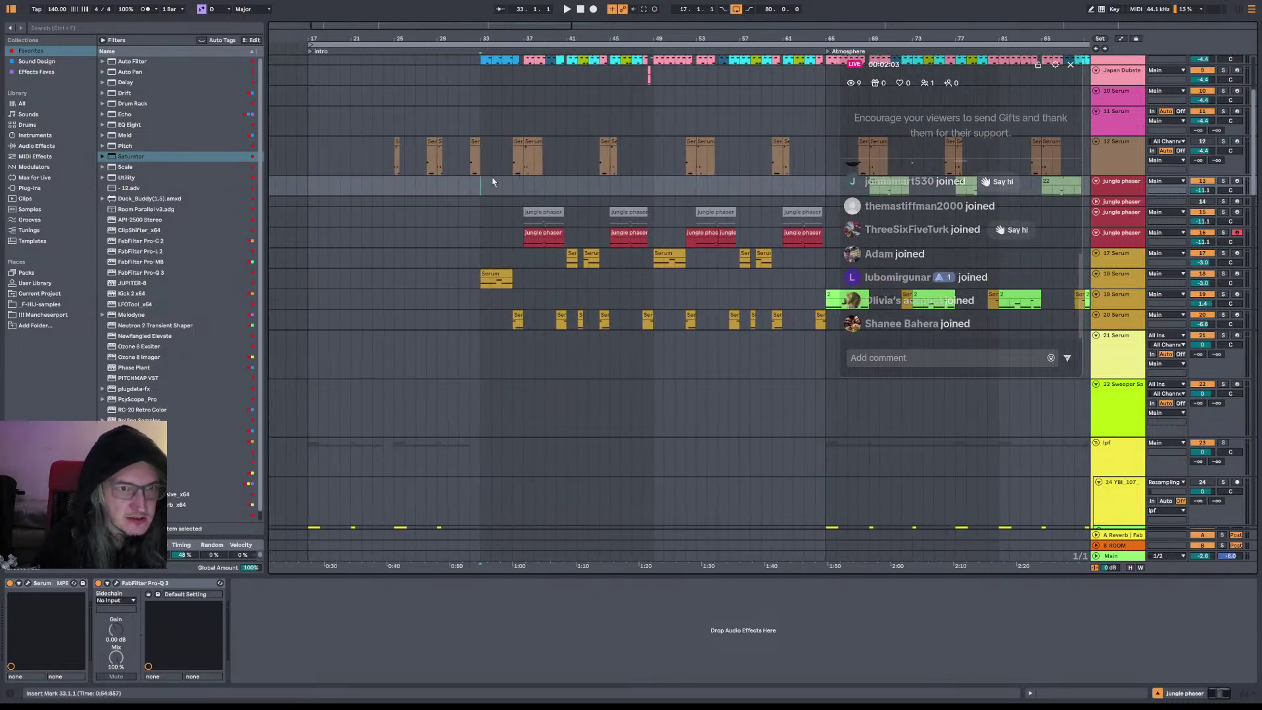
{"action": "left_click", "coordinate": [567, 9]}
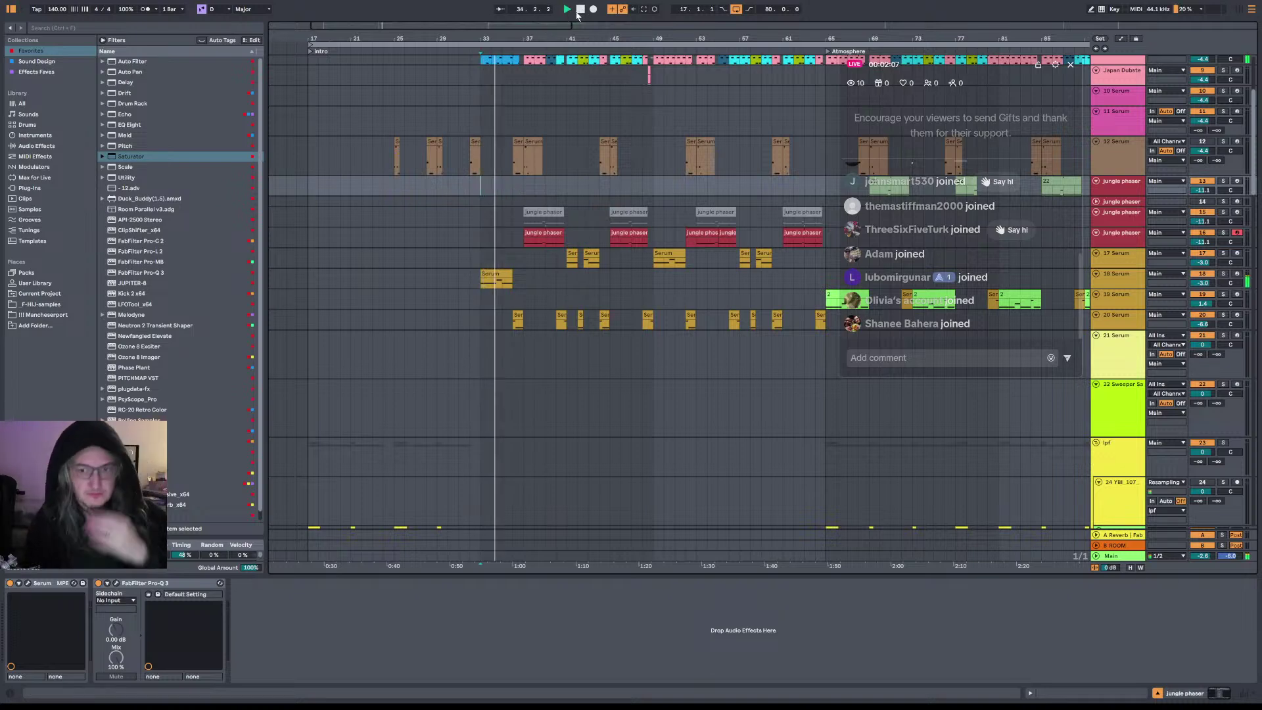
{"action": "left_click_drag", "start_coordinate": [518, 38], "coordinate": [558, 92]}
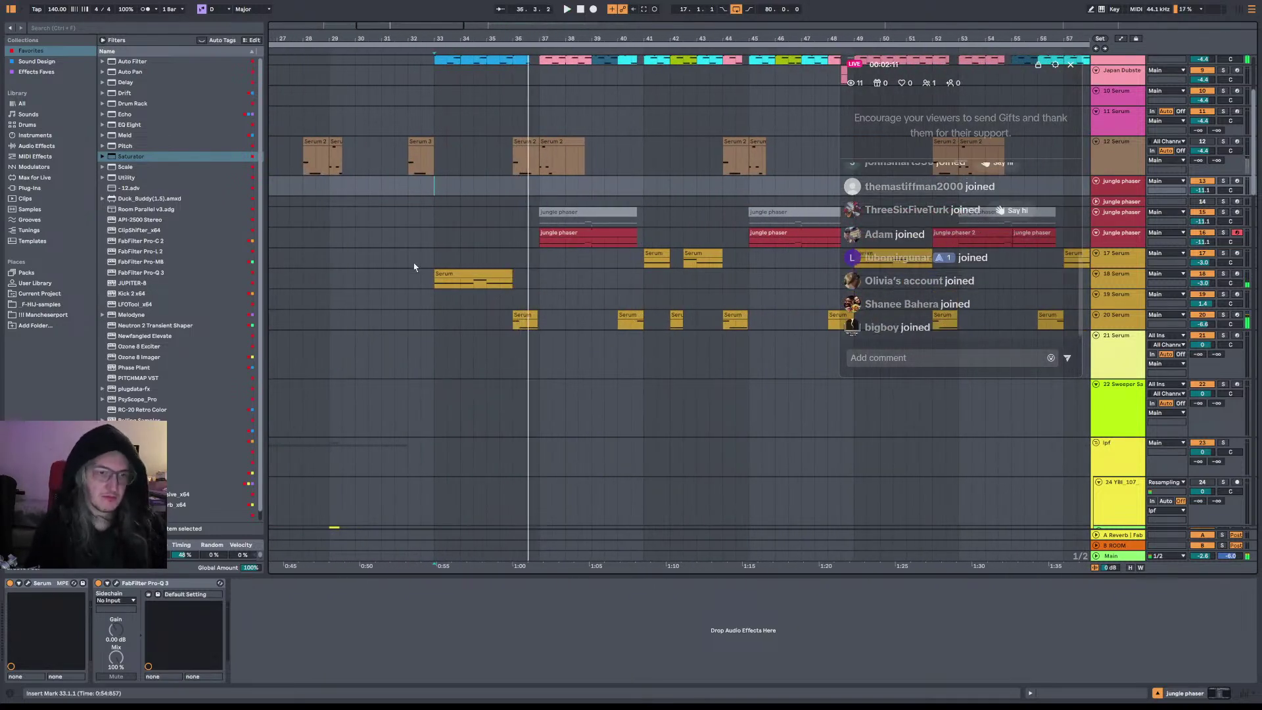
Step: Arm the 18 Serum track for recording and open its Serum synth
{"action": "left_click", "coordinate": [434, 278]}
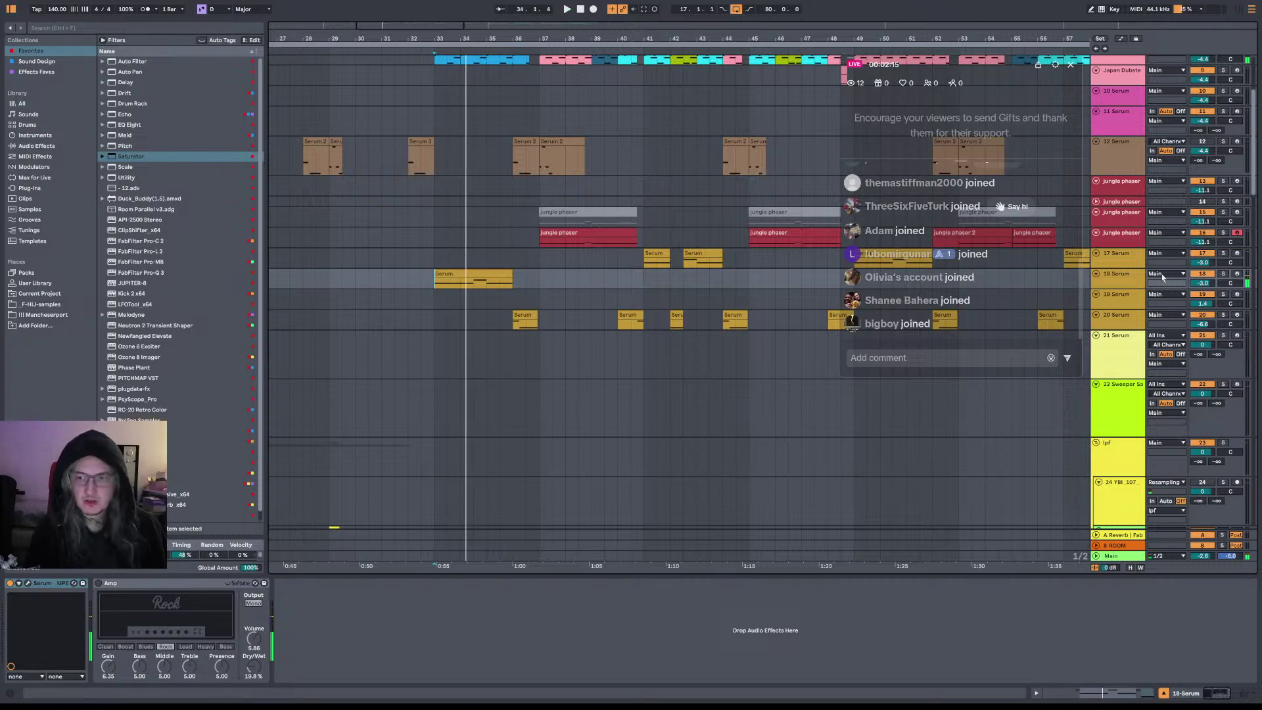
{"action": "left_click", "coordinate": [1121, 285]}
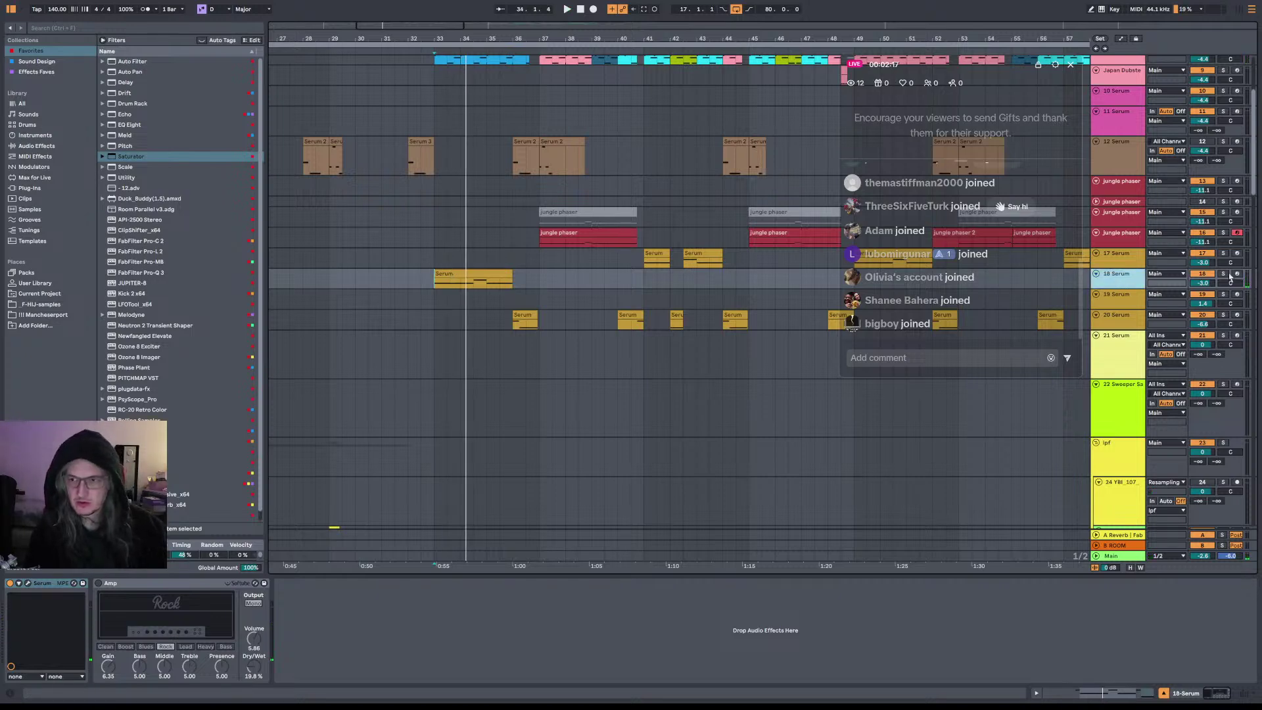
{"action": "left_click", "coordinate": [1235, 274]}
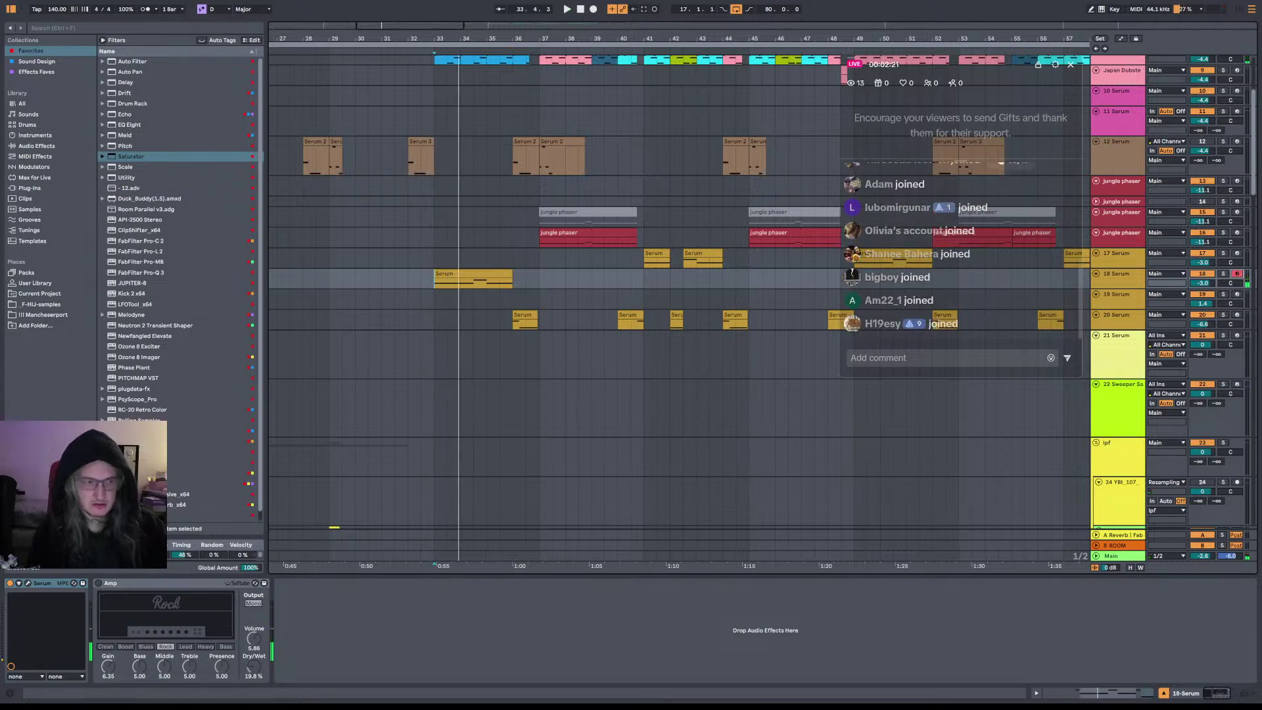
{"action": "left_click", "coordinate": [27, 583]}
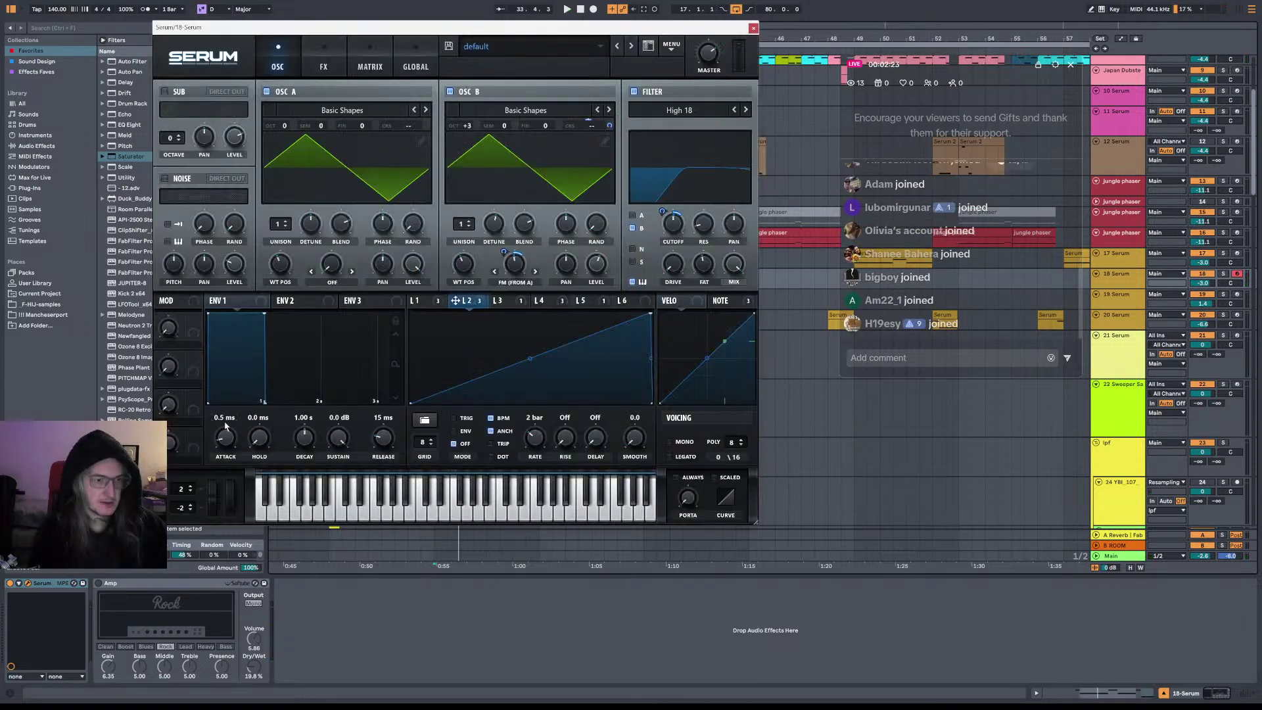
Step: Set Serum's pitch bend range to 5 semitones up and -5 semitones down
{"action": "left_click", "coordinate": [190, 510]}
{"action": "left_click", "coordinate": [190, 511]}
{"action": "left_click", "coordinate": [190, 510]}
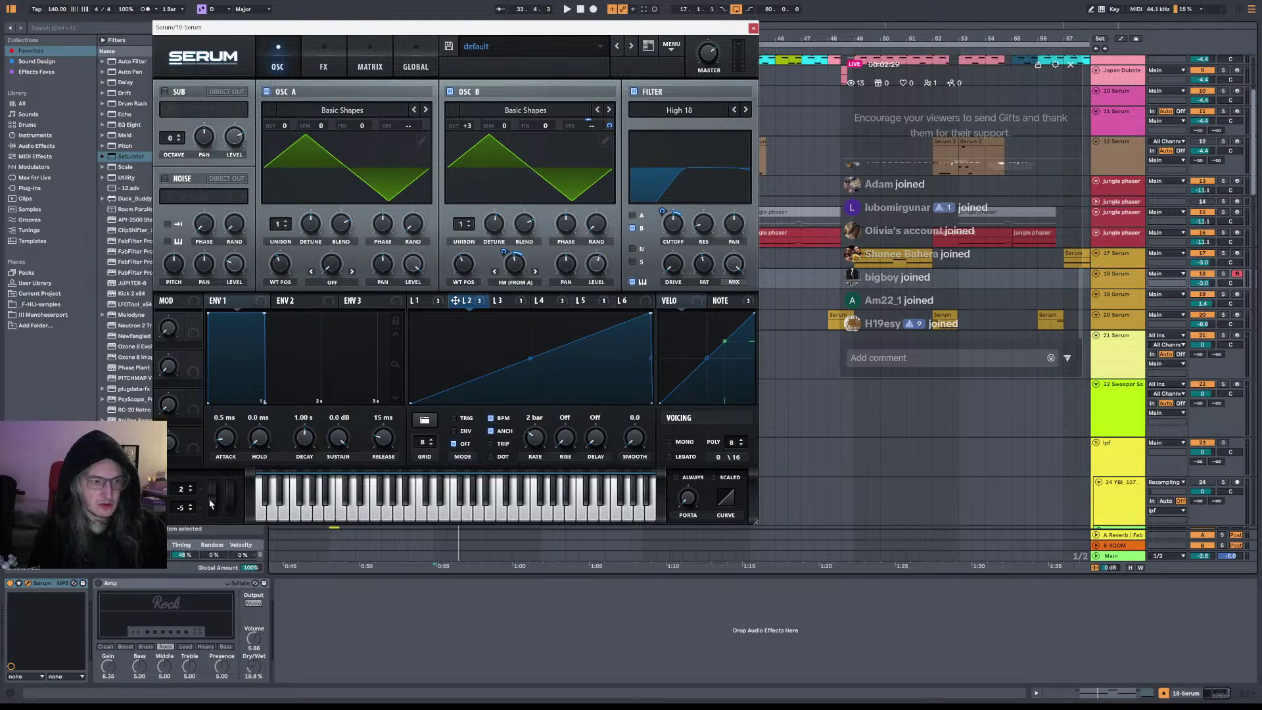
{"action": "mouse_move", "coordinate": [216, 501]}
{"action": "left_mouse_down"}
{"action": "mouse_move", "coordinate": [266, 486]}
{"action": "mouse_move", "coordinate": [224, 499]}
{"action": "left_mouse_up"}
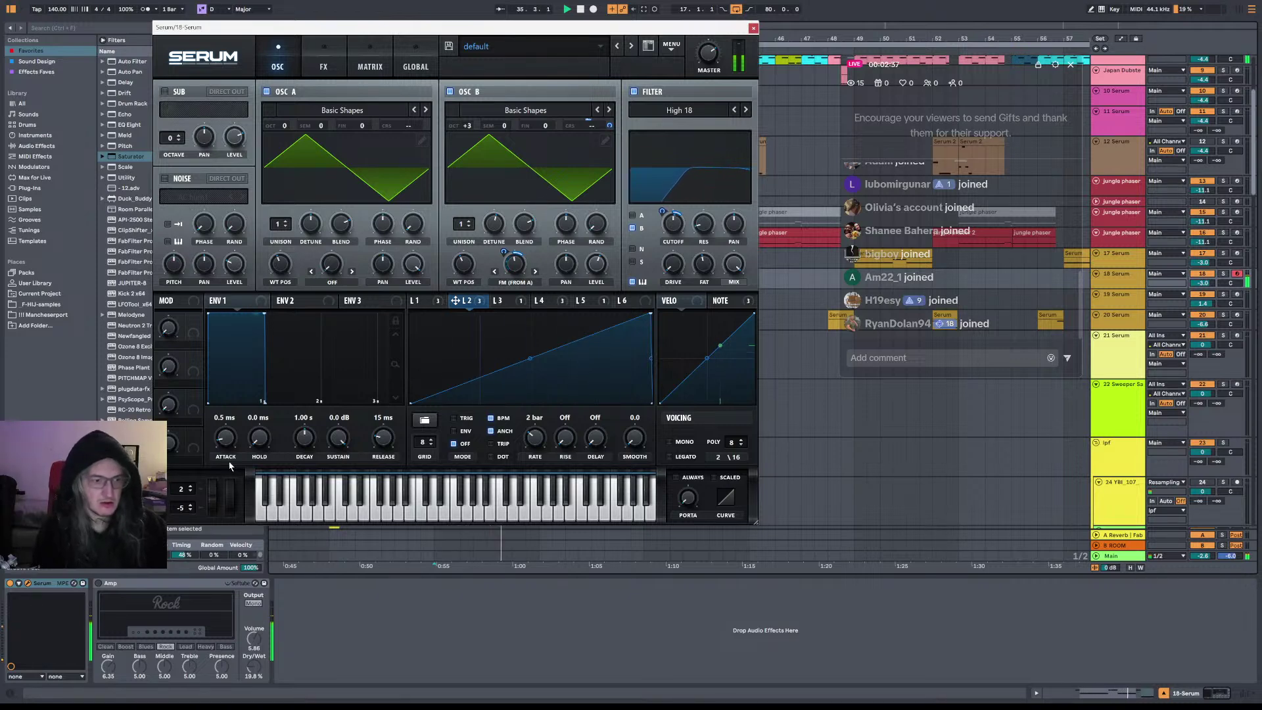
{"action": "left_click", "coordinate": [190, 489]}
{"action": "left_click", "coordinate": [191, 489]}
{"action": "left_click", "coordinate": [191, 488]}
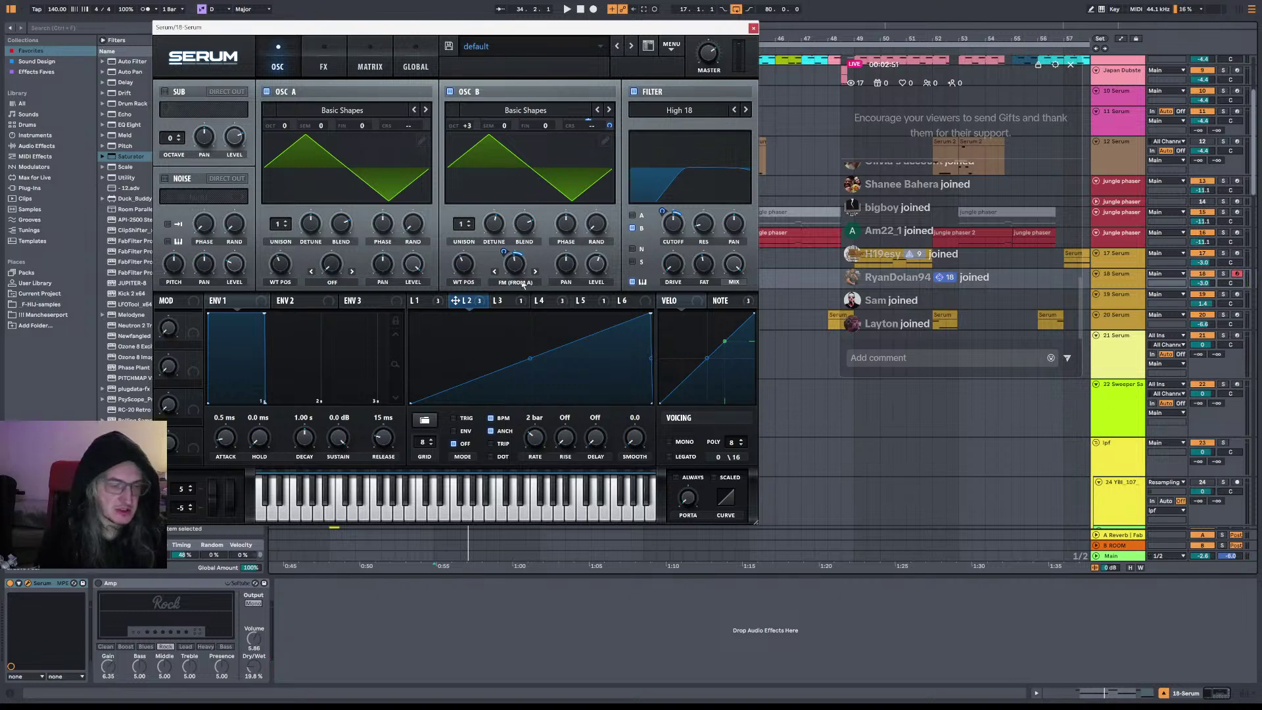
Step: Add Pitch Bend as the source in the first empty modulation matrix slot and give it a positive amount
{"action": "mouse_move", "coordinate": [520, 276]}
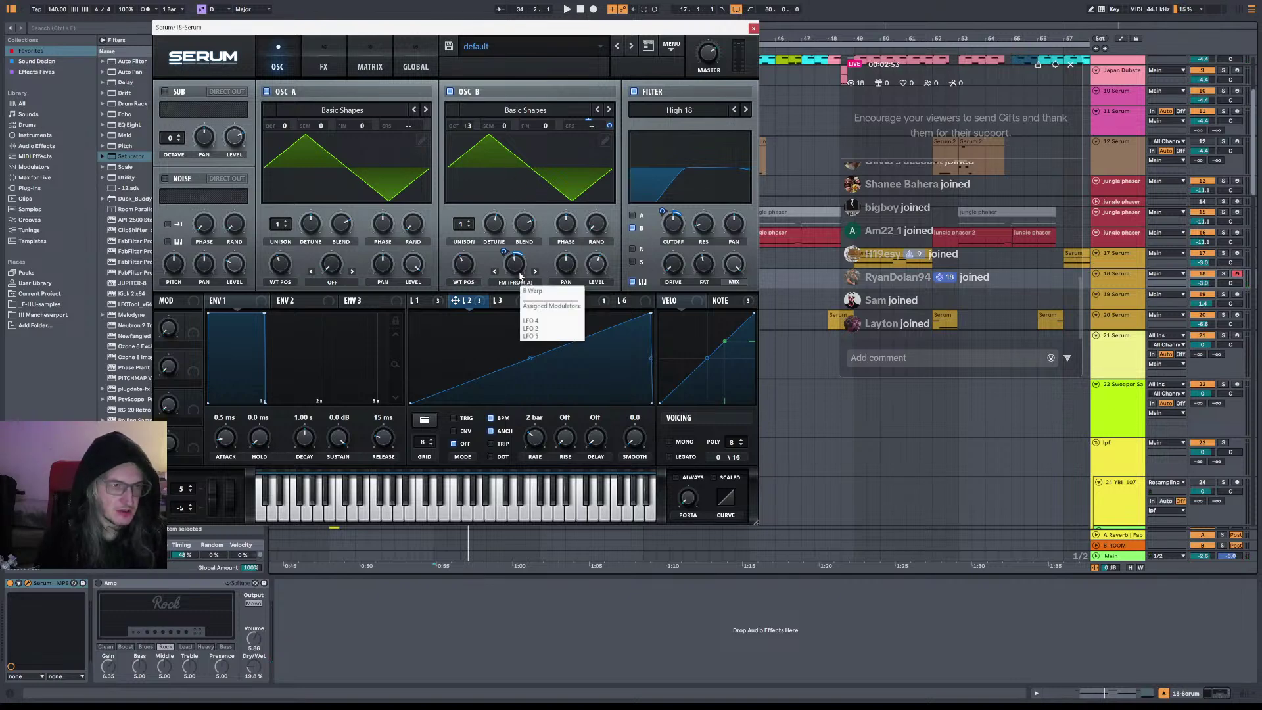
{"action": "left_click", "coordinate": [323, 59]}
{"action": "left_click", "coordinate": [369, 59]}
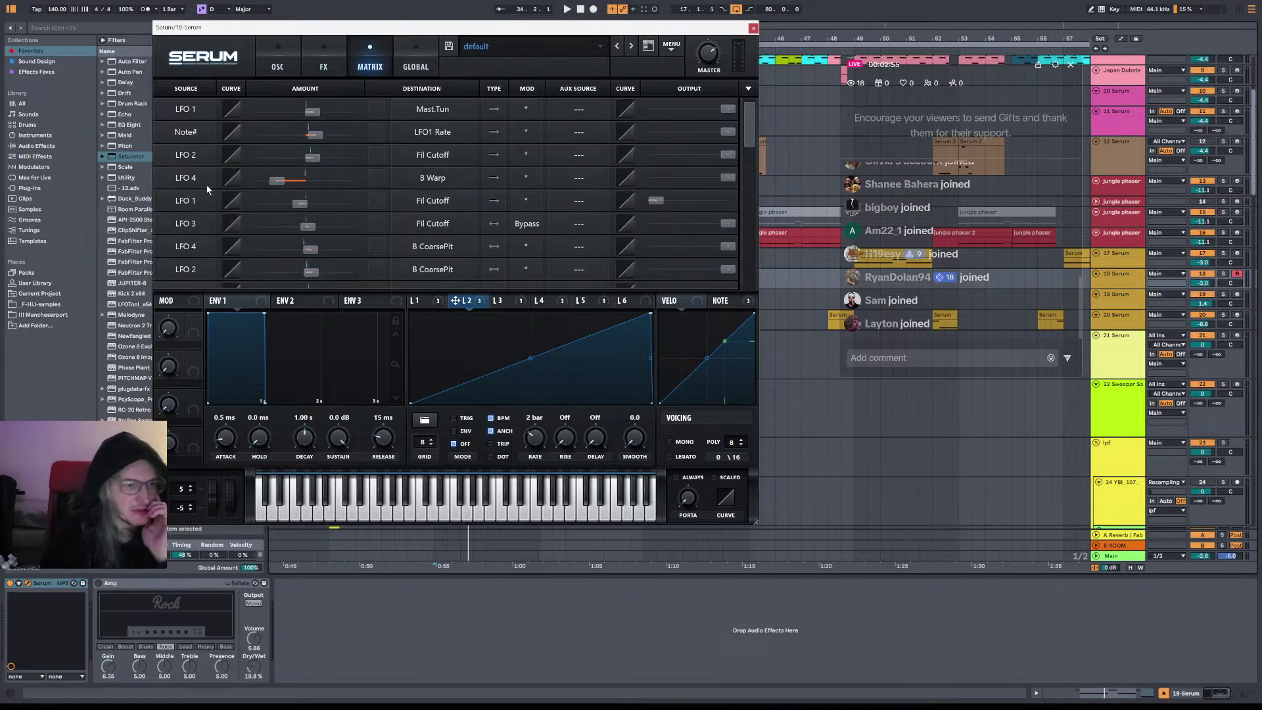
{"action": "scroll", "coordinate": [206, 189], "scroll_direction": "down", "scroll_amount": 8}
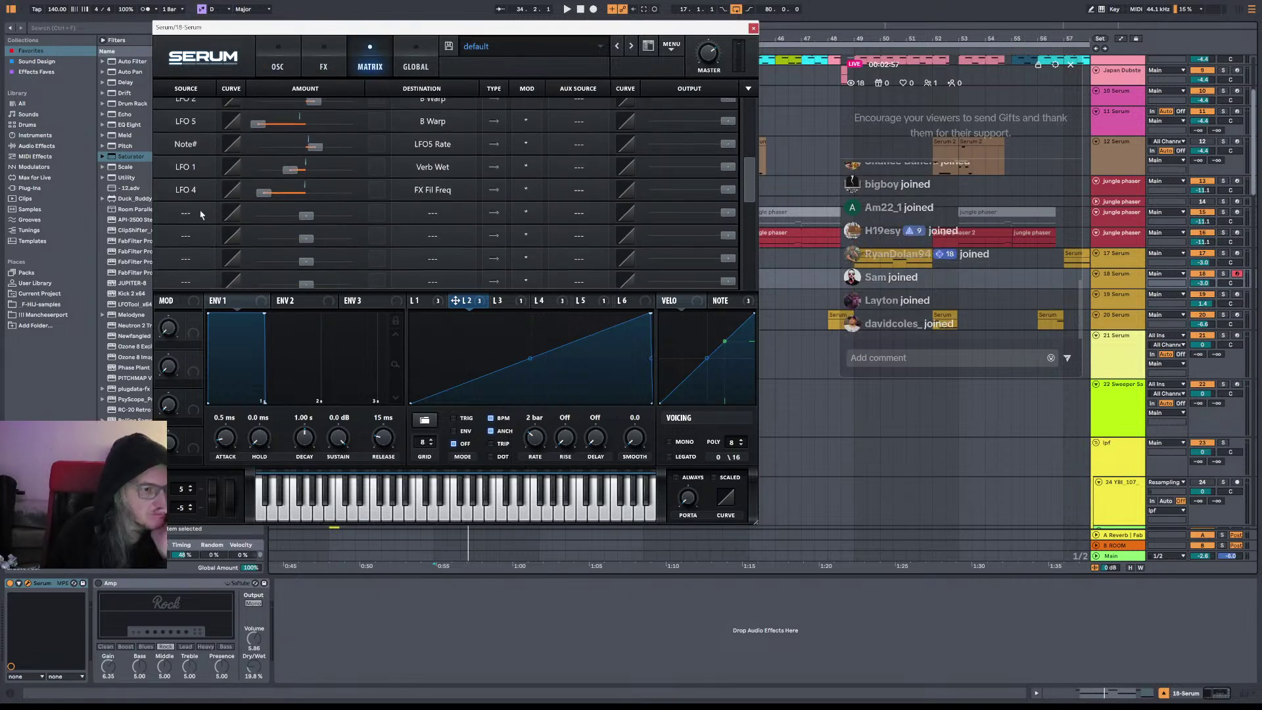
{"action": "left_click", "coordinate": [202, 213]}
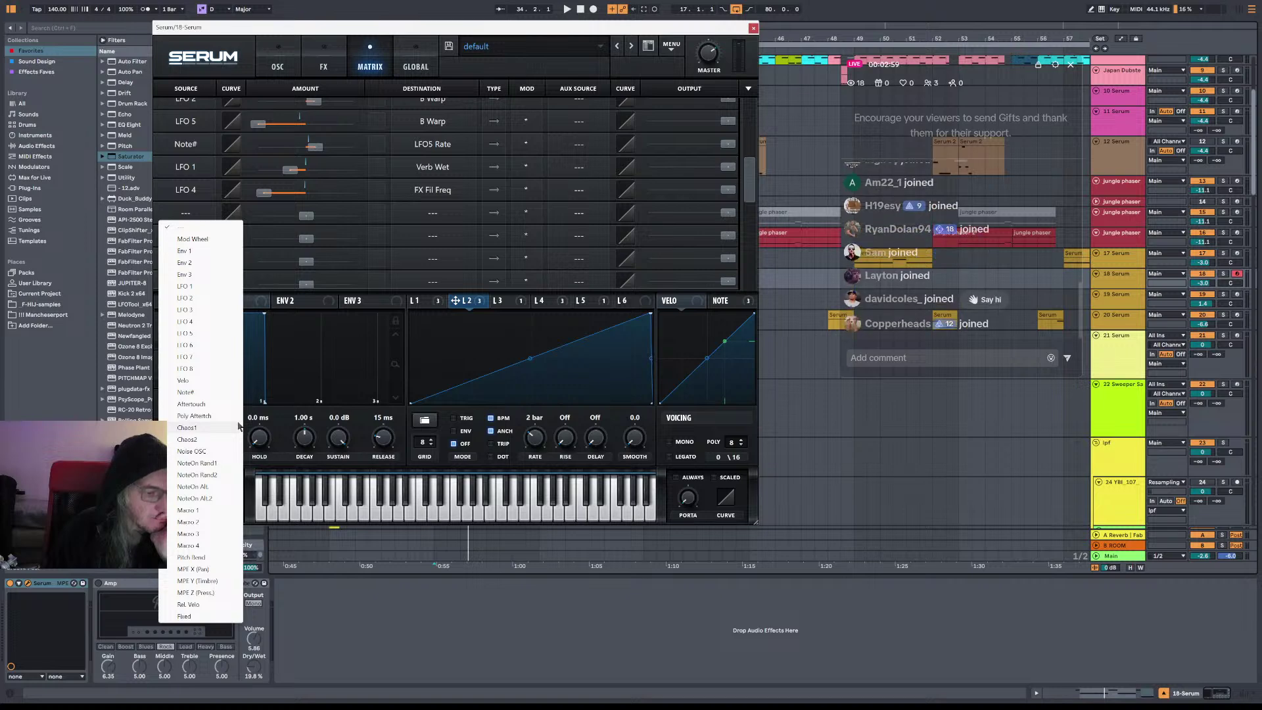
{"action": "left_click", "coordinate": [210, 560]}
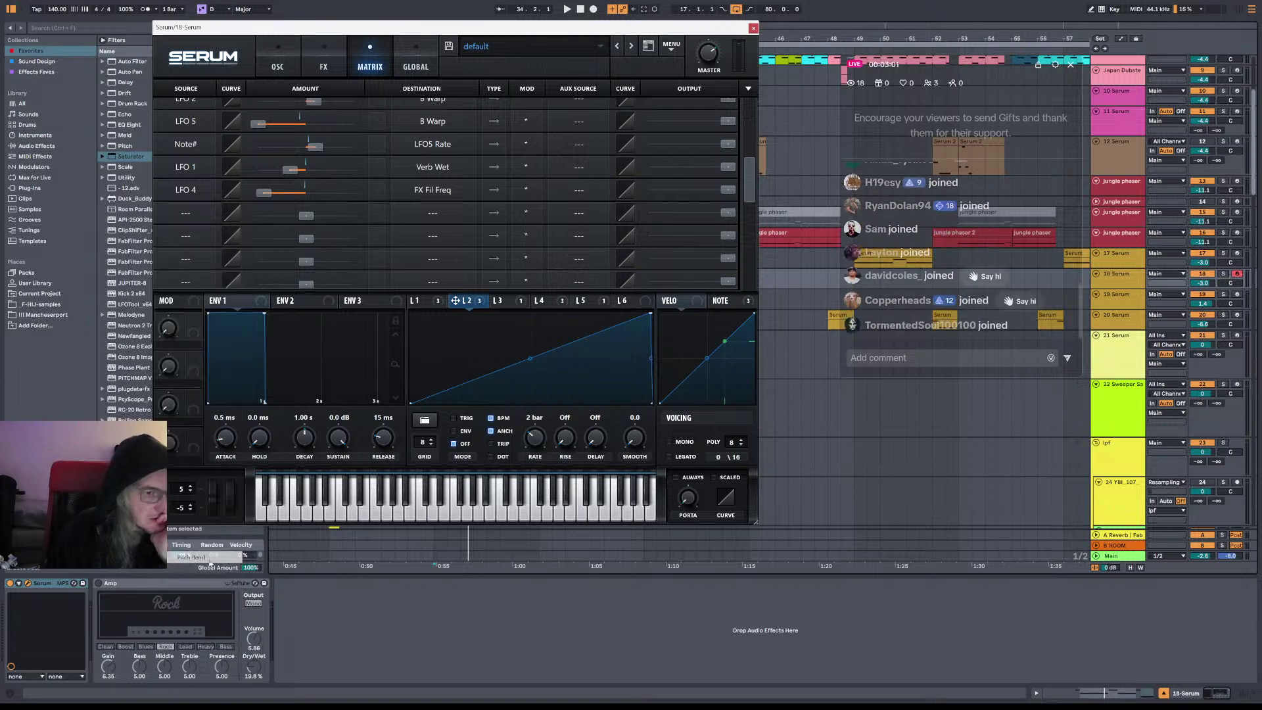
{"action": "left_click_drag", "start_coordinate": [307, 215], "coordinate": [275, 220]}
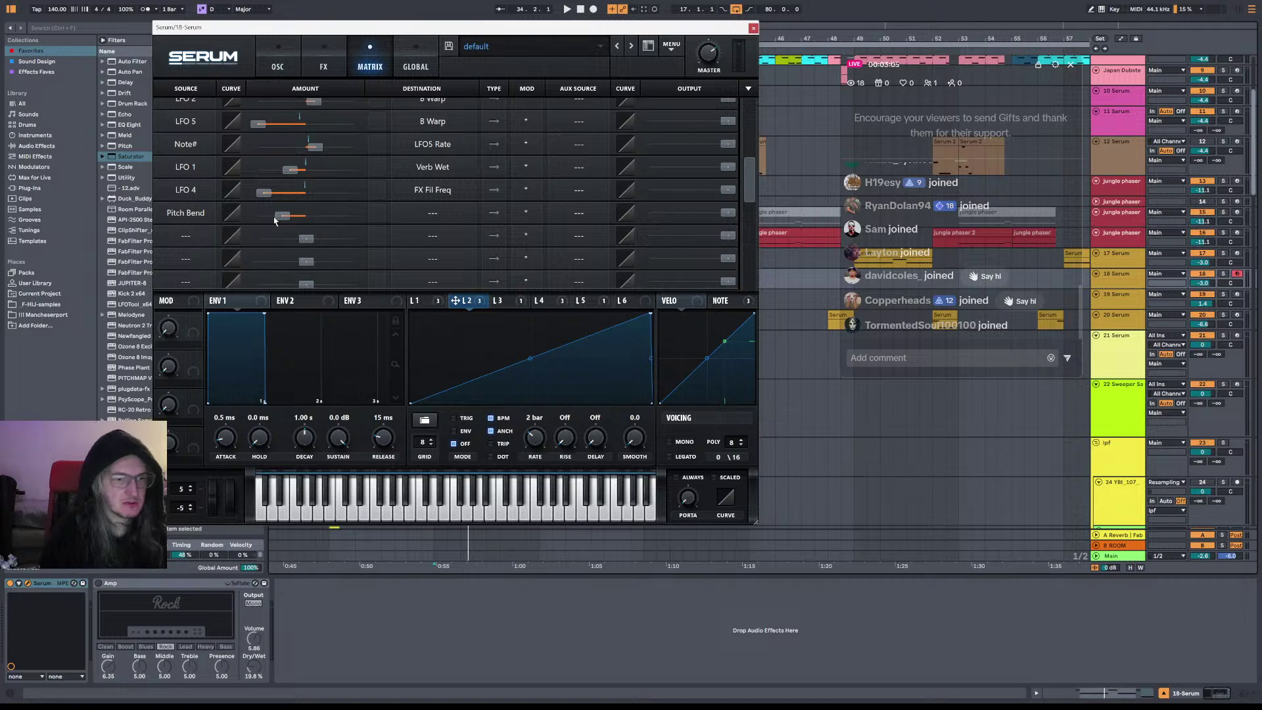
{"action": "key", "text": "space"}
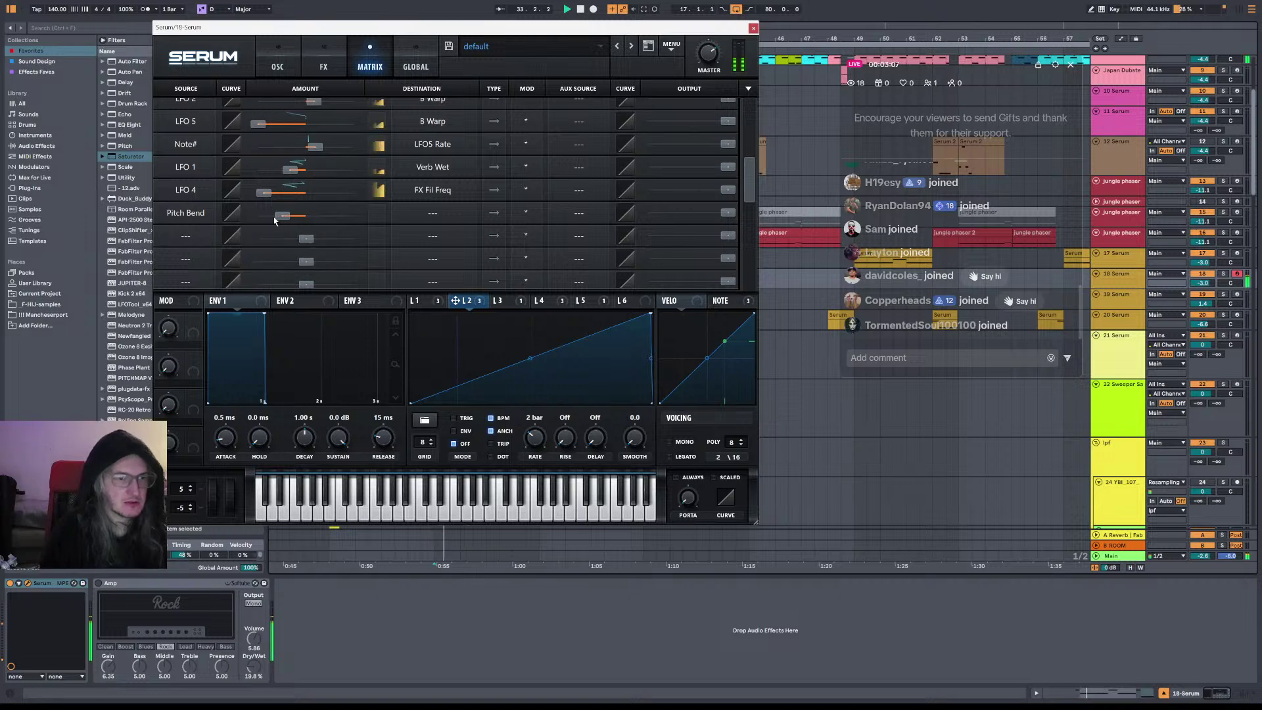
{"action": "left_click_drag", "start_coordinate": [275, 220], "coordinate": [349, 216]}
Step: Try A Warp of oscillator A as the destination of the Pitch Bend modulation while playing the track
{"action": "left_click", "coordinate": [428, 216]}
{"action": "left_click", "coordinate": [414, 195]}
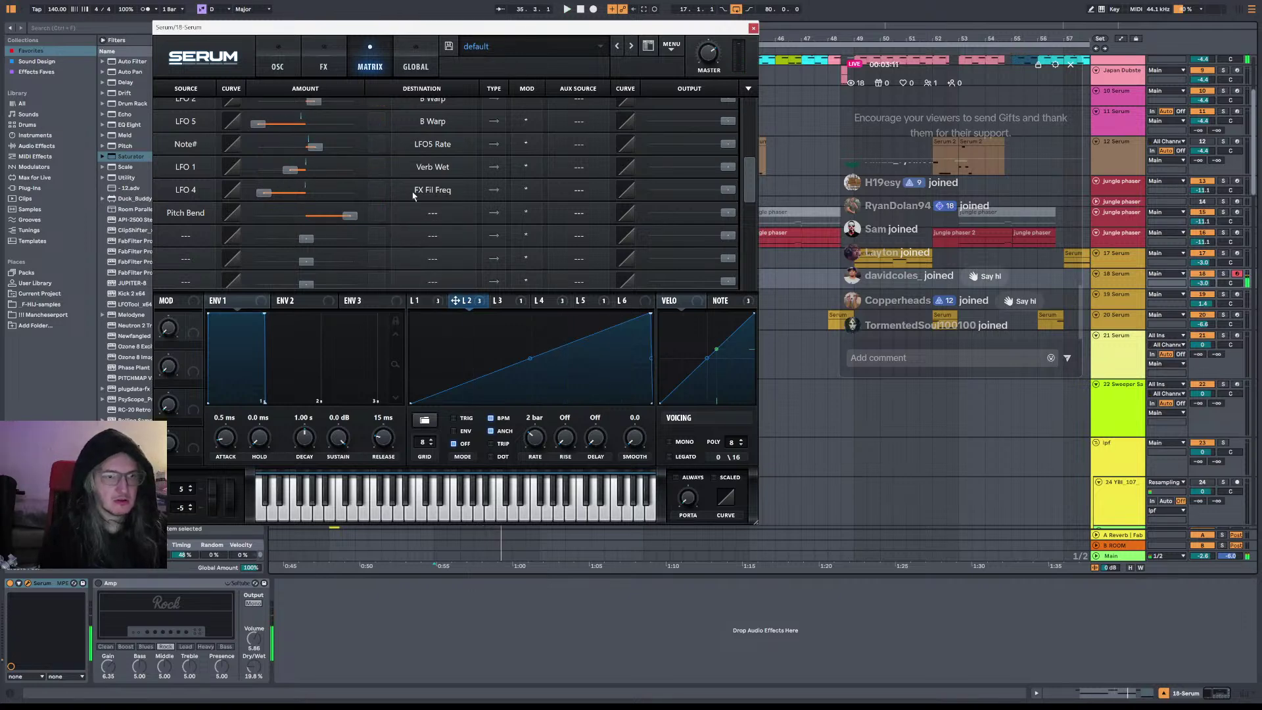
{"action": "left_click", "coordinate": [278, 66]}
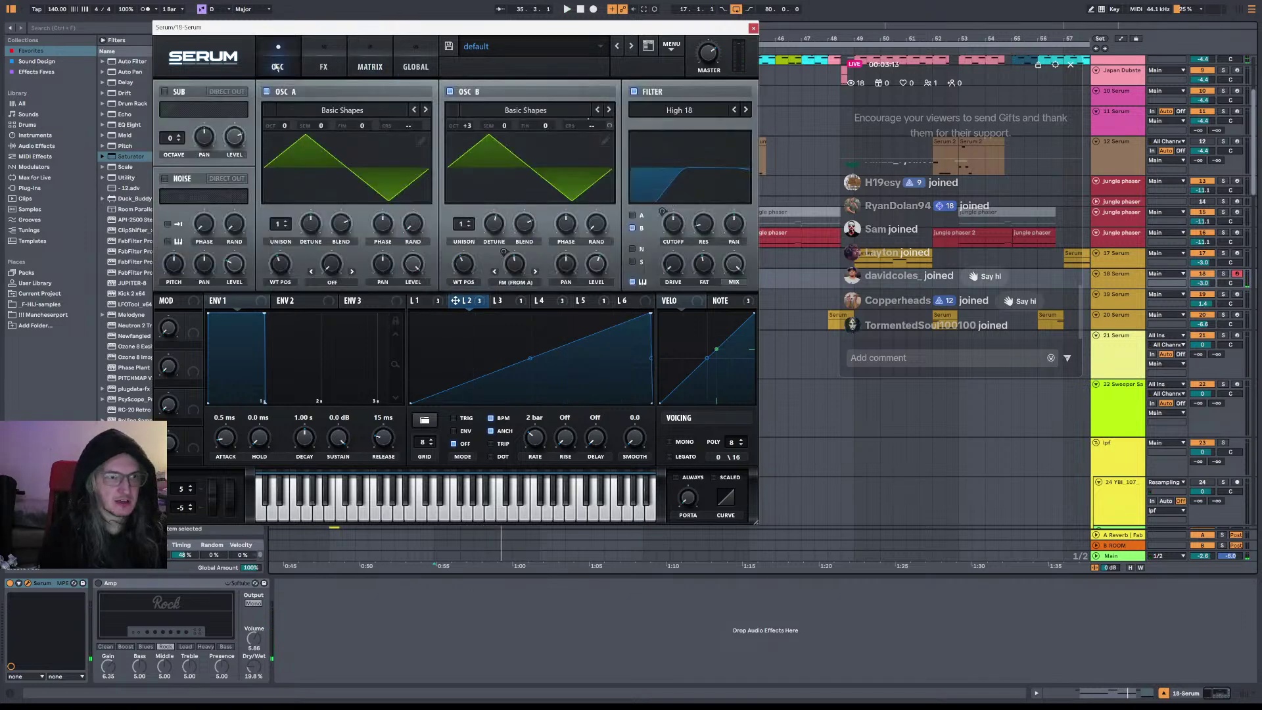
{"action": "left_click", "coordinate": [376, 66]}
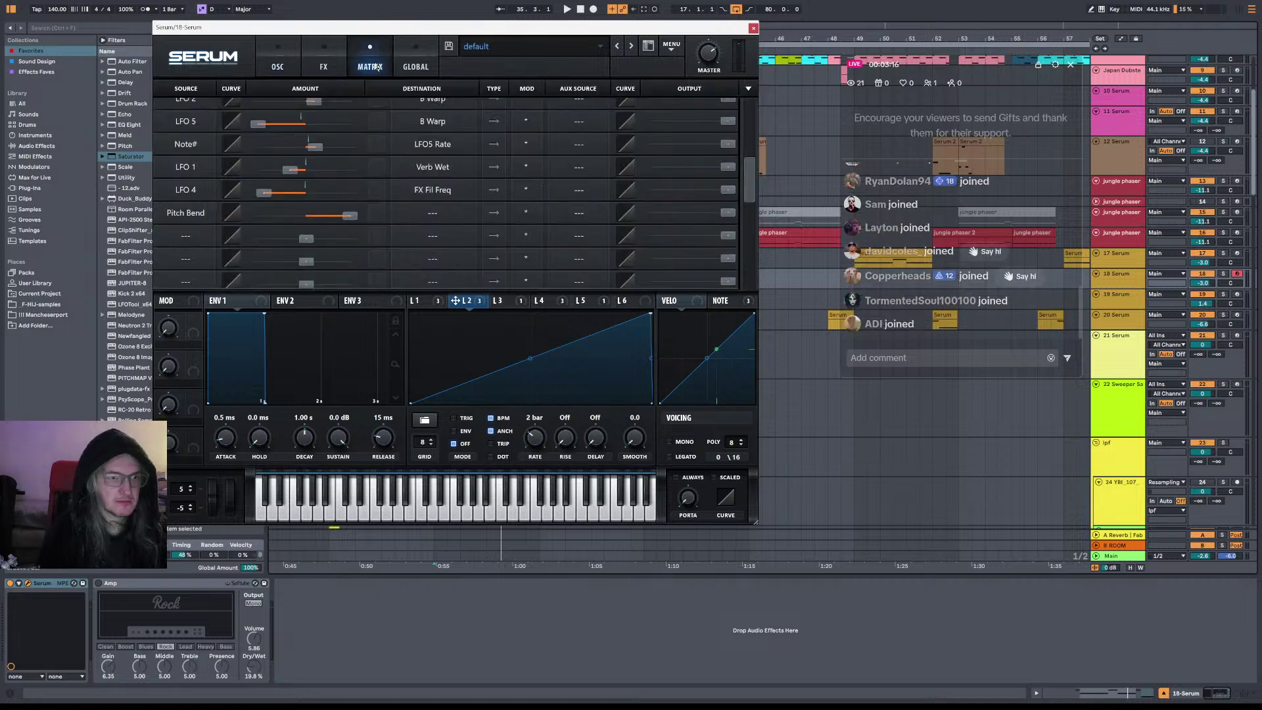
{"action": "left_click", "coordinate": [456, 215]}
{"action": "mouse_move", "coordinate": [439, 239]}
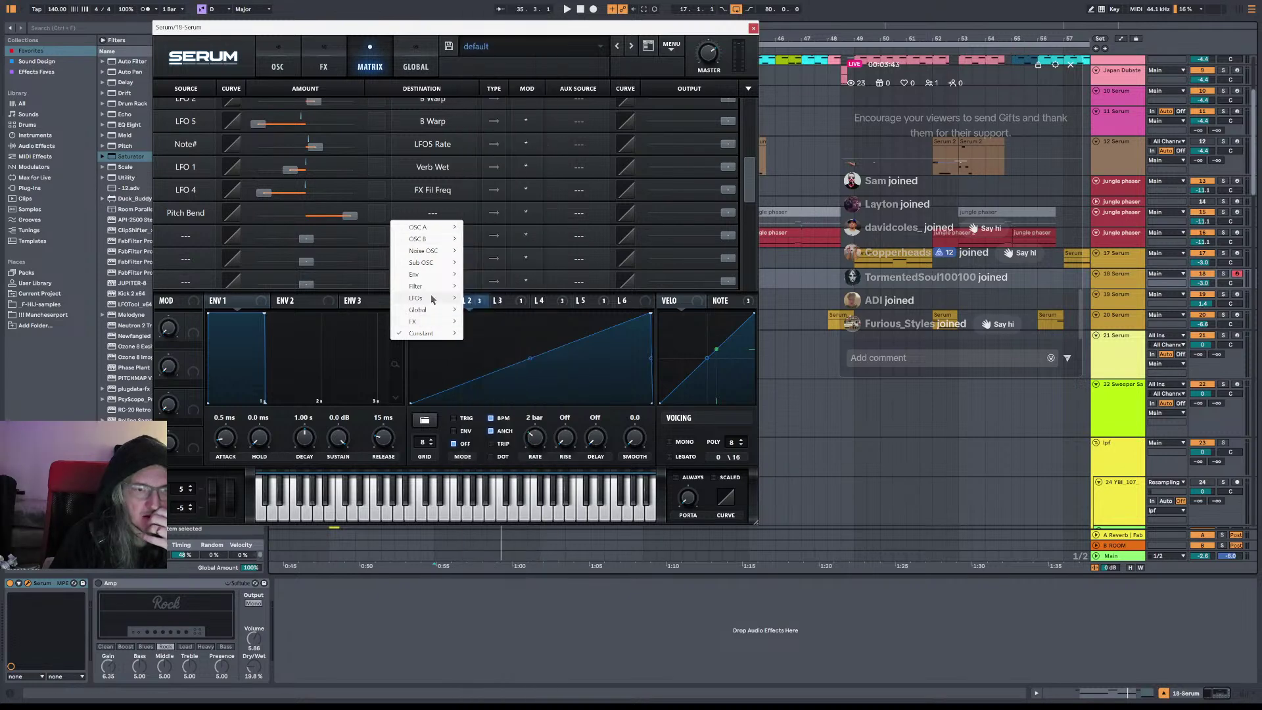
{"action": "mouse_move", "coordinate": [429, 276]}
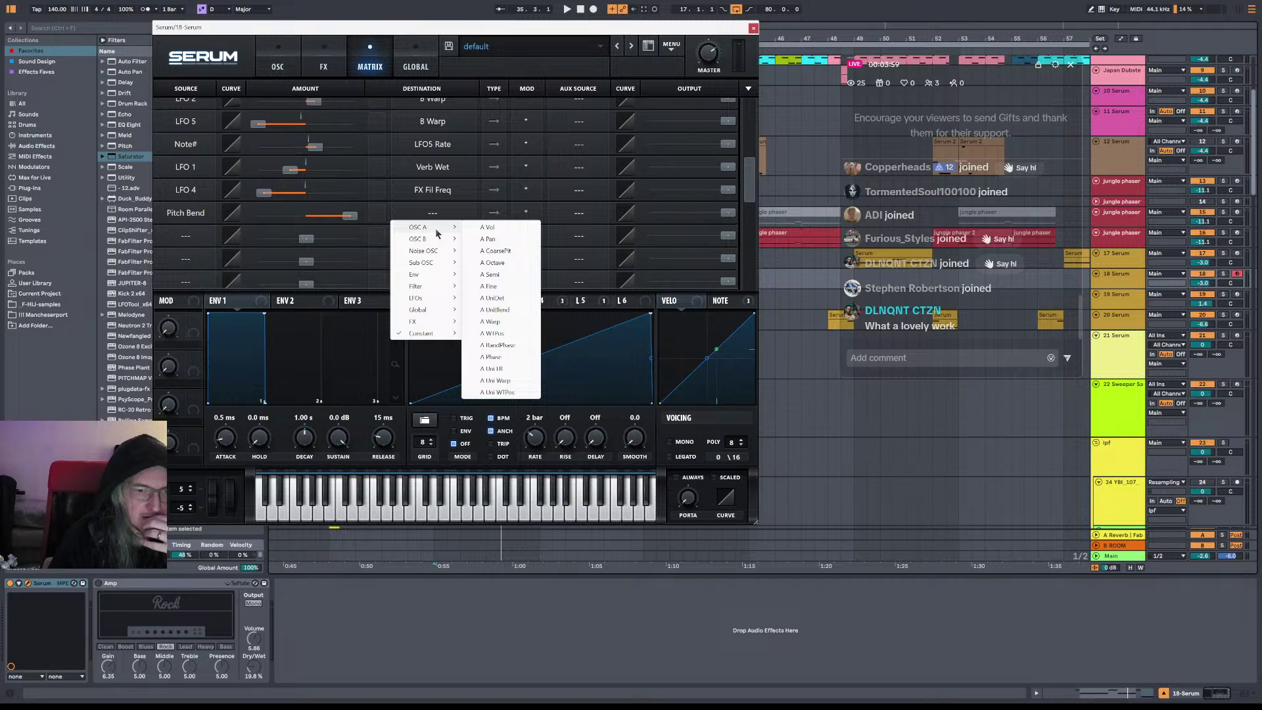
{"action": "left_click", "coordinate": [499, 323]}
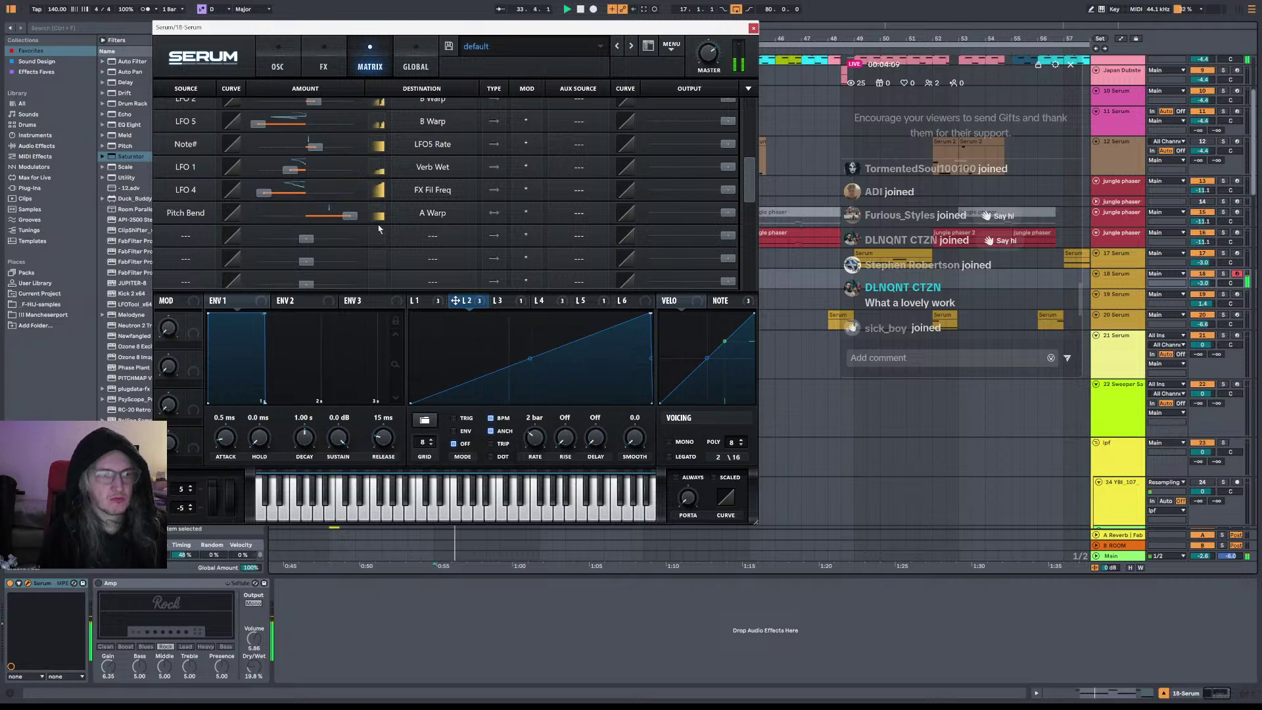
{"action": "left_click_drag", "start_coordinate": [728, 212], "coordinate": [401, 215]}
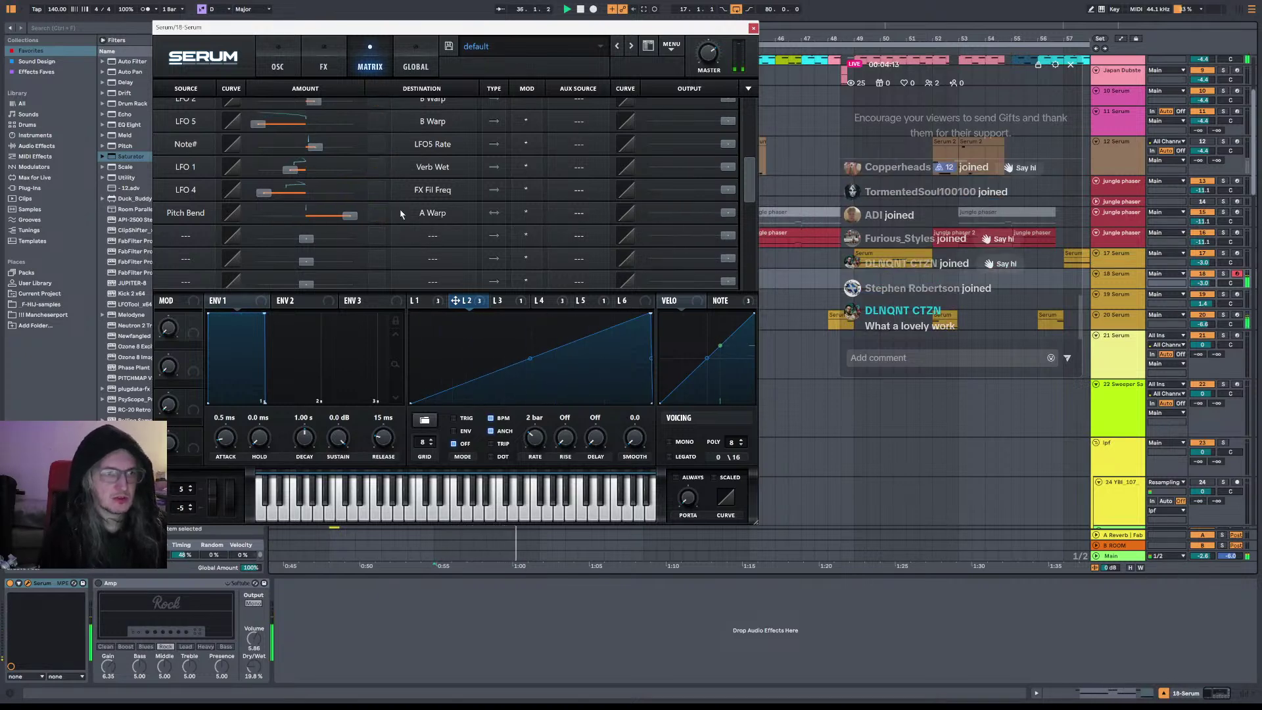
Step: Set the Pitch Bend modulation's destination to B Warp of oscillator B and audition it
{"action": "left_click", "coordinate": [400, 214]}
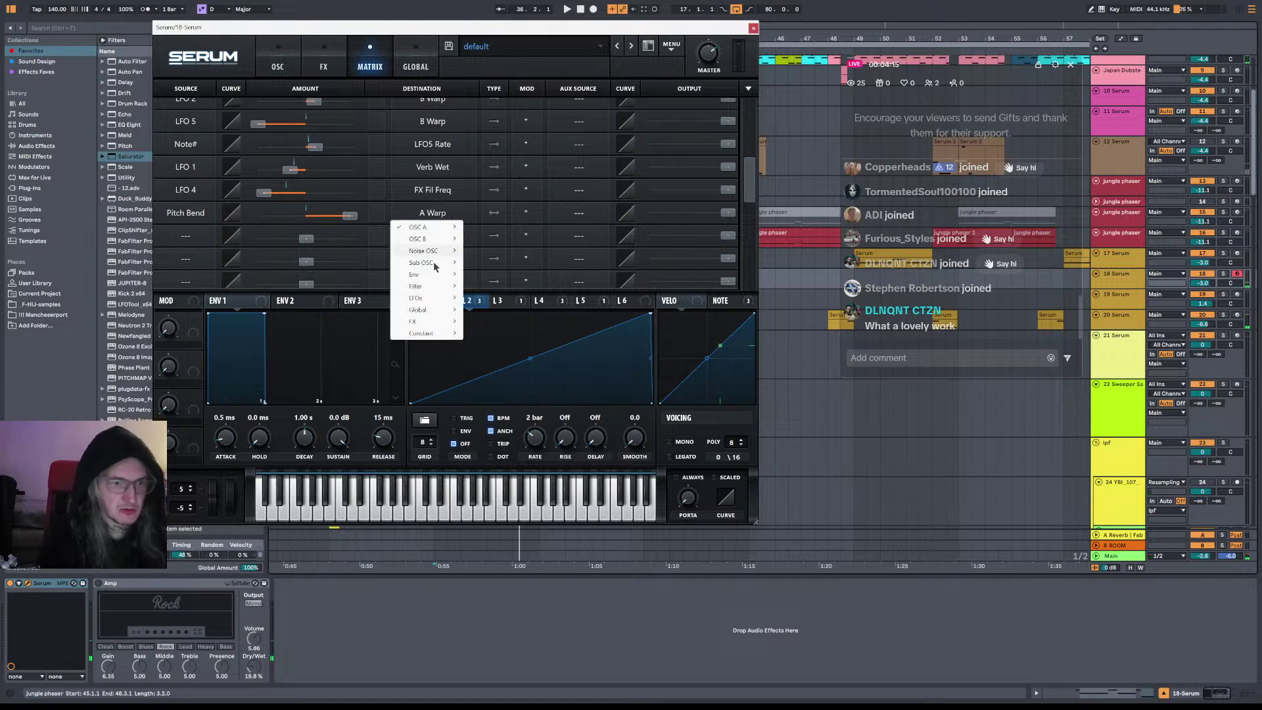
{"action": "mouse_move", "coordinate": [434, 245]}
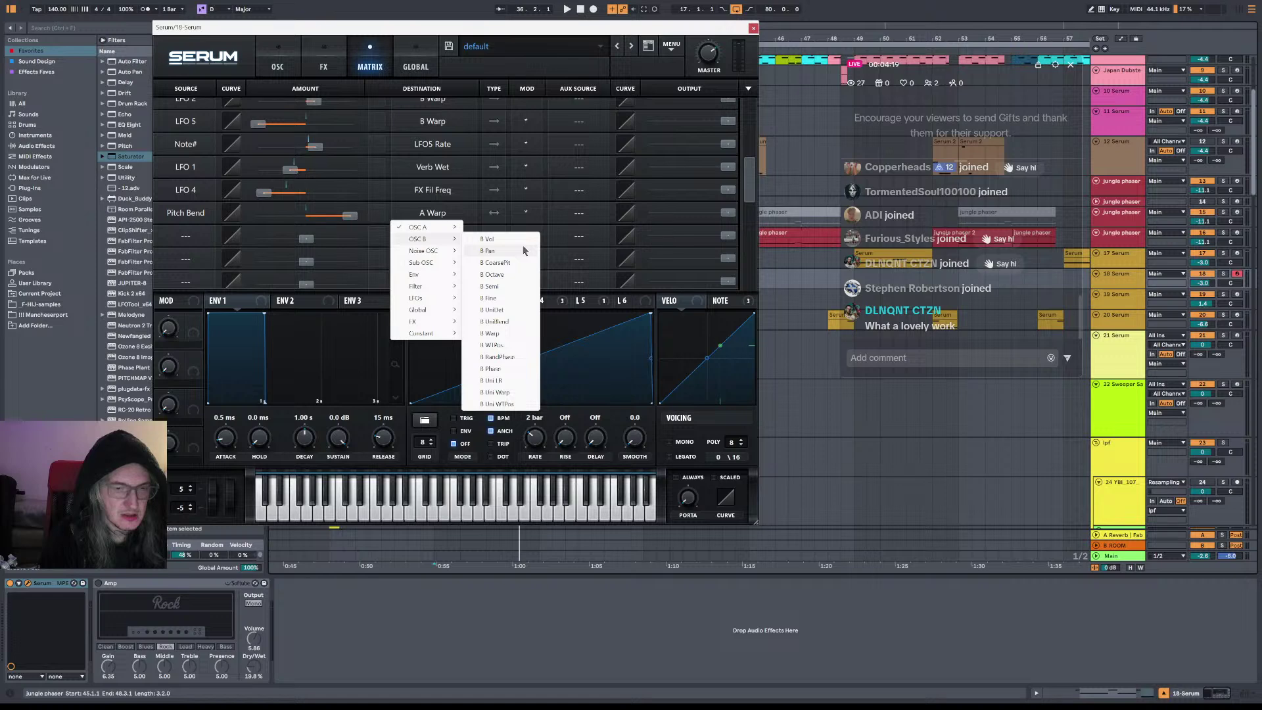
{"action": "left_click", "coordinate": [495, 334]}
{"action": "key", "text": "space"}
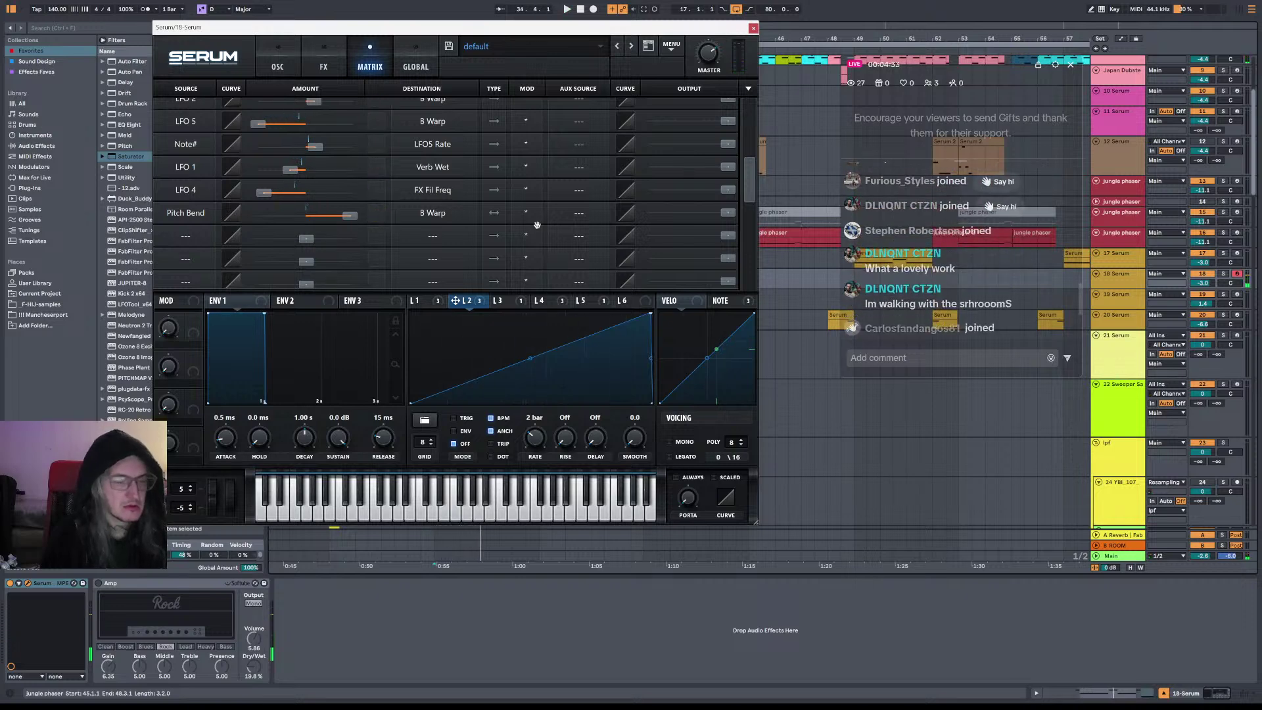
Step: Return to Serum's oscillator page, close the synth and play the arrangement
{"action": "left_click", "coordinate": [279, 59]}
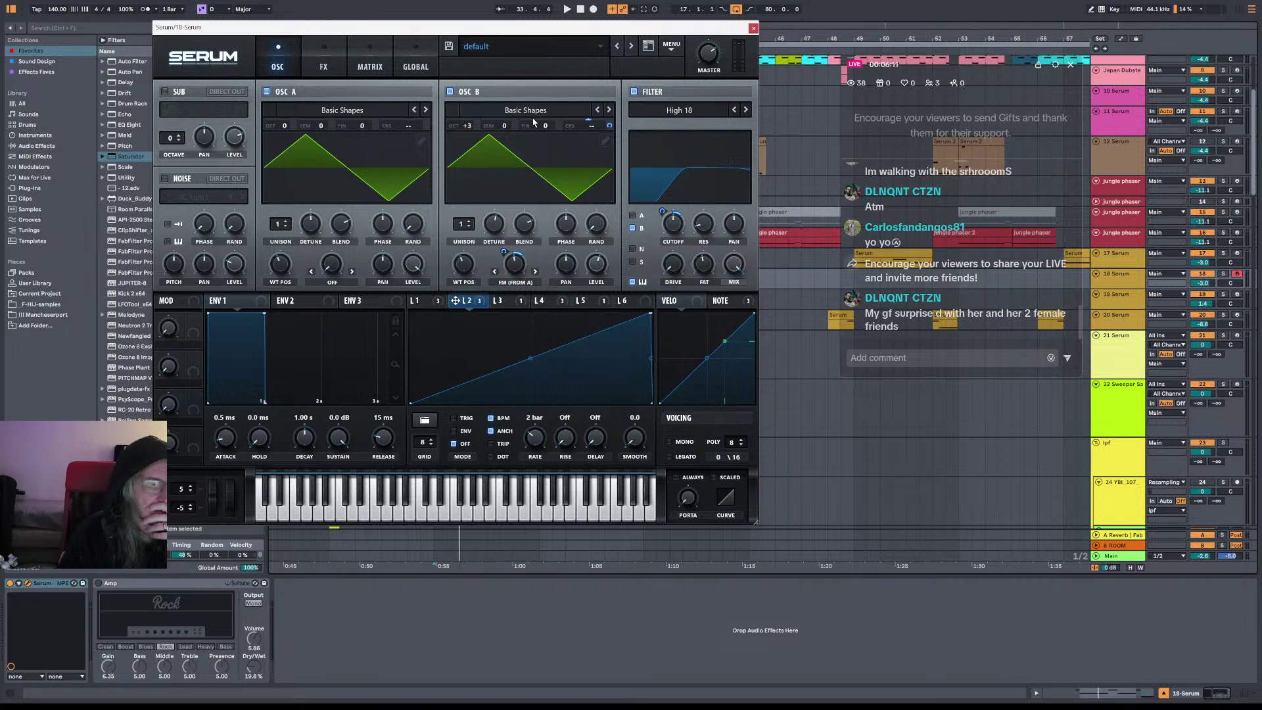
{"action": "left_click", "coordinate": [753, 28]}
{"action": "key", "text": "space"}
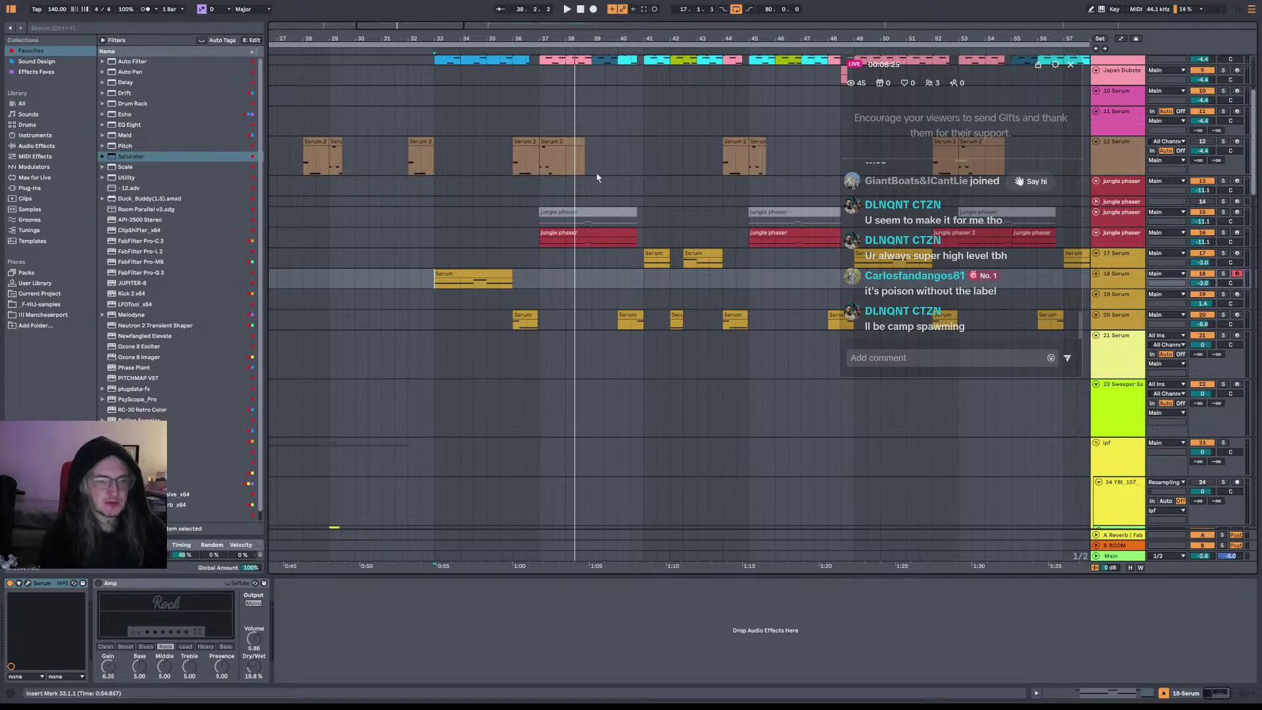
Step: Recolor the jungle phaser 2 clip at bar 52 dark orange and keep that clip selected
{"action": "left_click", "coordinate": [546, 245]}
{"action": "scroll", "coordinate": [555, 248], "scroll_direction": "right", "scroll_amount": 5}
{"action": "left_click", "coordinate": [683, 252]}
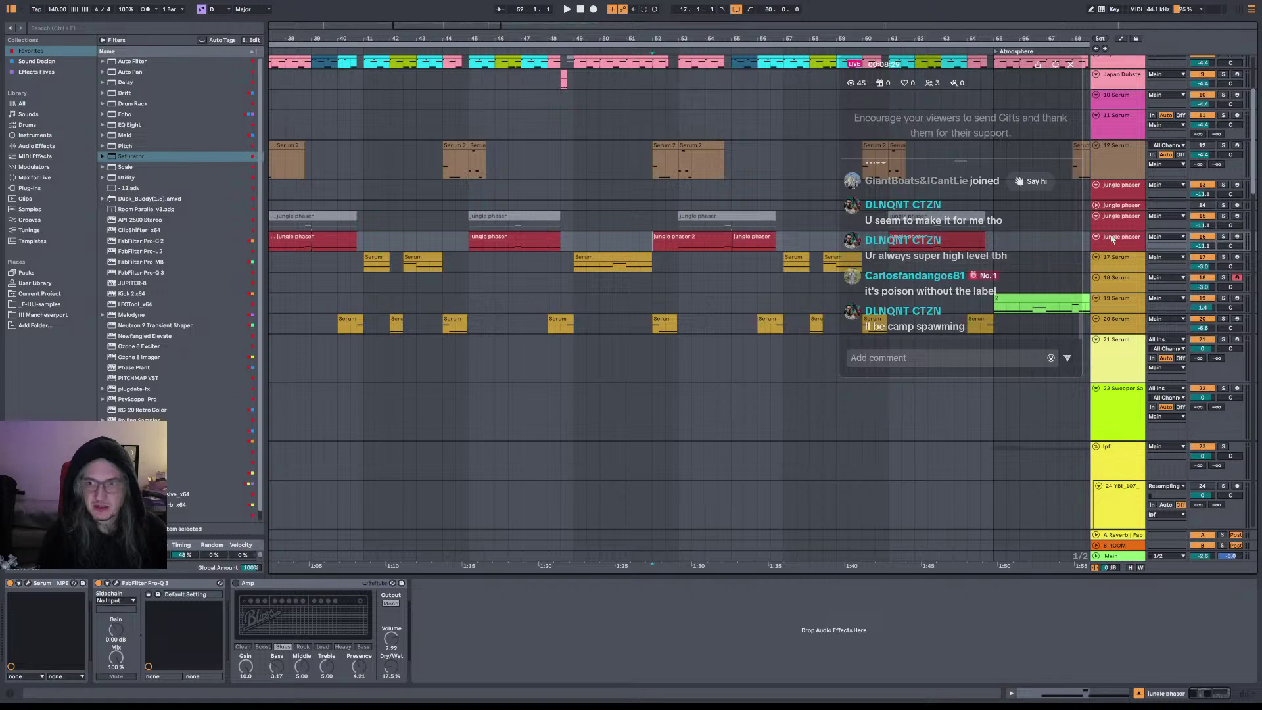
{"action": "left_click_drag", "start_coordinate": [654, 244], "coordinate": [733, 245]}
{"action": "right_click", "coordinate": [703, 243]}
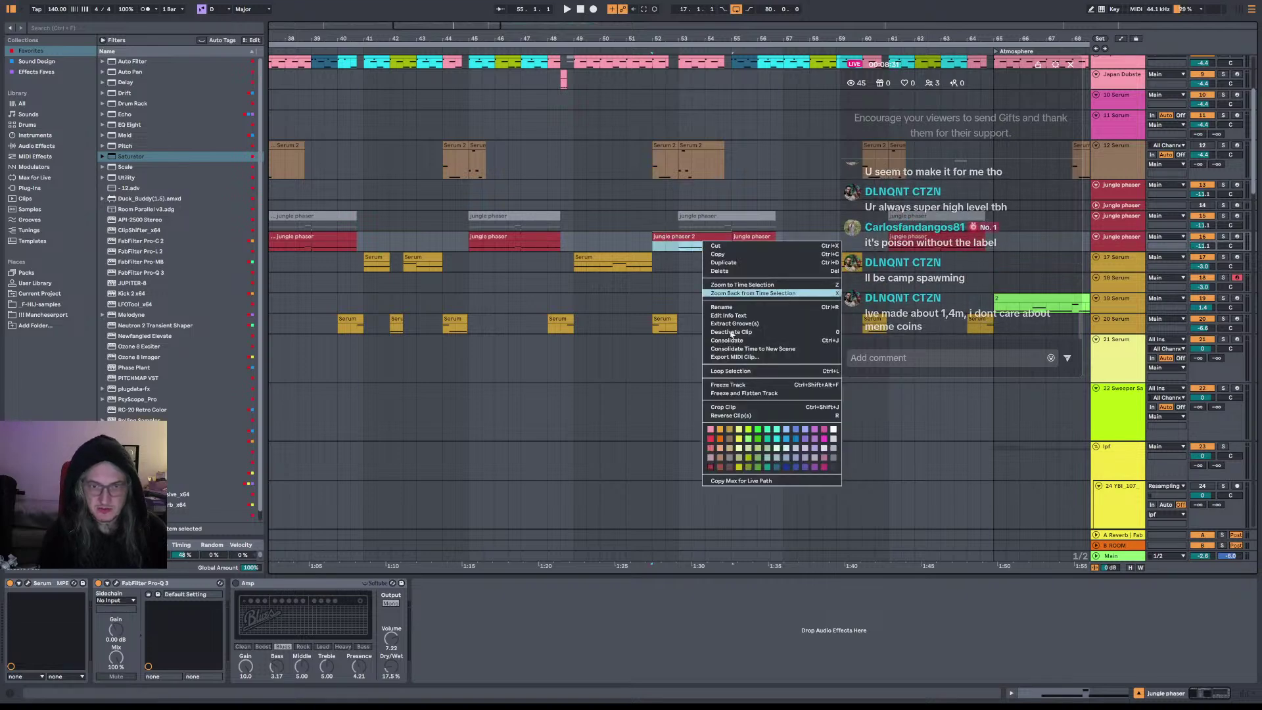
{"action": "left_click", "coordinate": [723, 468]}
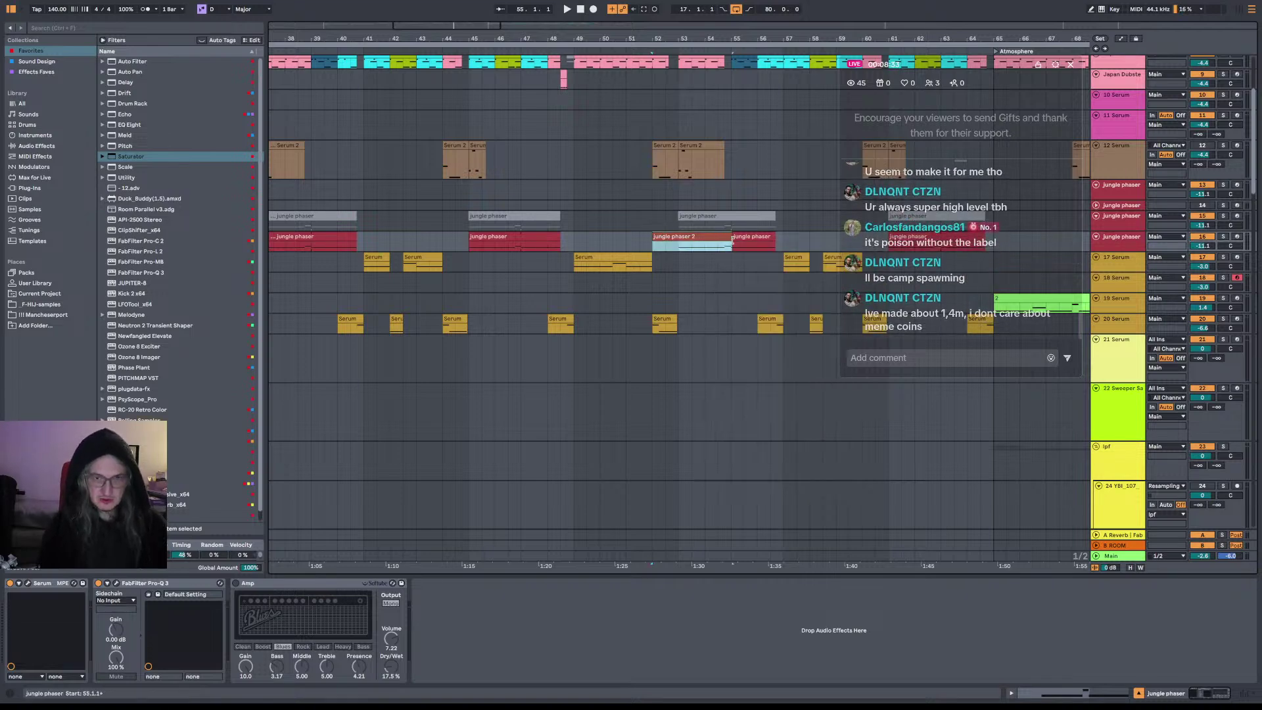
{"action": "left_click", "coordinate": [732, 241]}
{"action": "left_click", "coordinate": [687, 237]}
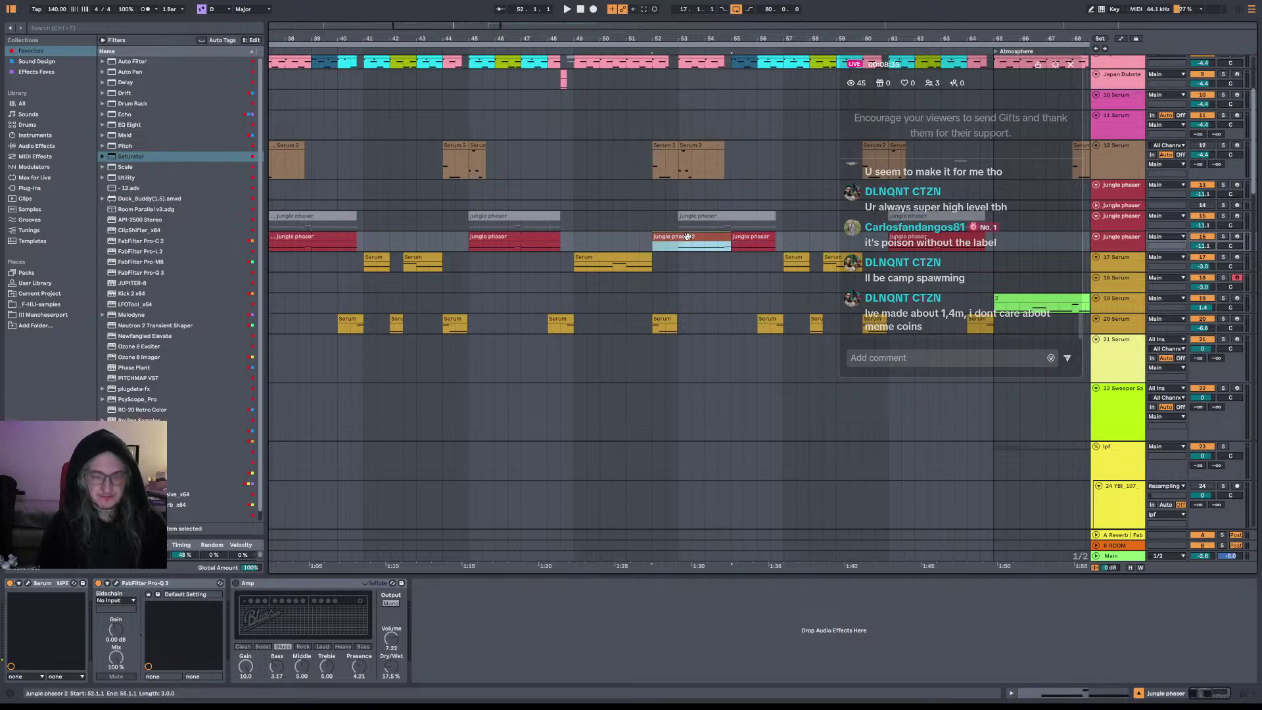
Step: Open the jungle phaser 2 clip's Pitch Bend envelope and simplify it across the stepped dip from 1.4.4 to 3.2.2
{"action": "double_click", "coordinate": [687, 237]}
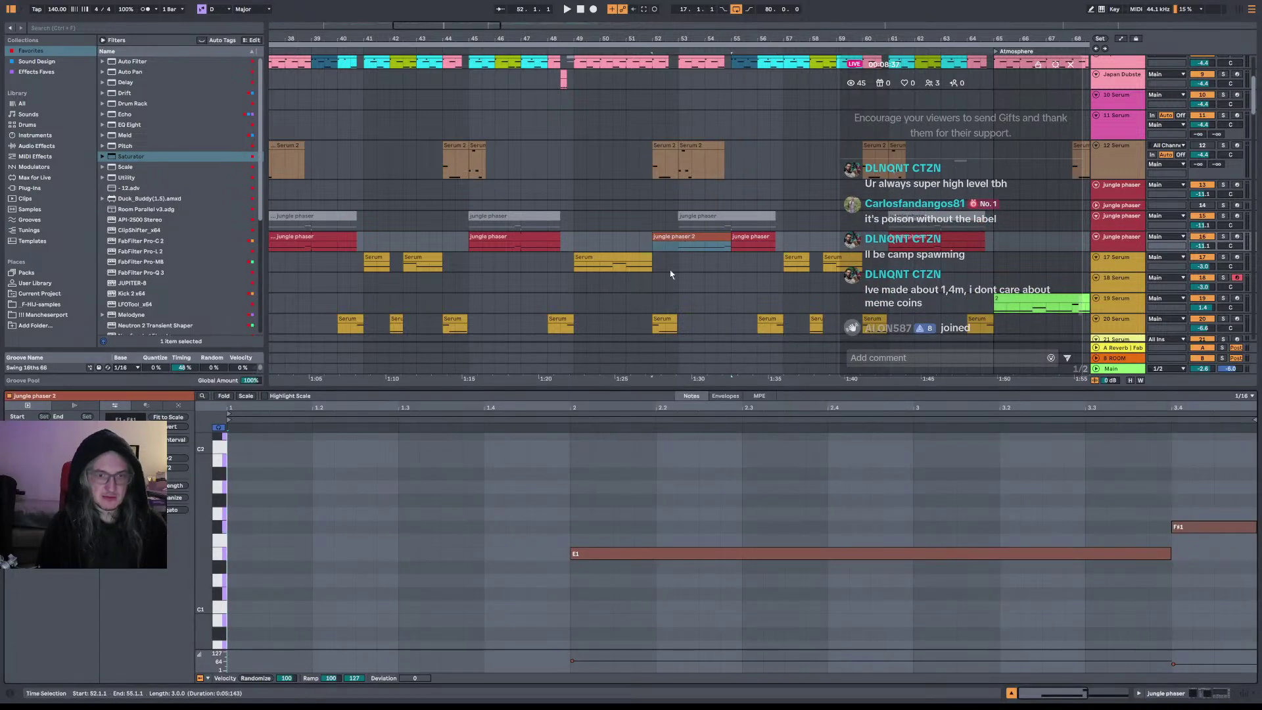
{"action": "left_click", "coordinate": [731, 398]}
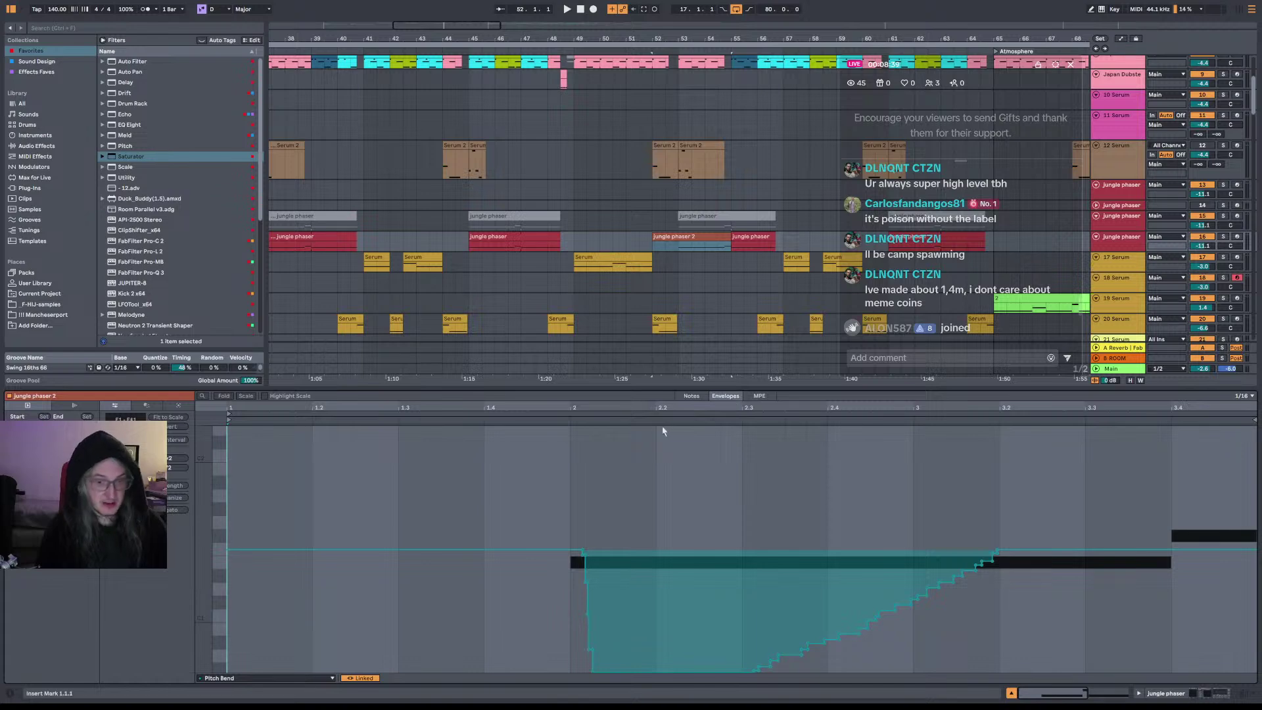
{"action": "left_click_drag", "start_coordinate": [552, 482], "coordinate": [1020, 555]}
{"action": "right_click", "coordinate": [977, 560]}
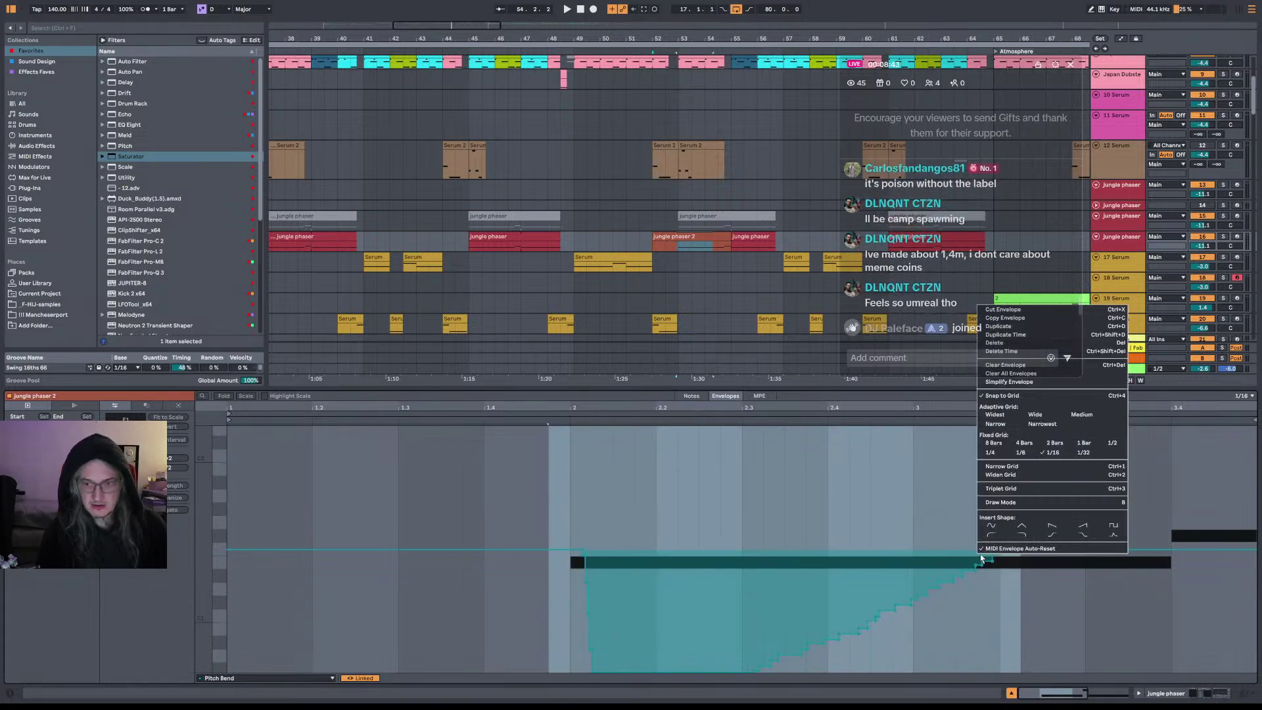
{"action": "left_click", "coordinate": [1016, 383]}
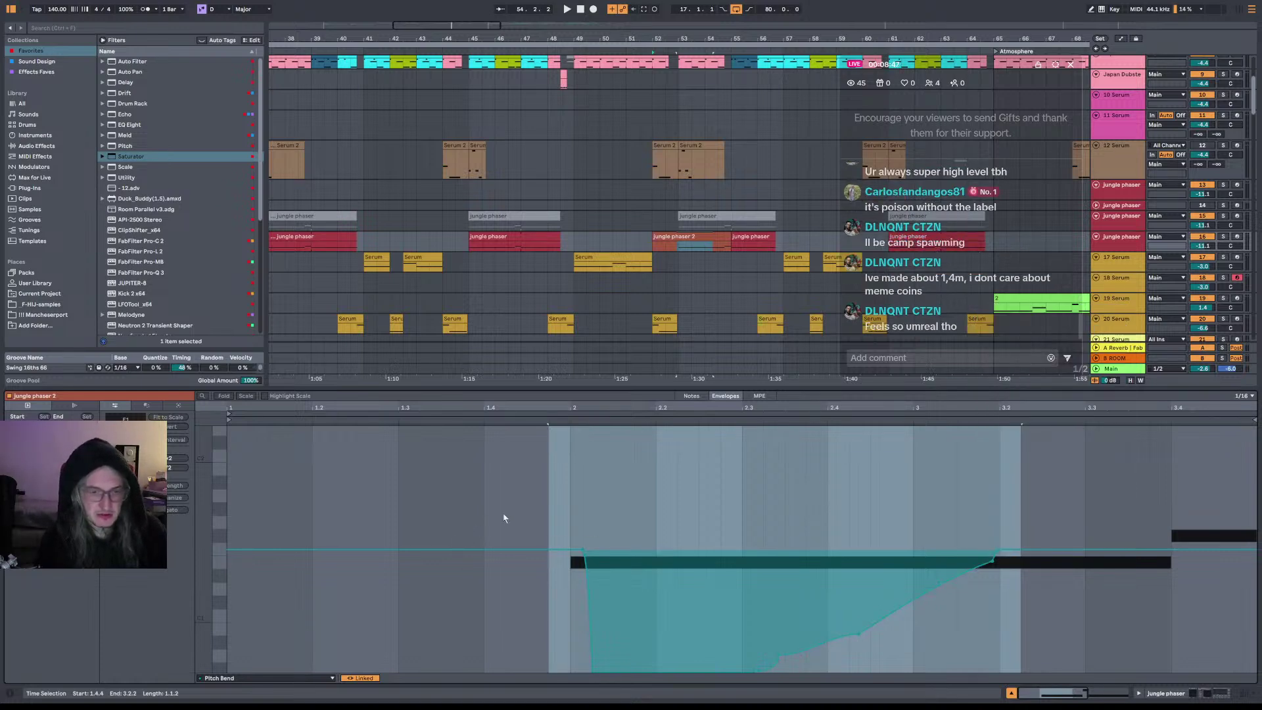
Step: Reshape the Pitch Bend envelope during playback so it drops at the E1 note's start and ramps up immediately, removing the extra low breakpoints
{"action": "left_click", "coordinate": [550, 510]}
{"action": "left_click", "coordinate": [569, 510]}
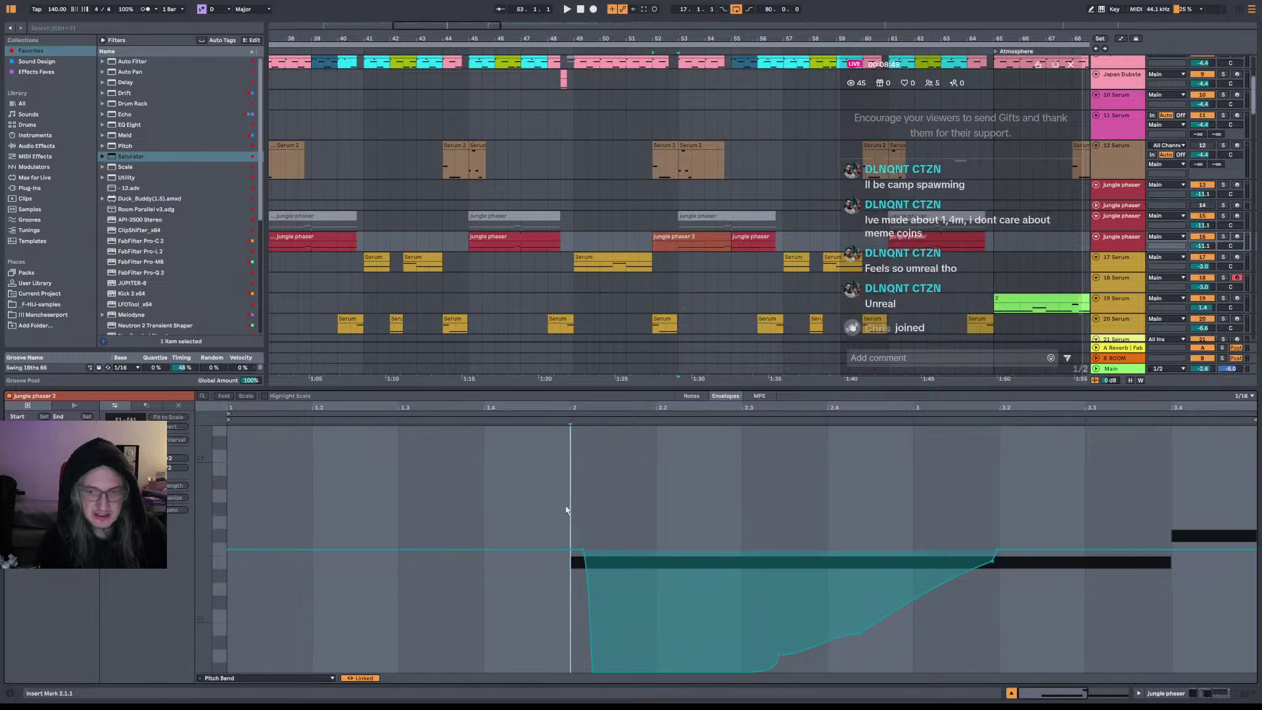
{"action": "left_click", "coordinate": [780, 659]}
{"action": "key", "text": "space"}
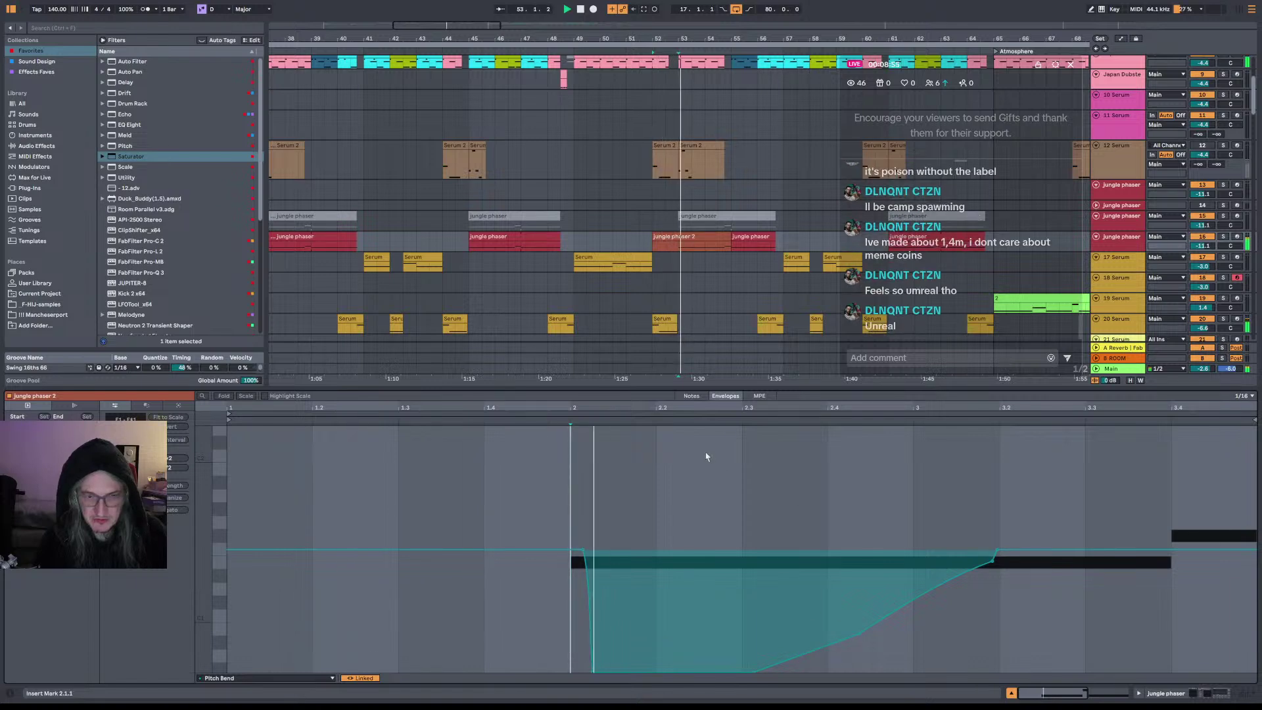
{"action": "left_click_drag", "start_coordinate": [582, 549], "coordinate": [570, 667]}
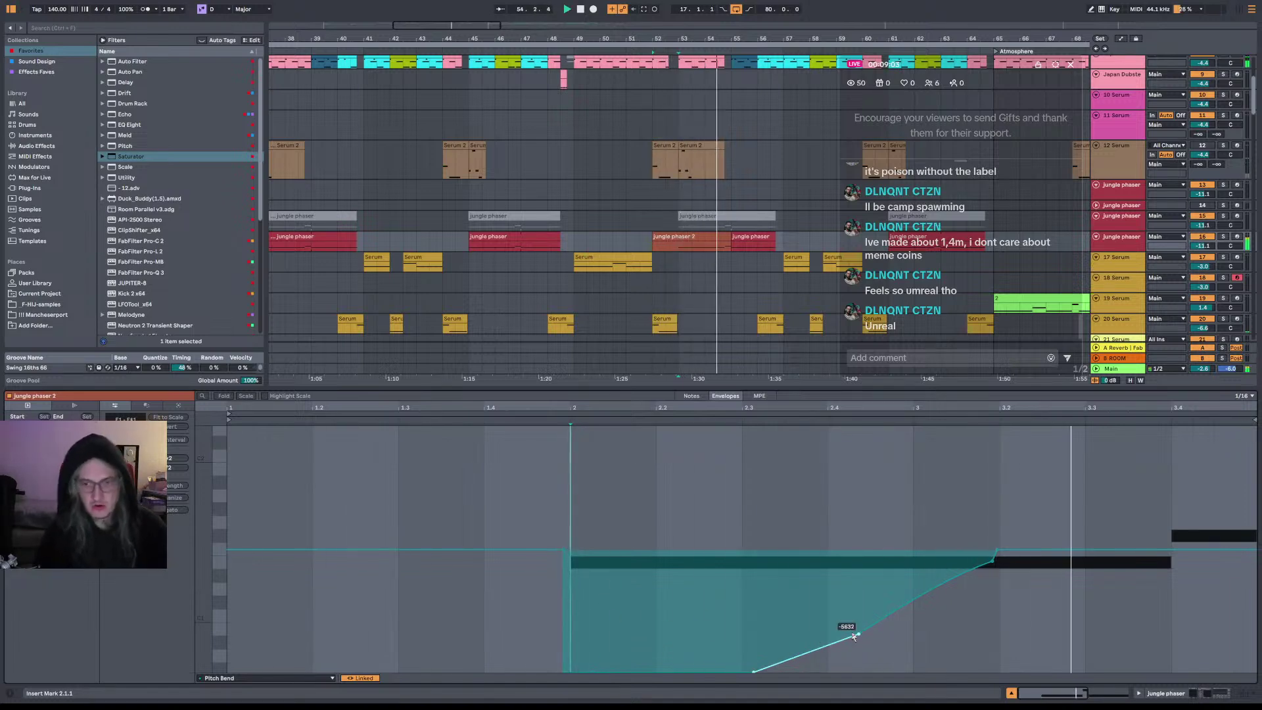
{"action": "left_click", "coordinate": [757, 672]}
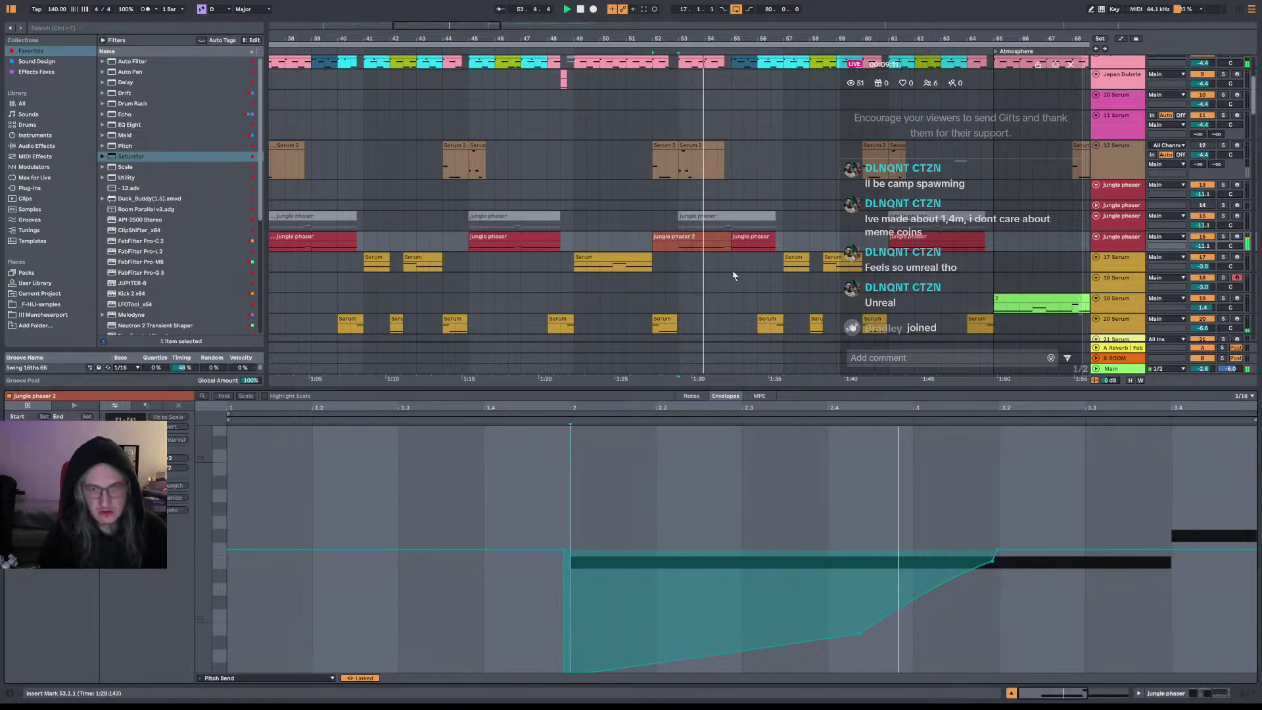
Step: Set the downward pitch-bend range of the jungle phaser track's Serum to -7 and play the passage from bar 53
{"action": "left_click", "coordinate": [1108, 239]}
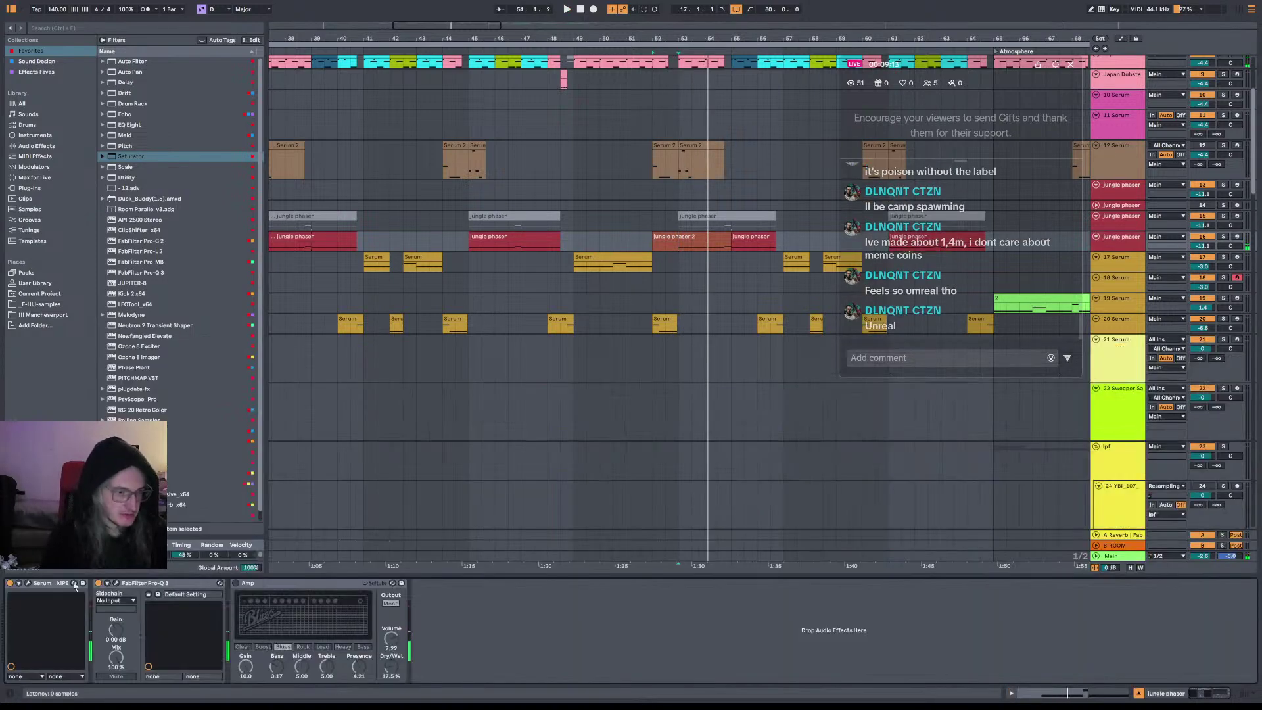
{"action": "left_click", "coordinate": [28, 583]}
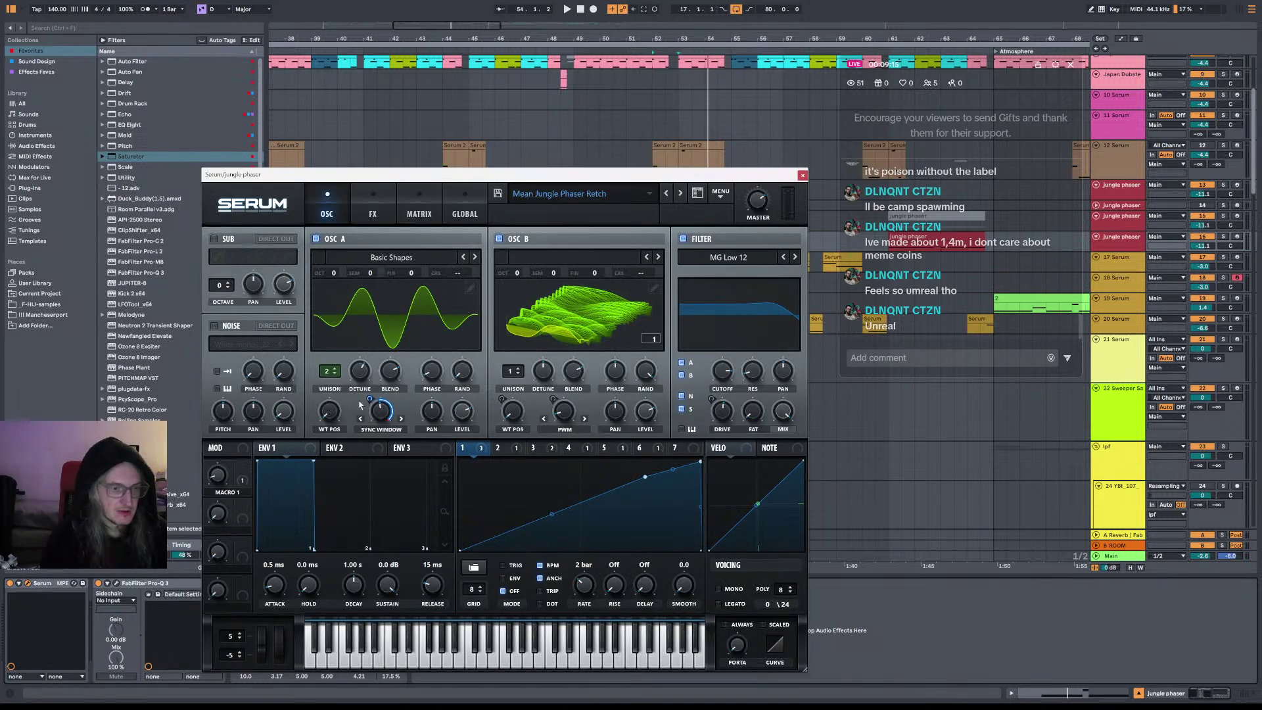
{"action": "left_click", "coordinate": [241, 657]}
{"action": "left_click", "coordinate": [240, 656]}
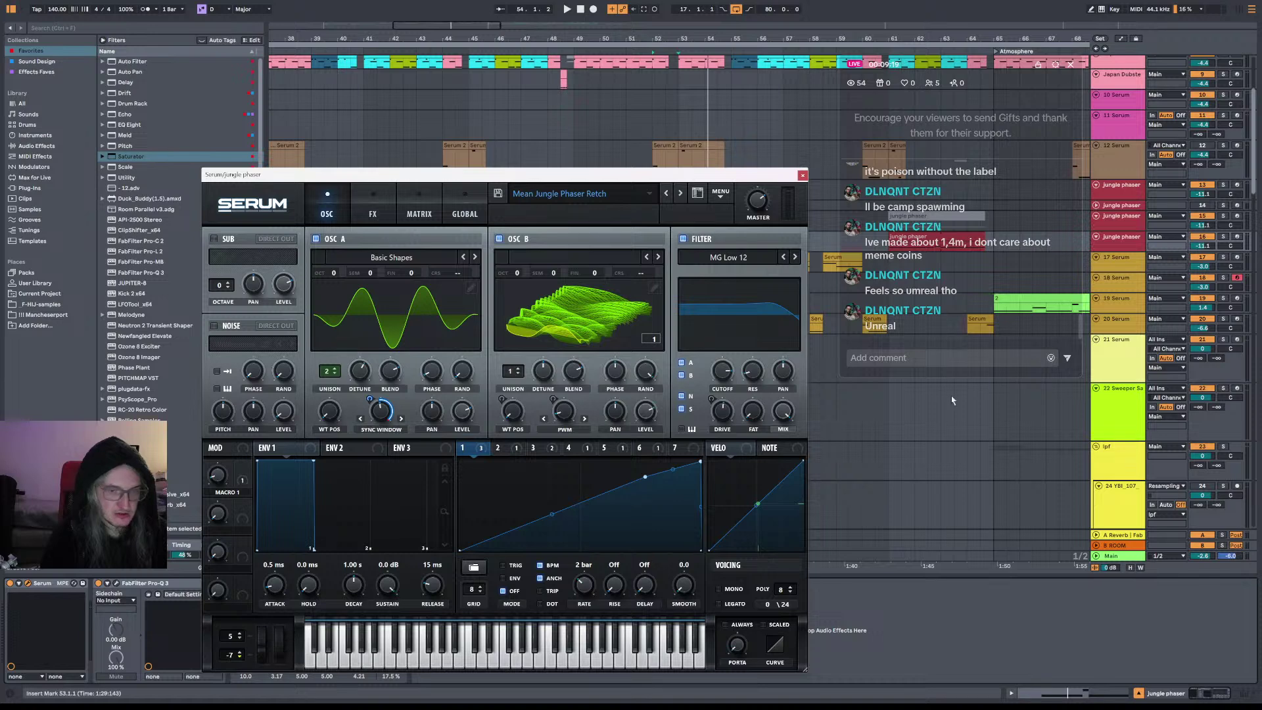
{"action": "left_click_drag", "start_coordinate": [756, 175], "coordinate": [747, 358]}
{"action": "left_click", "coordinate": [685, 283]}
{"action": "key", "text": "space"}
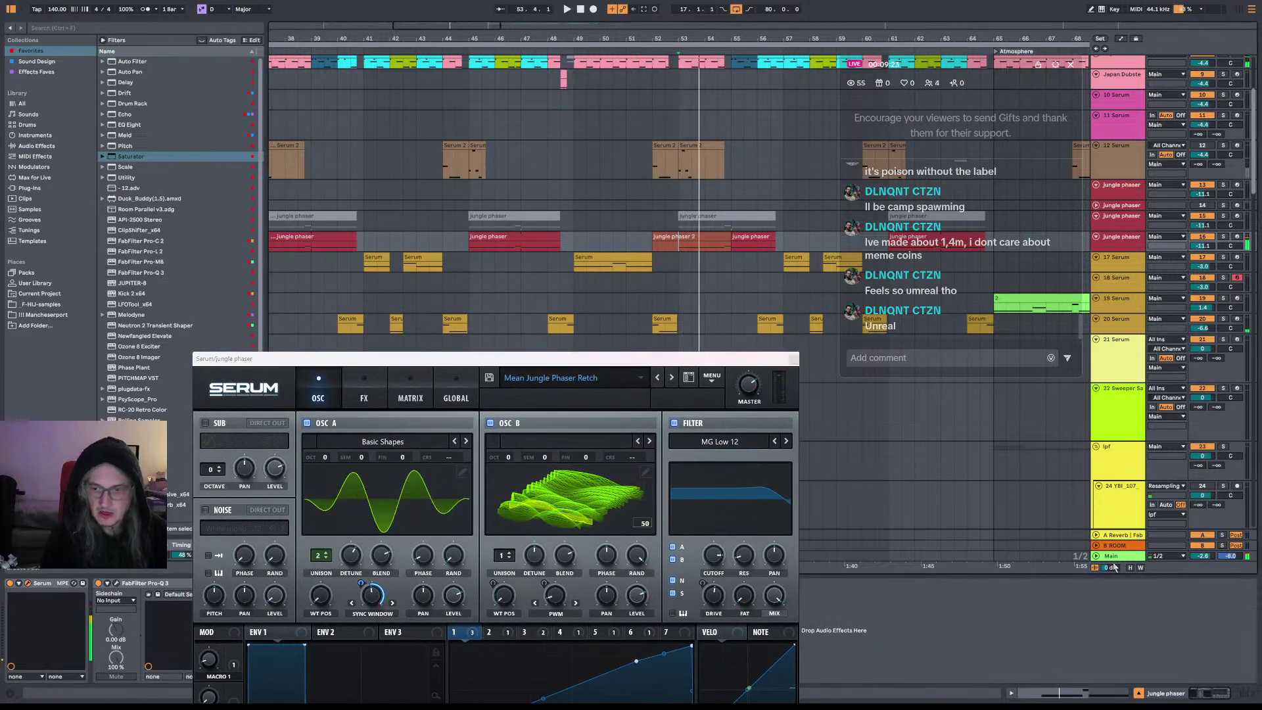
Step: Open the VISION 4X analyzer on the Main track beside Serum and examine the bass spectrum while playing the passage from bar 53
{"action": "left_click", "coordinate": [1116, 557]}
{"action": "left_click_drag", "start_coordinate": [749, 358], "coordinate": [659, 84]}
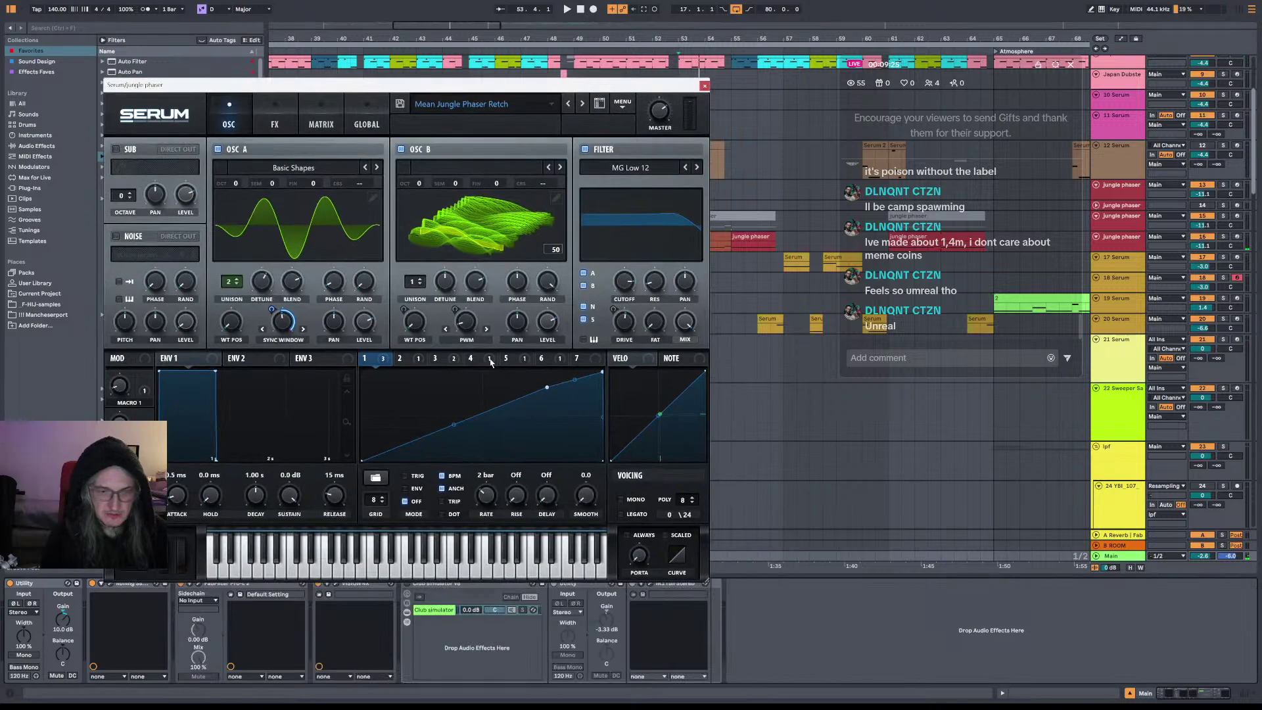
{"action": "left_click_drag", "start_coordinate": [432, 84], "coordinate": [423, 42]}
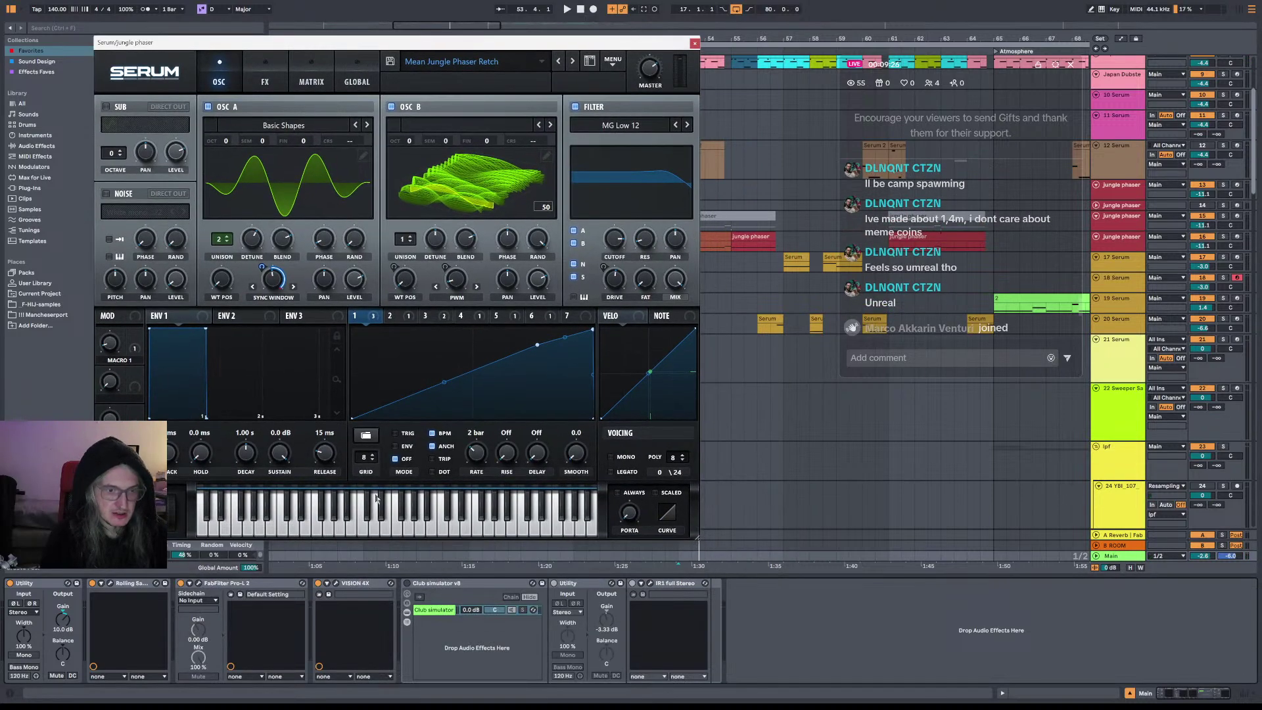
{"action": "left_click", "coordinate": [335, 585]}
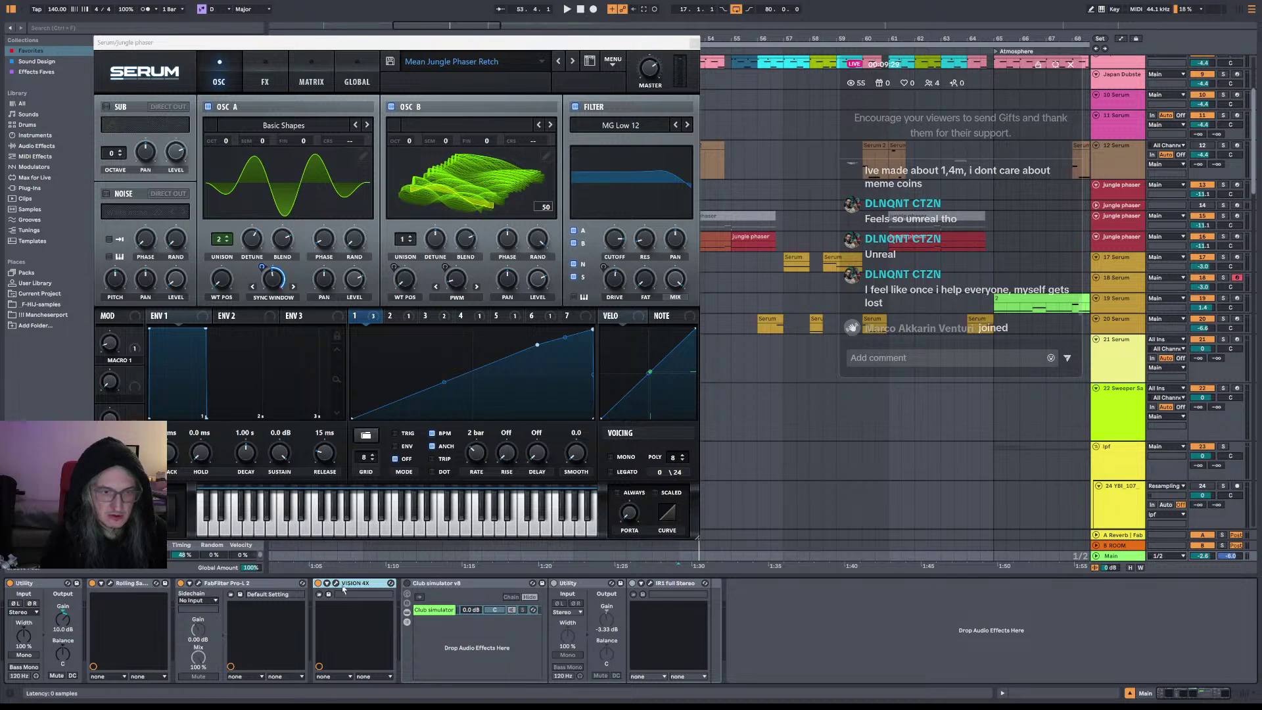
{"action": "left_click", "coordinate": [336, 583]}
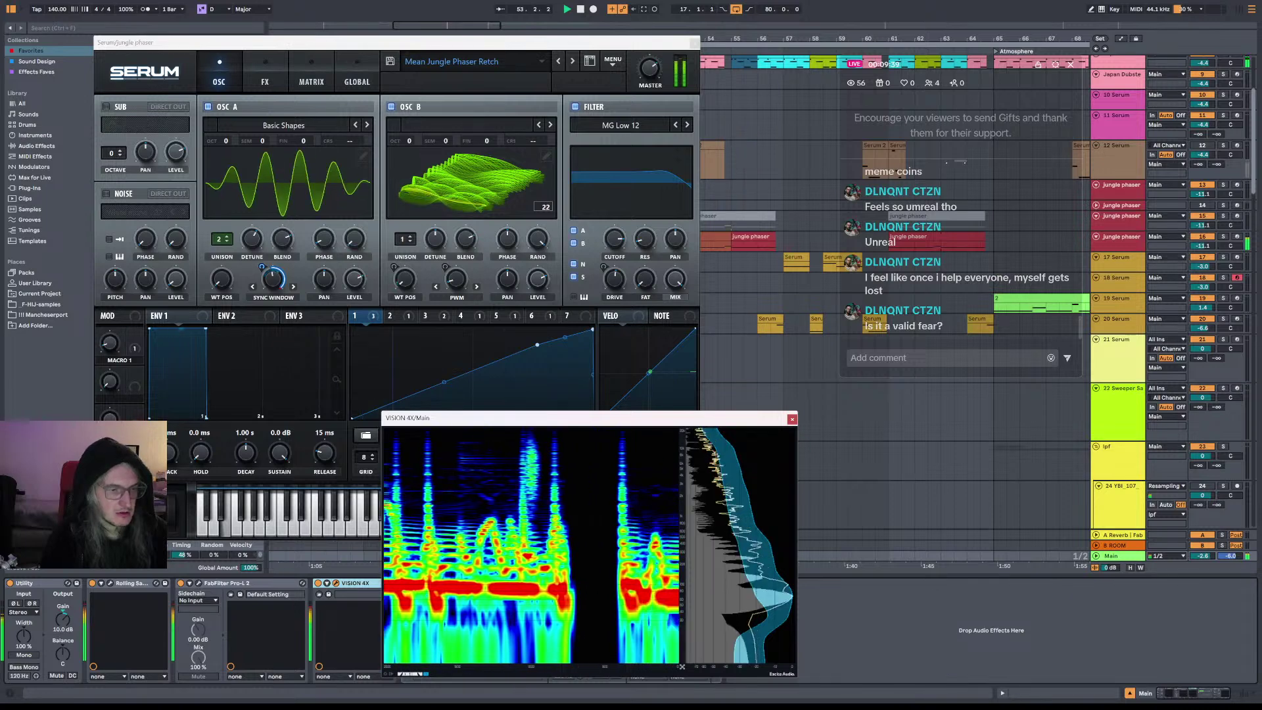
{"action": "key", "text": "space"}
{"action": "key", "text": "space"}
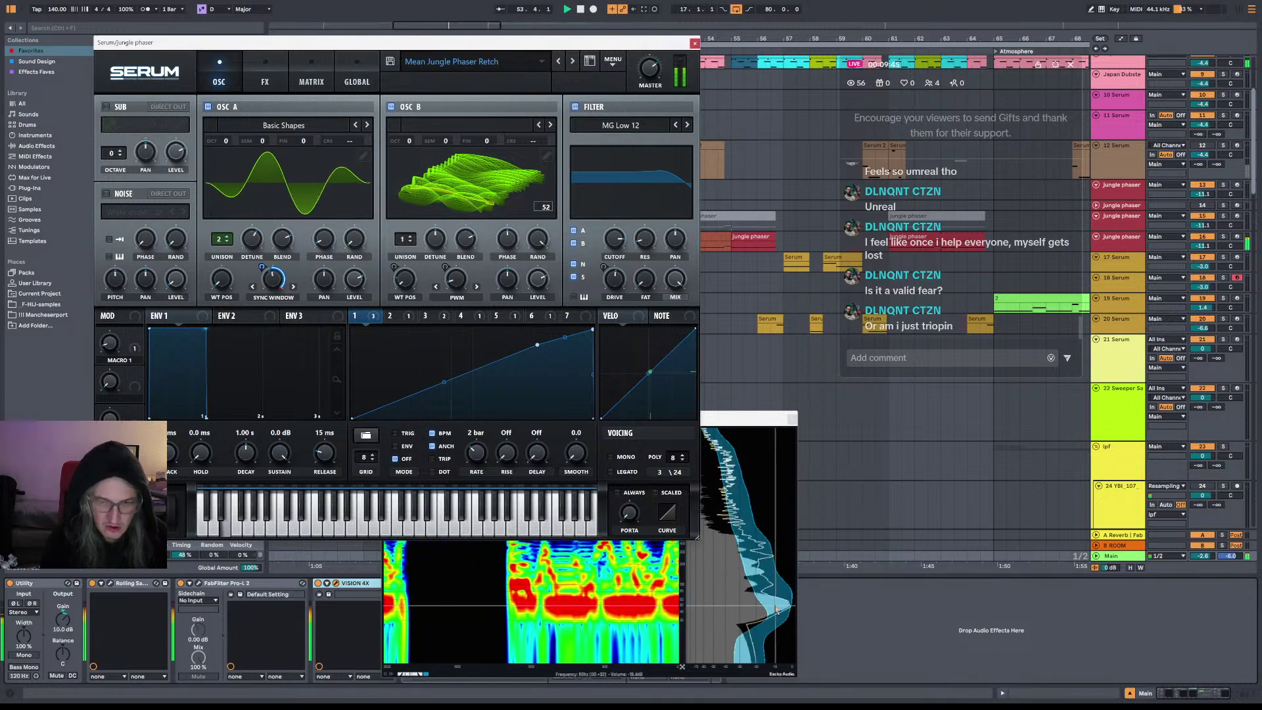
{"action": "key", "text": "space"}
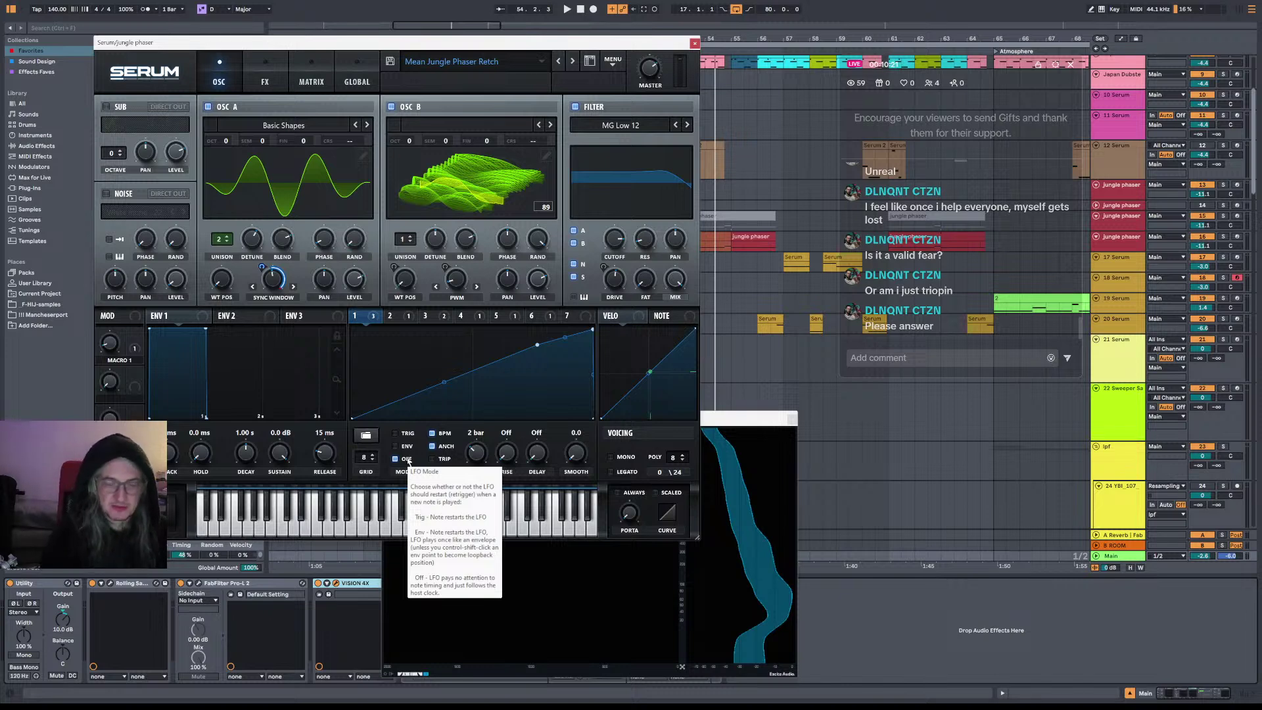
{"action": "left_click_drag", "start_coordinate": [727, 416], "coordinate": [756, 416]}
{"action": "left_click", "coordinate": [640, 43]}
{"action": "left_click_drag", "start_coordinate": [640, 44], "coordinate": [651, 50]}
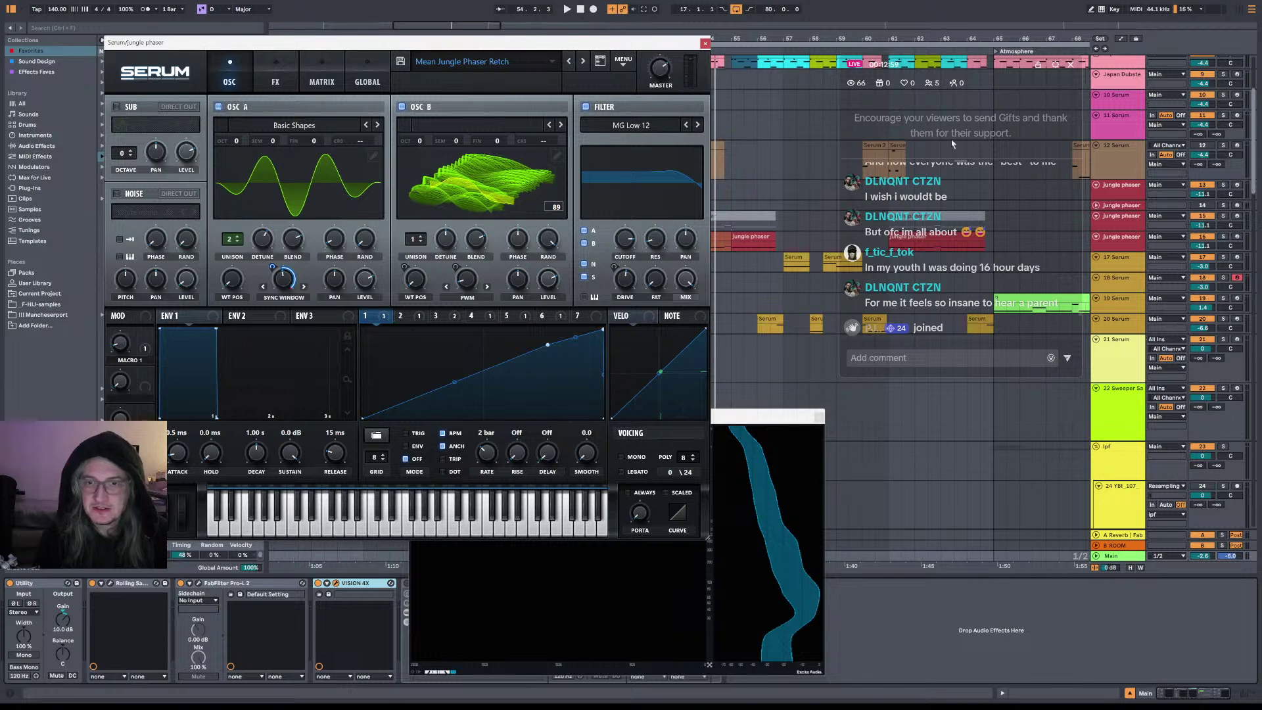
Step: Read back through the earlier and newer messages in the live stream chat
{"action": "scroll", "coordinate": [962, 263], "scroll_direction": "up", "scroll_amount": 3}
{"action": "scroll", "coordinate": [972, 270], "scroll_direction": "up", "scroll_amount": 3}
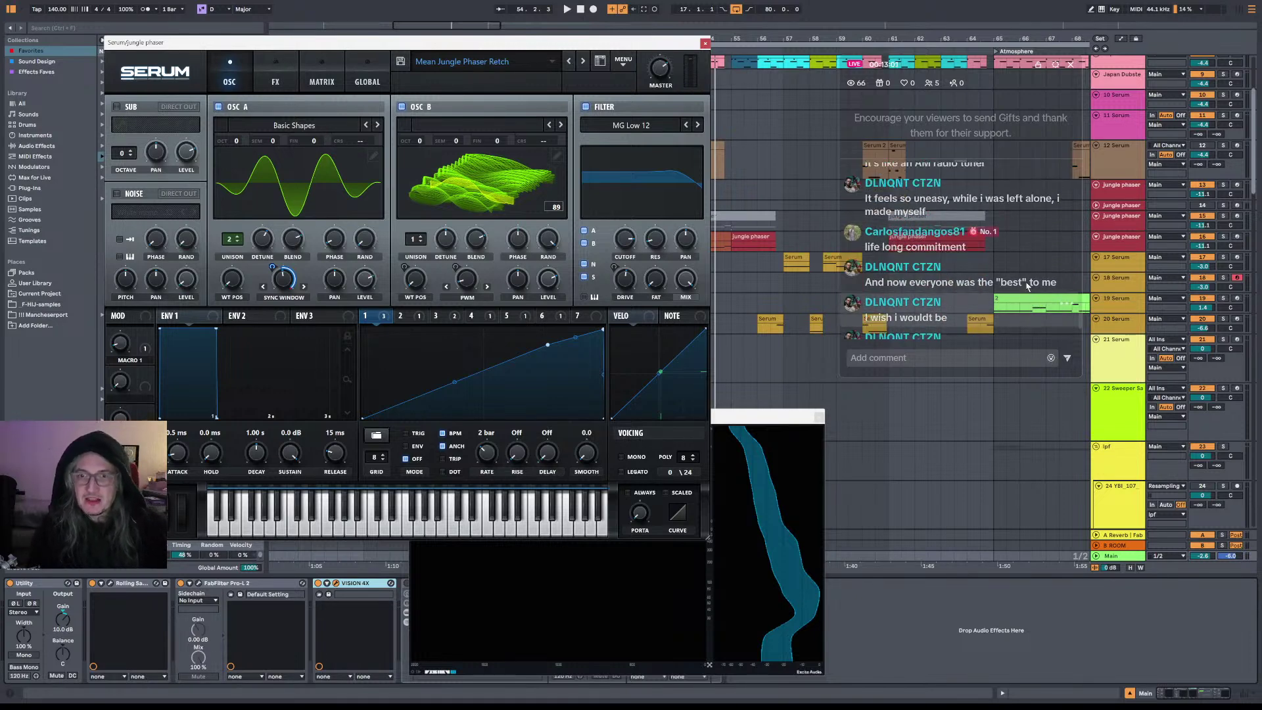
{"action": "scroll", "coordinate": [940, 263], "scroll_direction": "up", "scroll_amount": 2}
{"action": "scroll", "coordinate": [941, 283], "scroll_direction": "down", "scroll_amount": 2}
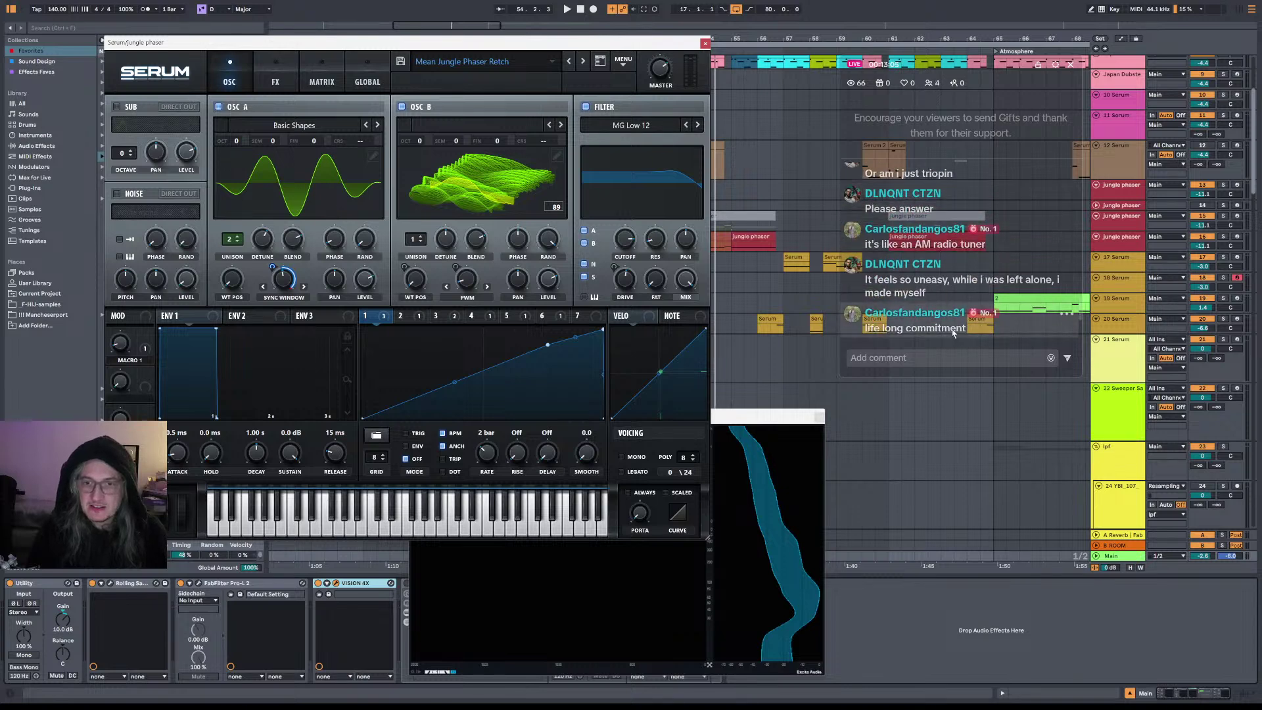
{"action": "scroll", "coordinate": [946, 302], "scroll_direction": "down", "scroll_amount": 2}
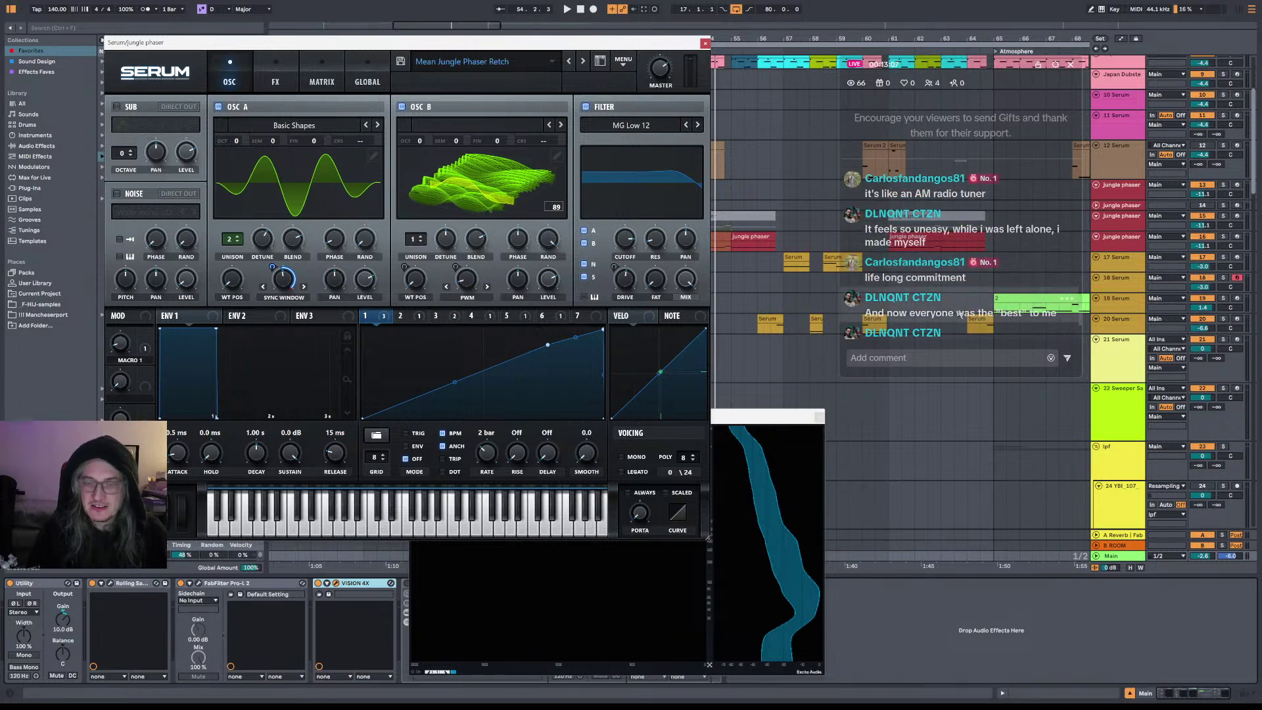
{"action": "scroll", "coordinate": [959, 312], "scroll_direction": "down", "scroll_amount": 2}
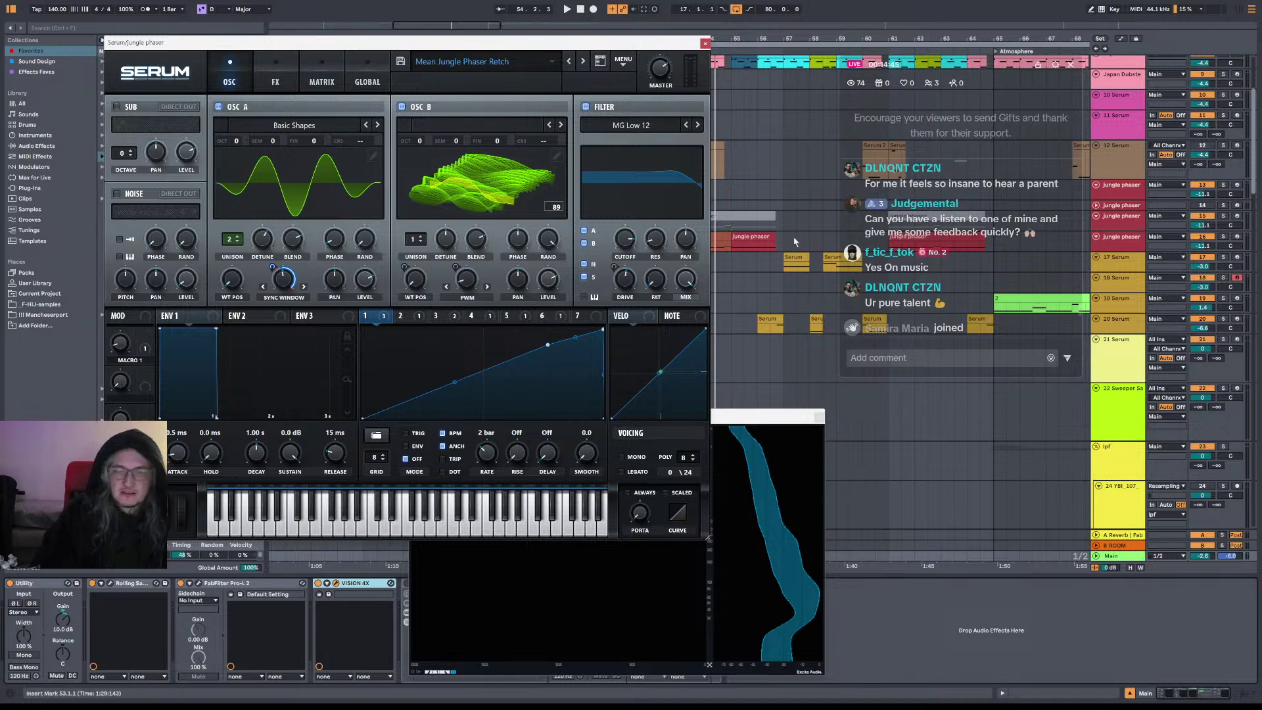
{"action": "left_click_drag", "start_coordinate": [677, 47], "coordinate": [731, 79]}
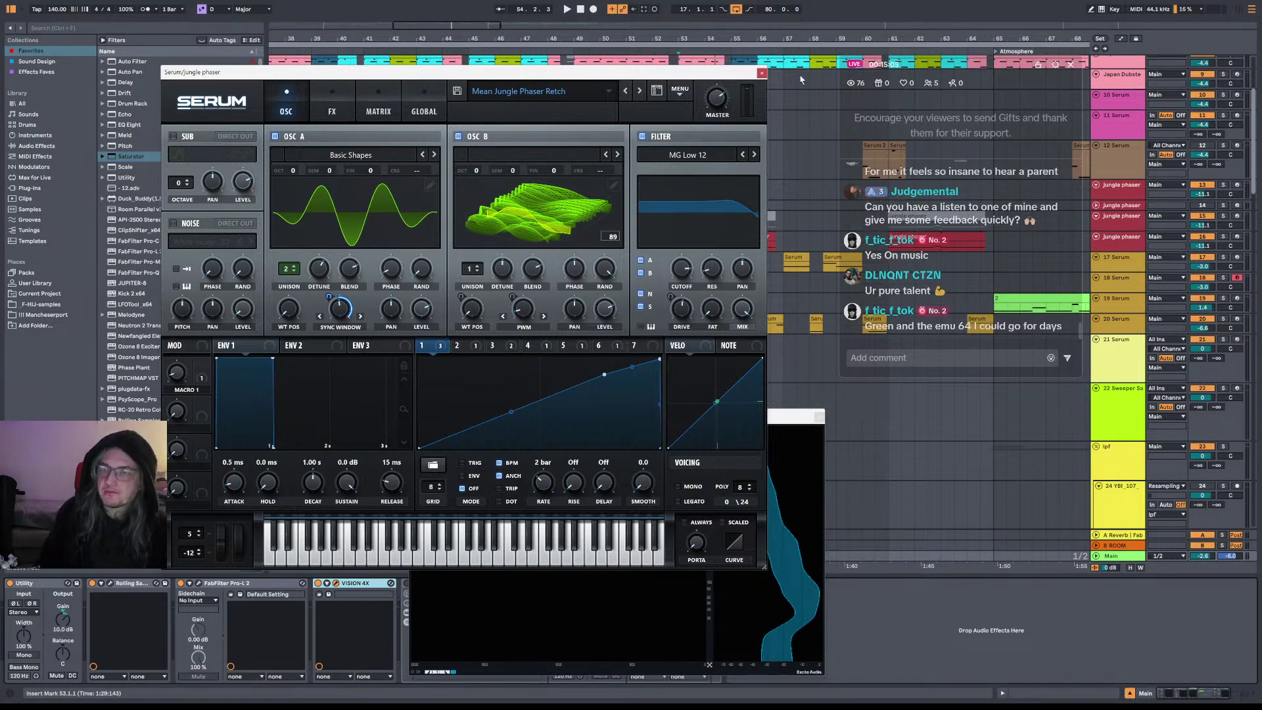
{"action": "left_click_drag", "start_coordinate": [709, 80], "coordinate": [812, 84]}
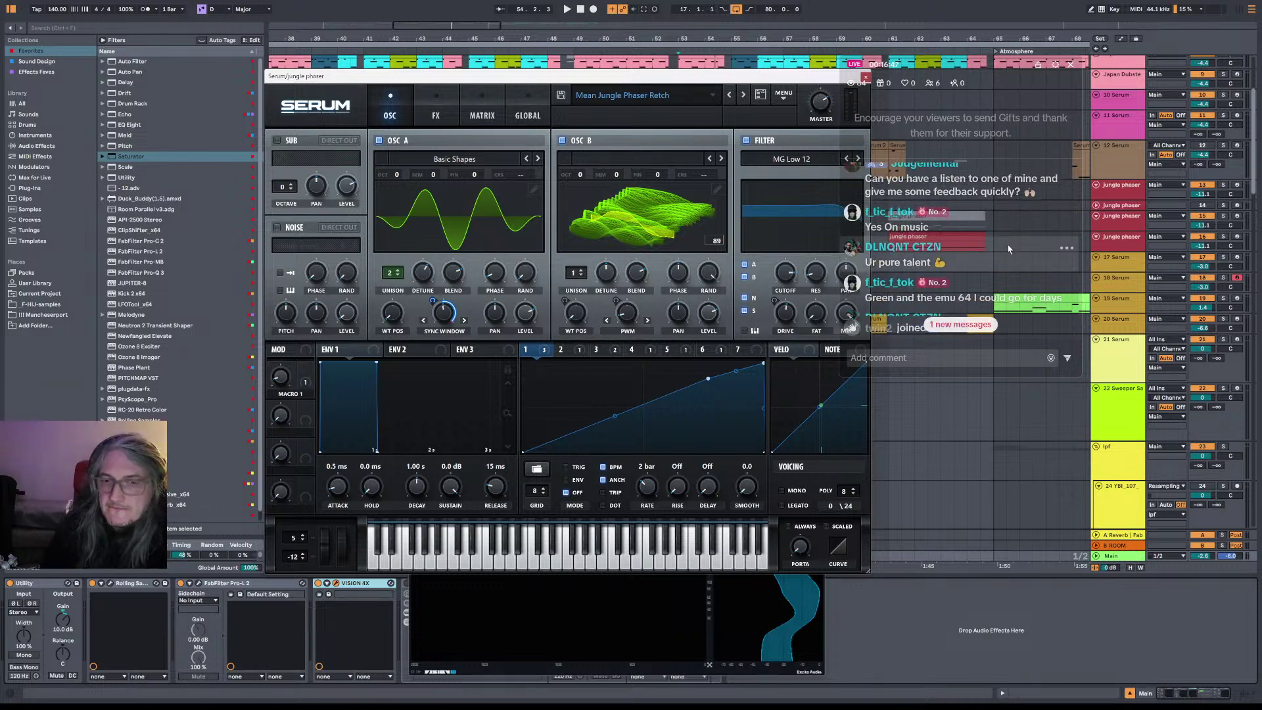
{"action": "scroll", "coordinate": [1009, 249], "scroll_direction": "up", "scroll_amount": 1}
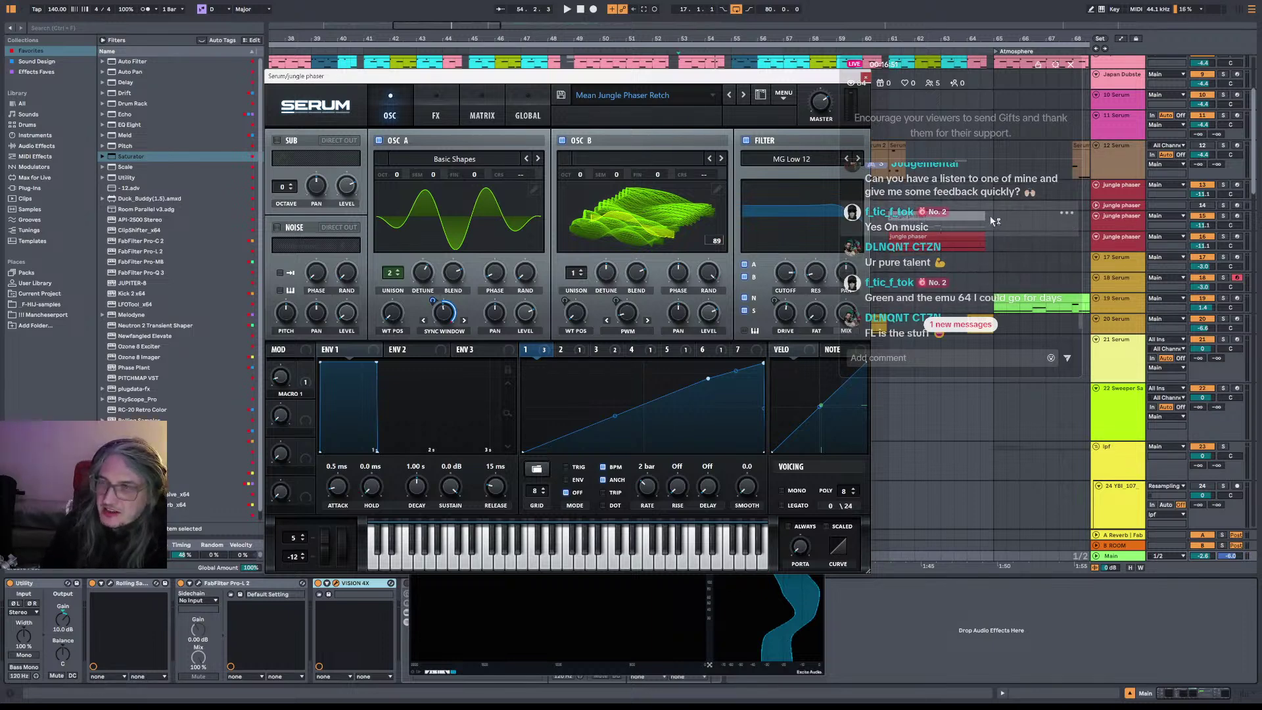
{"action": "scroll", "coordinate": [997, 211], "scroll_direction": "down", "scroll_amount": 2}
{"action": "scroll", "coordinate": [997, 210], "scroll_direction": "up", "scroll_amount": 4}
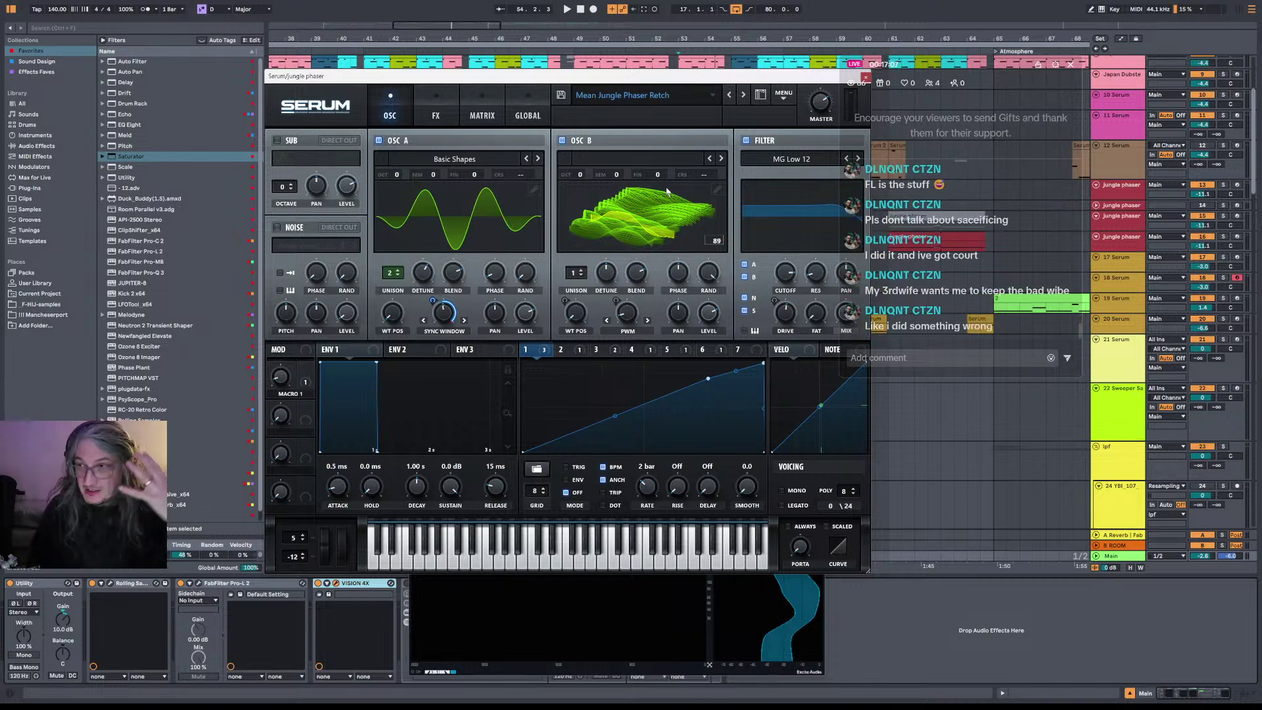
{"action": "scroll", "coordinate": [991, 251], "scroll_direction": "up", "scroll_amount": 3}
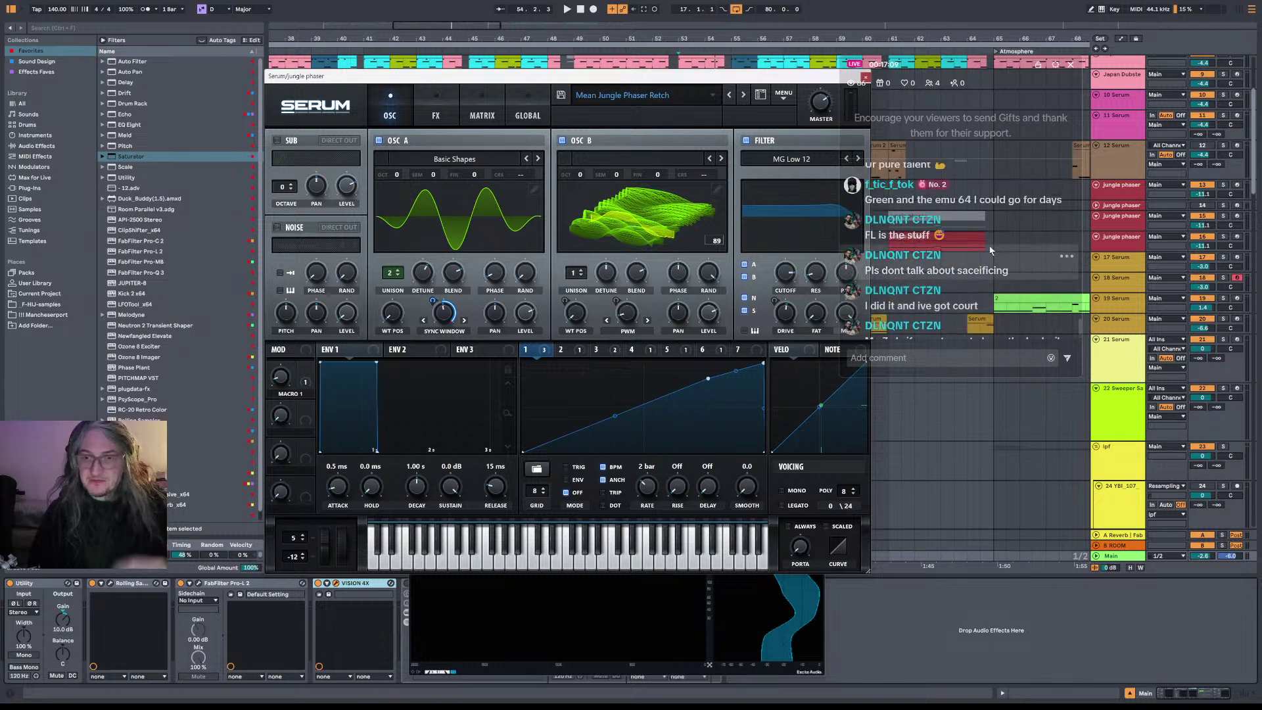
{"action": "scroll", "coordinate": [991, 251], "scroll_direction": "up", "scroll_amount": 3}
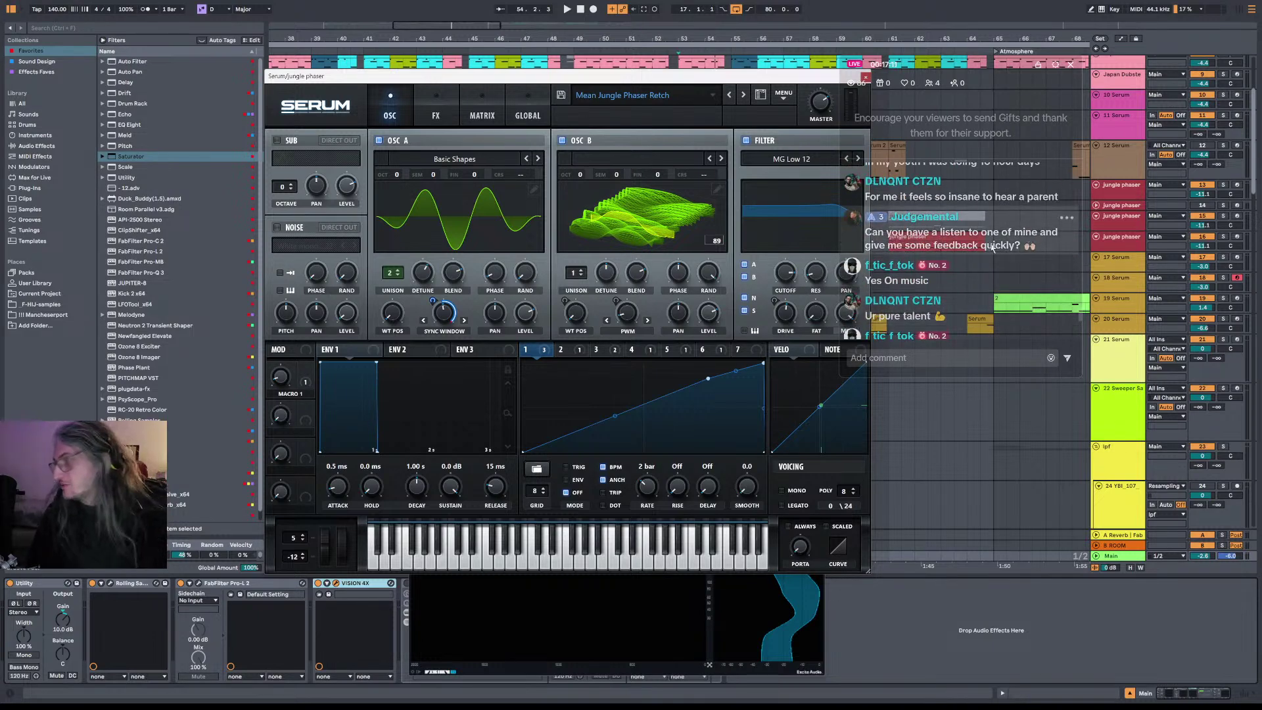
{"action": "scroll", "coordinate": [992, 248], "scroll_direction": "down", "scroll_amount": 4}
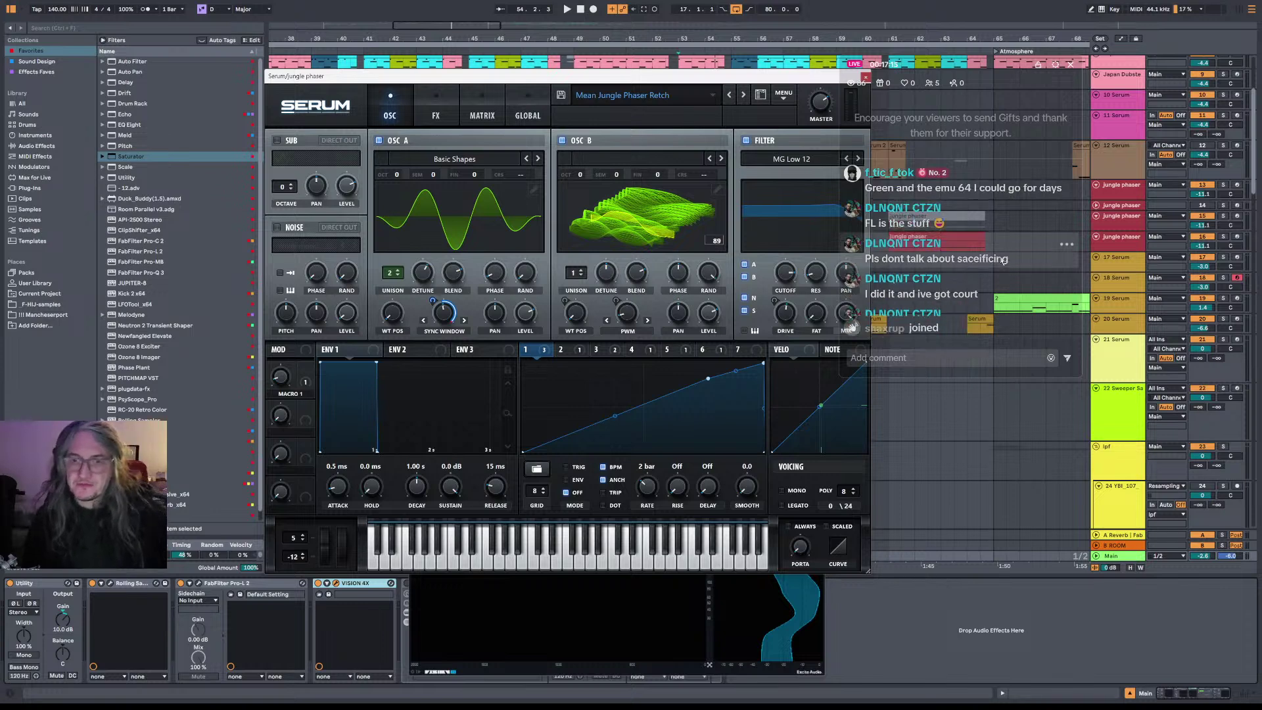
{"action": "scroll", "coordinate": [1012, 226], "scroll_direction": "up", "scroll_amount": 1}
{"action": "scroll", "coordinate": [995, 237], "scroll_direction": "up", "scroll_amount": 1}
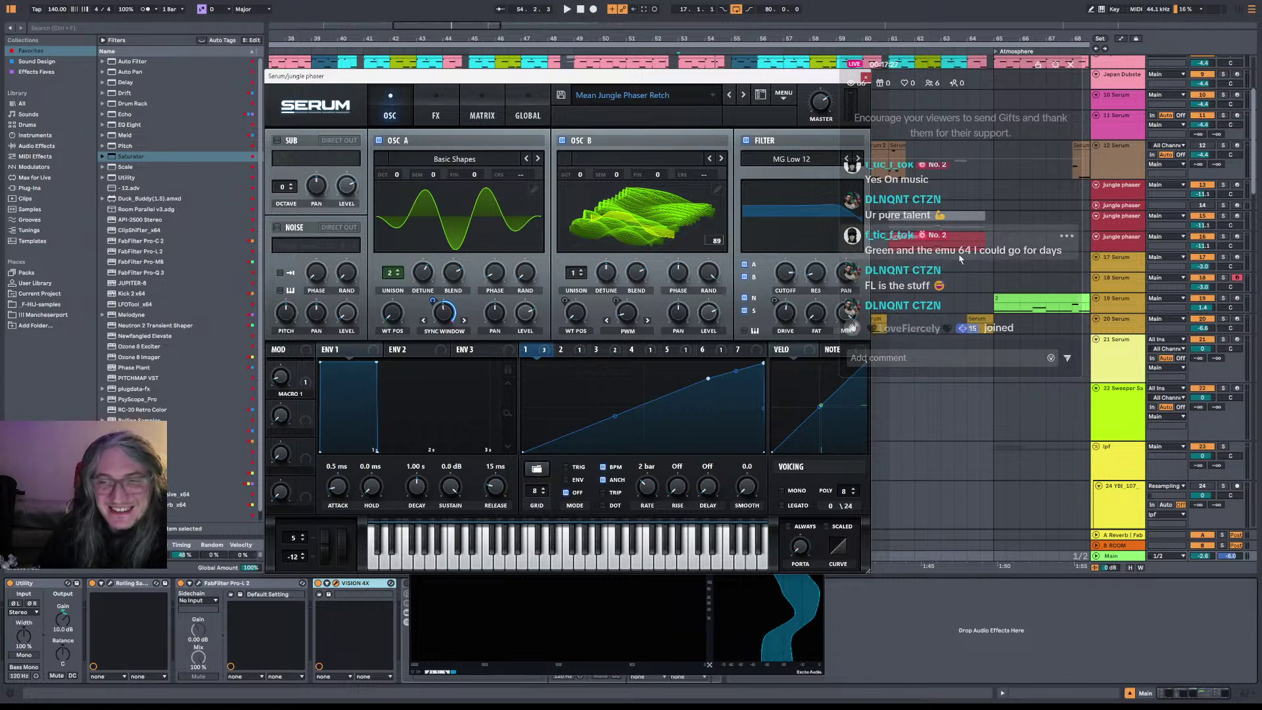
{"action": "scroll", "coordinate": [975, 244], "scroll_direction": "down", "scroll_amount": 1}
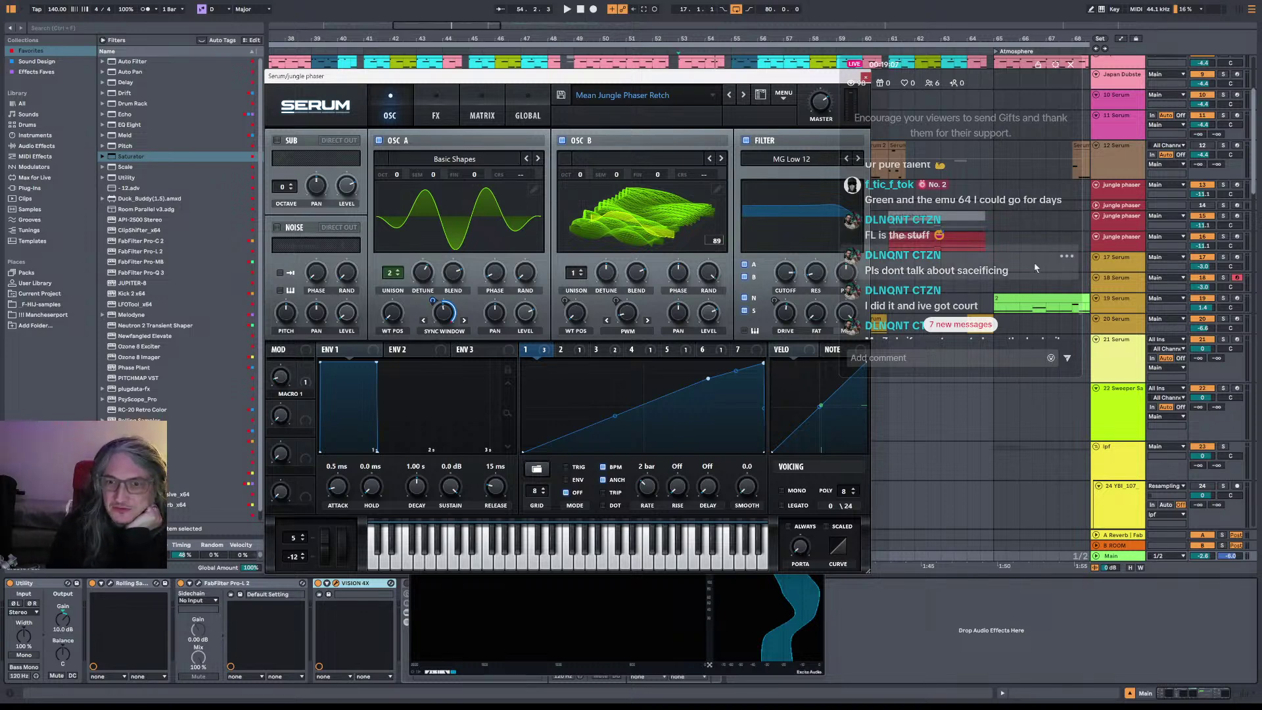
{"action": "scroll", "coordinate": [978, 280], "scroll_direction": "down", "scroll_amount": 1}
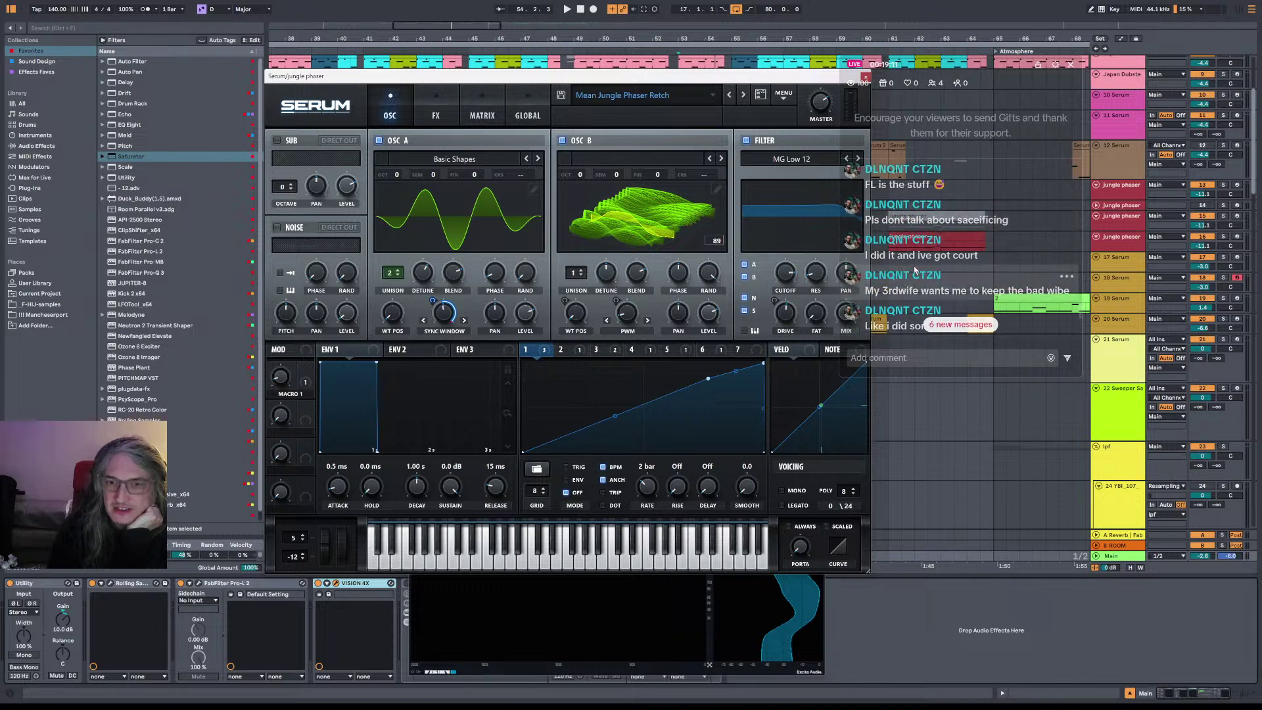
{"action": "scroll", "coordinate": [1019, 261], "scroll_direction": "down", "scroll_amount": 1}
{"action": "scroll", "coordinate": [1019, 262], "scroll_direction": "down", "scroll_amount": 1}
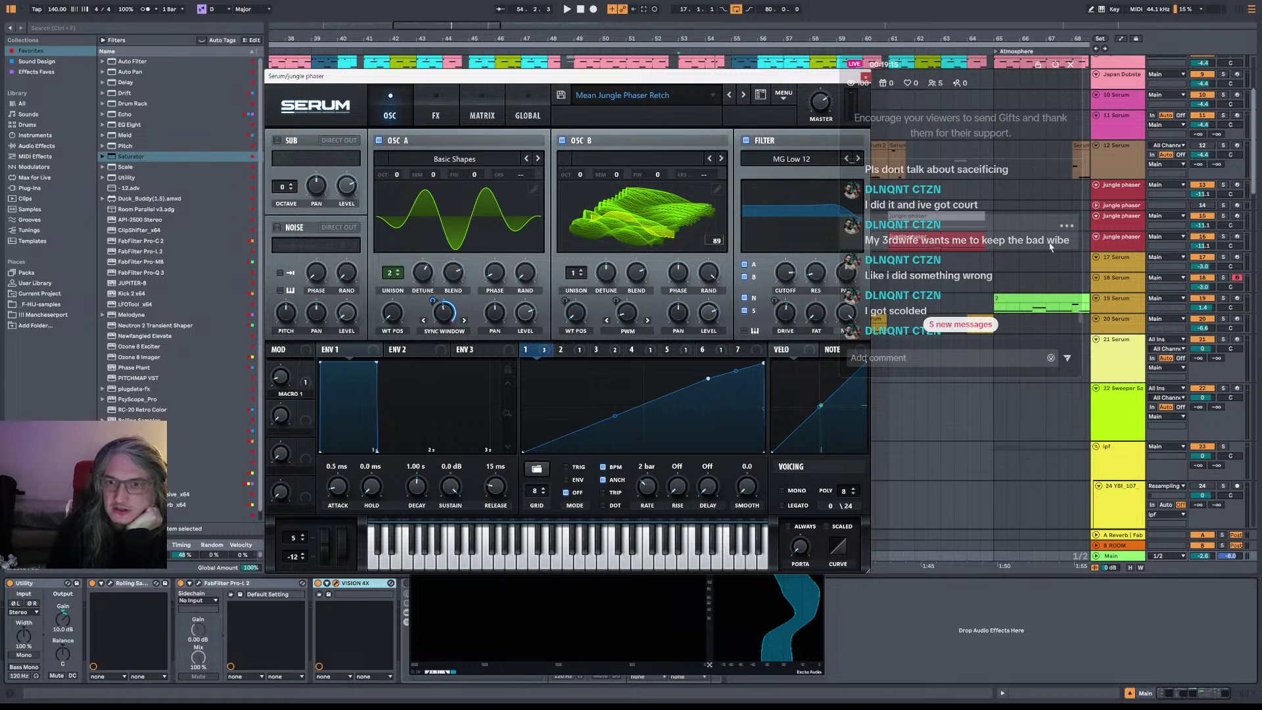
{"action": "scroll", "coordinate": [1045, 250], "scroll_direction": "down", "scroll_amount": 2}
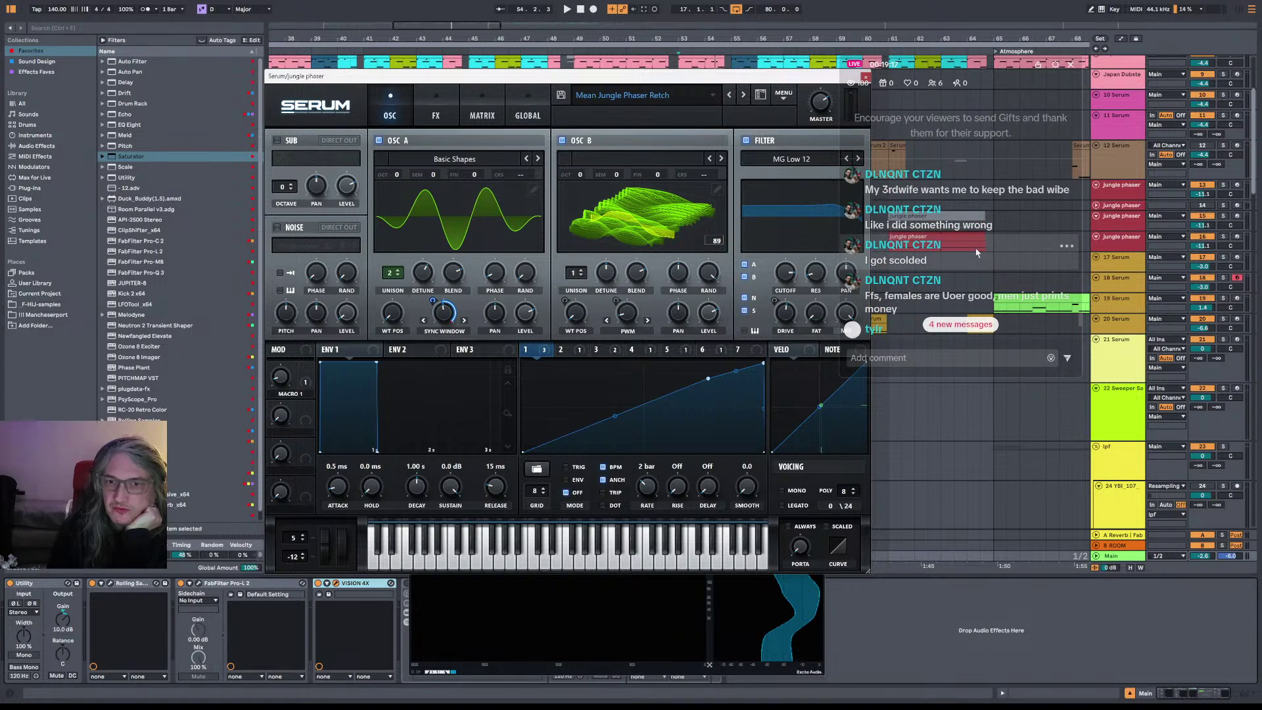
Step: Read through the newer messages in the live stream chat down to the latest comments
{"action": "scroll", "coordinate": [920, 261], "scroll_direction": "down", "scroll_amount": 2}
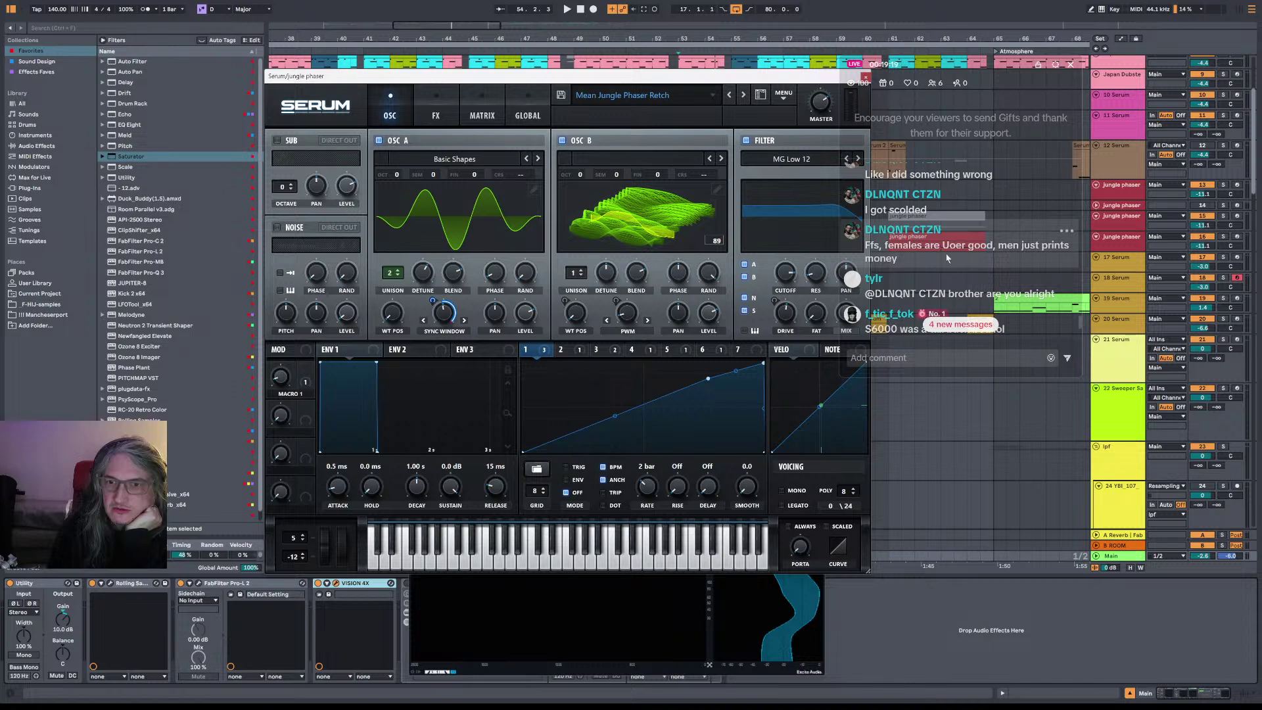
{"action": "scroll", "coordinate": [953, 261], "scroll_direction": "down", "scroll_amount": 2}
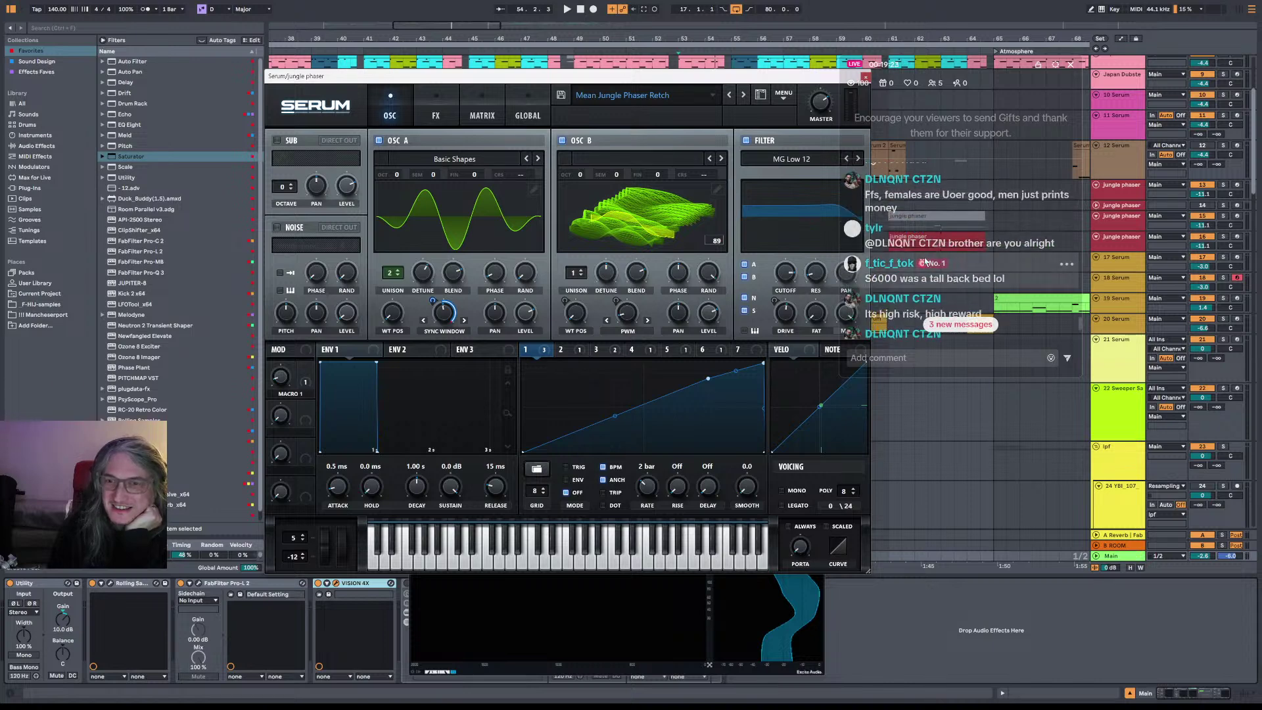
{"action": "scroll", "coordinate": [965, 287], "scroll_direction": "down", "scroll_amount": 2}
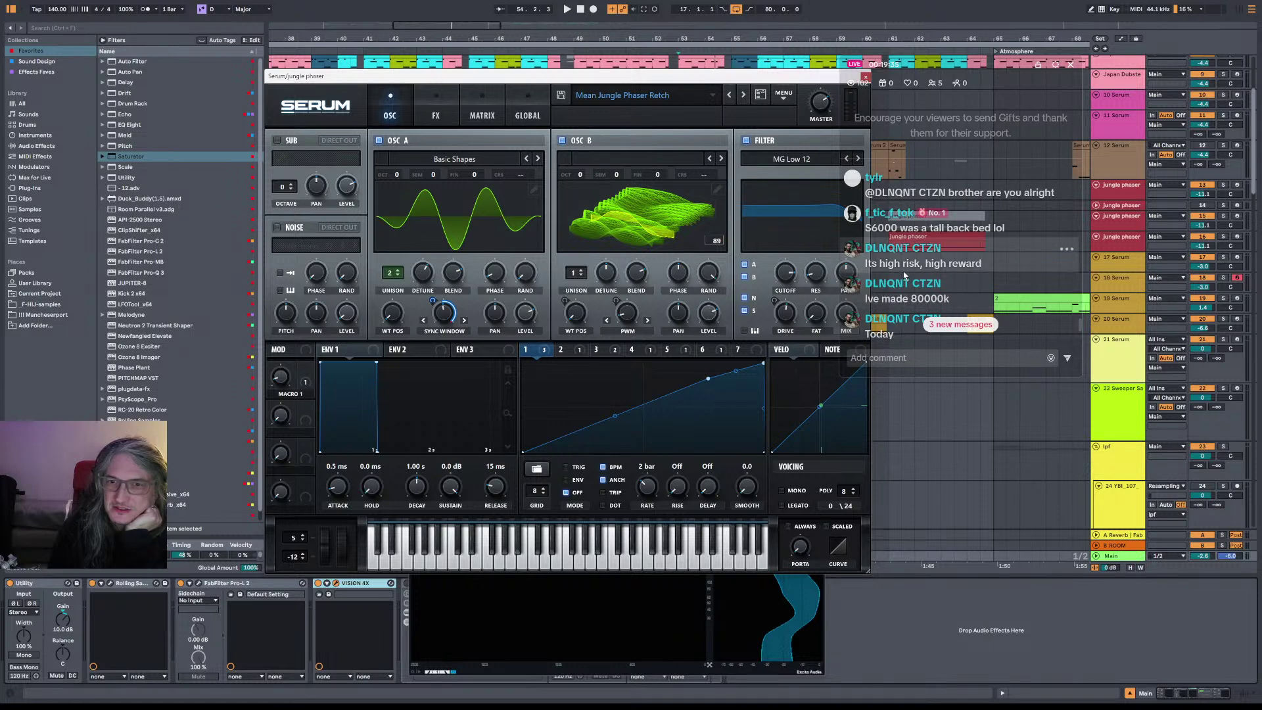
{"action": "scroll", "coordinate": [905, 274], "scroll_direction": "down", "scroll_amount": 1}
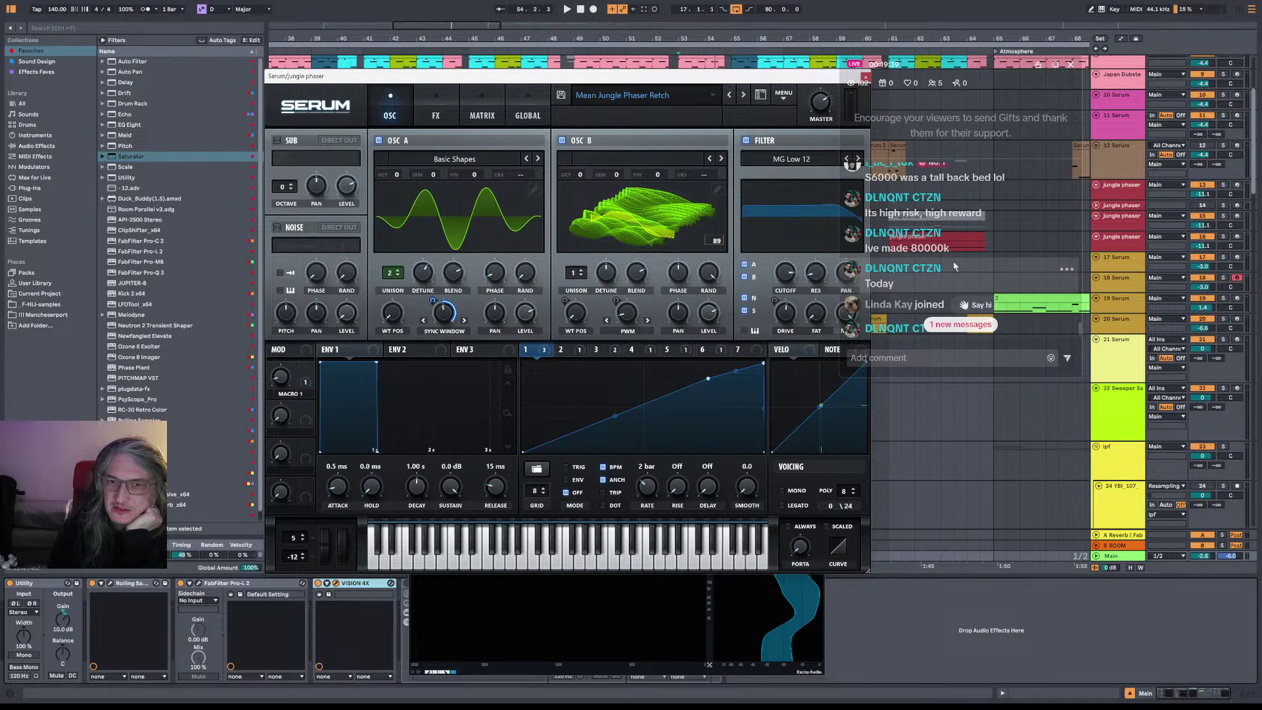
{"action": "scroll", "coordinate": [947, 265], "scroll_direction": "down", "scroll_amount": 1}
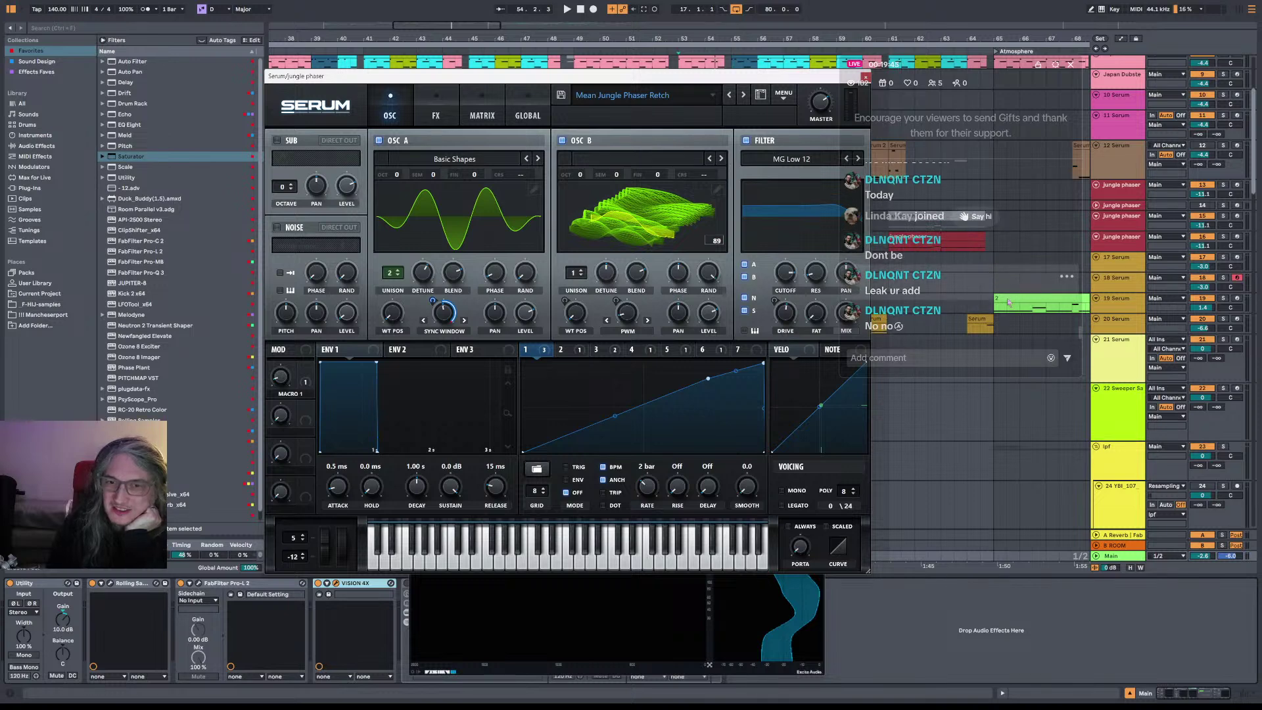
{"action": "scroll", "coordinate": [996, 282], "scroll_direction": "up", "scroll_amount": 2}
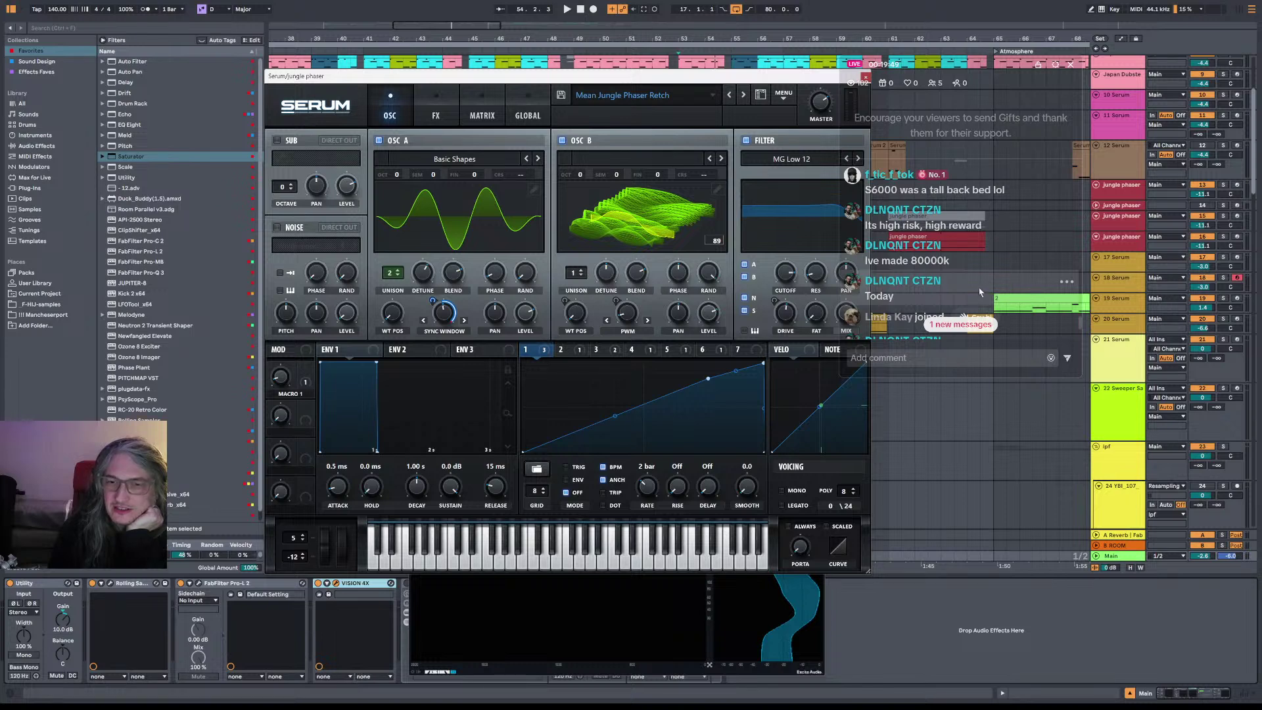
{"action": "scroll", "coordinate": [983, 293], "scroll_direction": "down", "scroll_amount": 1}
{"action": "scroll", "coordinate": [978, 290], "scroll_direction": "up", "scroll_amount": 1}
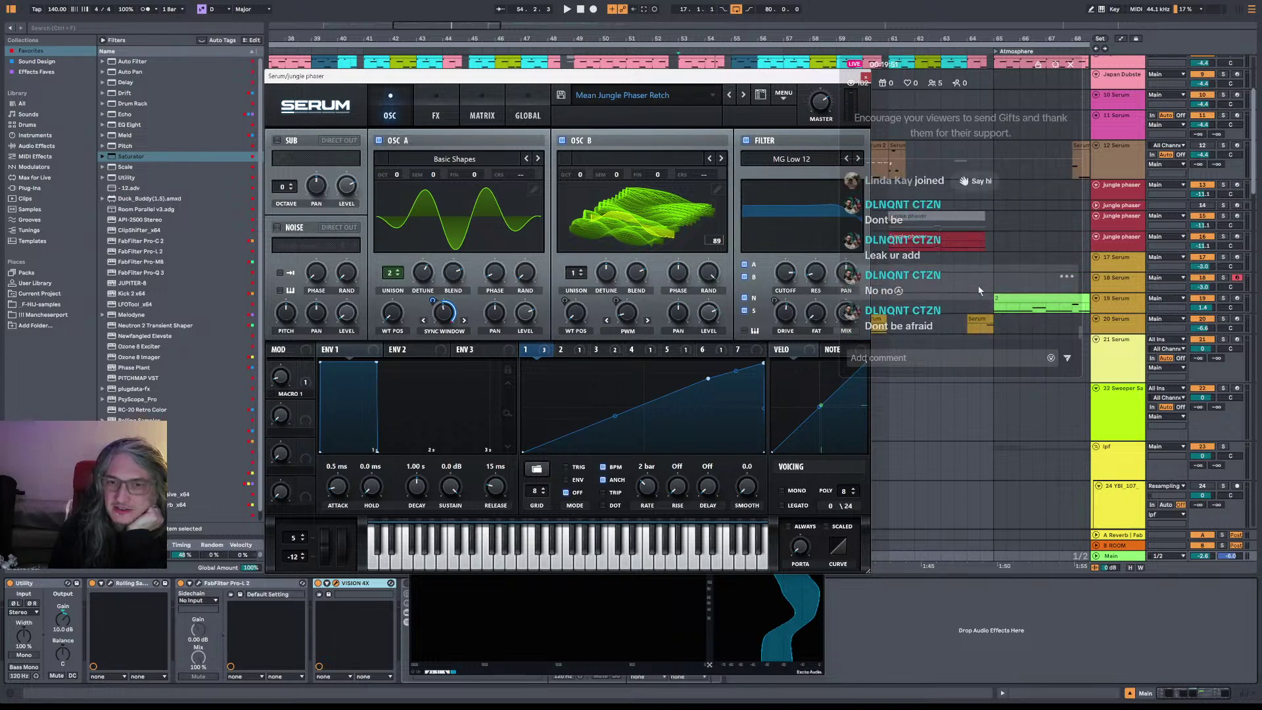
{"action": "scroll", "coordinate": [980, 290], "scroll_direction": "down", "scroll_amount": 1}
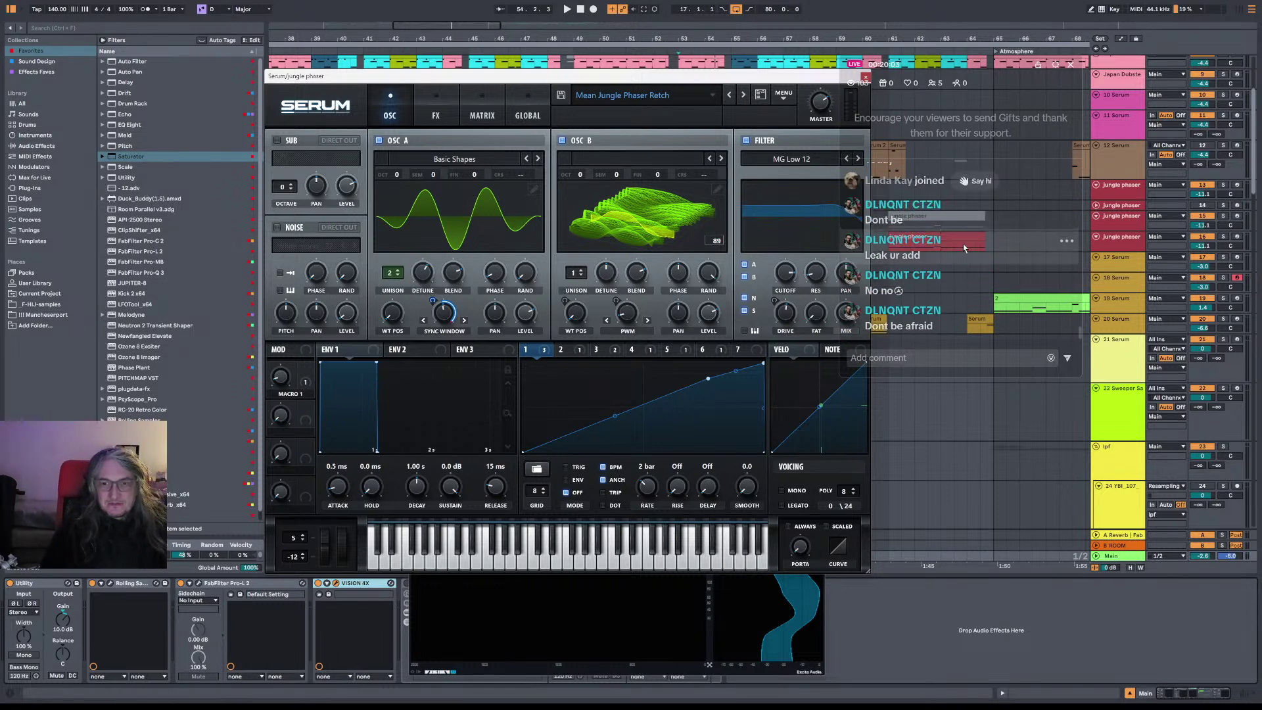
Step: Raise the downward pitch-bend range of the jungle phaser's Serum to -7 while the passage from bar 53 plays
{"action": "key", "text": "space"}
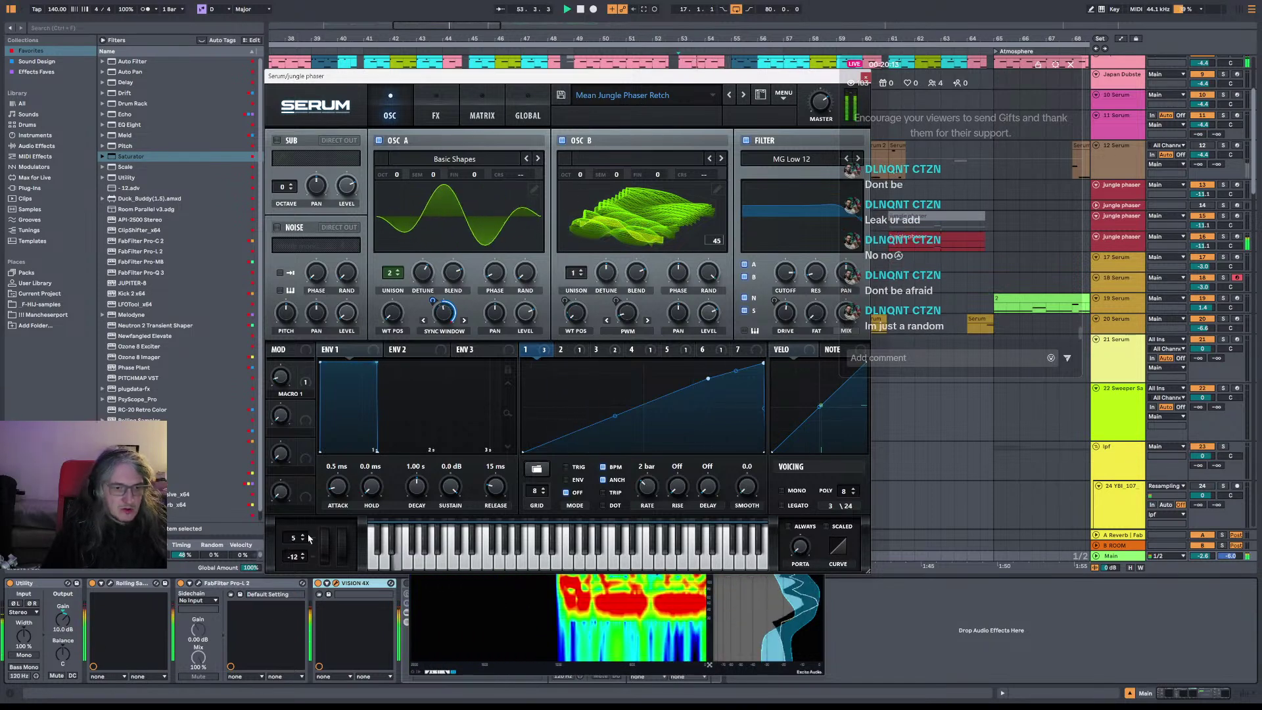
{"action": "left_click", "coordinate": [304, 555]}
{"action": "left_click", "coordinate": [304, 554]}
{"action": "left_click", "coordinate": [304, 555]}
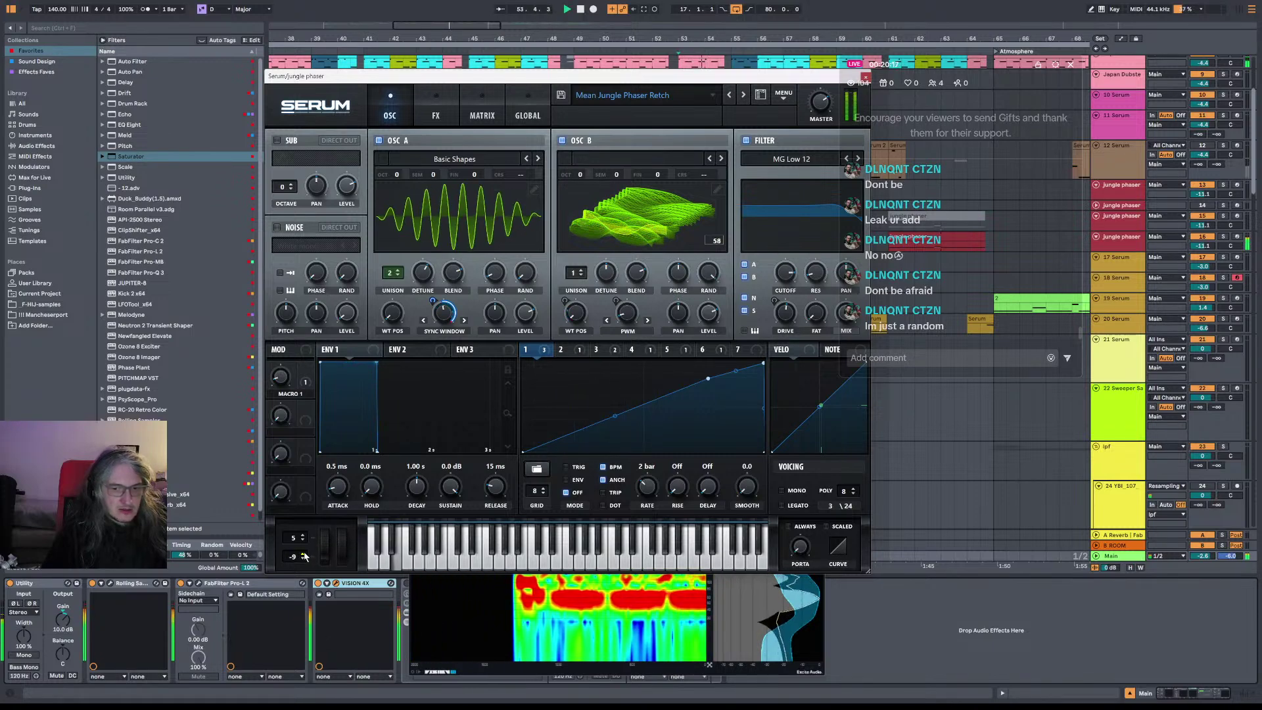
{"action": "left_click", "coordinate": [304, 554]}
{"action": "left_click", "coordinate": [304, 555]}
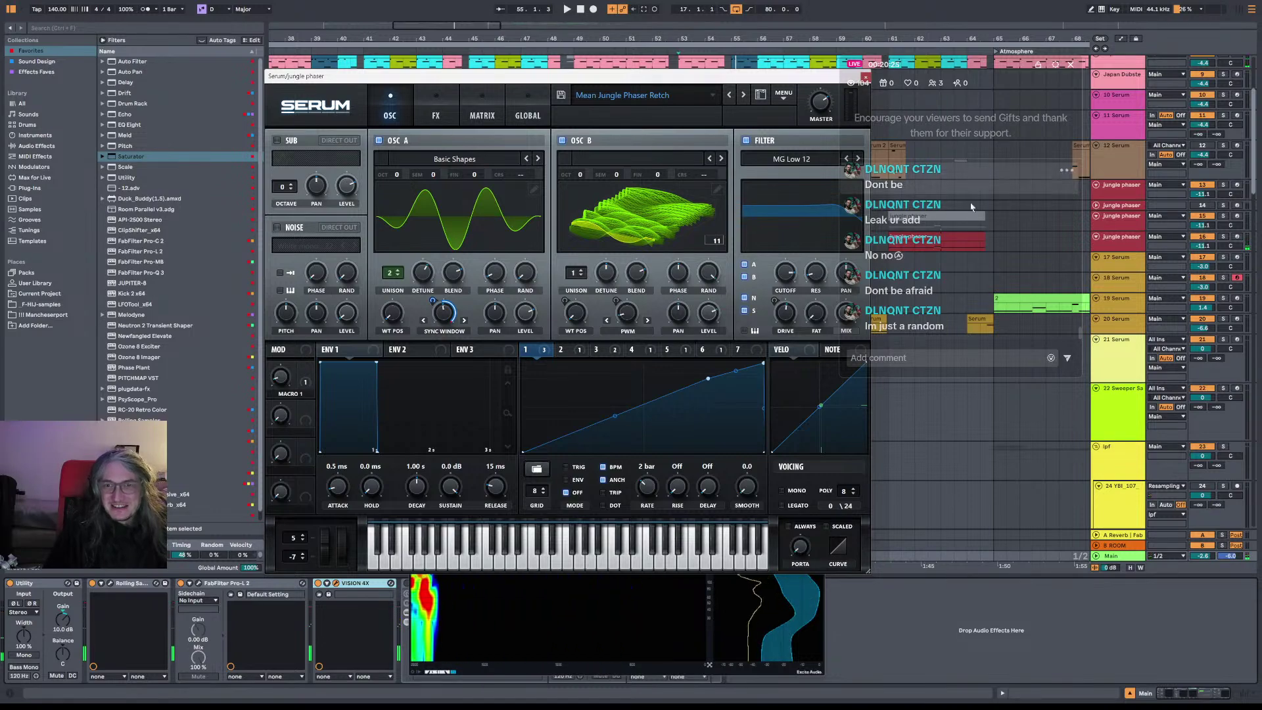
Step: Move the Serum window and the live chat overlay apart to read back through the chat, and close Serum
{"action": "mouse_move", "coordinate": [858, 75]}
{"action": "left_mouse_down"}
{"action": "mouse_move", "coordinate": [817, 62]}
{"action": "mouse_move", "coordinate": [842, 62]}
{"action": "left_mouse_up"}
{"action": "left_click_drag", "start_coordinate": [974, 67], "coordinate": [997, 64]}
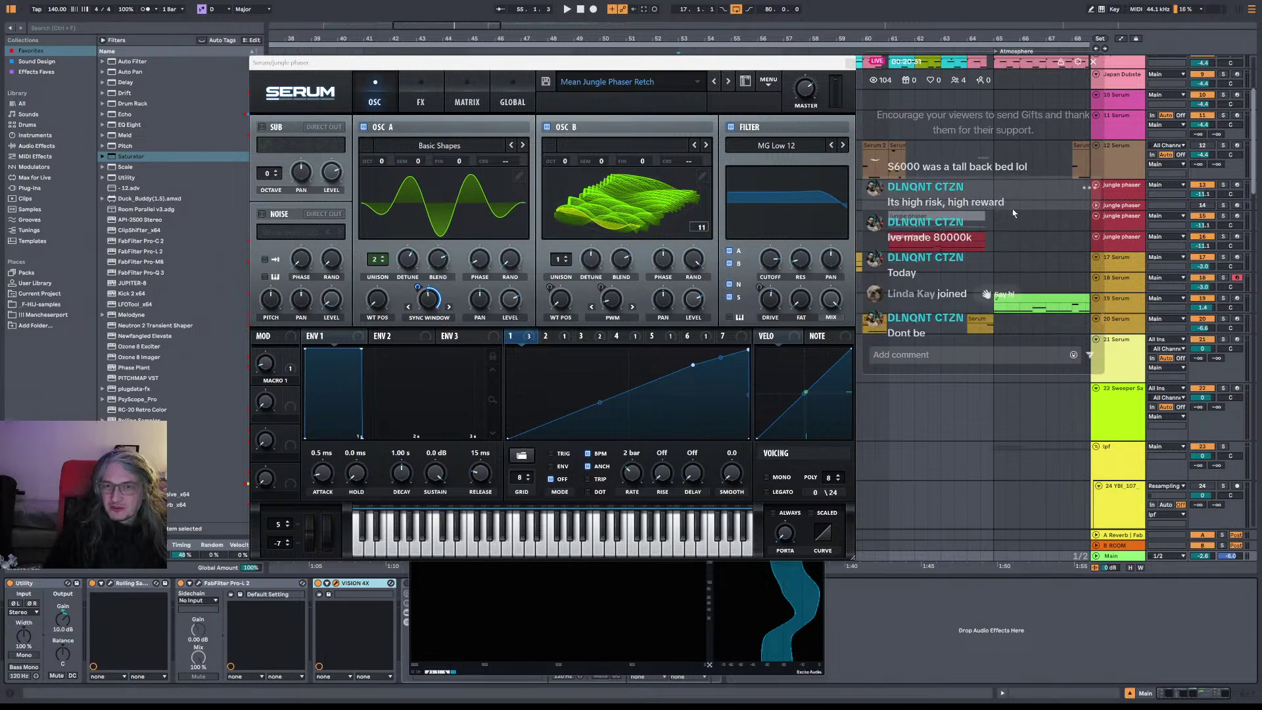
{"action": "scroll", "coordinate": [1013, 213], "scroll_direction": "up", "scroll_amount": 5}
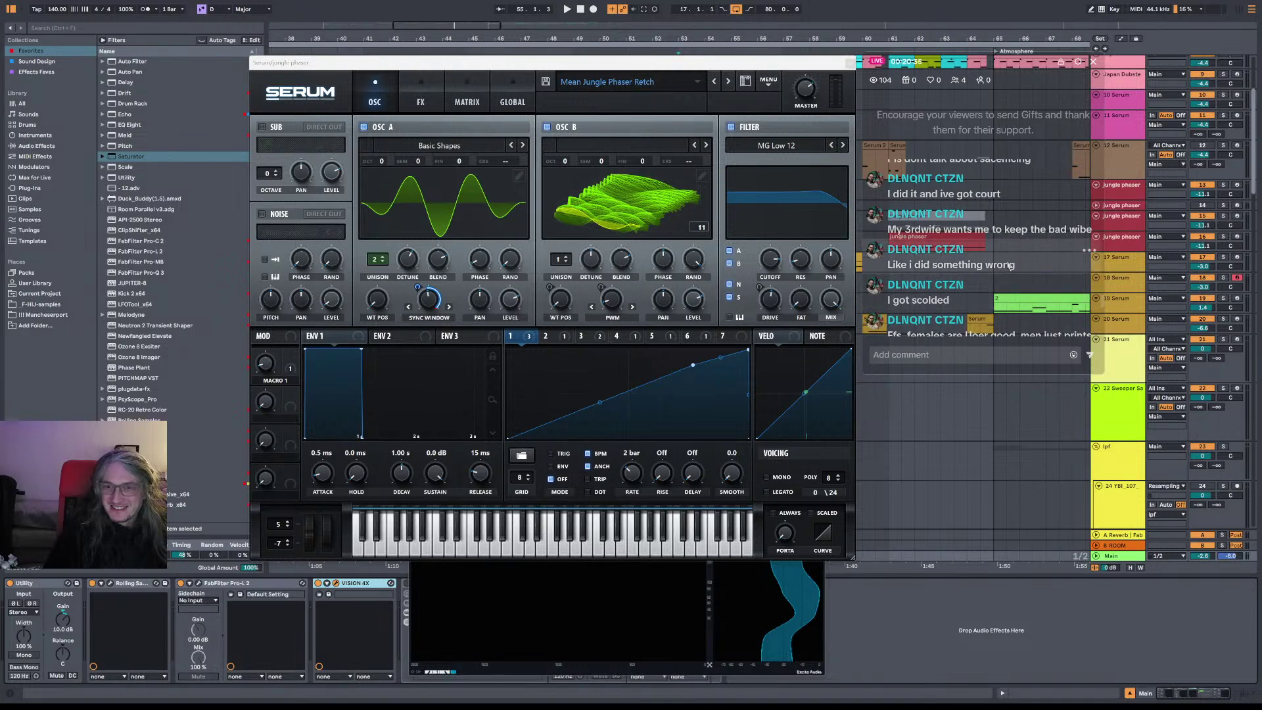
{"action": "scroll", "coordinate": [1009, 267], "scroll_direction": "down", "scroll_amount": 5}
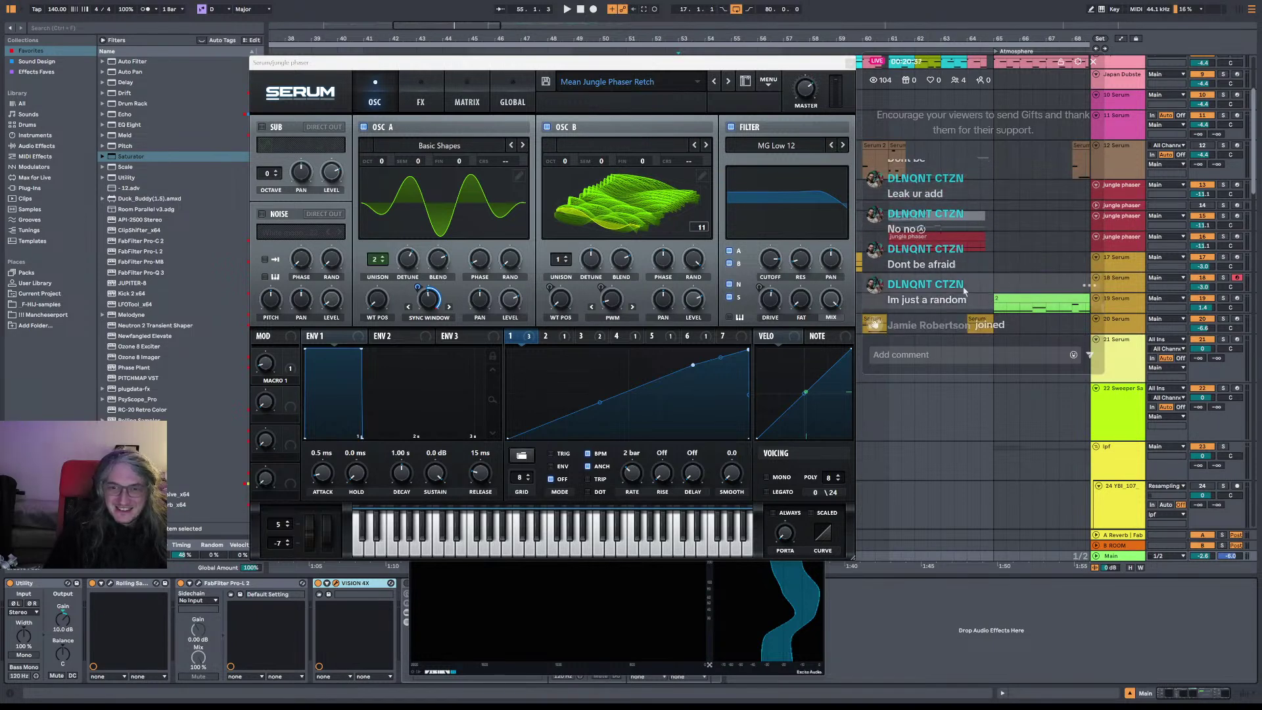
{"action": "left_click", "coordinate": [850, 63]}
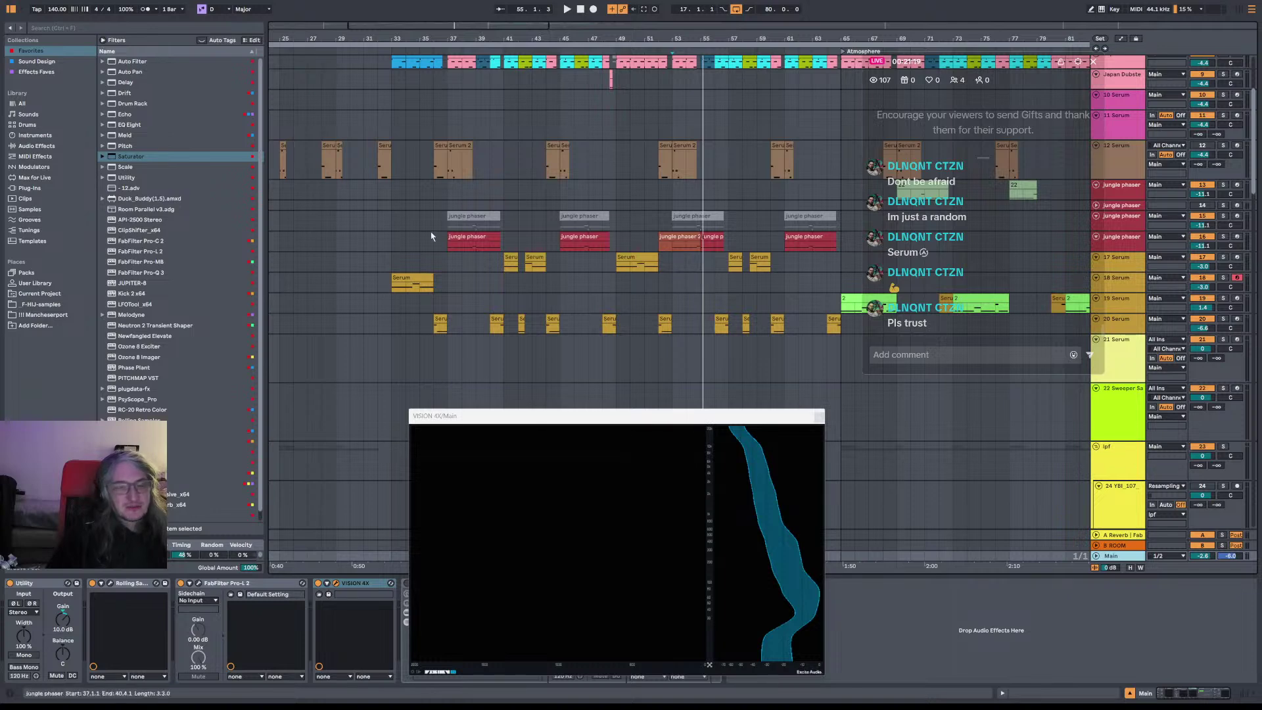
Step: Place the playhead at bar 33 on the 17 Serum track and play the passage beside the VISION 4X analyzer
{"action": "left_click", "coordinate": [390, 258]}
{"action": "left_click", "coordinate": [379, 244]}
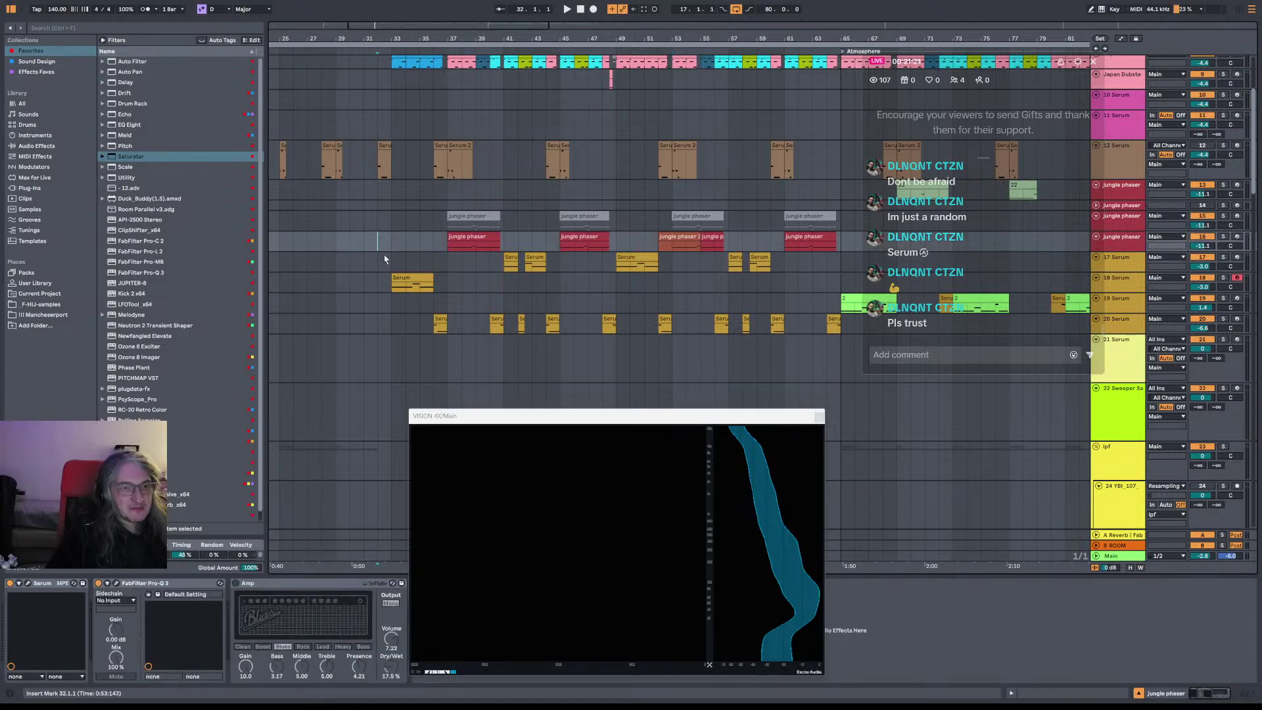
{"action": "left_click", "coordinate": [390, 265]}
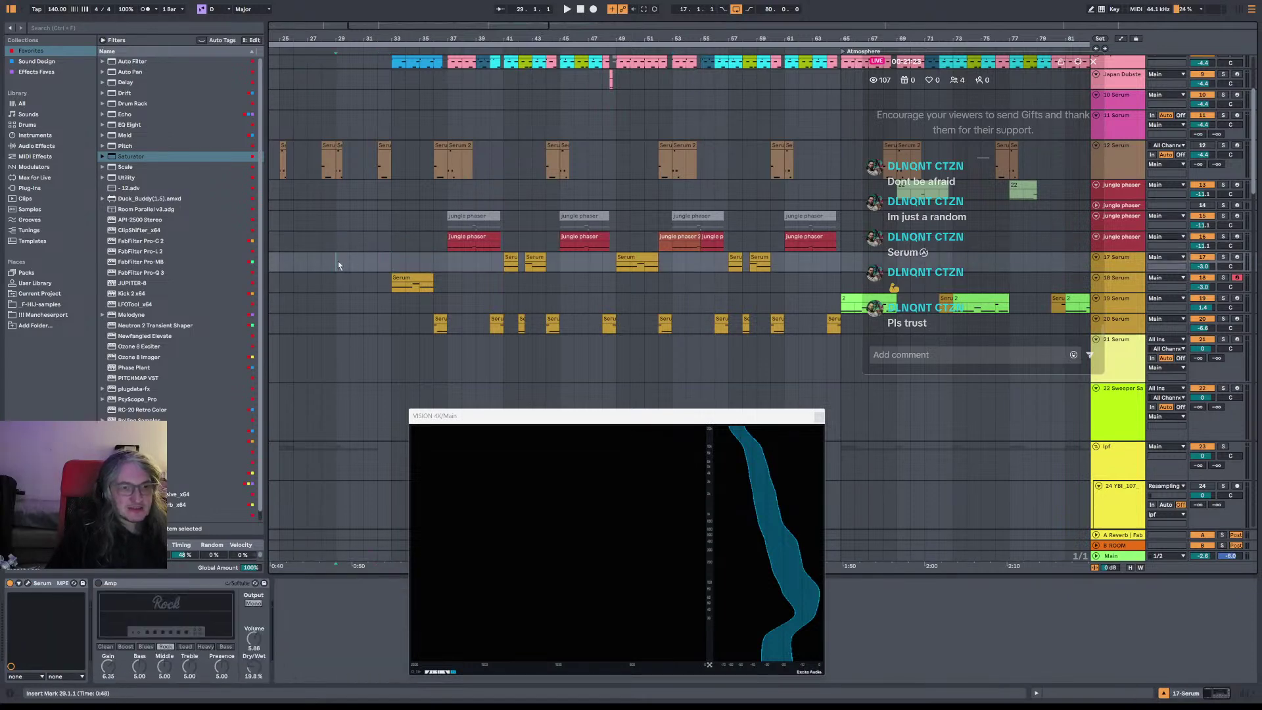
{"action": "left_click_drag", "start_coordinate": [337, 264], "coordinate": [390, 265]}
{"action": "left_click", "coordinate": [392, 265]}
{"action": "left_click_drag", "start_coordinate": [424, 39], "coordinate": [421, 72]}
{"action": "key", "text": "space"}
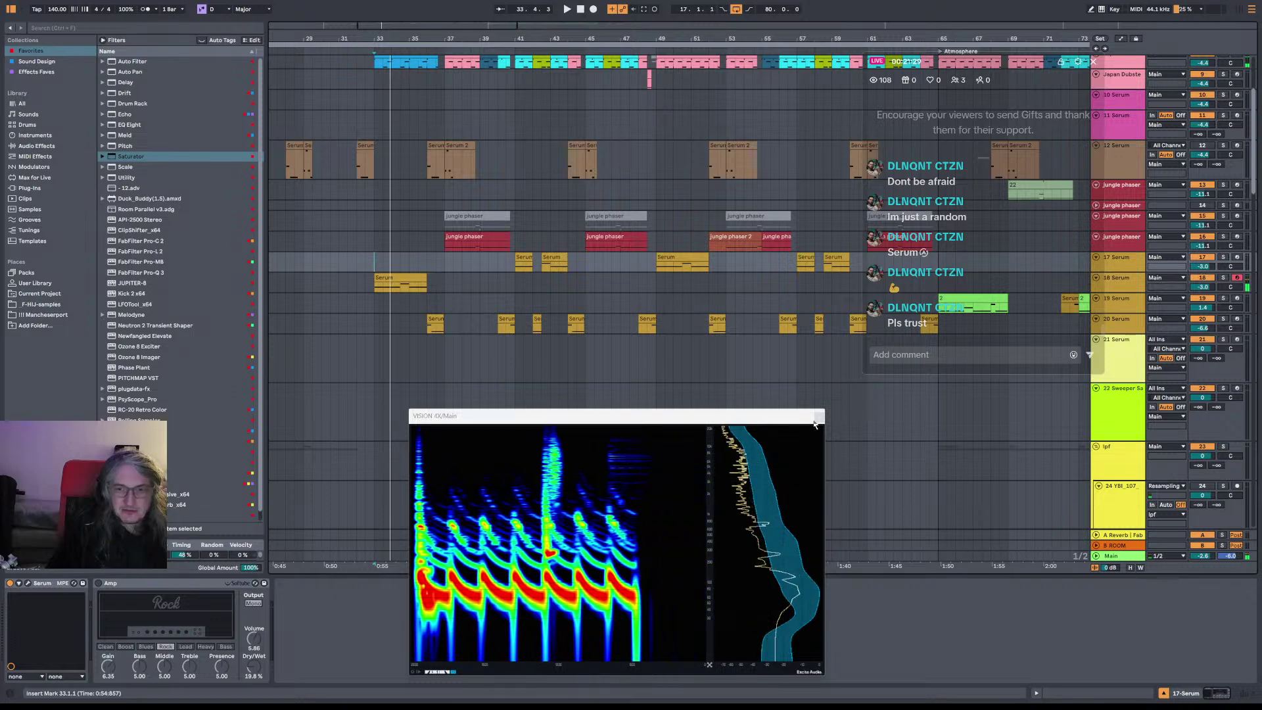
Step: Select the 18 Serum track, open its Serum instrument and play its clip from bar 33
{"action": "key", "text": "Down"}
{"action": "key", "text": "Down"}
{"action": "key", "text": "Down"}
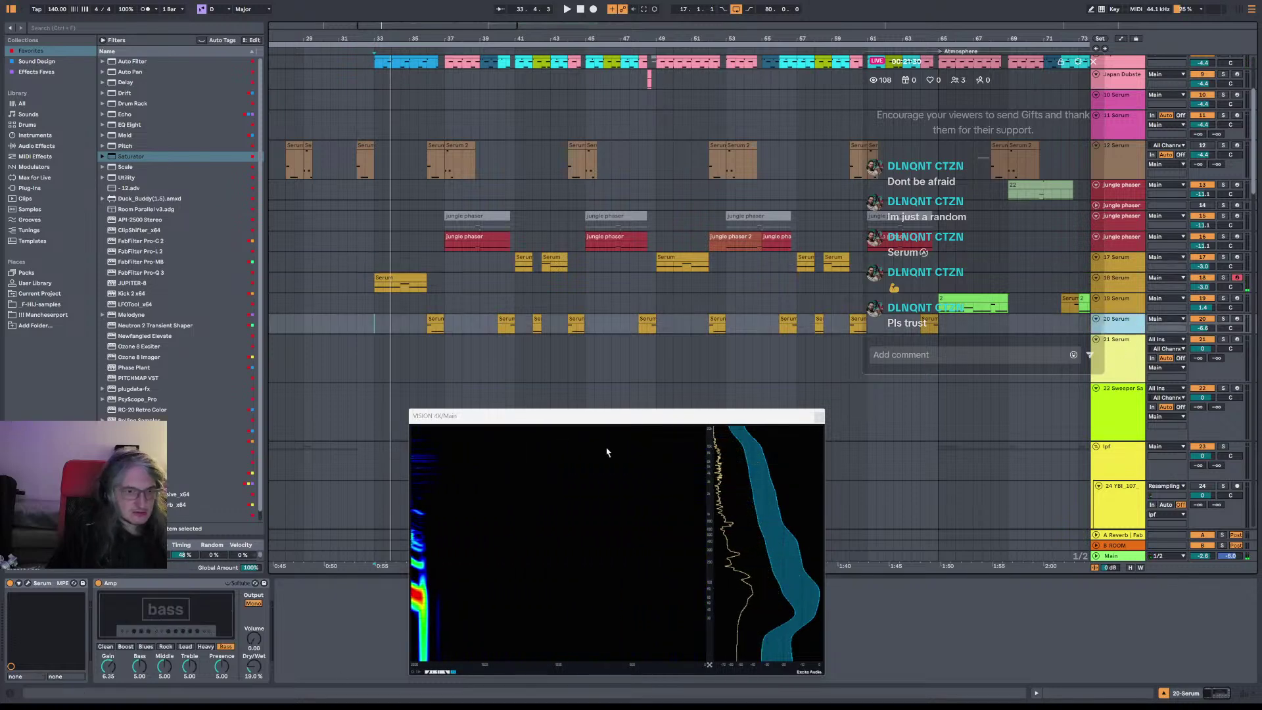
{"action": "left_click", "coordinate": [1167, 284]}
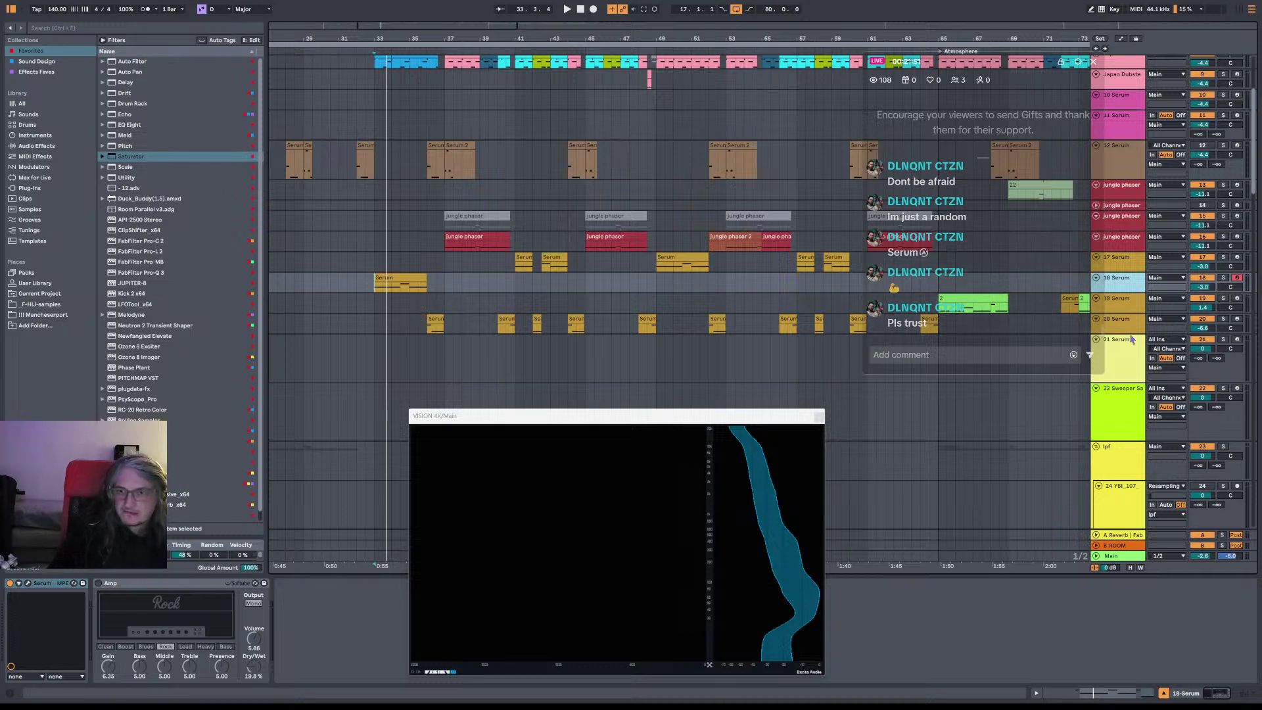
{"action": "key", "text": "space"}
{"action": "key", "text": "space"}
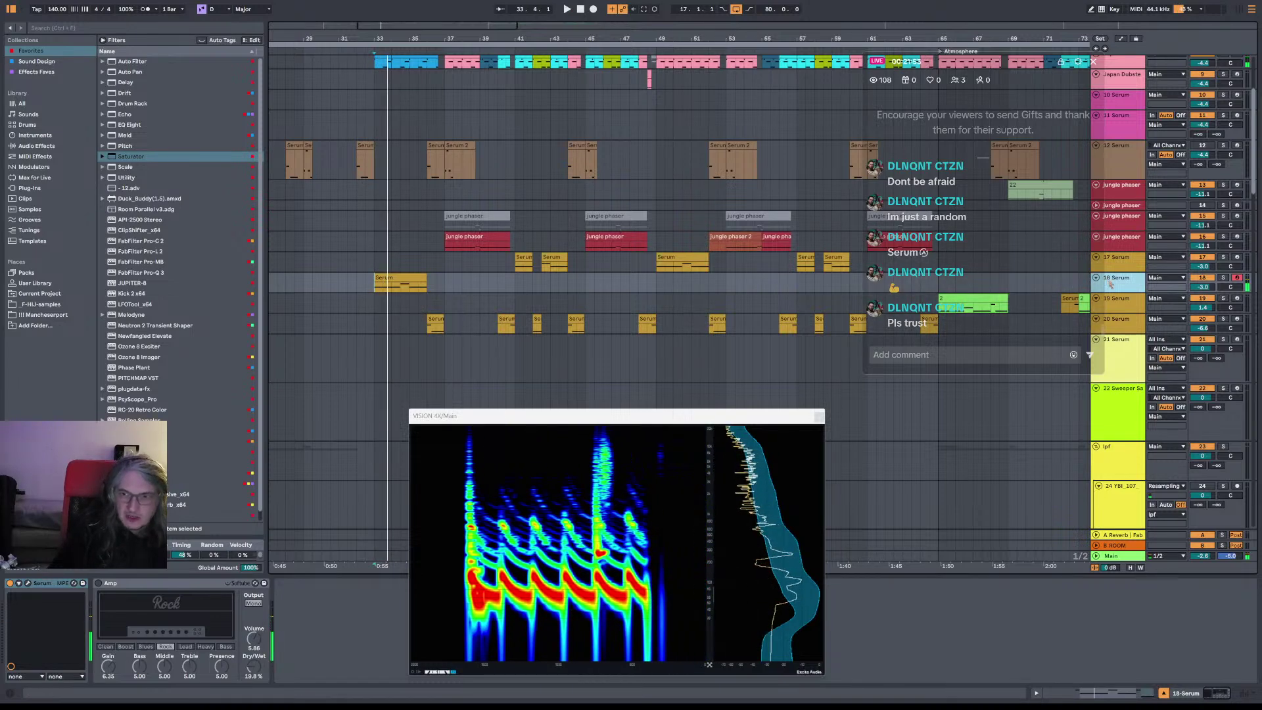
{"action": "left_click", "coordinate": [27, 583]}
{"action": "key", "text": "space"}
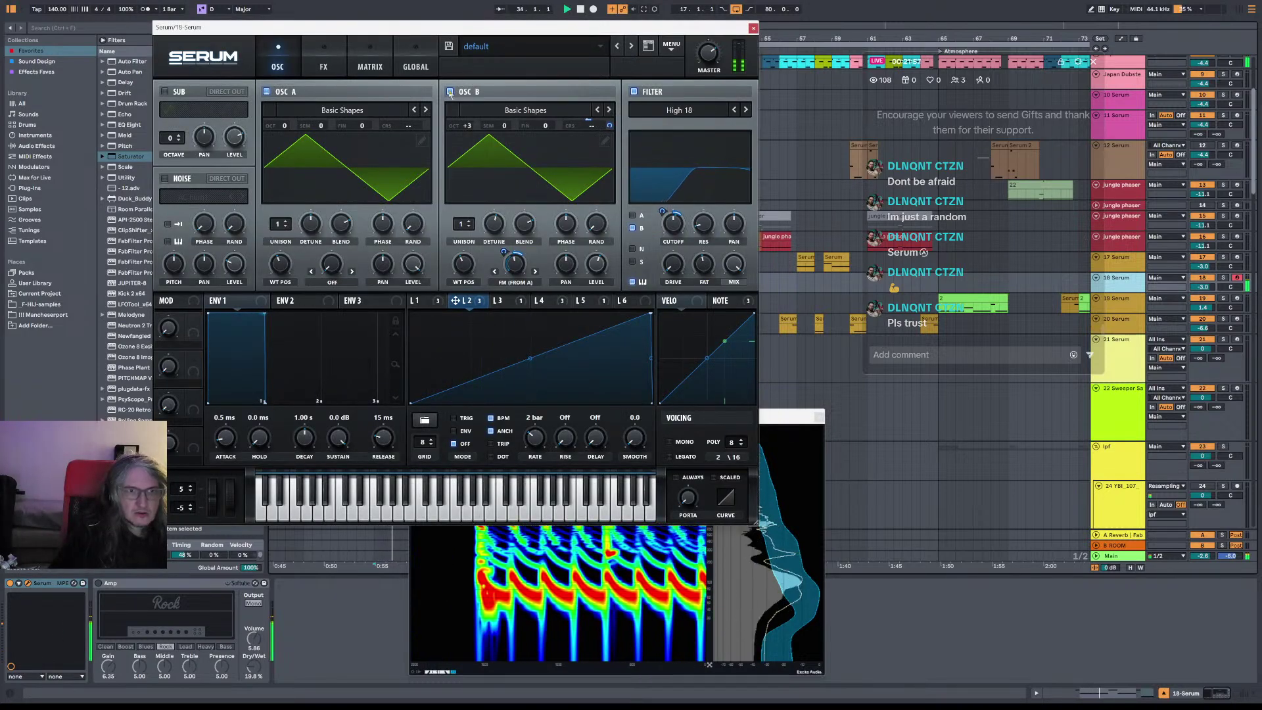
Step: Compare 18 Serum's sound with its High 18 filter and then its Flg H6+ effects filter bypassed, restoring each
{"action": "left_click", "coordinate": [633, 92]}
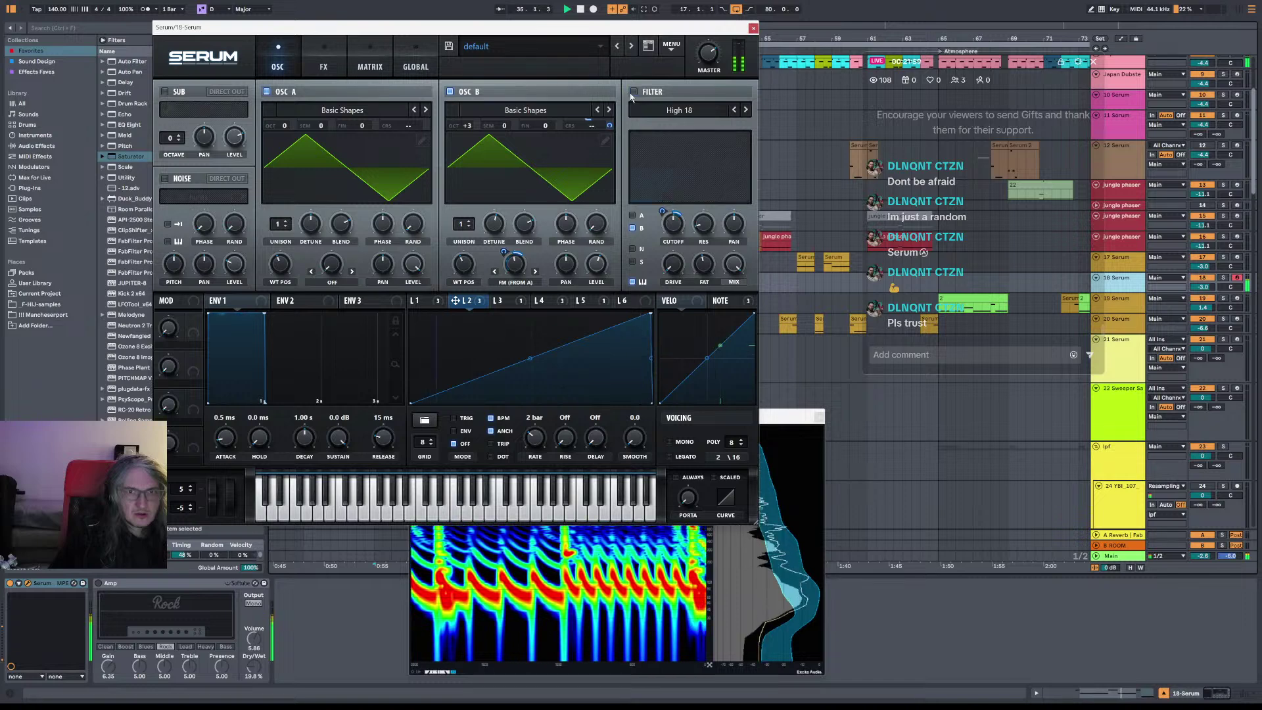
{"action": "left_click", "coordinate": [635, 92]}
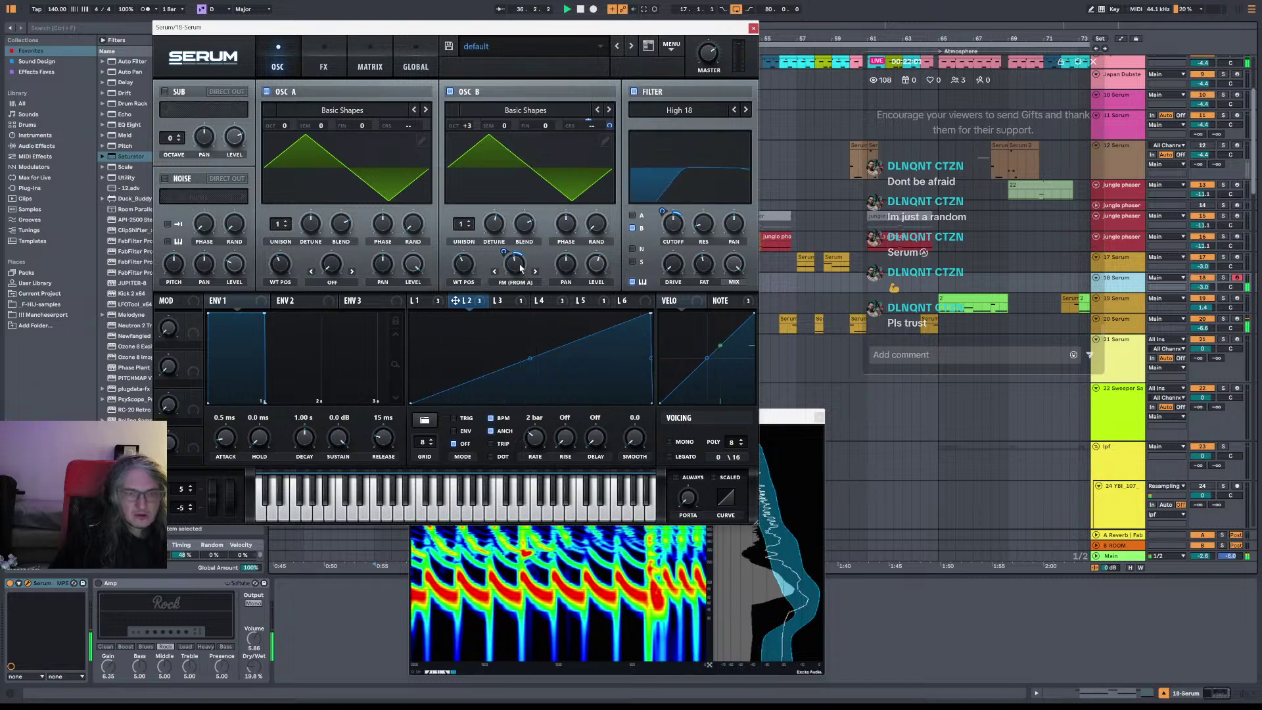
{"action": "left_click", "coordinate": [322, 61]}
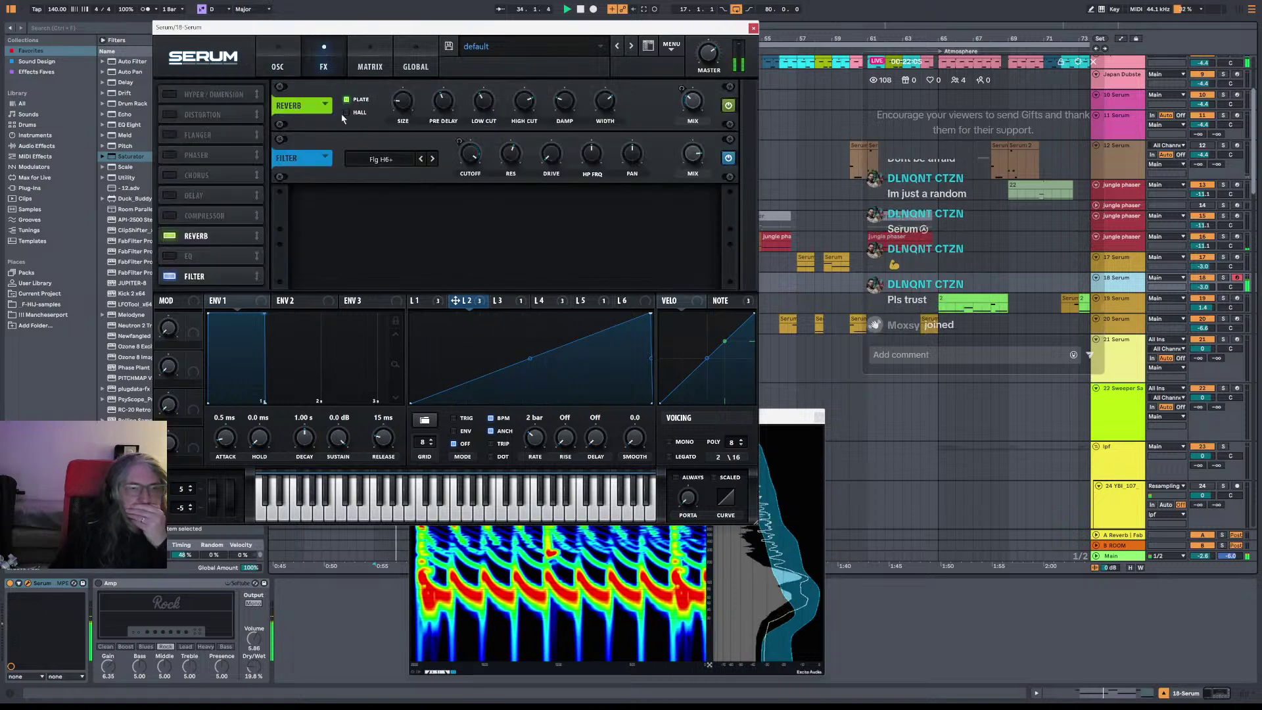
{"action": "left_click", "coordinate": [728, 159]}
{"action": "left_click", "coordinate": [728, 158]}
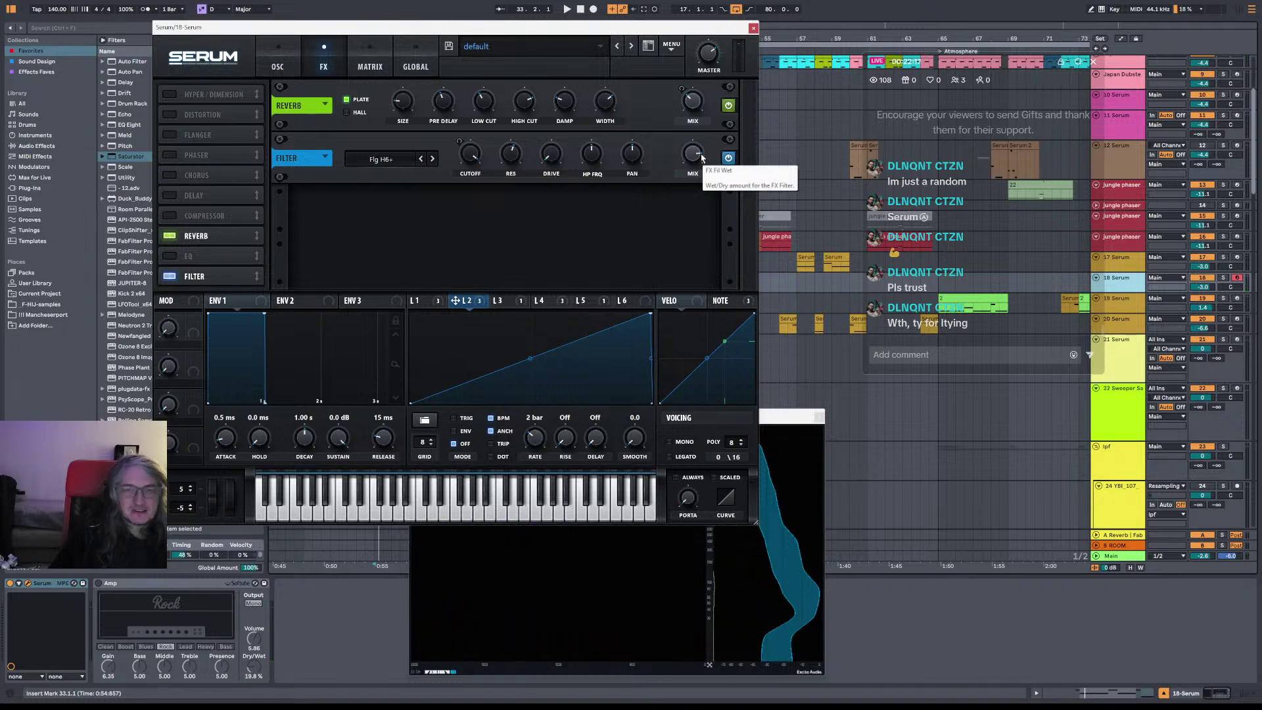
Step: Lower the Flg H6+ effects filter's mix and try the High 18 filter's drive at 30% during playback from bar 33
{"action": "key", "text": "space"}
{"action": "left_click_drag", "start_coordinate": [702, 158], "coordinate": [728, 282]}
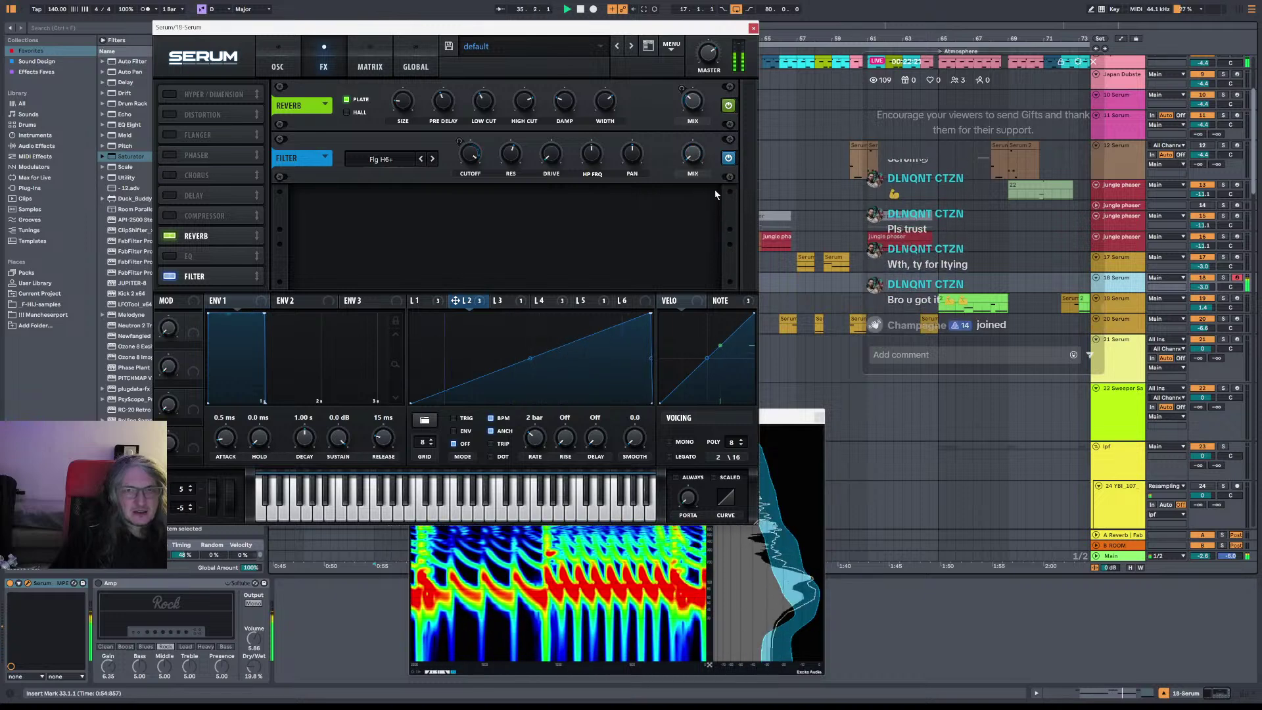
{"action": "left_click", "coordinate": [278, 65]}
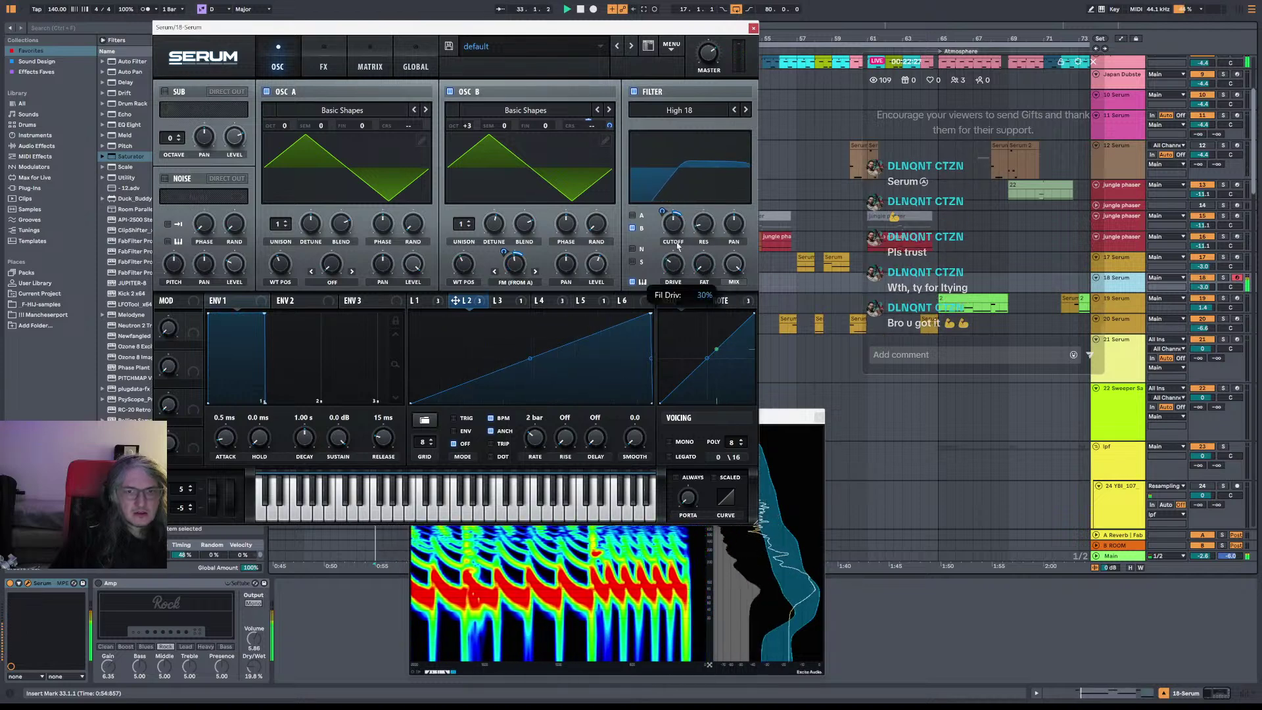
{"action": "left_click_drag", "start_coordinate": [681, 261], "coordinate": [683, 267]}
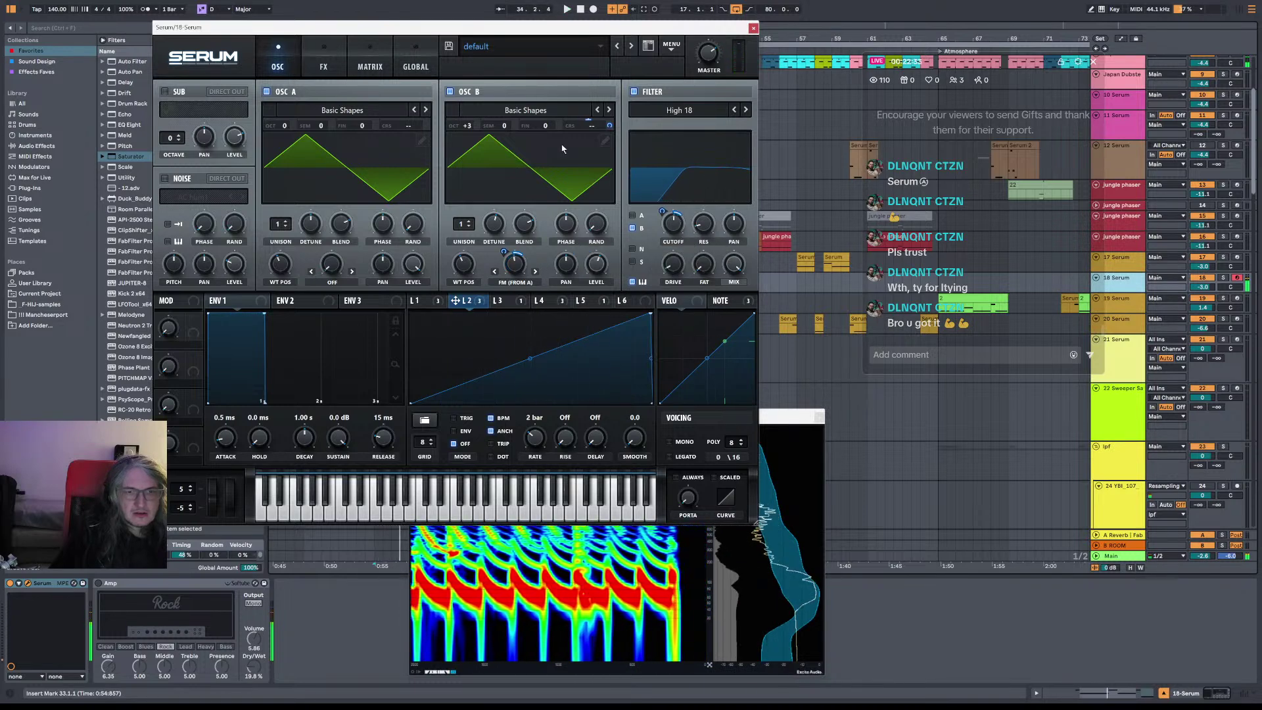
Step: With the Flg H6+ effects filter bypassed, compare the sound with and without the reverb while playing from bar 33
{"action": "left_click", "coordinate": [323, 62]}
{"action": "key", "text": "space"}
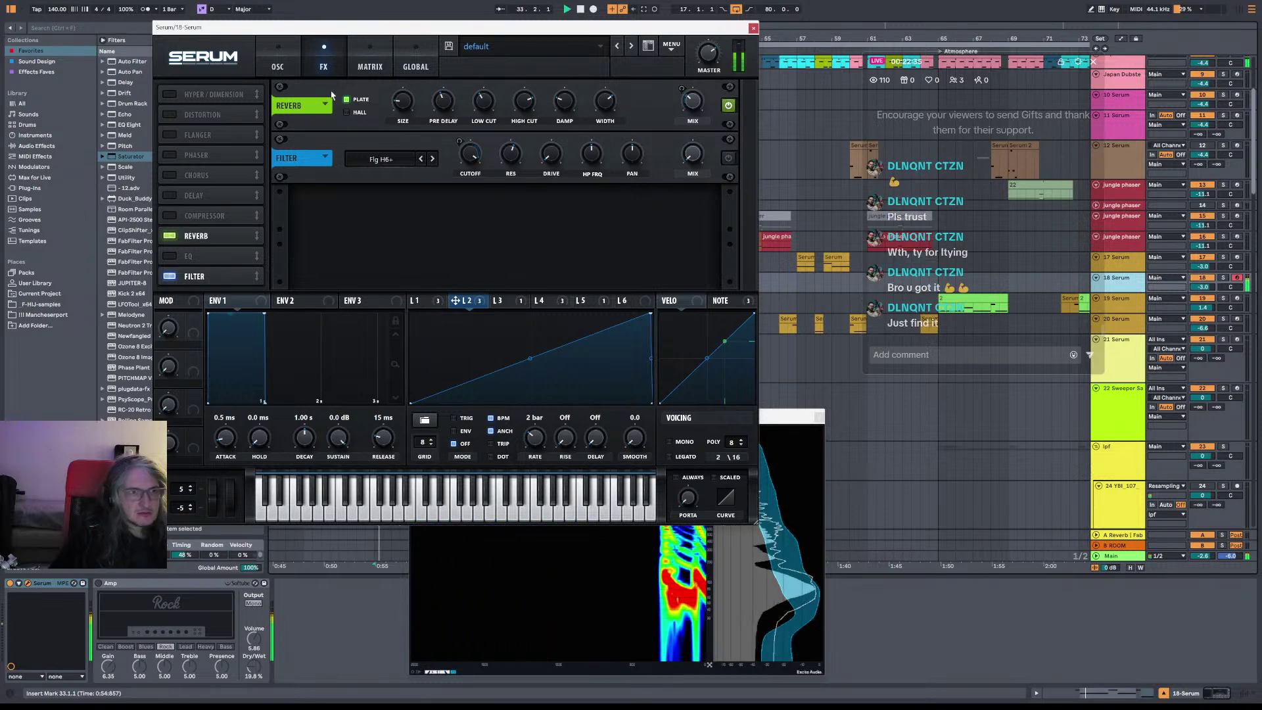
{"action": "left_click", "coordinate": [728, 106]}
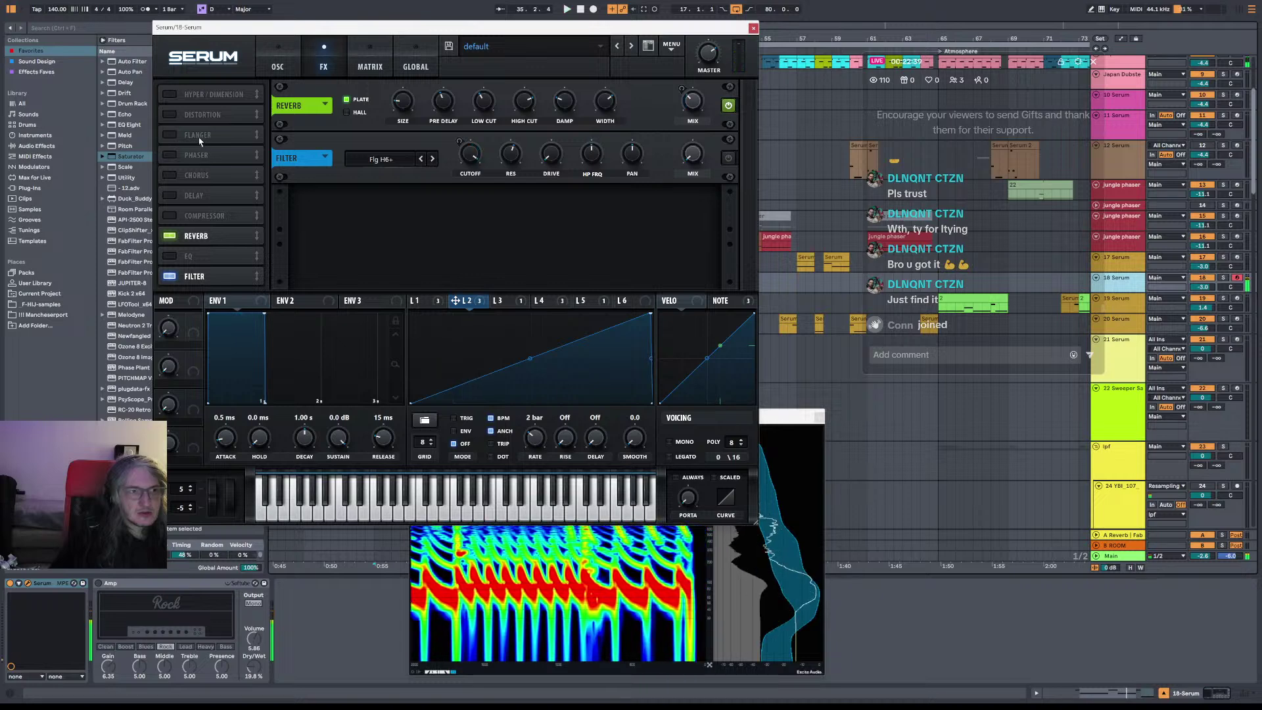
Step: Add a multiband compressor at the end of Serum's effects chain, audition it from bar 33 and bypass it
{"action": "left_click", "coordinate": [185, 221]}
{"action": "left_click_drag", "start_coordinate": [185, 221], "coordinate": [238, 288]}
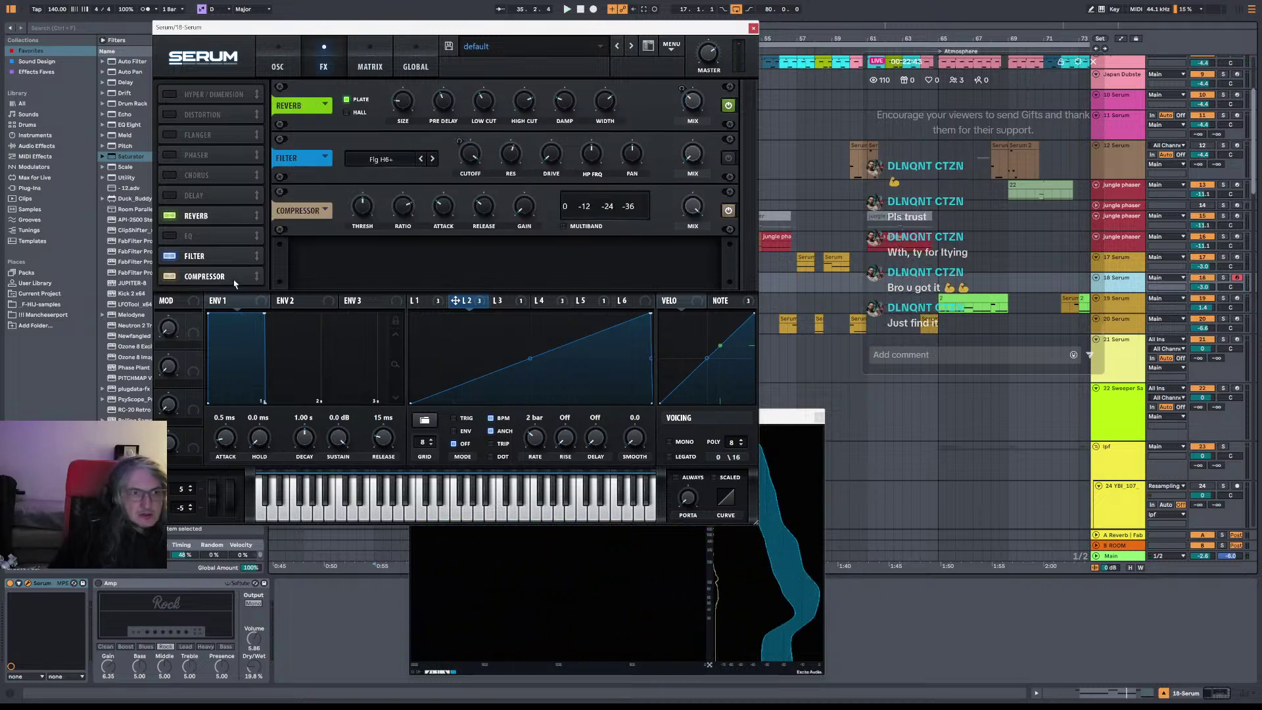
{"action": "key", "text": "space"}
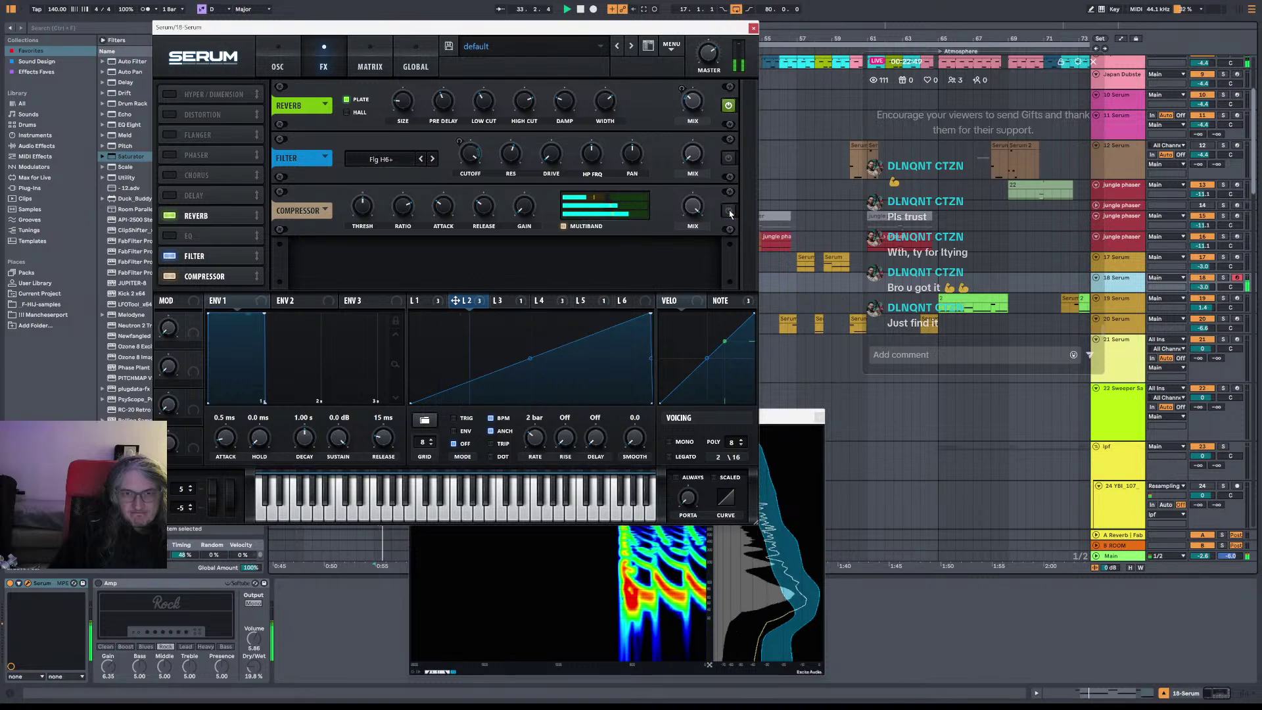
{"action": "left_click", "coordinate": [278, 61]}
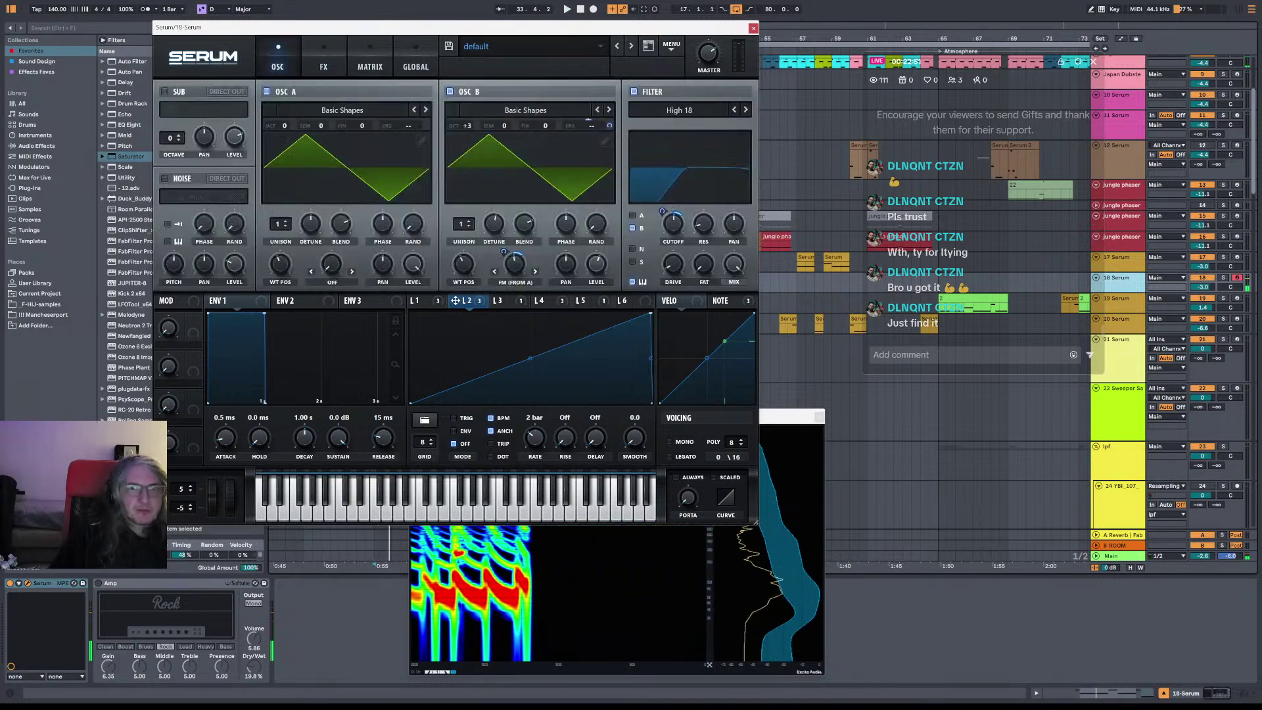
Step: Close 18 Serum's instrument window and play the arrangement from bar 31
{"action": "left_click", "coordinate": [753, 28]}
{"action": "left_click", "coordinate": [341, 283]}
{"action": "key", "text": "space"}
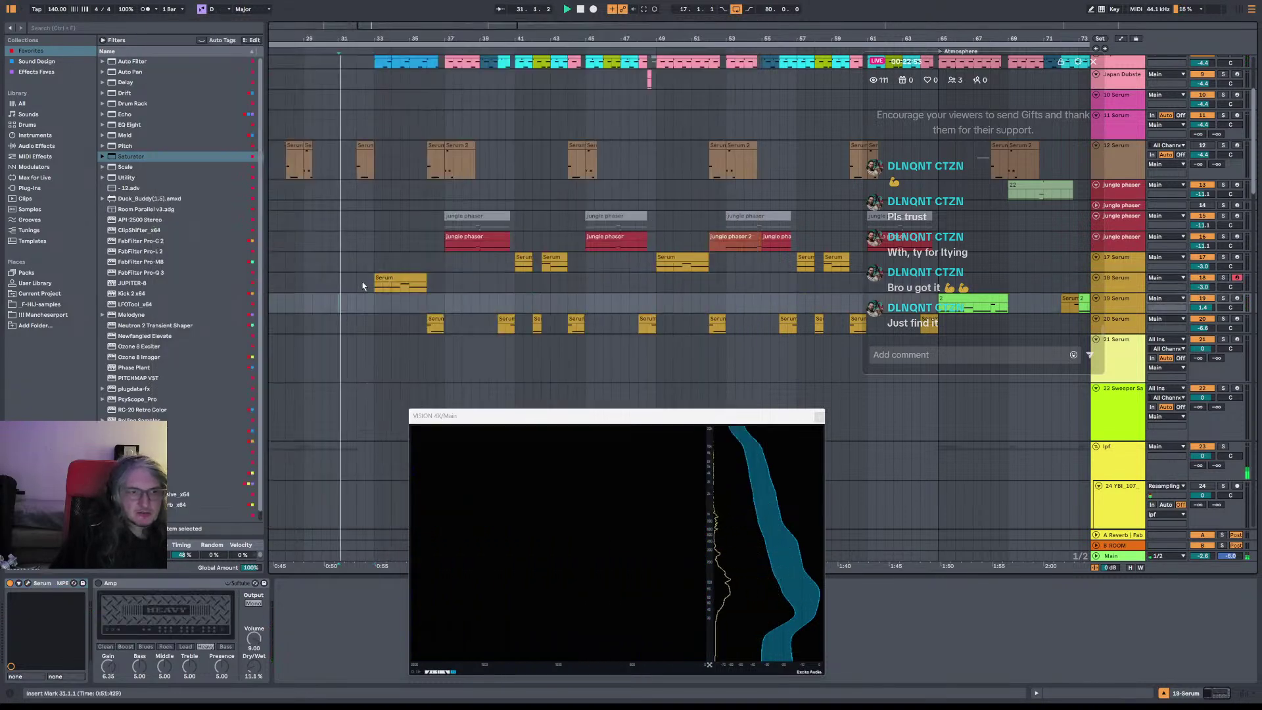
Step: Play from bar 32 with 18 Serum's instrument open, and close the instrument and VISION 4X windows
{"action": "left_click", "coordinate": [364, 283]}
{"action": "left_click", "coordinate": [1142, 285]}
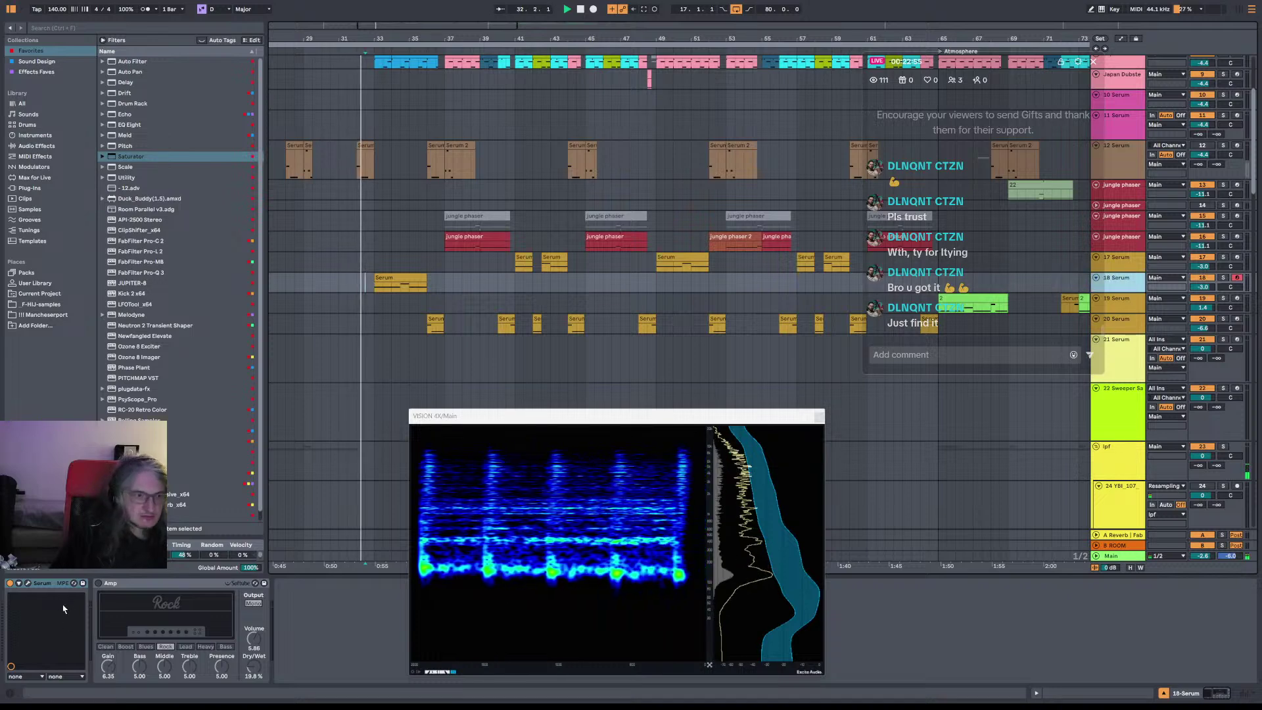
{"action": "left_click", "coordinate": [27, 583]}
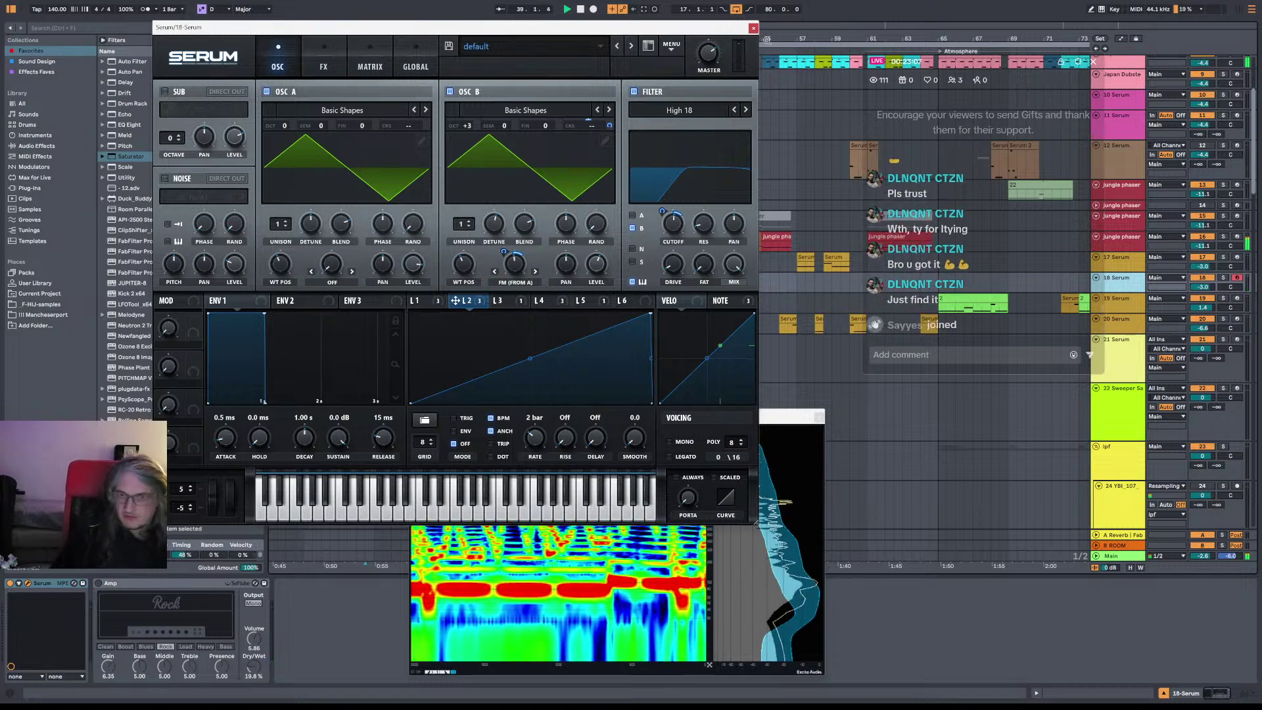
{"action": "left_click", "coordinate": [753, 28]}
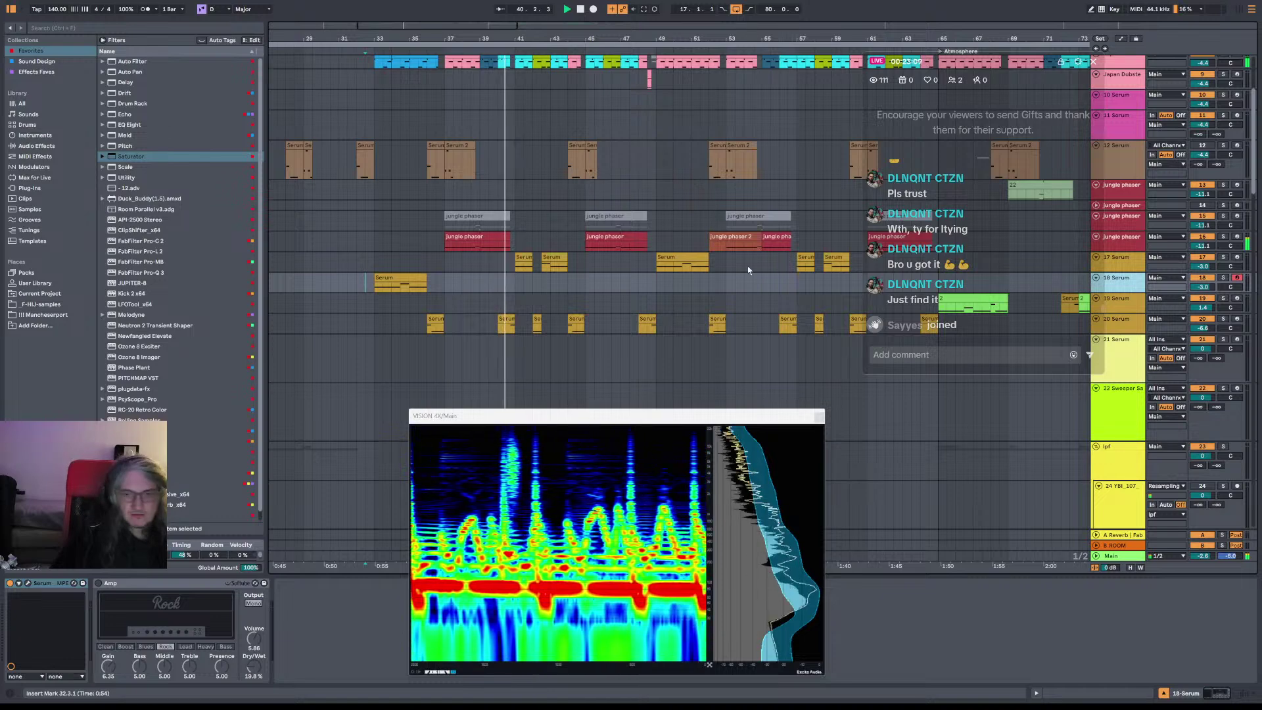
{"action": "left_click", "coordinate": [819, 416]}
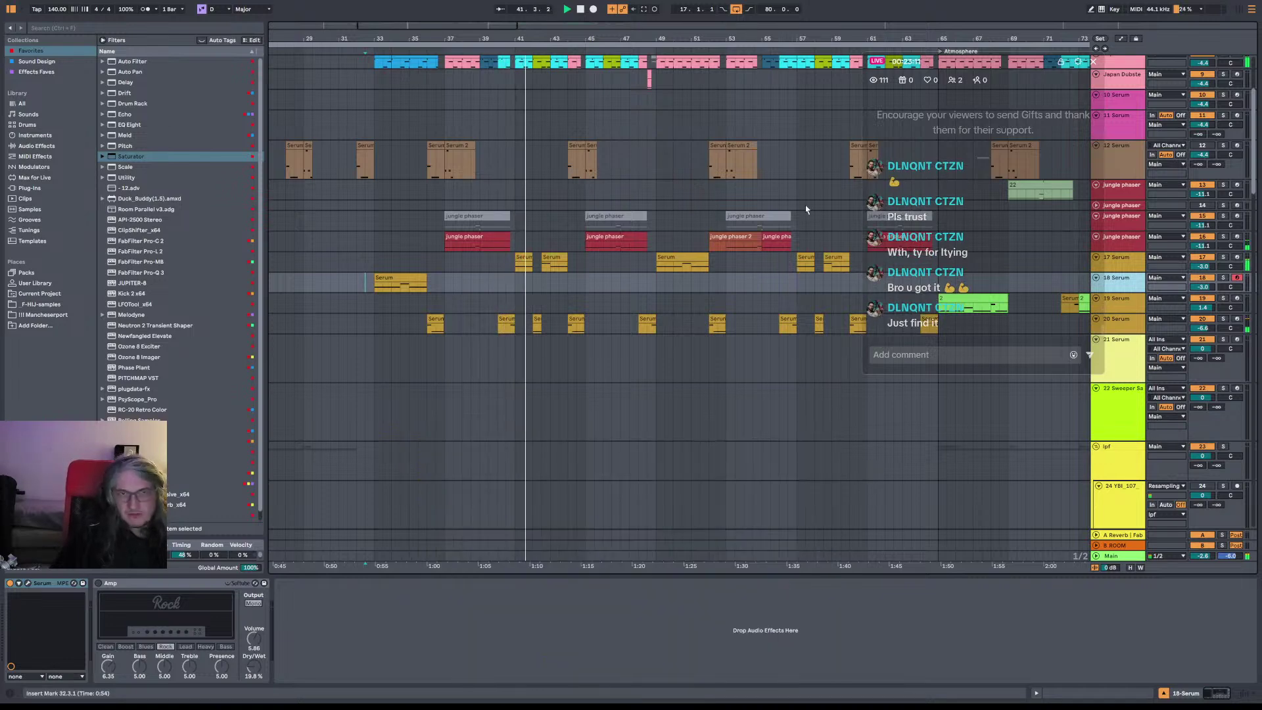
Step: Play from bar 37 and check the device chains of the Japan Dubstep kit, 20 Serum and jungle phaser tracks
{"action": "left_click", "coordinate": [453, 247]}
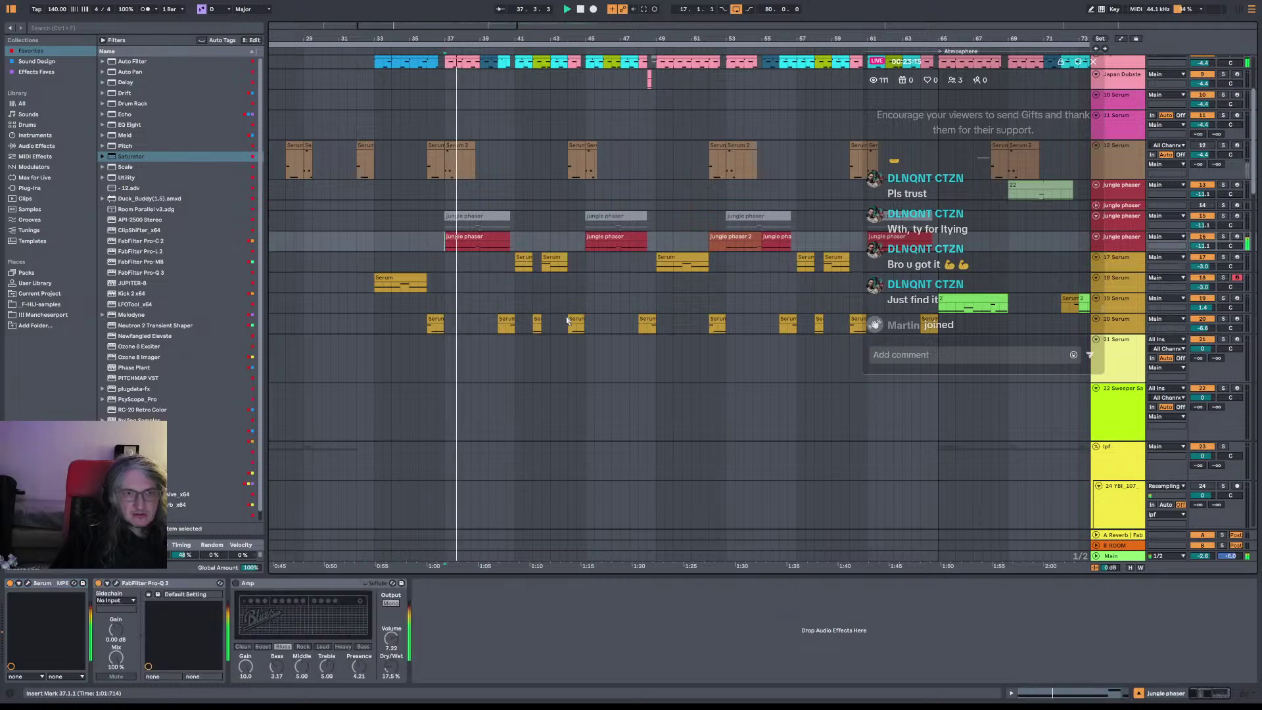
{"action": "scroll", "coordinate": [559, 306], "scroll_direction": "up", "scroll_amount": 3}
{"action": "scroll", "coordinate": [562, 301], "scroll_direction": "up", "scroll_amount": 1}
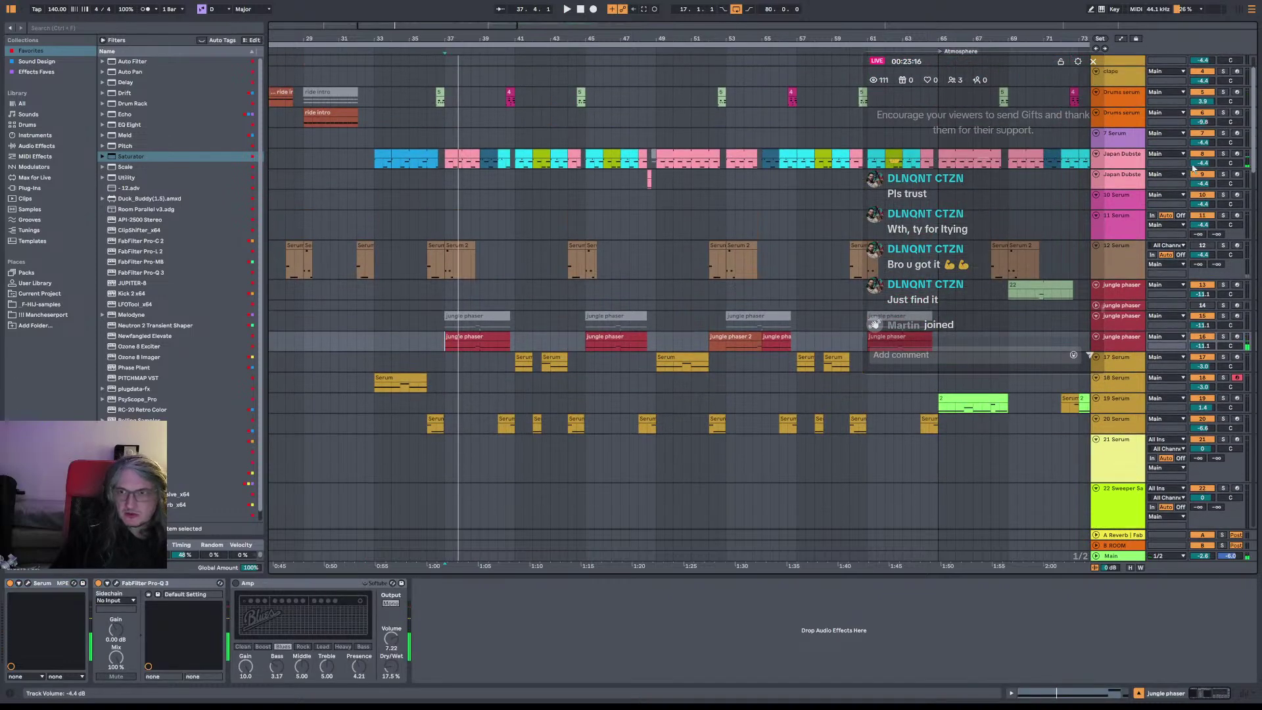
{"action": "left_click", "coordinate": [1134, 161]}
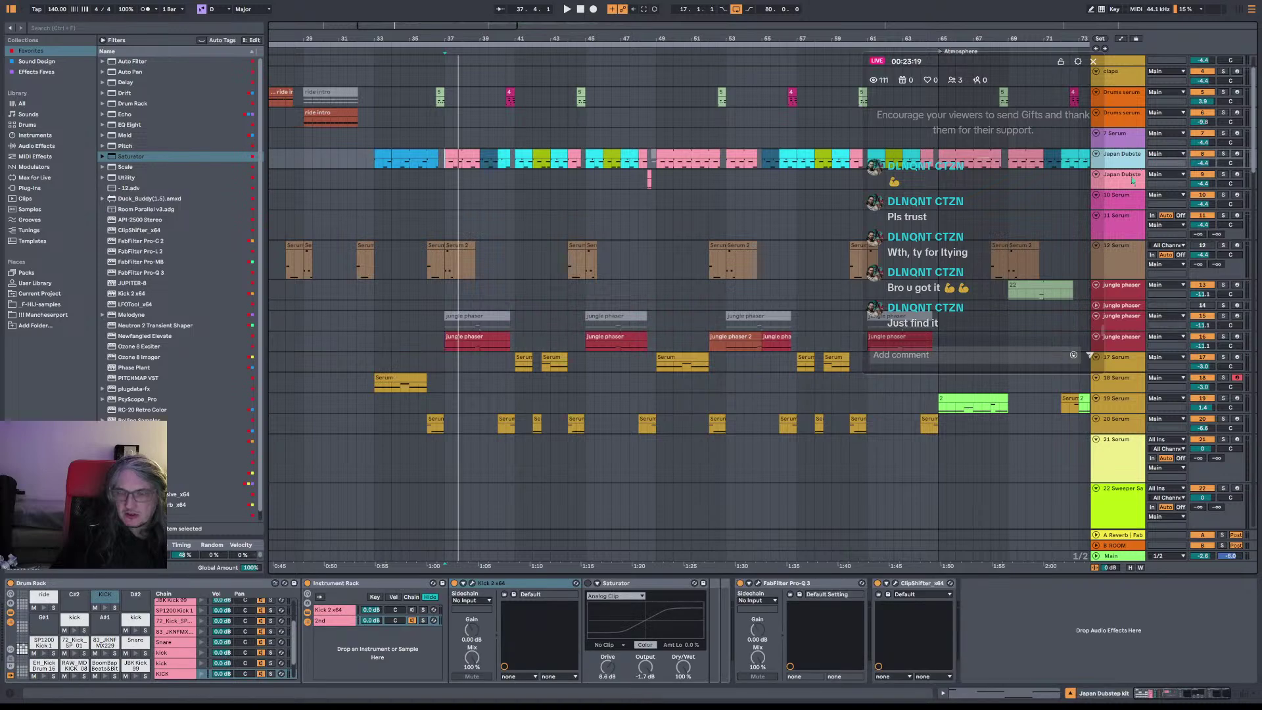
{"action": "left_click", "coordinate": [1124, 420]}
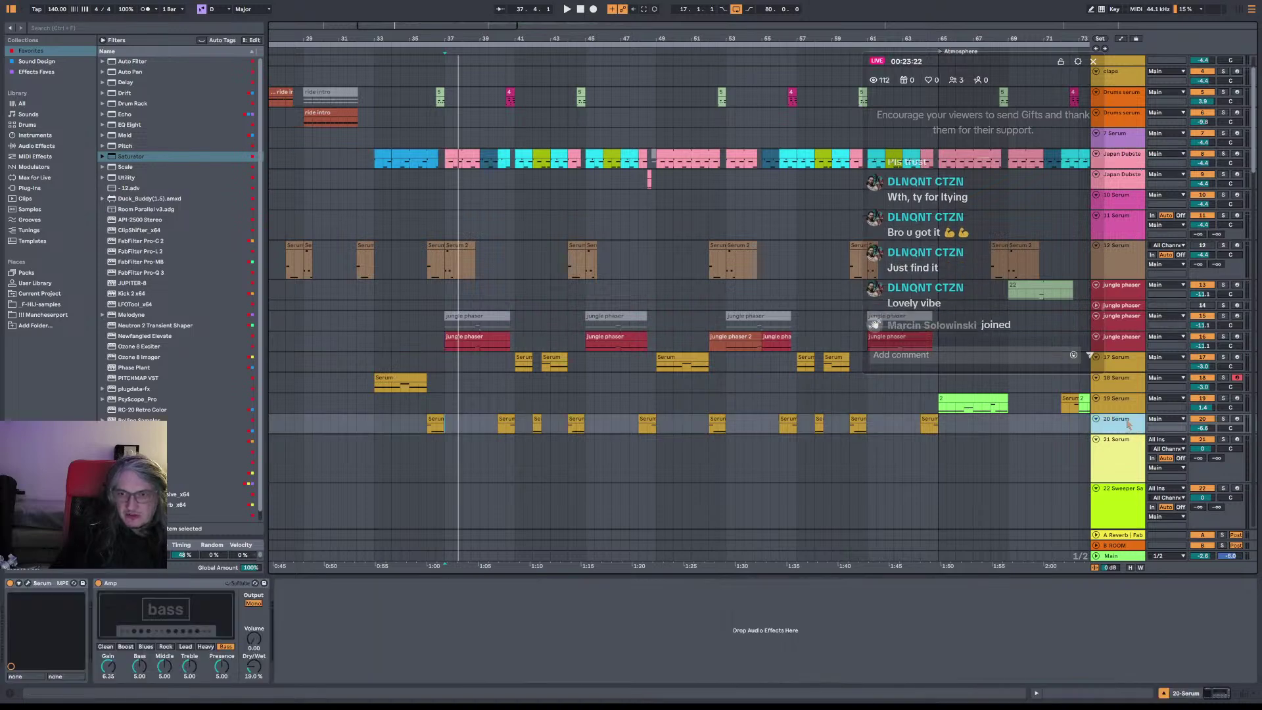
{"action": "left_click", "coordinate": [1135, 342]}
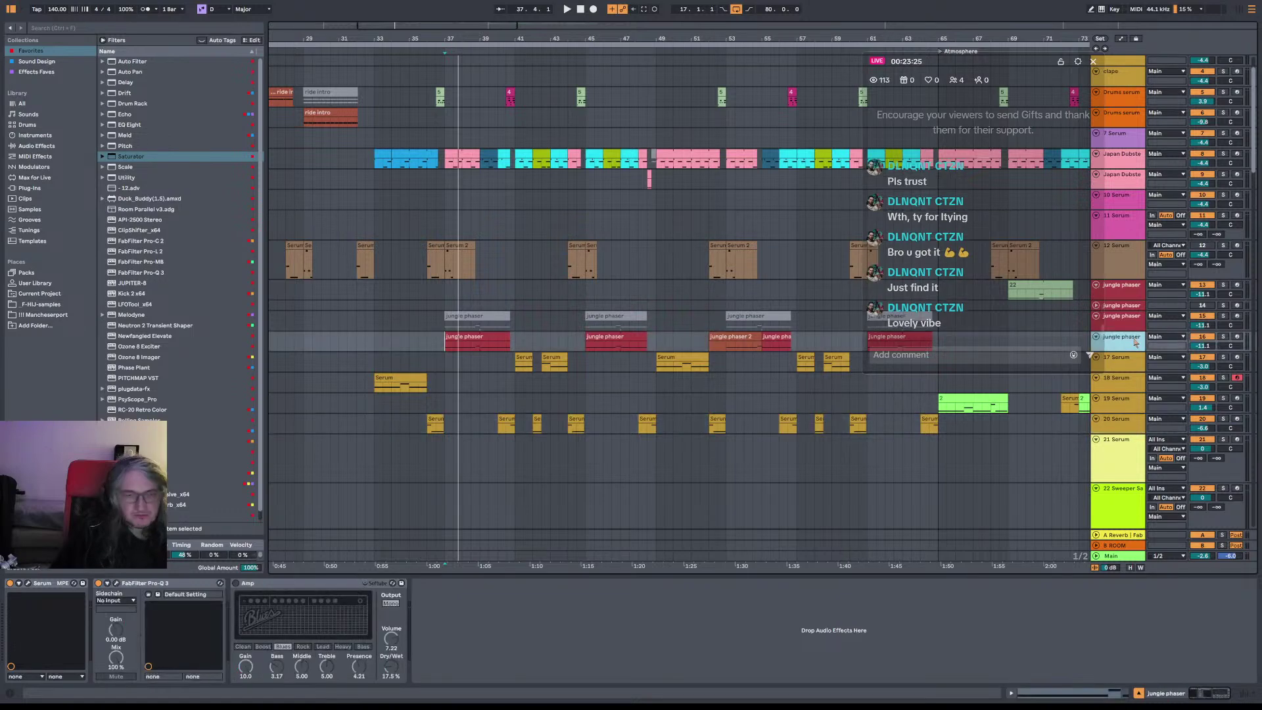
{"action": "key", "text": "space"}
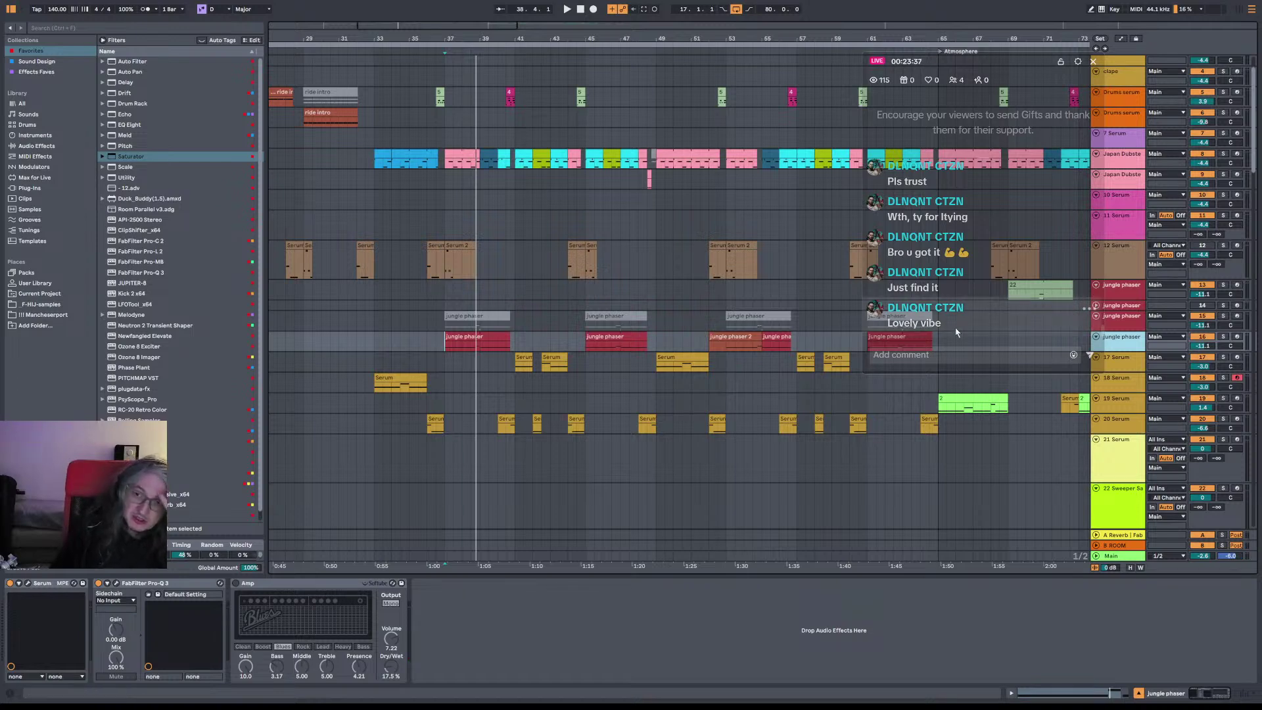
Step: Review the device chains of 12 Serum, the jungle phaser tracks and 17 to 20 Serum one after another
{"action": "left_click", "coordinate": [1125, 273]}
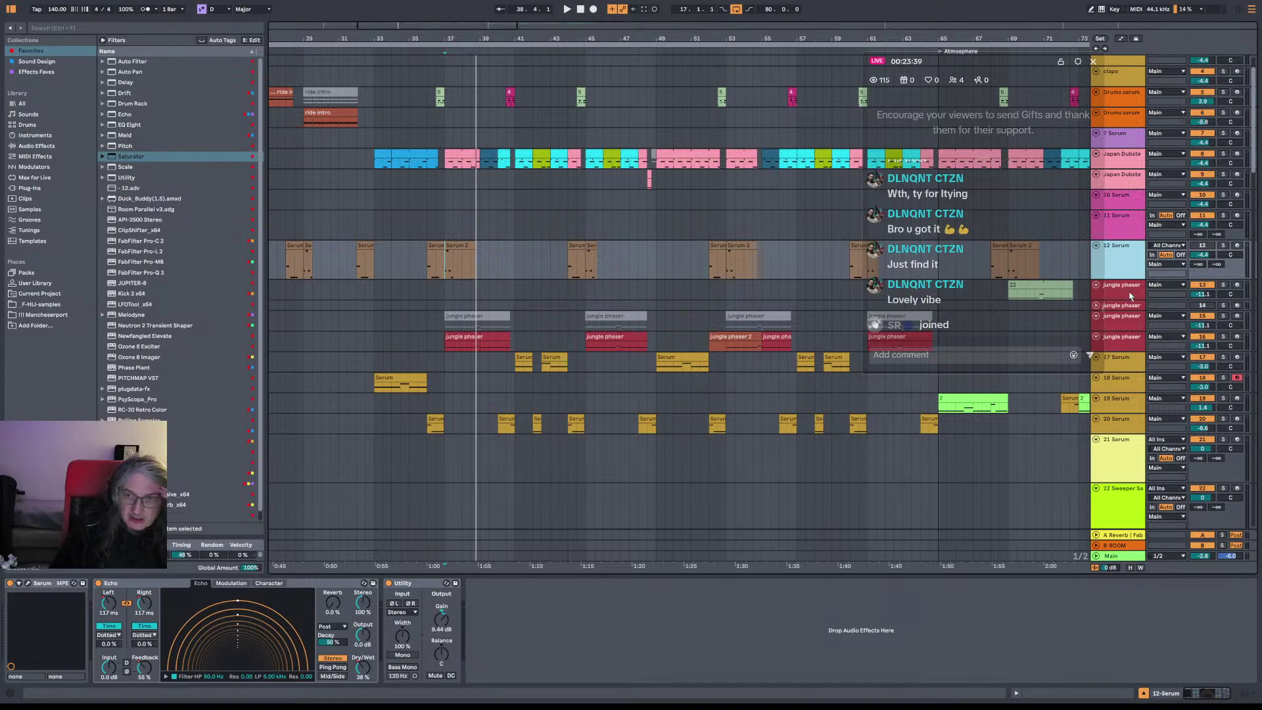
{"action": "left_click", "coordinate": [1129, 293]}
{"action": "left_click", "coordinate": [1131, 324]}
{"action": "left_click", "coordinate": [1134, 342]}
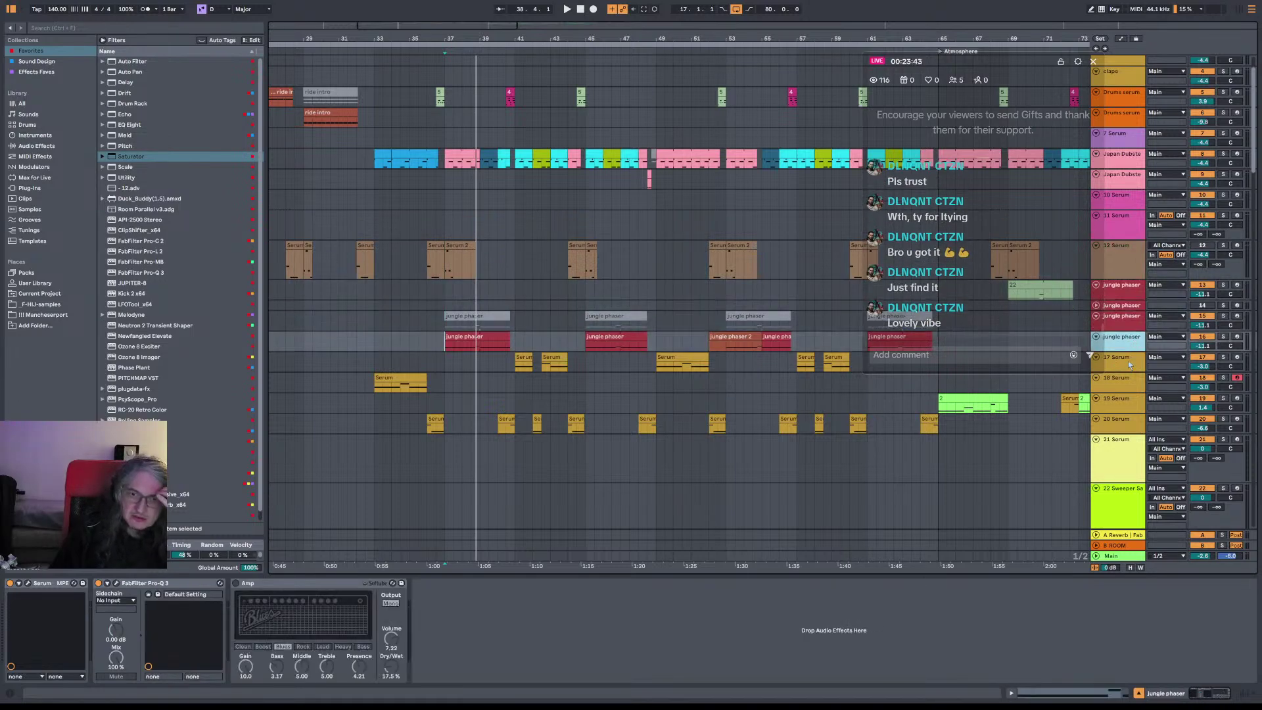
{"action": "left_click", "coordinate": [1129, 364]}
{"action": "left_click", "coordinate": [1132, 384]}
{"action": "left_click", "coordinate": [1136, 405]}
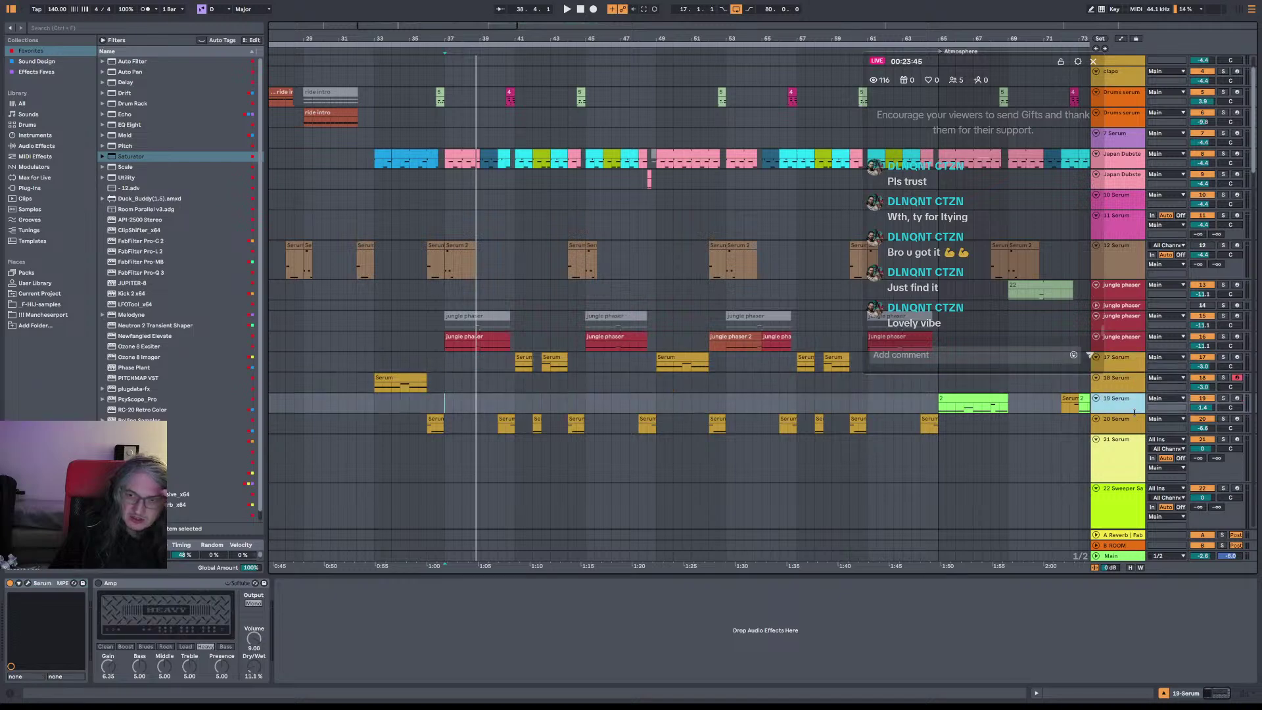
{"action": "left_click", "coordinate": [1133, 418]}
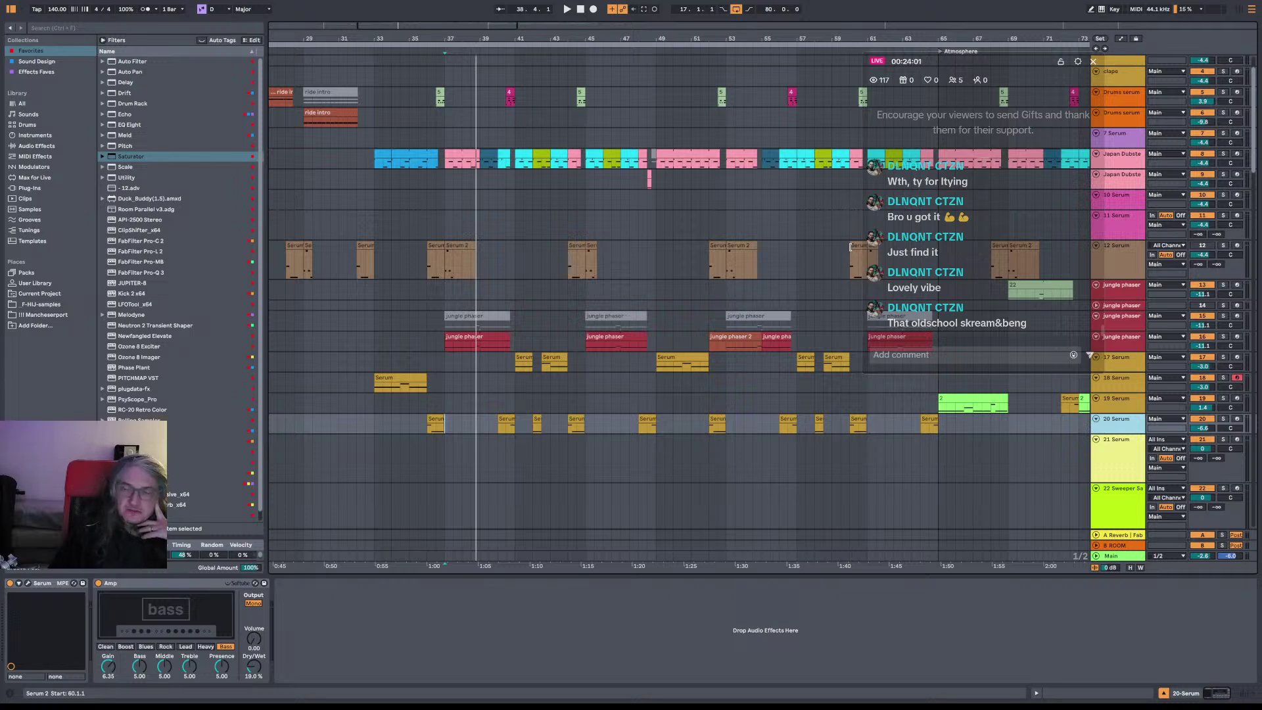
Step: Audition the arrangement from bar 33 and check the Amp on the 20 Serum track
{"action": "left_click", "coordinate": [374, 224]}
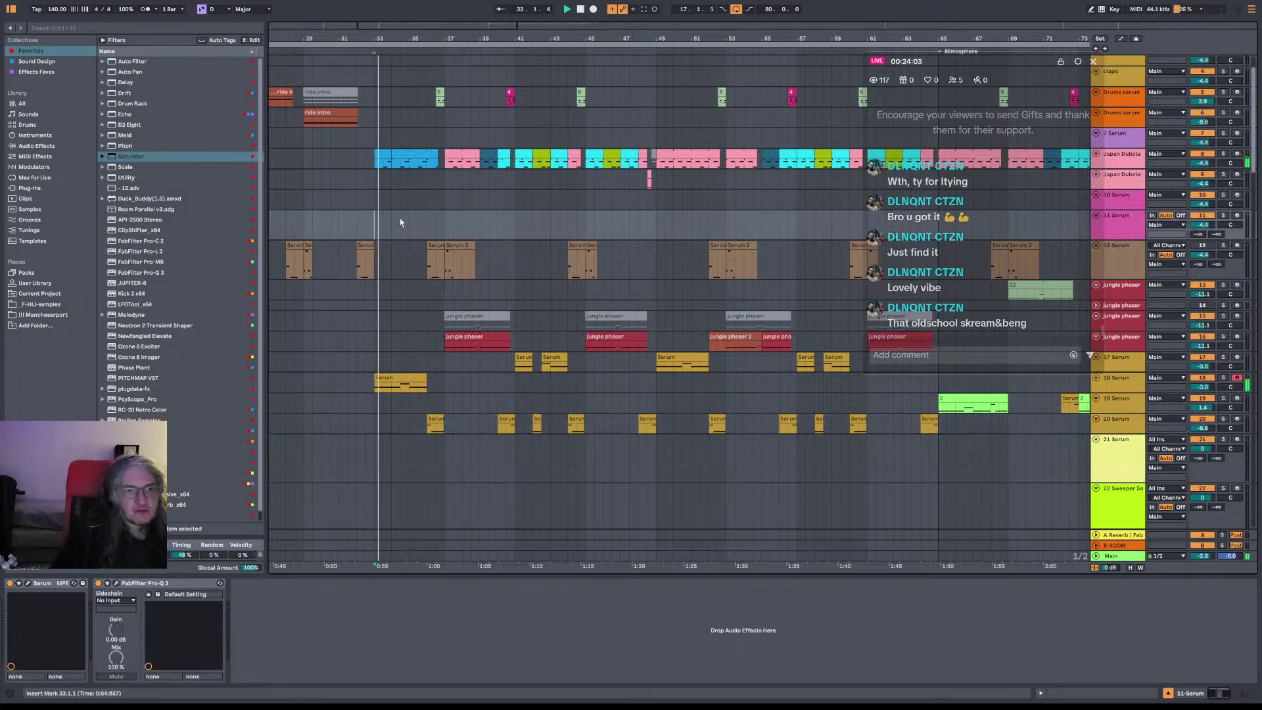
{"action": "left_click", "coordinate": [1135, 429]}
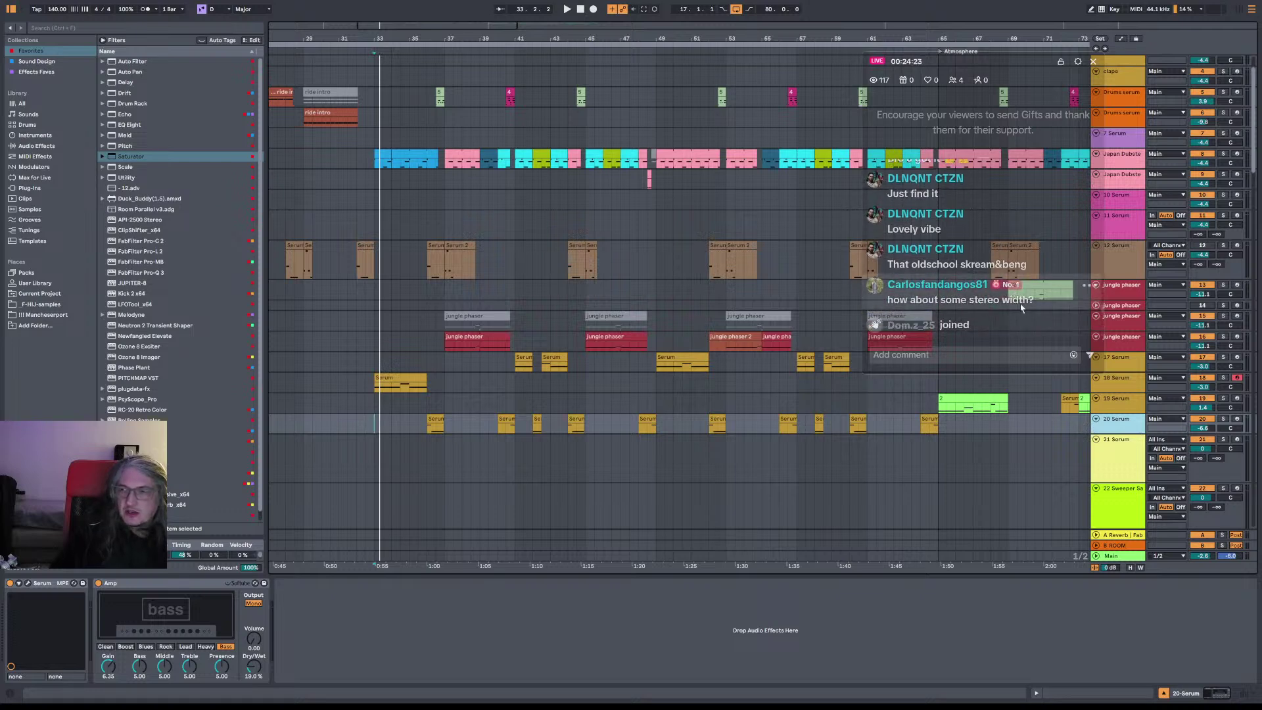
{"action": "key", "text": "space"}
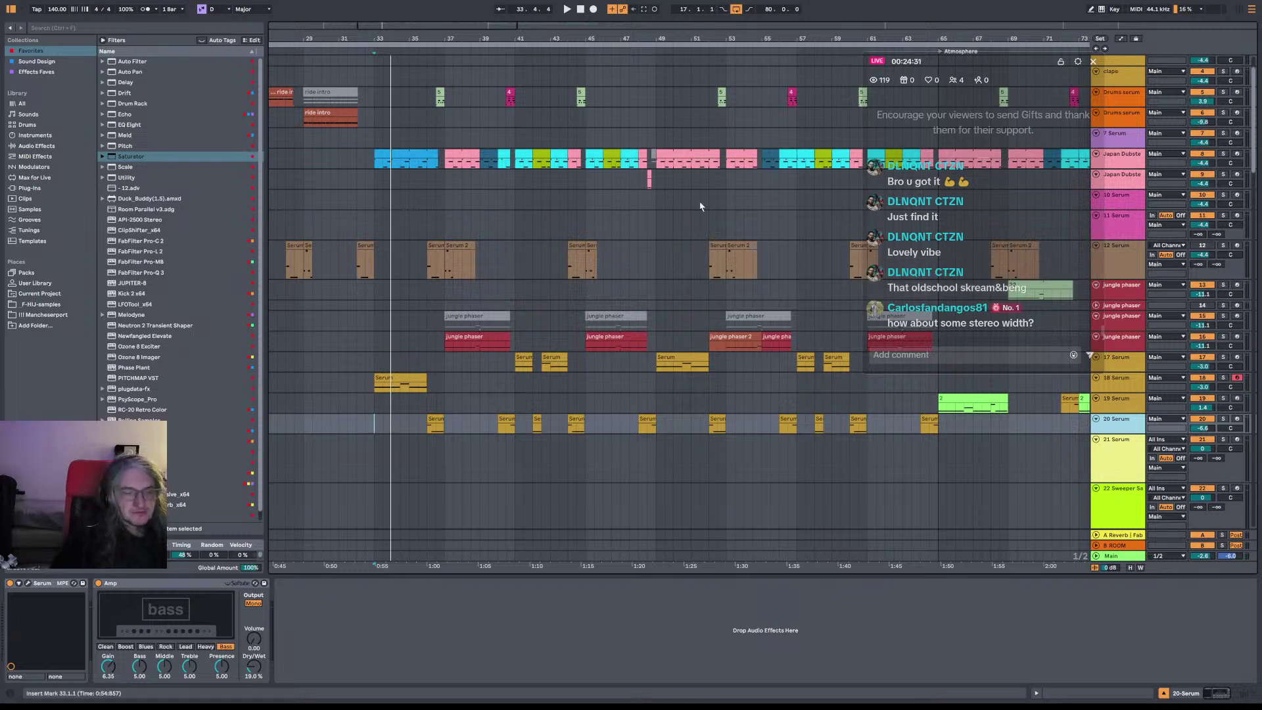
Step: Inspect the ride intro drum clip's device chain and place the insert marker at bar 29 on 11 Serum
{"action": "left_click", "coordinate": [305, 115]}
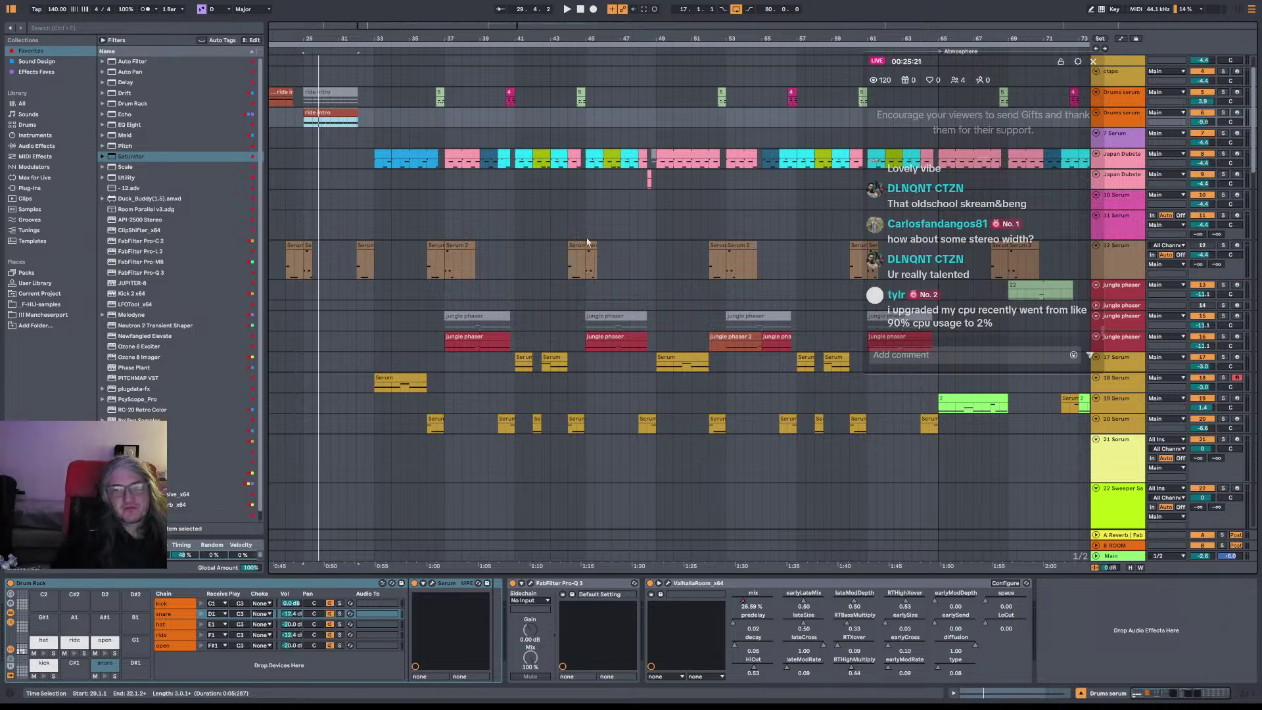
{"action": "left_click", "coordinate": [305, 124]}
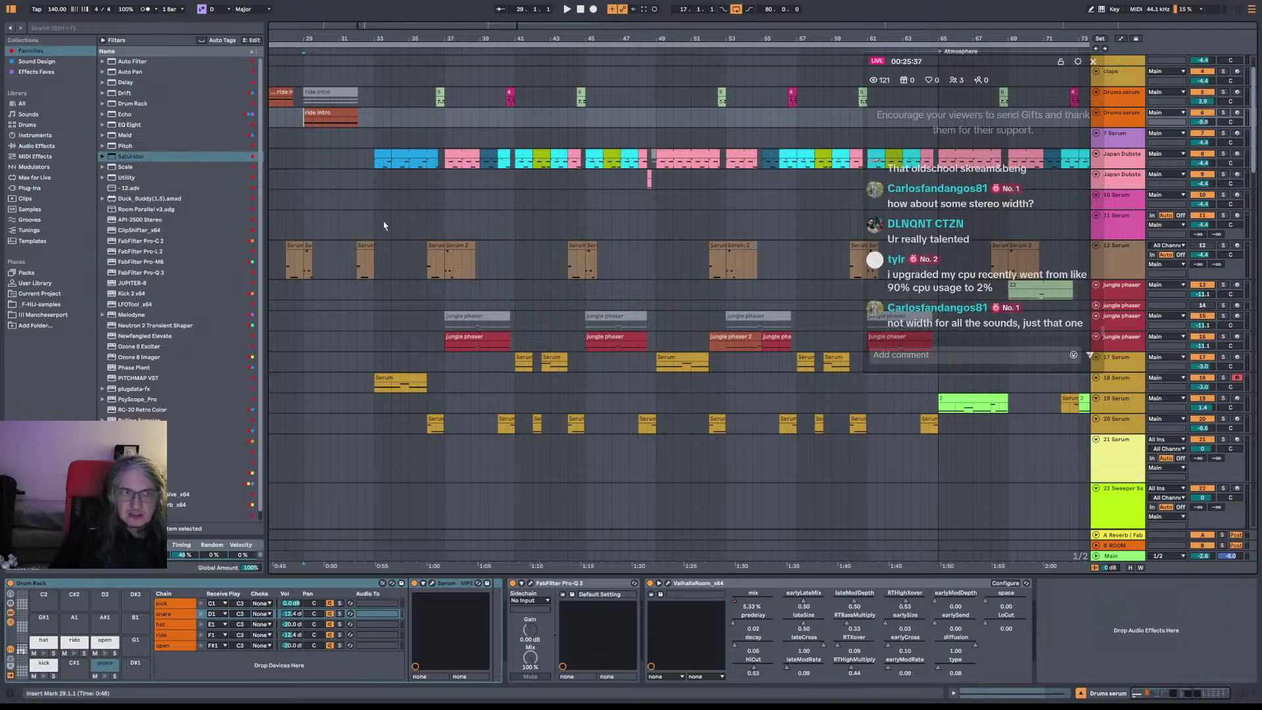
{"action": "left_click", "coordinate": [303, 232]}
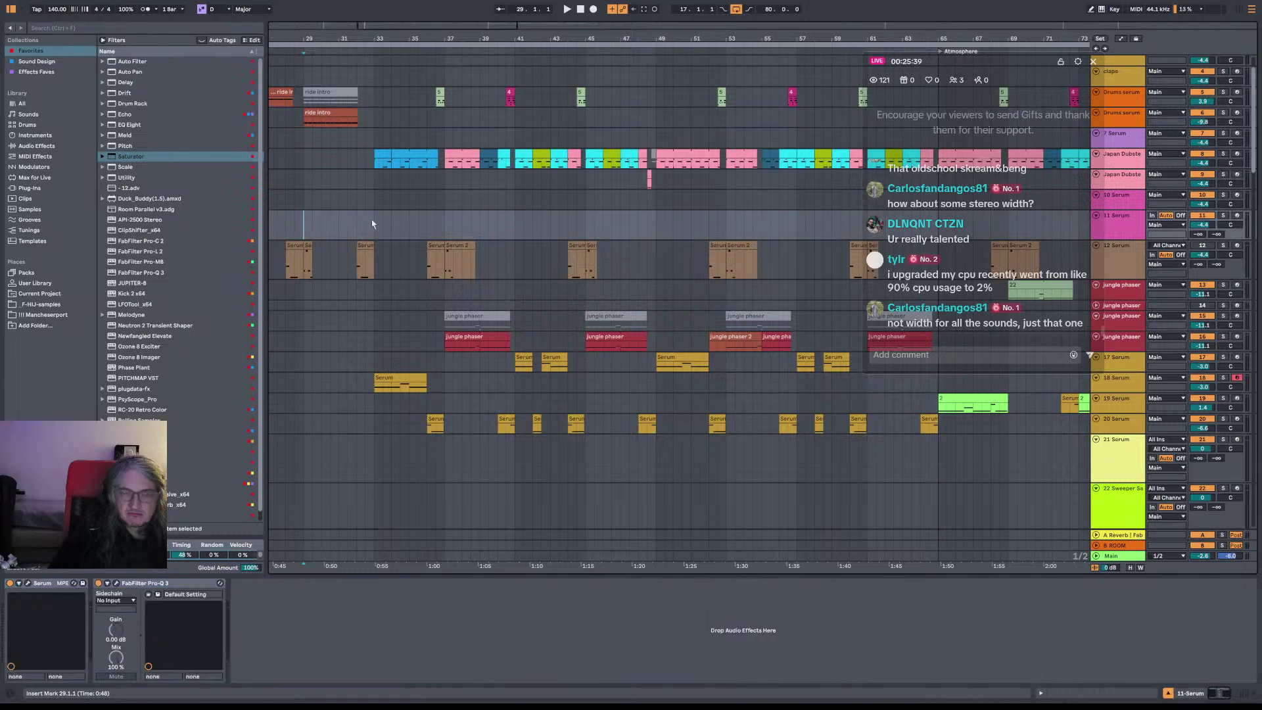
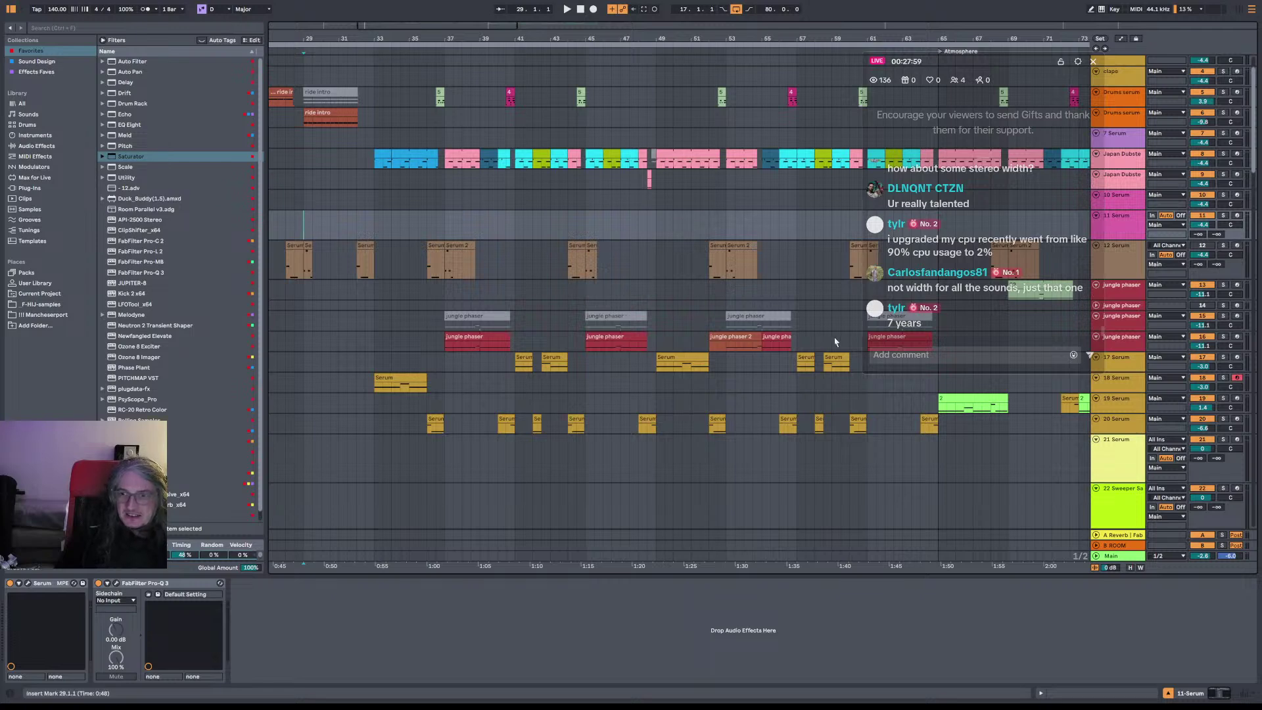
Step: Look through the lower tracks, check the computer's memory performance in Task Manager and close it
{"action": "scroll", "coordinate": [1141, 316], "scroll_direction": "down", "scroll_amount": 5}
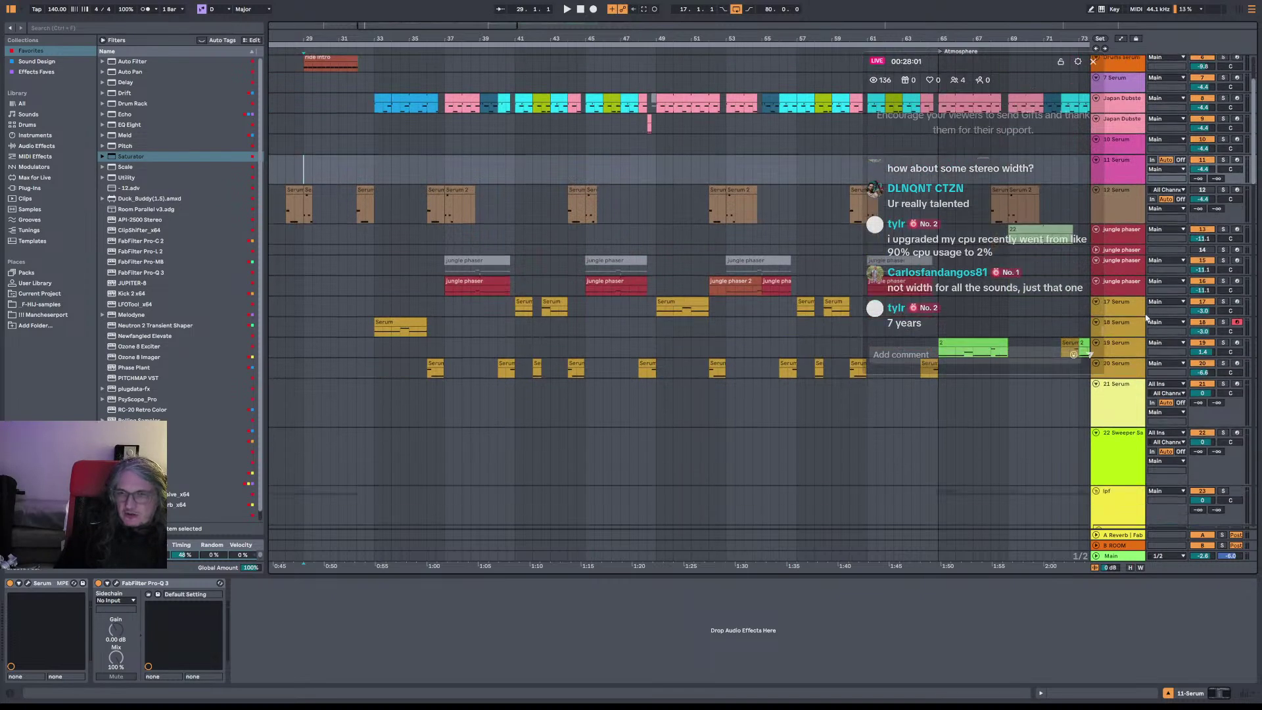
{"action": "scroll", "coordinate": [1141, 316], "scroll_direction": "down", "scroll_amount": 5}
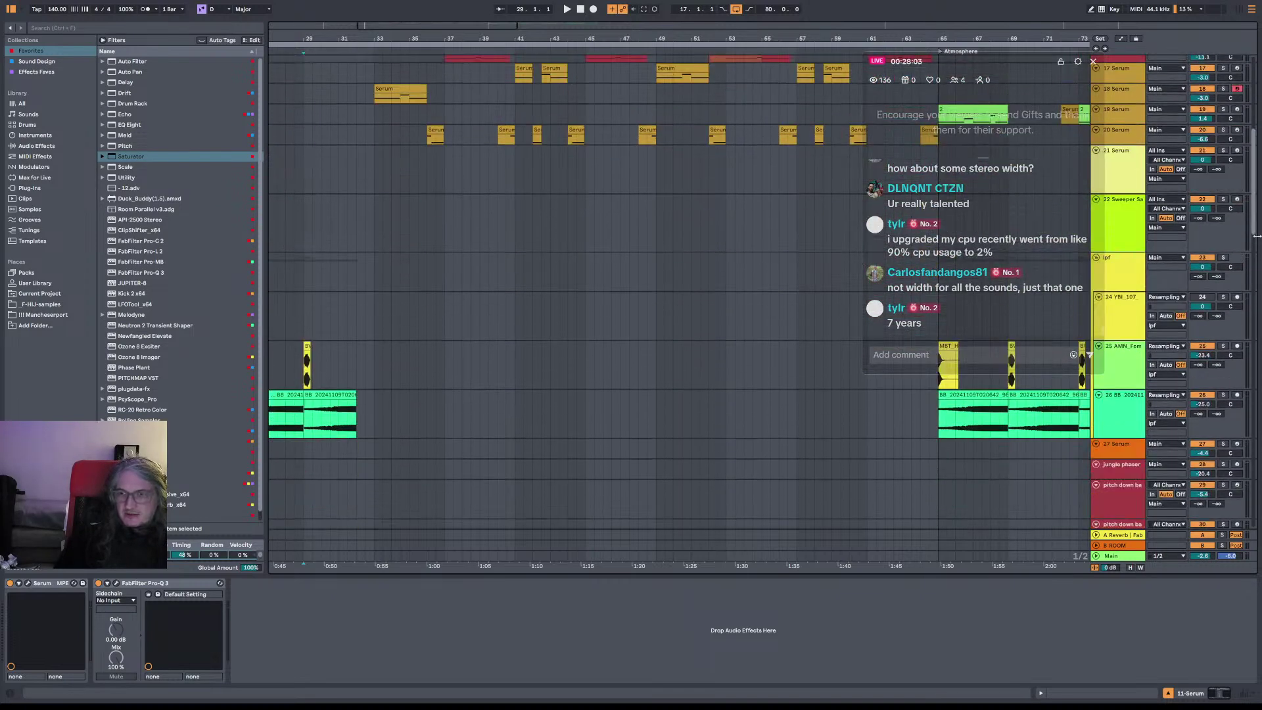
{"action": "left_click_drag", "start_coordinate": [1256, 256], "coordinate": [1241, 125]}
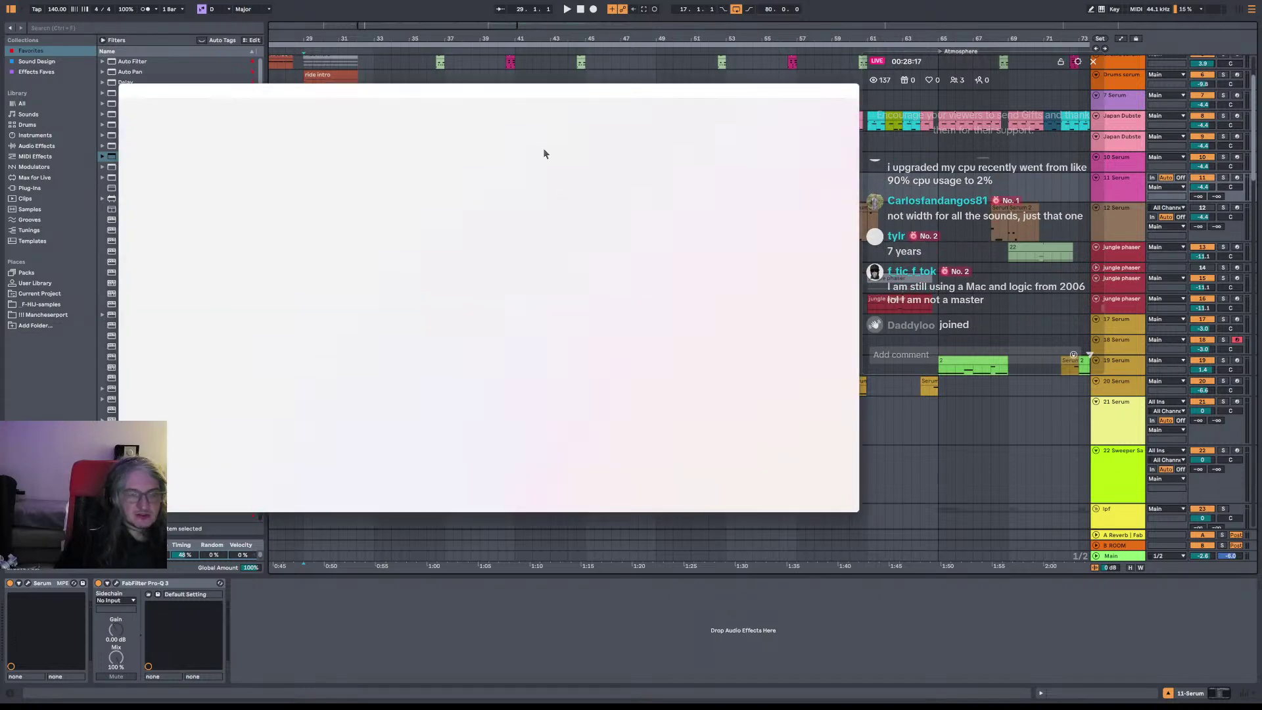
{"action": "left_click", "coordinate": [158, 161]}
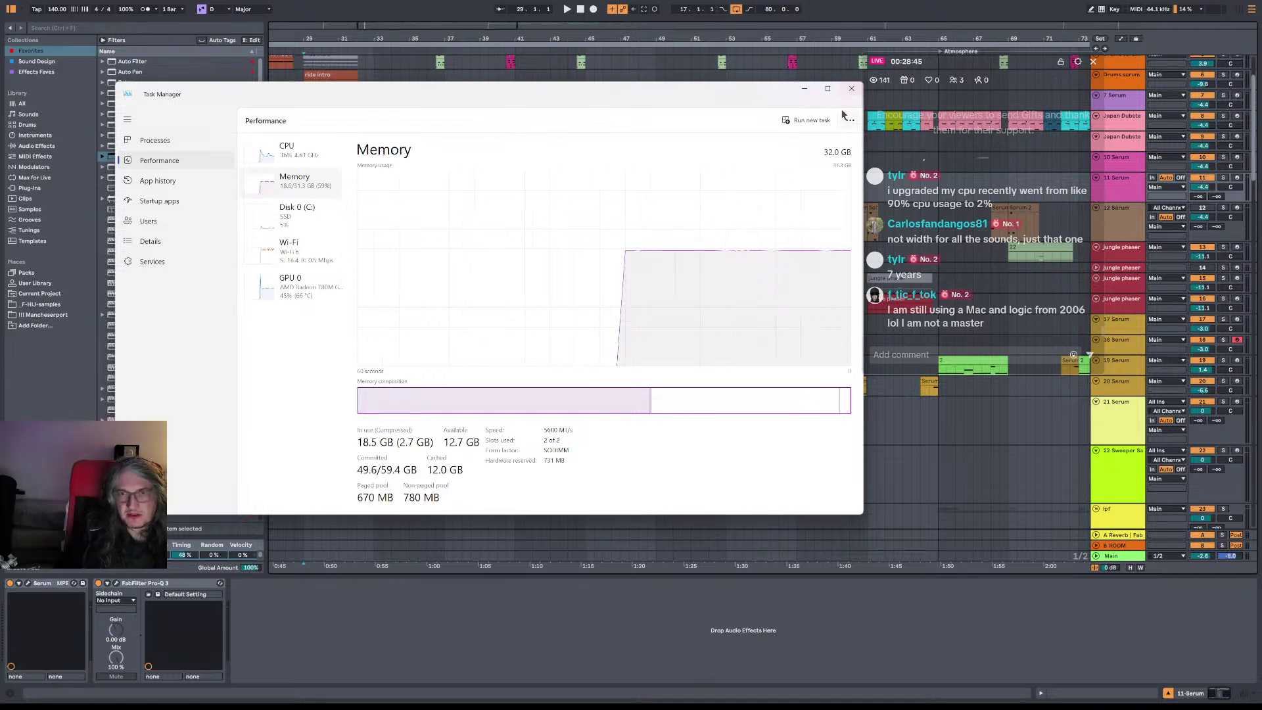
{"action": "left_click", "coordinate": [851, 88]}
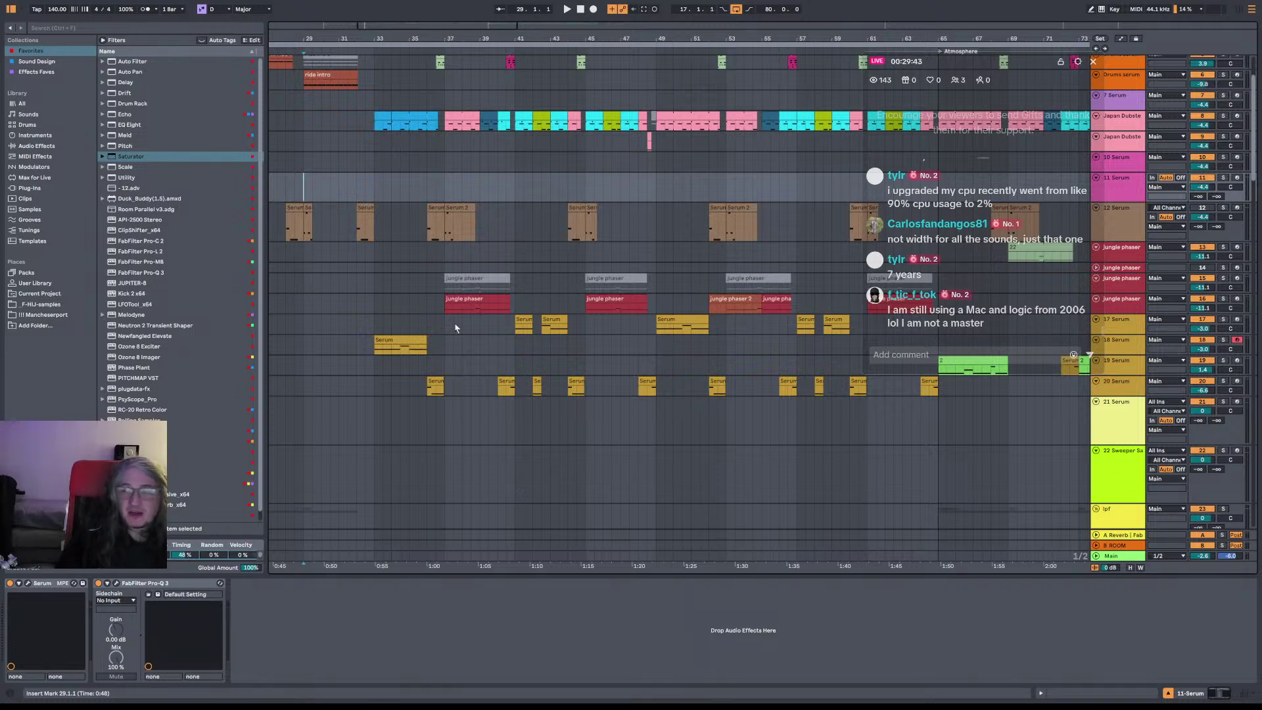
Step: Switch to the Terrapastel board in Trello, close the Log Wavepool card and read the notes on the Log Street card
{"action": "left_click", "coordinate": [377, 193]}
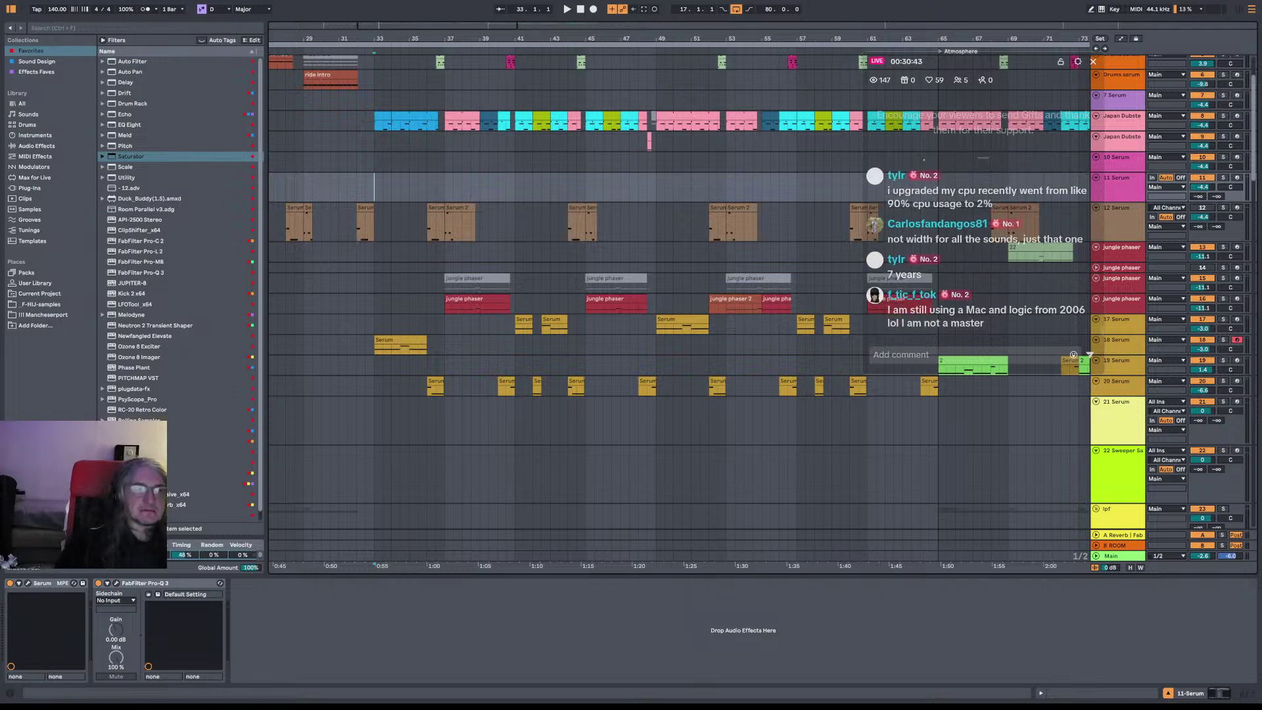
{"action": "key", "text": "alt+Tab"}
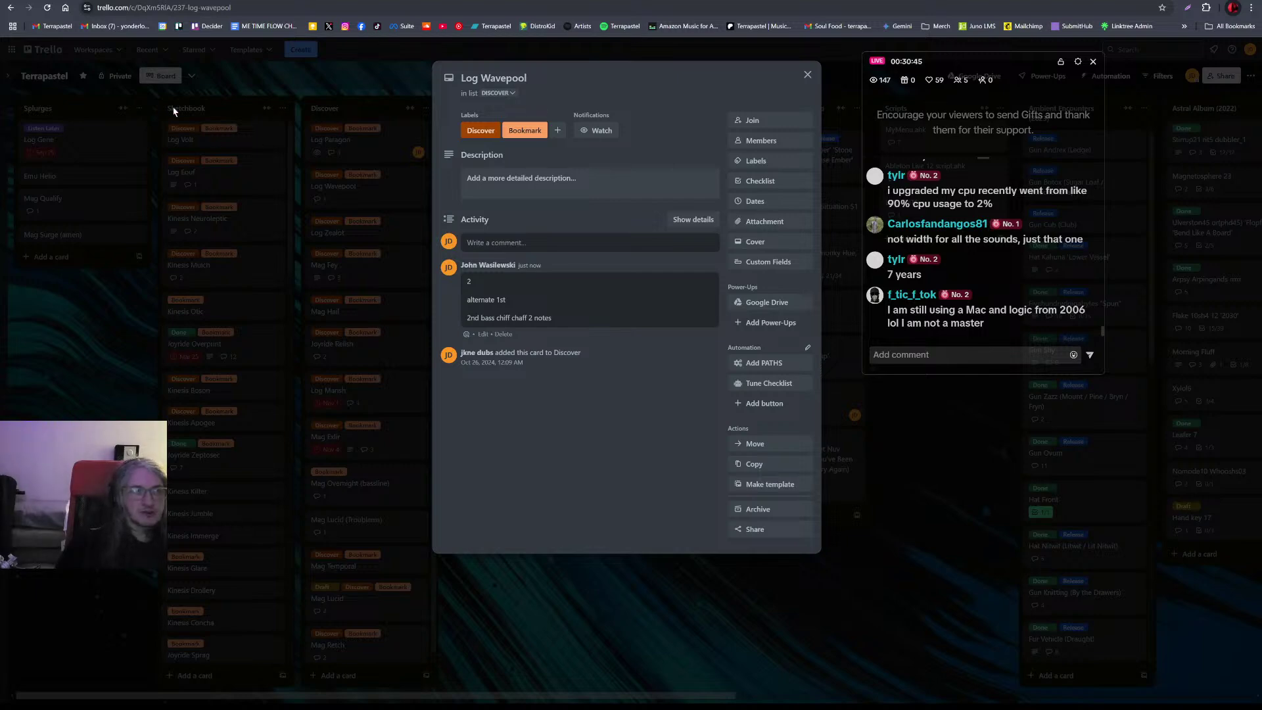
{"action": "left_click", "coordinate": [557, 592]}
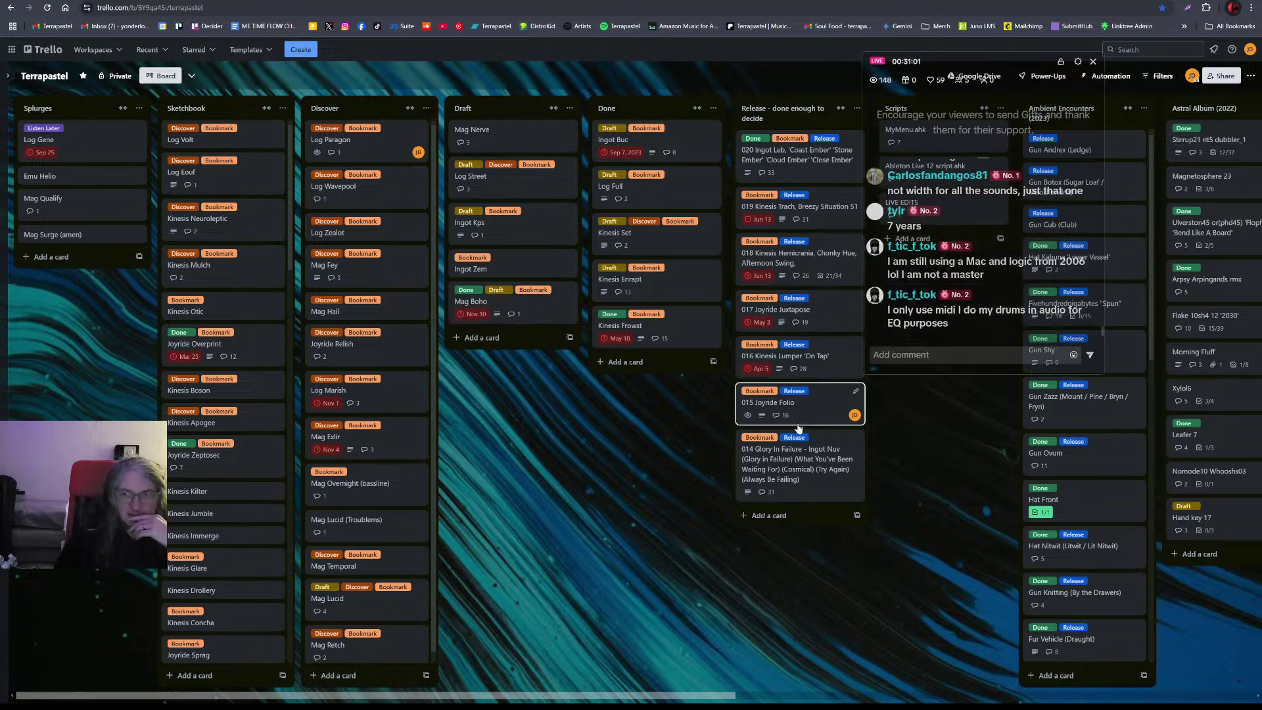
{"action": "mouse_move", "coordinate": [605, 697]}
{"action": "left_mouse_down"}
{"action": "mouse_move", "coordinate": [1064, 699]}
{"action": "mouse_move", "coordinate": [568, 681]}
{"action": "left_mouse_up"}
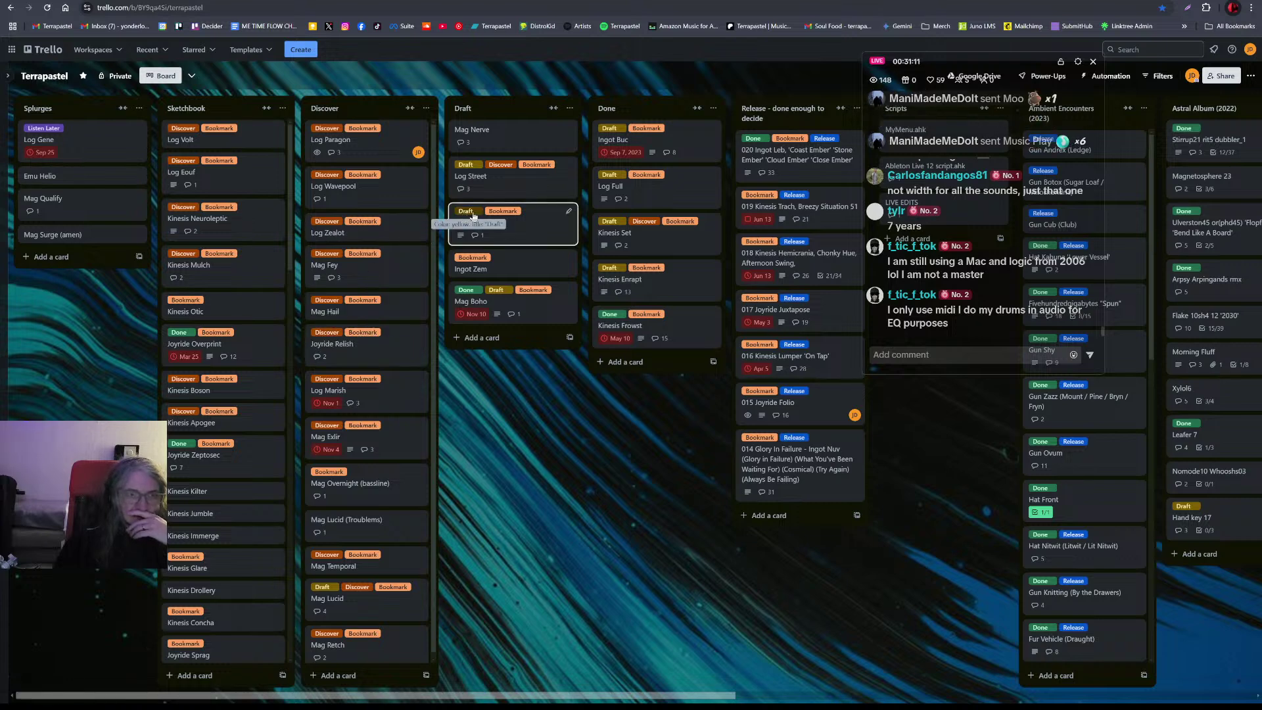
{"action": "left_click", "coordinate": [507, 188]}
{"action": "left_click", "coordinate": [503, 247]}
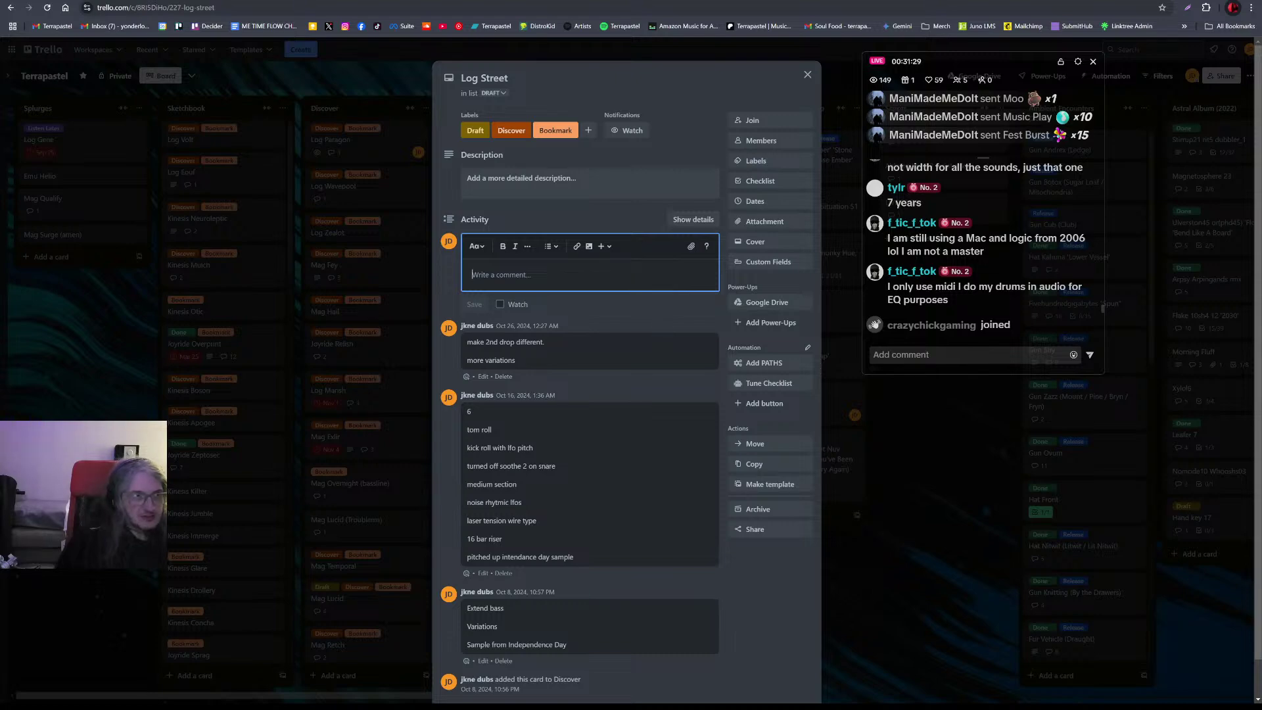
{"action": "key", "text": "alt+Tab"}
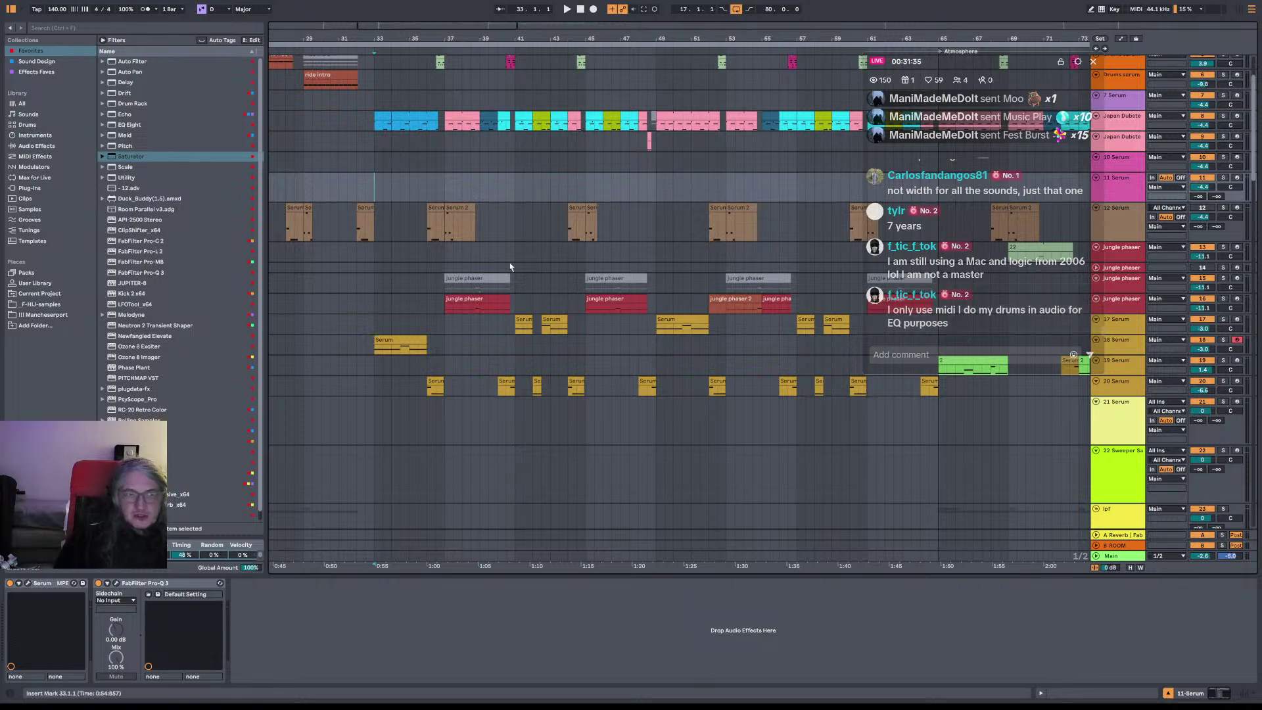
Step: Switch to OneCommander, look through the TERRAPASTEL project folders Discover, Splurge and Draft, and minimize the file manager
{"action": "key", "text": "alt+Tab"}
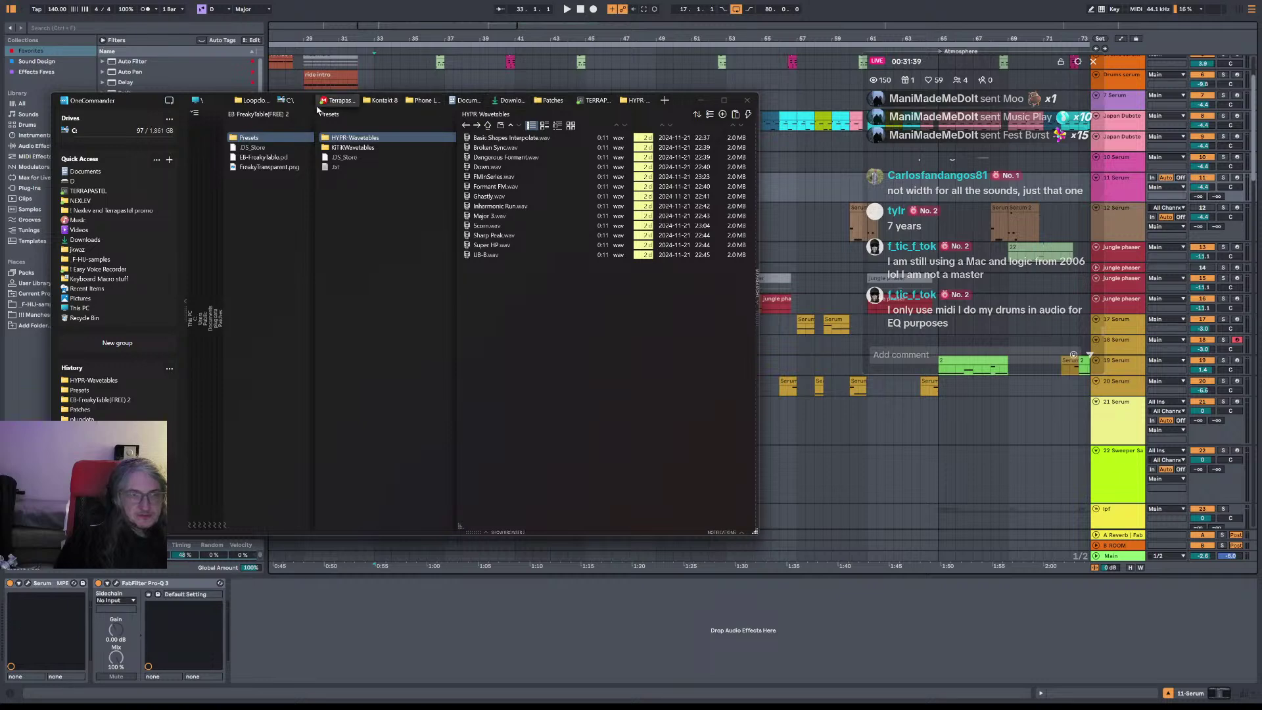
{"action": "left_click", "coordinate": [575, 104]}
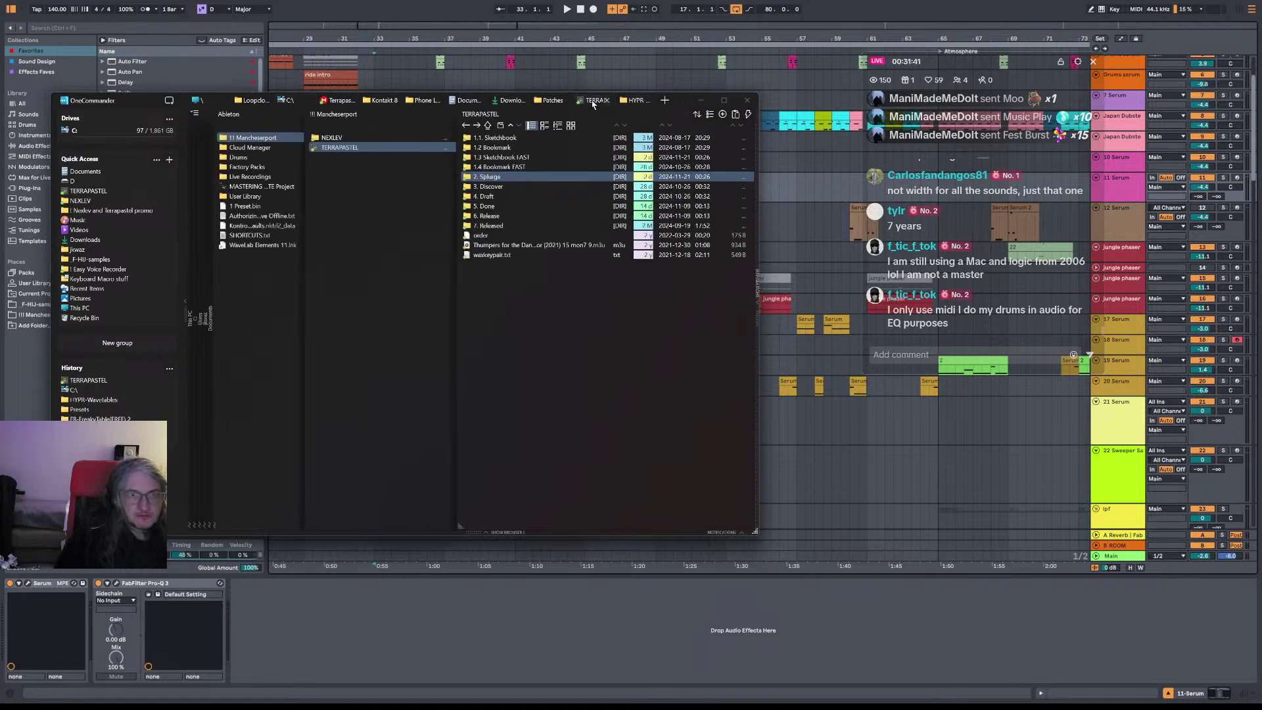
{"action": "left_click", "coordinate": [501, 186]}
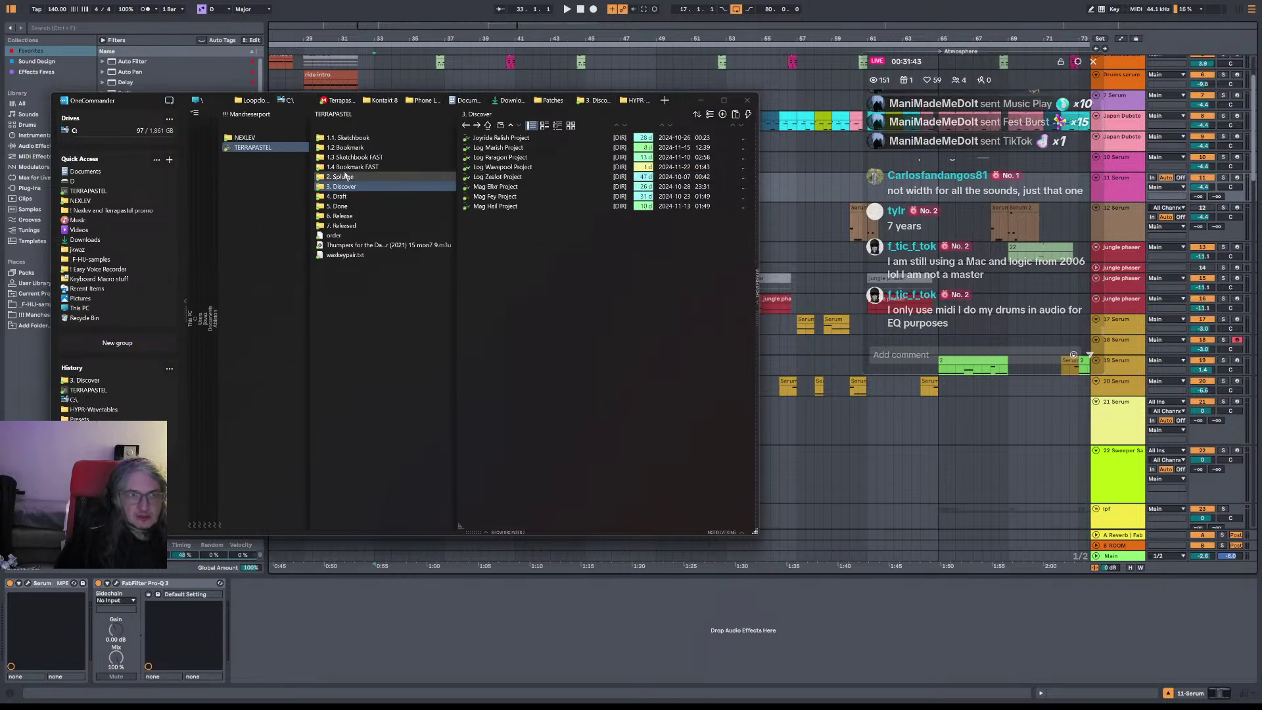
{"action": "key", "text": "Up"}
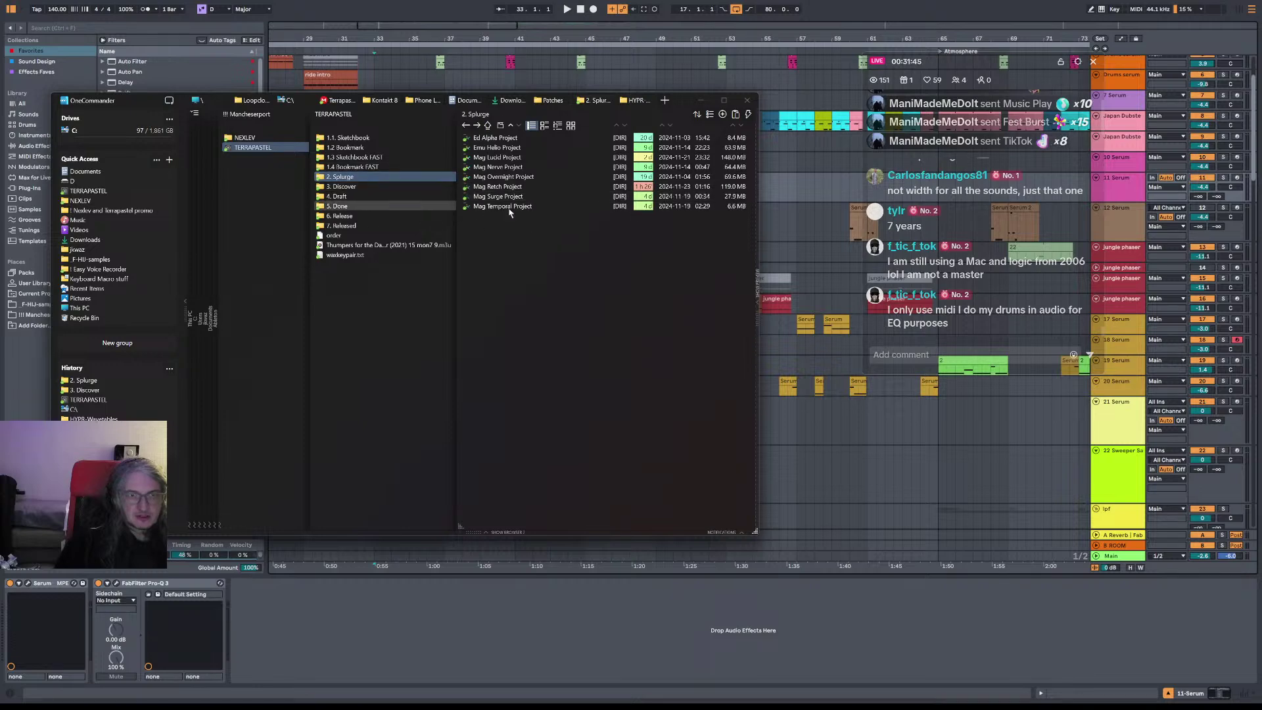
{"action": "left_click", "coordinate": [417, 187]}
{"action": "key", "text": "Down"}
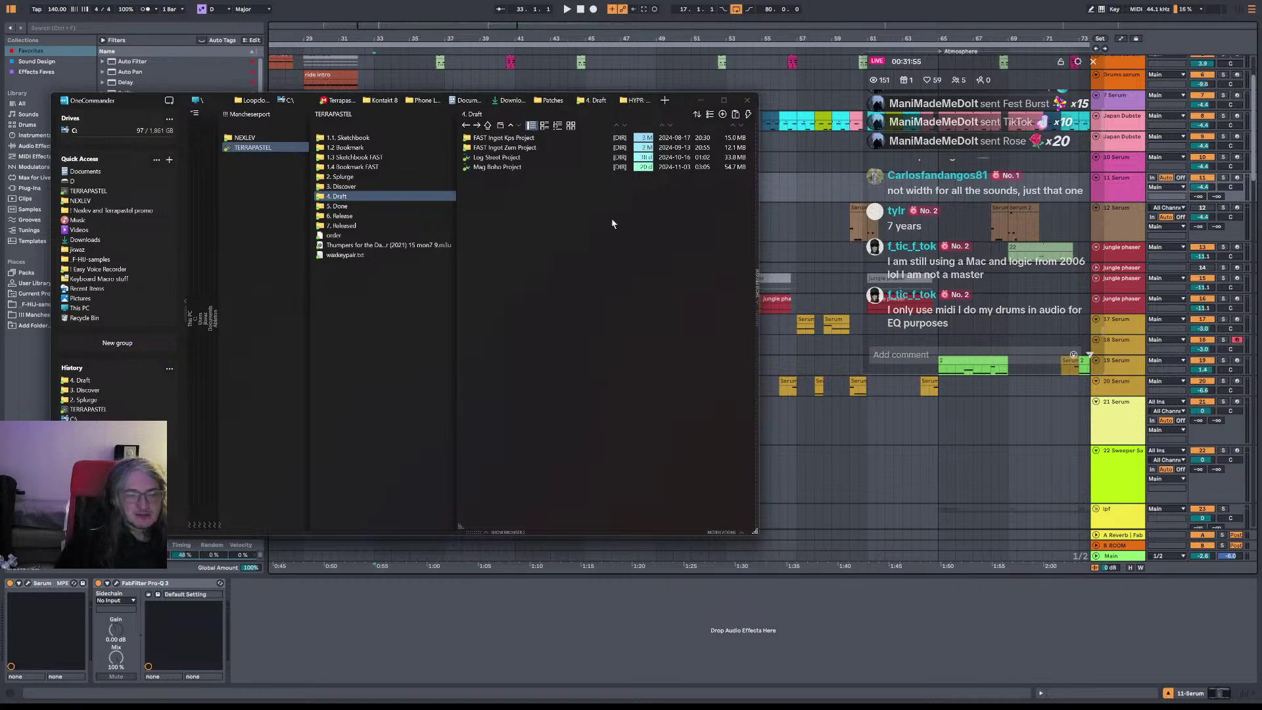
{"action": "mouse_move", "coordinate": [968, 302]}
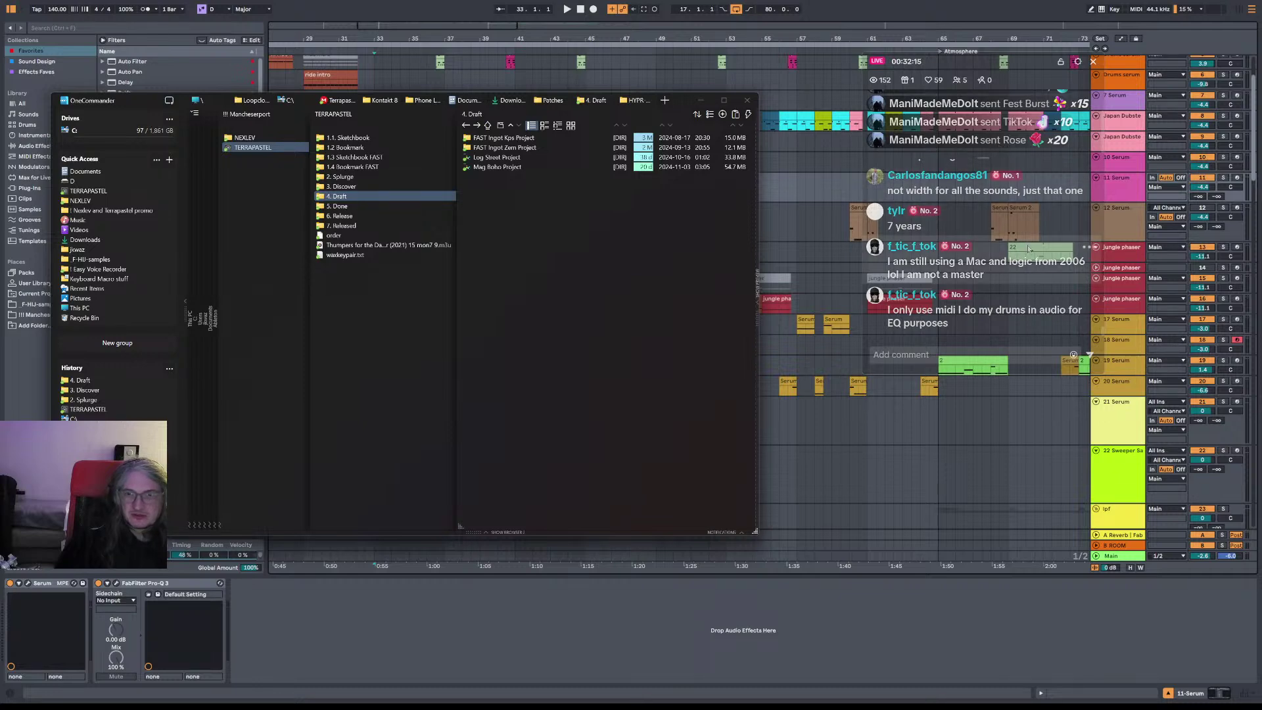
{"action": "scroll", "coordinate": [1020, 269], "scroll_direction": "up", "scroll_amount": 1}
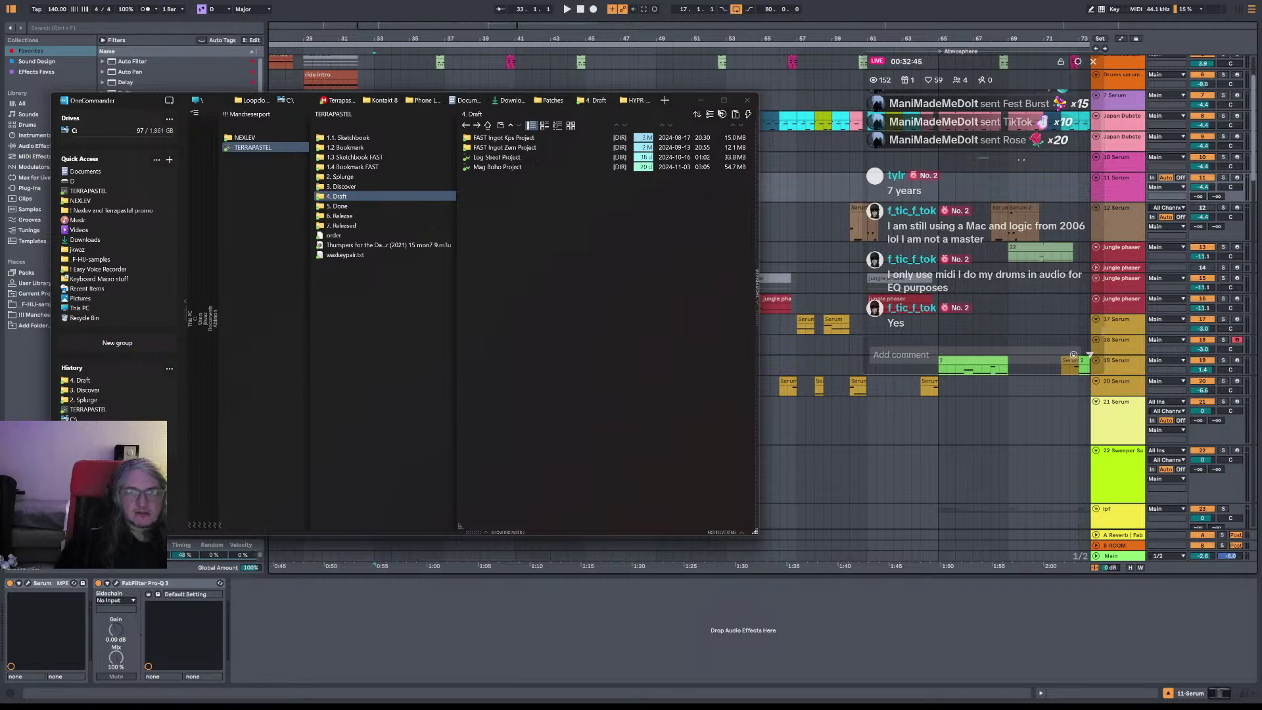
{"action": "left_click", "coordinate": [701, 100]}
Step: Place the insert marker at 32.4.1 on the TOM roll track to show its Drum Rack
{"action": "scroll", "coordinate": [406, 269], "scroll_direction": "up", "scroll_amount": 3}
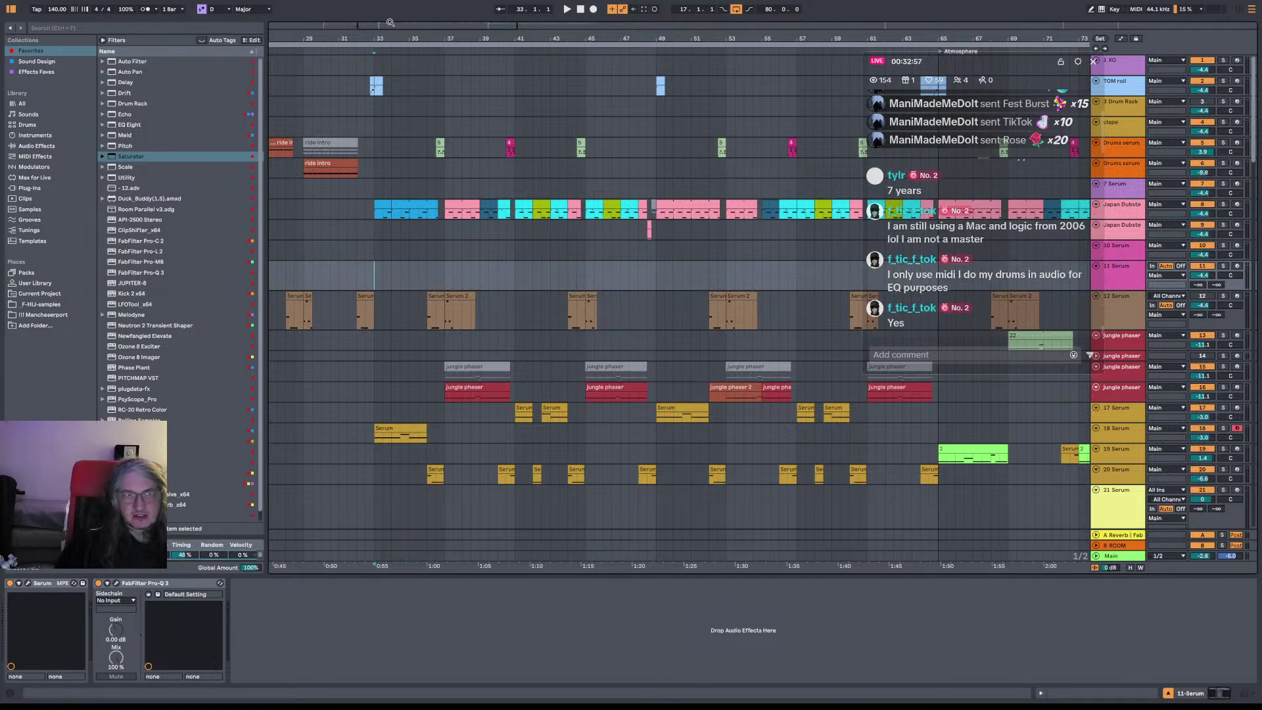
{"action": "left_click_drag", "start_coordinate": [373, 34], "coordinate": [371, 85]}
{"action": "left_click", "coordinate": [365, 89]}
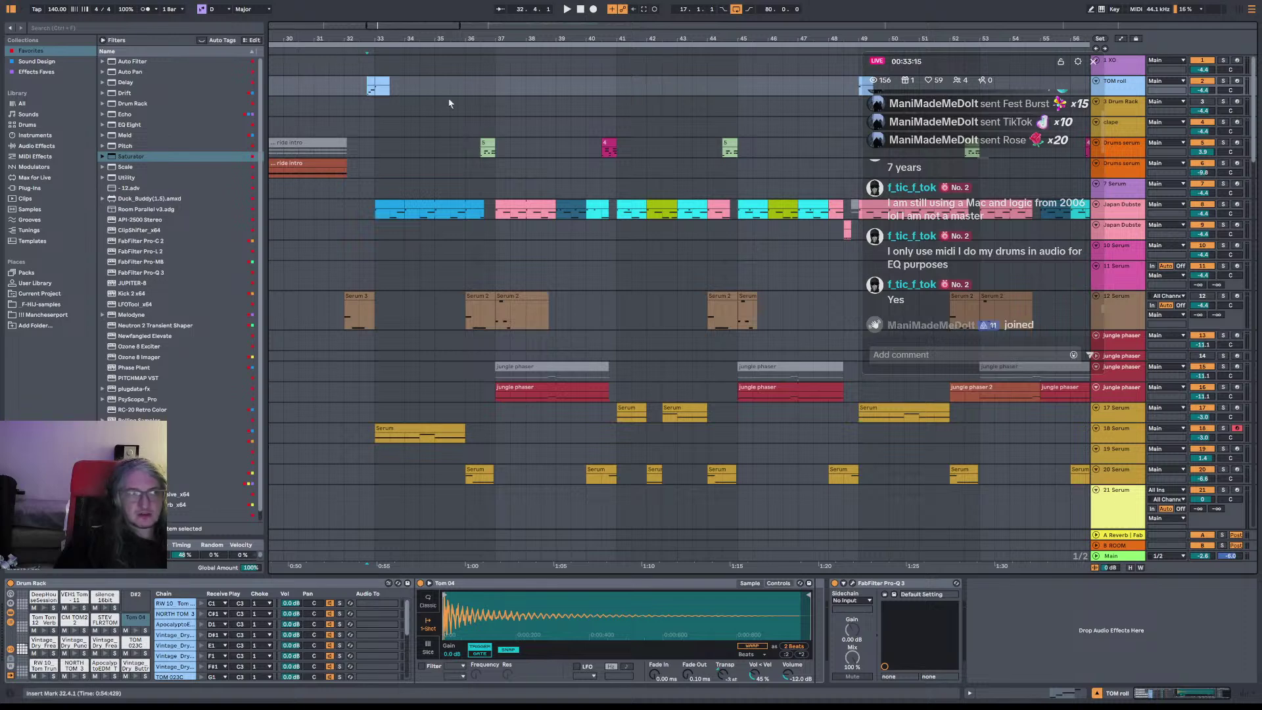
Step: Open the Basses folder of the personal sample pack in F-HU-samples and preview the atmosphere bass, tom-like and atonal stab samples
{"action": "left_click", "coordinate": [41, 304]}
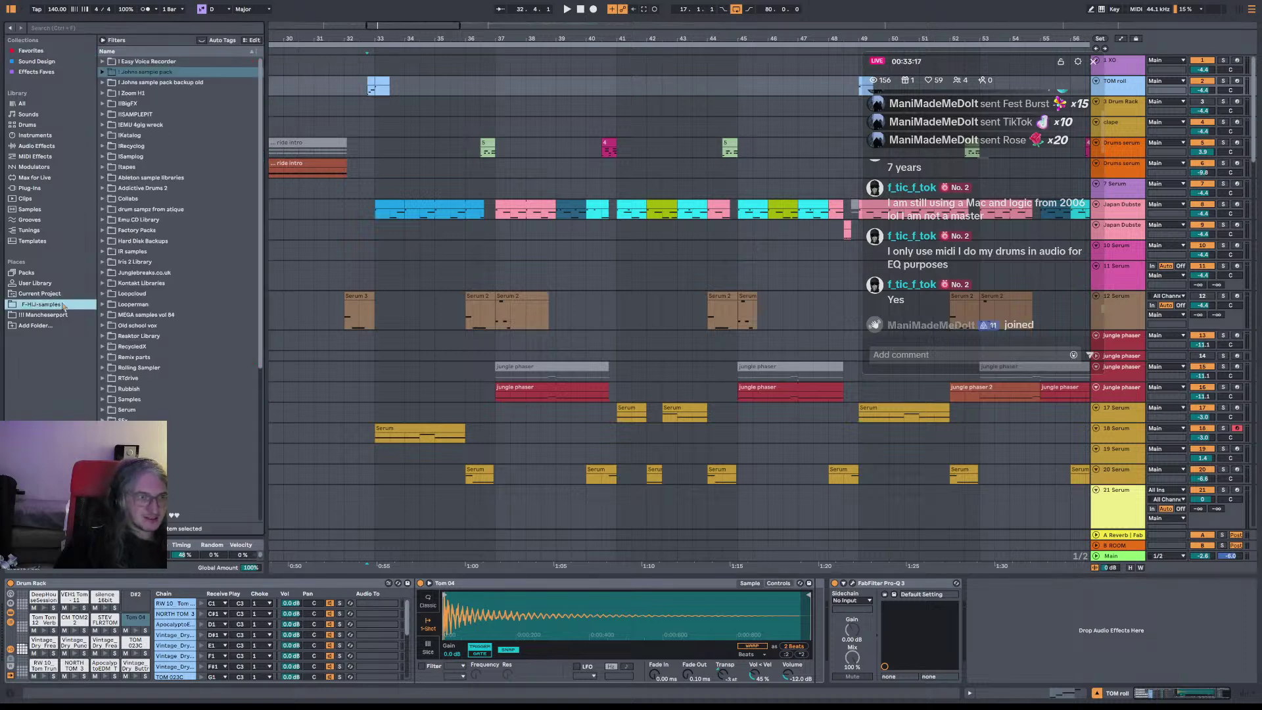
{"action": "left_click", "coordinate": [104, 72]}
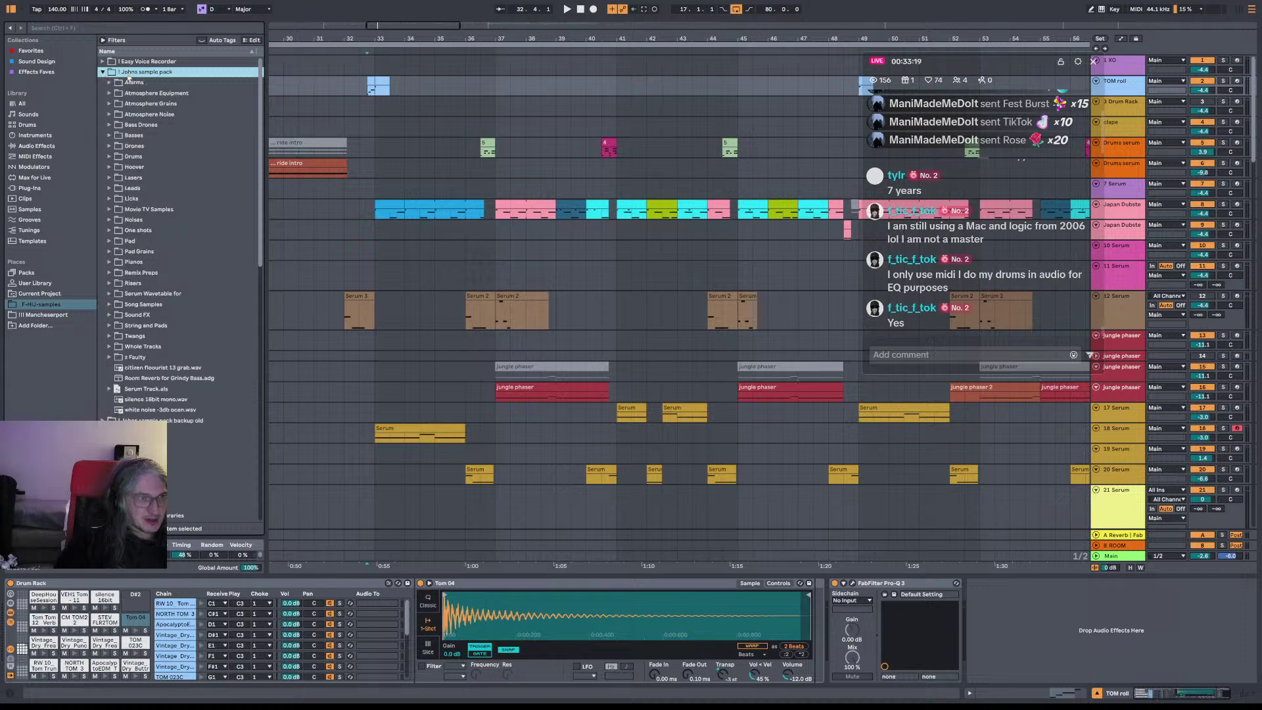
{"action": "left_click", "coordinate": [142, 147]}
{"action": "double_click", "coordinate": [139, 136]}
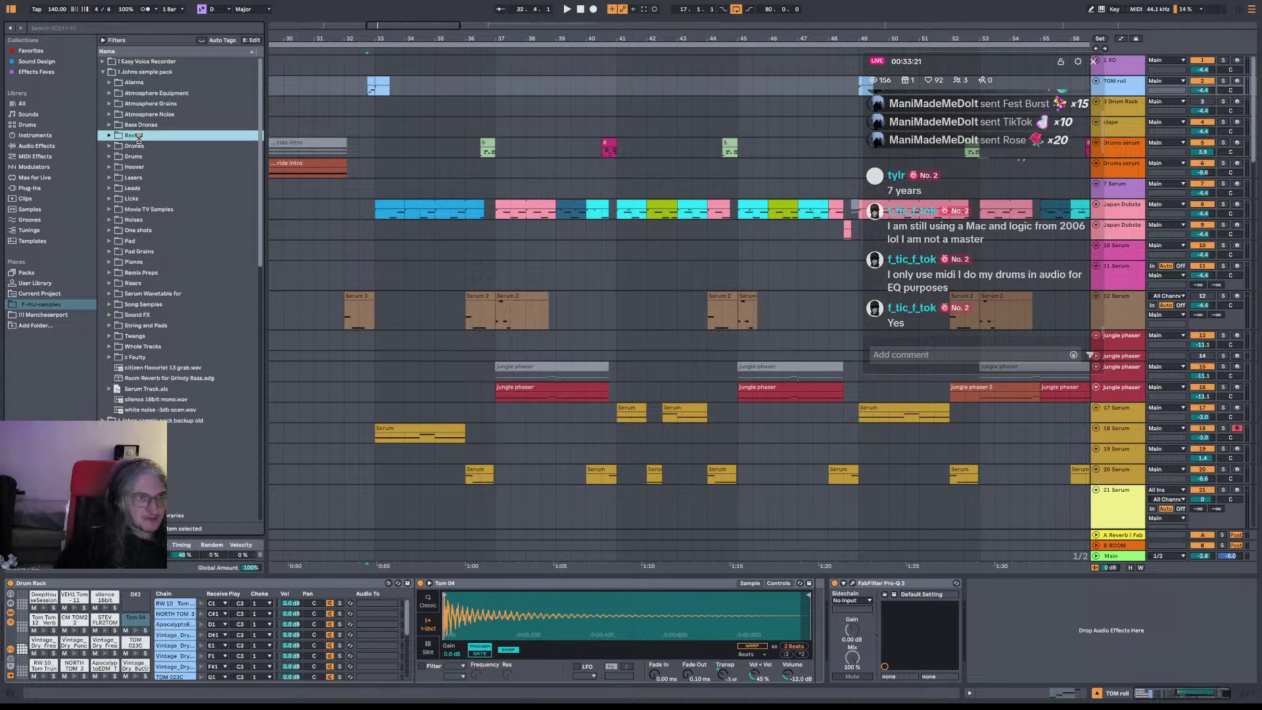
{"action": "left_click", "coordinate": [173, 199]}
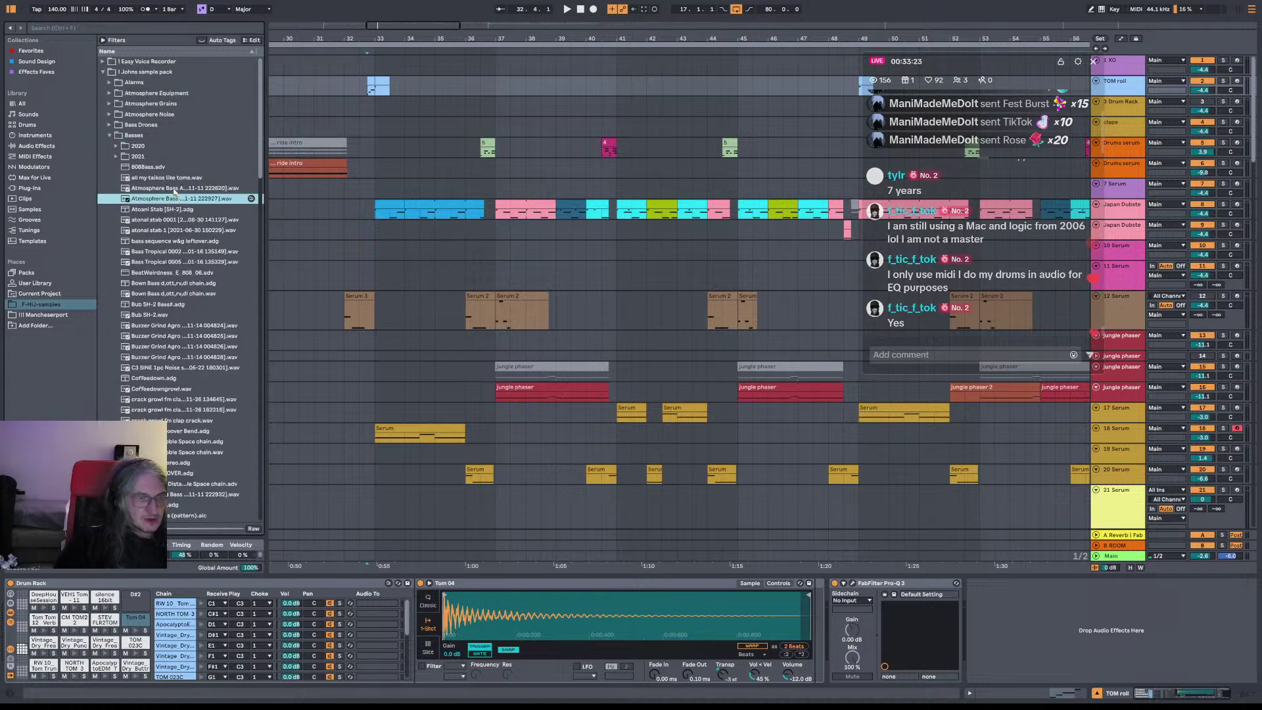
{"action": "left_click", "coordinate": [175, 189]}
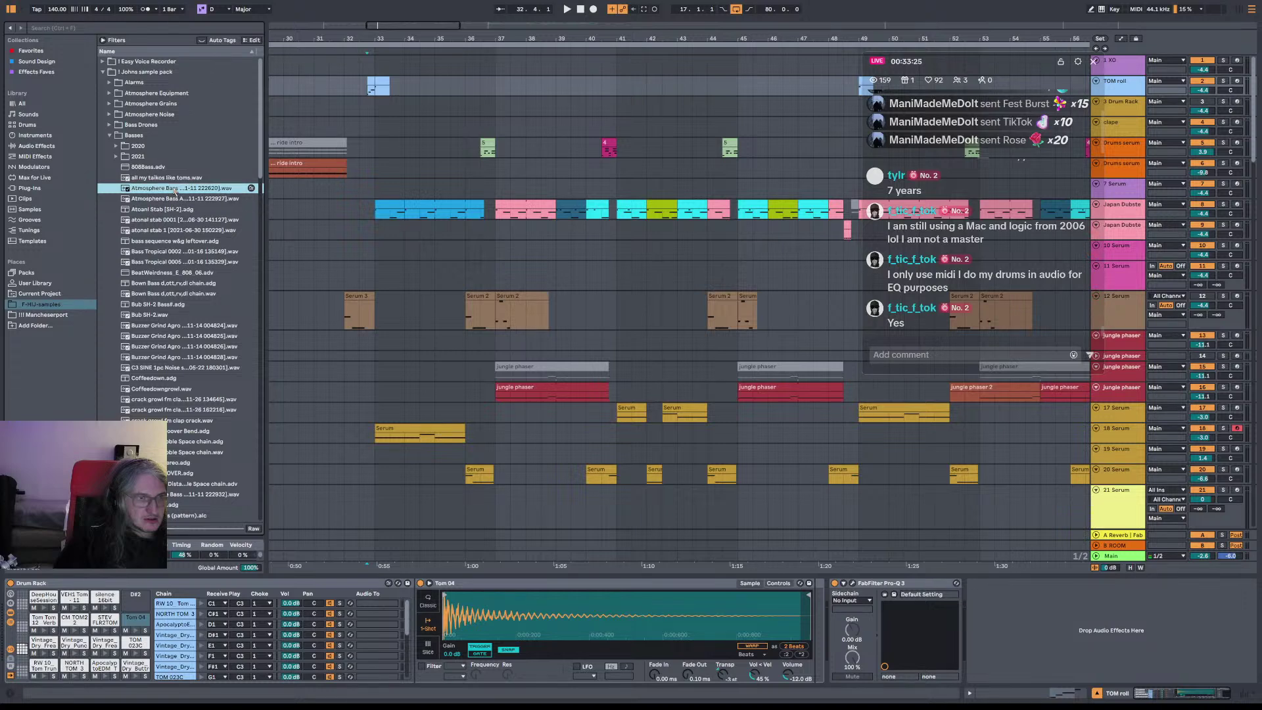
{"action": "left_click", "coordinate": [173, 180]}
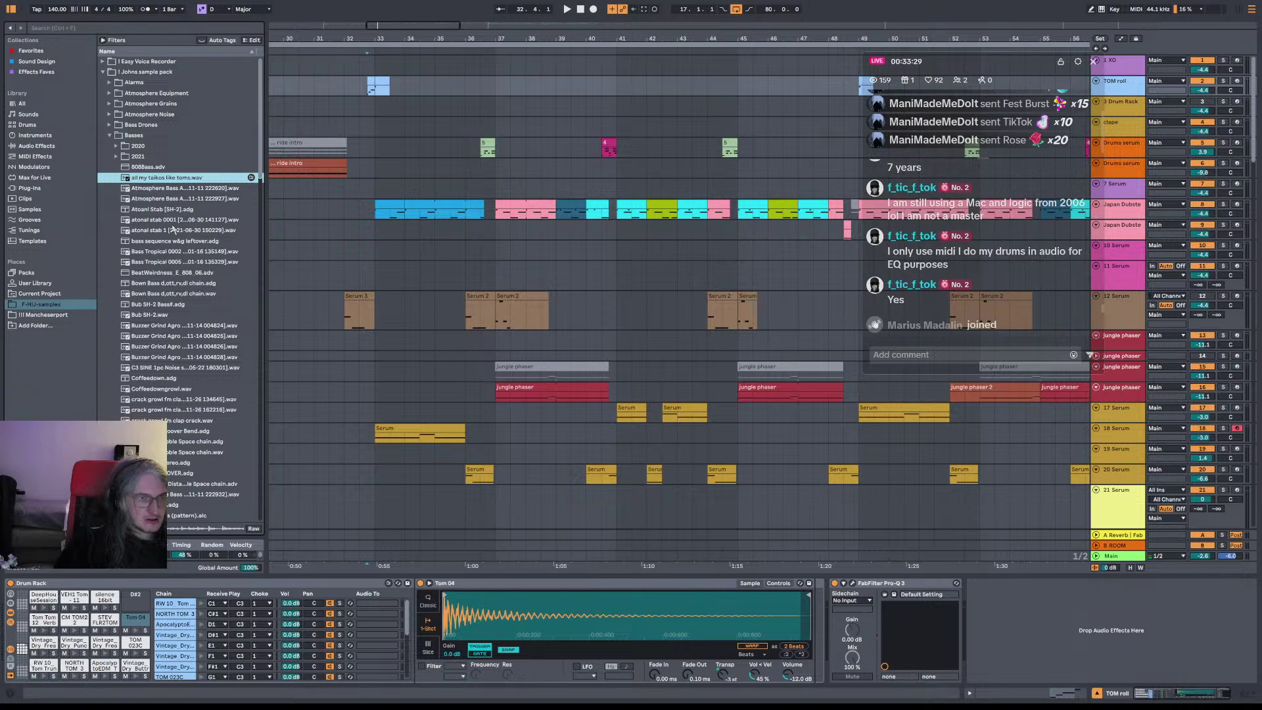
{"action": "left_click", "coordinate": [172, 220]}
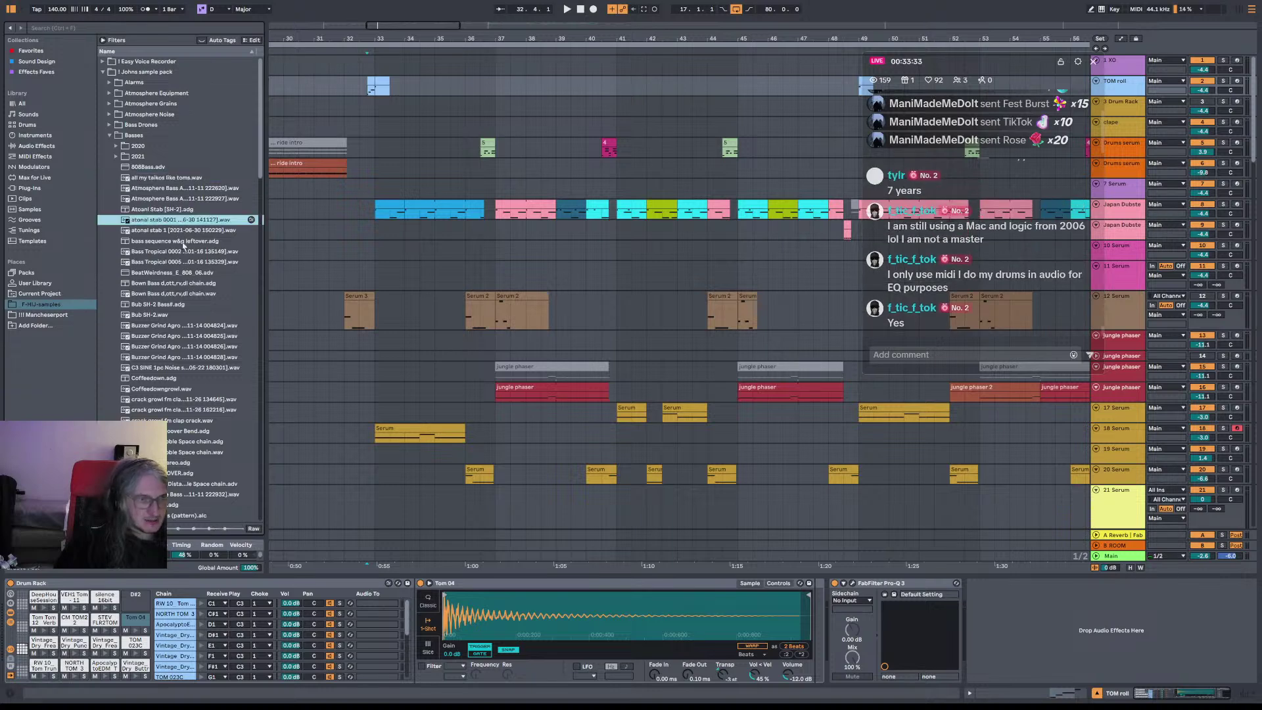
Step: Collapse the Basses folder and look through the Bass Drones, Atmosphere Noise and Atmosphere Grains folders, closing each again
{"action": "left_click", "coordinate": [110, 136]}
{"action": "left_click", "coordinate": [110, 125]}
{"action": "left_click", "coordinate": [108, 125]}
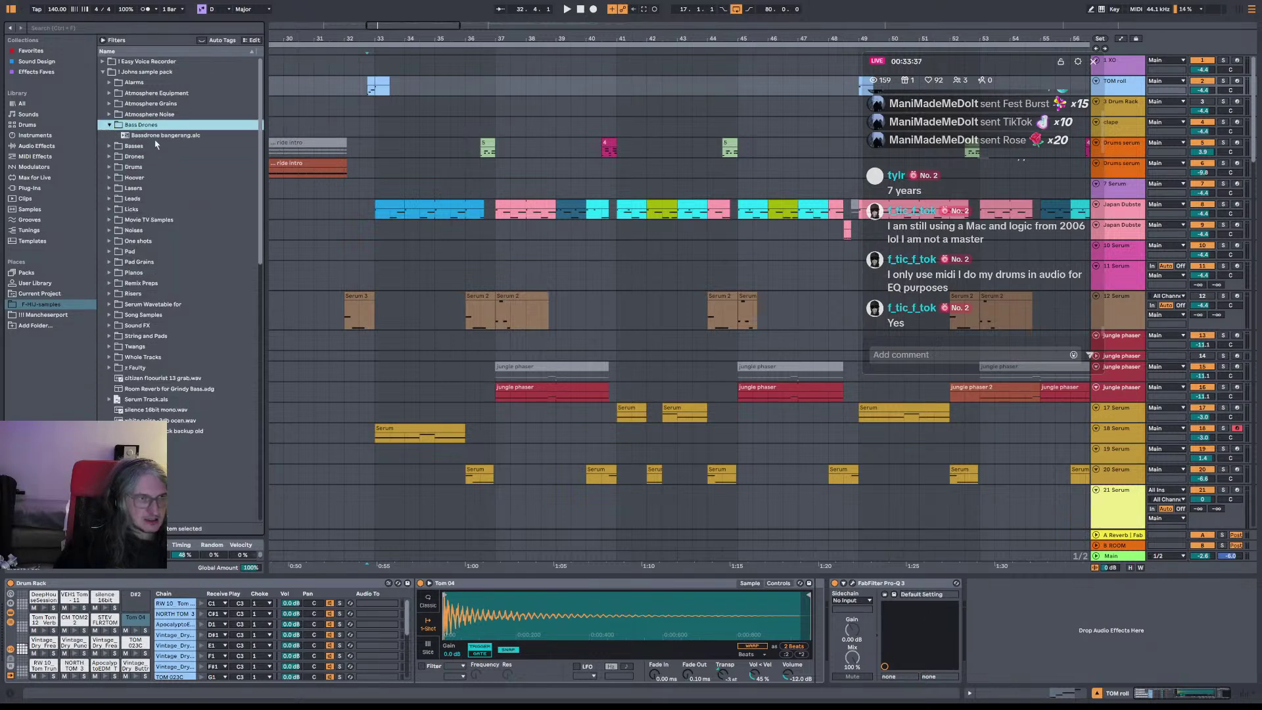
{"action": "left_click", "coordinate": [109, 114]}
{"action": "left_click", "coordinate": [104, 104]}
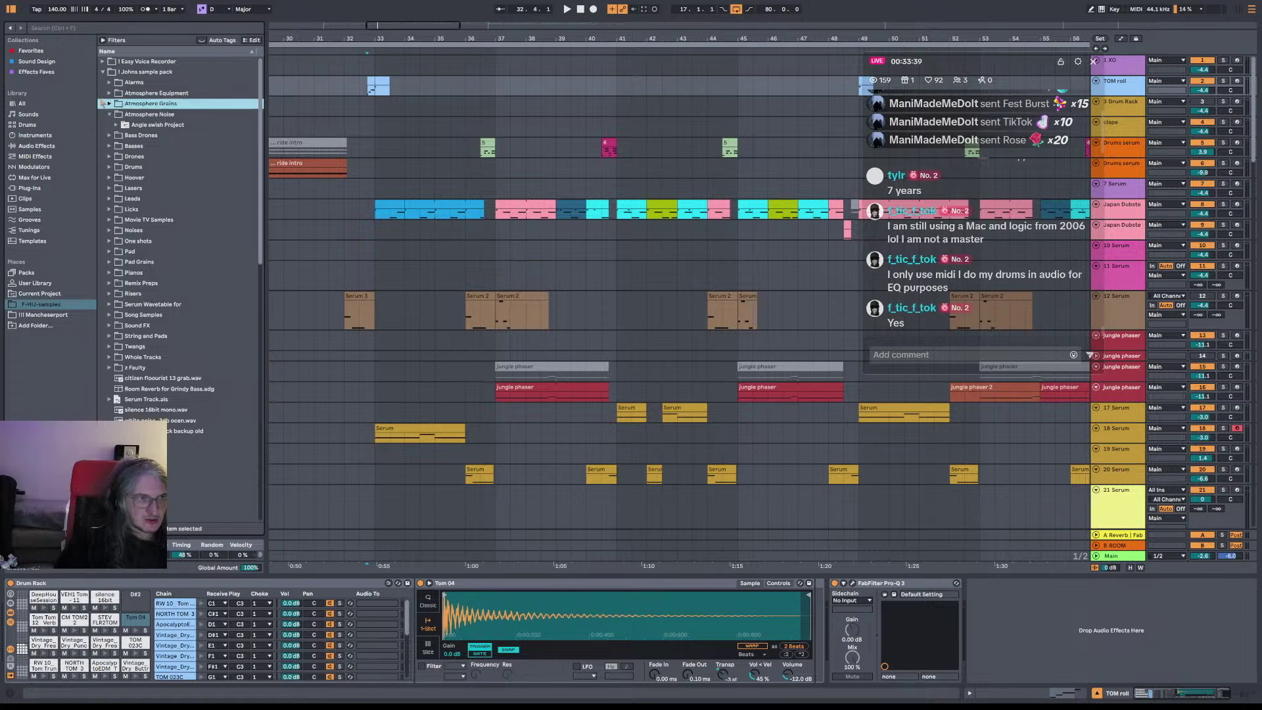
{"action": "left_click", "coordinate": [110, 104]}
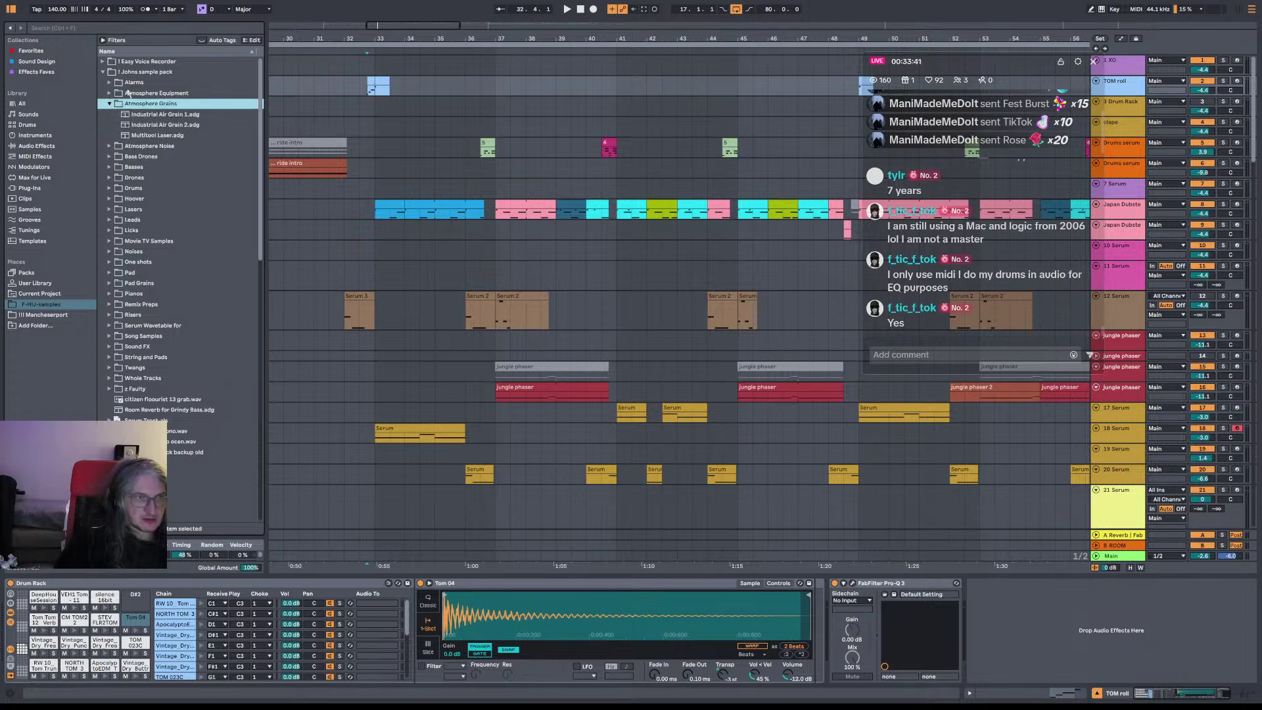
{"action": "left_click", "coordinate": [110, 104]}
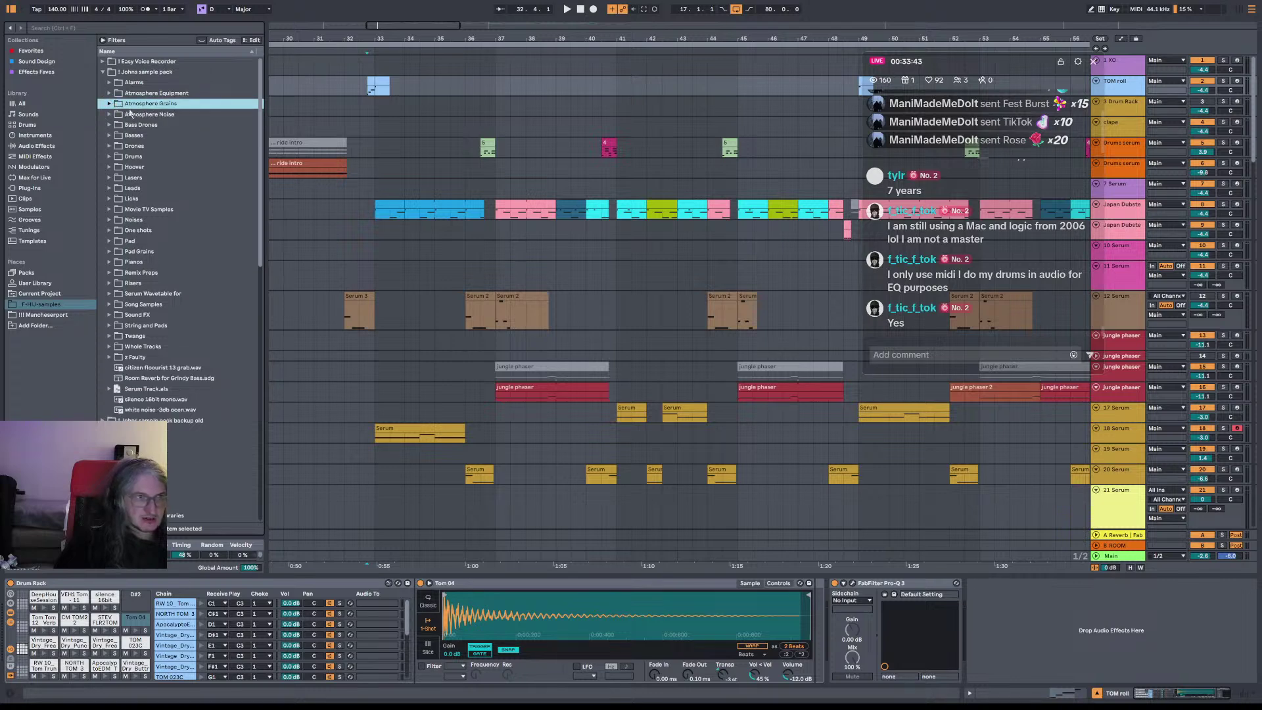
{"action": "left_click", "coordinate": [109, 104]}
{"action": "left_click", "coordinate": [132, 114]}
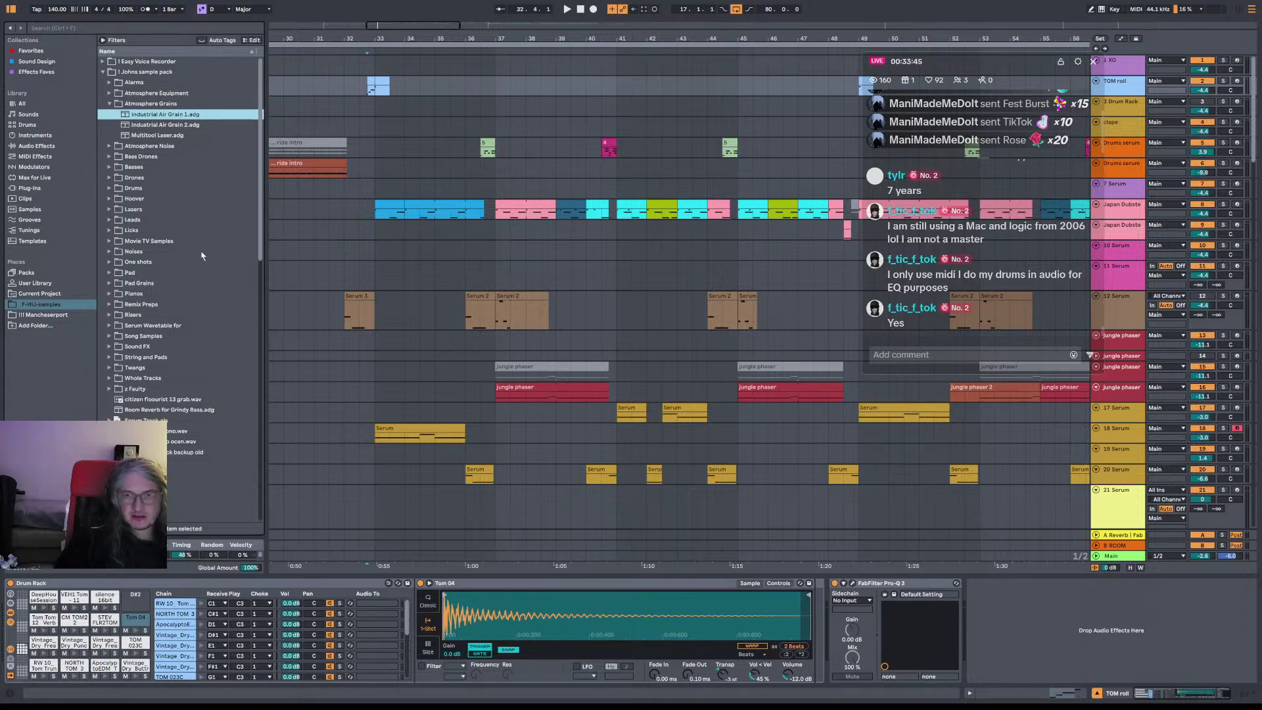
{"action": "left_click", "coordinate": [110, 104]}
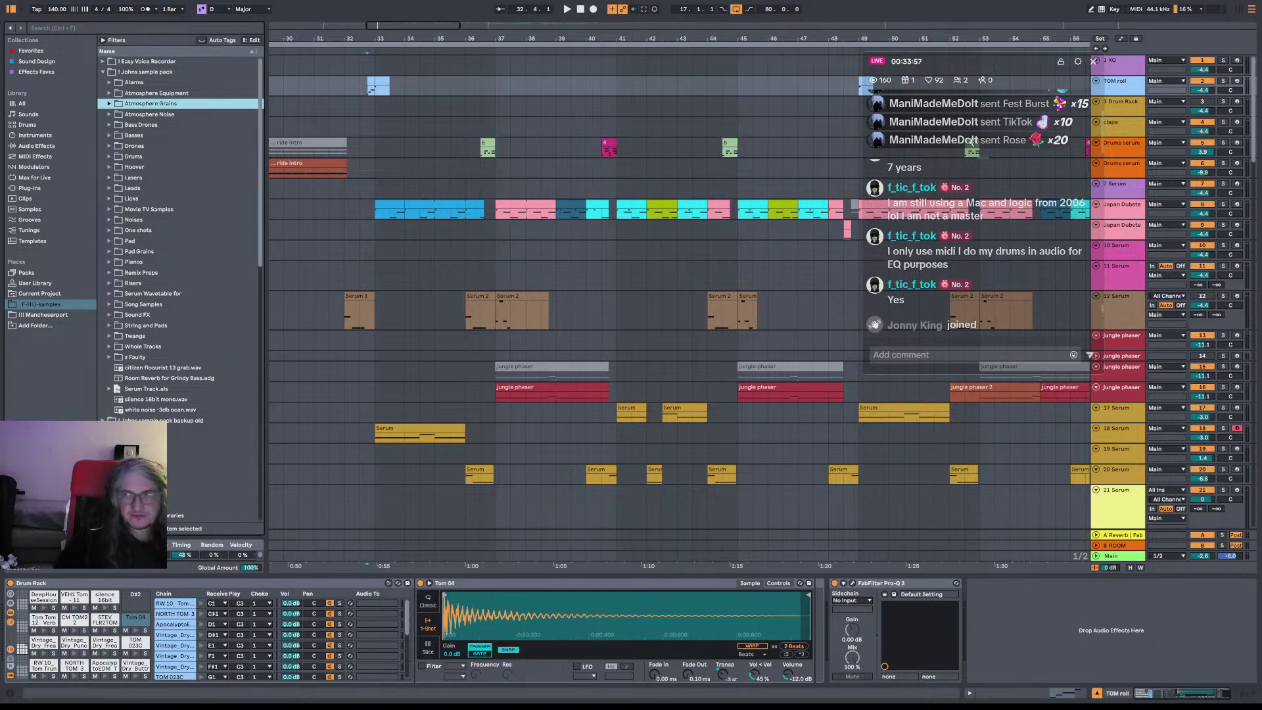
Step: Audition the arrangement from 31.3.1 and move the insert marker to bar 33 on the 11 Serum track
{"action": "left_click", "coordinate": [327, 266]}
{"action": "key", "text": "space"}
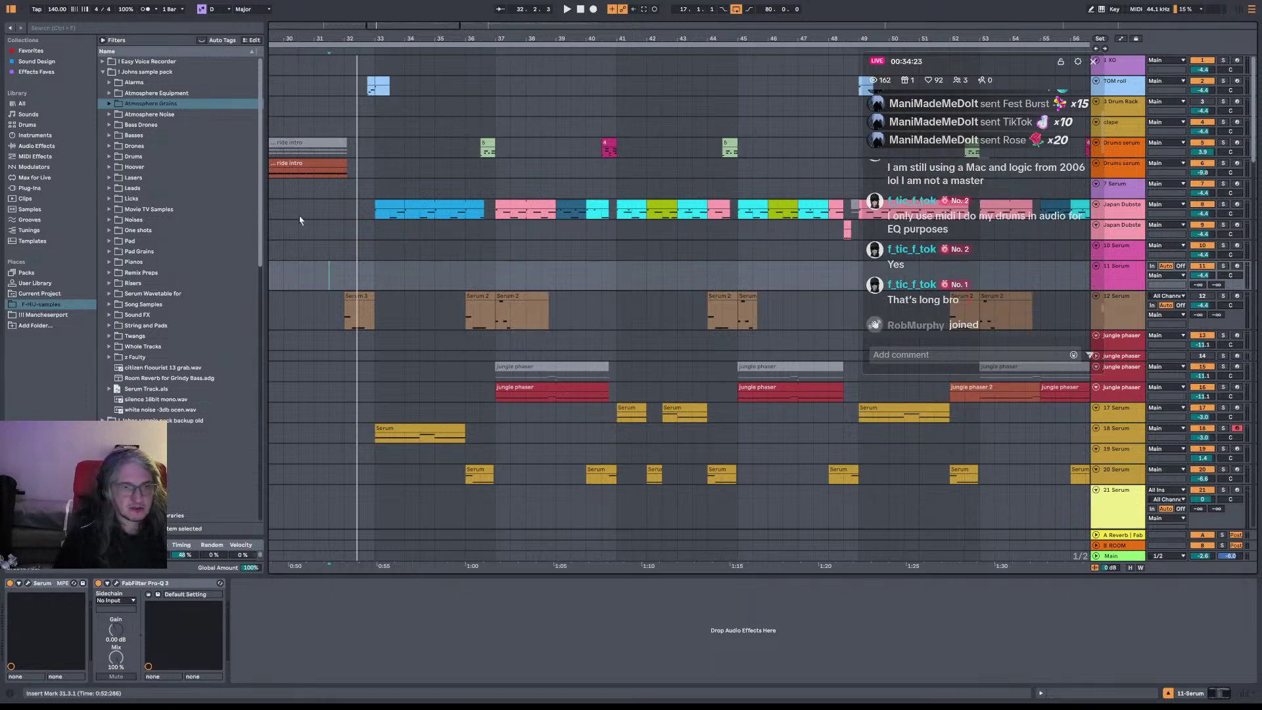
{"action": "left_click", "coordinate": [376, 282]}
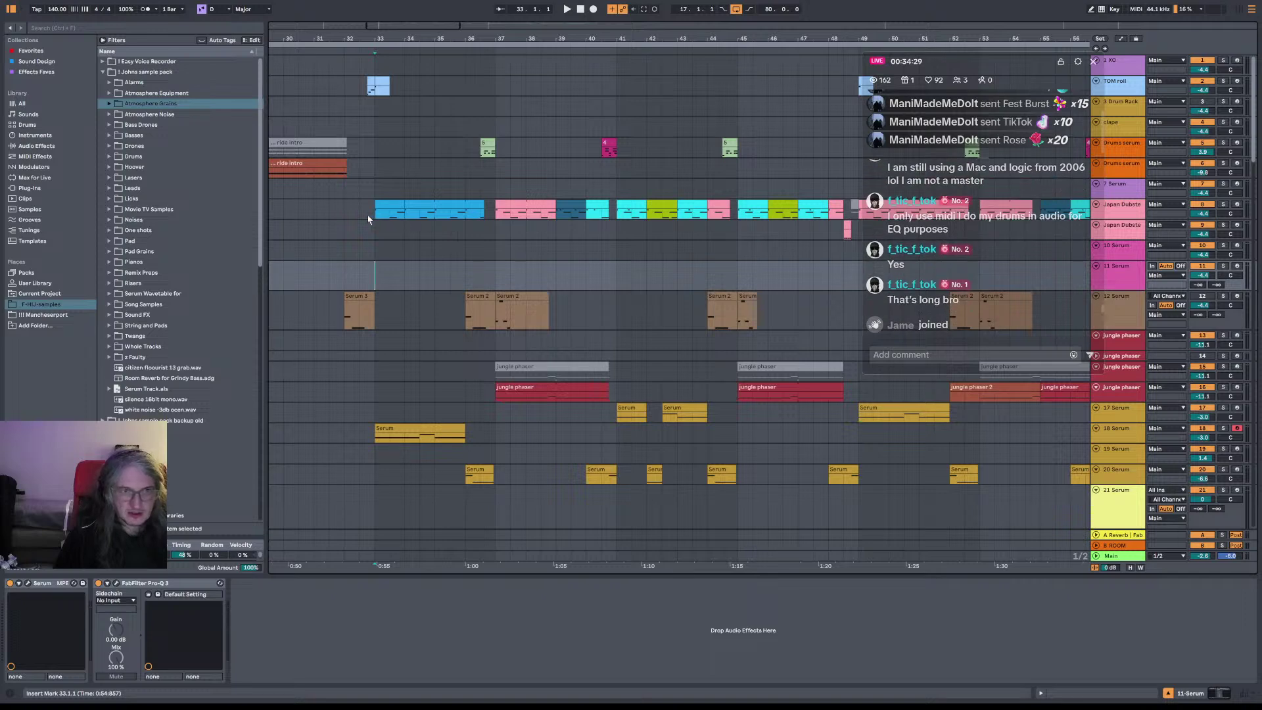
Step: Select the start of the Japan Dubstep kit clip at bar 33 and play the arrangement from bar 32
{"action": "left_click_drag", "start_coordinate": [375, 212], "coordinate": [388, 220]}
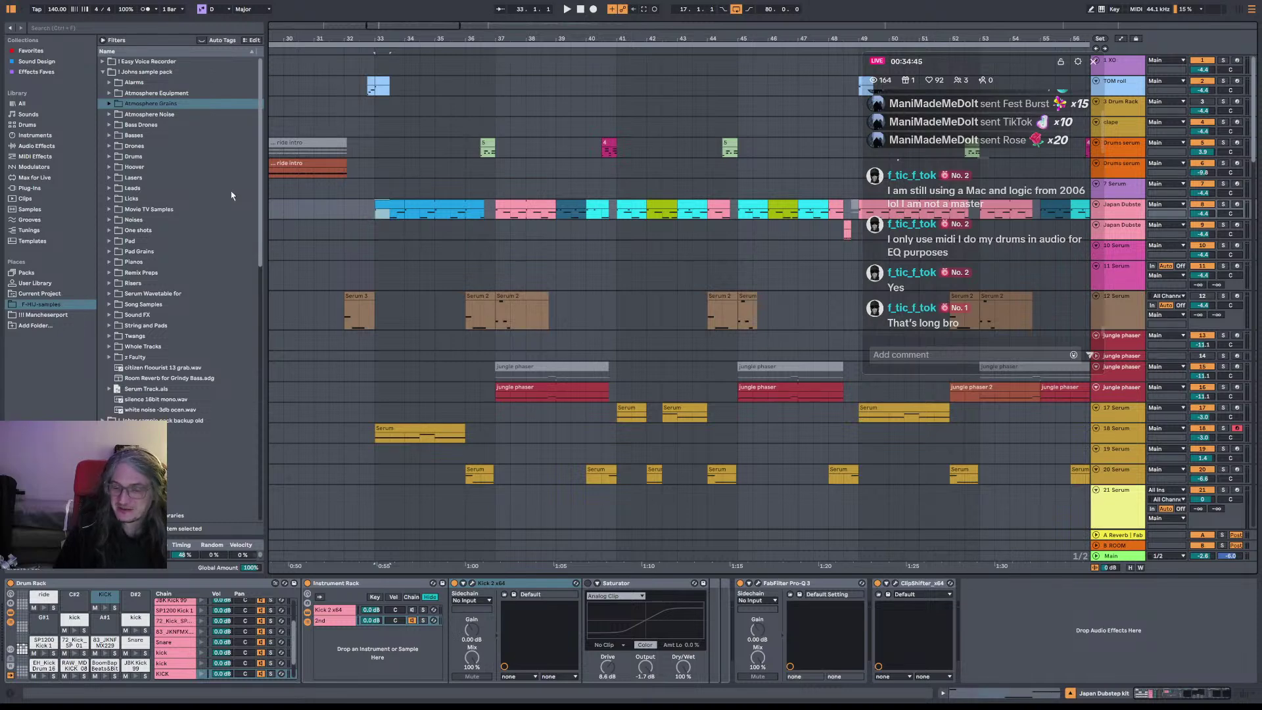
{"action": "left_click", "coordinate": [371, 228]}
{"action": "key", "text": "space"}
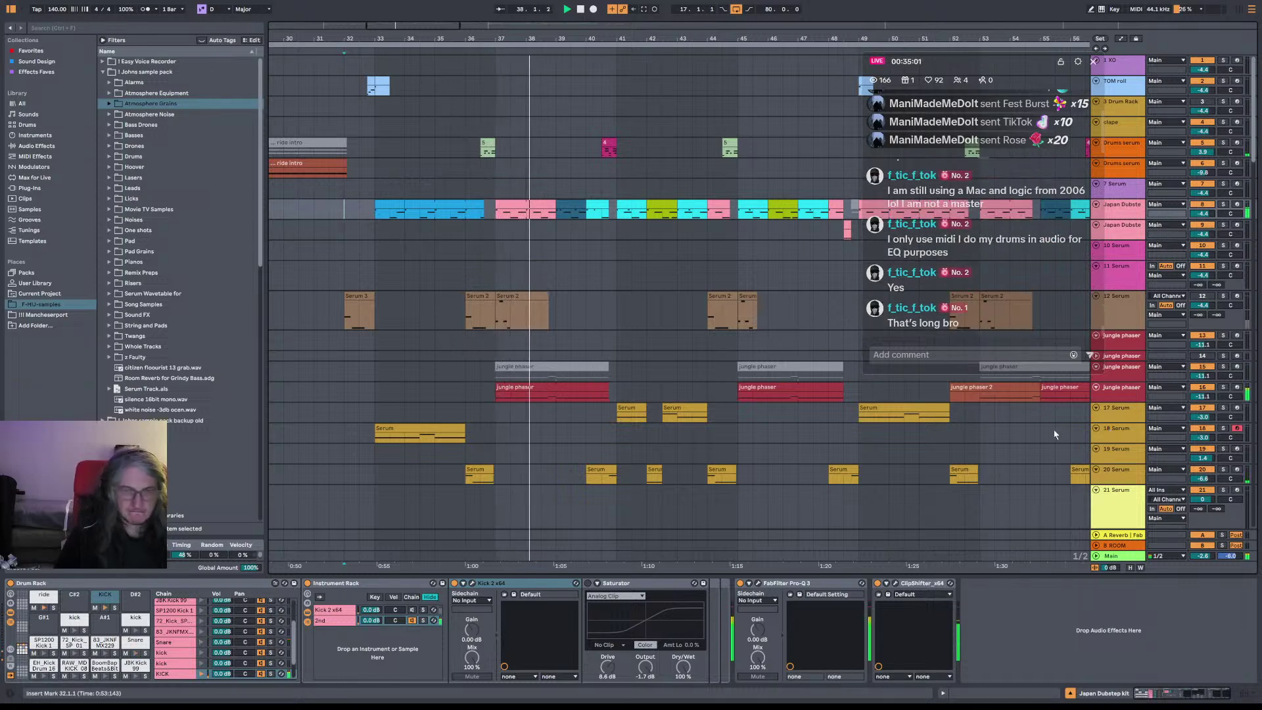
{"action": "left_click_drag", "start_coordinate": [784, 38], "coordinate": [721, 33]}
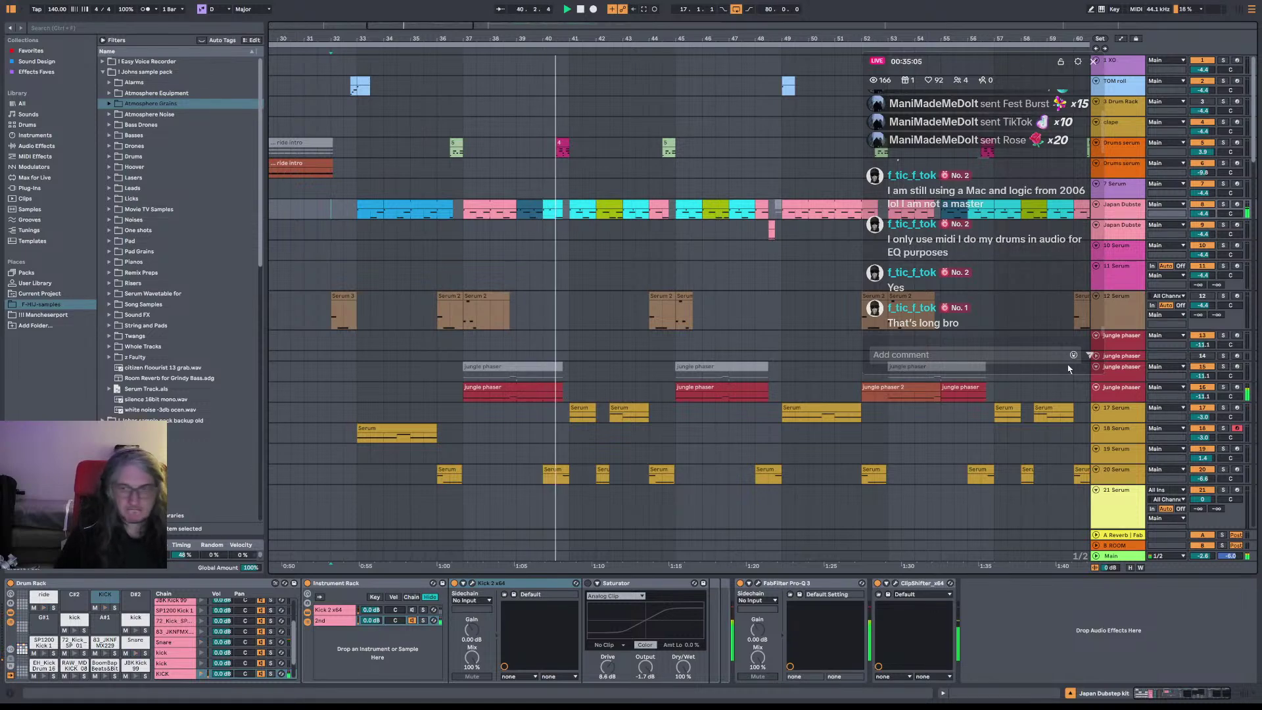
Step: Open the Serum instrument on the lower jungle phaser track and audition its sound from bar 39
{"action": "left_click", "coordinate": [521, 393]}
{"action": "key", "text": "space"}
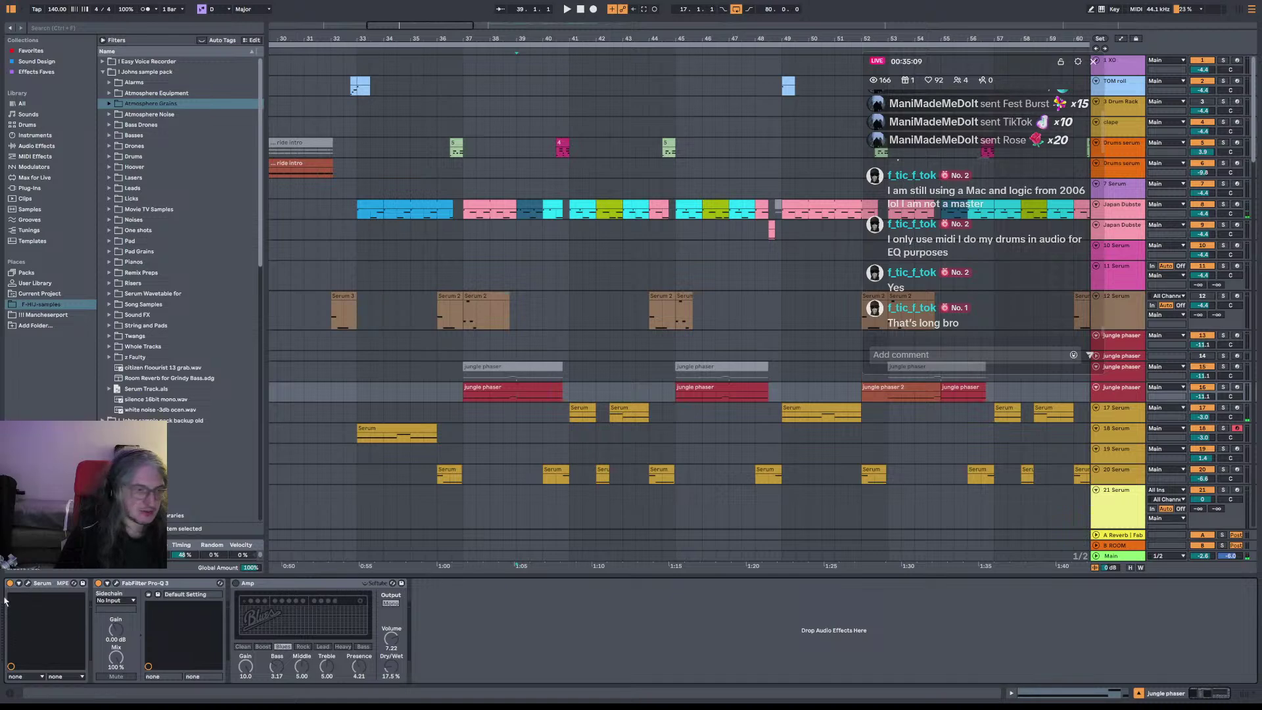
{"action": "left_click", "coordinate": [28, 583]}
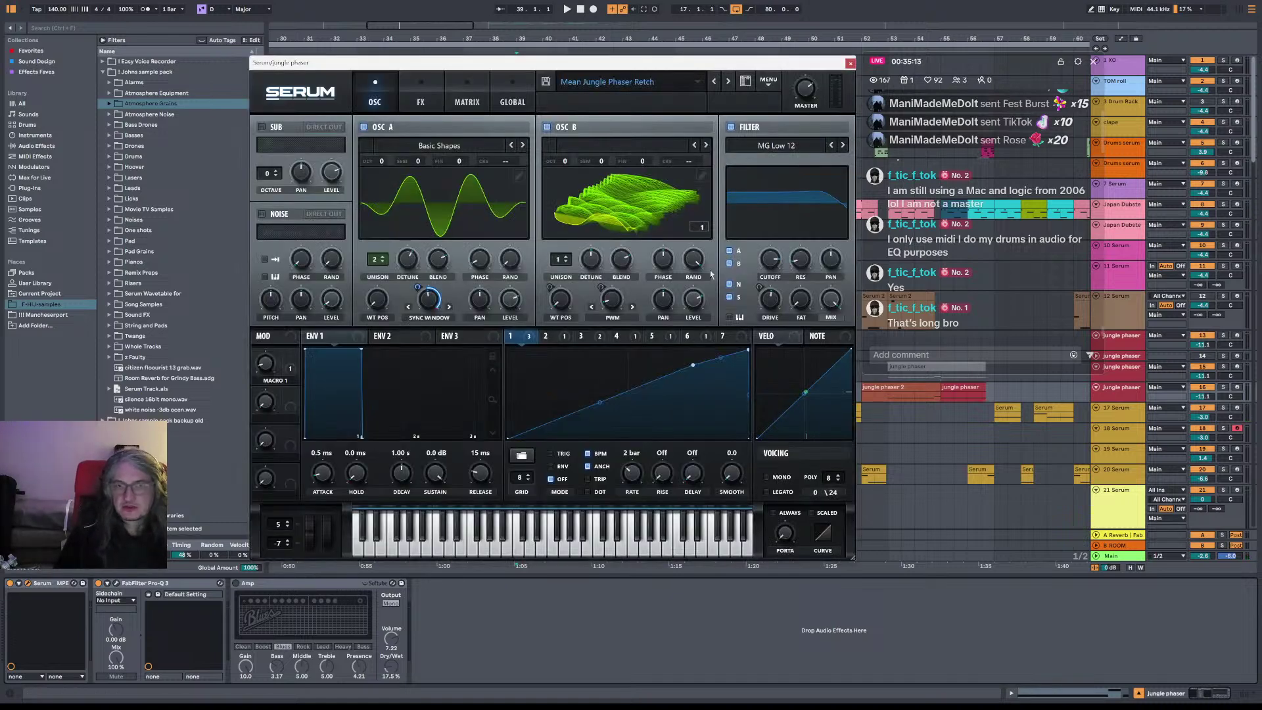
{"action": "key", "text": "space"}
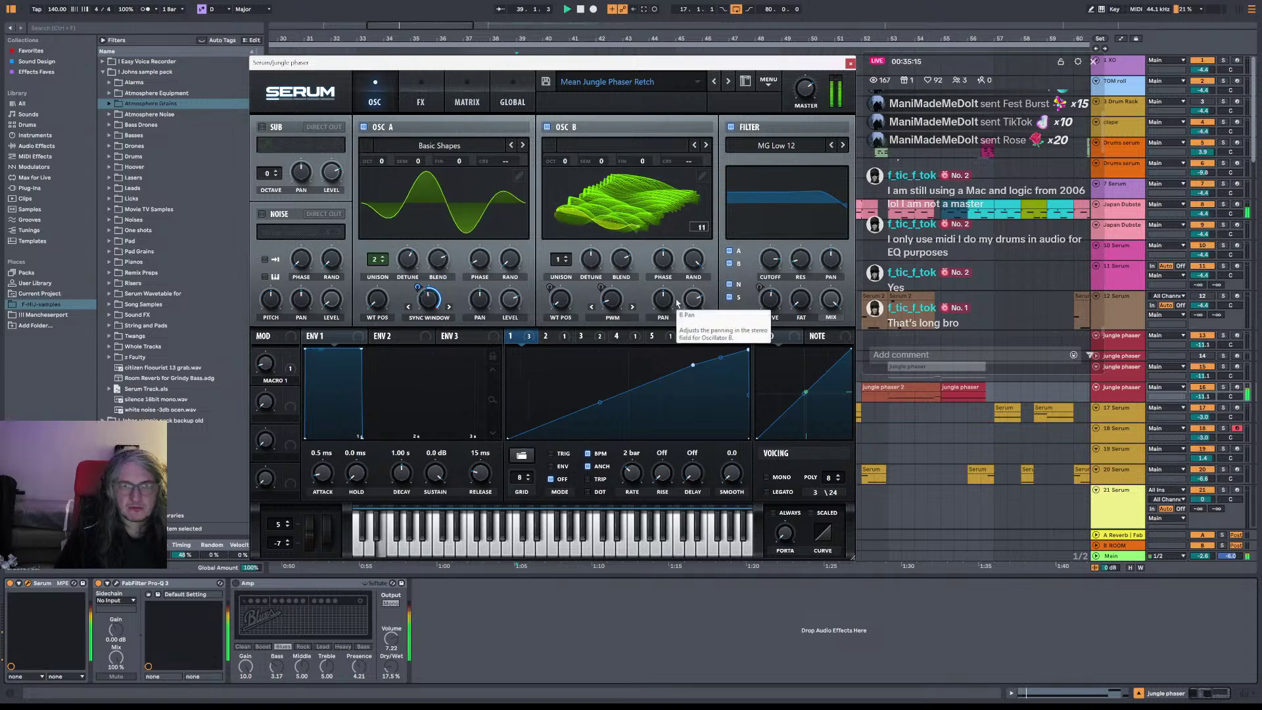
{"action": "mouse_move", "coordinate": [480, 299]}
{"action": "left_mouse_down"}
{"action": "mouse_move", "coordinate": [497, 284]}
{"action": "mouse_move", "coordinate": [497, 342]}
{"action": "mouse_move", "coordinate": [489, 309]}
{"action": "left_mouse_up"}
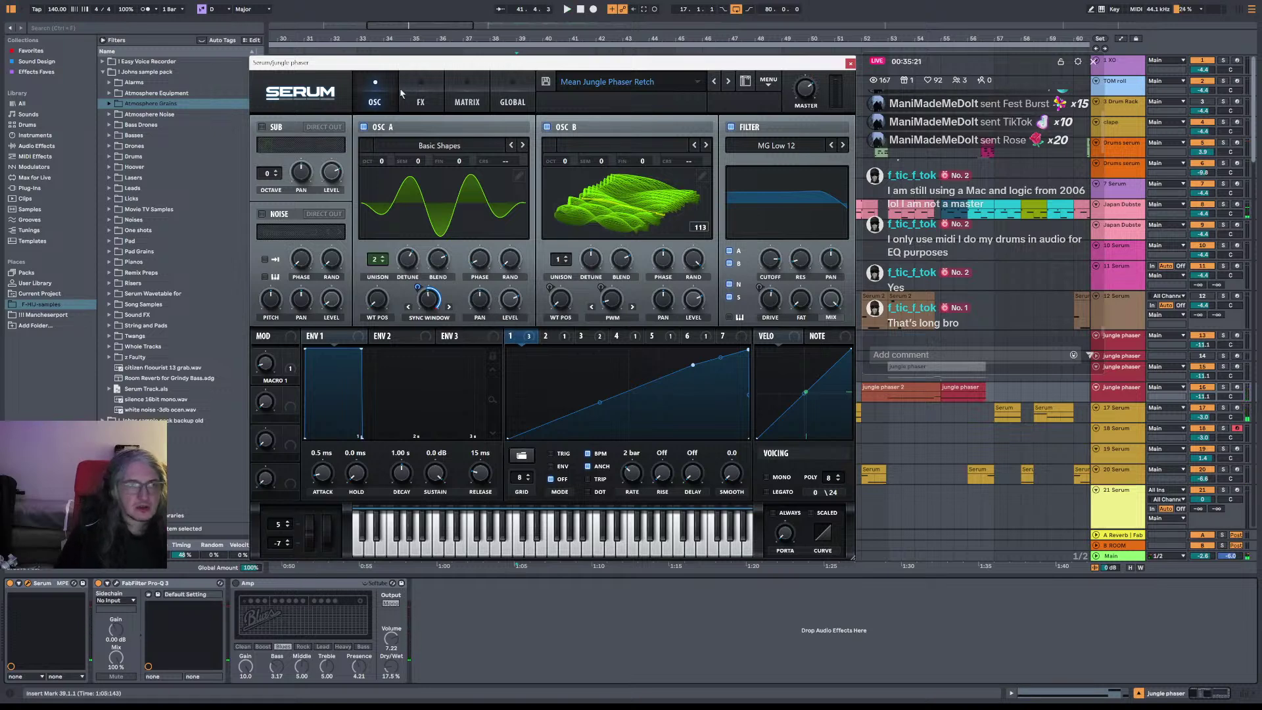
Step: Enable the Filter effect in the jungle phaser Serum's effects rack and set its type to Allpasses
{"action": "left_click", "coordinate": [421, 98]}
{"action": "left_click", "coordinate": [377, 97]}
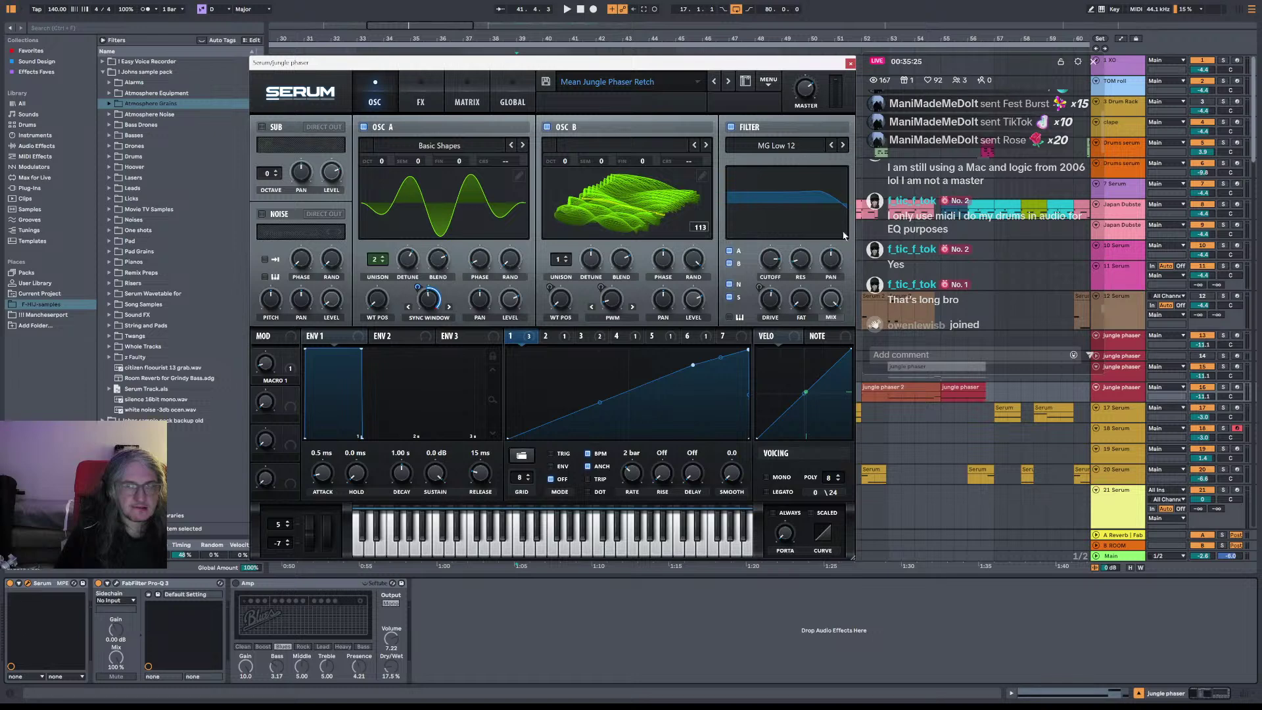
{"action": "left_click", "coordinate": [422, 97]}
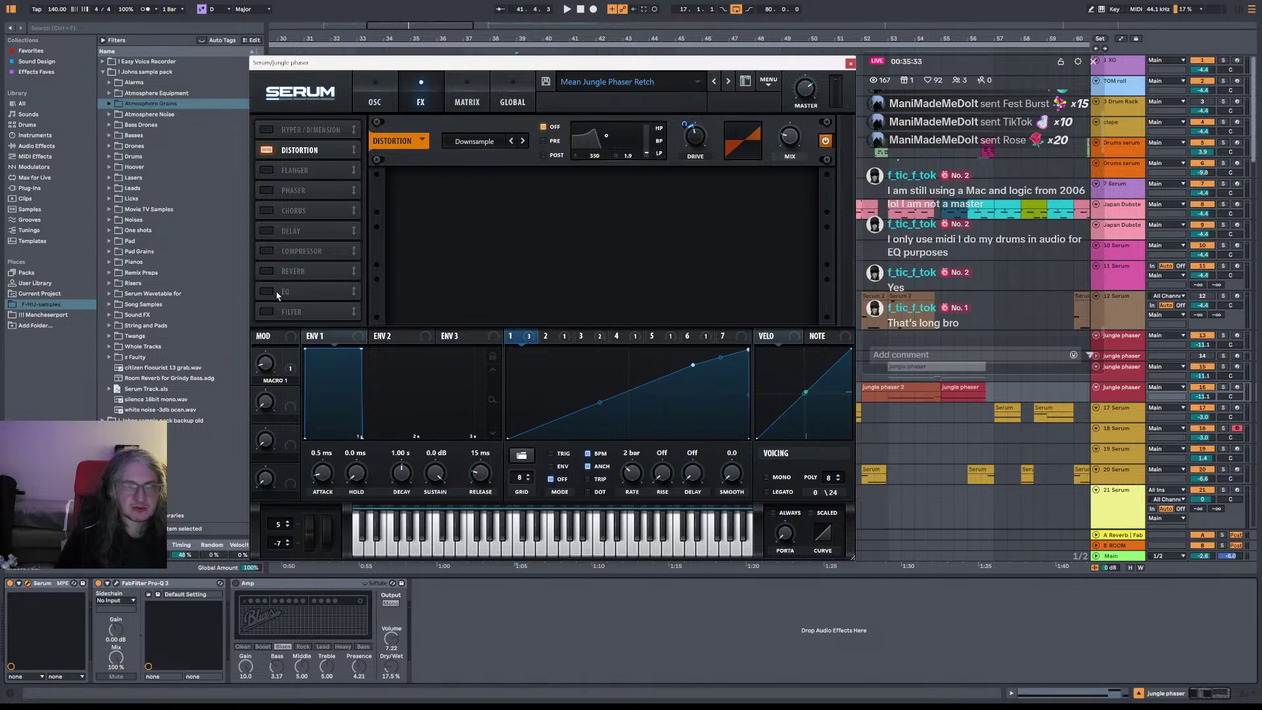
{"action": "left_click", "coordinate": [267, 313]}
{"action": "left_click", "coordinate": [499, 195]}
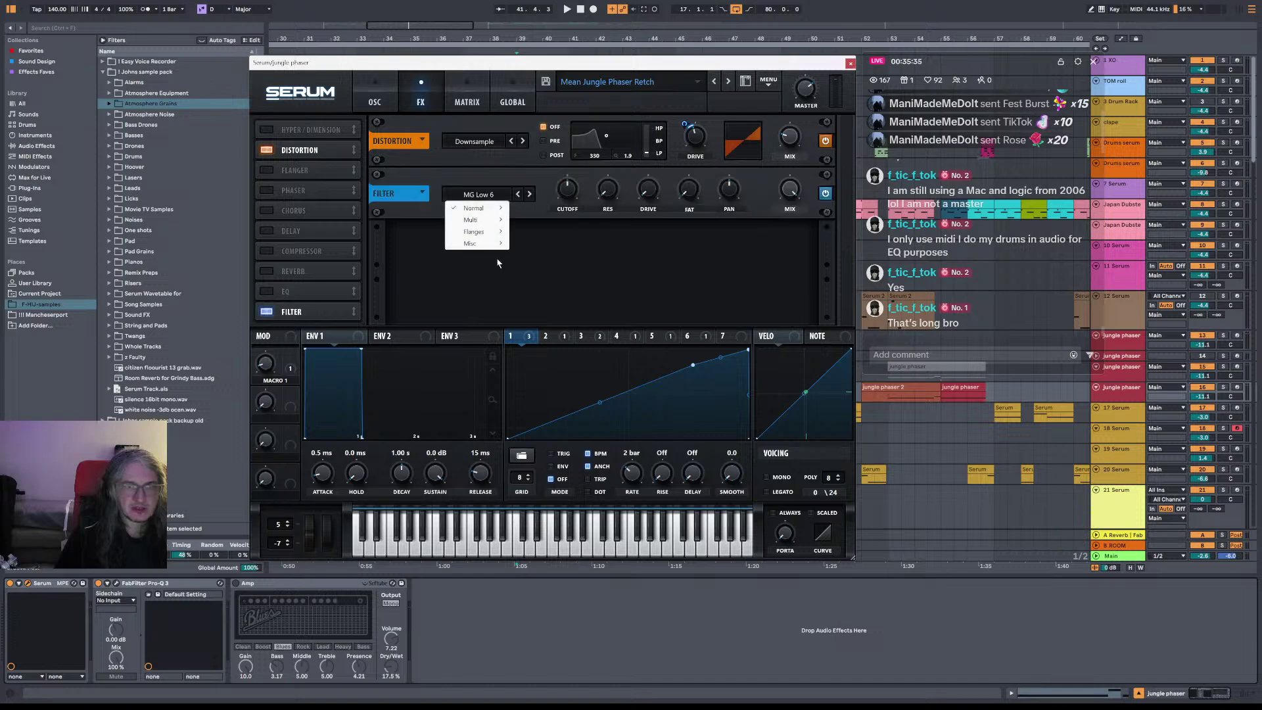
{"action": "mouse_move", "coordinate": [491, 244]}
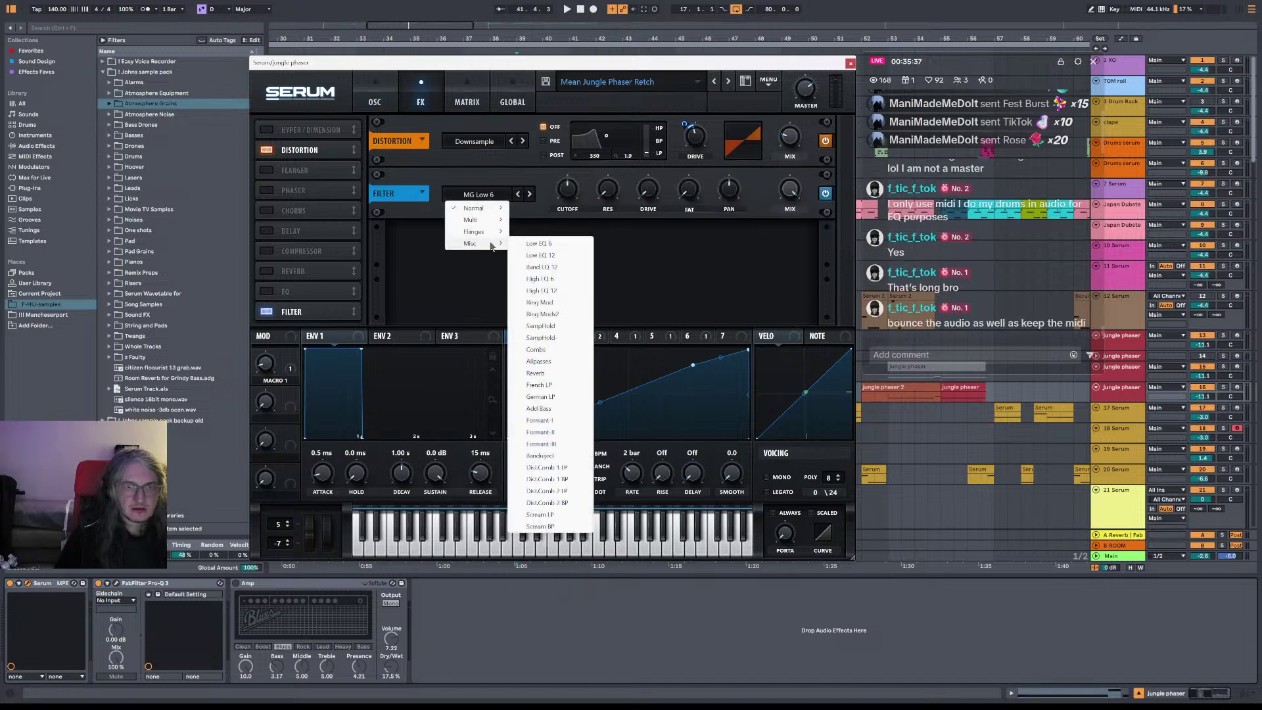
{"action": "left_click", "coordinate": [539, 361]}
Step: Adjust the Allpasses filter's cutoff, resonance, drive and pan while auditioning the jungle phaser from bar 39
{"action": "key", "text": "space"}
{"action": "left_click_drag", "start_coordinate": [613, 195], "coordinate": [585, 221]}
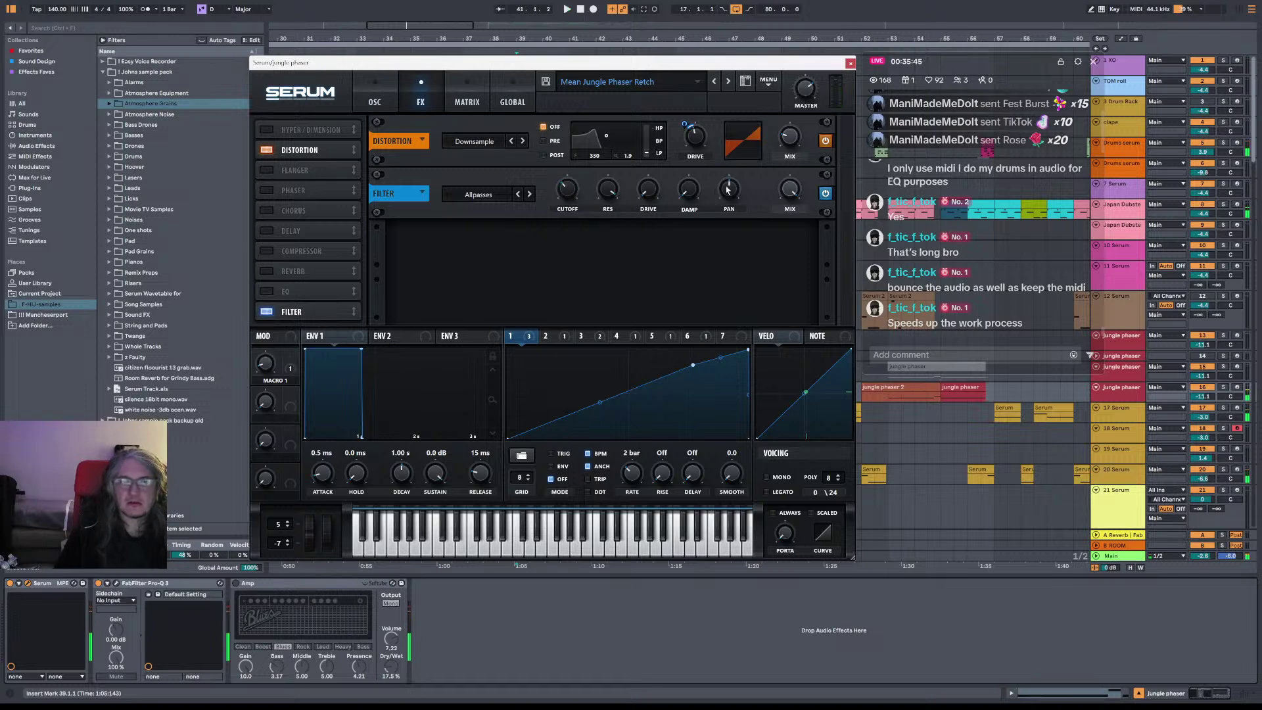
{"action": "left_click_drag", "start_coordinate": [574, 165], "coordinate": [577, 225]}
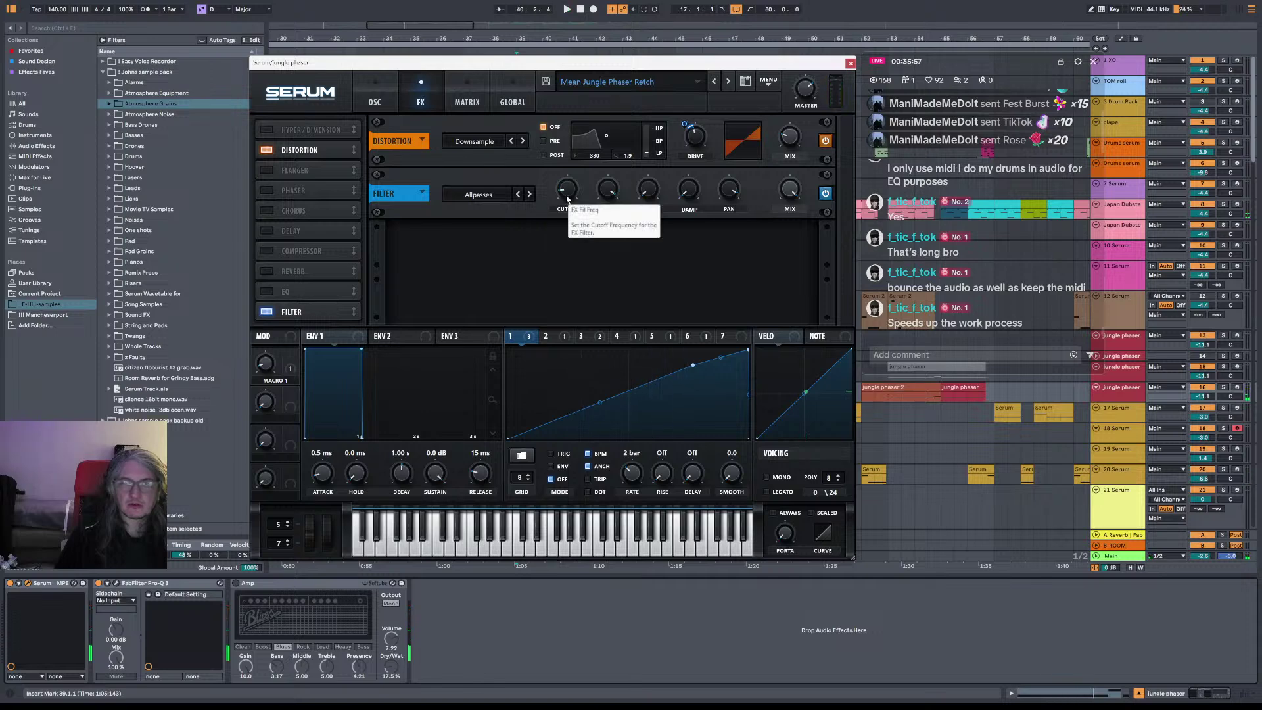
{"action": "key", "text": "space"}
{"action": "left_click_drag", "start_coordinate": [565, 199], "coordinate": [590, 162]}
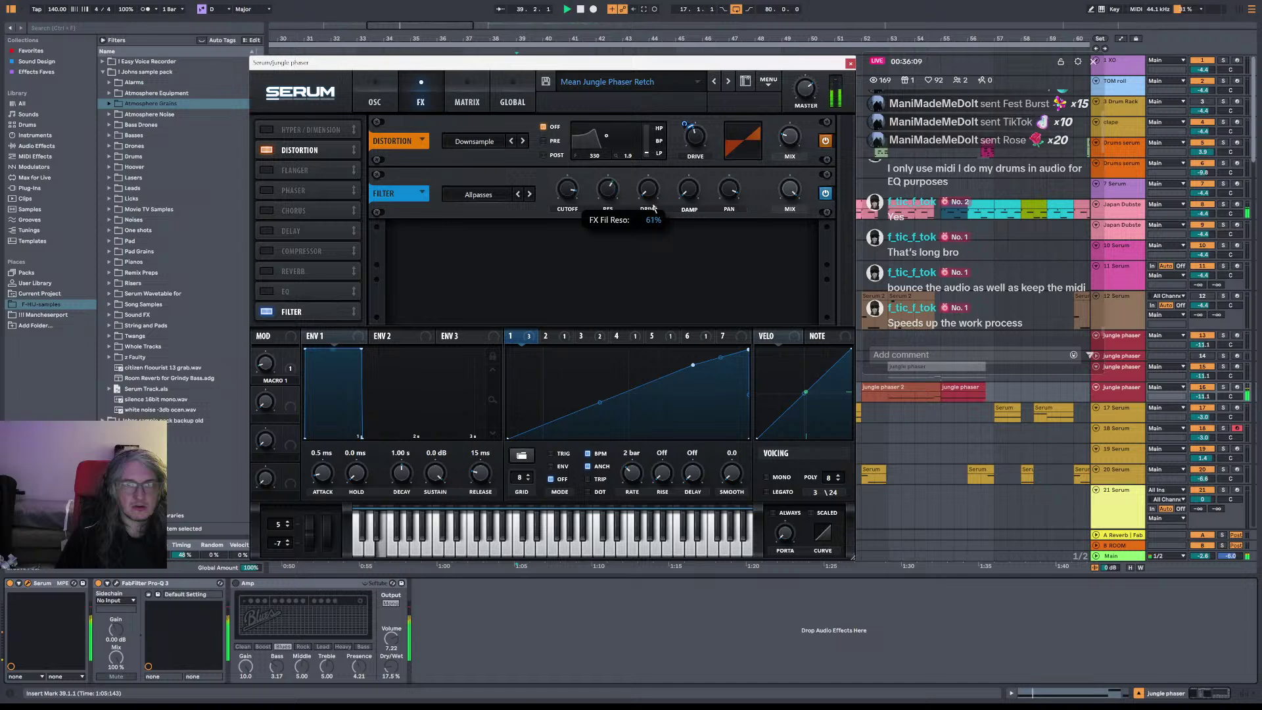
{"action": "mouse_move", "coordinate": [652, 174]}
{"action": "left_click_drag", "start_coordinate": [653, 174], "coordinate": [666, 138]}
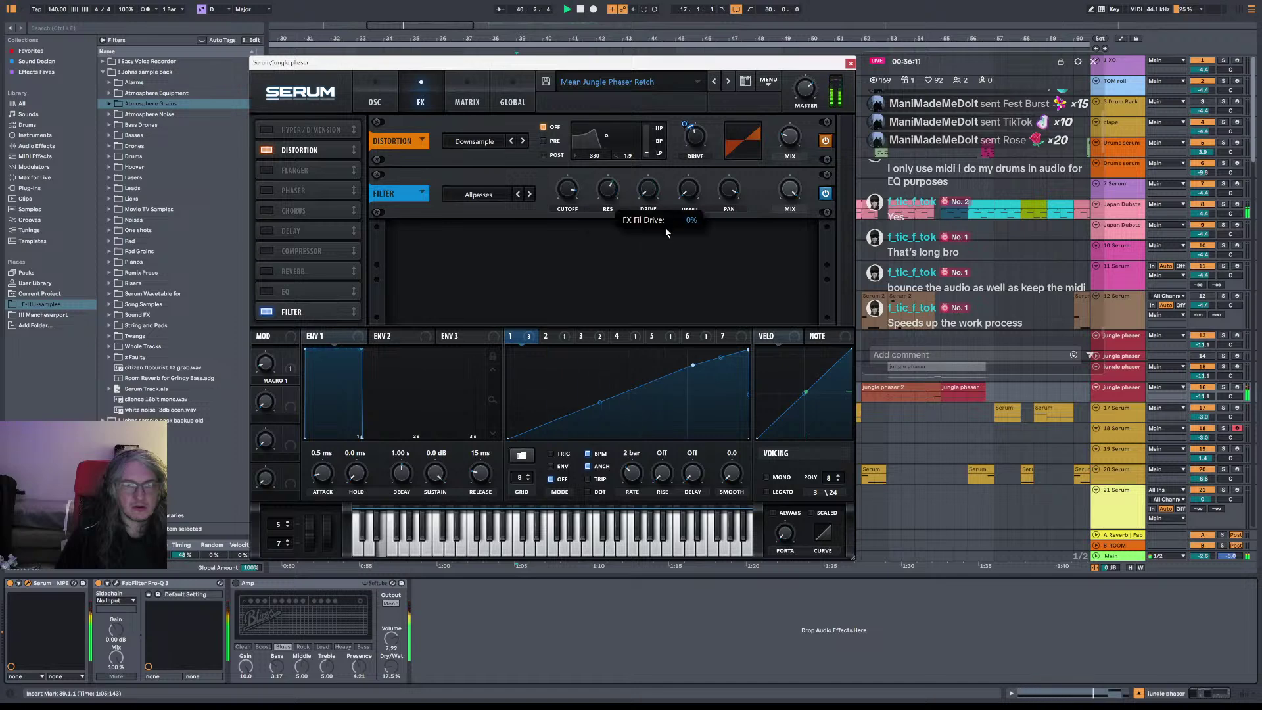
{"action": "left_click_drag", "start_coordinate": [608, 189], "coordinate": [584, 214]}
{"action": "left_click_drag", "start_coordinate": [724, 195], "coordinate": [724, 191]}
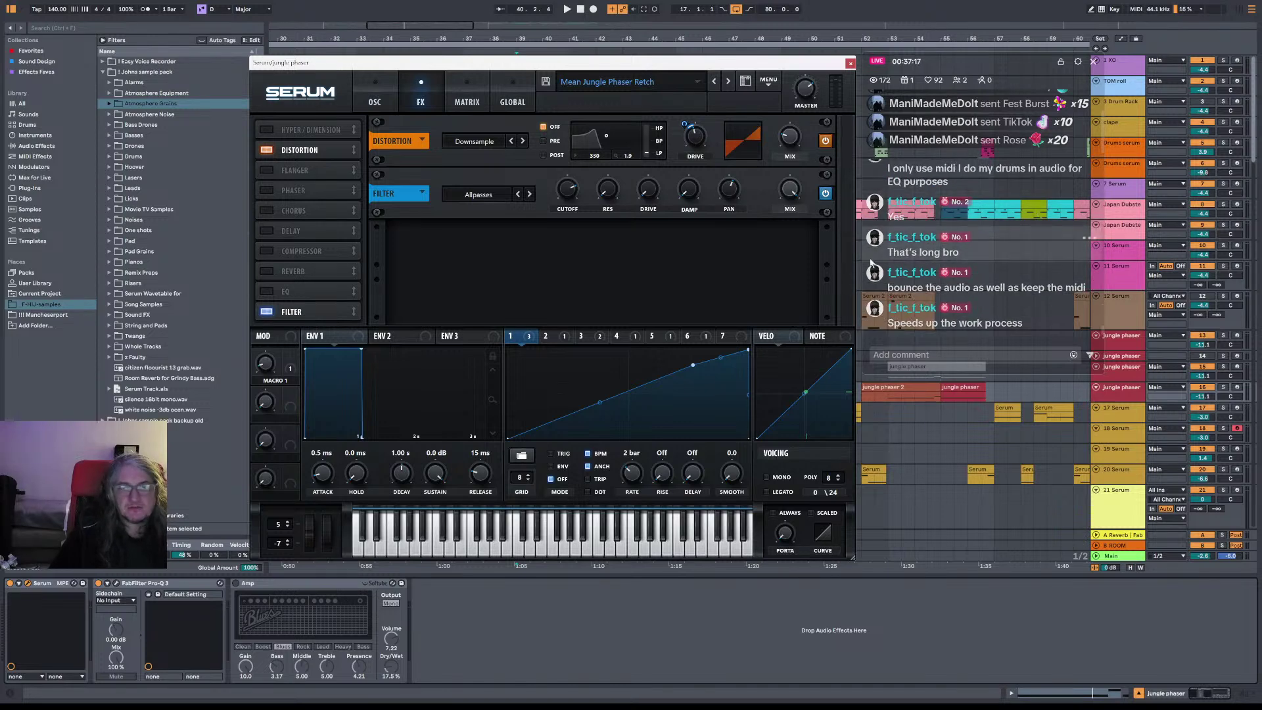
{"action": "key", "text": "space"}
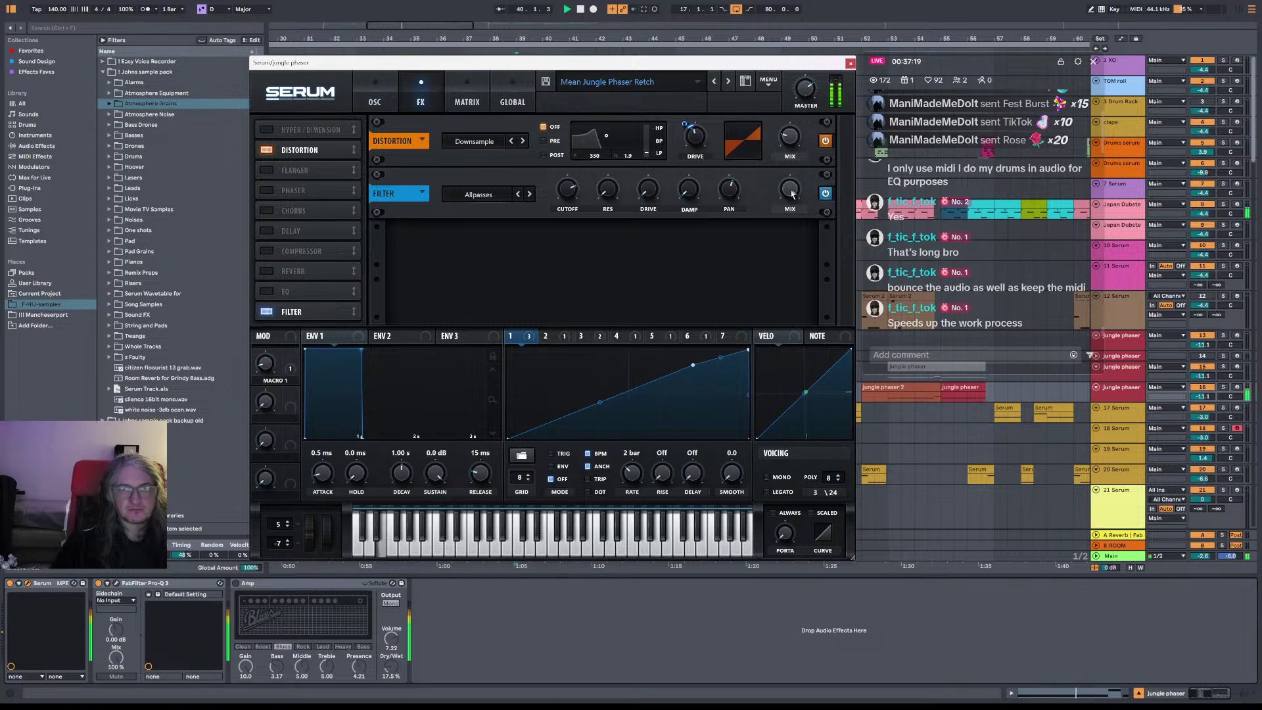
Step: Try the Bandreject filter type, adjusting its resonance and sweeping the cutoff down to 96 Hz
{"action": "left_click", "coordinate": [492, 195]}
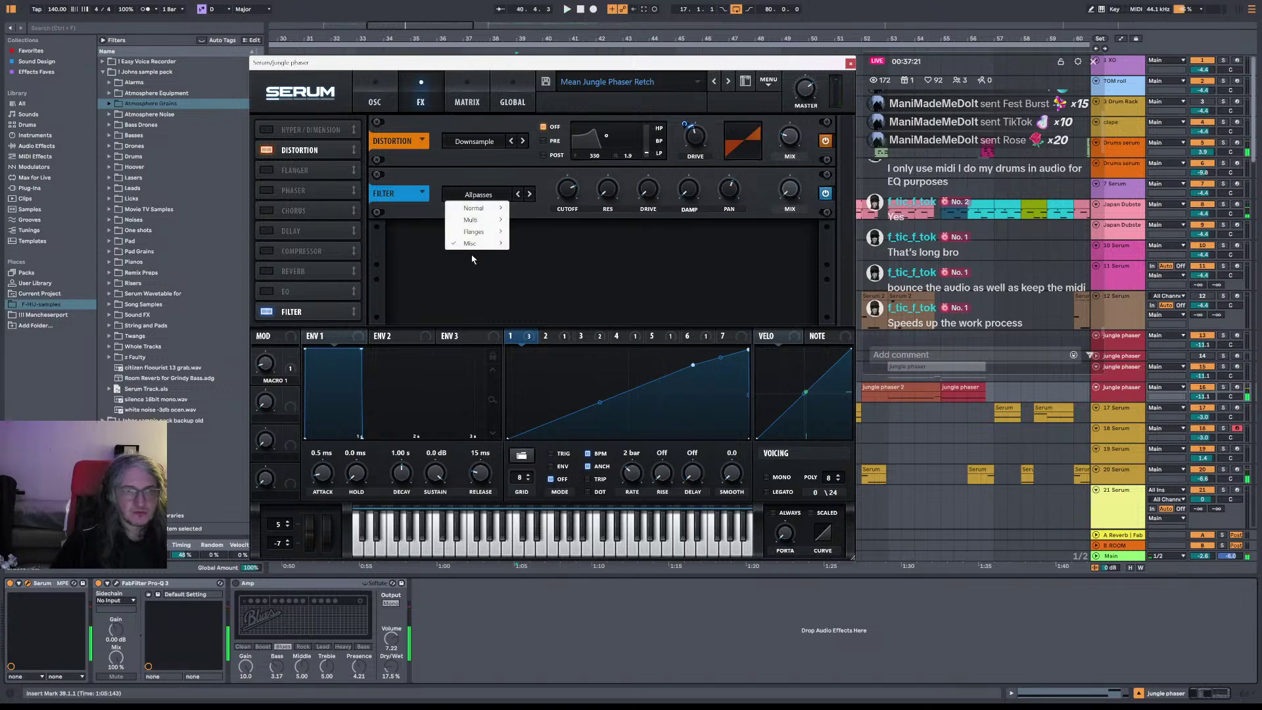
{"action": "mouse_move", "coordinate": [483, 244]}
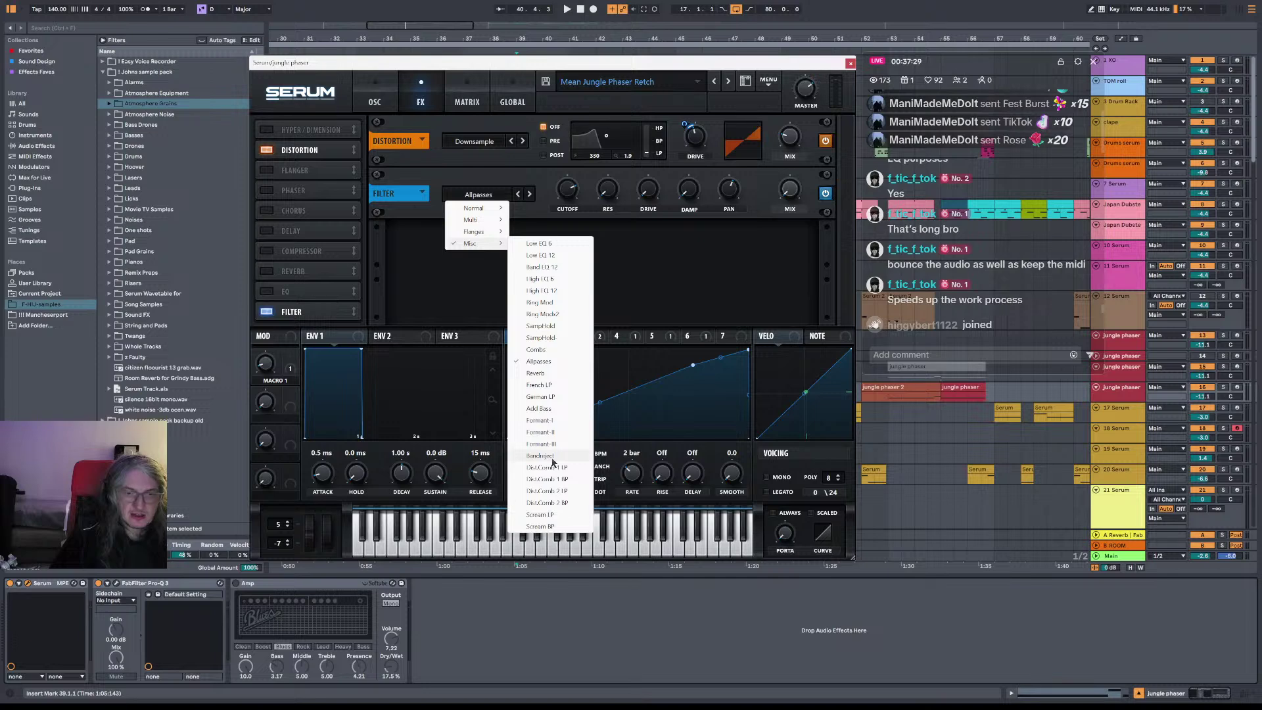
{"action": "left_click", "coordinate": [540, 456]}
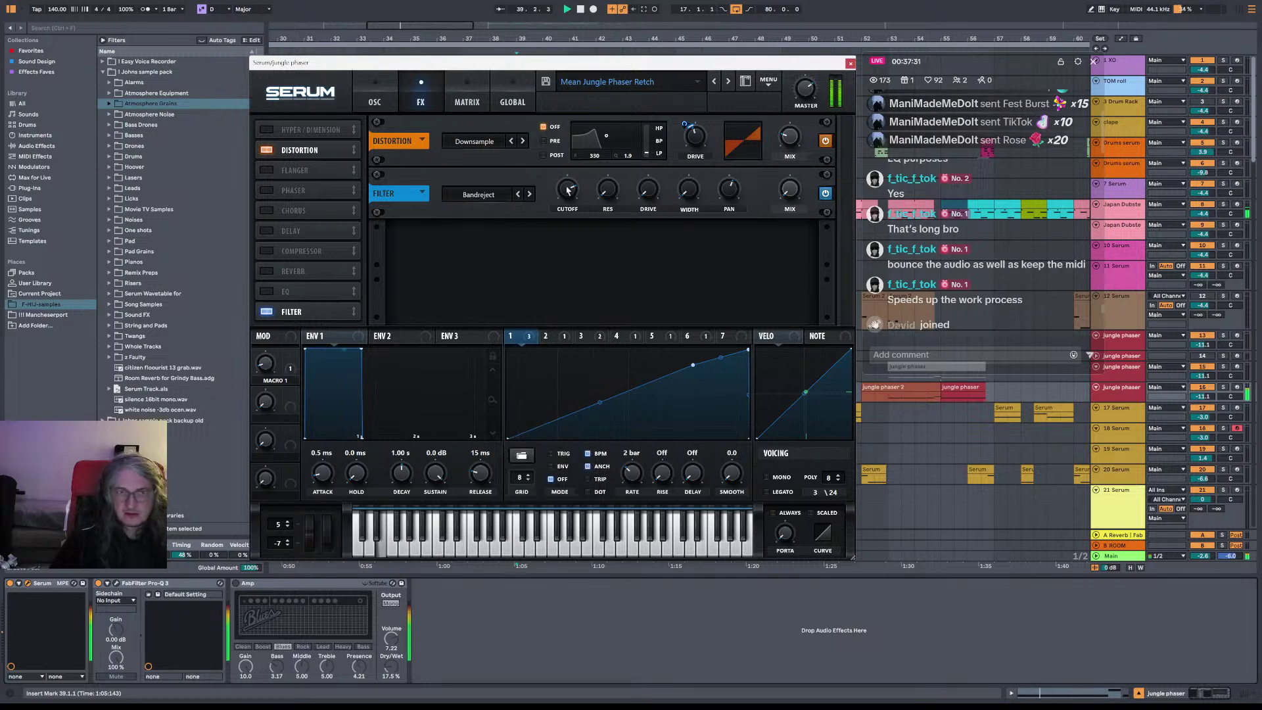
{"action": "mouse_move", "coordinate": [579, 191]}
{"action": "left_mouse_down"}
{"action": "mouse_move", "coordinate": [579, 219]}
{"action": "mouse_move", "coordinate": [595, 177]}
{"action": "mouse_move", "coordinate": [587, 222]}
{"action": "mouse_move", "coordinate": [566, 216]}
{"action": "mouse_move", "coordinate": [565, 248]}
{"action": "mouse_move", "coordinate": [566, 217]}
{"action": "mouse_move", "coordinate": [591, 221]}
{"action": "mouse_move", "coordinate": [556, 259]}
{"action": "mouse_move", "coordinate": [578, 151]}
{"action": "mouse_move", "coordinate": [574, 182]}
{"action": "left_mouse_up"}
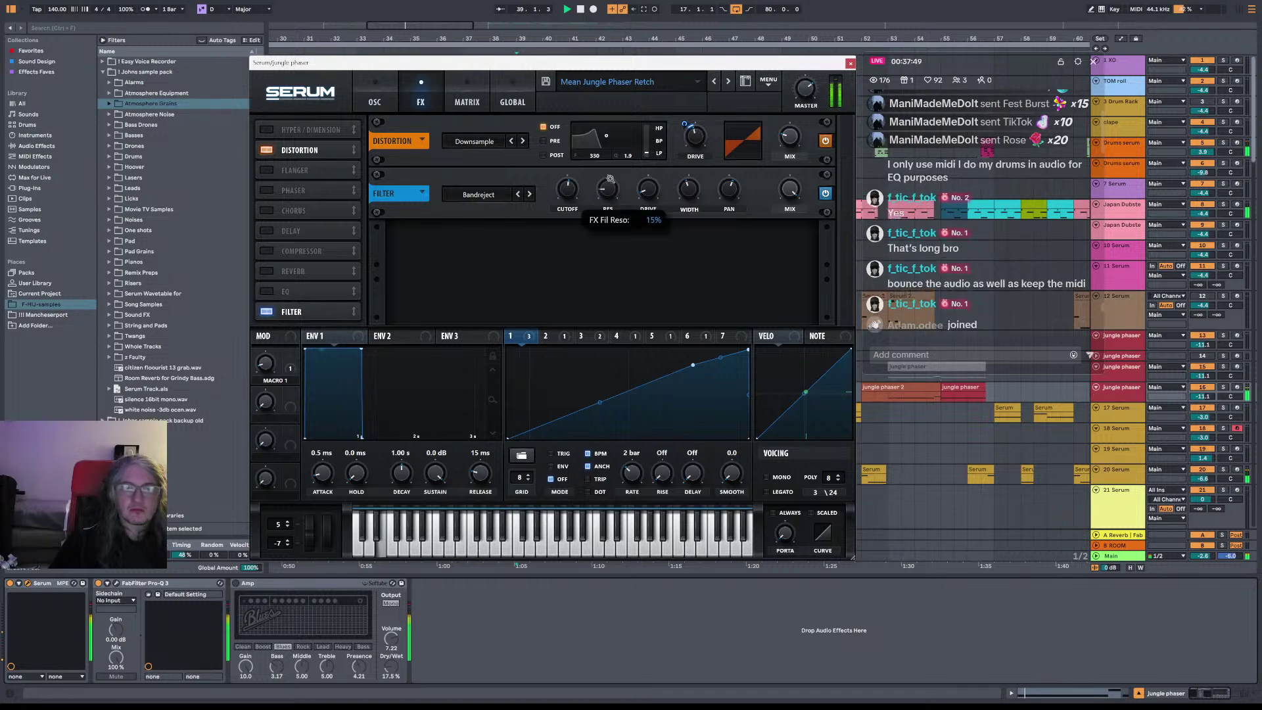
{"action": "left_click_drag", "start_coordinate": [568, 189], "coordinate": [599, 232]}
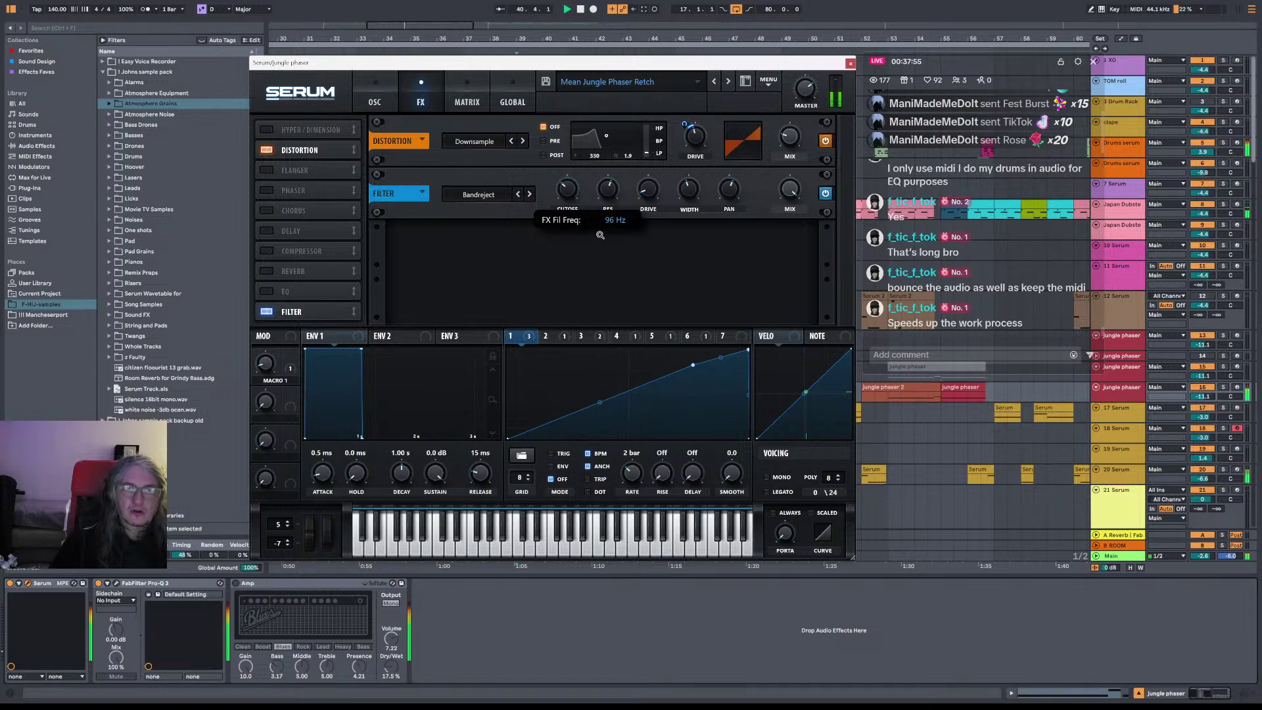
Step: Try the Dist.Comb 1 LP filter type and adjust its cutoff
{"action": "left_click", "coordinate": [505, 198]}
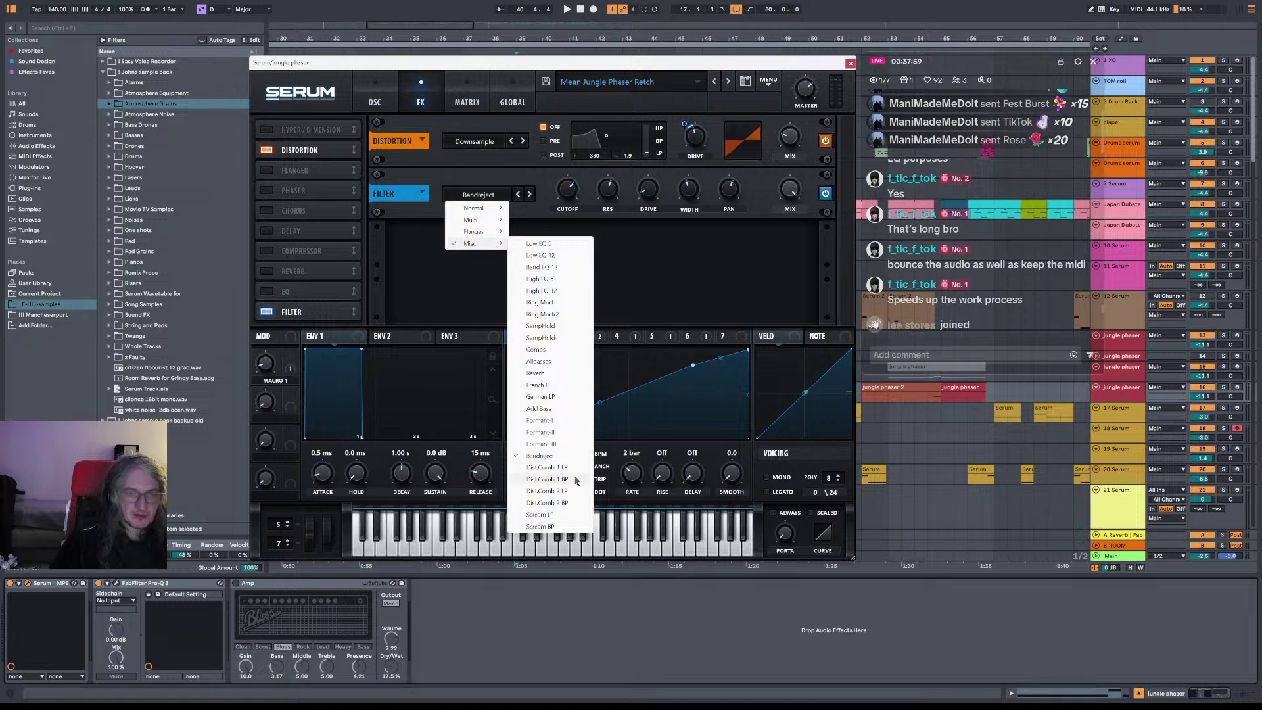
{"action": "left_click", "coordinate": [548, 467]}
{"action": "left_click_drag", "start_coordinate": [568, 189], "coordinate": [576, 176]}
{"action": "left_click", "coordinate": [499, 196]}
{"action": "mouse_move", "coordinate": [498, 245]}
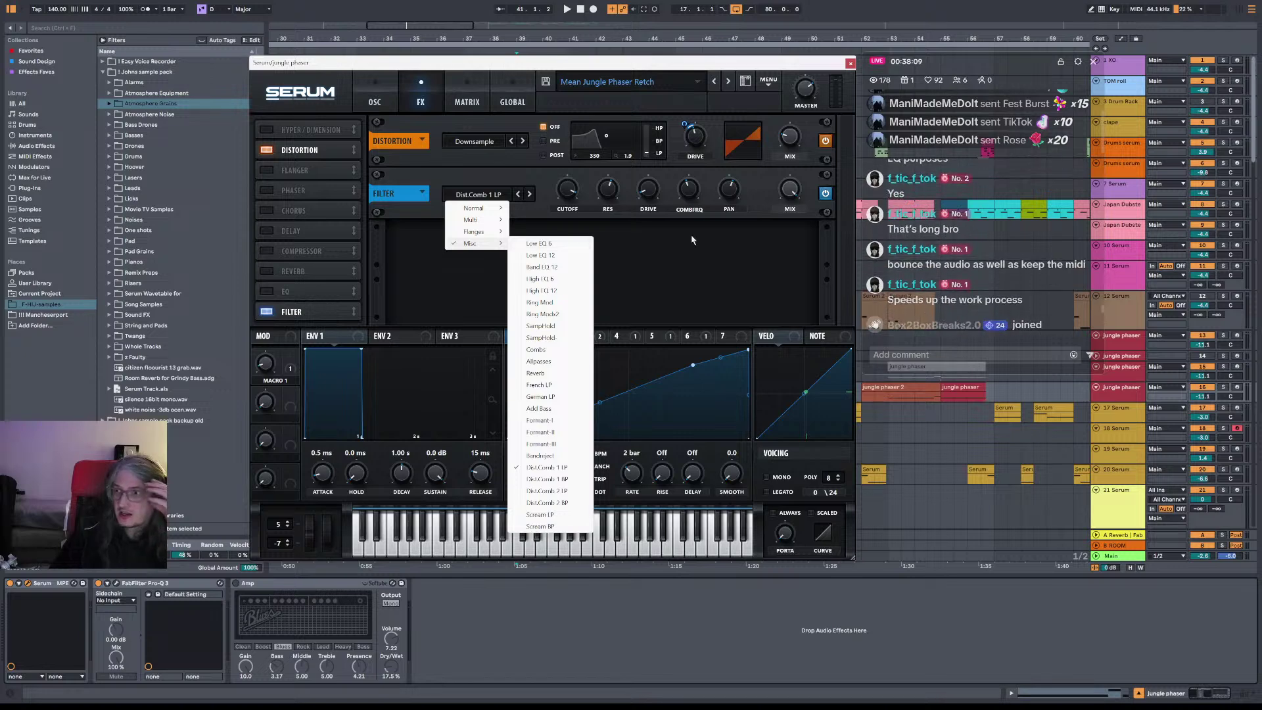
{"action": "left_click", "coordinate": [734, 251]}
{"action": "left_click", "coordinate": [478, 195]}
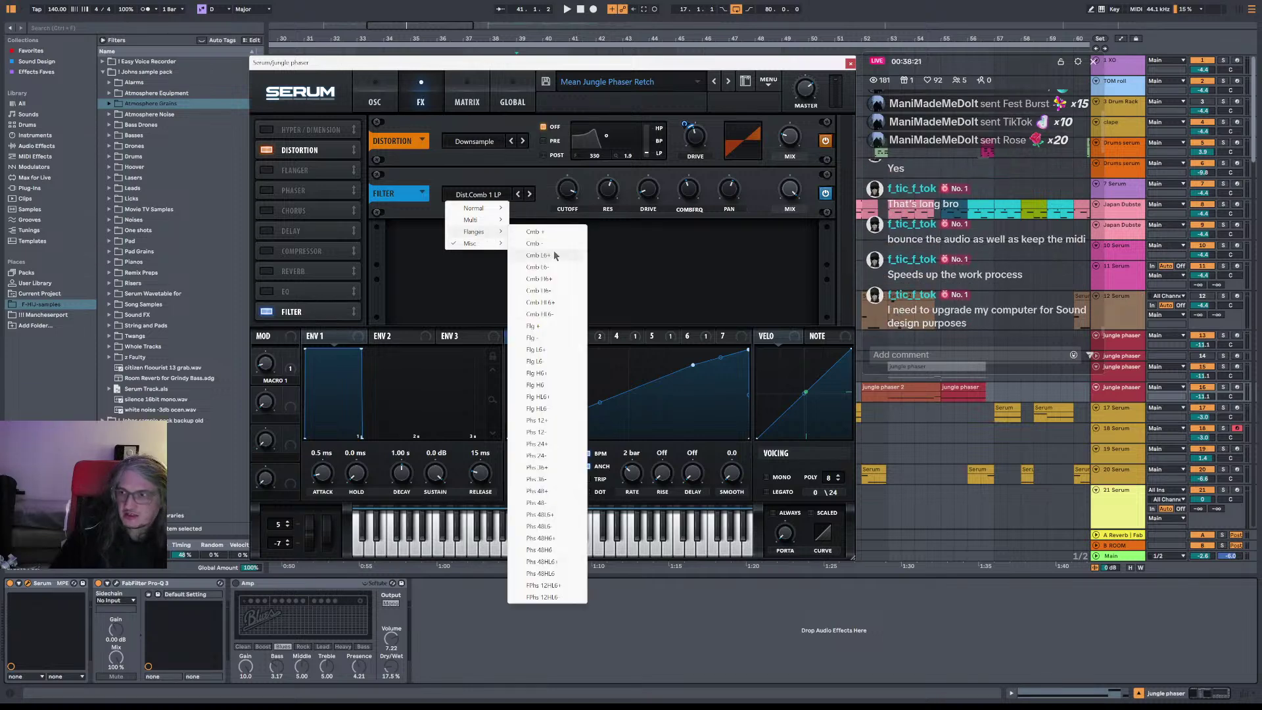
{"action": "left_click", "coordinate": [966, 322]}
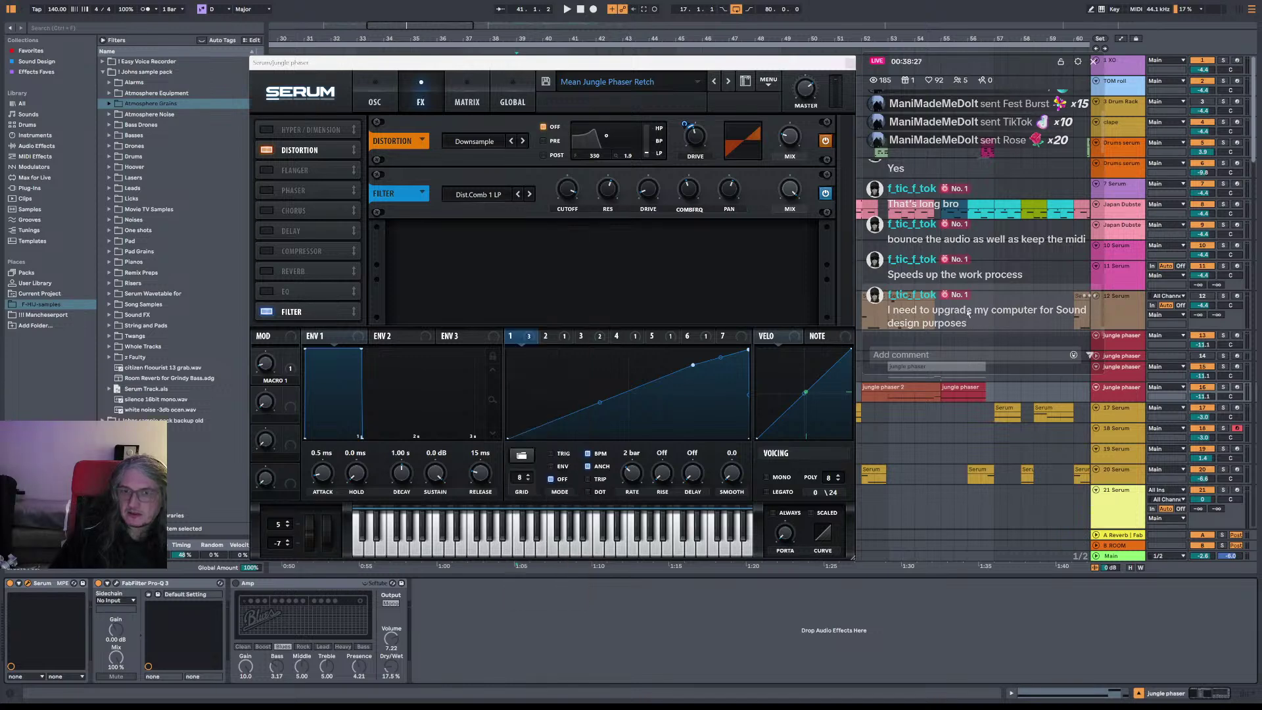
{"action": "scroll", "coordinate": [967, 314], "scroll_direction": "up", "scroll_amount": 2}
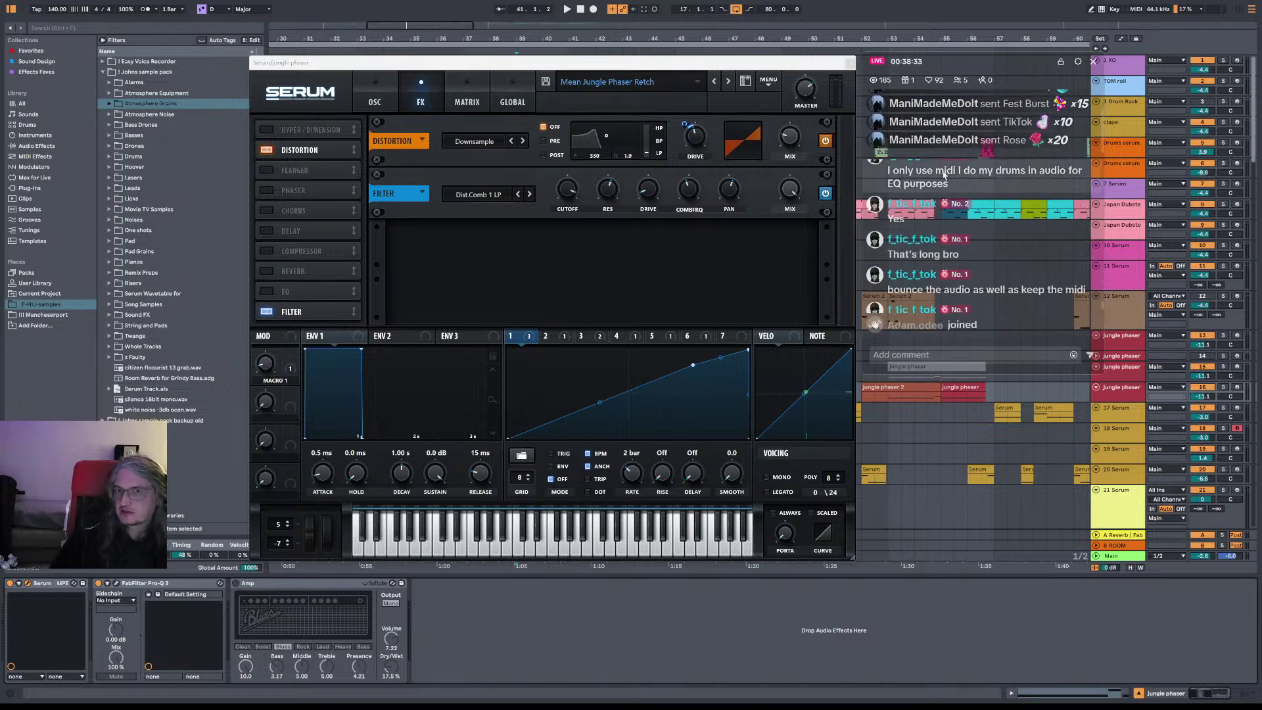
{"action": "scroll", "coordinate": [970, 203], "scroll_direction": "down", "scroll_amount": 2}
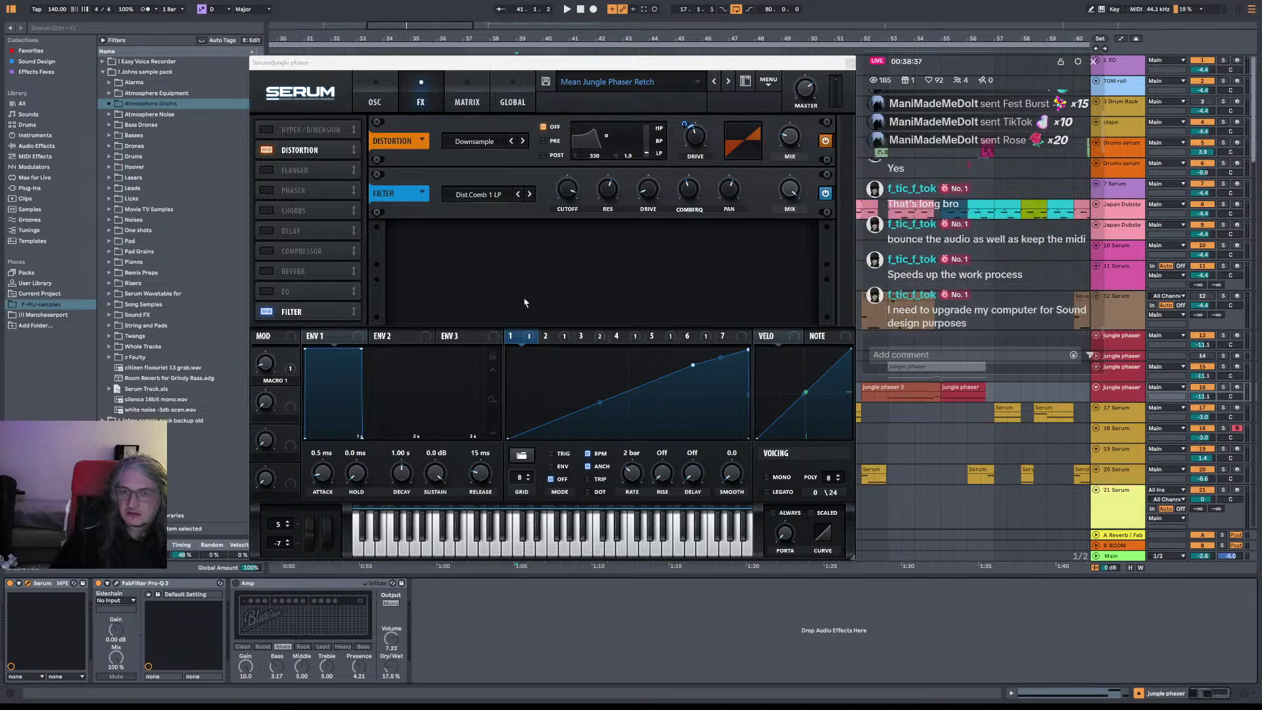
Step: Change the effects filter type to Notch 12 and audition it on the jungle phaser
{"action": "key", "text": "space"}
{"action": "left_click", "coordinate": [492, 195]}
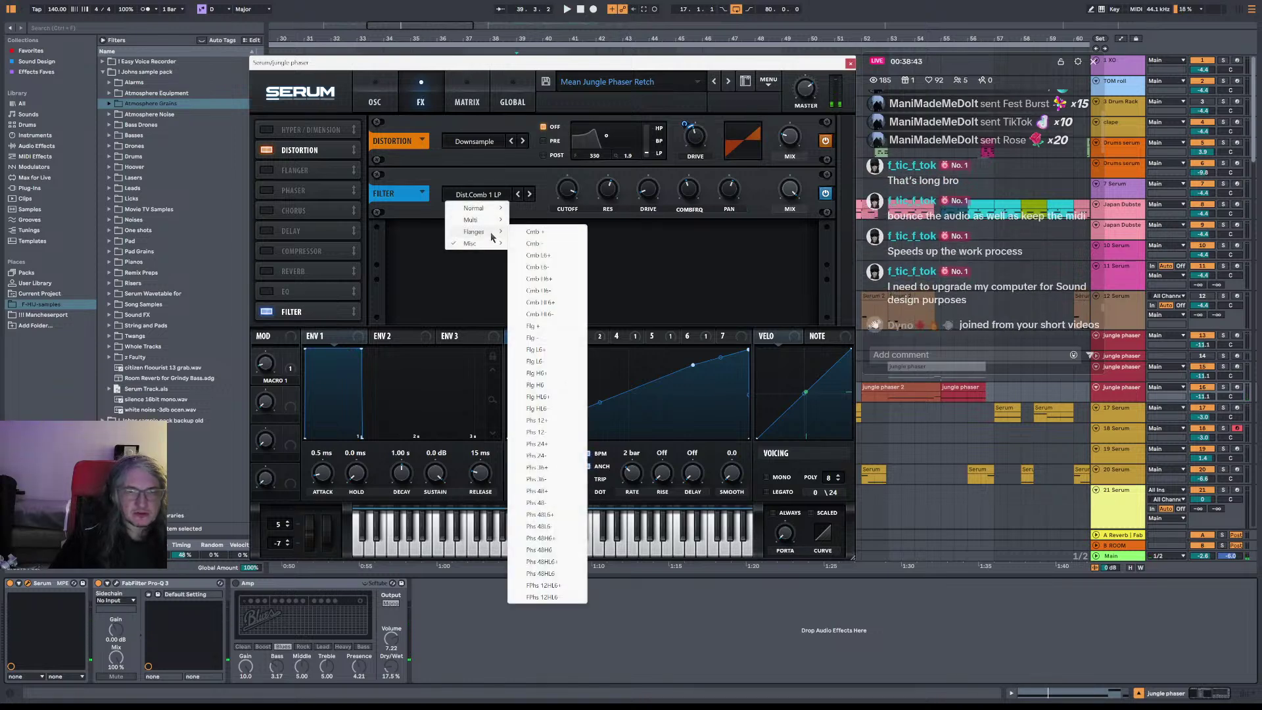
{"action": "left_click", "coordinate": [490, 233]}
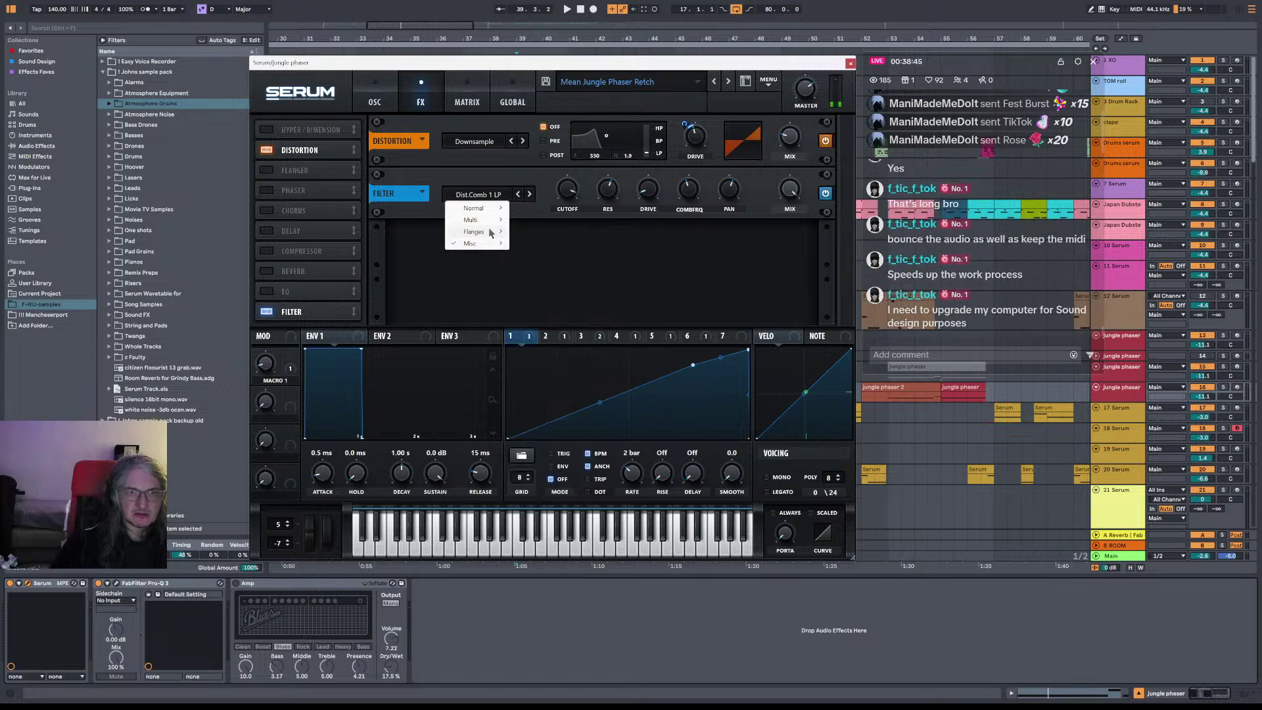
{"action": "mouse_move", "coordinate": [489, 232]}
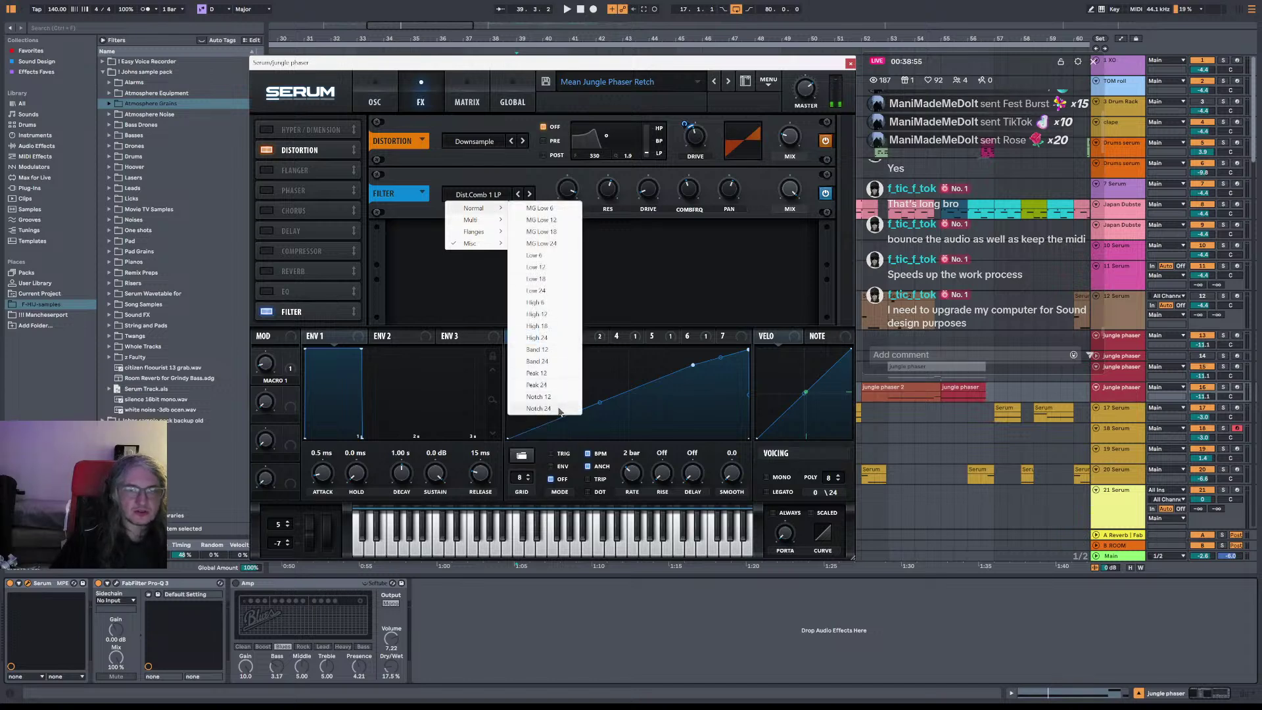
{"action": "left_click", "coordinate": [559, 409]}
{"action": "key", "text": "space"}
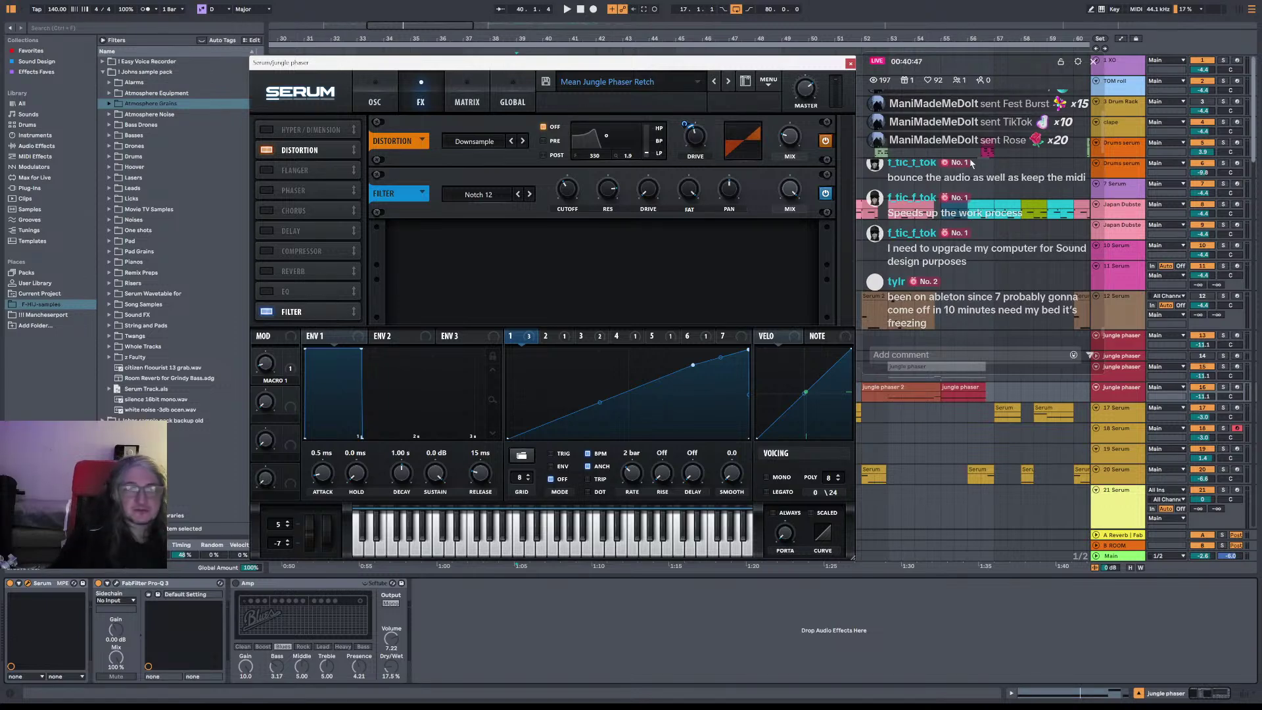
Step: Bypass the Notch 12 filter, play the jungle phaser without it, and close the Serum window
{"action": "left_click", "coordinate": [826, 193]}
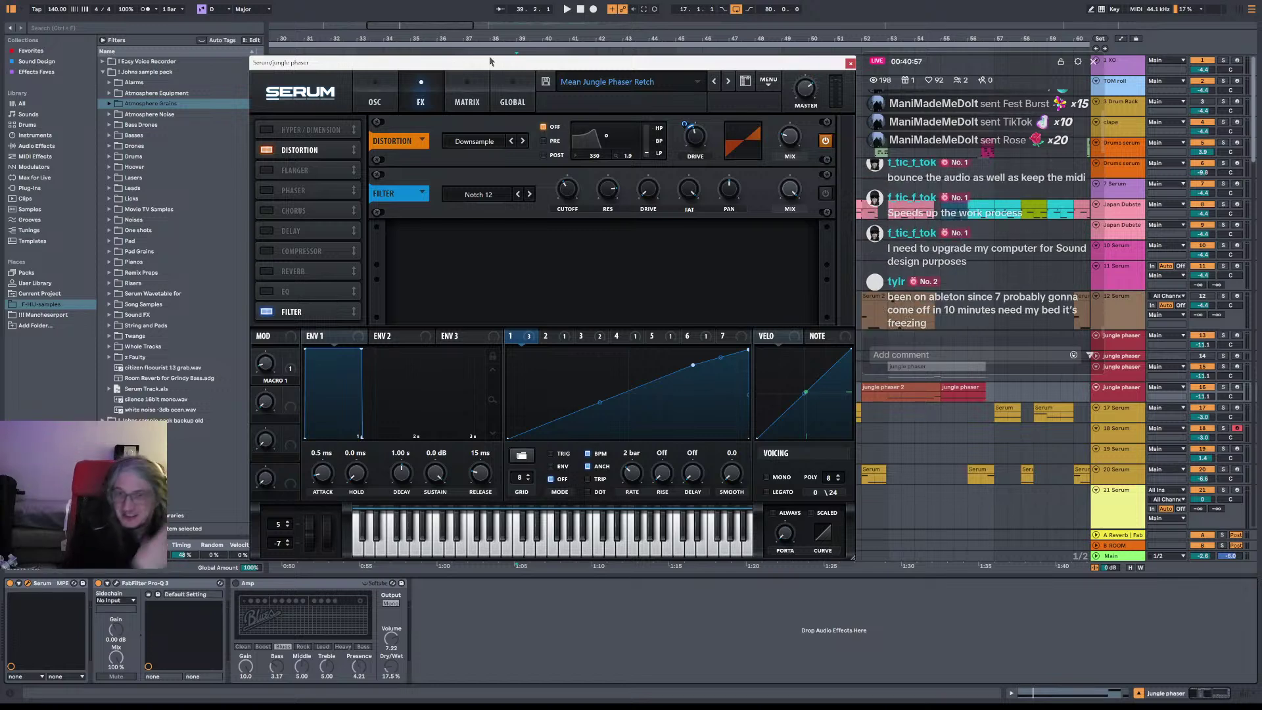
{"action": "key", "text": "space"}
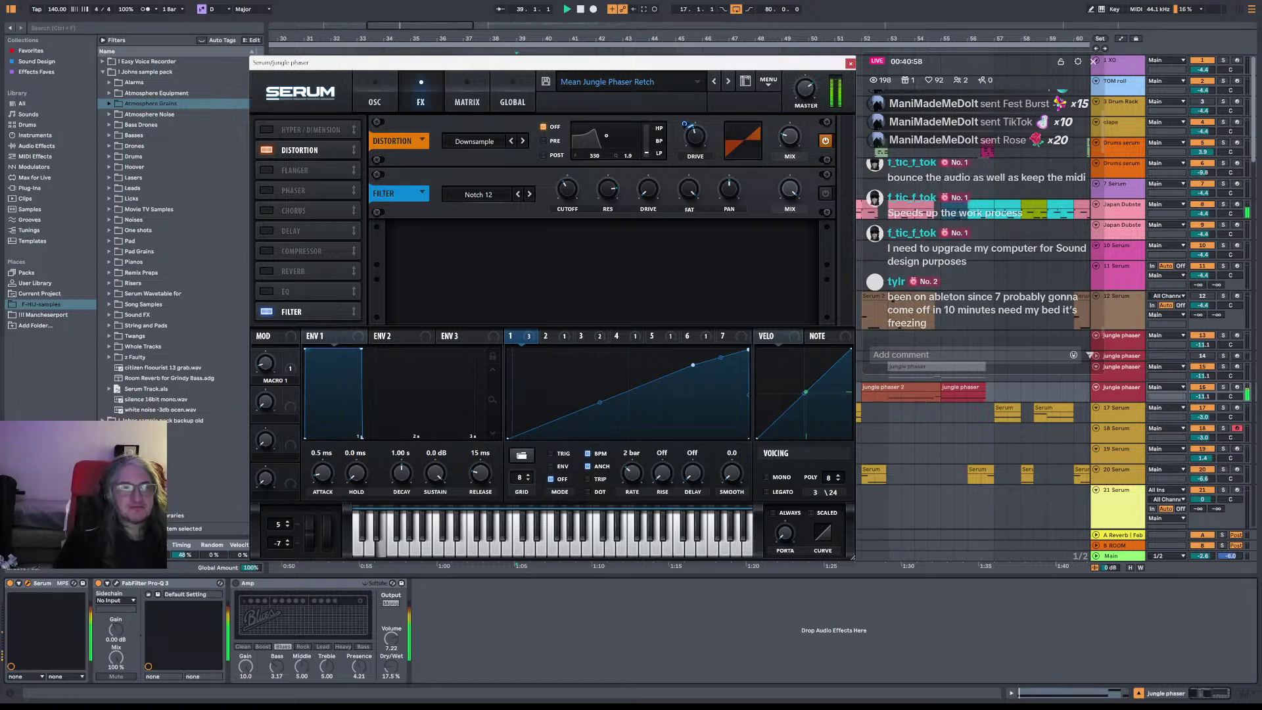
{"action": "left_click", "coordinate": [850, 63]}
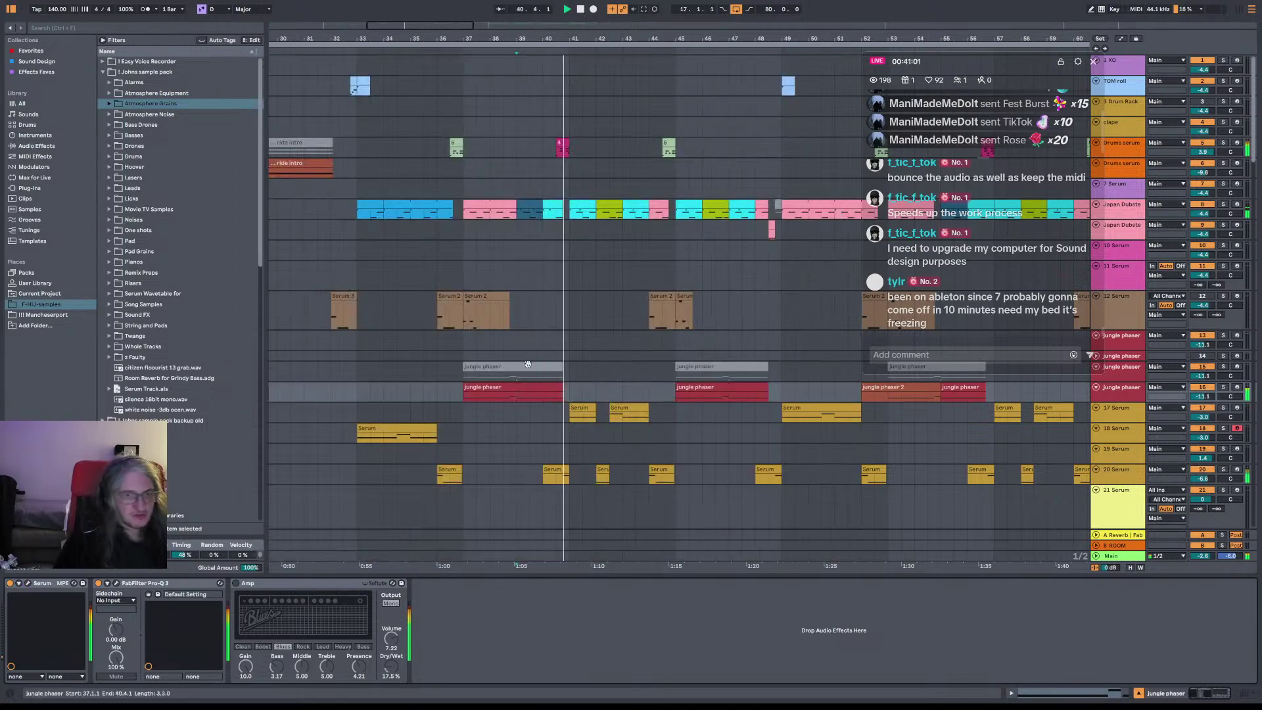
Step: Audition the arrangement from bar 37 and again from bar 33 on the lower jungle phaser track
{"action": "left_click", "coordinate": [466, 399]}
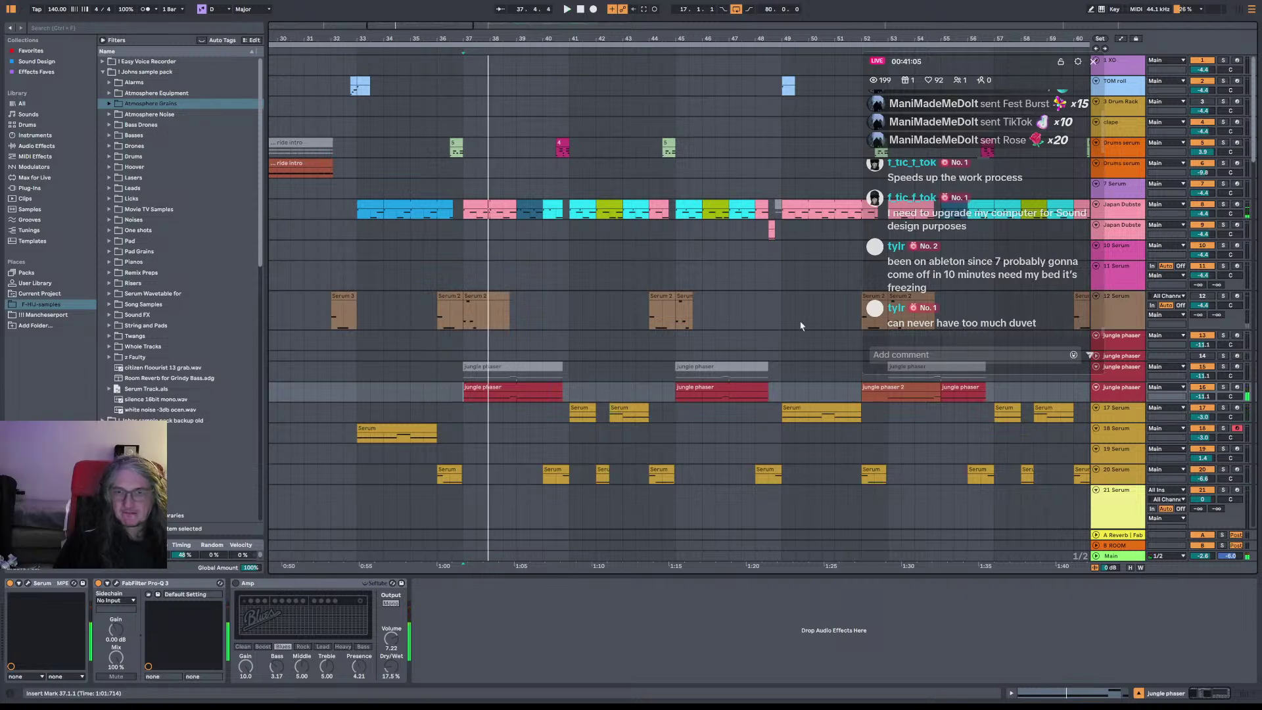
{"action": "left_click", "coordinate": [360, 395]}
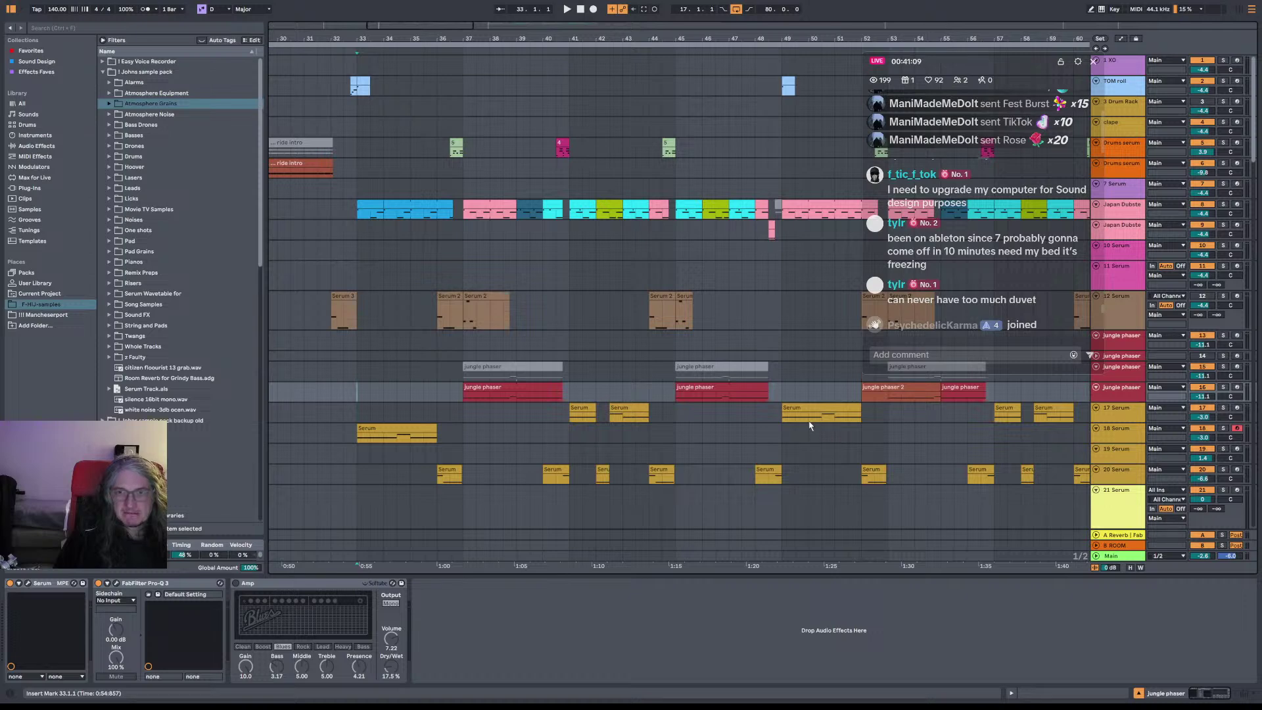
{"action": "key", "text": "space"}
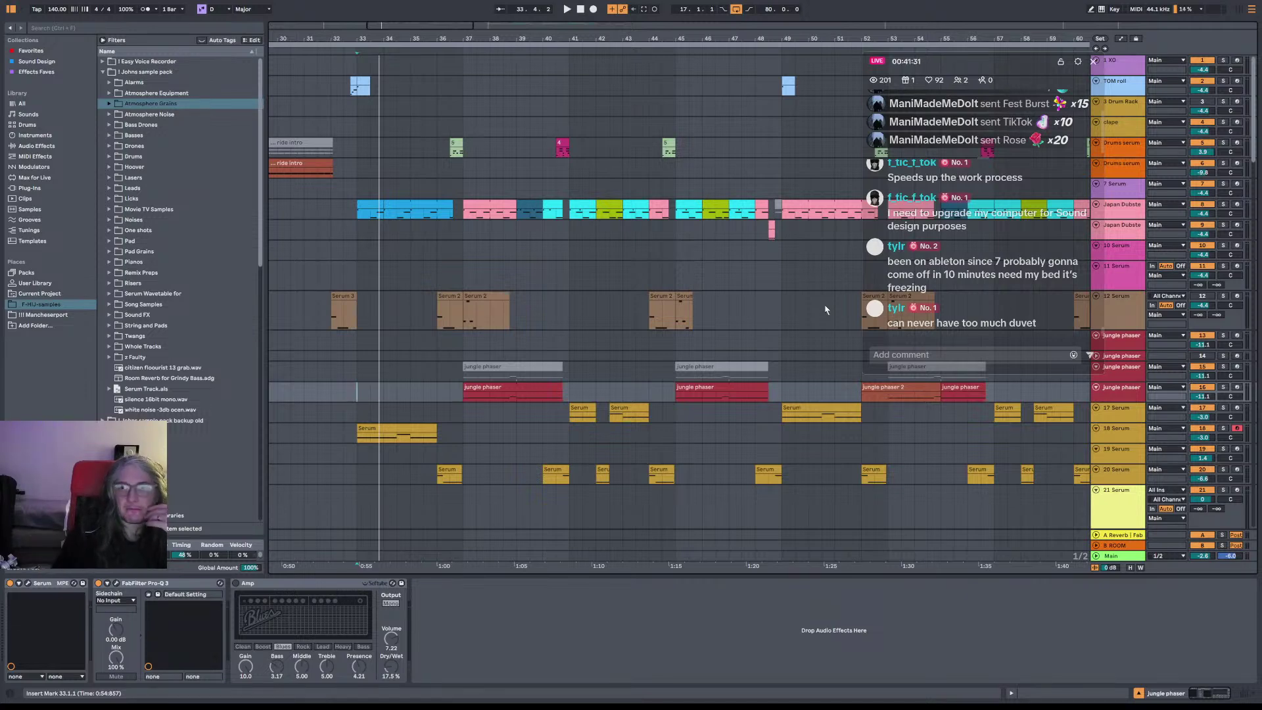
{"action": "key", "text": "space"}
Step: Select the 12 Serum track at bar 32, audition from there, and bring the earlier intro bars into view
{"action": "left_click", "coordinate": [330, 395]}
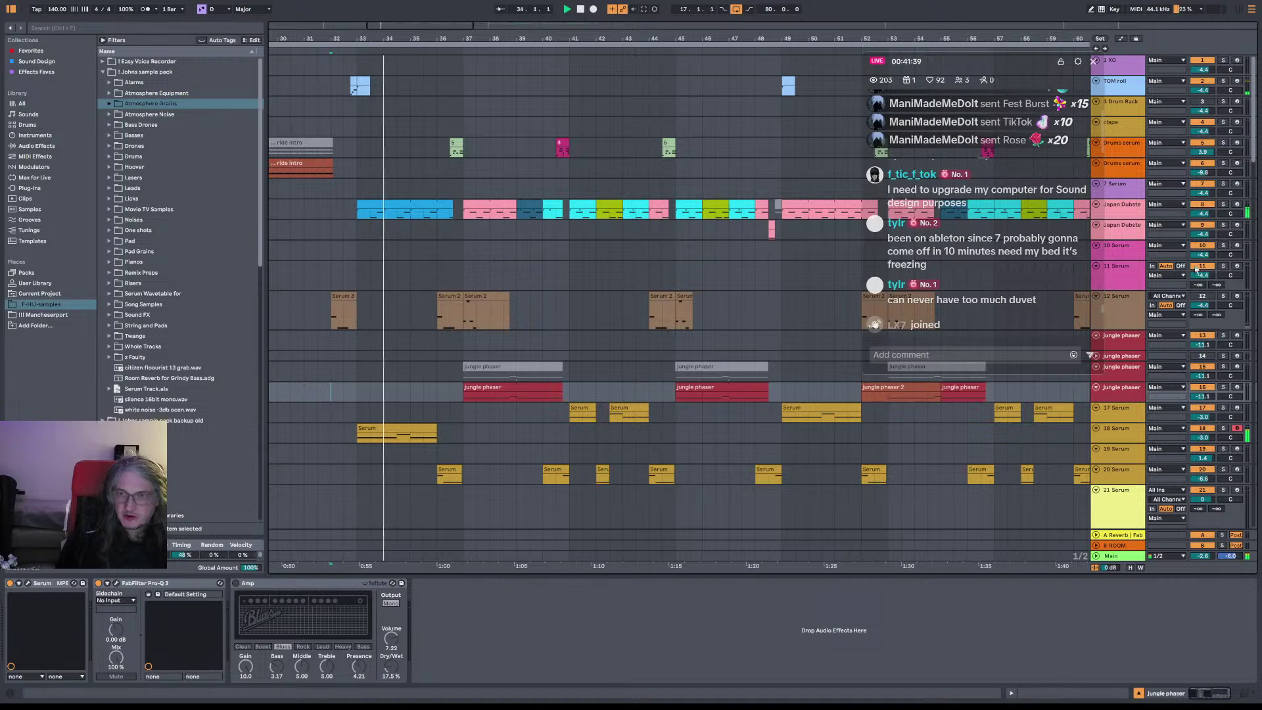
{"action": "left_click", "coordinate": [340, 316]}
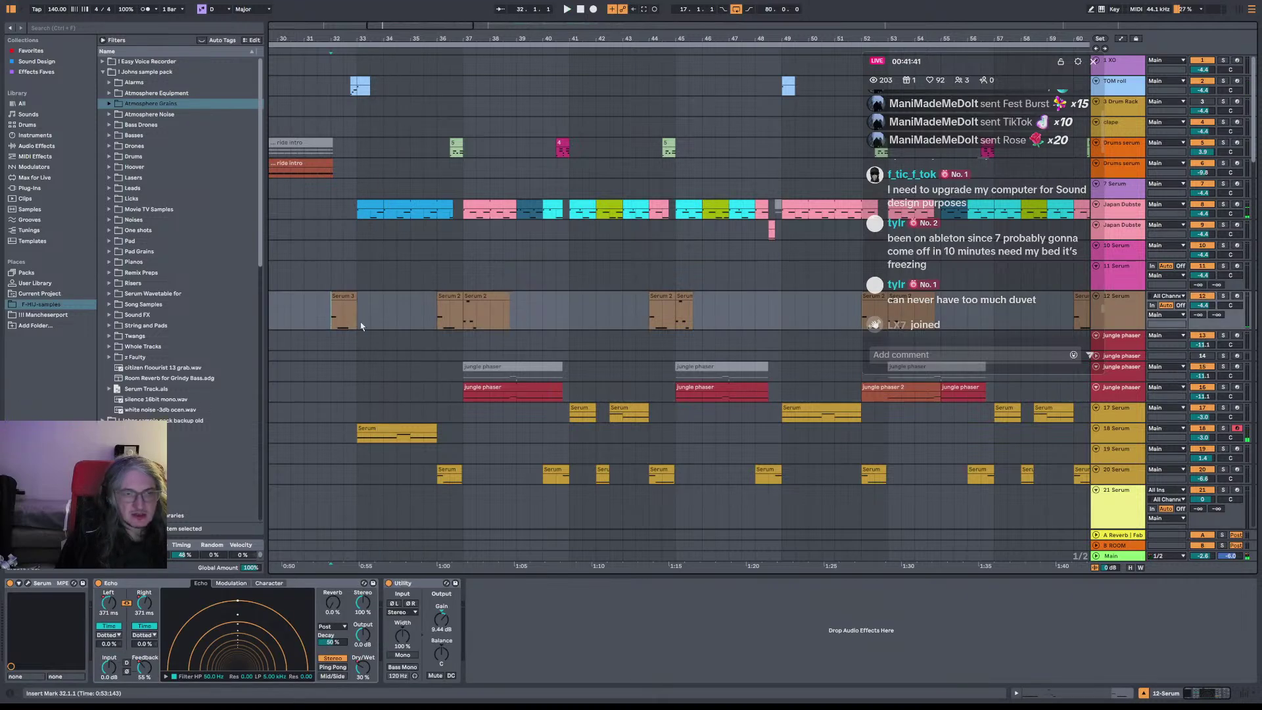
{"action": "key", "text": "space"}
{"action": "key", "text": "space"}
{"action": "left_click_drag", "start_coordinate": [404, 38], "coordinate": [529, 27]}
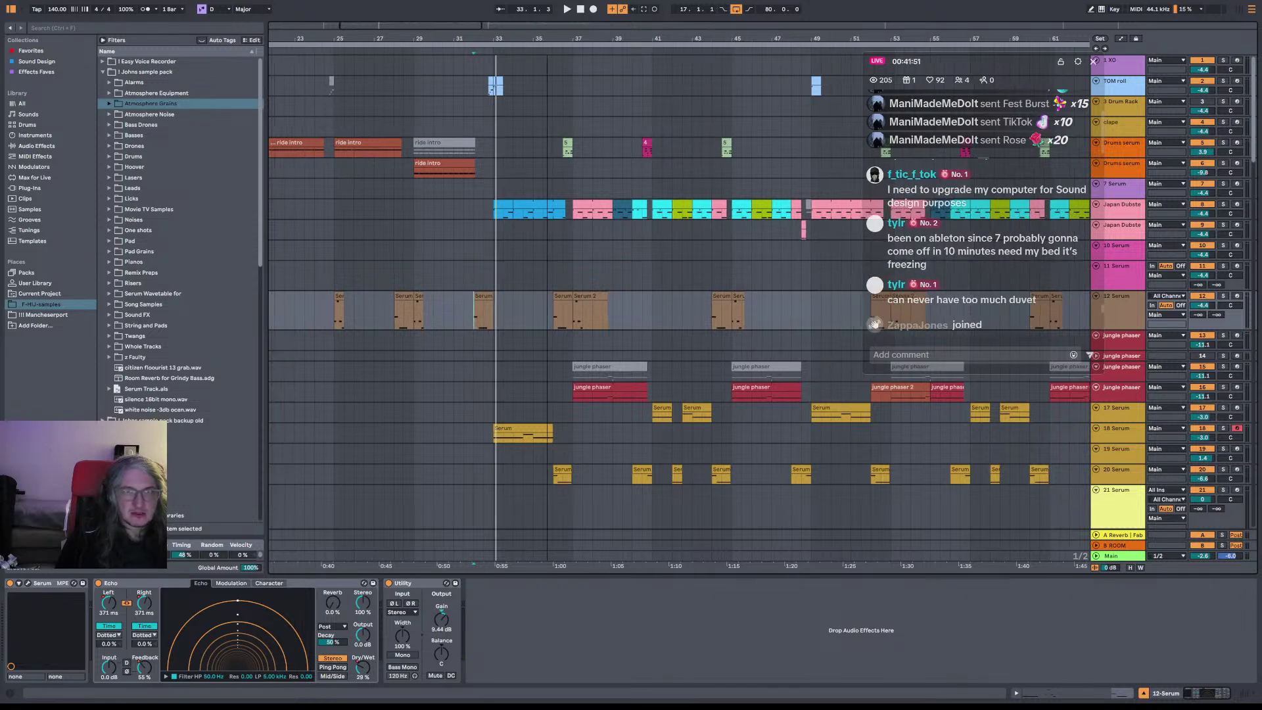
{"action": "left_click_drag", "start_coordinate": [542, 36], "coordinate": [591, 28]}
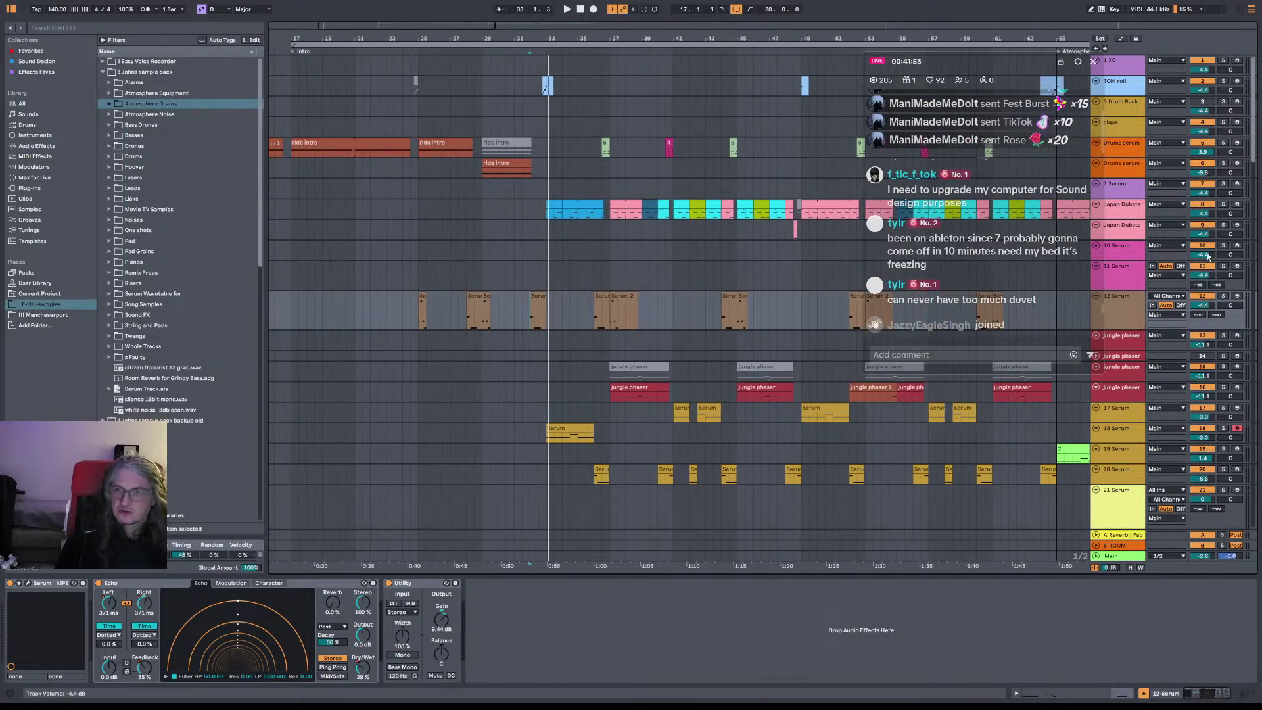
Step: Arm the 10 Serum, 11 Serum and clape tracks in turn to audition their sounds
{"action": "left_click", "coordinate": [1239, 252]}
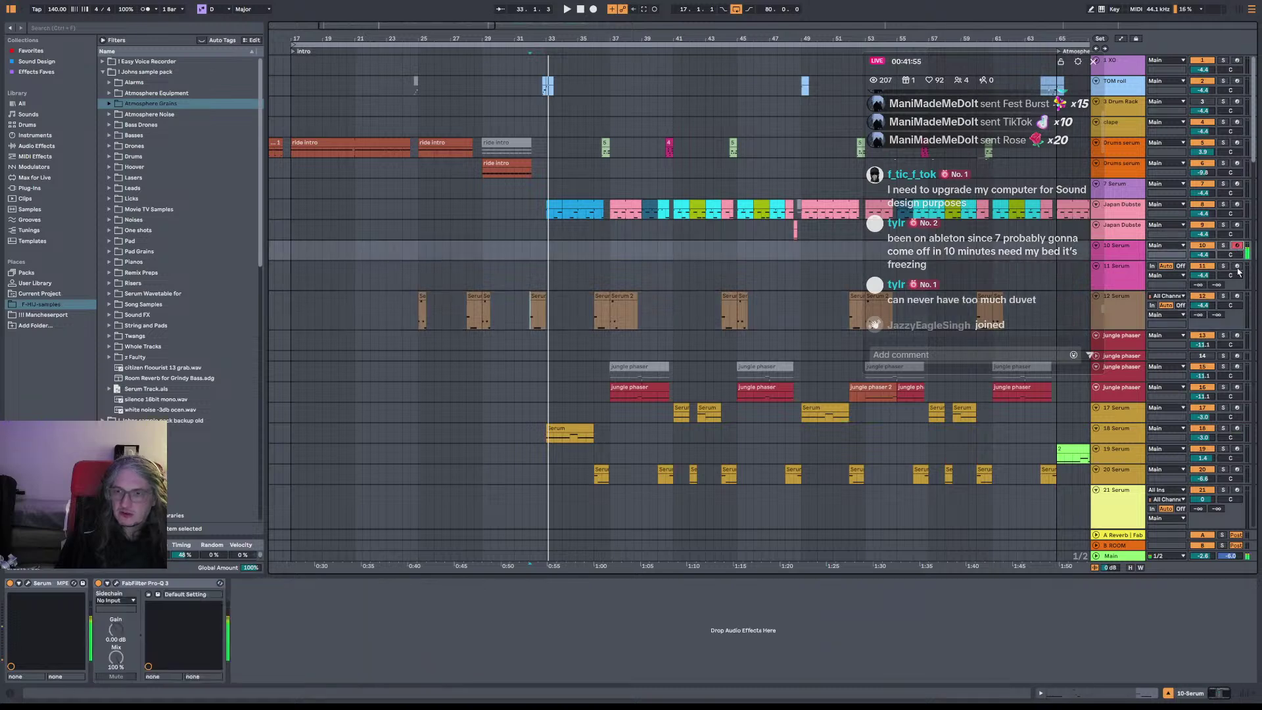
{"action": "left_click", "coordinate": [1238, 267]}
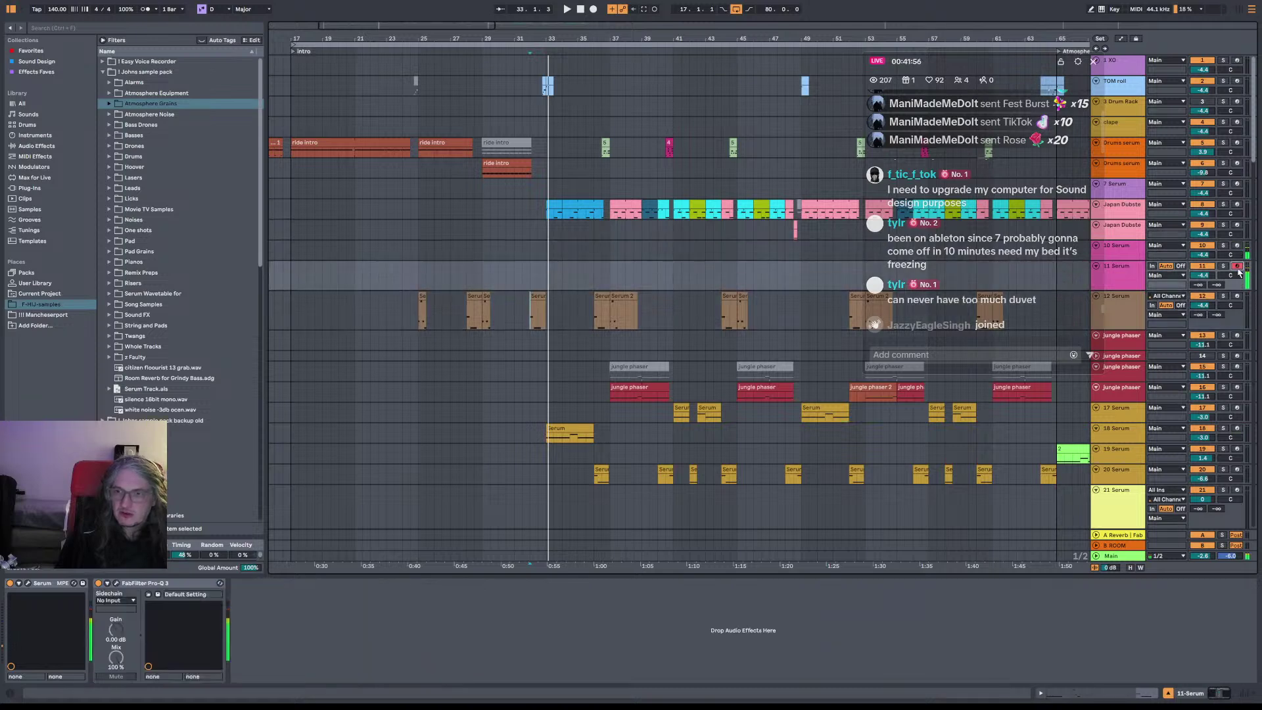
{"action": "left_click", "coordinate": [1237, 122]}
Step: Arm the String & Pad group's tracks one by one, from Cosmic Summer through over notes, and audition each sound
{"action": "scroll", "coordinate": [1241, 309], "scroll_direction": "down", "scroll_amount": 10}
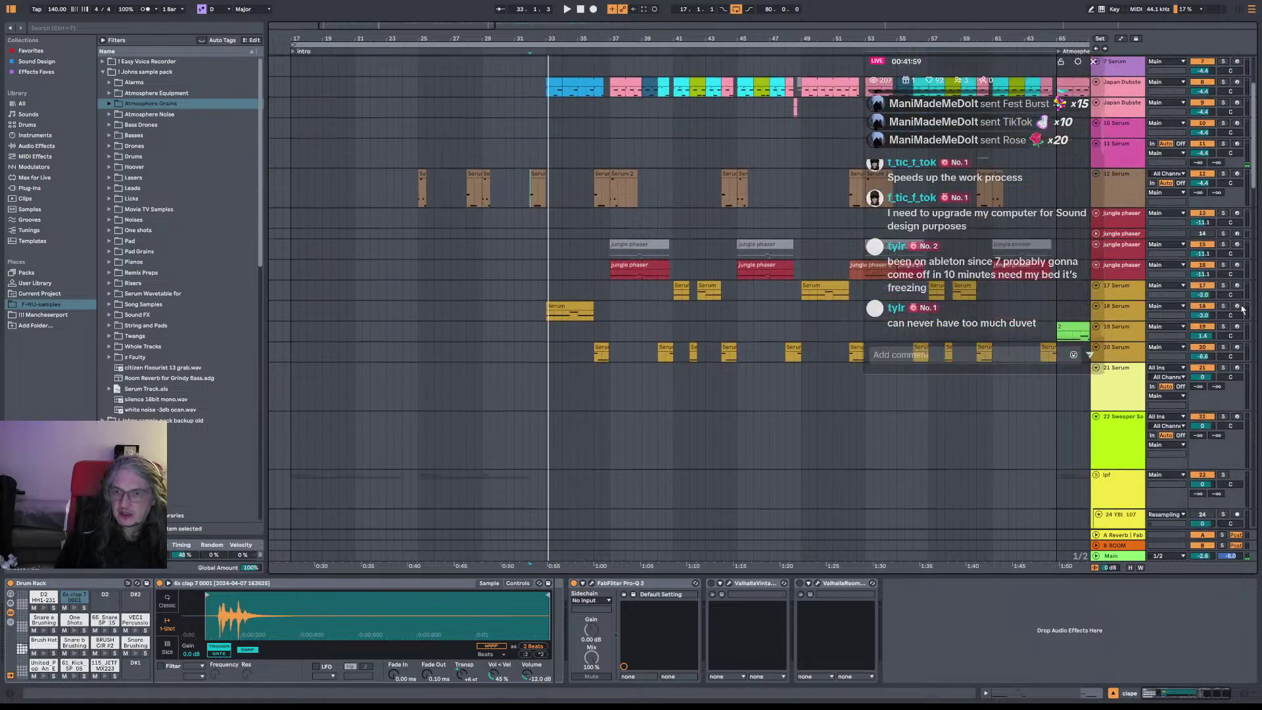
{"action": "scroll", "coordinate": [1241, 417], "scroll_direction": "down", "scroll_amount": 7}
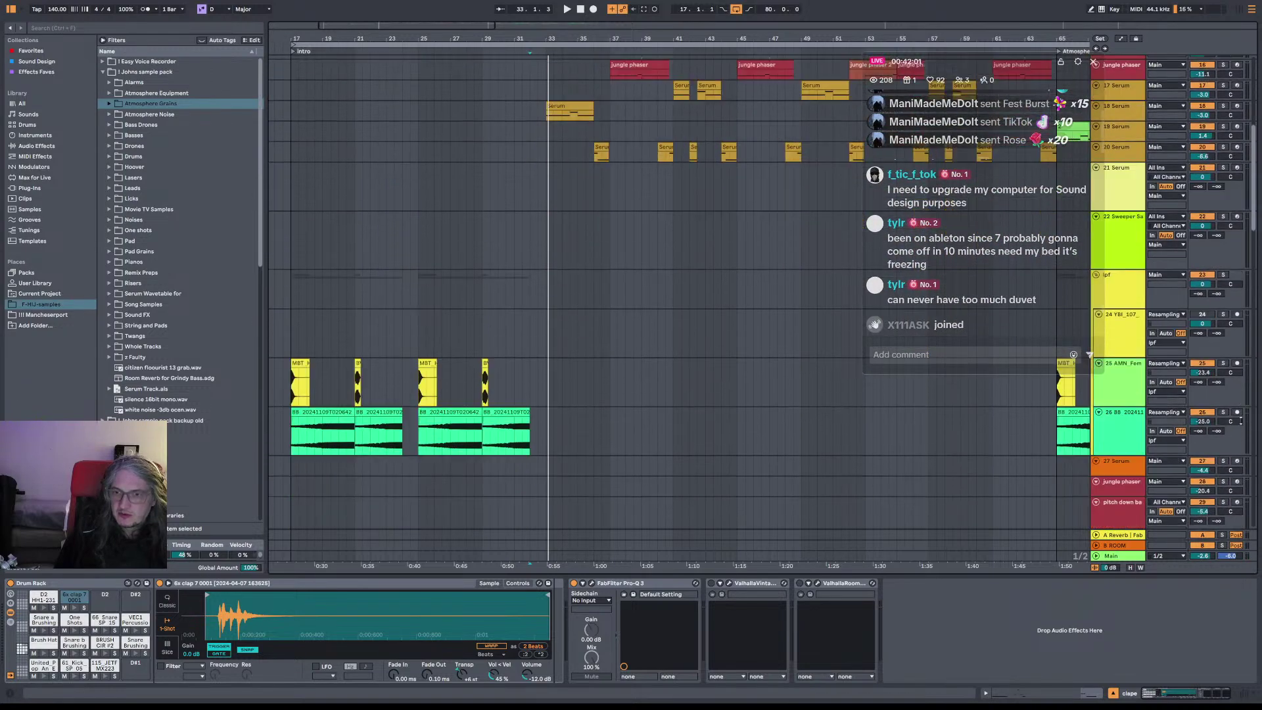
{"action": "scroll", "coordinate": [1188, 475], "scroll_direction": "down", "scroll_amount": 12}
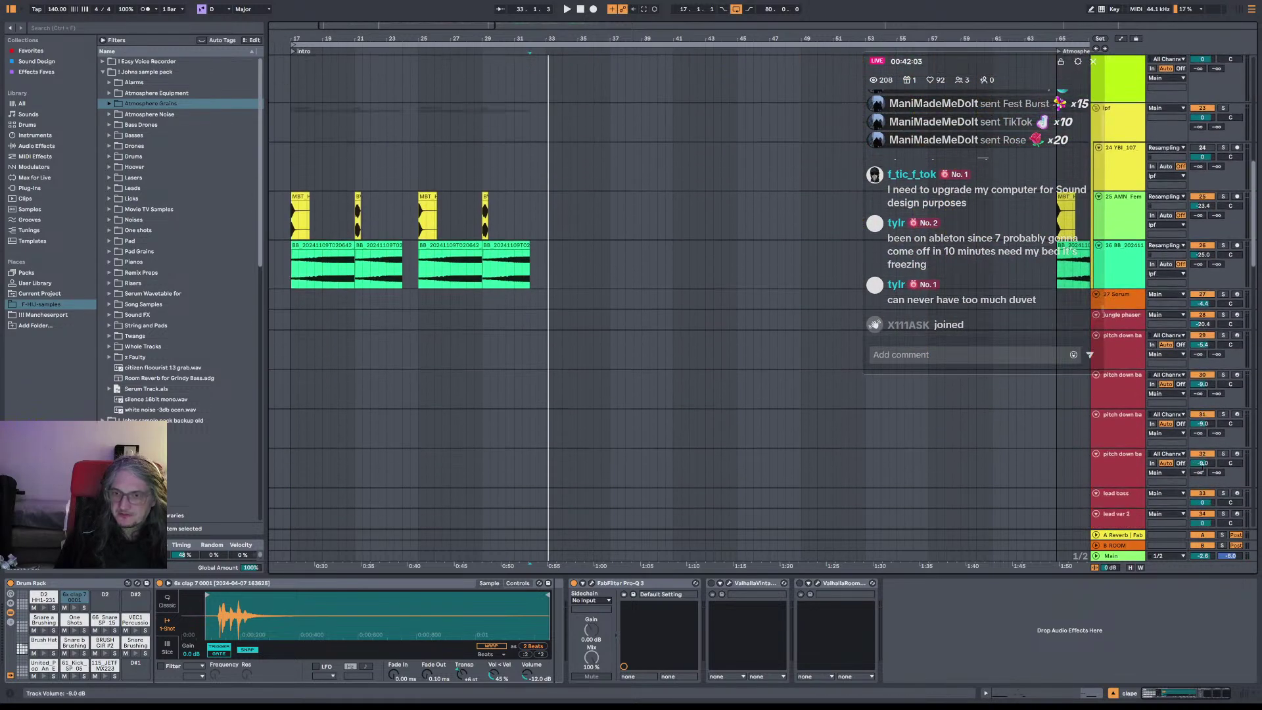
{"action": "scroll", "coordinate": [1206, 397], "scroll_direction": "down", "scroll_amount": 11}
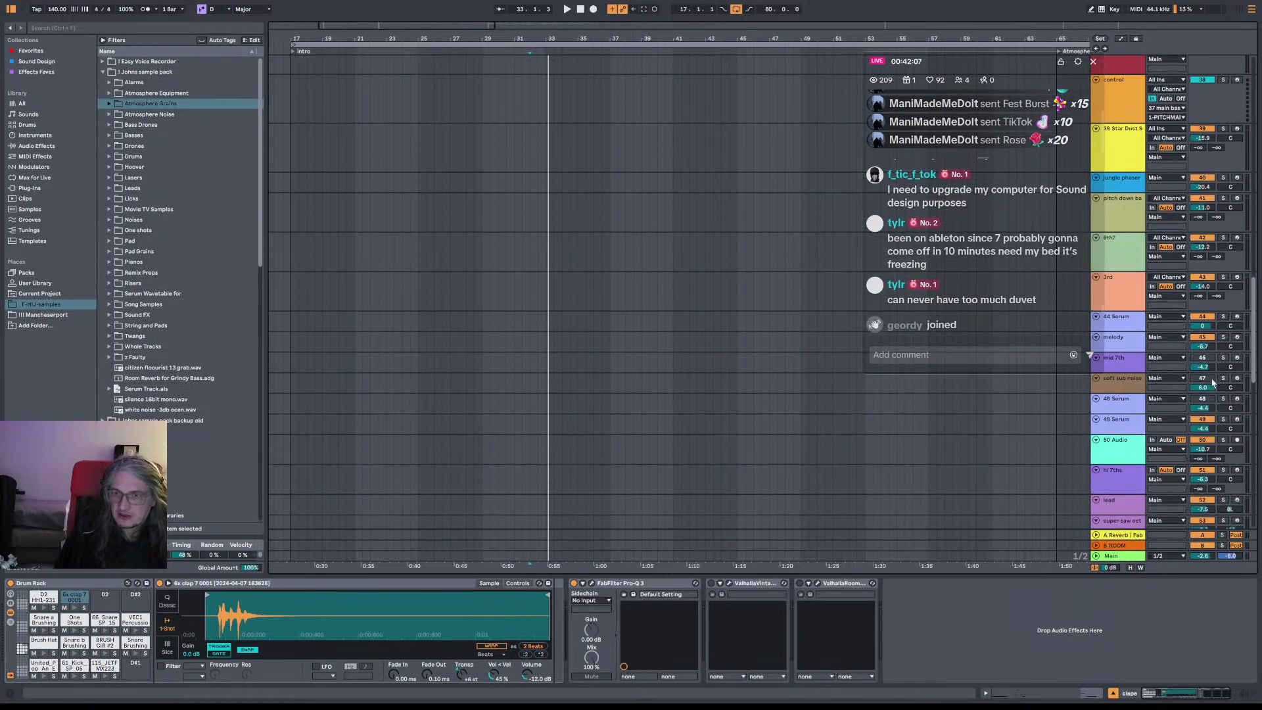
{"action": "scroll", "coordinate": [1221, 378], "scroll_direction": "down", "scroll_amount": 12}
{"action": "scroll", "coordinate": [1221, 378], "scroll_direction": "down", "scroll_amount": 5}
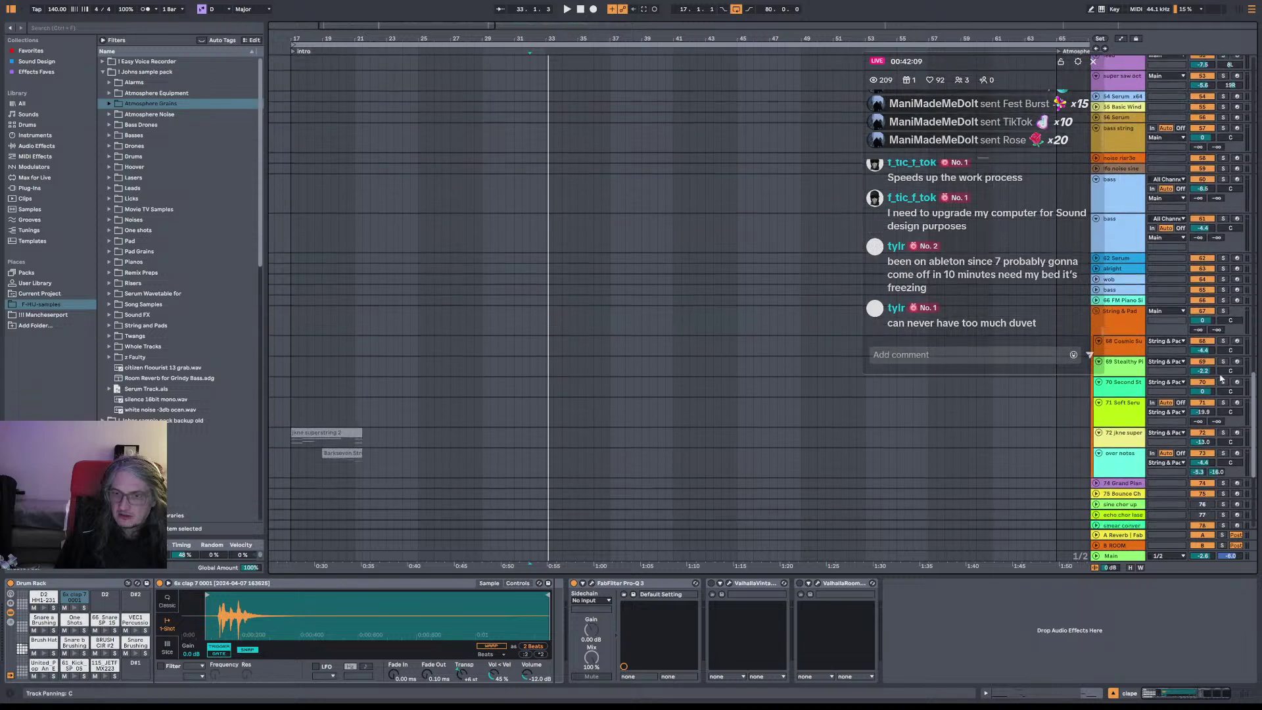
{"action": "left_click", "coordinate": [1232, 343]}
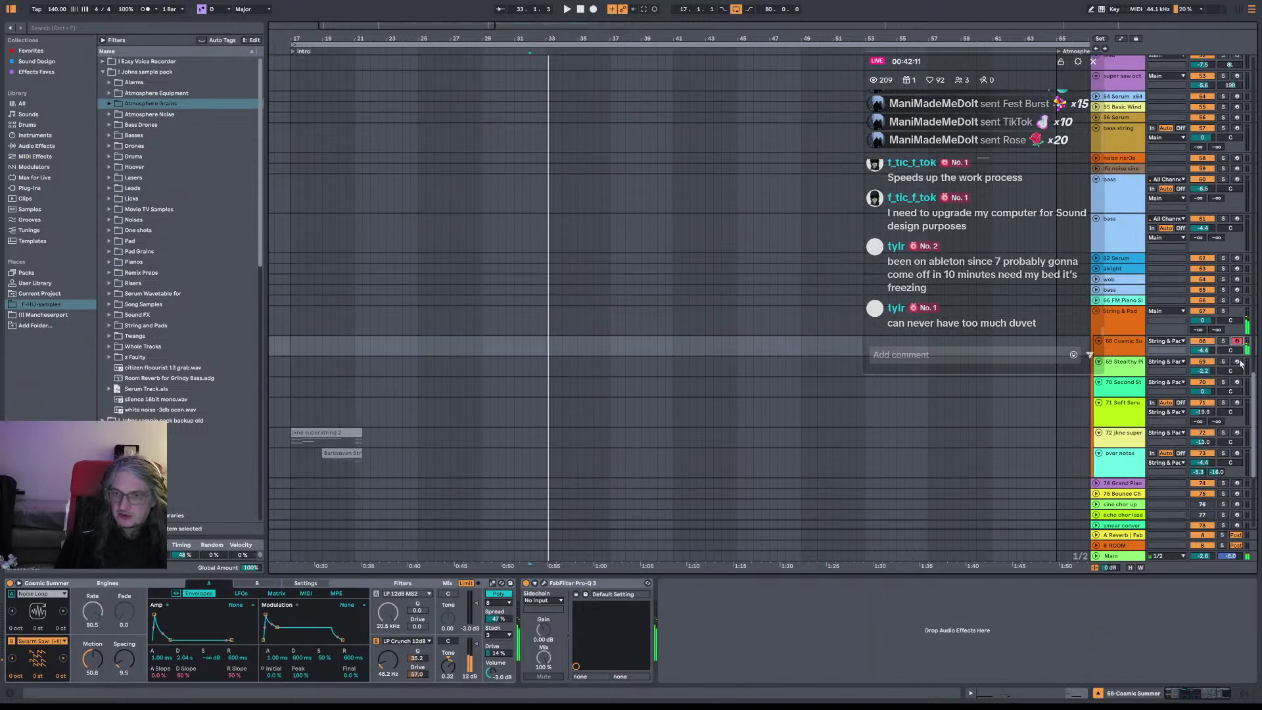
{"action": "left_click", "coordinate": [1239, 362]}
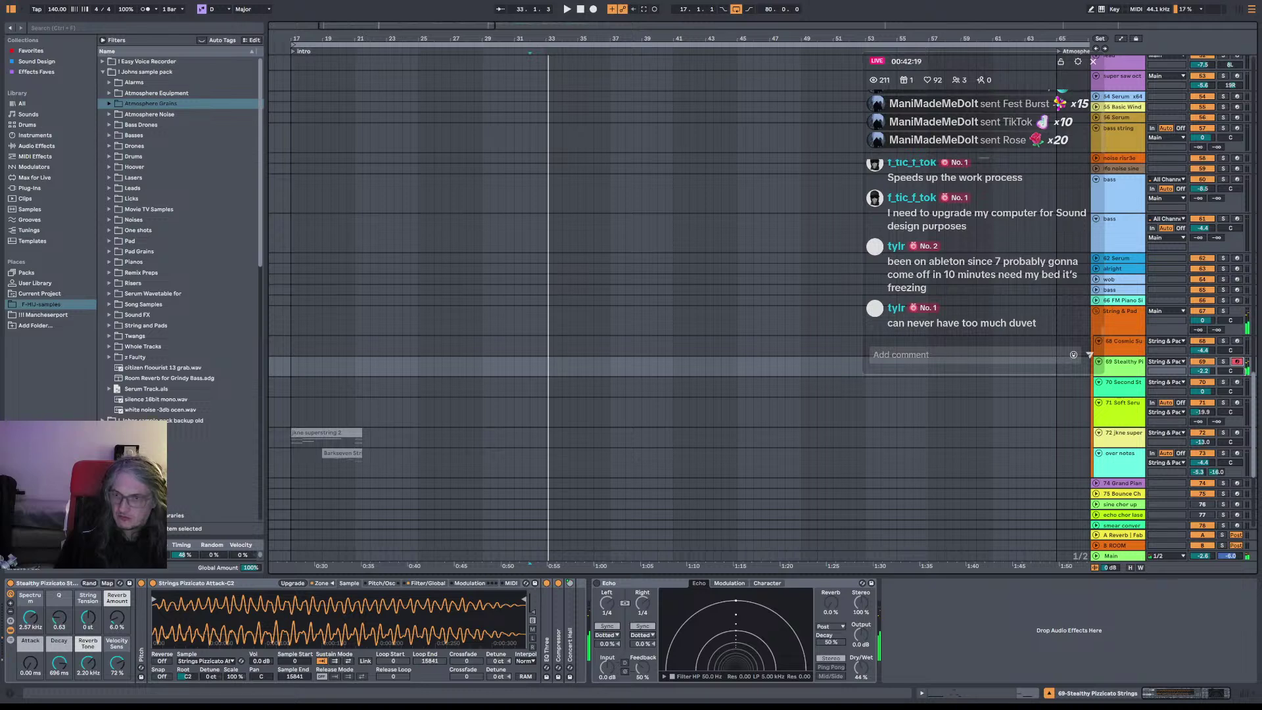
{"action": "left_click", "coordinate": [1237, 381]}
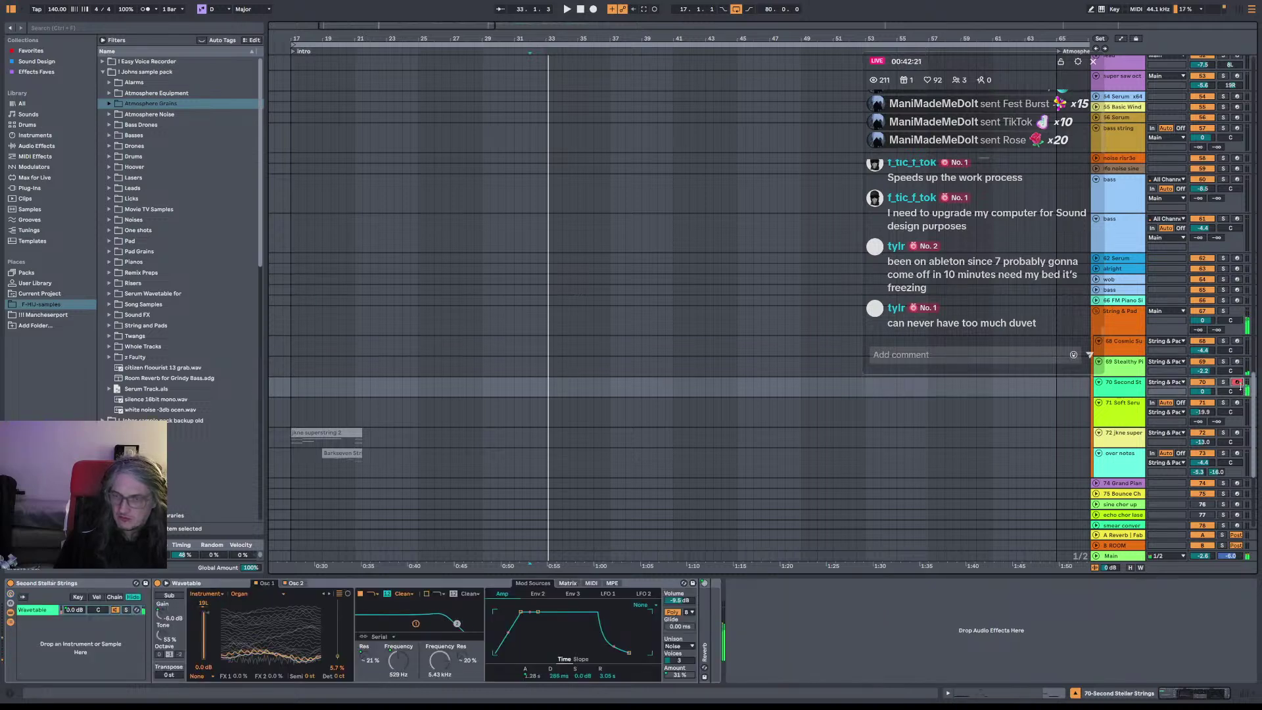
{"action": "left_click", "coordinate": [1237, 402]}
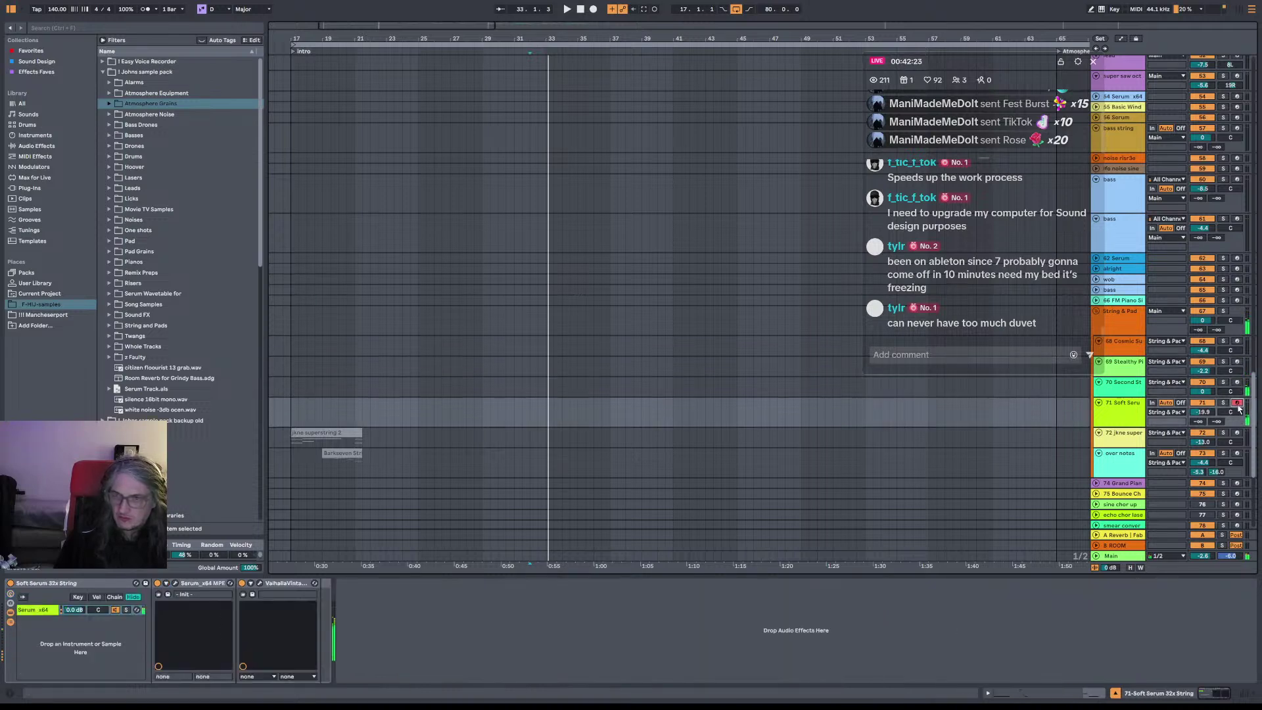
{"action": "left_click", "coordinate": [1237, 432]}
{"action": "left_click", "coordinate": [1241, 453]}
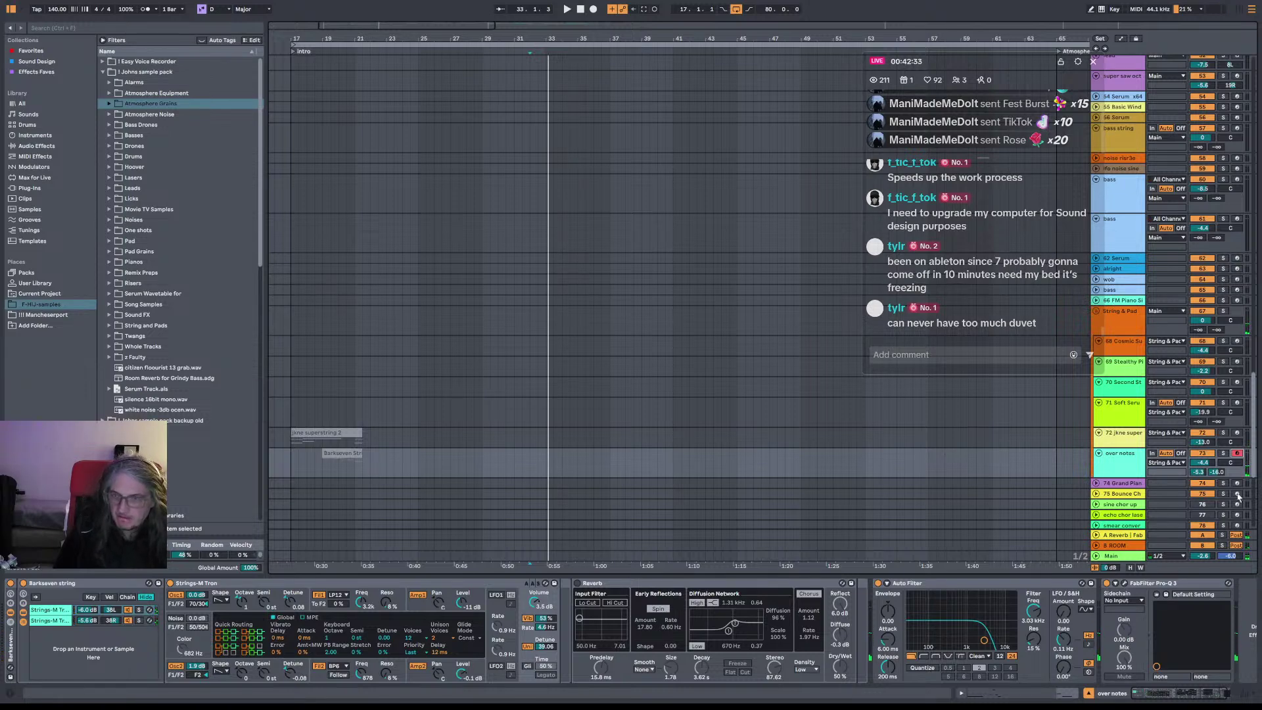
Step: Audition the smear converged, Acid Bass, 81 Serum, 18th and Ominous Thud tracks by arming each in turn
{"action": "scroll", "coordinate": [1250, 497], "scroll_direction": "down", "scroll_amount": 5}
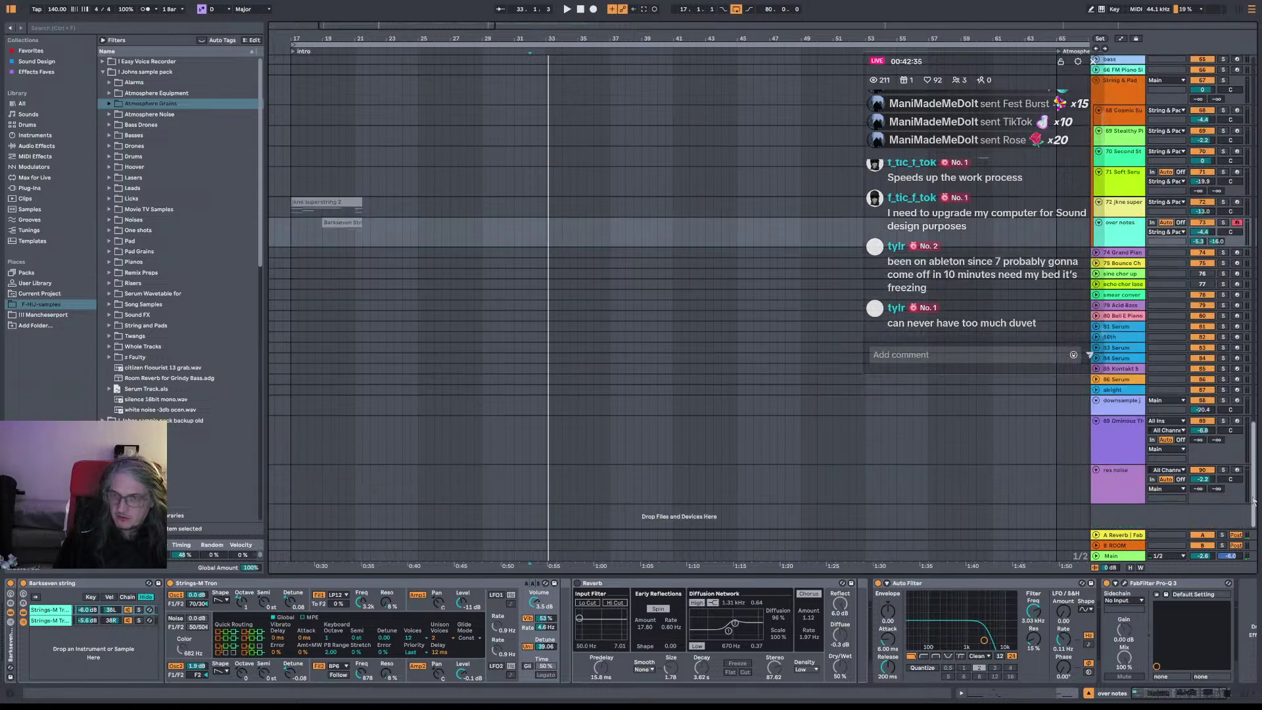
{"action": "scroll", "coordinate": [1254, 483], "scroll_direction": "up", "scroll_amount": 2}
{"action": "scroll", "coordinate": [1254, 483], "scroll_direction": "up", "scroll_amount": 1}
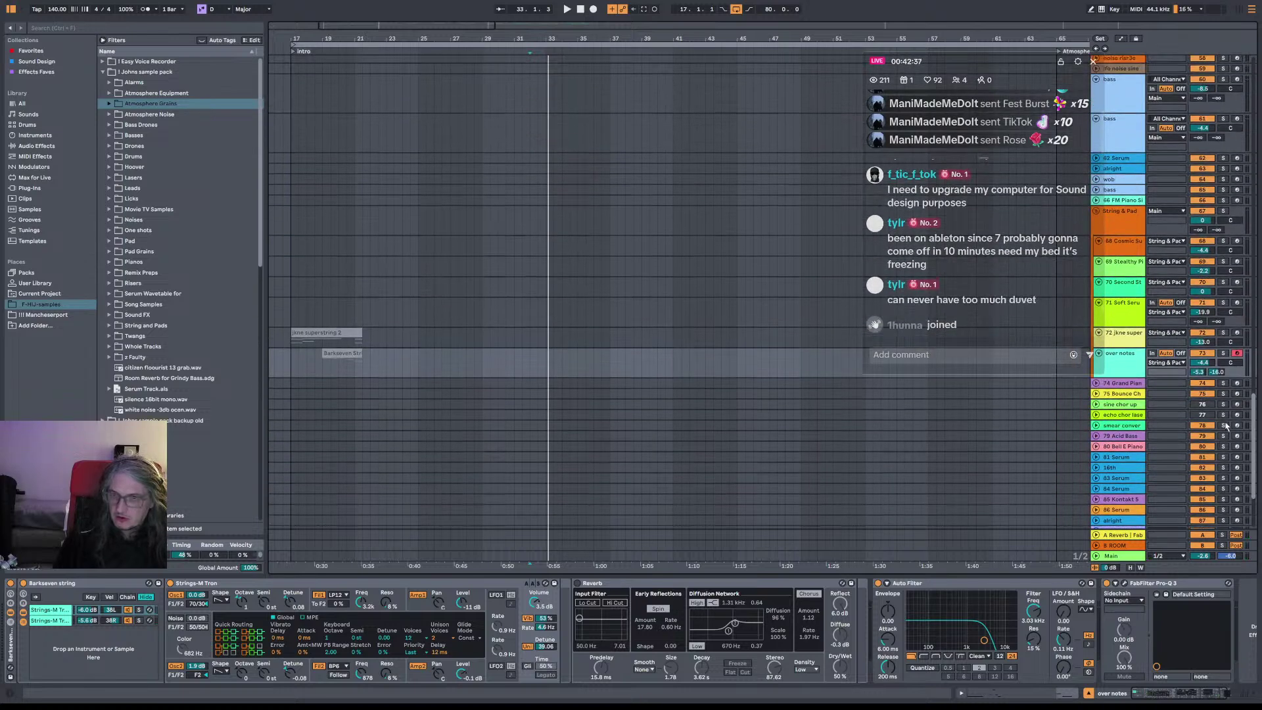
{"action": "left_click", "coordinate": [1237, 426]}
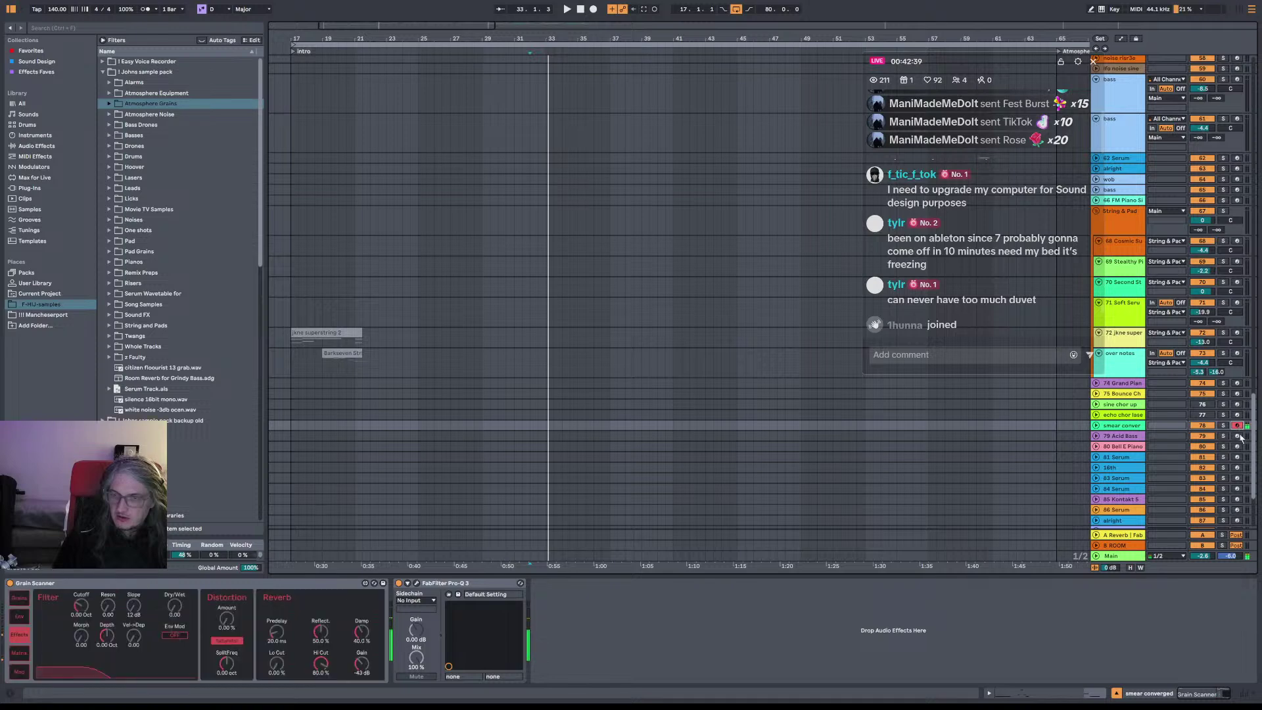
{"action": "key", "text": "Down"}
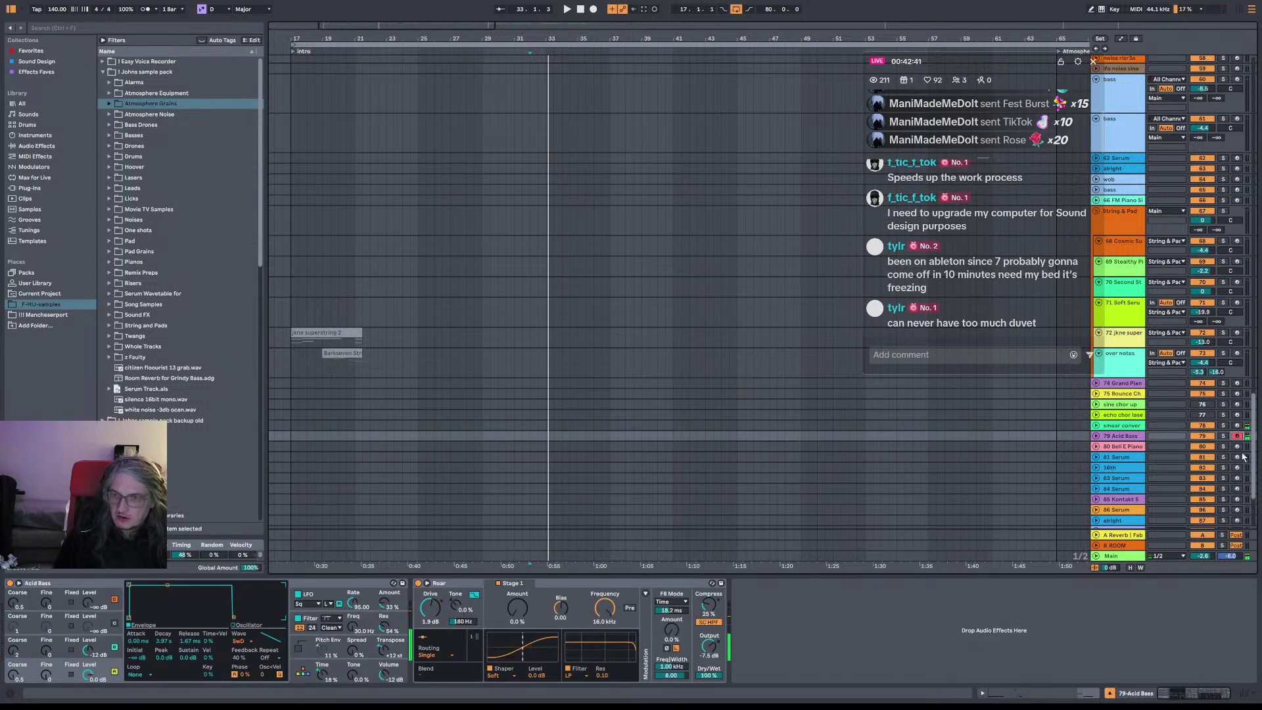
{"action": "left_click", "coordinate": [1237, 457]}
{"action": "key", "text": "Down"}
{"action": "scroll", "coordinate": [1238, 500], "scroll_direction": "down", "scroll_amount": 2}
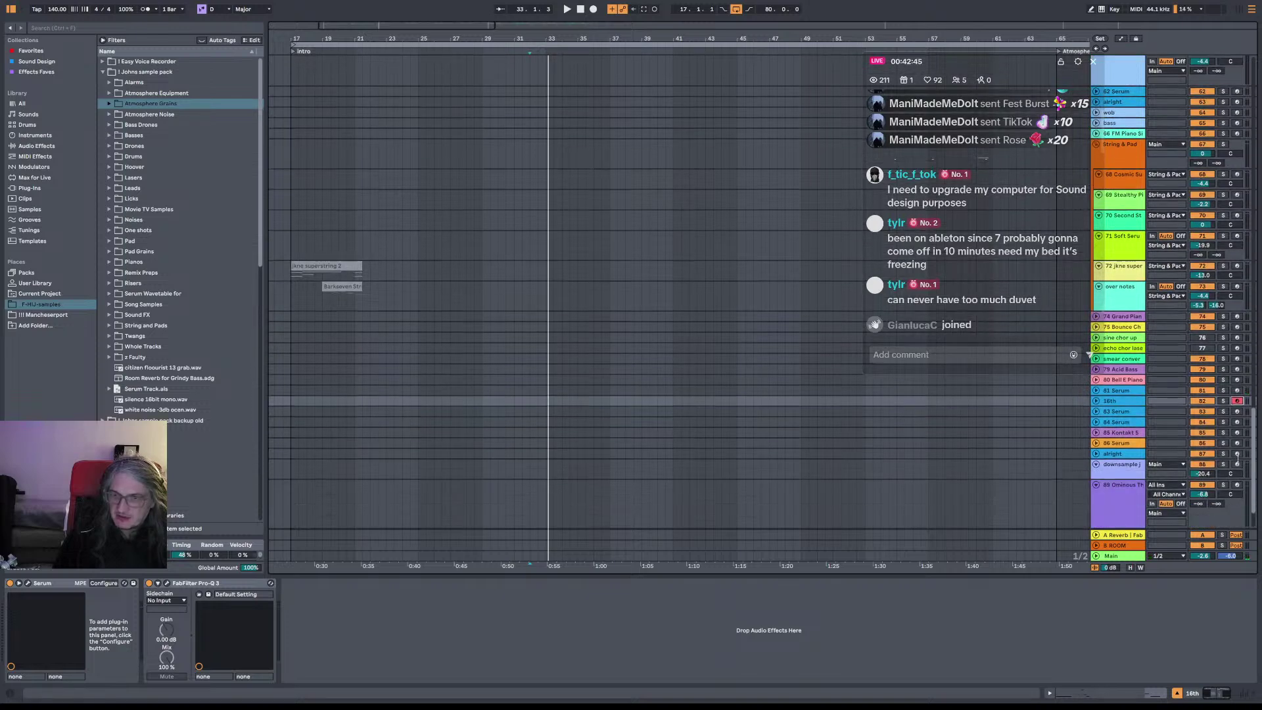
{"action": "scroll", "coordinate": [1238, 457], "scroll_direction": "down", "scroll_amount": 2}
{"action": "left_click", "coordinate": [1236, 430]}
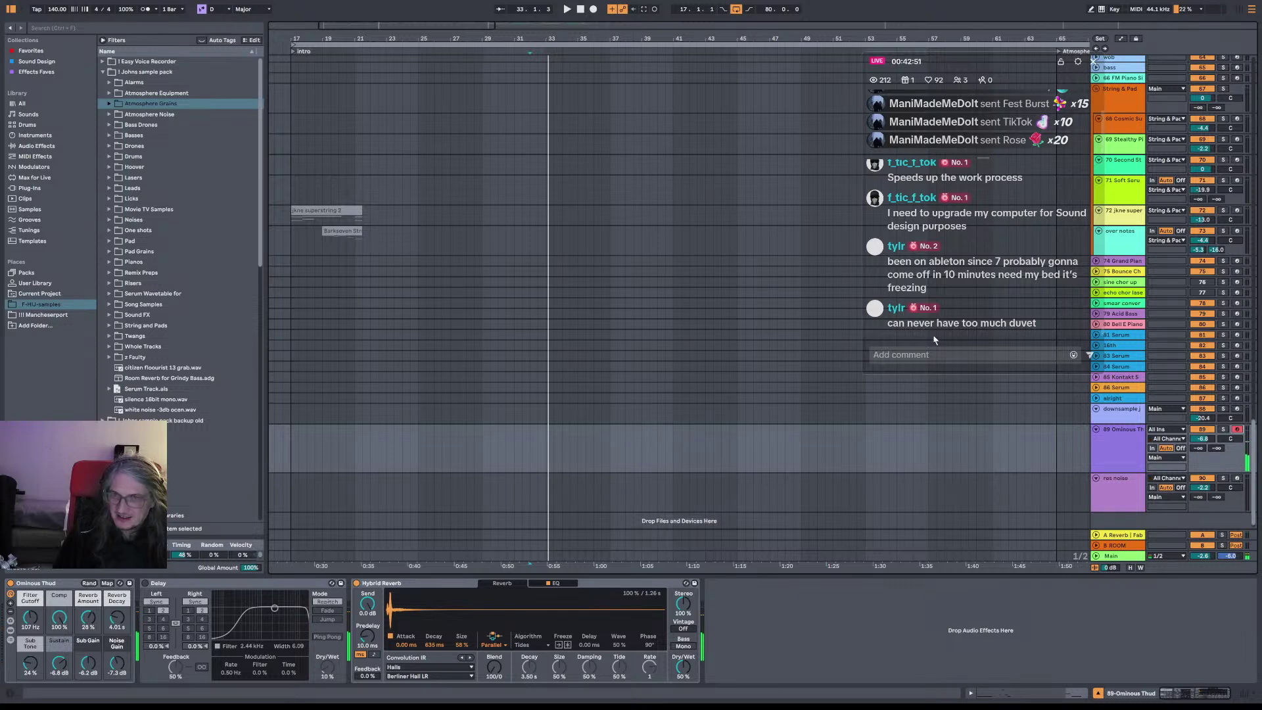
Step: Select all tracks from the jungle phaser directly below 27 Serum through res noise and delete them
{"action": "scroll", "coordinate": [550, 274], "scroll_direction": "up", "scroll_amount": 15}
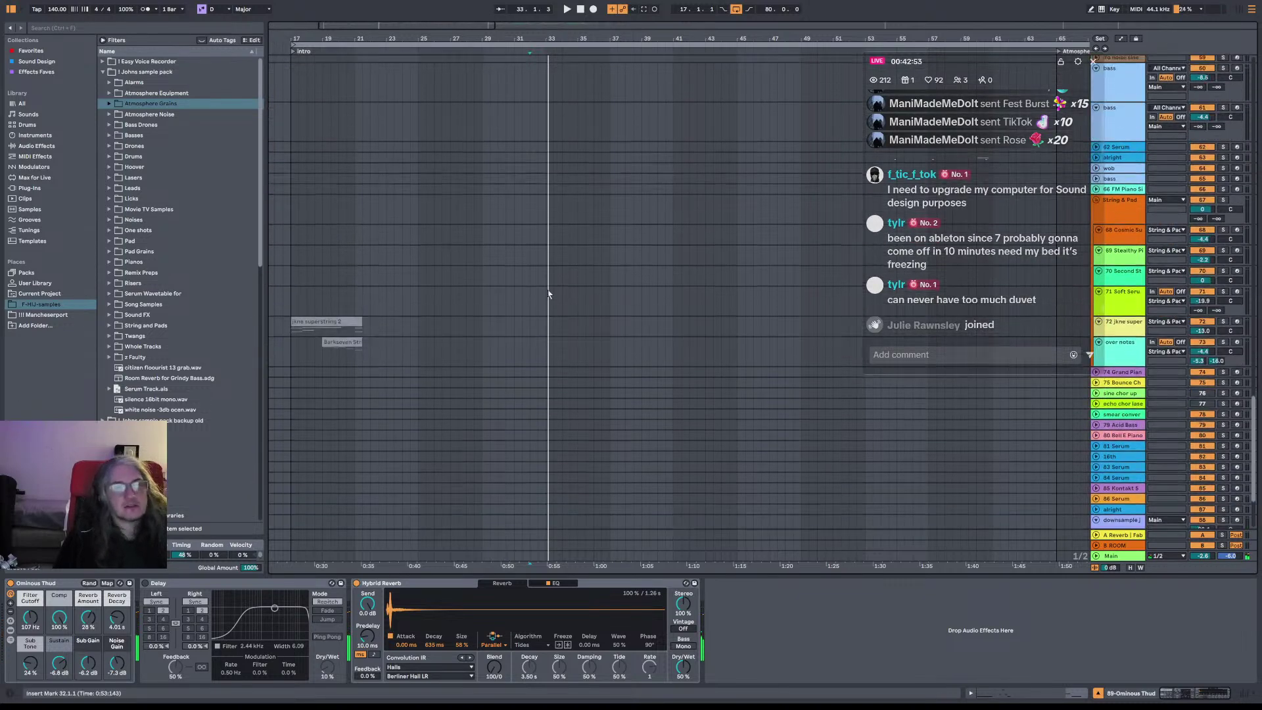
{"action": "scroll", "coordinate": [563, 265], "scroll_direction": "up", "scroll_amount": 12}
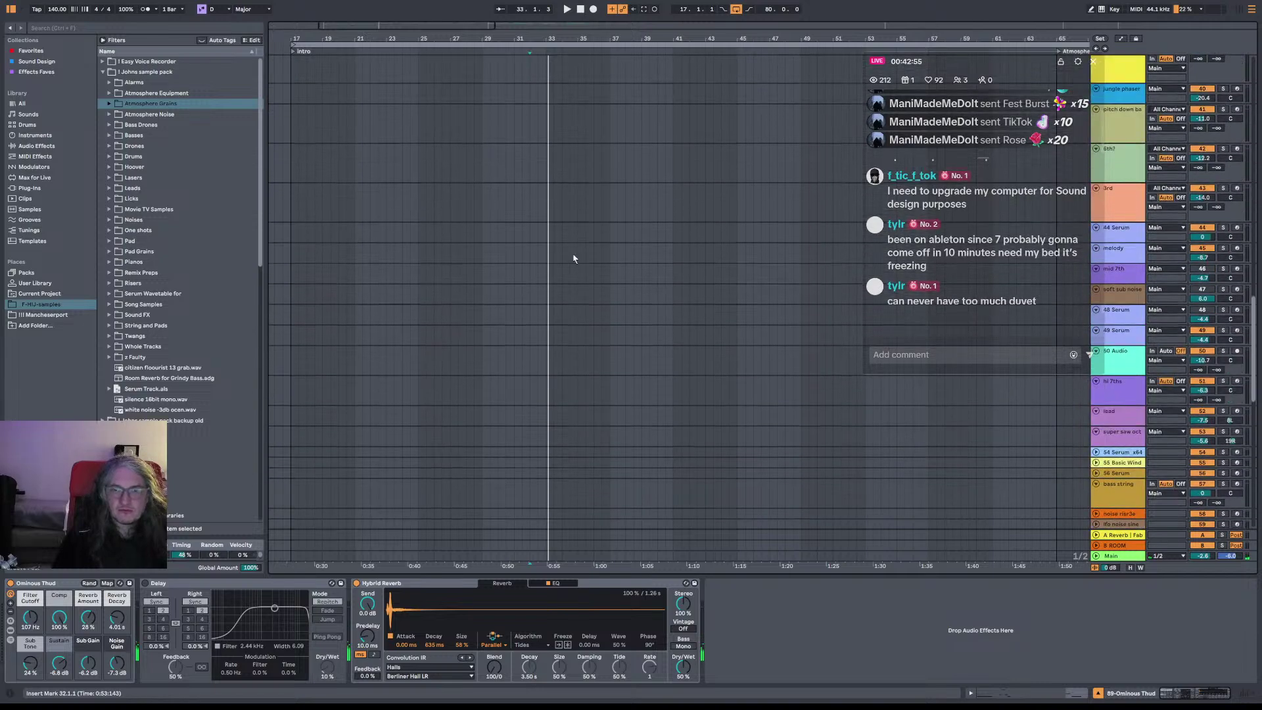
{"action": "scroll", "coordinate": [598, 259], "scroll_direction": "up", "scroll_amount": 5}
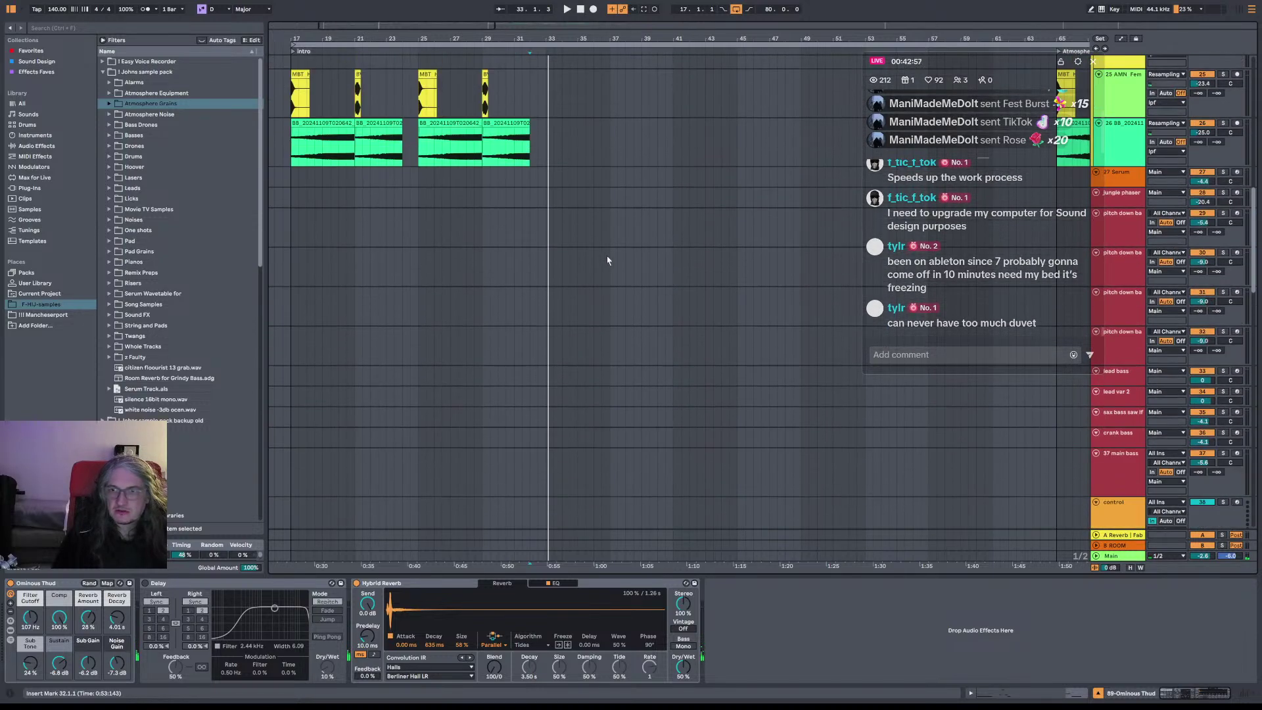
{"action": "left_click", "coordinate": [1132, 252]}
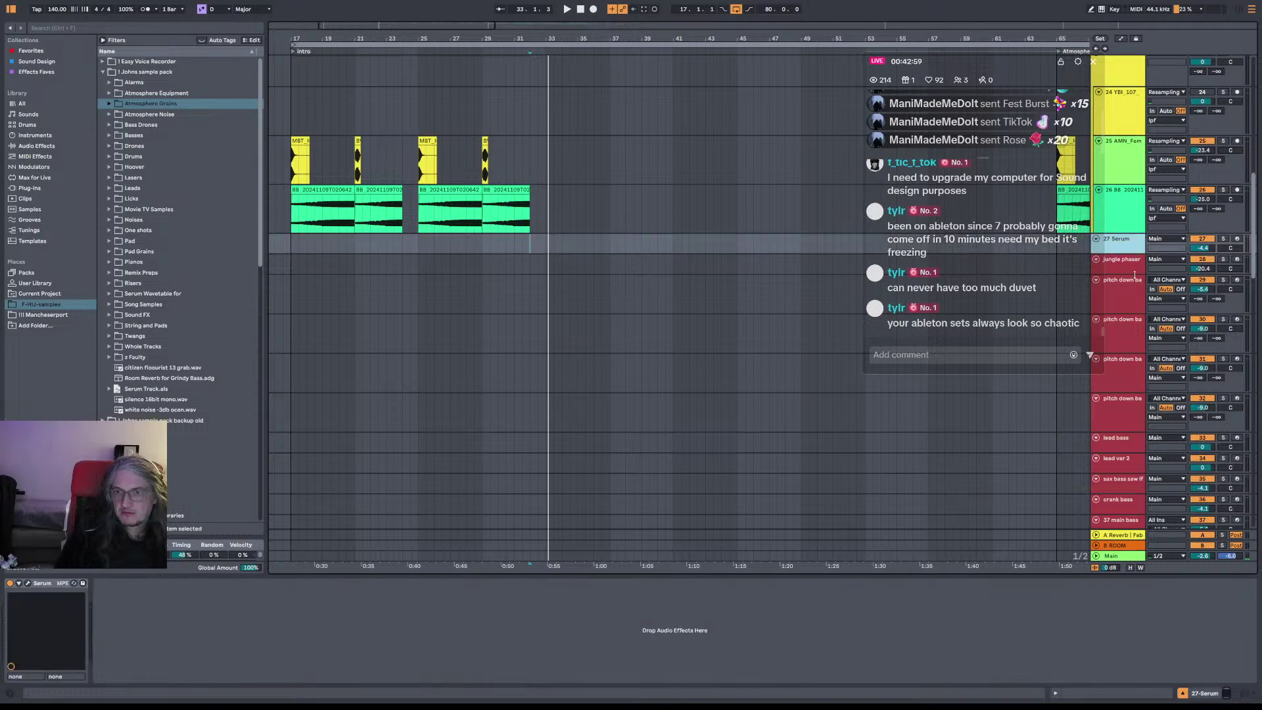
{"action": "left_click", "coordinate": [1138, 266]}
{"action": "scroll", "coordinate": [1147, 327], "scroll_direction": "down", "scroll_amount": 4}
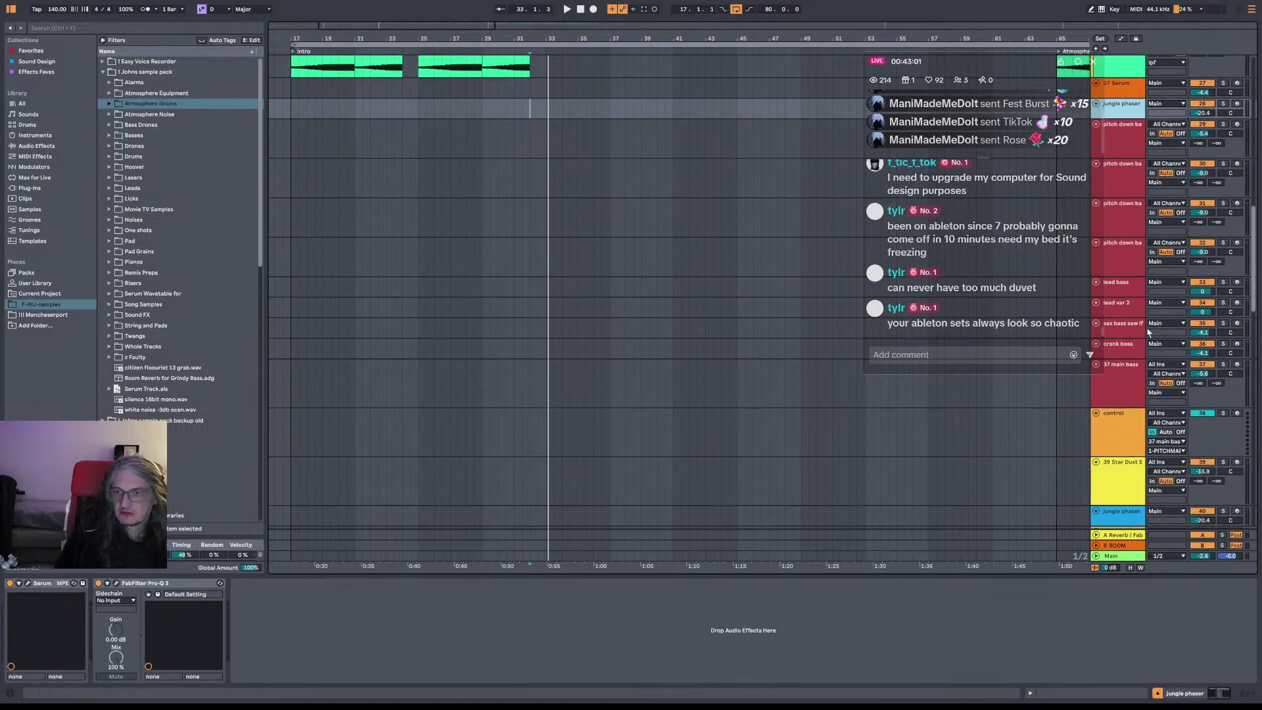
{"action": "scroll", "coordinate": [1147, 336], "scroll_direction": "down", "scroll_amount": 5}
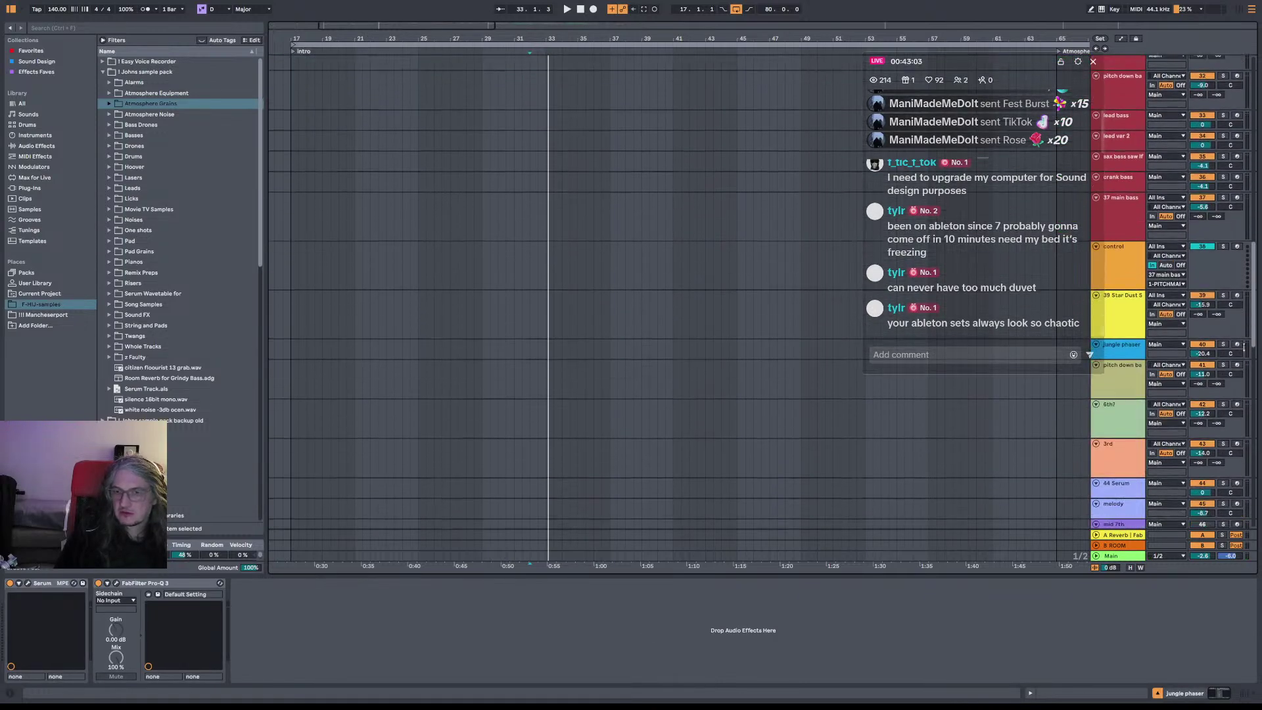
{"action": "left_click_drag", "start_coordinate": [1254, 335], "coordinate": [1254, 545]}
{"action": "left_click", "coordinate": [1118, 480]}
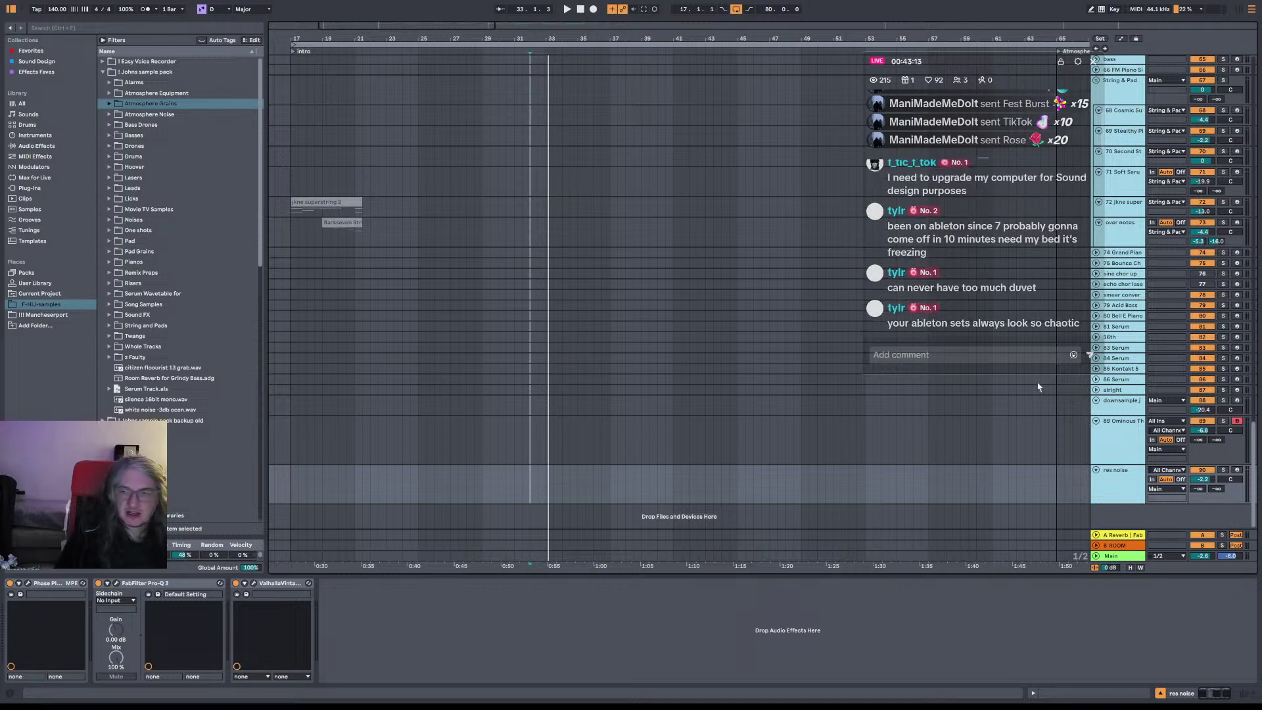
{"action": "key", "text": "ctrl+z"}
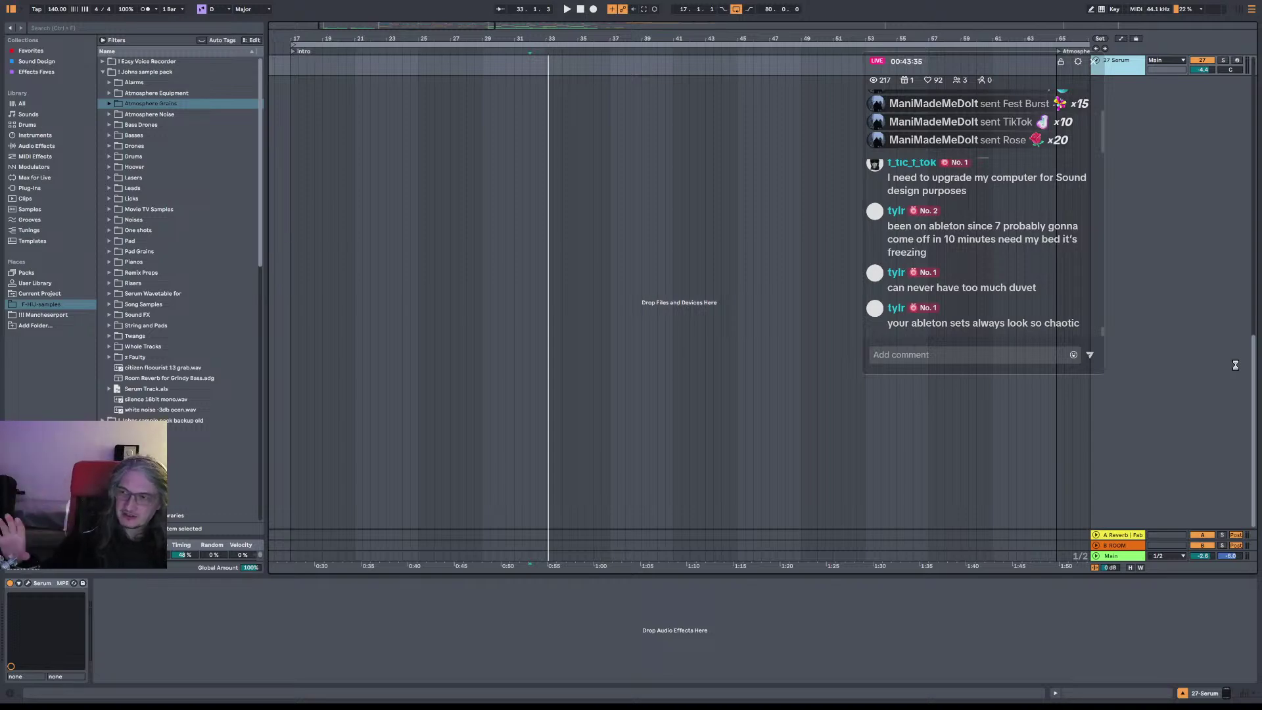
Step: Look over the remaining tracks and select the lowest jungle phaser track, number 16, to show its devices
{"action": "scroll", "coordinate": [1235, 365], "scroll_direction": "up", "scroll_amount": 10}
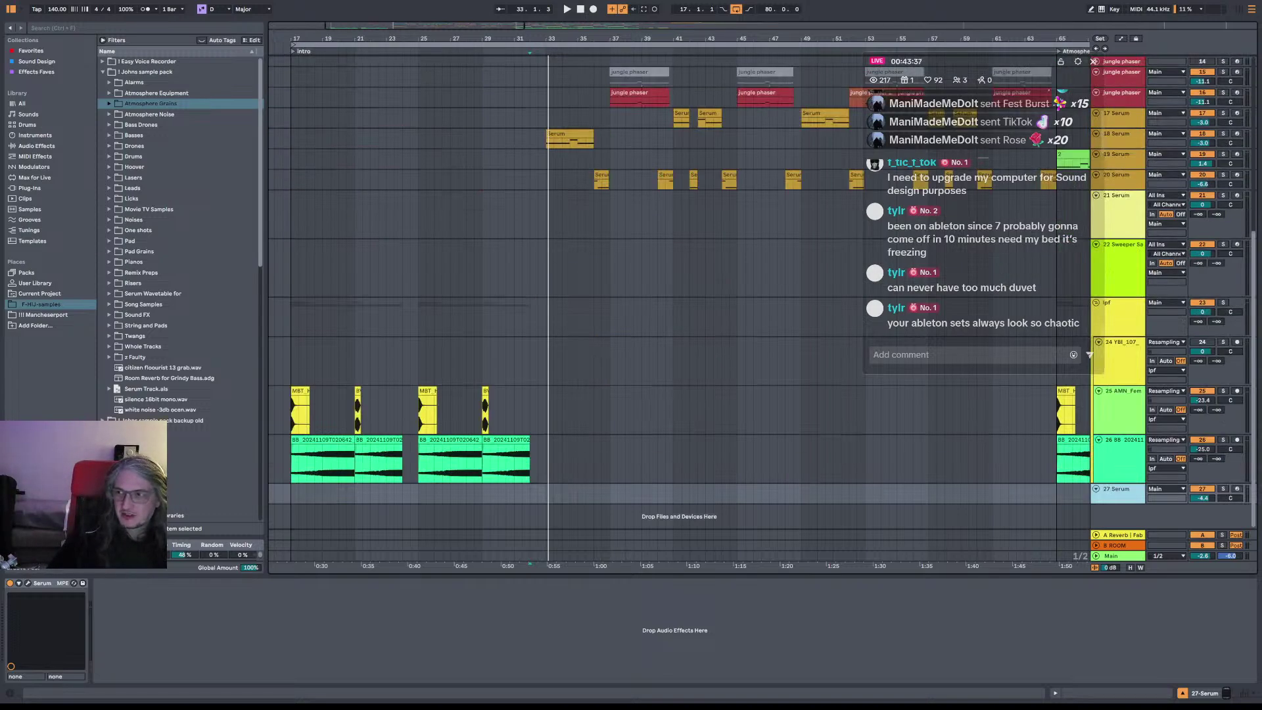
{"action": "scroll", "coordinate": [706, 276], "scroll_direction": "up", "scroll_amount": 6}
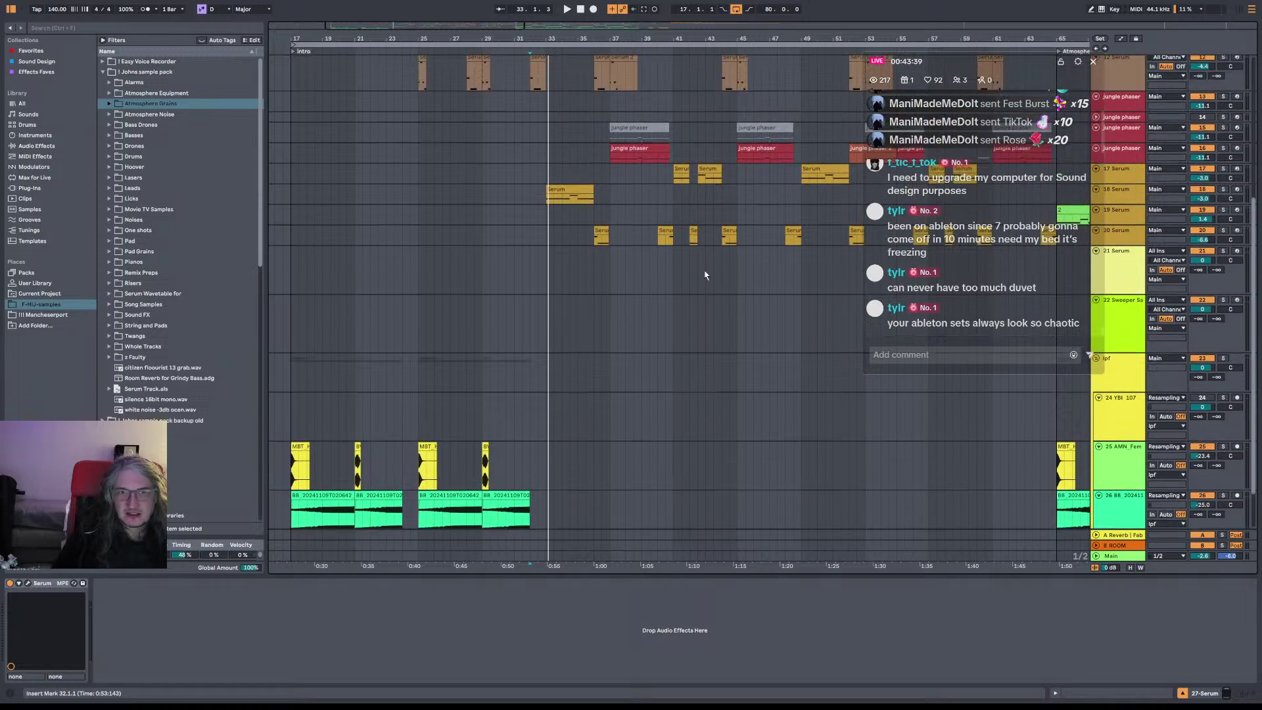
{"action": "scroll", "coordinate": [776, 284], "scroll_direction": "up", "scroll_amount": 7}
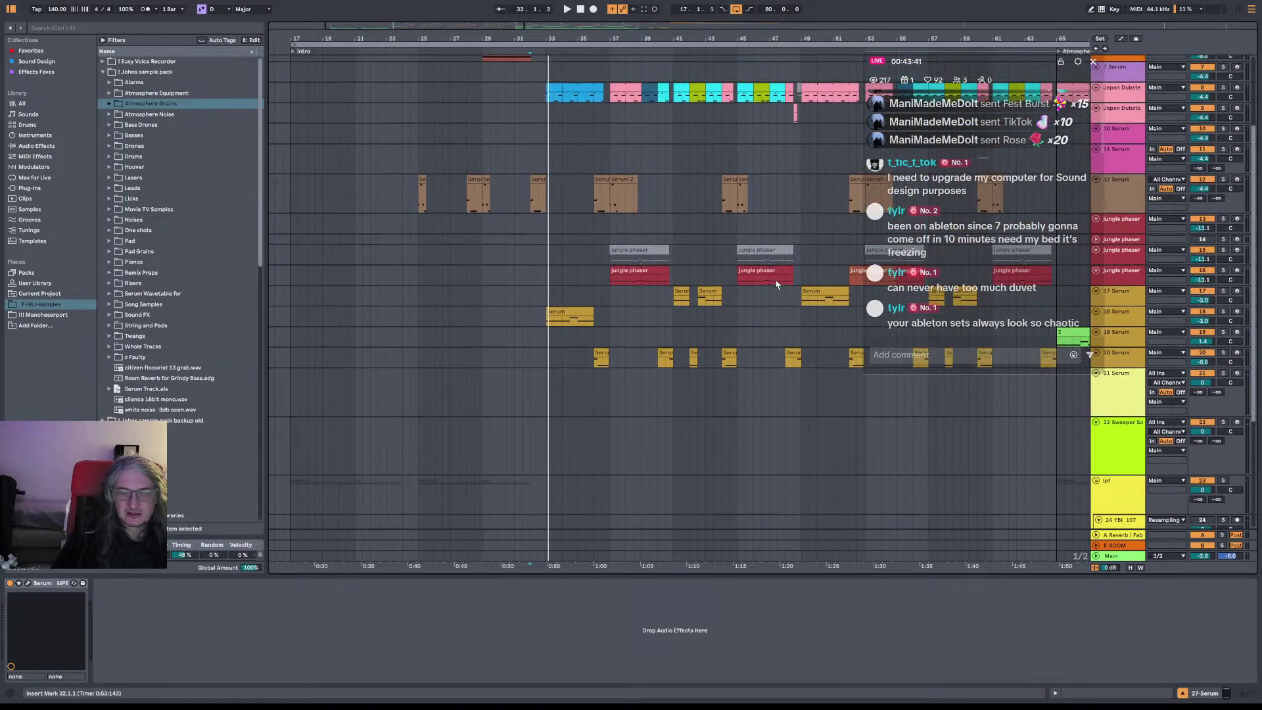
{"action": "scroll", "coordinate": [778, 284], "scroll_direction": "down", "scroll_amount": 7}
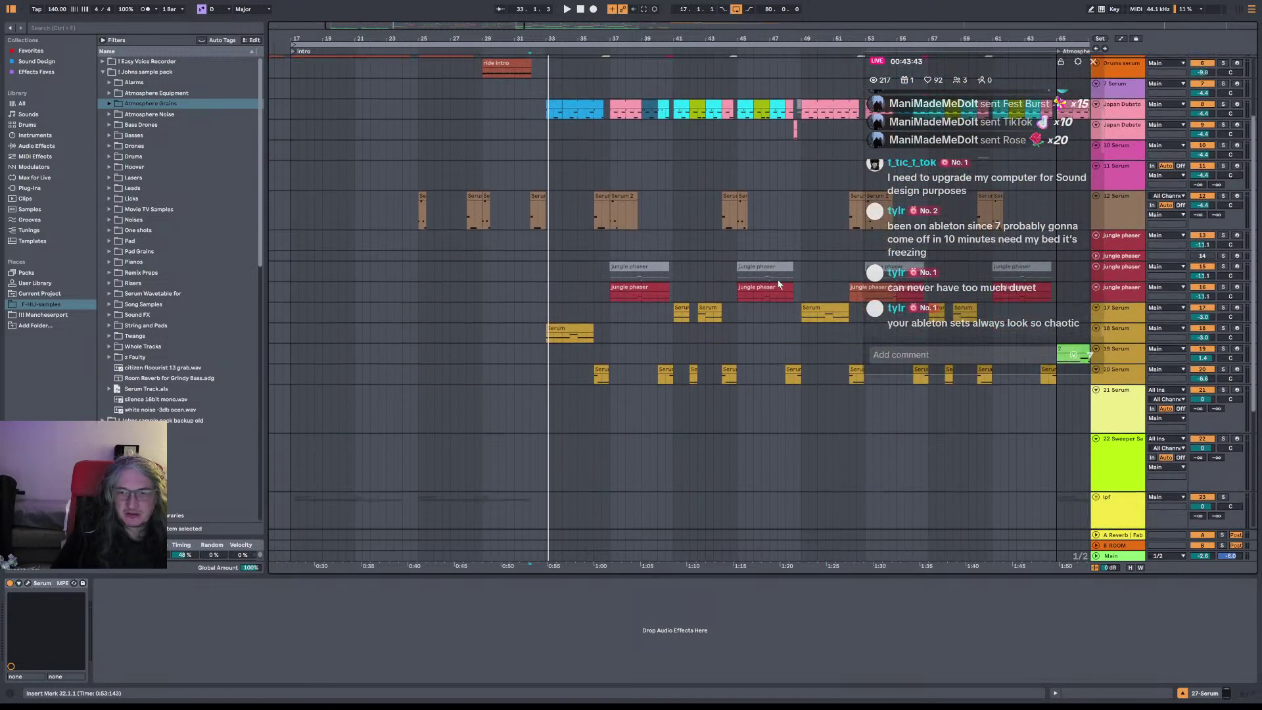
{"action": "left_click", "coordinate": [1139, 185]}
{"action": "left_click", "coordinate": [1138, 199]}
{"action": "left_click", "coordinate": [1136, 192]}
{"action": "left_click", "coordinate": [1135, 222]}
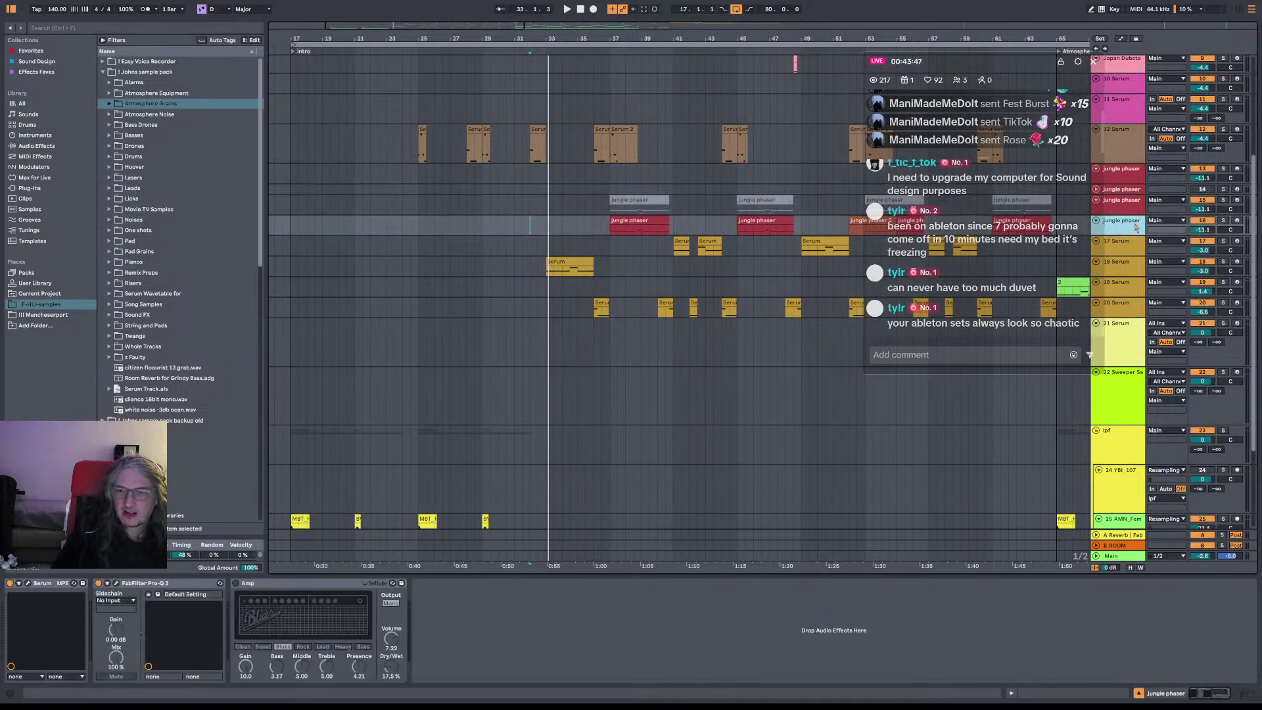
Step: Place the insert mark at bar 25 on the 12 Serum track and audition from there
{"action": "scroll", "coordinate": [1135, 223], "scroll_direction": "down", "scroll_amount": 5}
{"action": "scroll", "coordinate": [1135, 222], "scroll_direction": "up", "scroll_amount": 6}
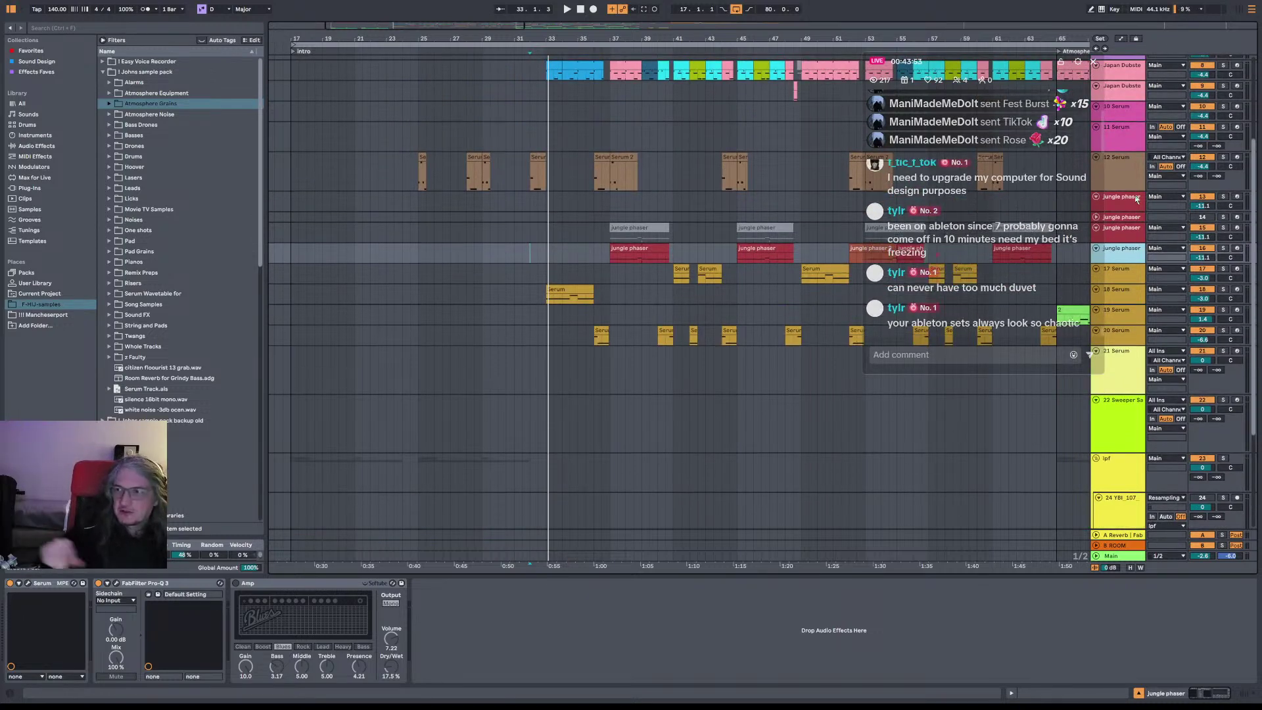
{"action": "scroll", "coordinate": [755, 204], "scroll_direction": "up", "scroll_amount": 6}
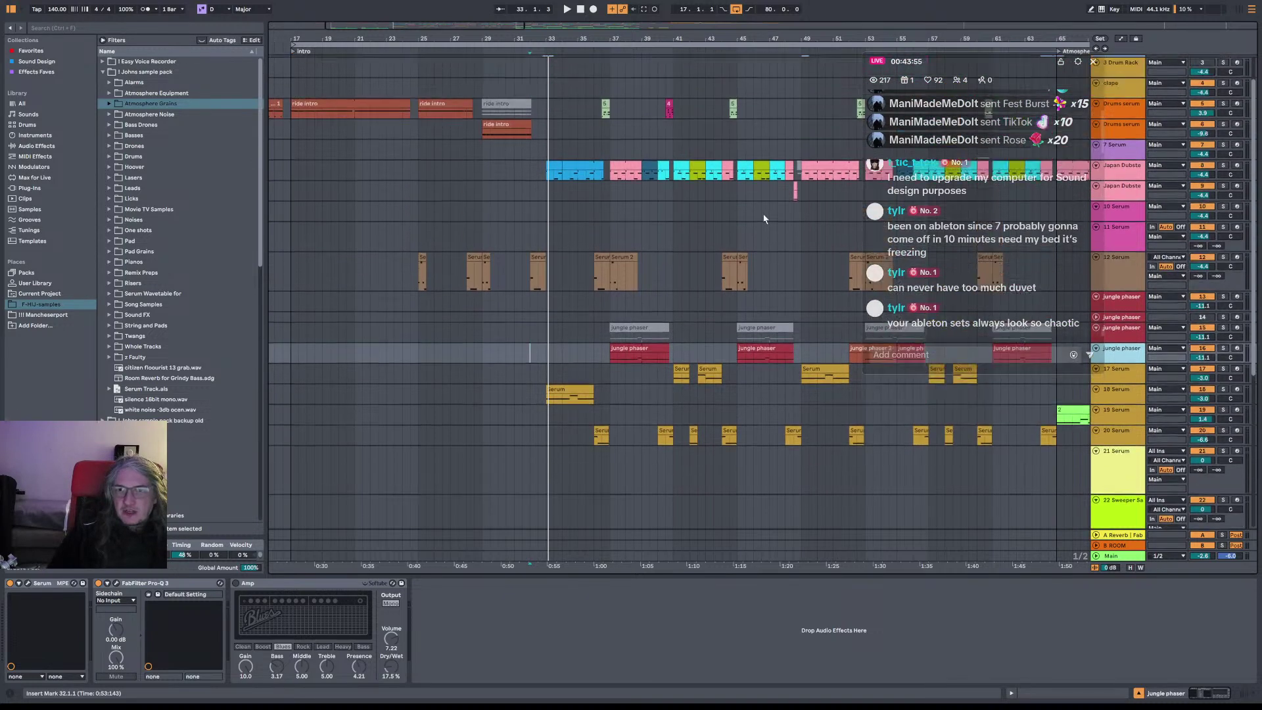
{"action": "left_click", "coordinate": [533, 201]}
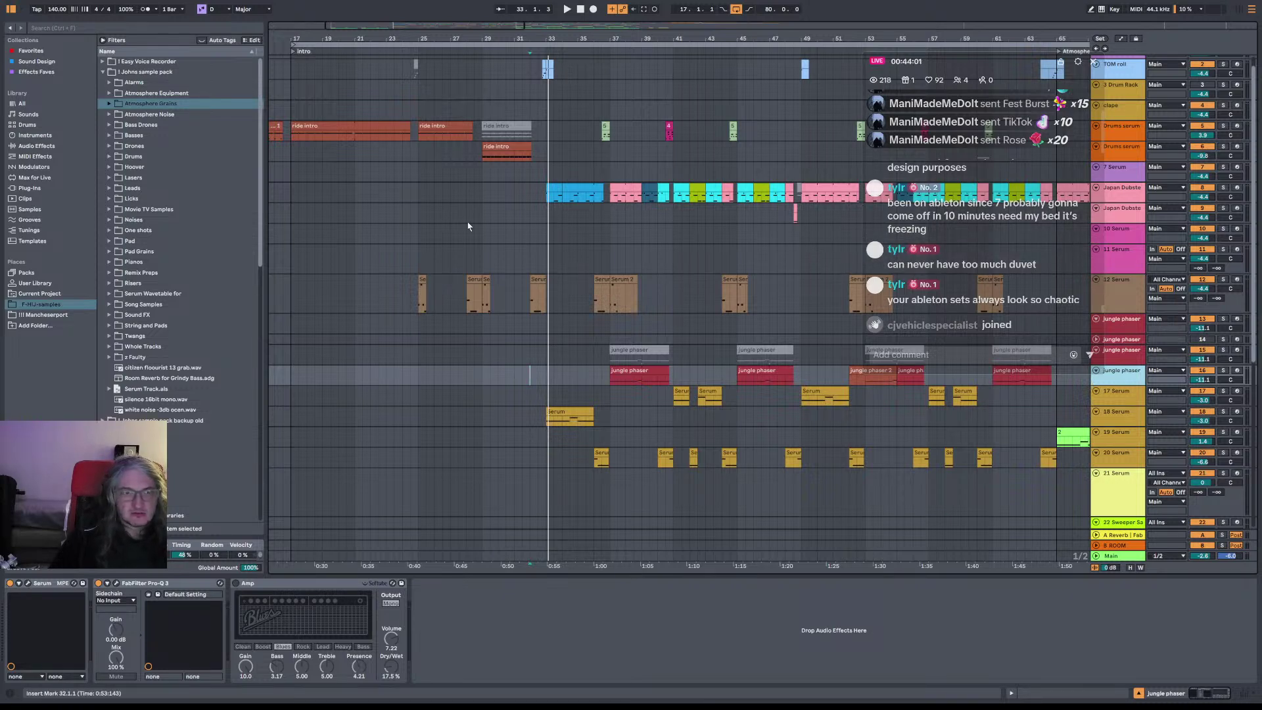
{"action": "left_click", "coordinate": [420, 295]}
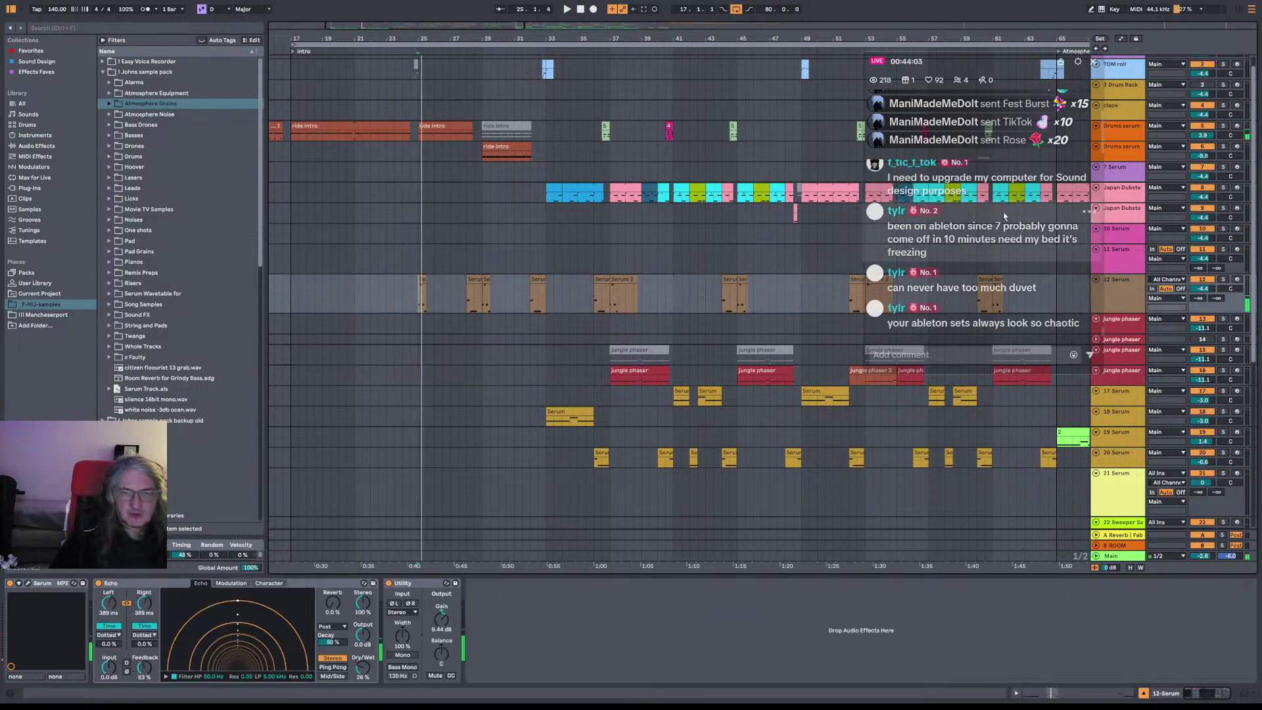
Step: Select the lpf group track below 22 Sweeper and fold it to hide its member tracks
{"action": "scroll", "coordinate": [1143, 270], "scroll_direction": "down", "scroll_amount": 6}
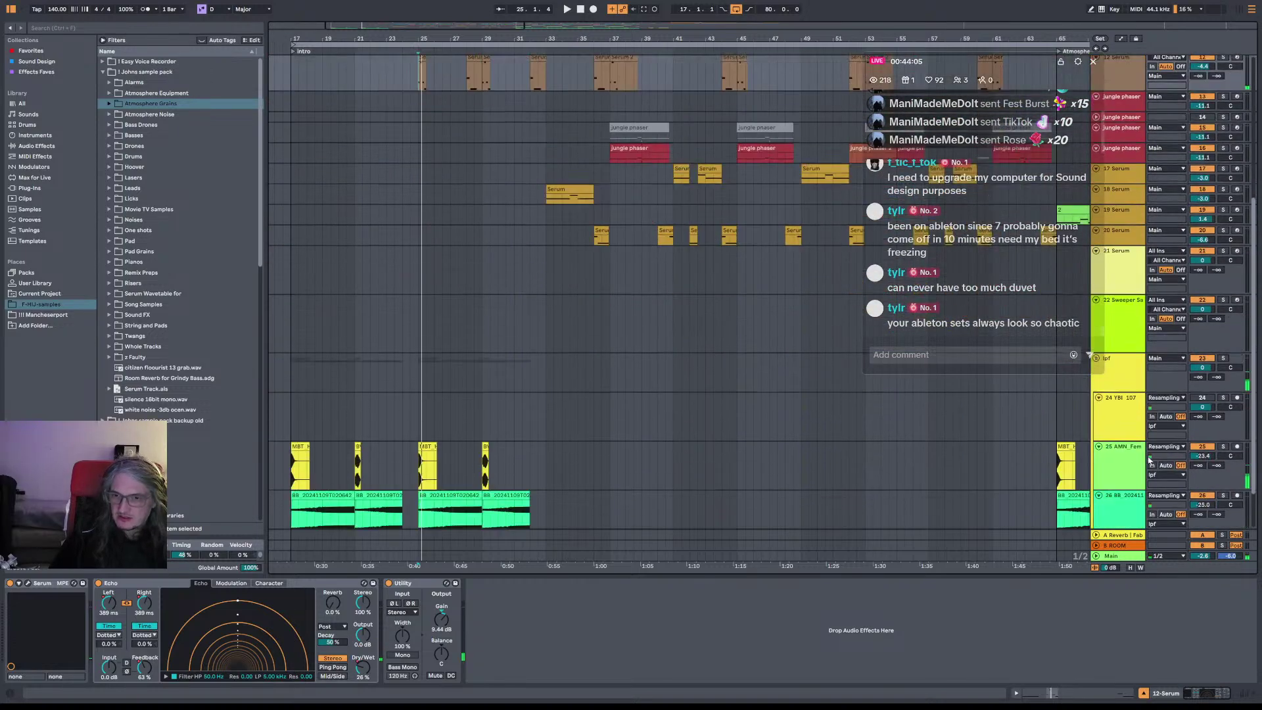
{"action": "left_click", "coordinate": [1113, 356]}
{"action": "scroll", "coordinate": [1122, 351], "scroll_direction": "up", "scroll_amount": 2}
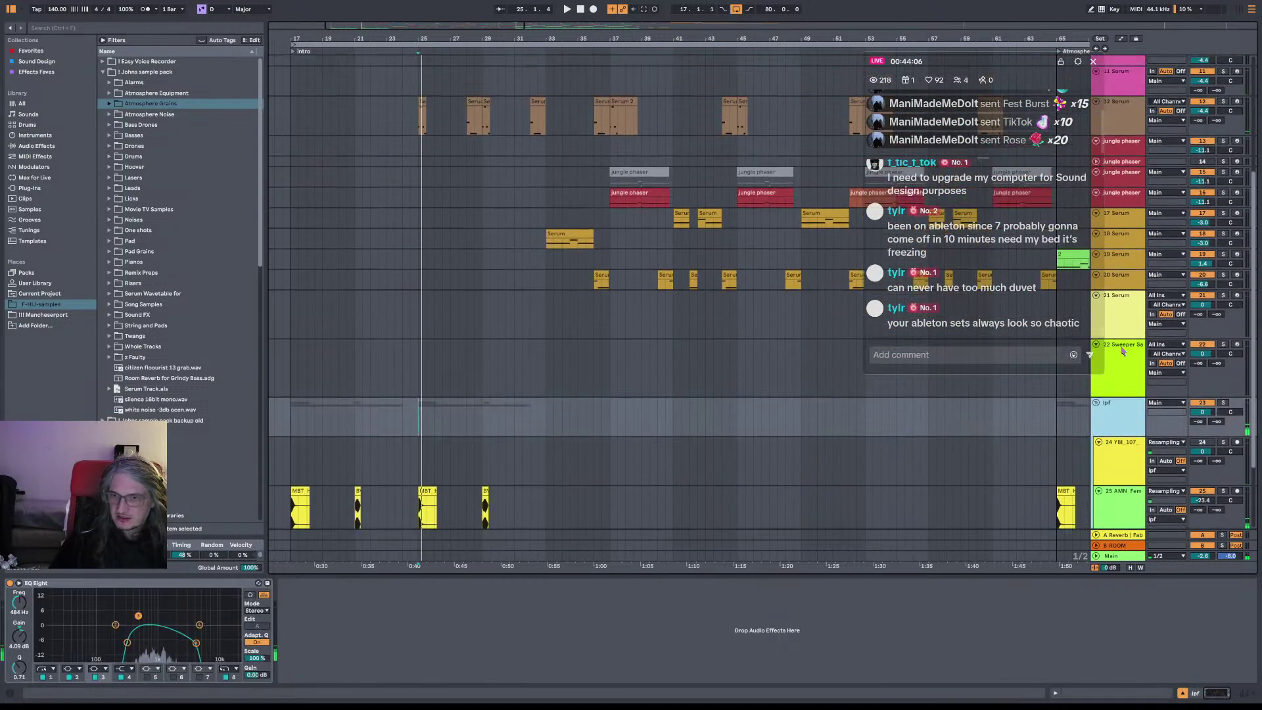
{"action": "left_click", "coordinate": [1096, 403]}
Step: Select the 27 Serum track, arm it for recording and open its Serum plug-in window
{"action": "left_click", "coordinate": [1138, 425]}
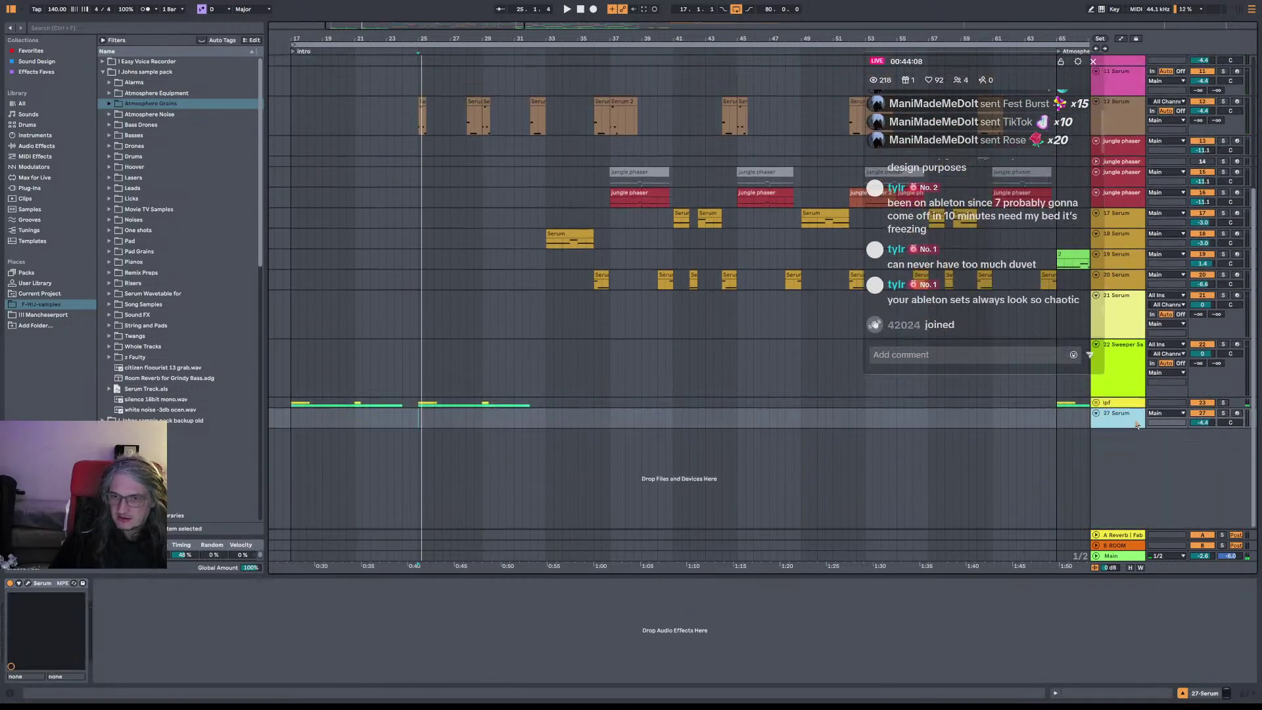
{"action": "left_click", "coordinate": [1238, 414]}
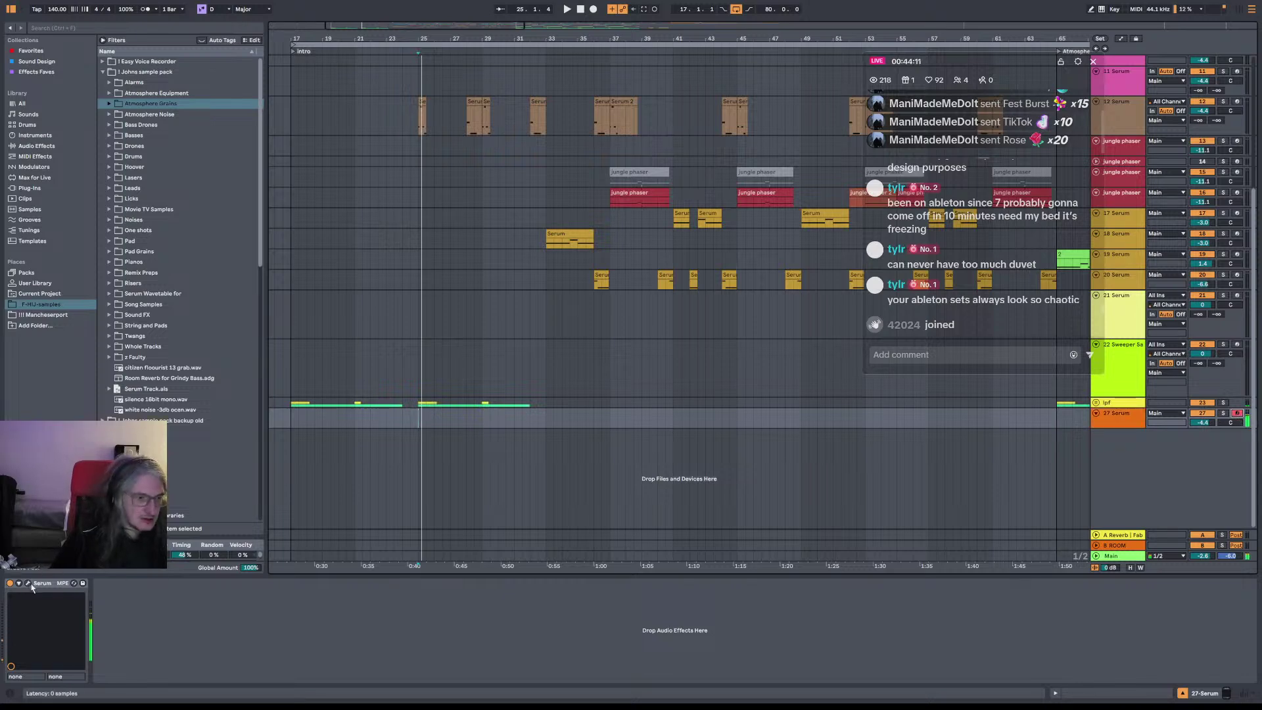
{"action": "key", "text": "ctrl+alt+p"}
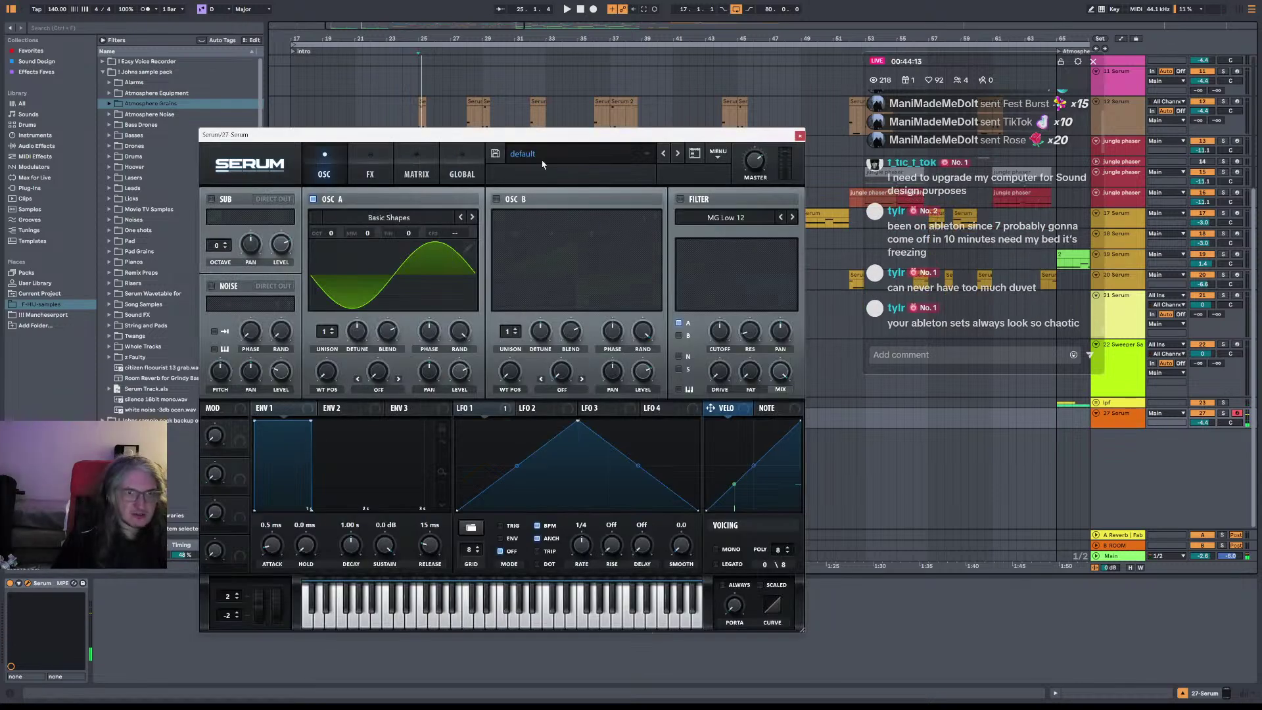
Step: Load the Fizzy String preset from the String folder of Serum's User presets
{"action": "left_click", "coordinate": [565, 153]}
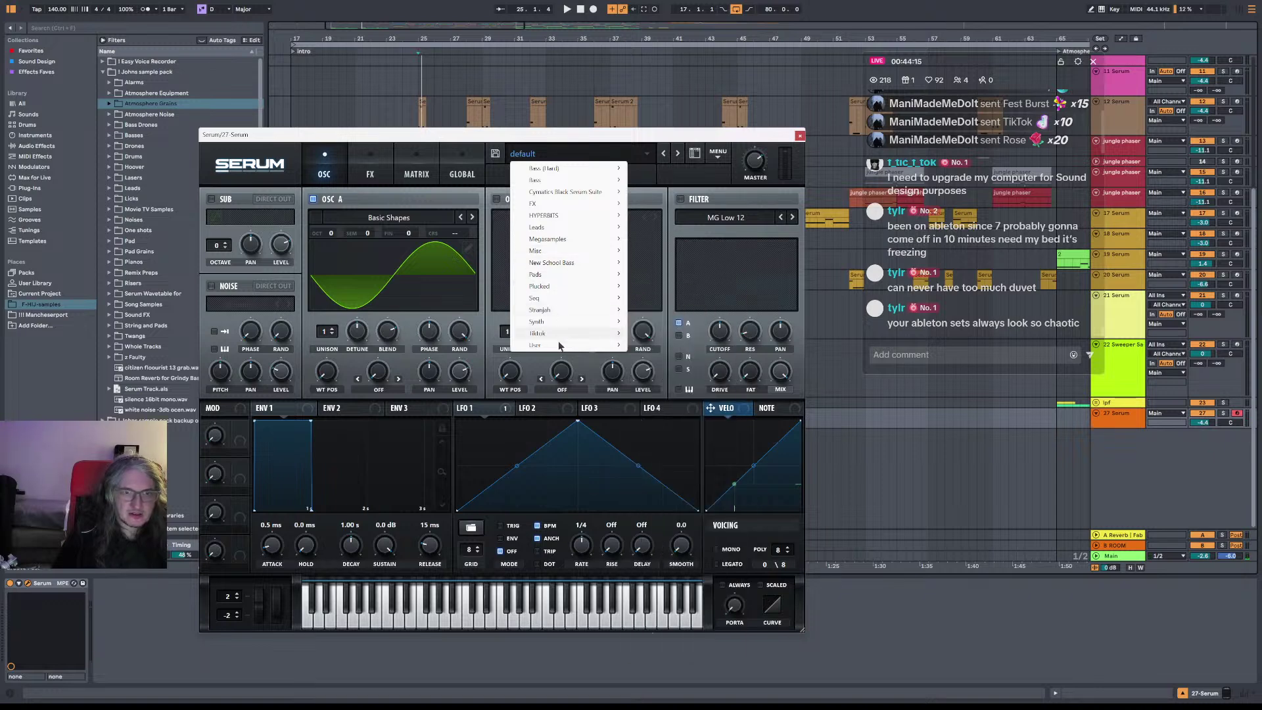
{"action": "mouse_move", "coordinate": [558, 344]}
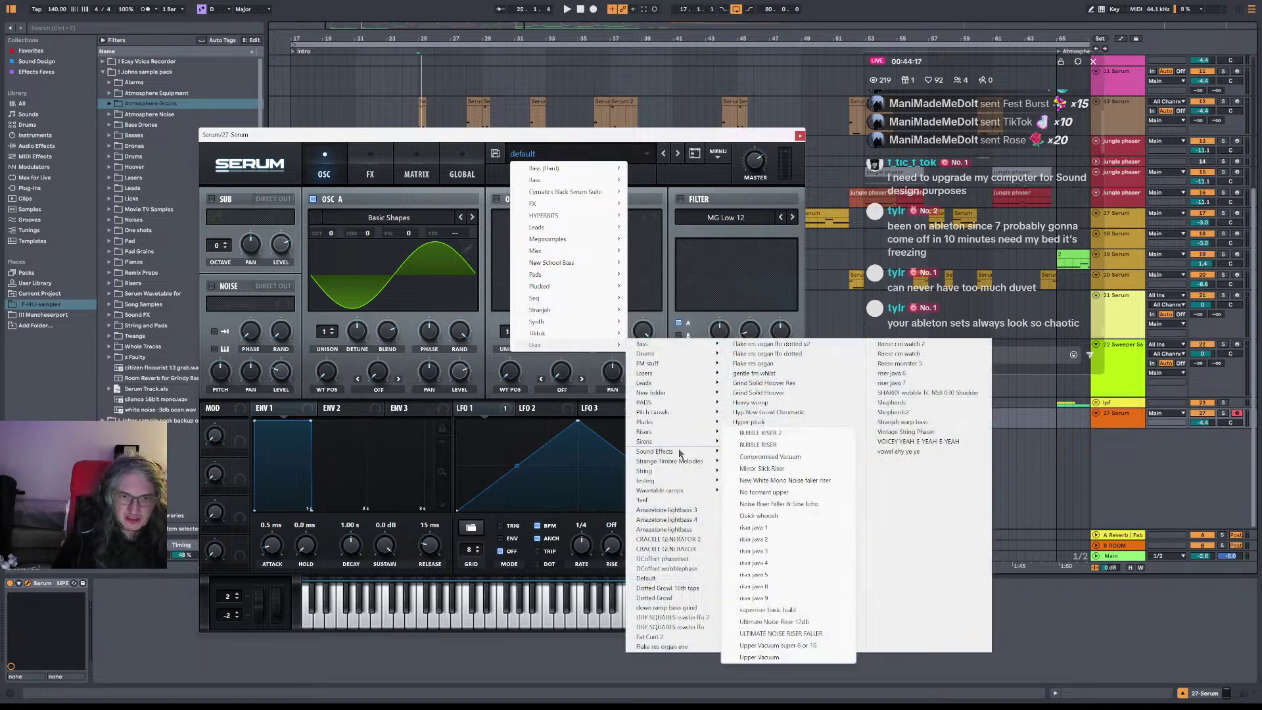
{"action": "mouse_move", "coordinate": [684, 455]}
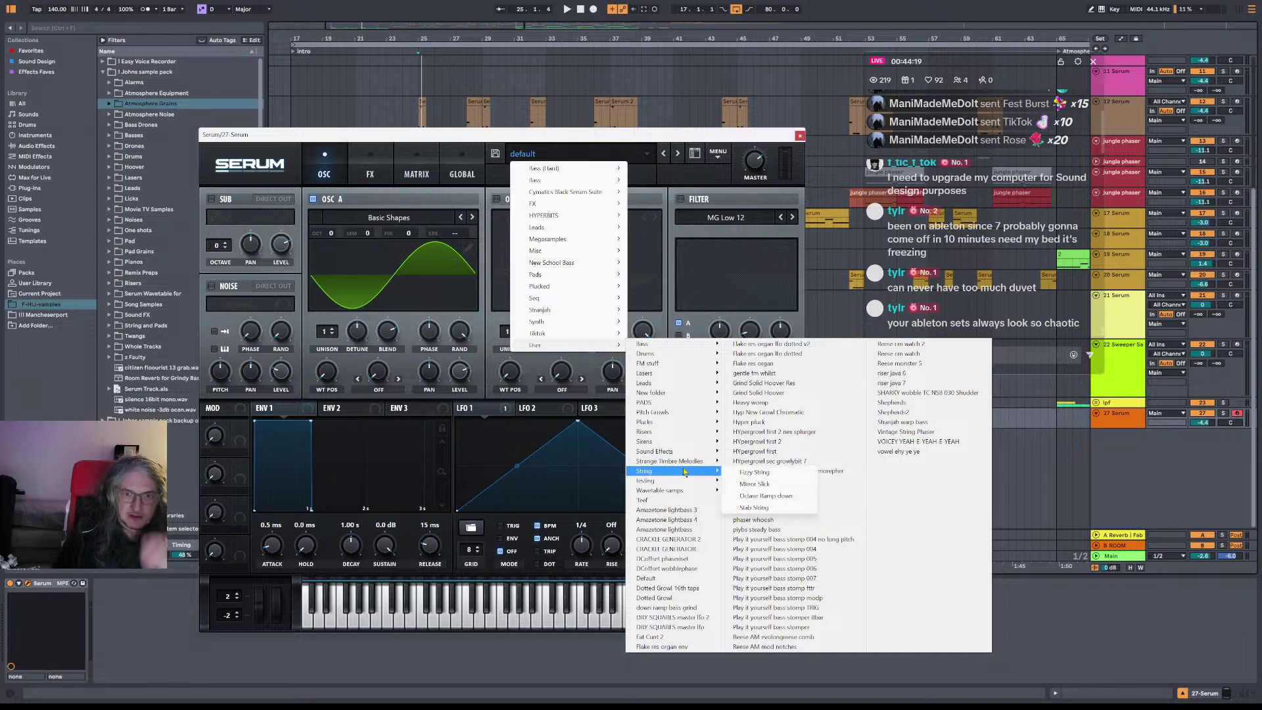
{"action": "left_click", "coordinate": [761, 475]}
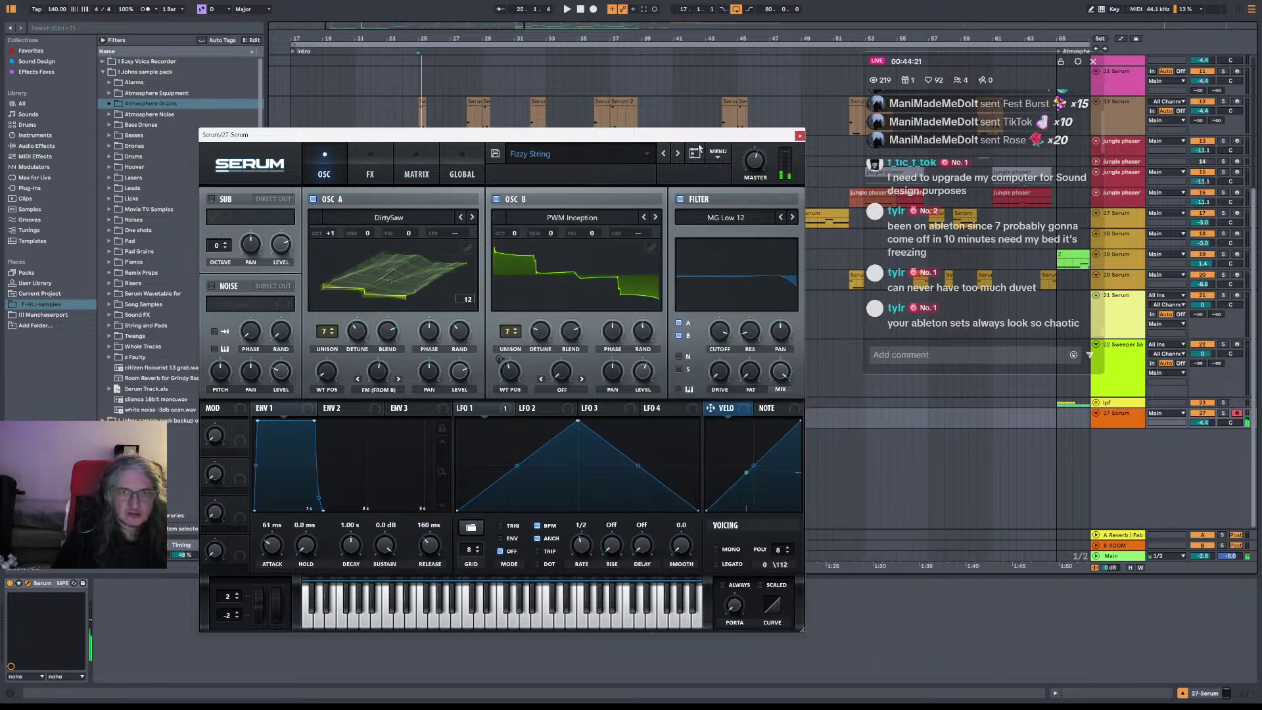
Step: Step forward through the String presets to Stab String, audition it and show its effects rack
{"action": "left_click", "coordinate": [676, 154]}
{"action": "left_click", "coordinate": [676, 154]}
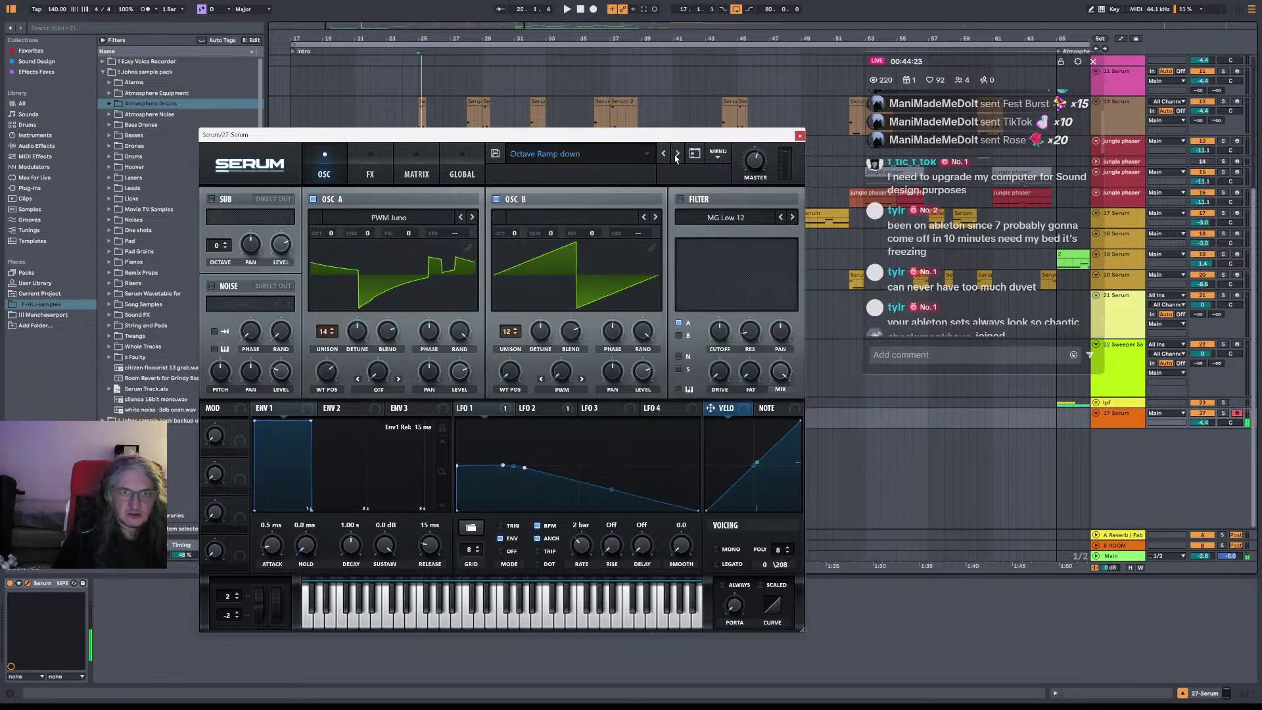
{"action": "left_click", "coordinate": [676, 156]}
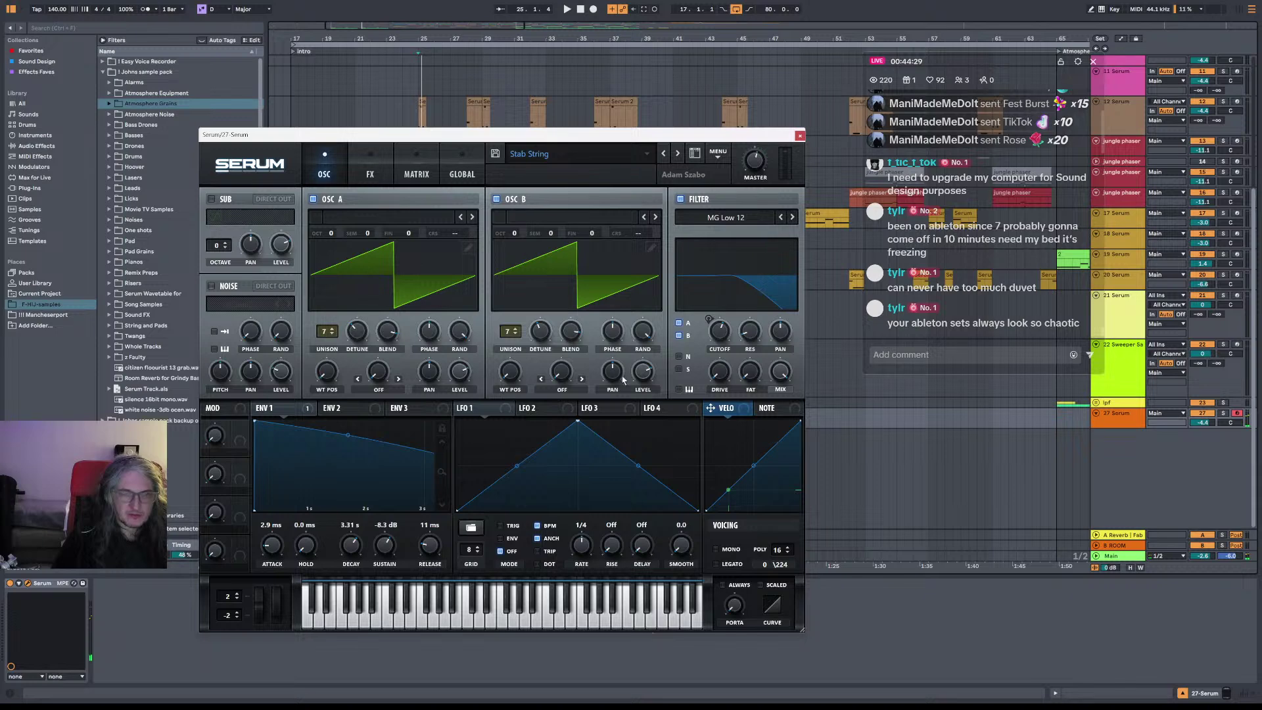
{"action": "mouse_move", "coordinate": [721, 342]}
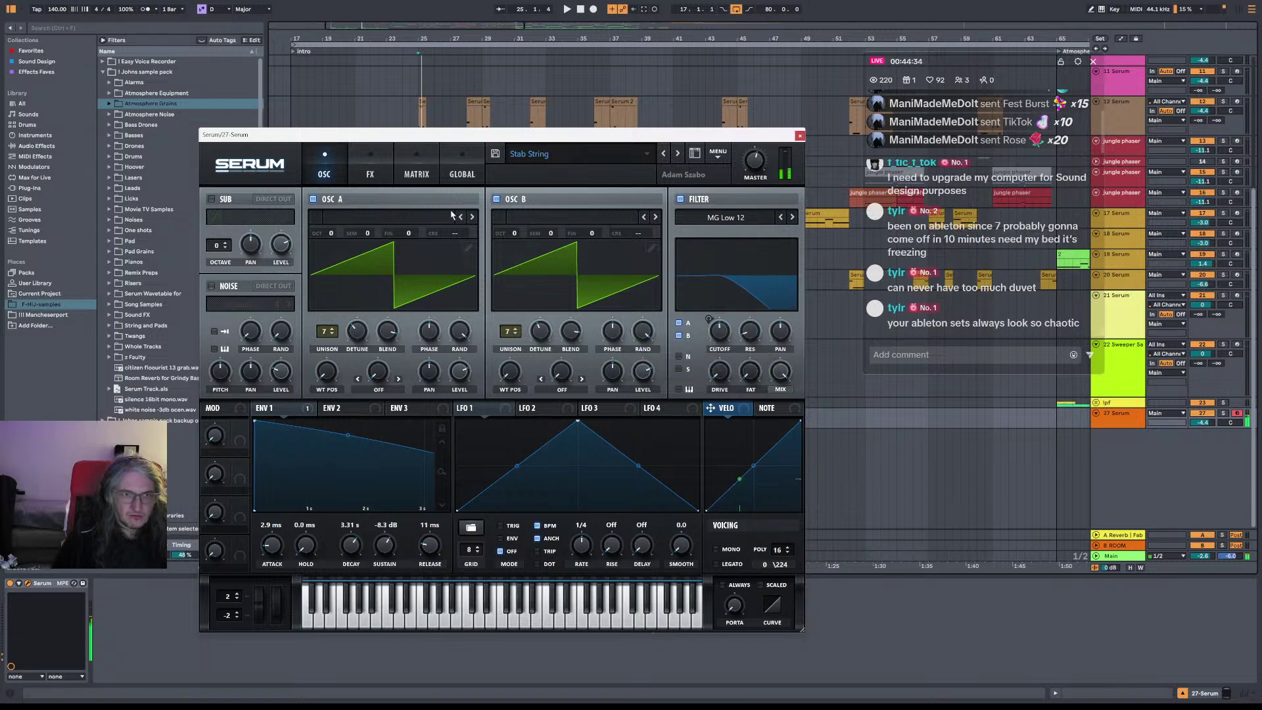
{"action": "left_click", "coordinate": [386, 172]}
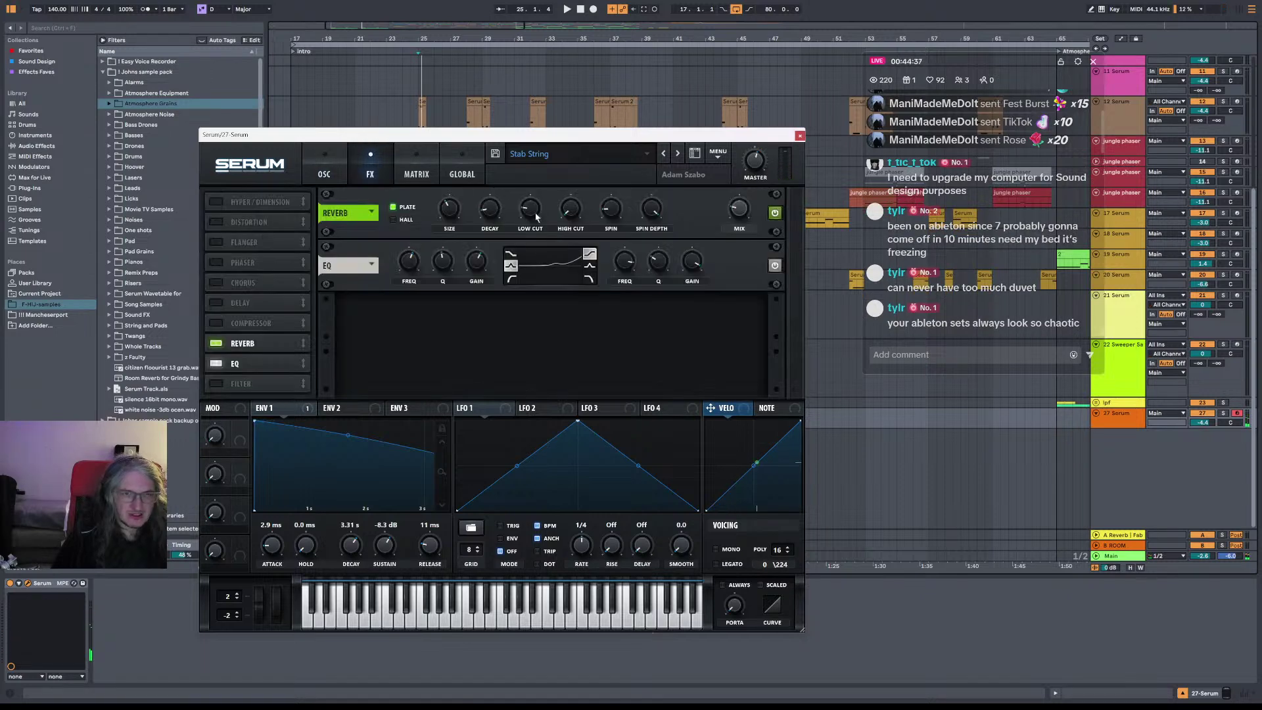
Step: Review the Stab String preset's reverb mix, oscillators, filter and global settings in Serum, and close the plugin window
{"action": "mouse_move", "coordinate": [743, 228]}
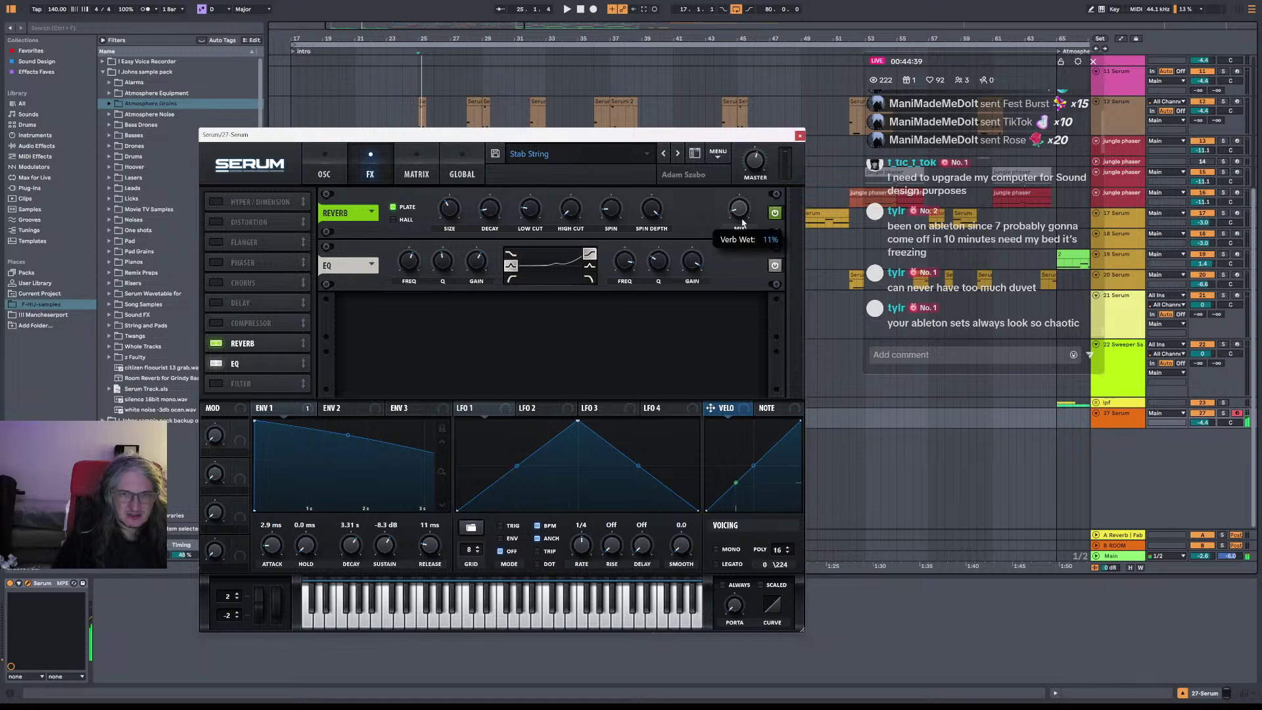
{"action": "left_click", "coordinate": [321, 173]}
{"action": "mouse_move", "coordinate": [728, 393]}
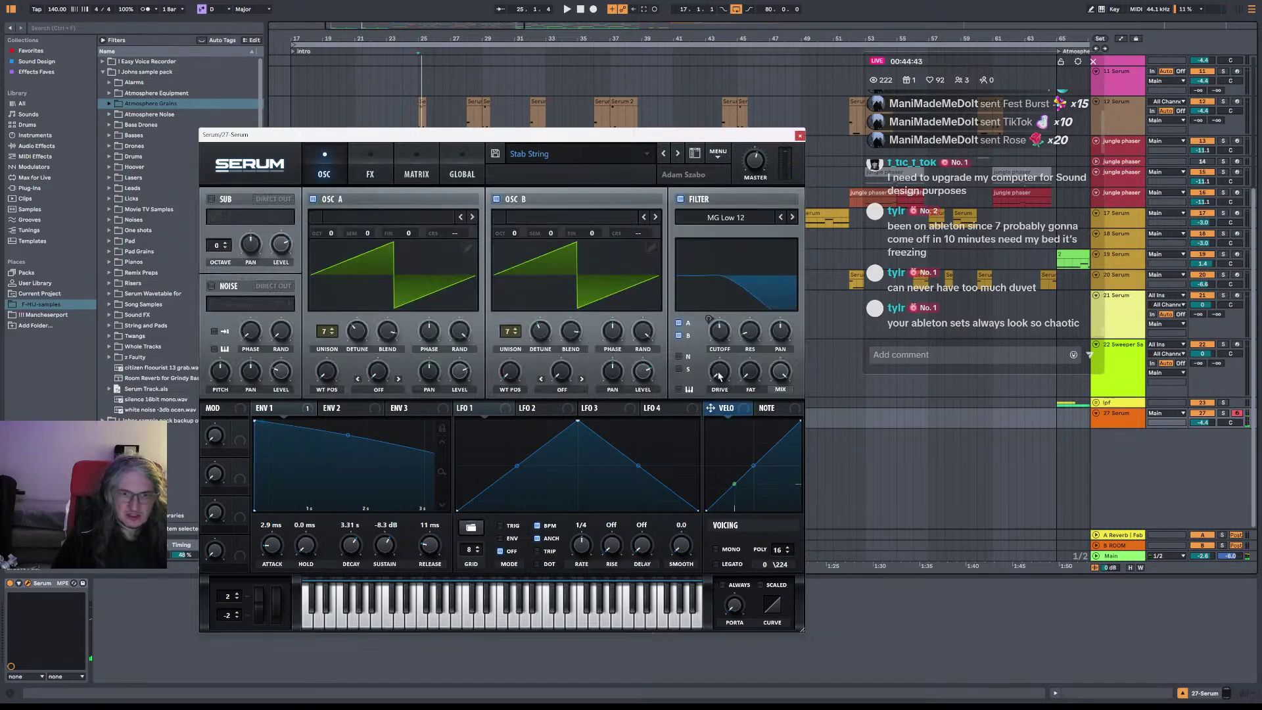
{"action": "left_click", "coordinate": [463, 172]}
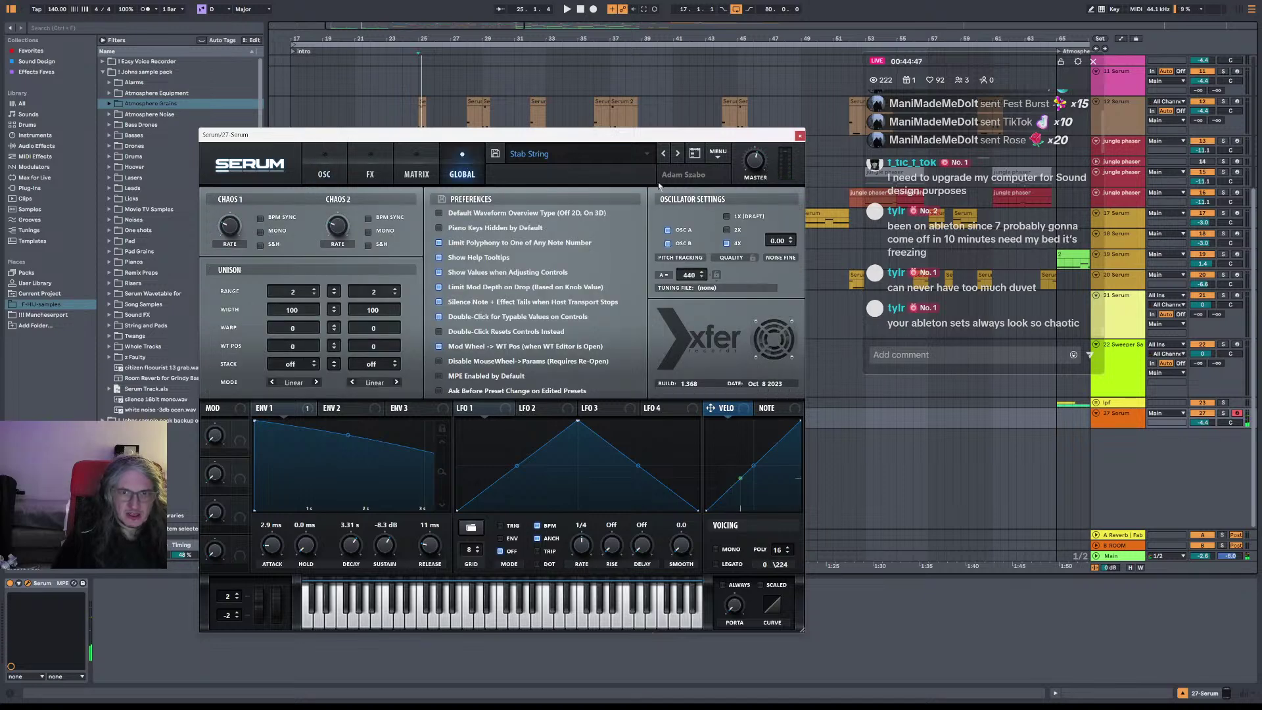
{"action": "left_click", "coordinate": [328, 164]}
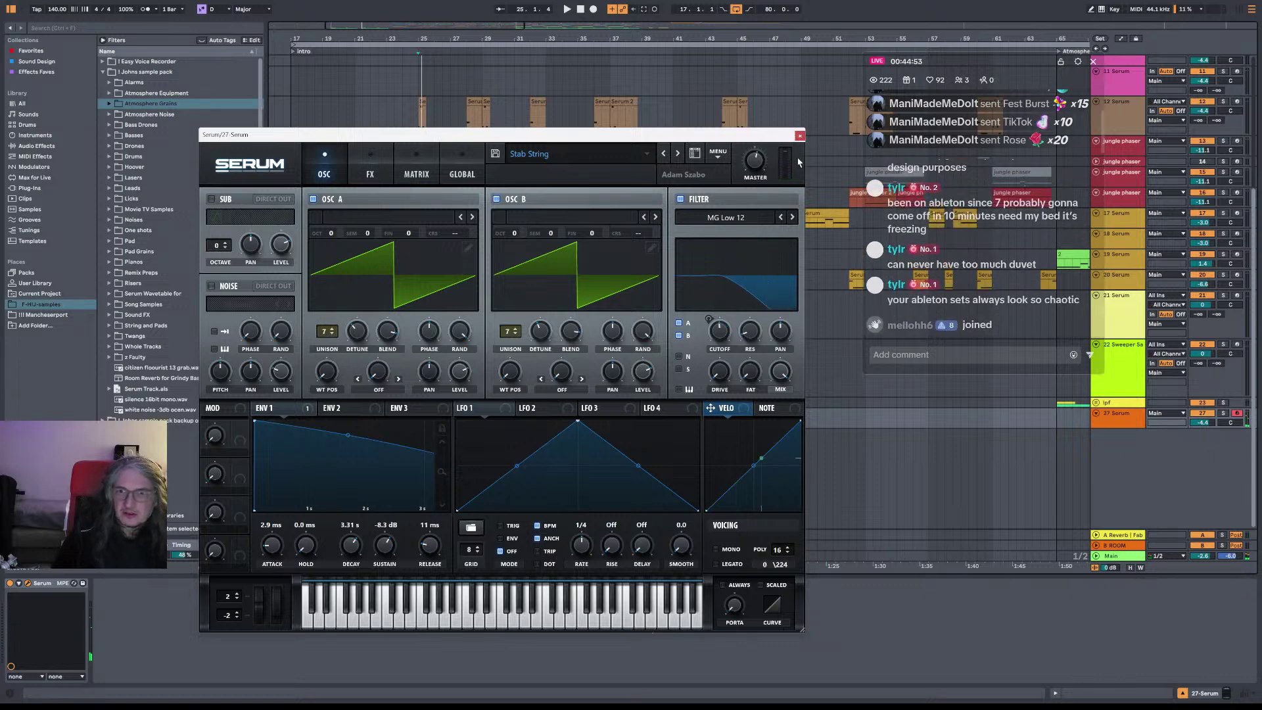
{"action": "left_click", "coordinate": [800, 136]}
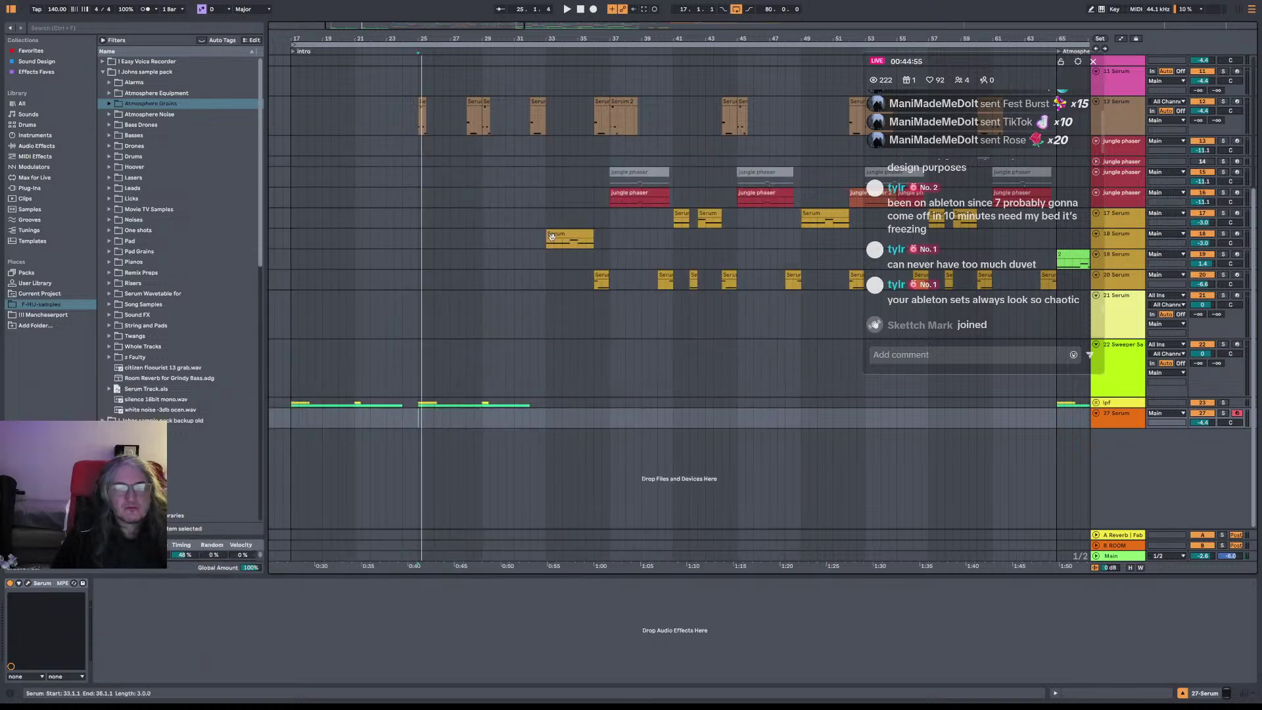
Step: Play the arrangement from around bar 33 and open the MIDI clip on the 18 Serum track to examine its notes
{"action": "left_click", "coordinate": [539, 203]}
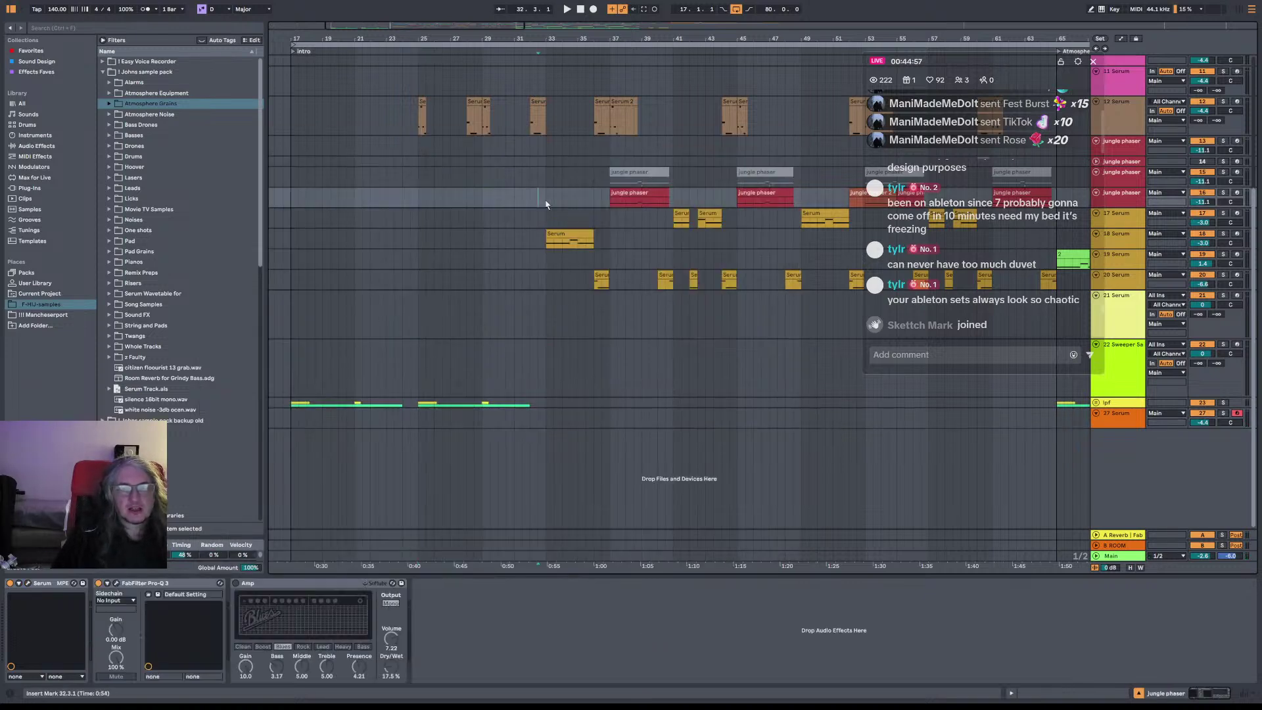
{"action": "key", "text": "space"}
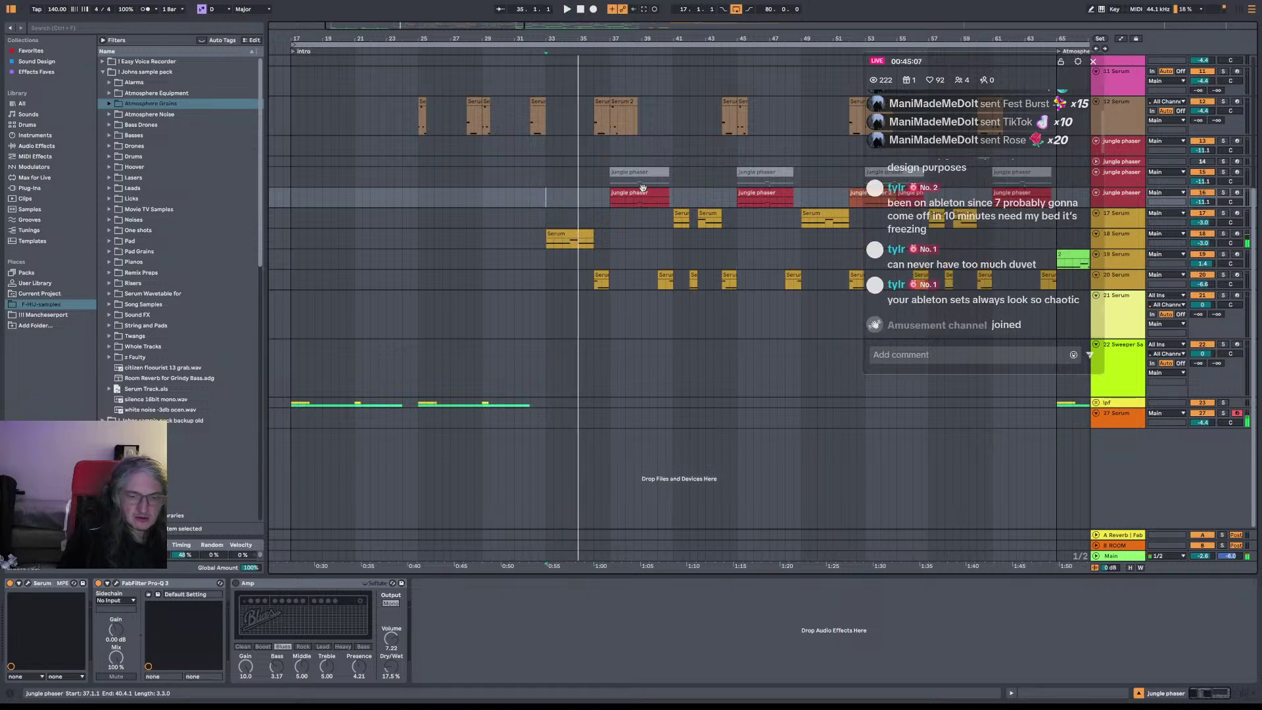
{"action": "key", "text": "space"}
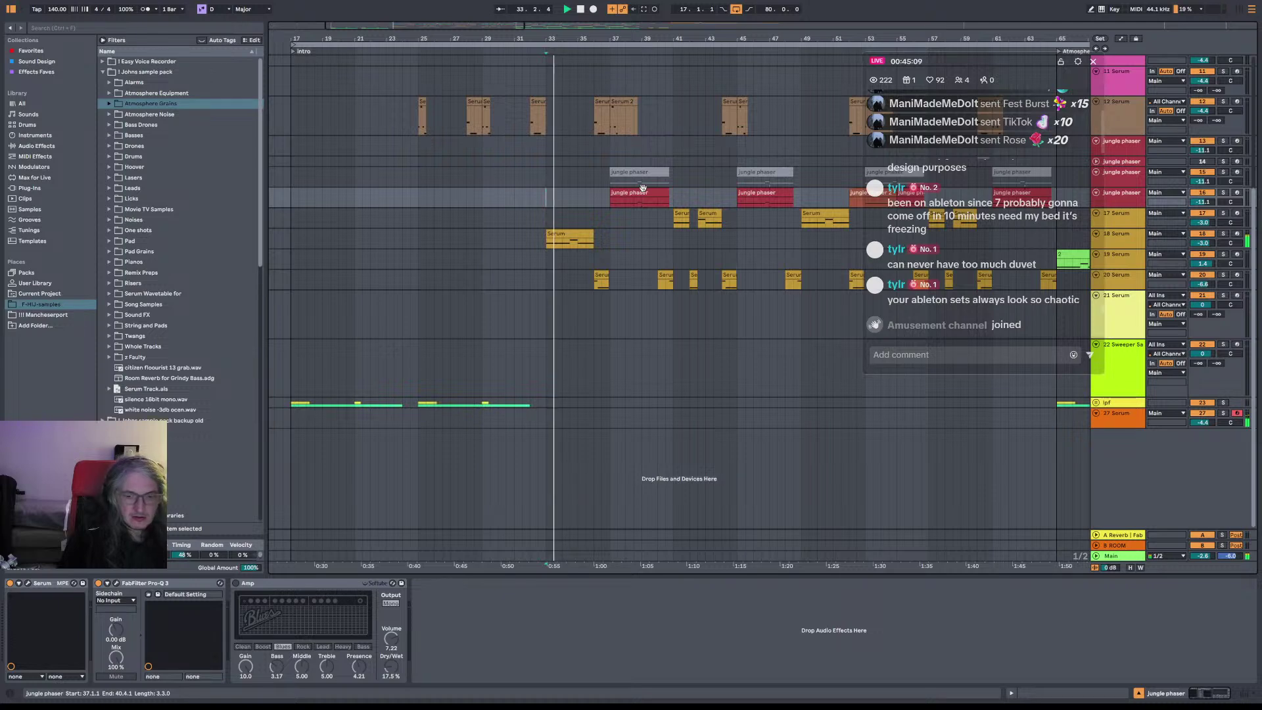
{"action": "double_click", "coordinate": [553, 244]}
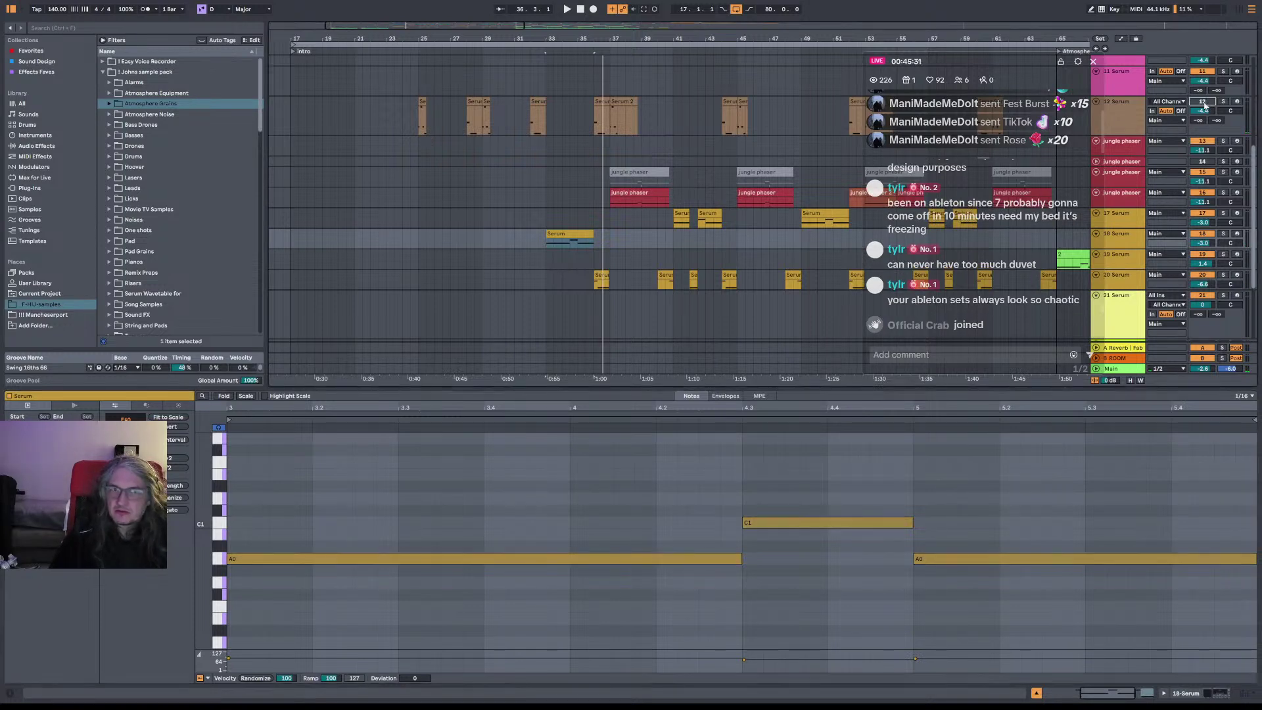
Step: Play the arrangement repeatedly from bar 37, and from bar 45 at the jungle phaser clip
{"action": "left_click", "coordinate": [609, 122]}
{"action": "key", "text": "space"}
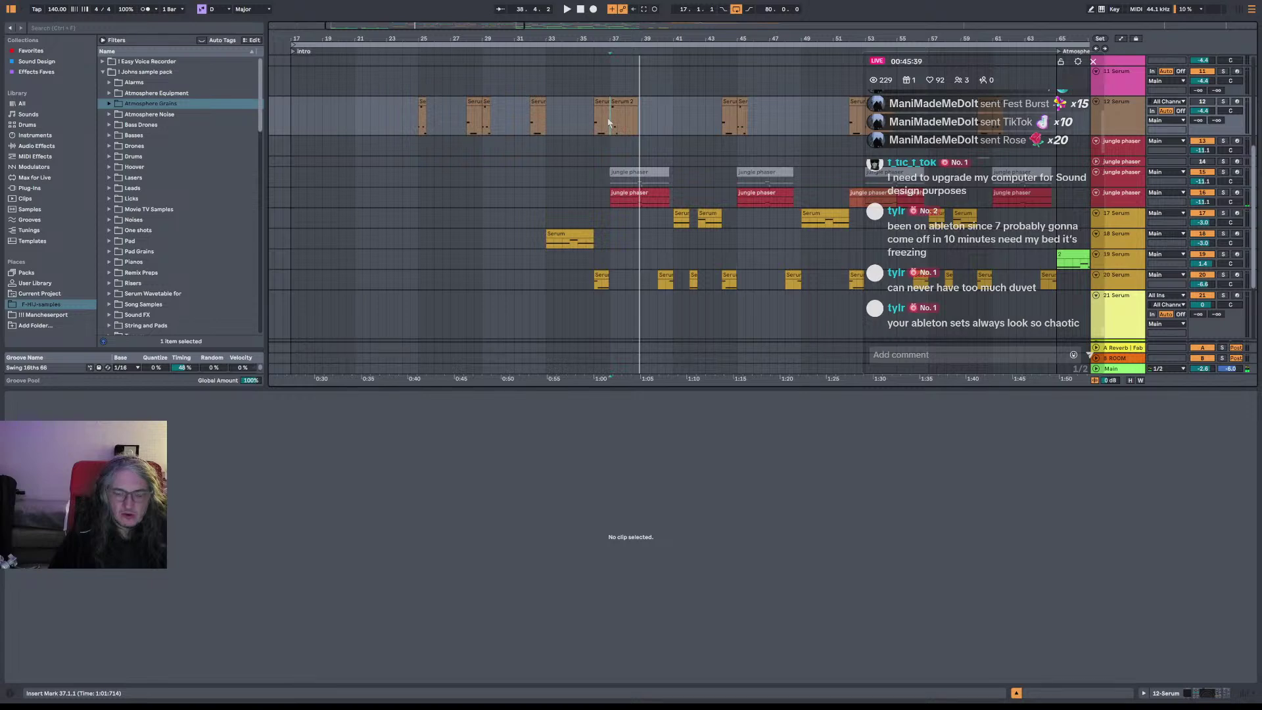
{"action": "key", "text": "space"}
{"action": "key", "text": "space"}
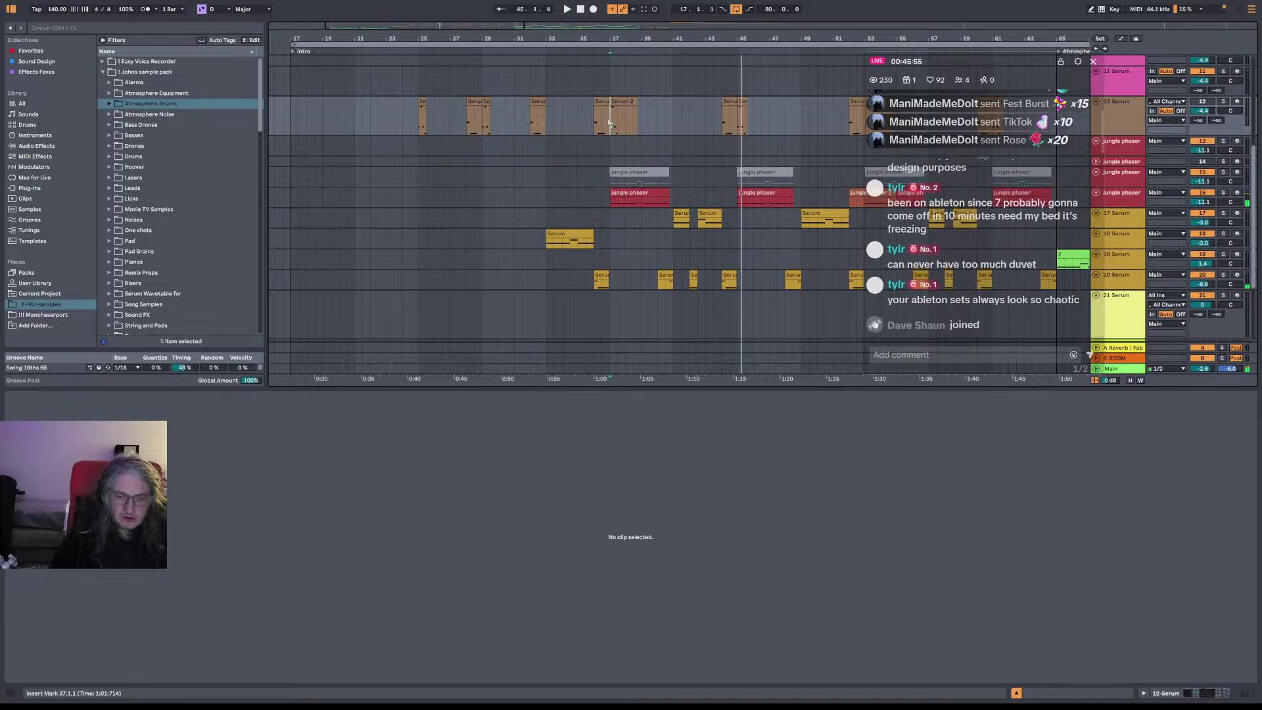
{"action": "key", "text": "space"}
{"action": "key", "text": "space"}
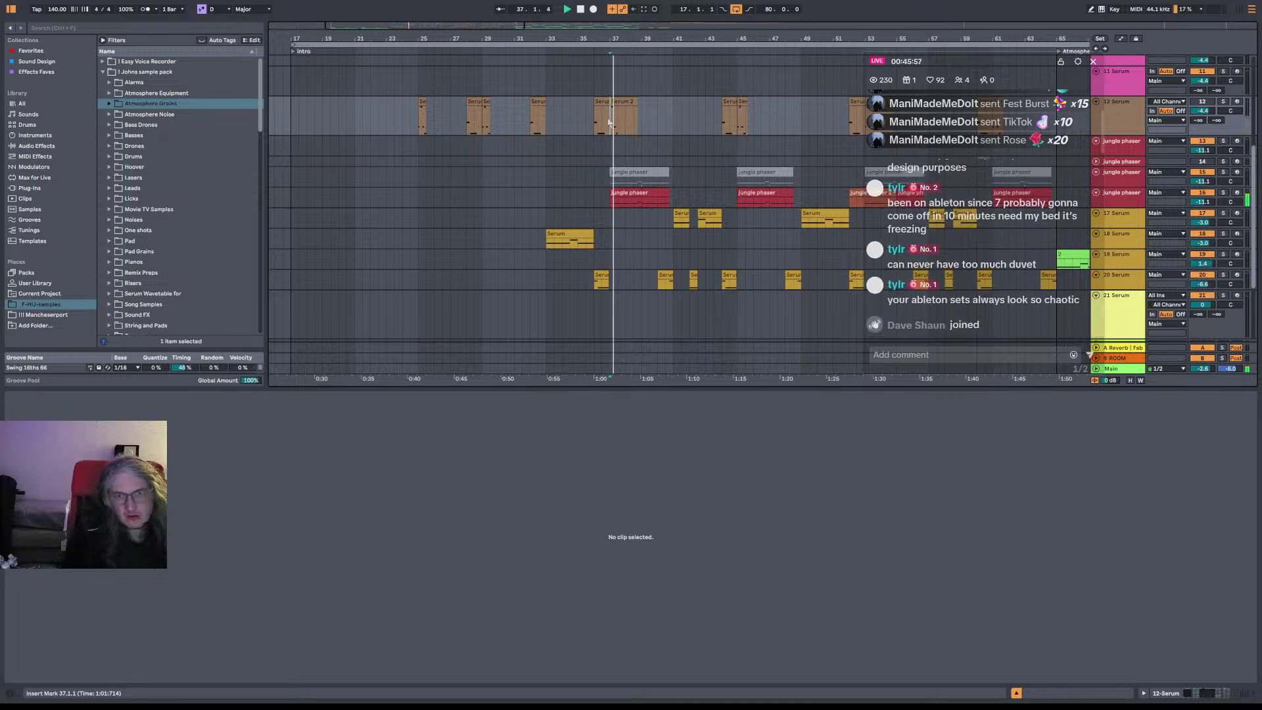
{"action": "left_click", "coordinate": [738, 205]}
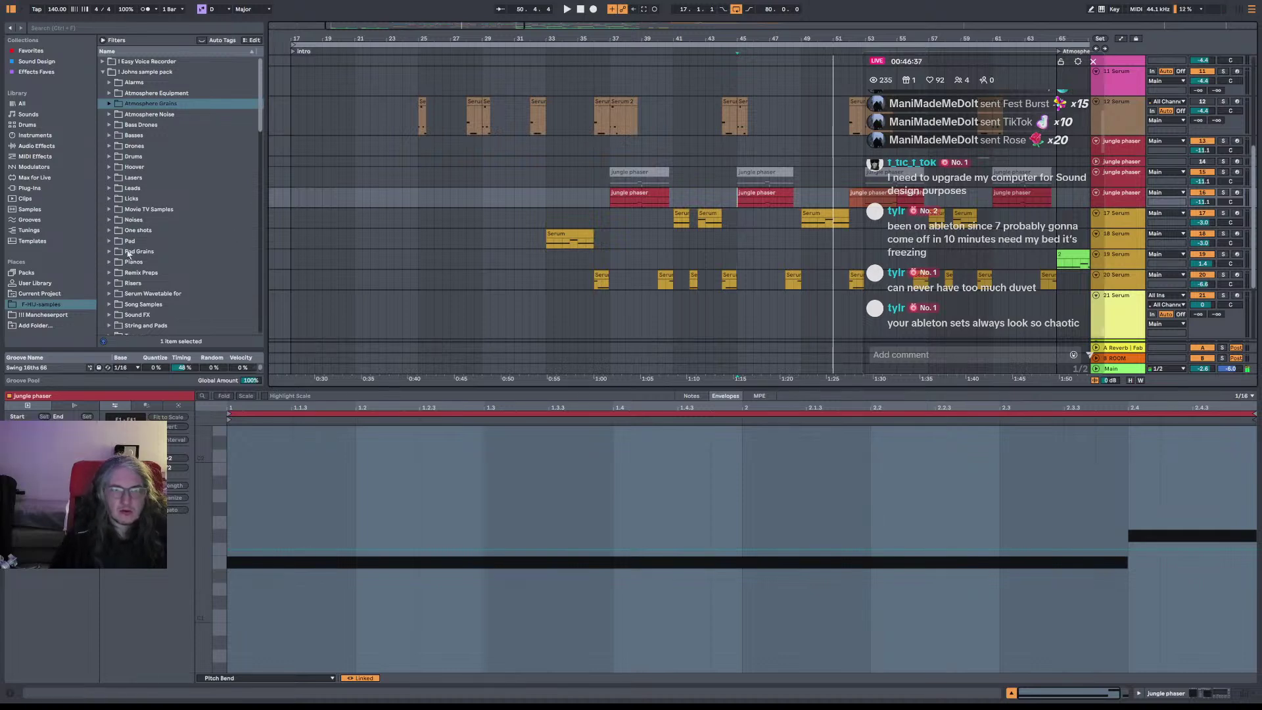
Step: Rehearse the arrangement from bar 17 and record a short MIDI phrase on the 27 Serum track from there
{"action": "left_click", "coordinate": [294, 197]}
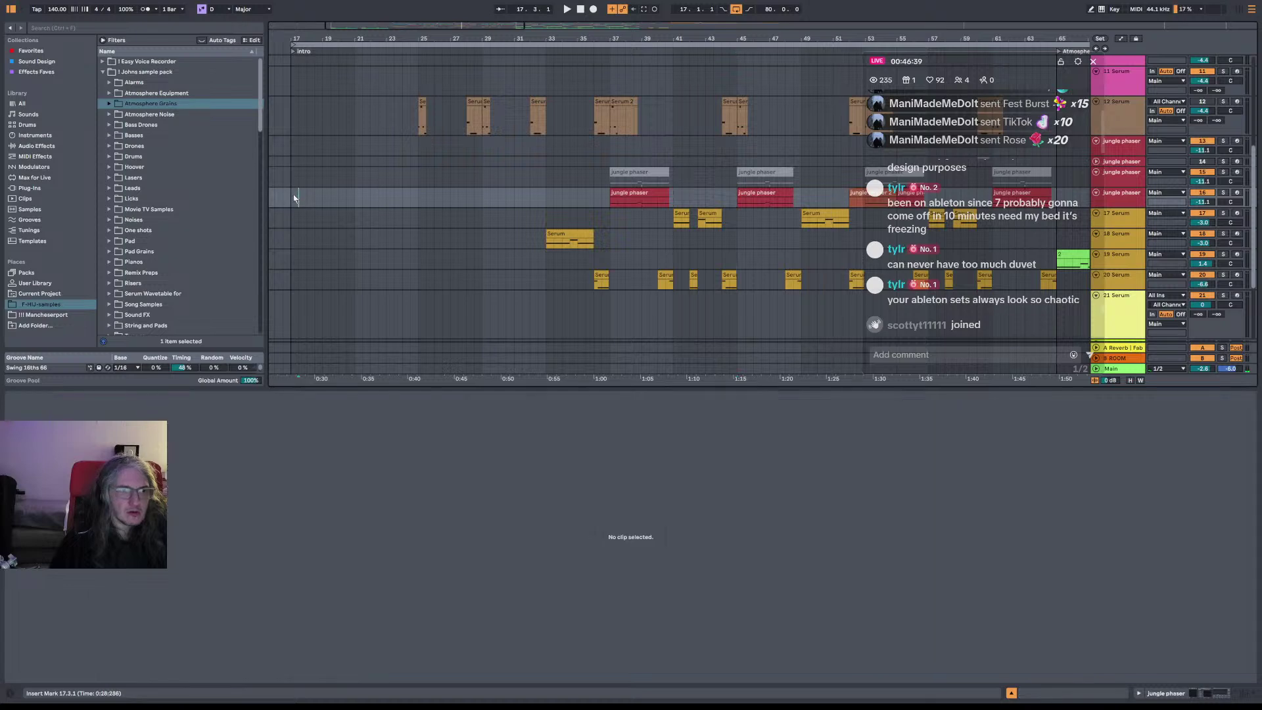
{"action": "key", "text": "space"}
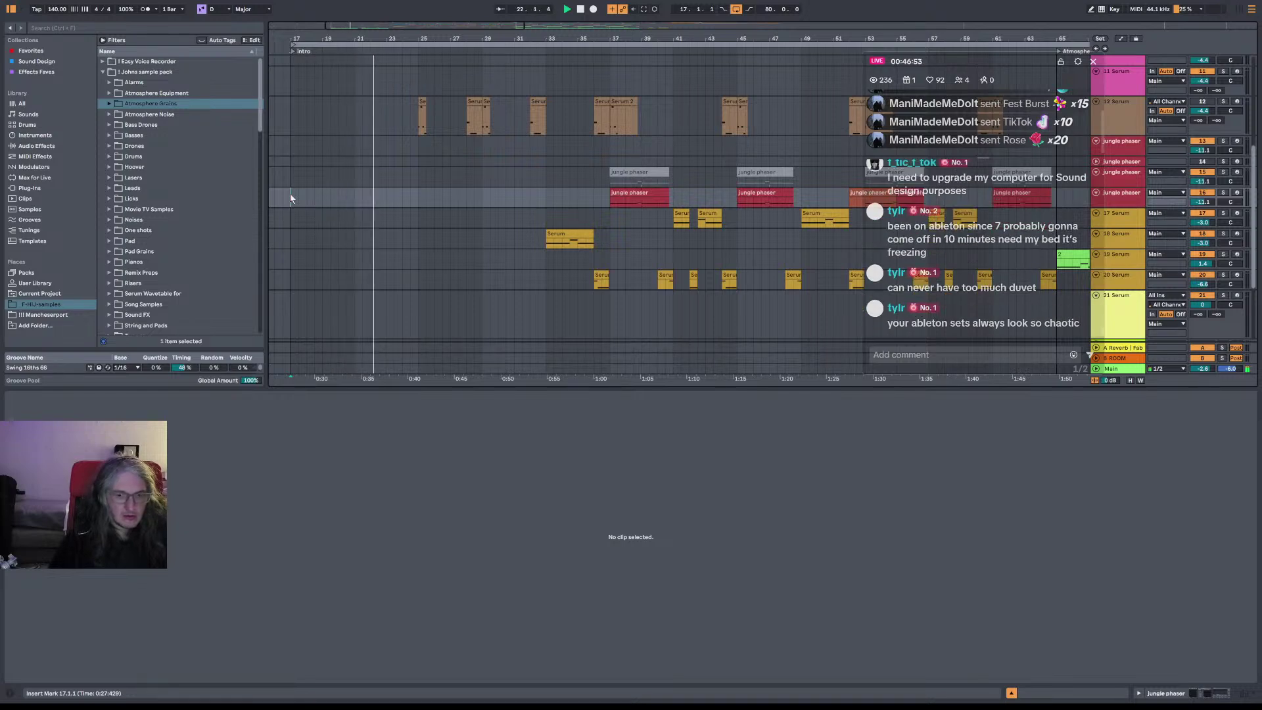
{"action": "key", "text": "space"}
{"action": "key", "text": "F9"}
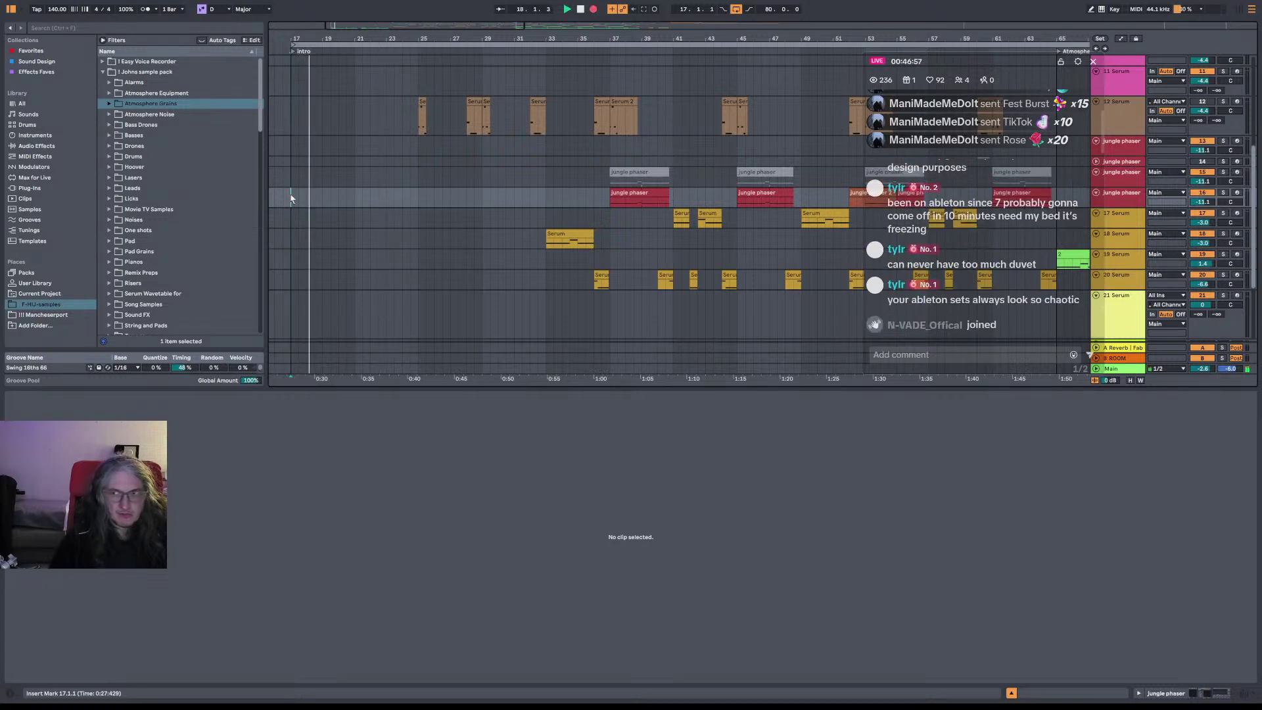
{"action": "key", "text": "F9"}
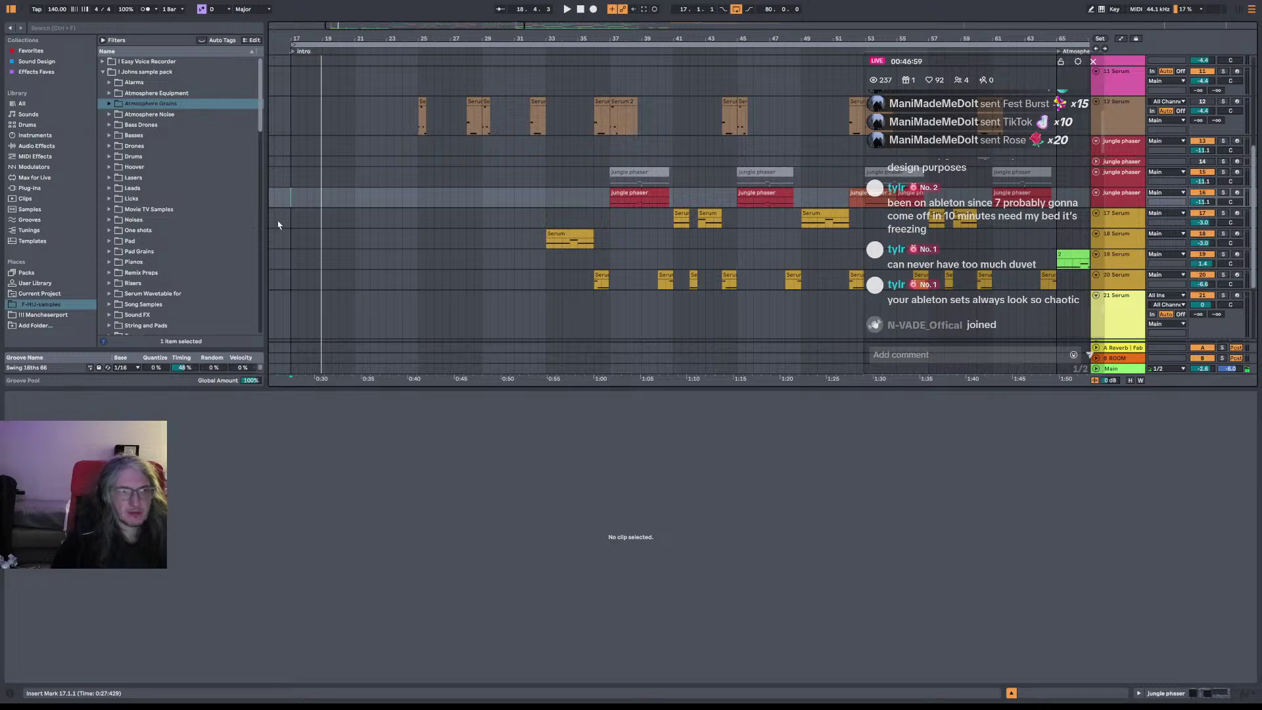
Step: Play back the newly recorded clip on the 27 Serum track and open its notes for inspection
{"action": "scroll", "coordinate": [329, 217], "scroll_direction": "down", "scroll_amount": 5}
{"action": "key", "text": "space"}
{"action": "key", "text": "space"}
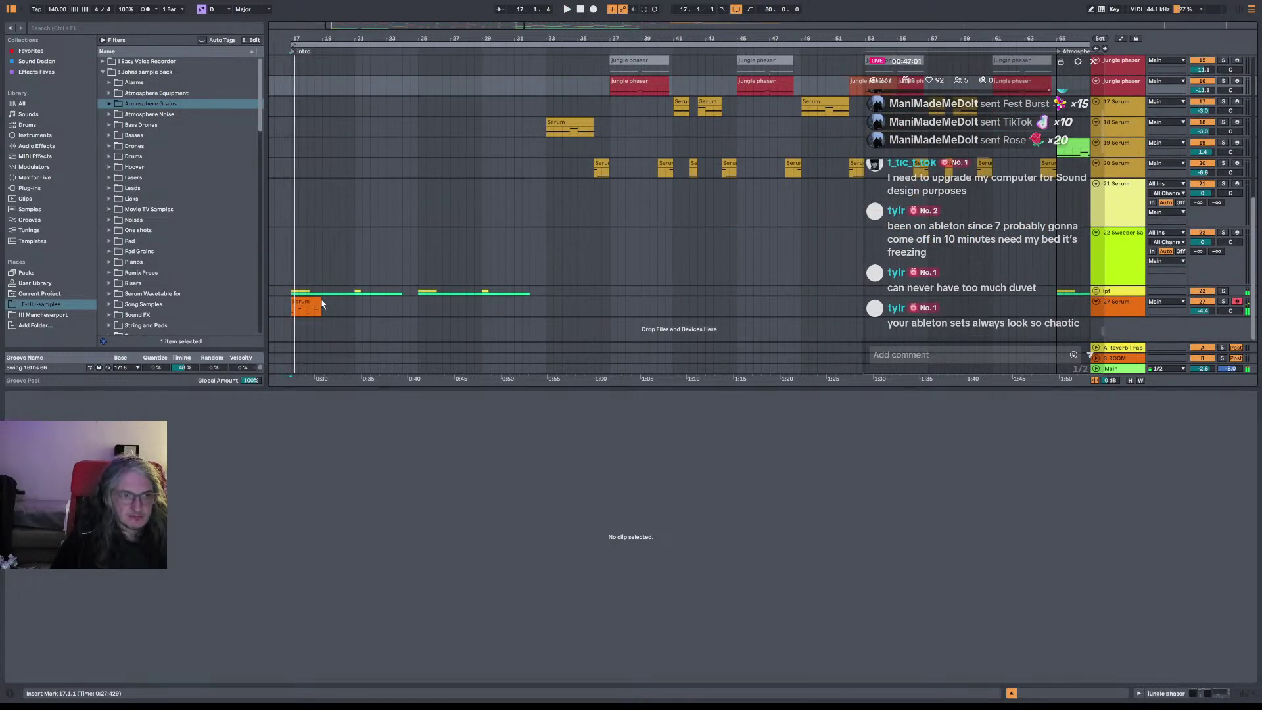
{"action": "left_click", "coordinate": [322, 304]}
{"action": "key", "text": "space"}
{"action": "left_click", "coordinate": [434, 565]}
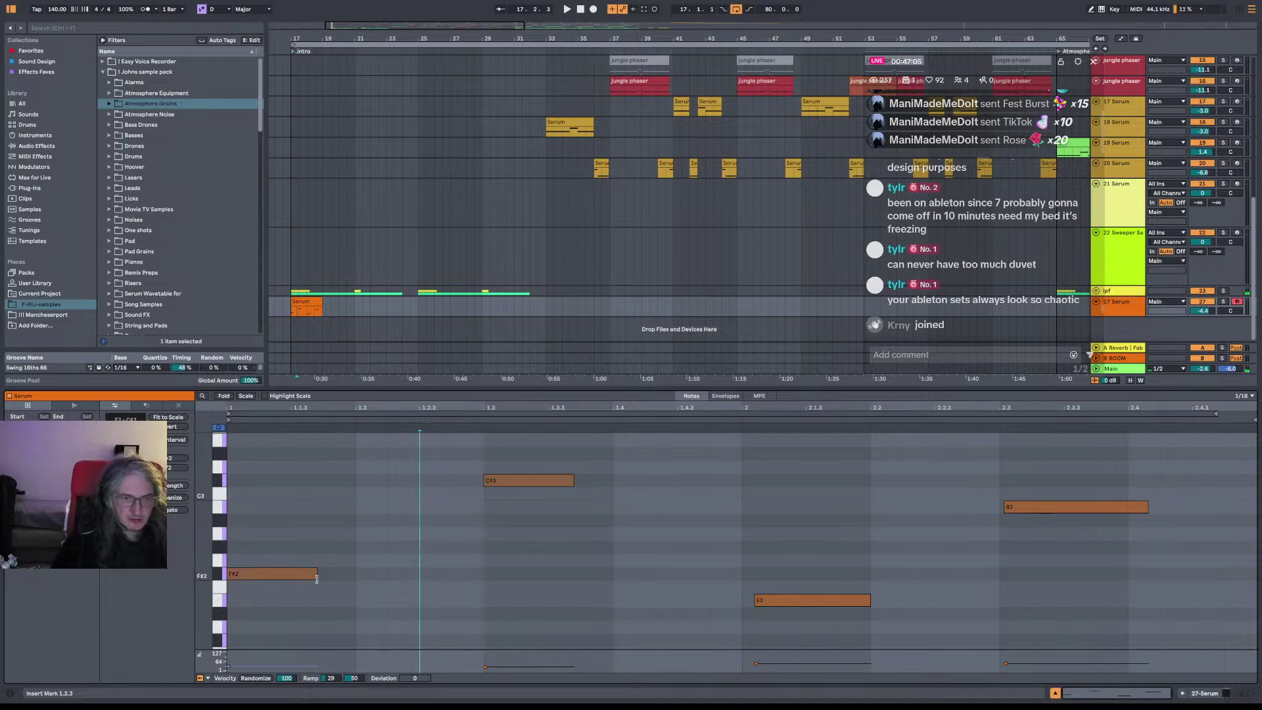
Step: Duplicate the 27 Serum track with its clip, and deactivate and fold the original track
{"action": "left_click", "coordinate": [1124, 313]}
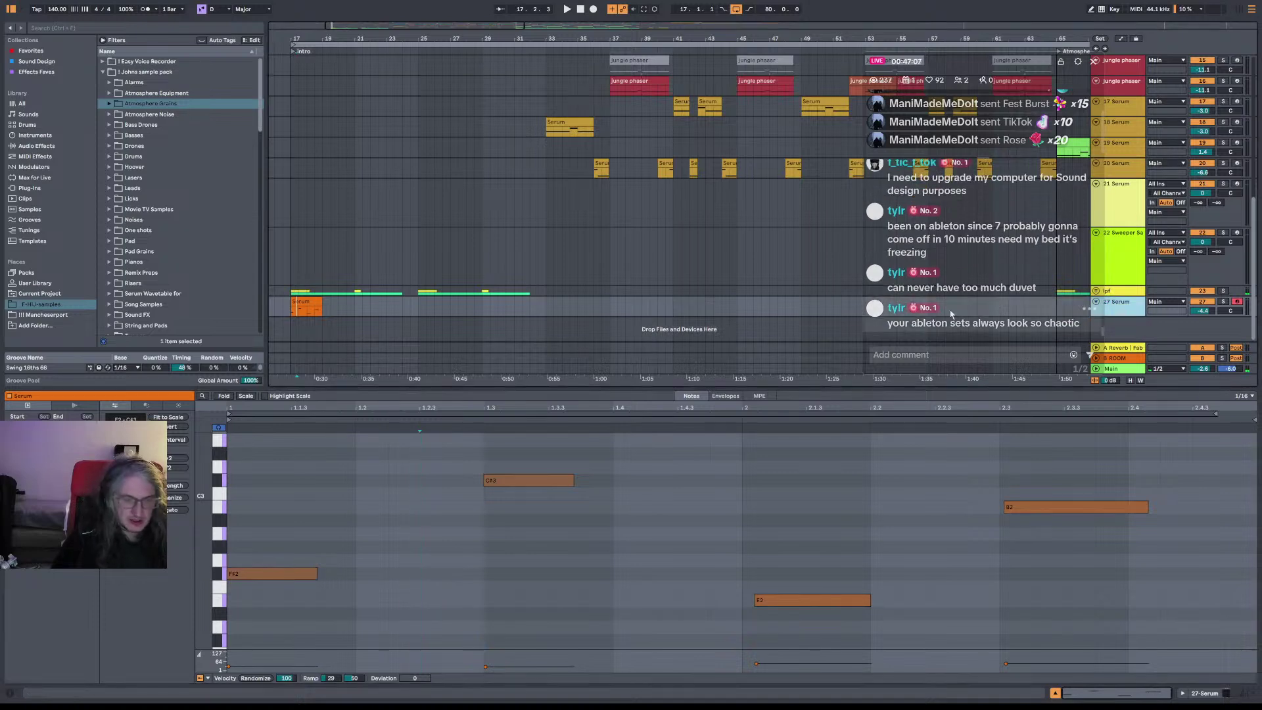
{"action": "key", "text": "ctrl+d"}
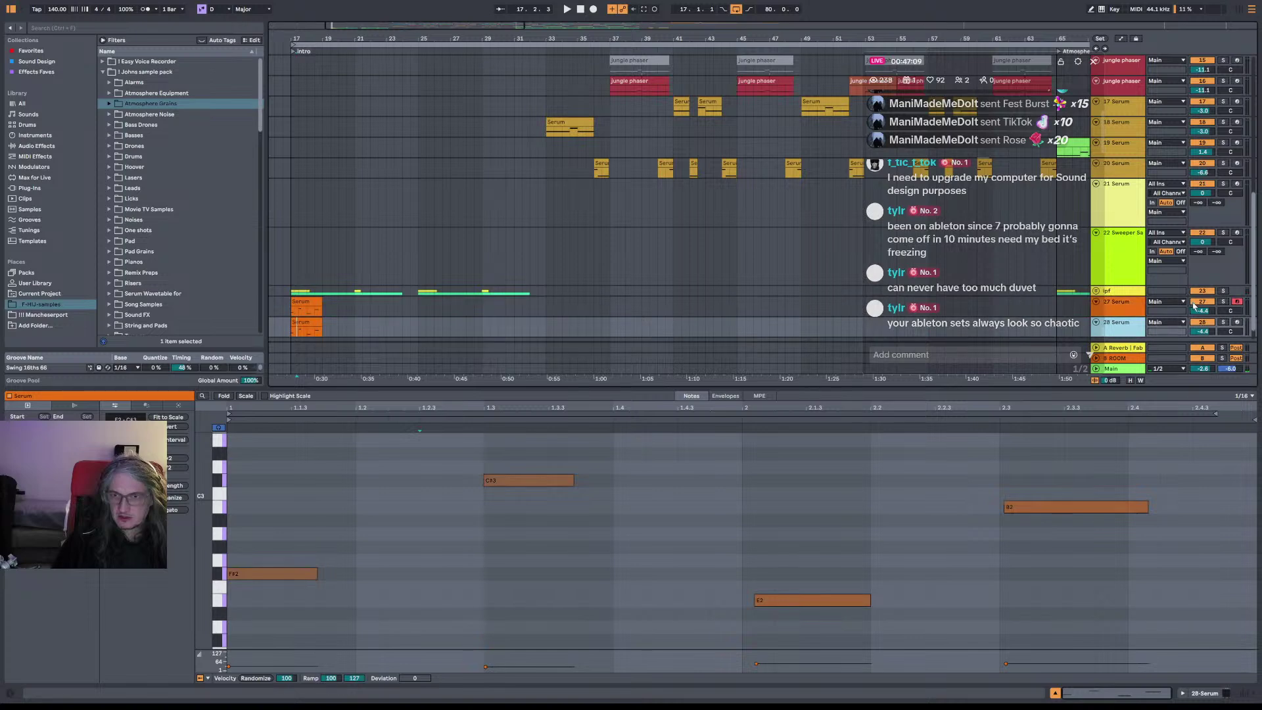
{"action": "left_click", "coordinate": [1115, 306]}
{"action": "left_click_drag", "start_coordinate": [1013, 66], "coordinate": [964, 54]}
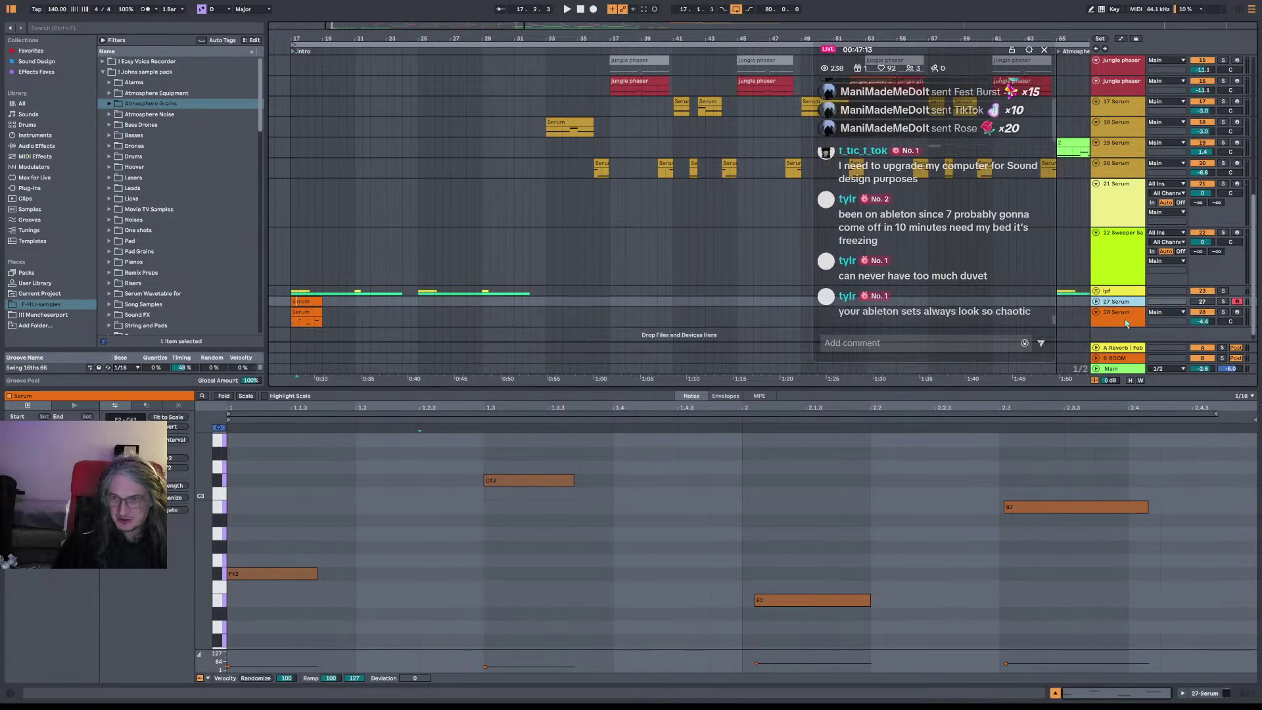
Step: Quantize all notes in the clip on the duplicated 28 Serum track
{"action": "left_click", "coordinate": [316, 314]}
{"action": "left_click", "coordinate": [368, 473]}
{"action": "key", "text": "ctrl+a"}
{"action": "key", "text": "ctrl+u"}
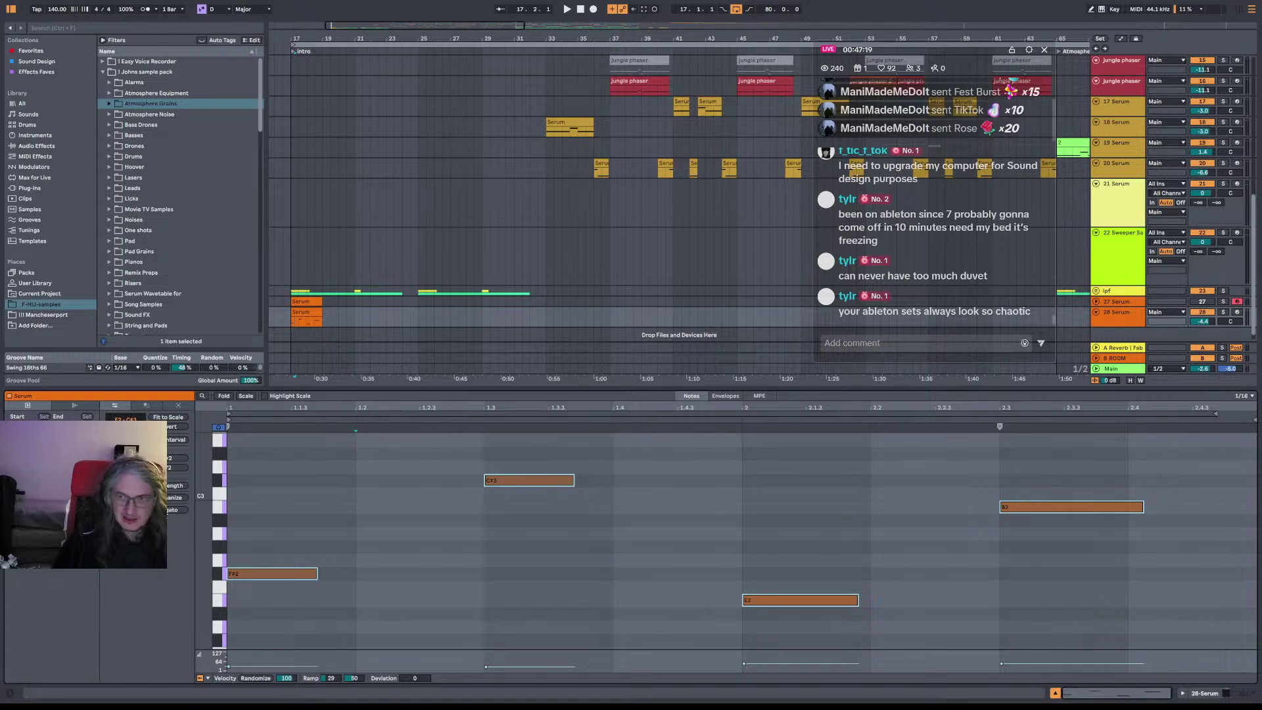
Step: Apply Legato to all notes of the 28 Serum clip so each reaches the following one, and play it
{"action": "left_click", "coordinate": [319, 311]}
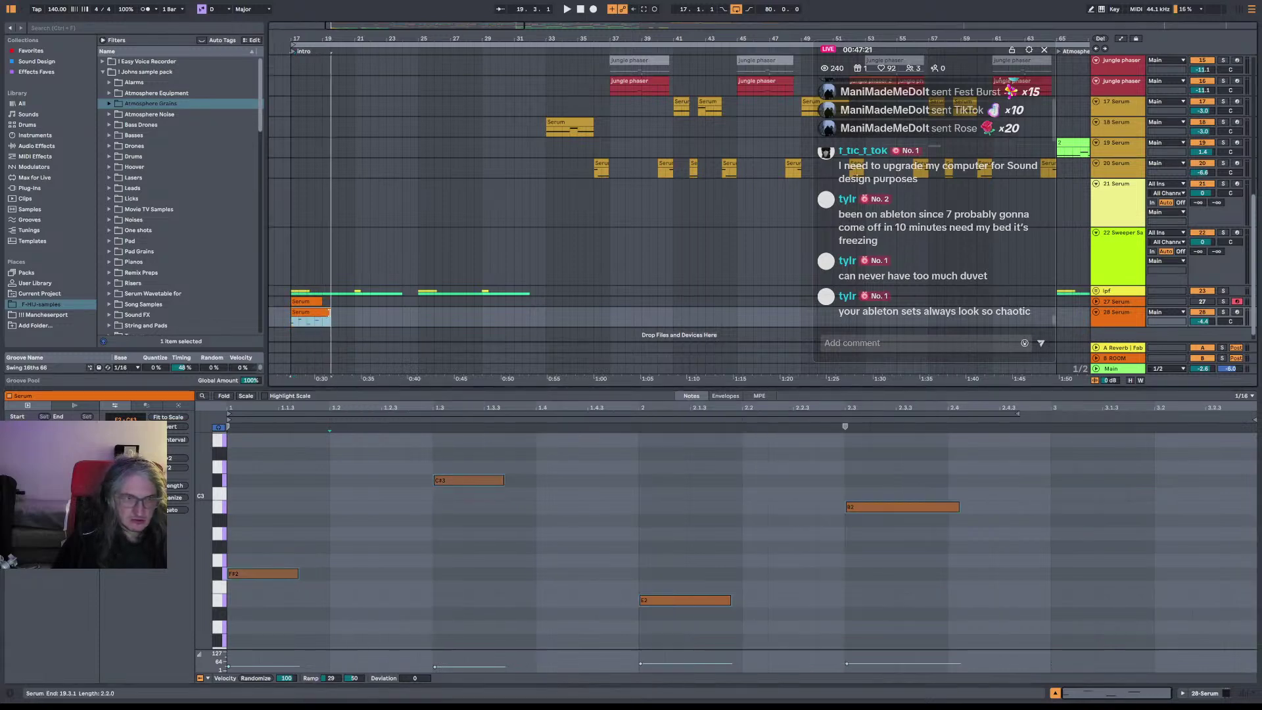
{"action": "key", "text": "Right"}
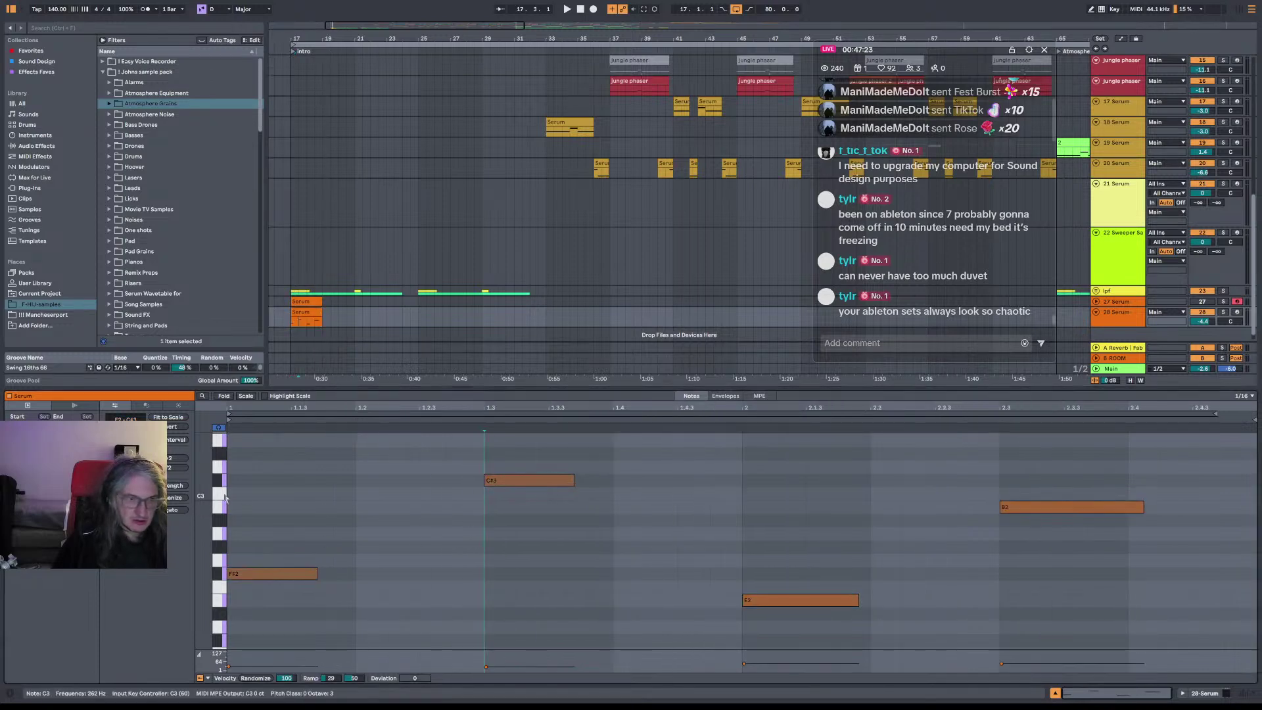
{"action": "left_click", "coordinate": [174, 510]}
{"action": "key", "text": "space"}
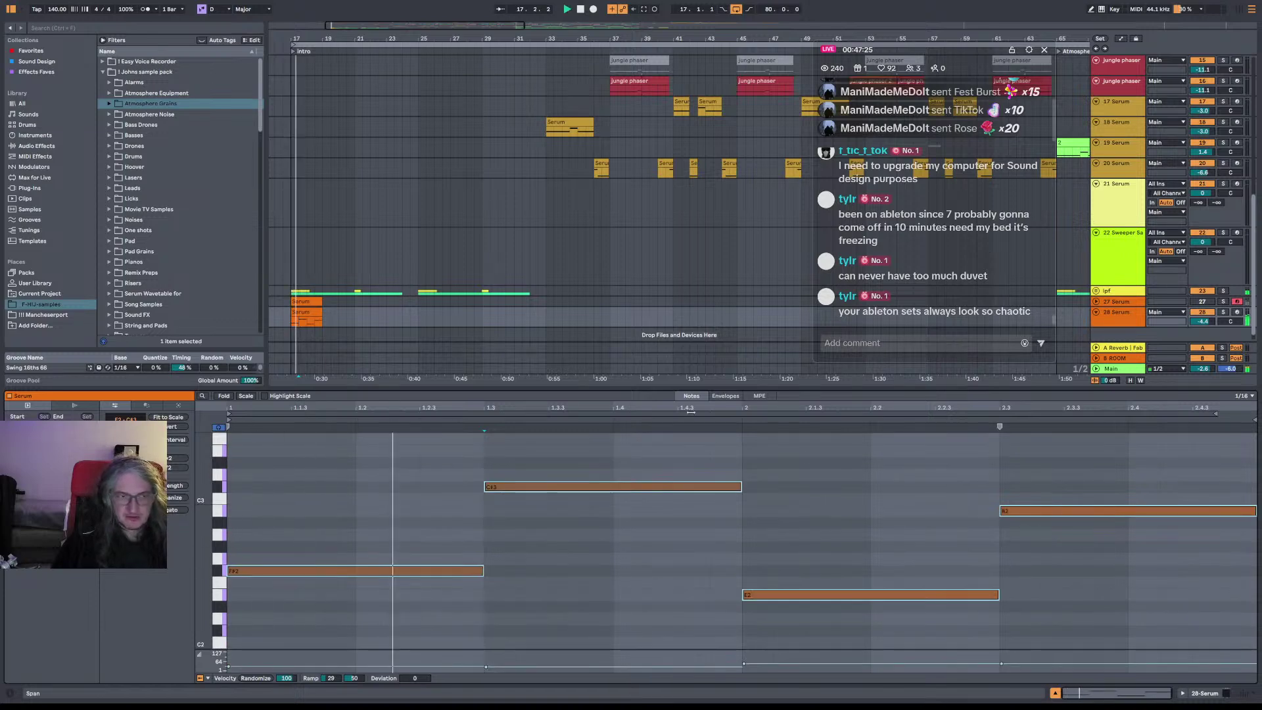
Step: Open the Serum instrument on the 28 Serum track and bypass all modulation destinations of Env 1
{"action": "key", "text": "shift+Tab"}
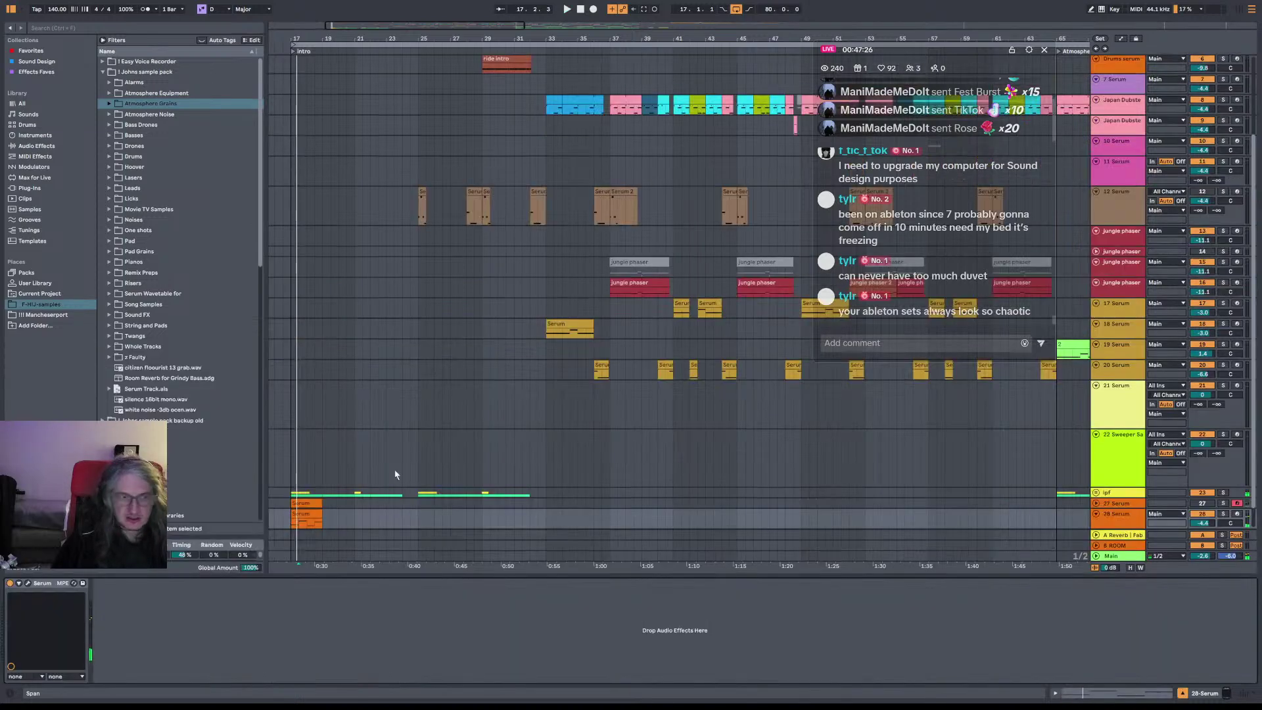
{"action": "left_click", "coordinate": [27, 583]}
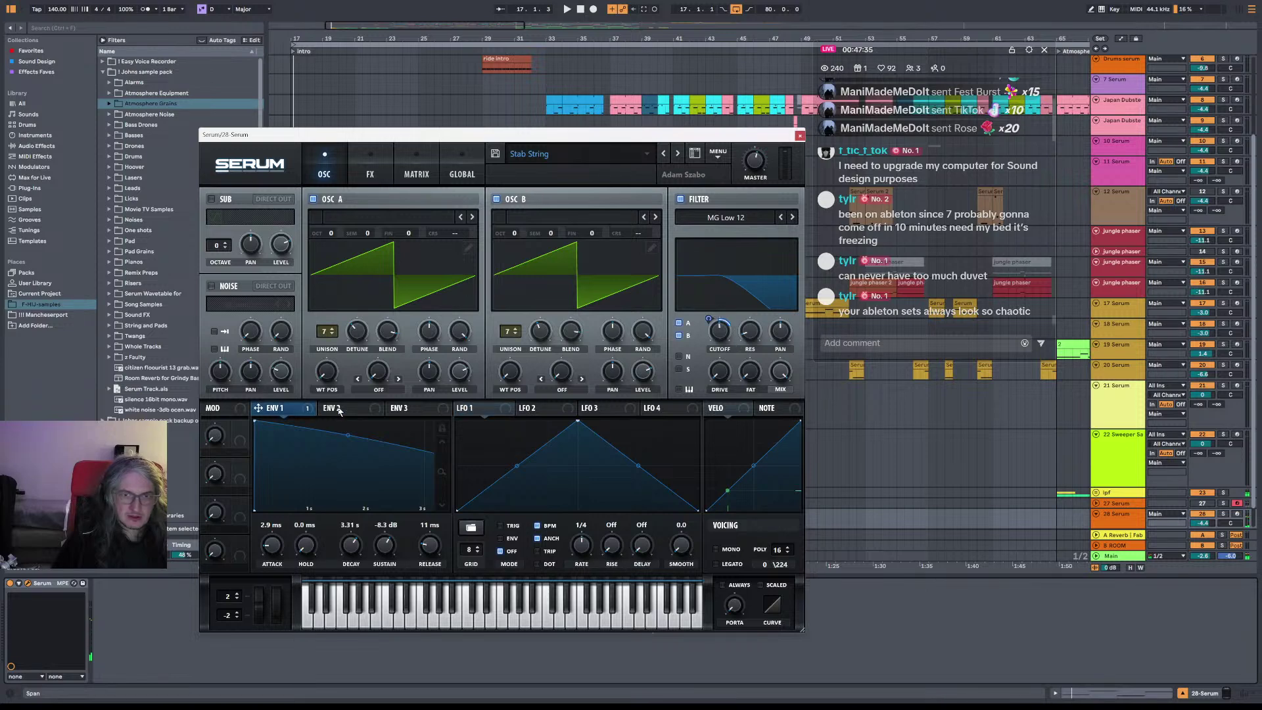
{"action": "right_click", "coordinate": [300, 411]}
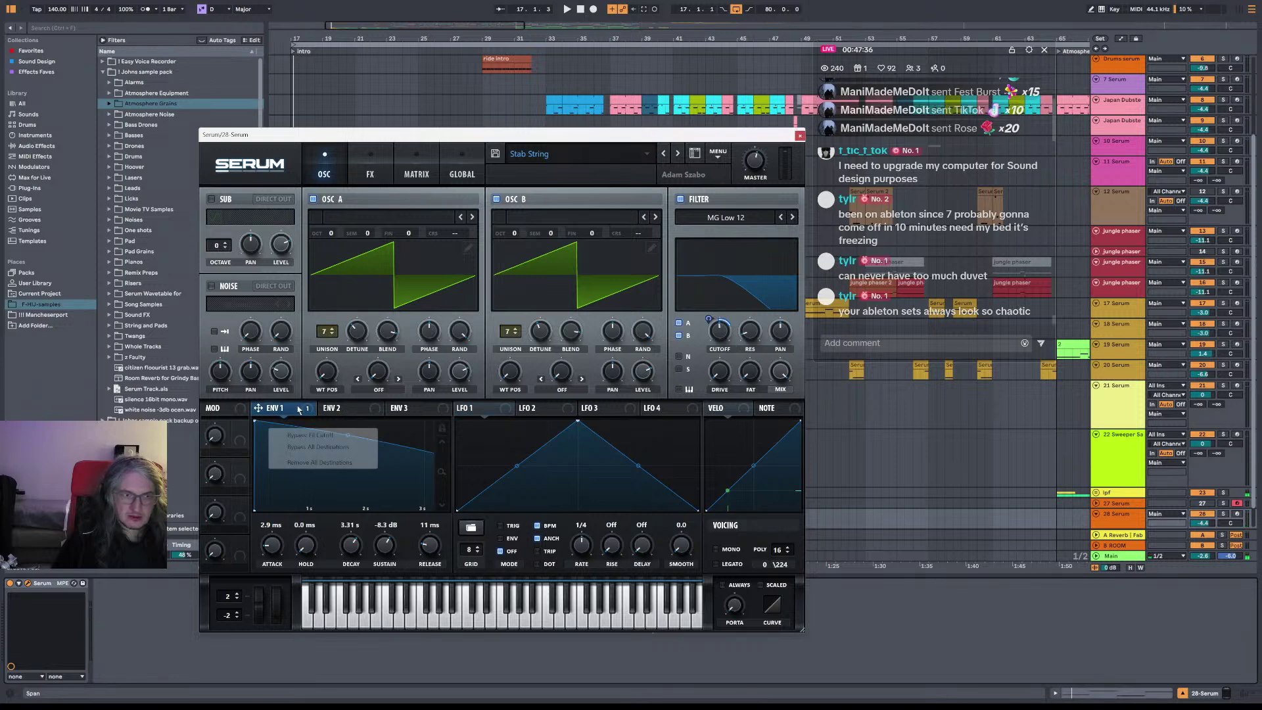
{"action": "left_click", "coordinate": [330, 447]}
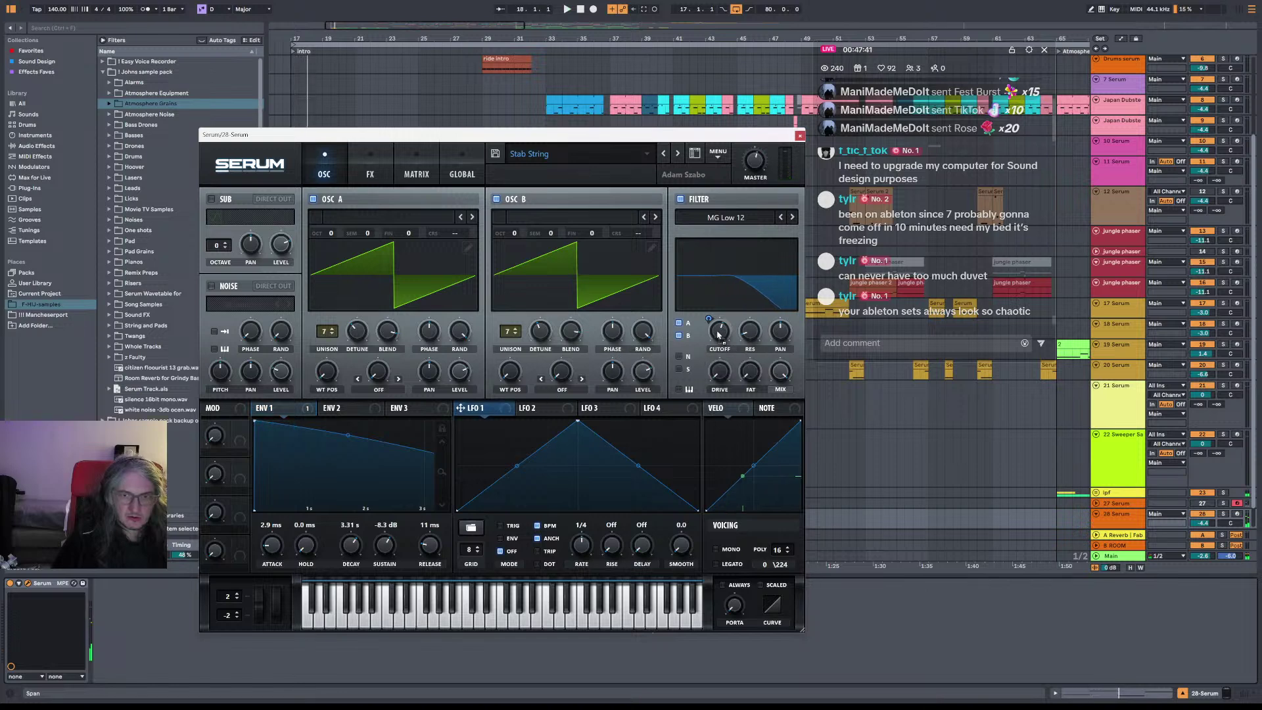
Step: Modulate the filter cutoff with LFO 1, using a 1/2 rate, Trig mode and the peak moved close to the shape's end
{"action": "left_click_drag", "start_coordinate": [718, 335], "coordinate": [720, 334]}
{"action": "left_click_drag", "start_coordinate": [587, 549], "coordinate": [594, 559]}
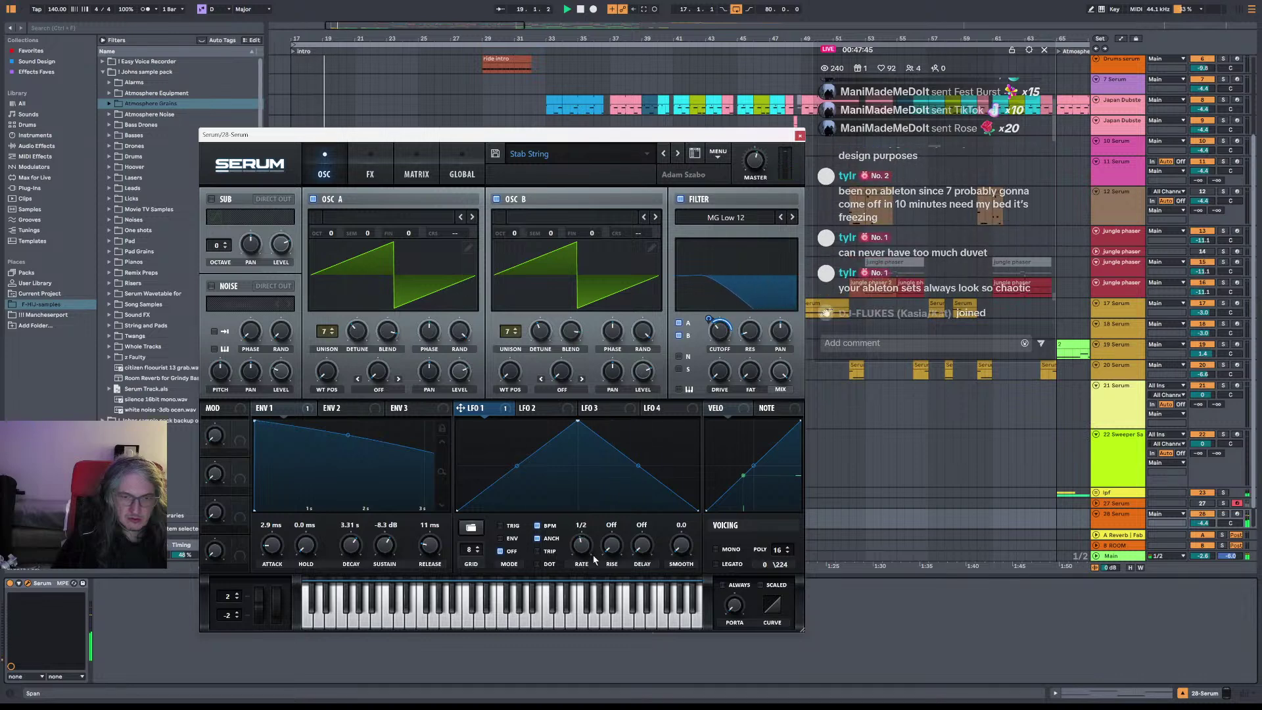
{"action": "left_click", "coordinate": [511, 525]}
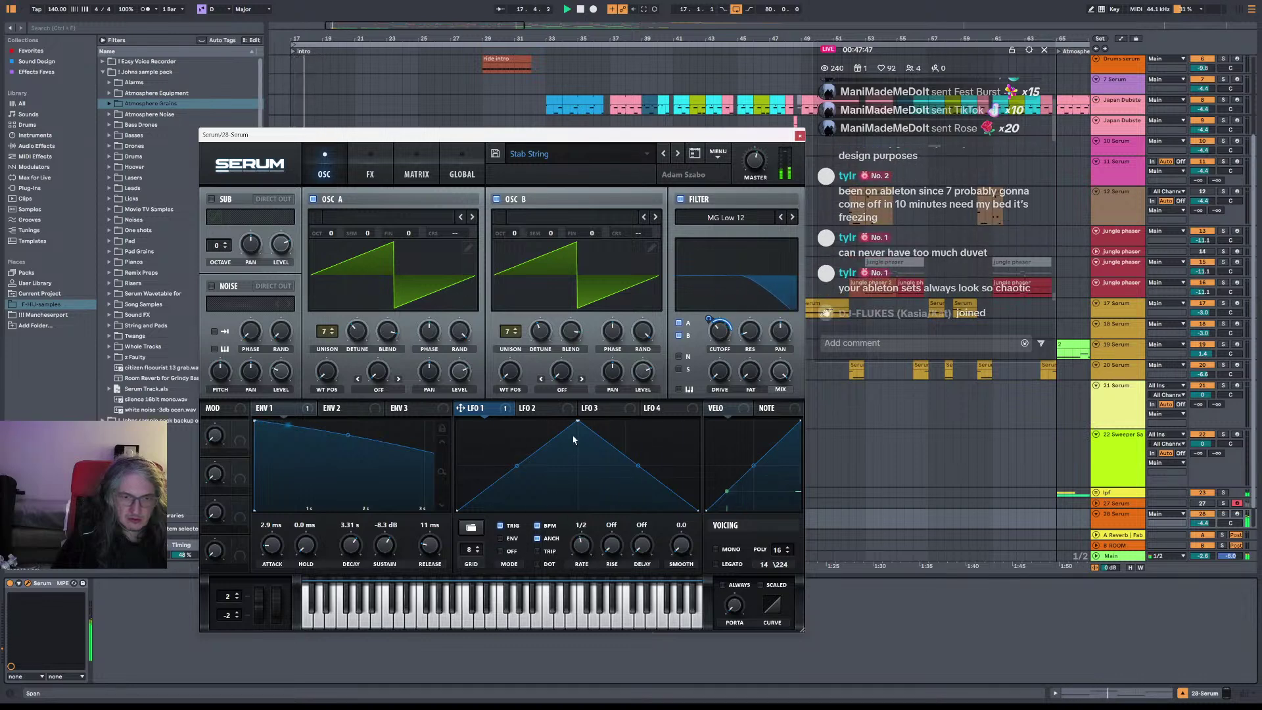
{"action": "left_click_drag", "start_coordinate": [577, 426], "coordinate": [681, 408]}
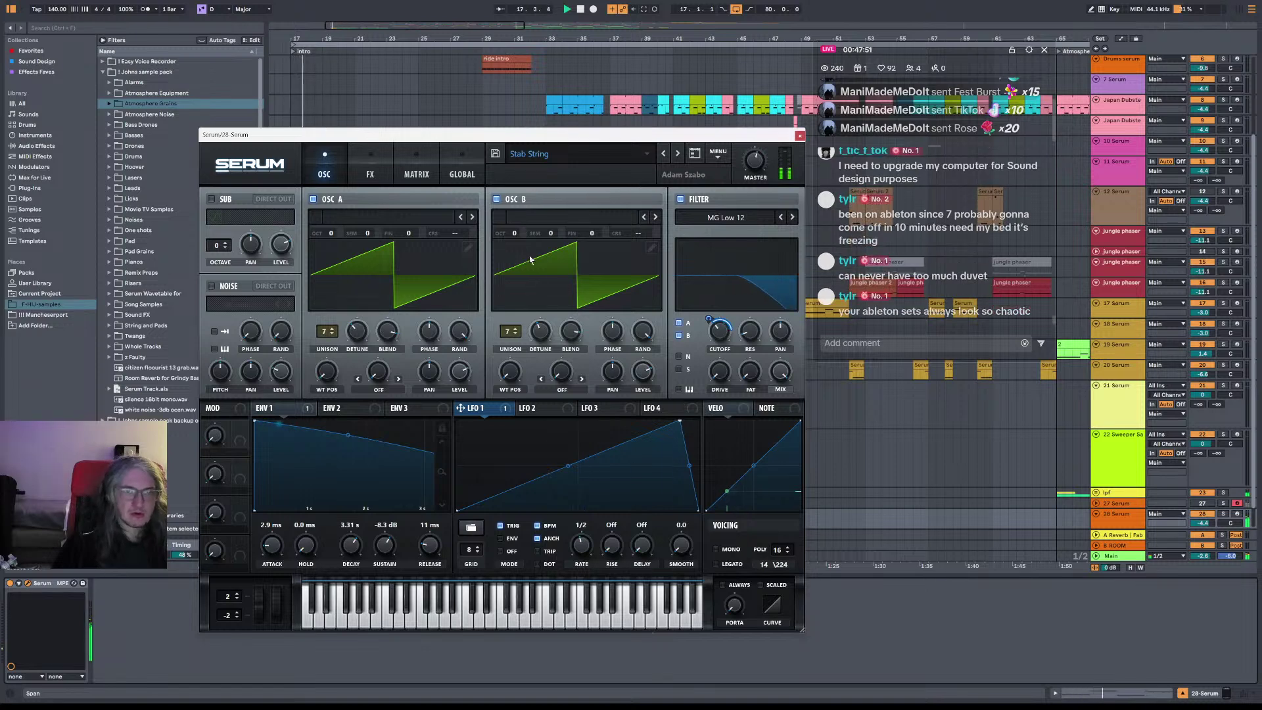
Step: Raise oscillator B's octave to +1 and set oscillator A's unison width to 0 in the global settings
{"action": "left_click_drag", "start_coordinate": [514, 234], "coordinate": [520, 229]}
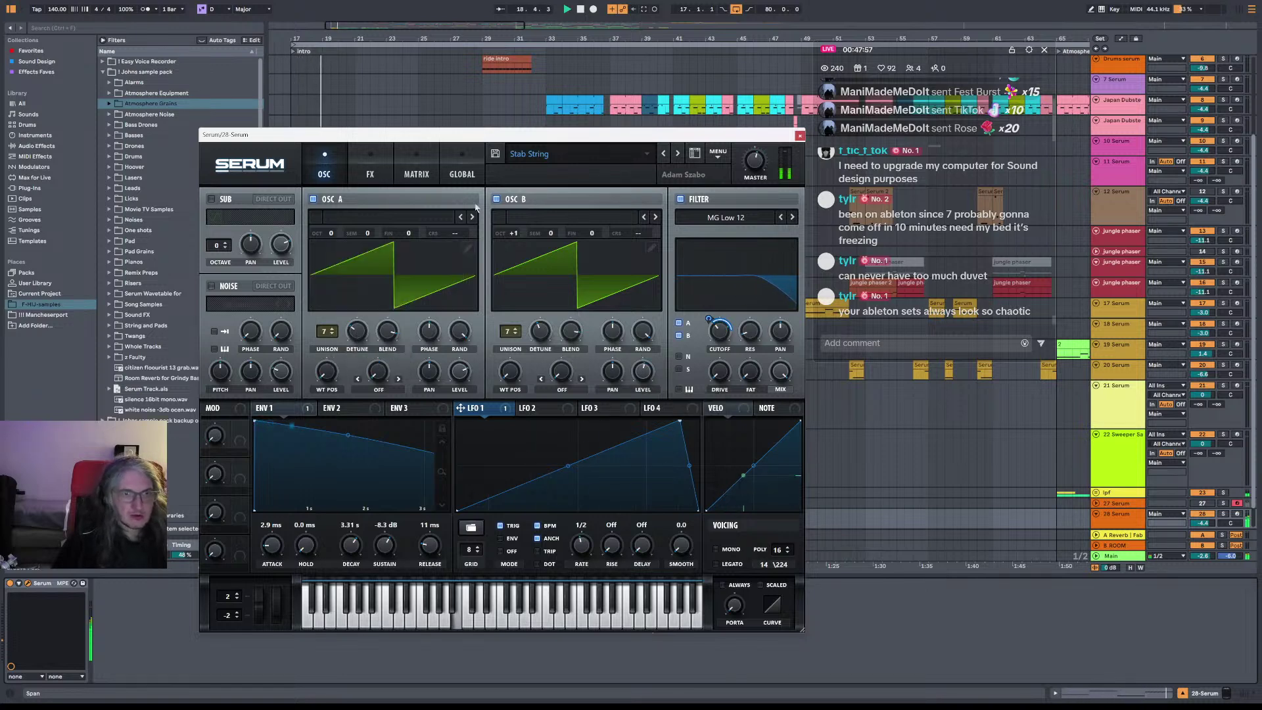
{"action": "left_click", "coordinate": [458, 173]}
{"action": "double_click", "coordinate": [290, 311]}
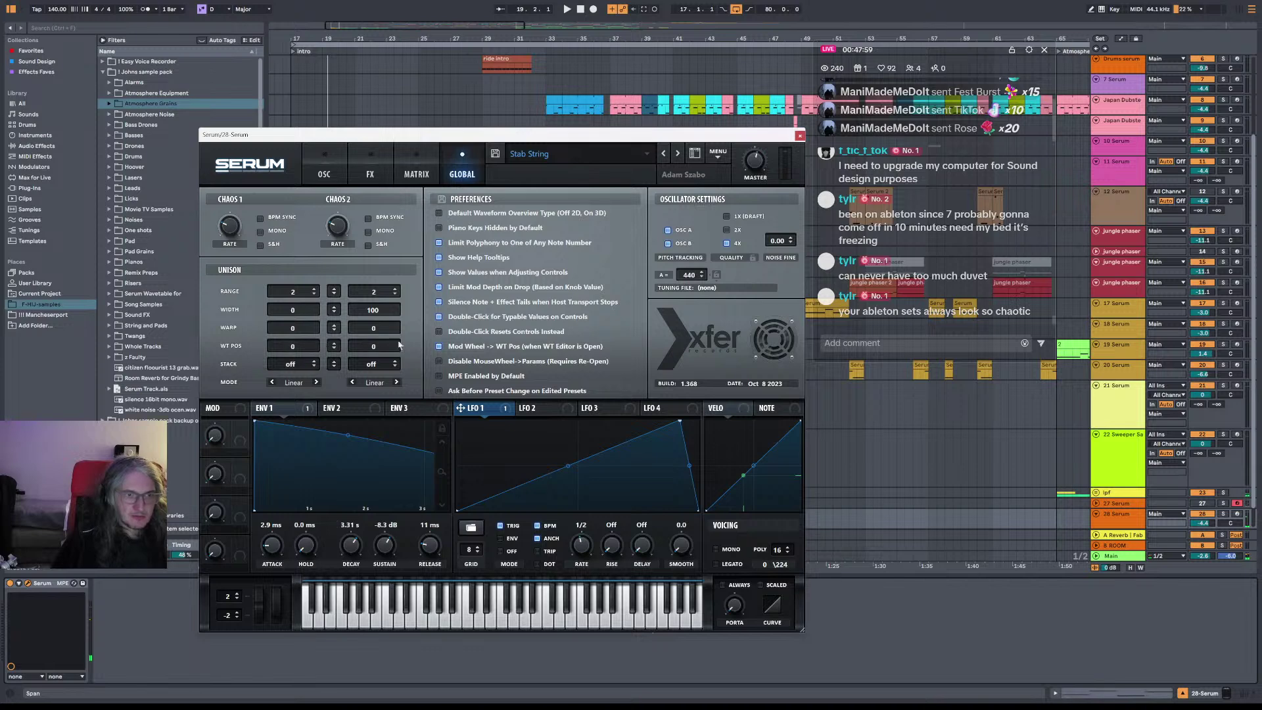
Step: Set oscillator B's unison width to 0 in the global settings, return to the oscillator page and close the Serum window
{"action": "double_click", "coordinate": [375, 316]}
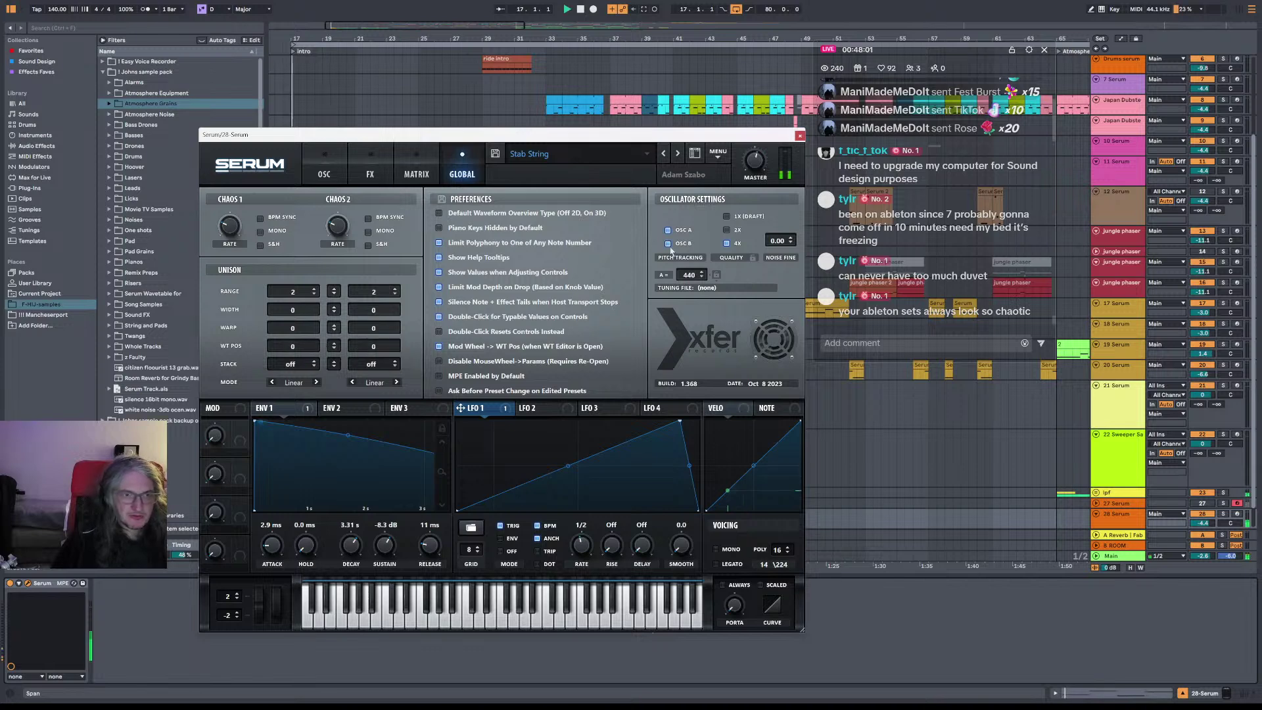
{"action": "left_click", "coordinate": [326, 172]}
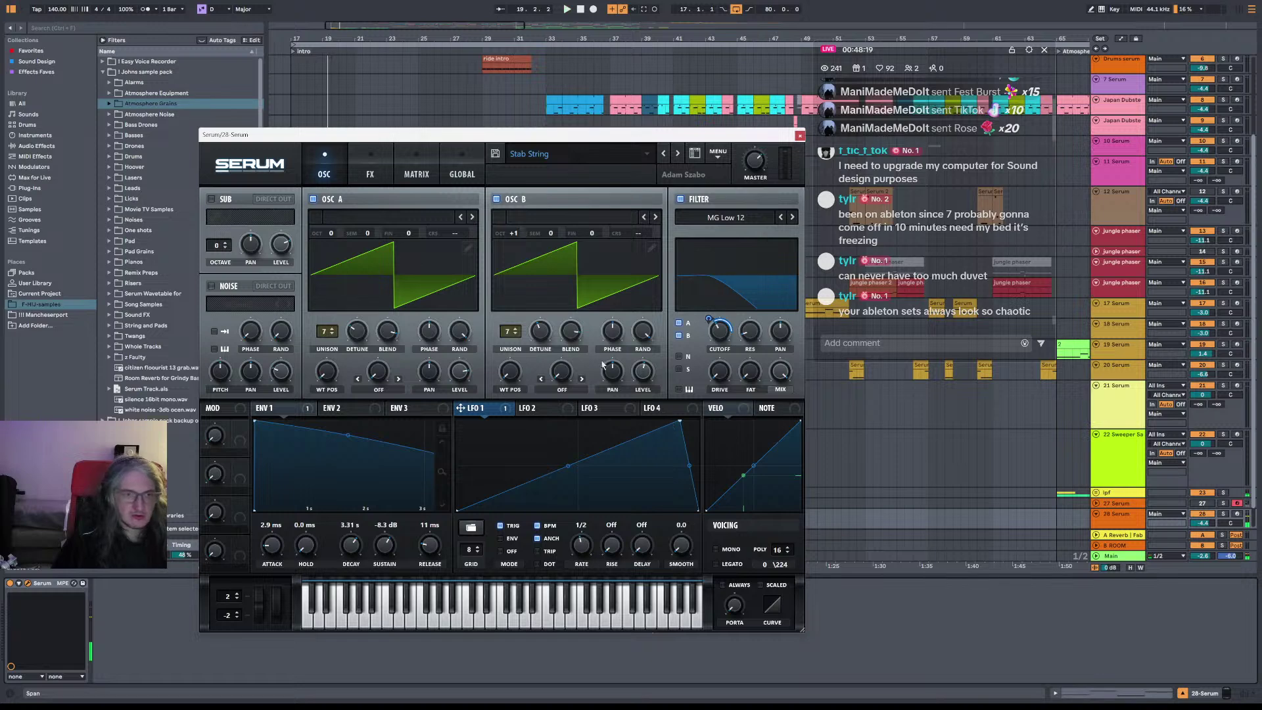
{"action": "left_click", "coordinate": [800, 136]}
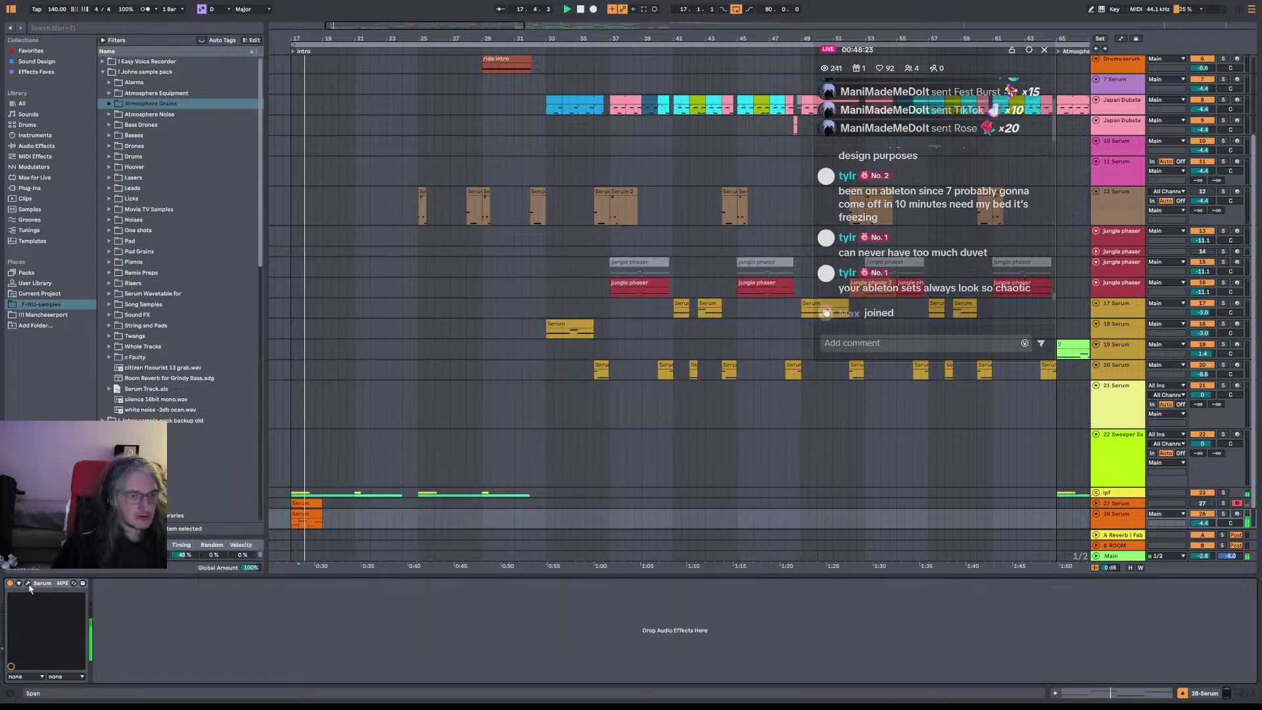
{"action": "left_click", "coordinate": [28, 583]}
{"action": "left_click", "coordinate": [28, 583]}
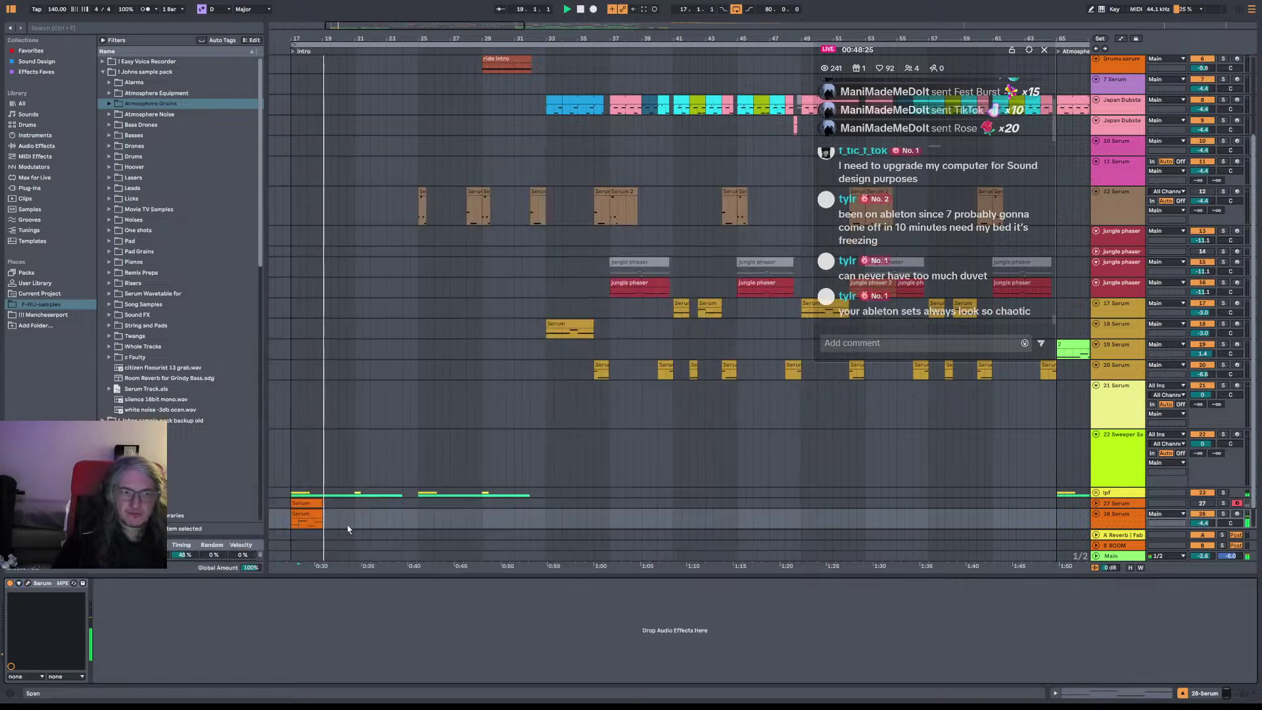
Step: Loop the current region of the 28 Serum clip and extend the clip in the arrangement to 32.3.1
{"action": "left_click", "coordinate": [312, 514]}
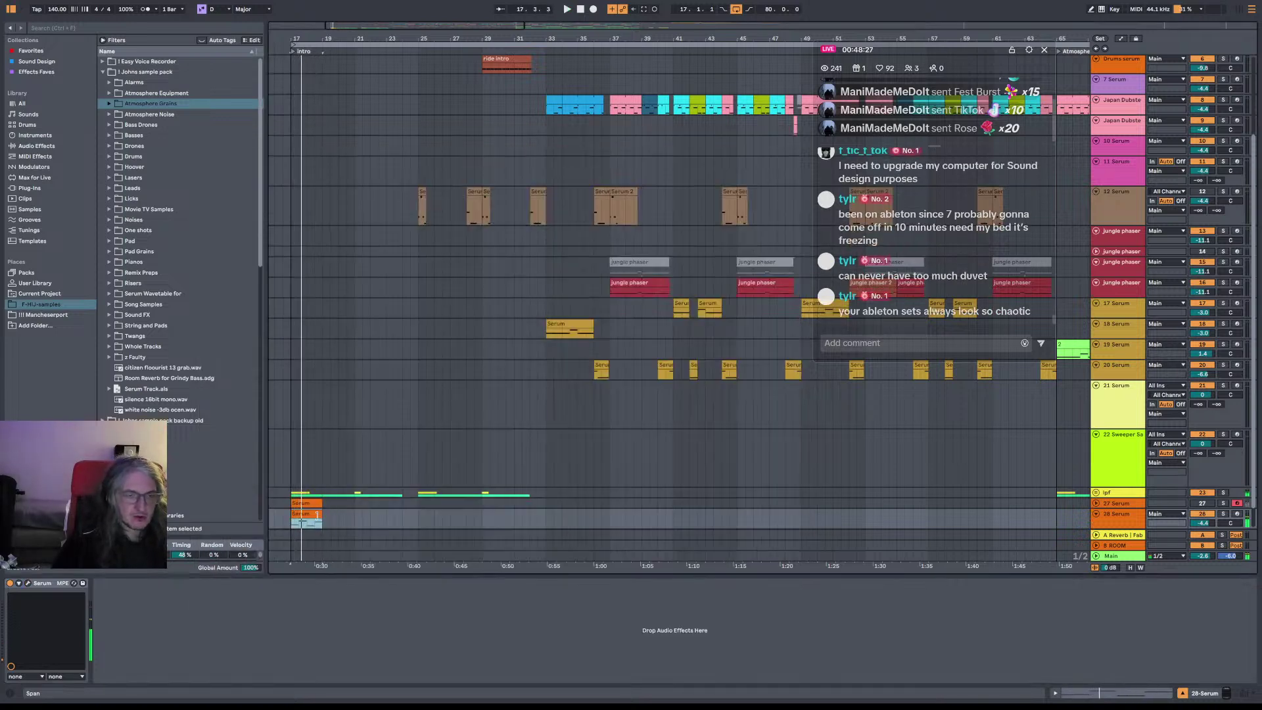
{"action": "double_click", "coordinate": [312, 514]}
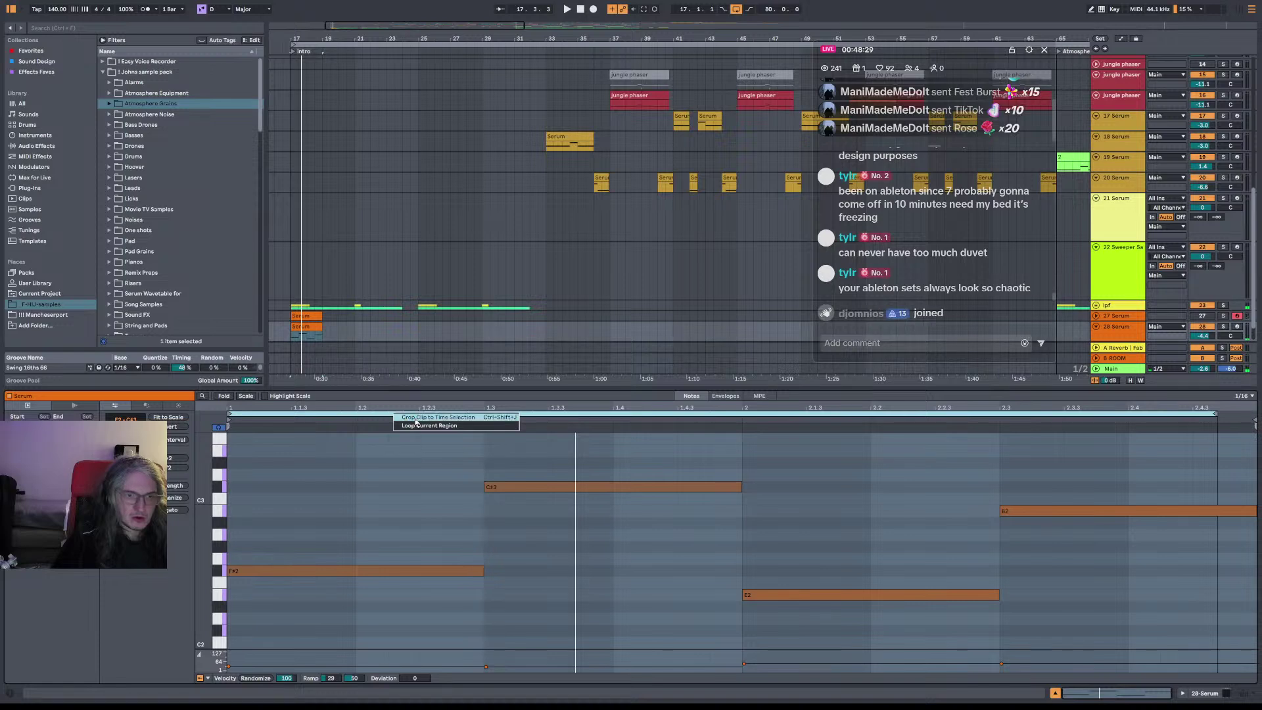
{"action": "left_click", "coordinate": [329, 322]}
{"action": "left_click_drag", "start_coordinate": [322, 326], "coordinate": [536, 325]}
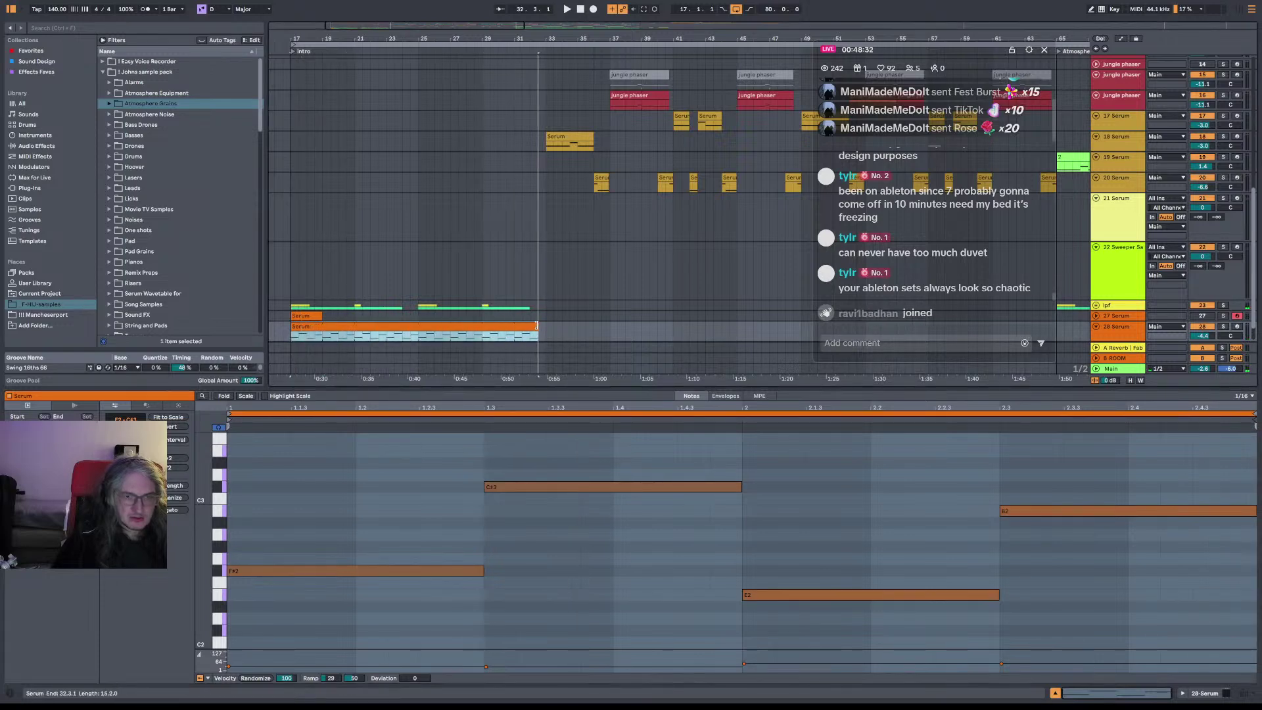
Step: Check the first F#2, C#3 and E2 notes of the looped clip one by one and play the intro
{"action": "left_click", "coordinate": [299, 340]}
{"action": "left_click", "coordinate": [459, 571]}
{"action": "left_click", "coordinate": [519, 487]}
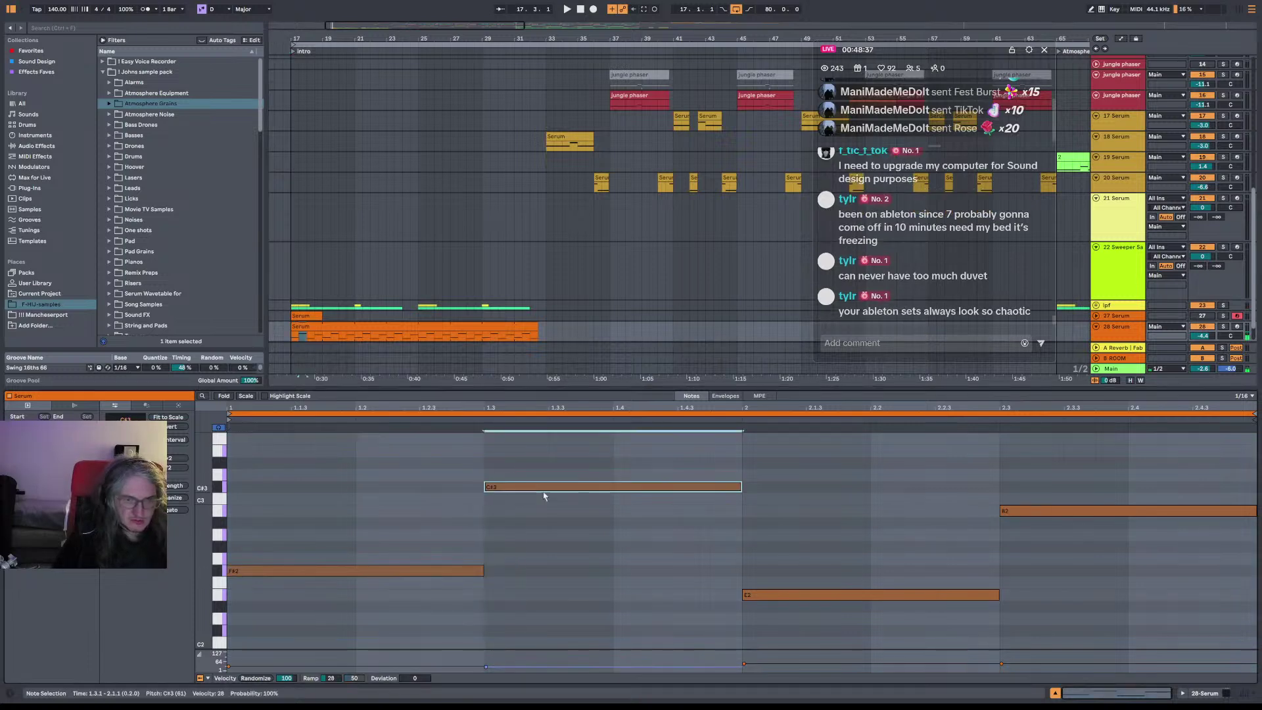
{"action": "left_click", "coordinate": [758, 596]}
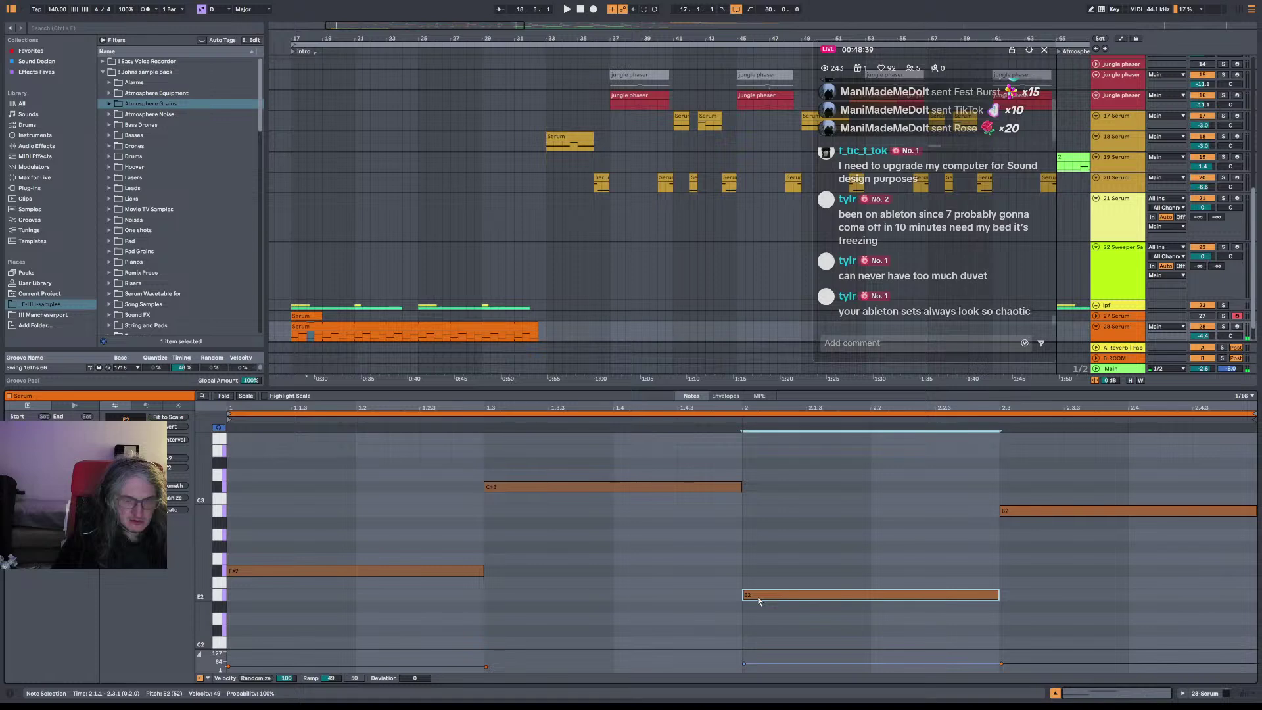
{"action": "key", "text": "space"}
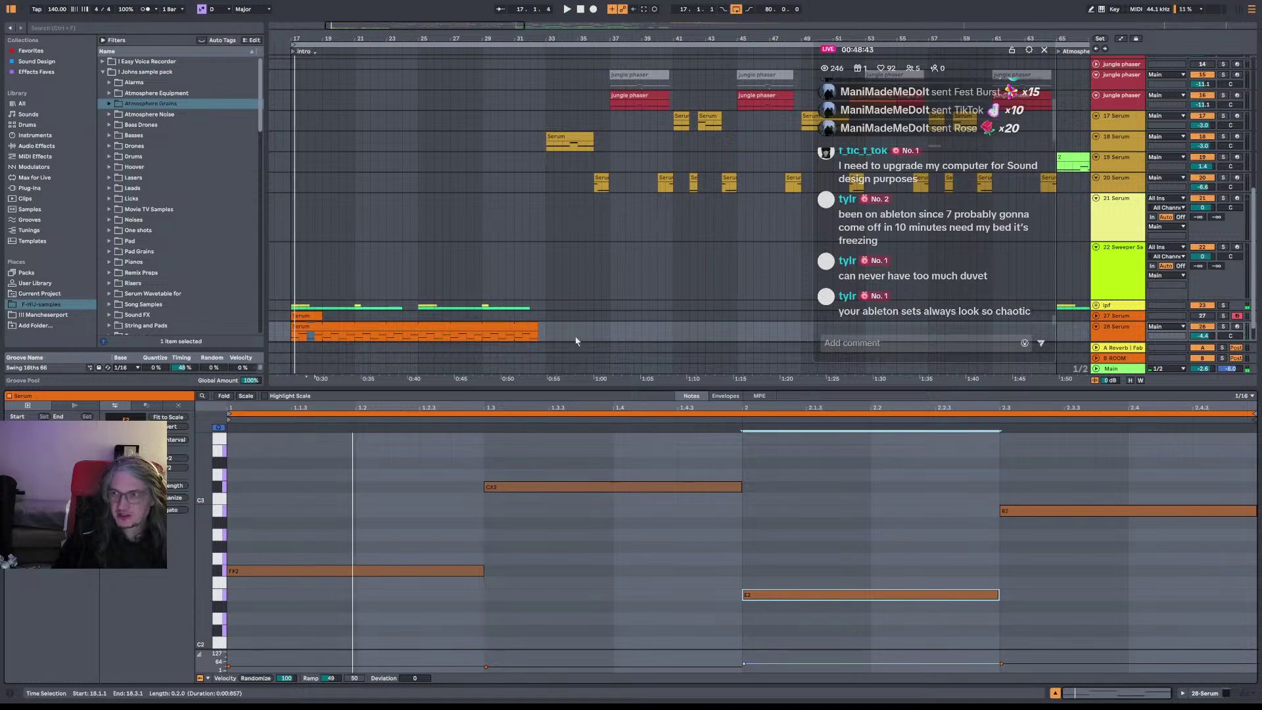
Step: Shorten the looped 28 Serum clip to end at about bar 31 and play the intro
{"action": "left_click_drag", "start_coordinate": [537, 329], "coordinate": [511, 324]}
{"action": "left_click", "coordinate": [1139, 333]}
{"action": "key", "text": "space"}
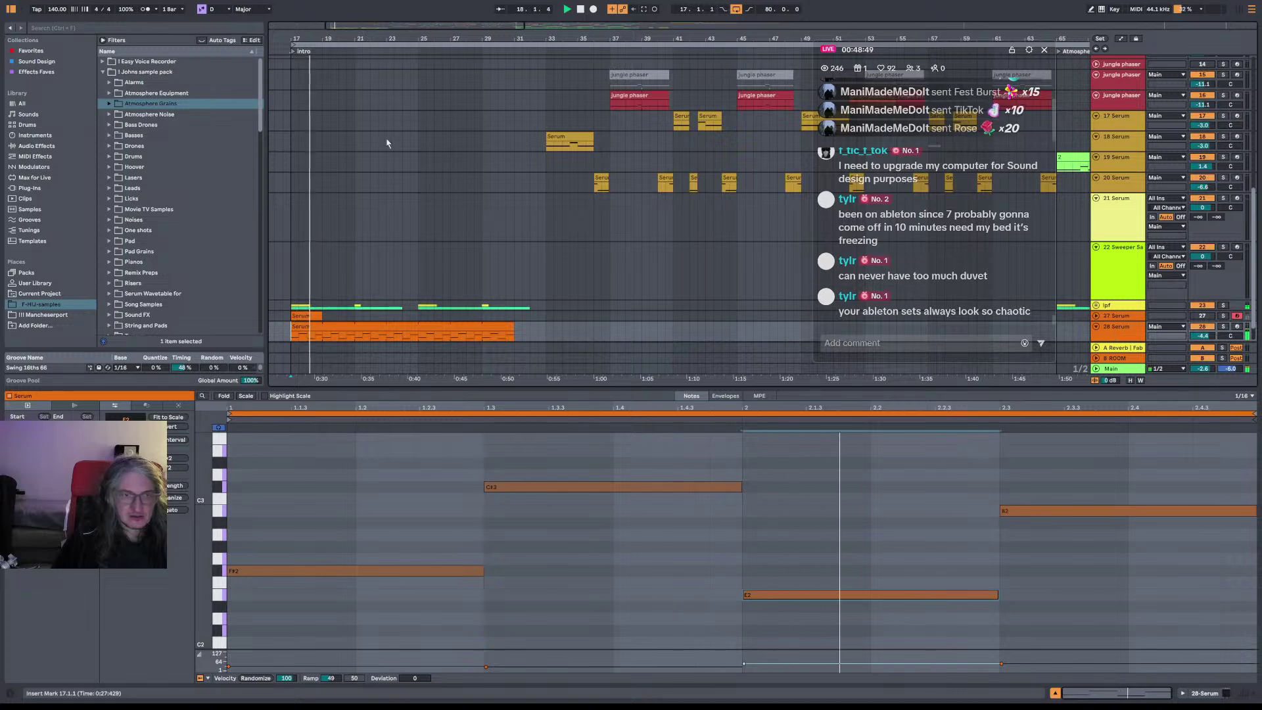
{"action": "scroll", "coordinate": [510, 208], "scroll_direction": "up", "scroll_amount": 1}
{"action": "scroll", "coordinate": [511, 208], "scroll_direction": "down", "scroll_amount": 1}
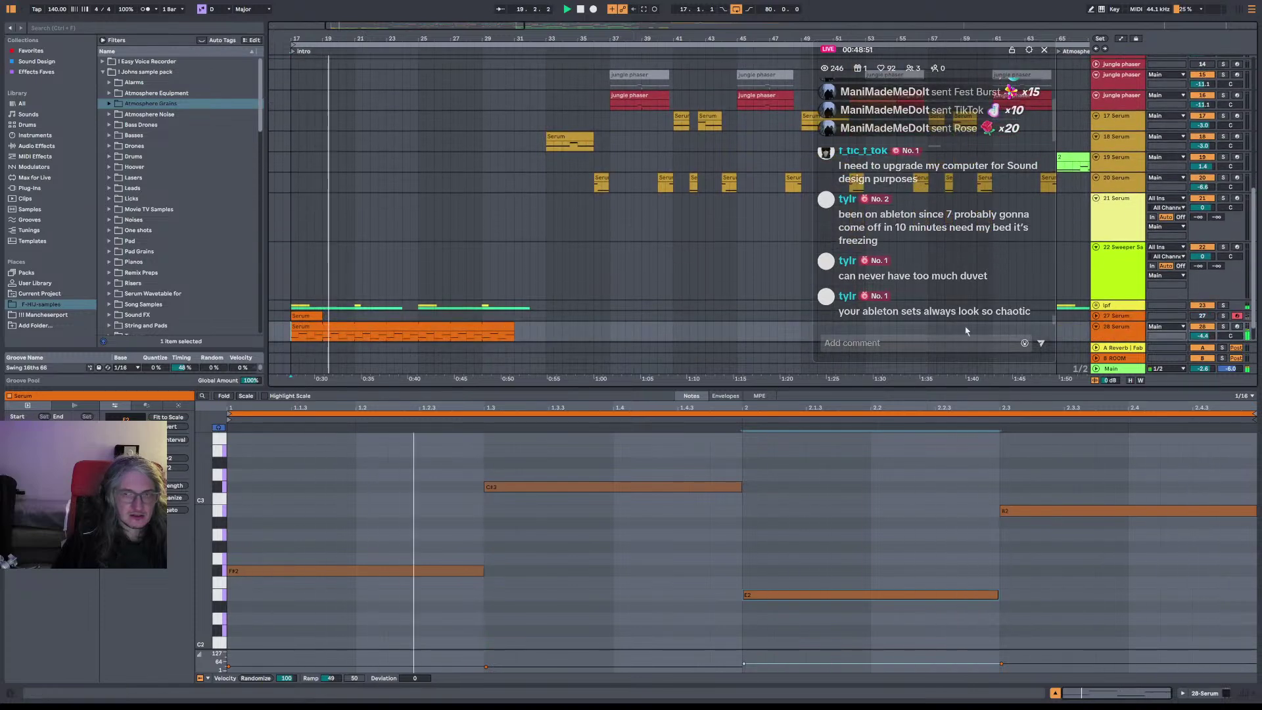
Step: Select the 28 Serum track and show its device chain
{"action": "left_click", "coordinate": [1119, 336]}
{"action": "scroll", "coordinate": [822, 447], "scroll_direction": "down", "scroll_amount": 2}
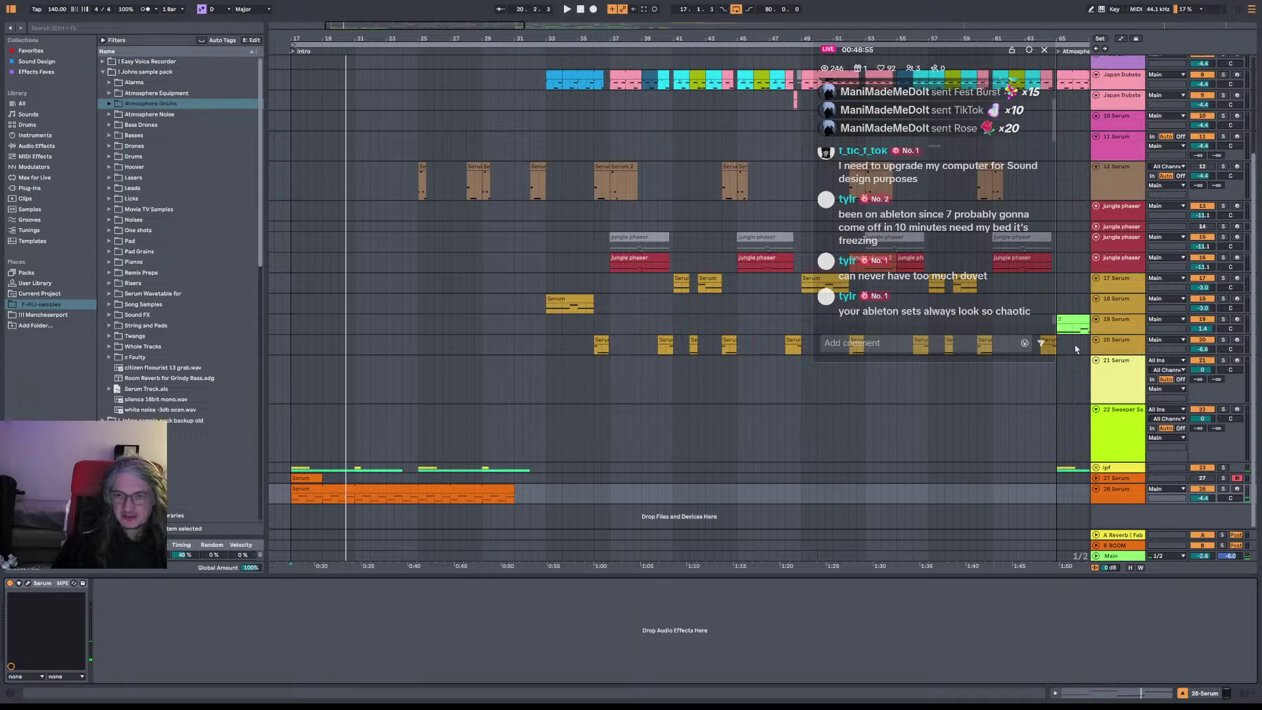
{"action": "left_click", "coordinate": [1115, 496]}
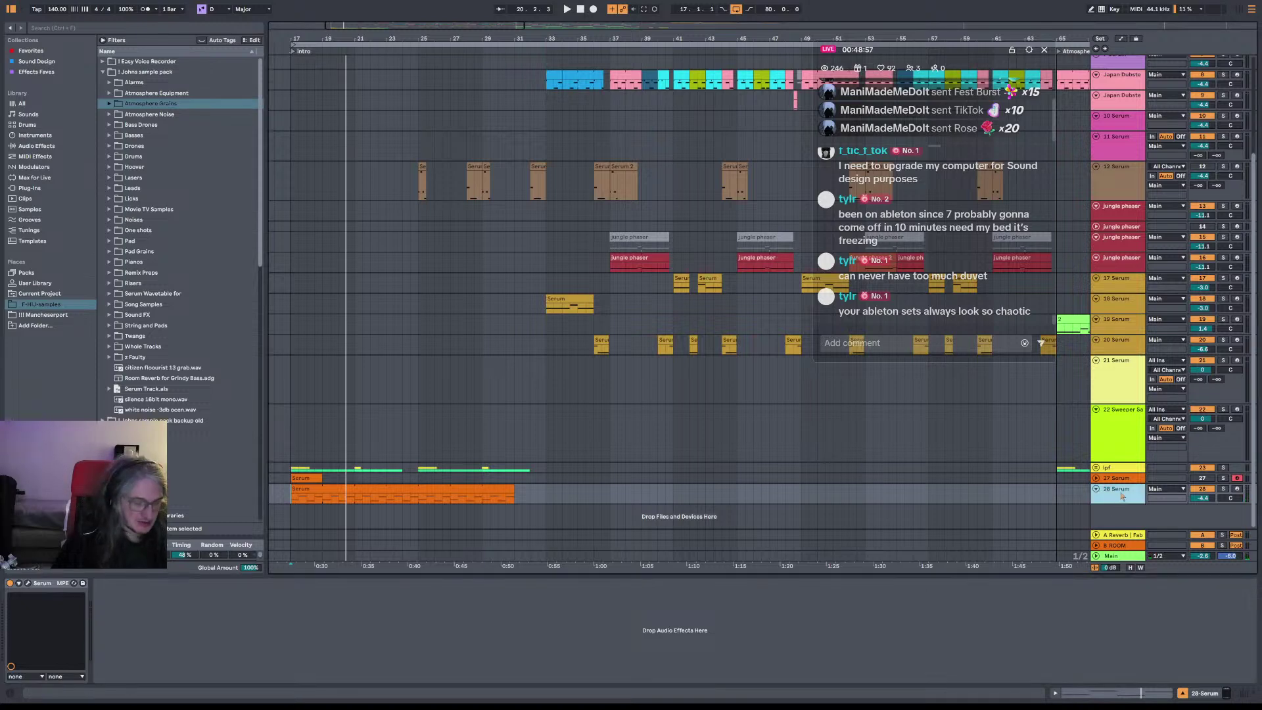
{"action": "key", "text": "ctrl+shift+s"}
{"action": "key", "text": "Return"}
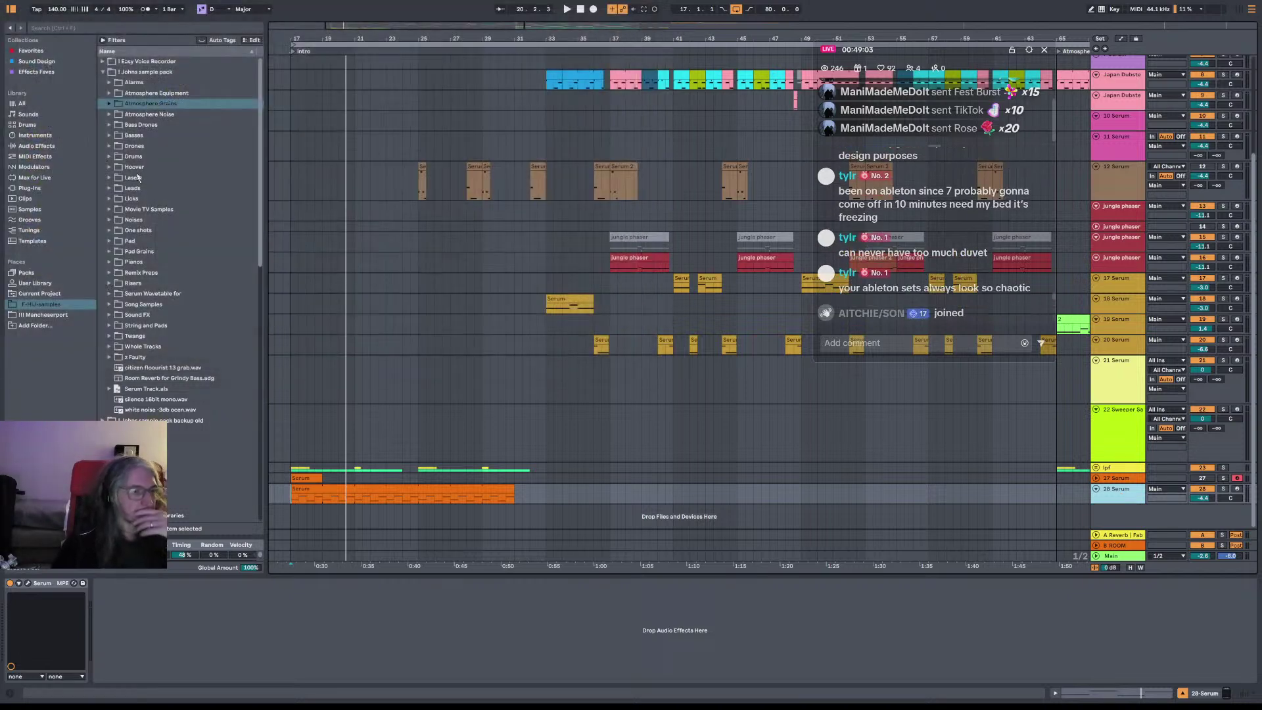
Step: Search the sample folder for "piano" and check the matches in the Johns sample pack
{"action": "left_click", "coordinate": [101, 28]}
{"action": "type", "text": "pian"}
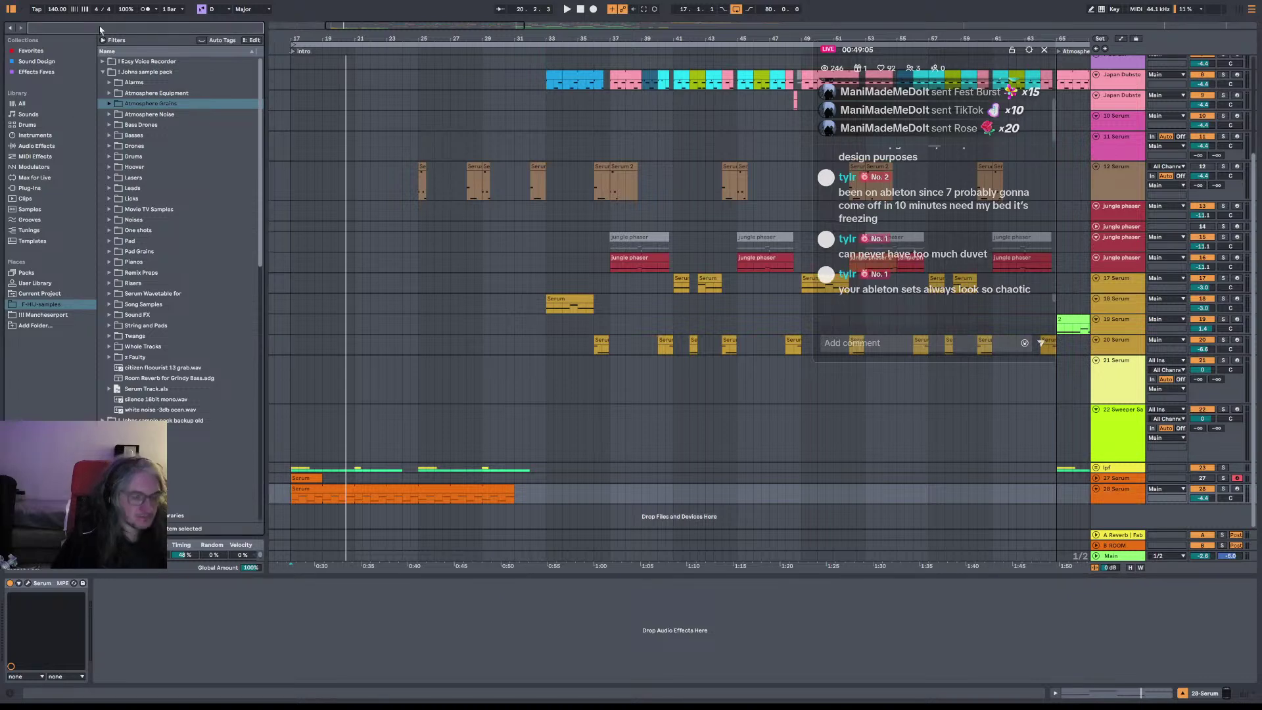
{"action": "type", "text": "o"}
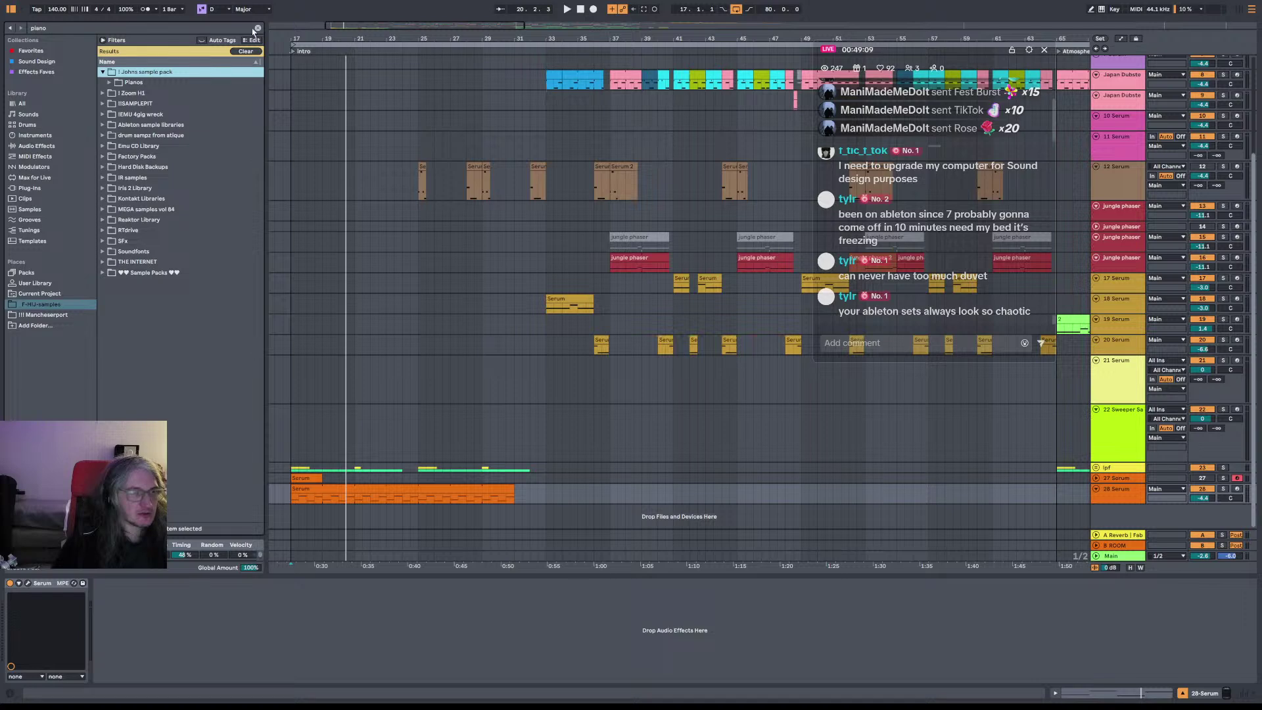
{"action": "left_click", "coordinate": [103, 71]}
{"action": "left_click", "coordinate": [103, 72]}
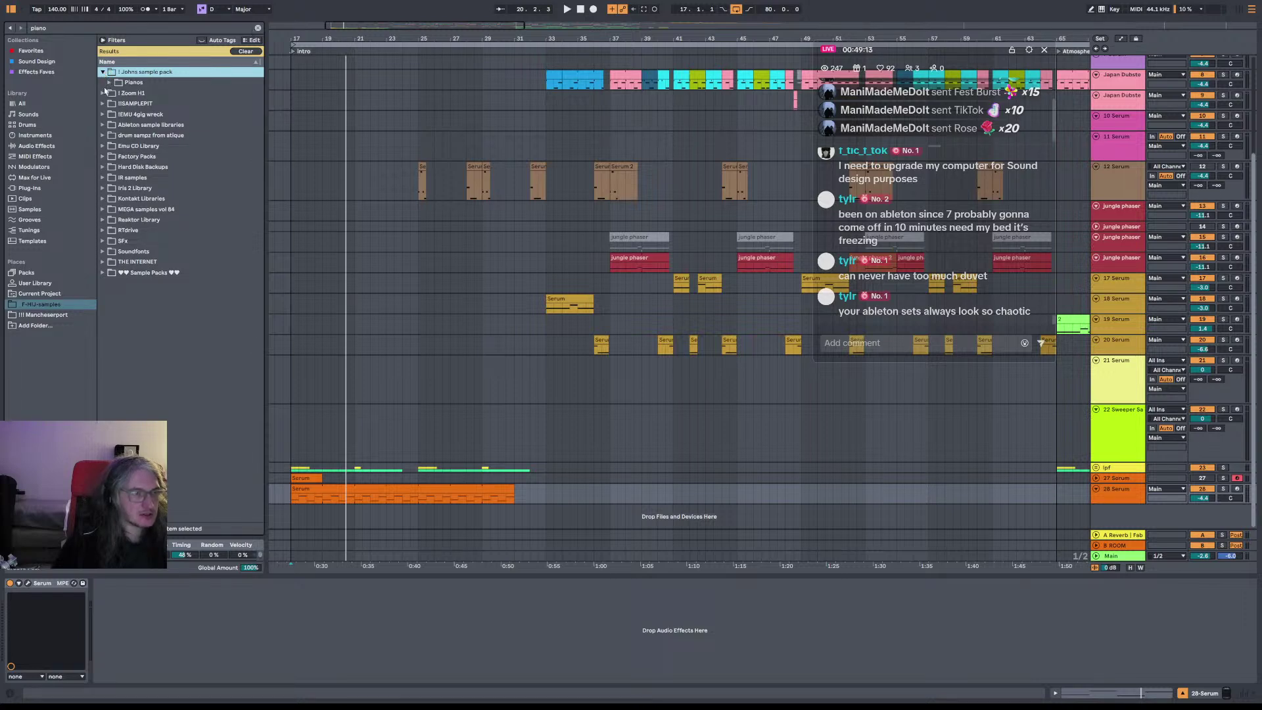
Step: Switch the browser to Sounds, clear the old search text and filters, and filter the presets by Piano & Keys
{"action": "left_click", "coordinate": [43, 115]}
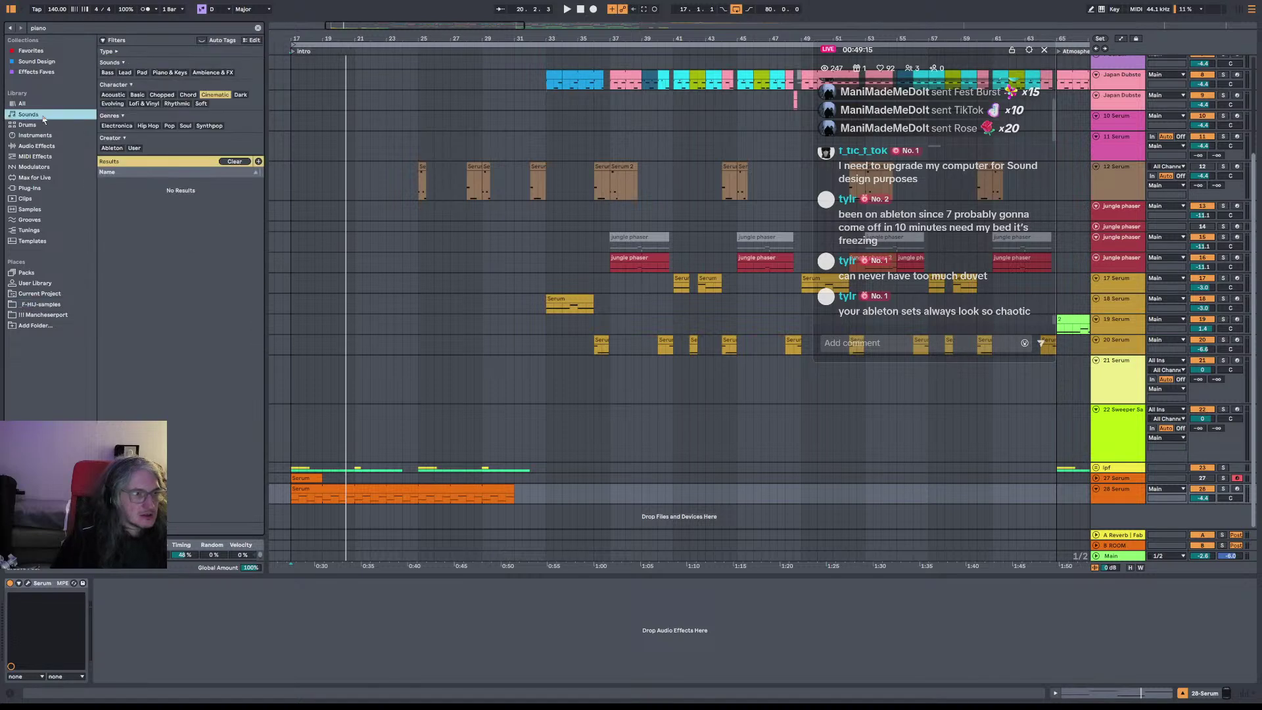
{"action": "left_click", "coordinate": [257, 29]}
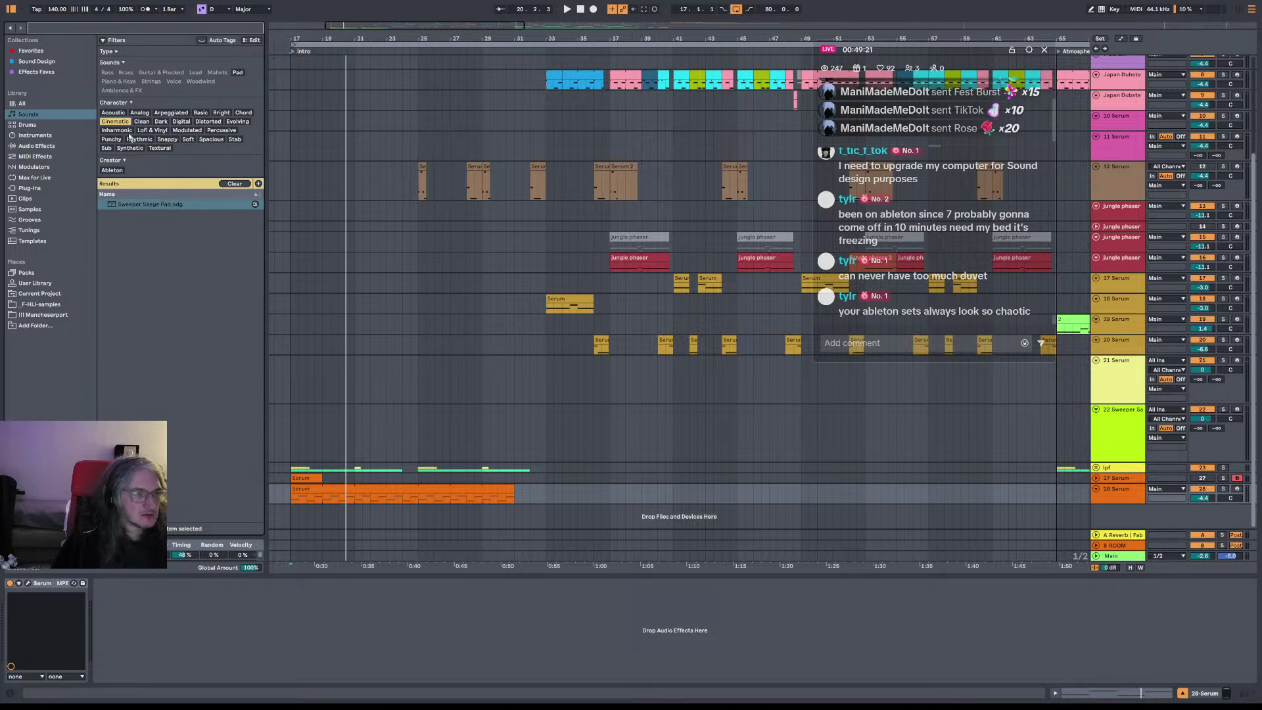
{"action": "left_click", "coordinate": [234, 184]}
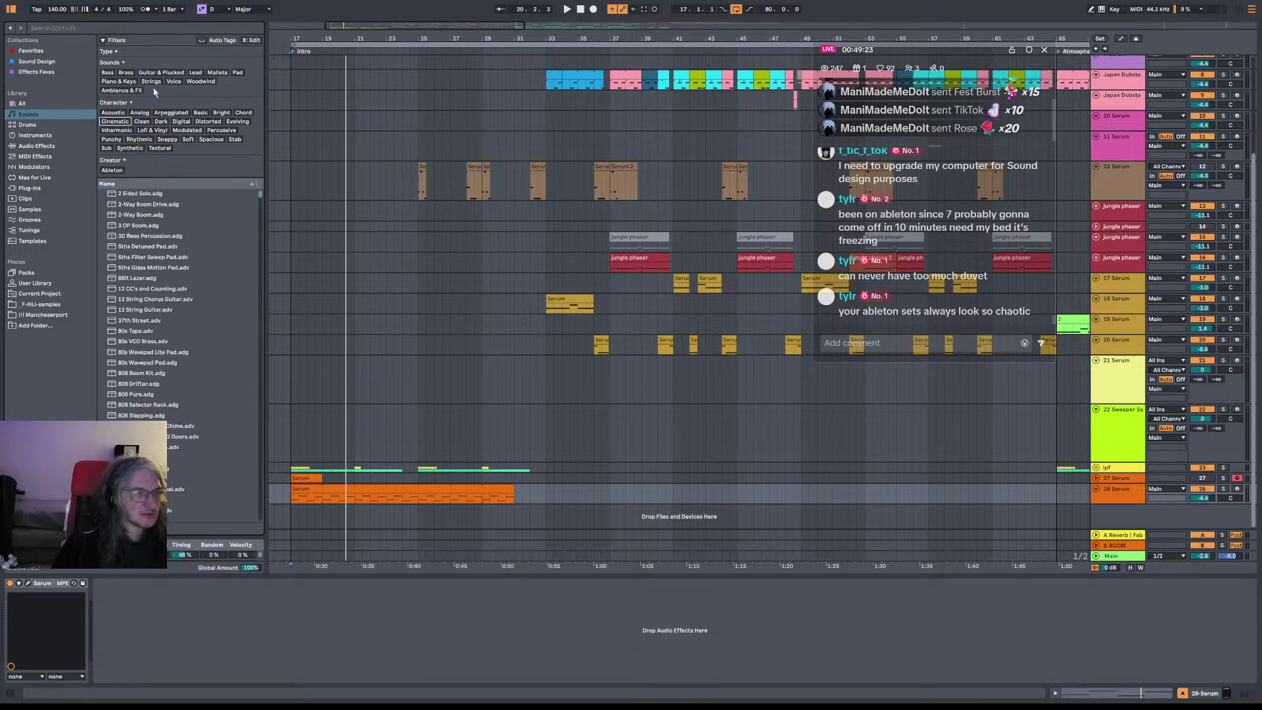
{"action": "left_click", "coordinate": [119, 82]}
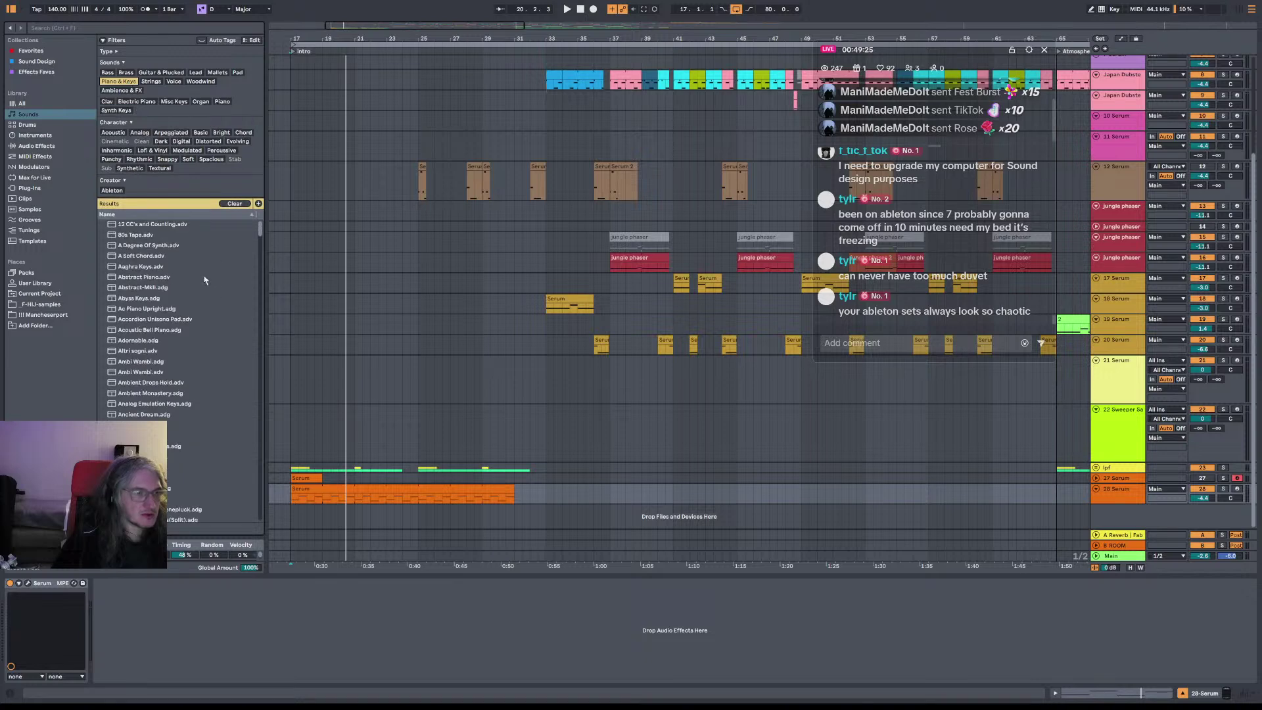
{"action": "scroll", "coordinate": [189, 239], "scroll_direction": "down", "scroll_amount": 10}
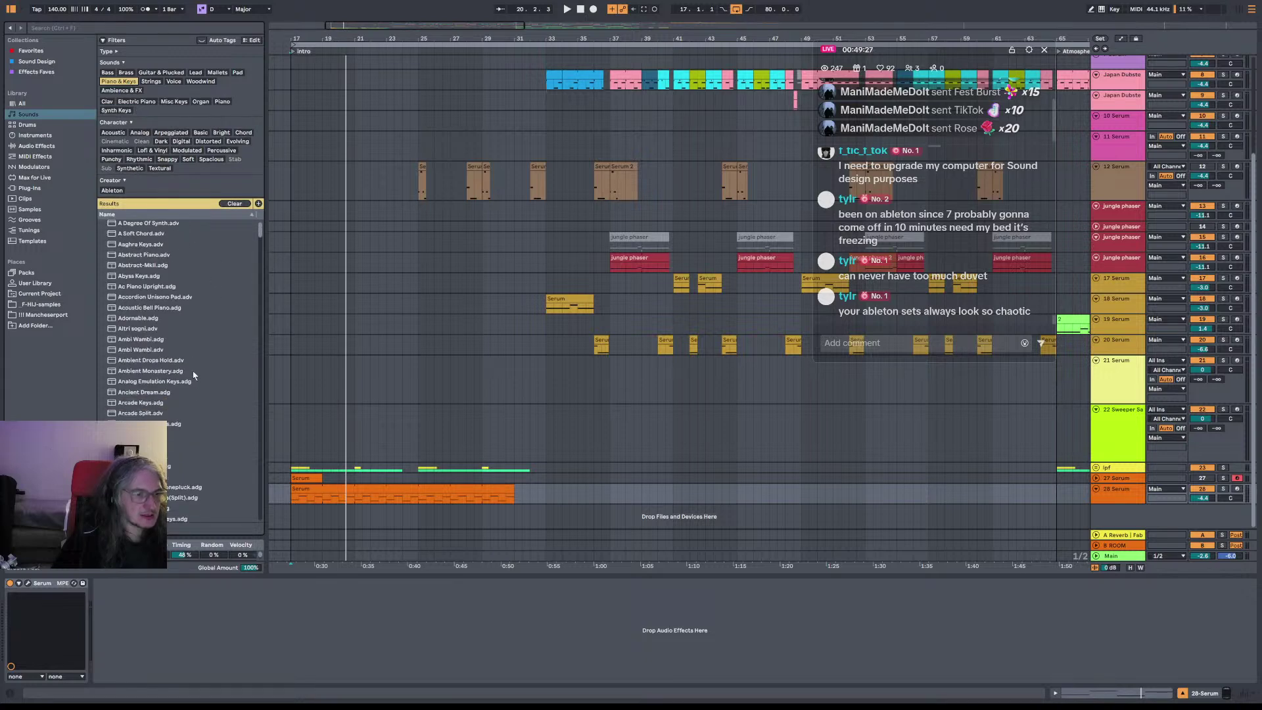
{"action": "scroll", "coordinate": [251, 235], "scroll_direction": "up", "scroll_amount": 10}
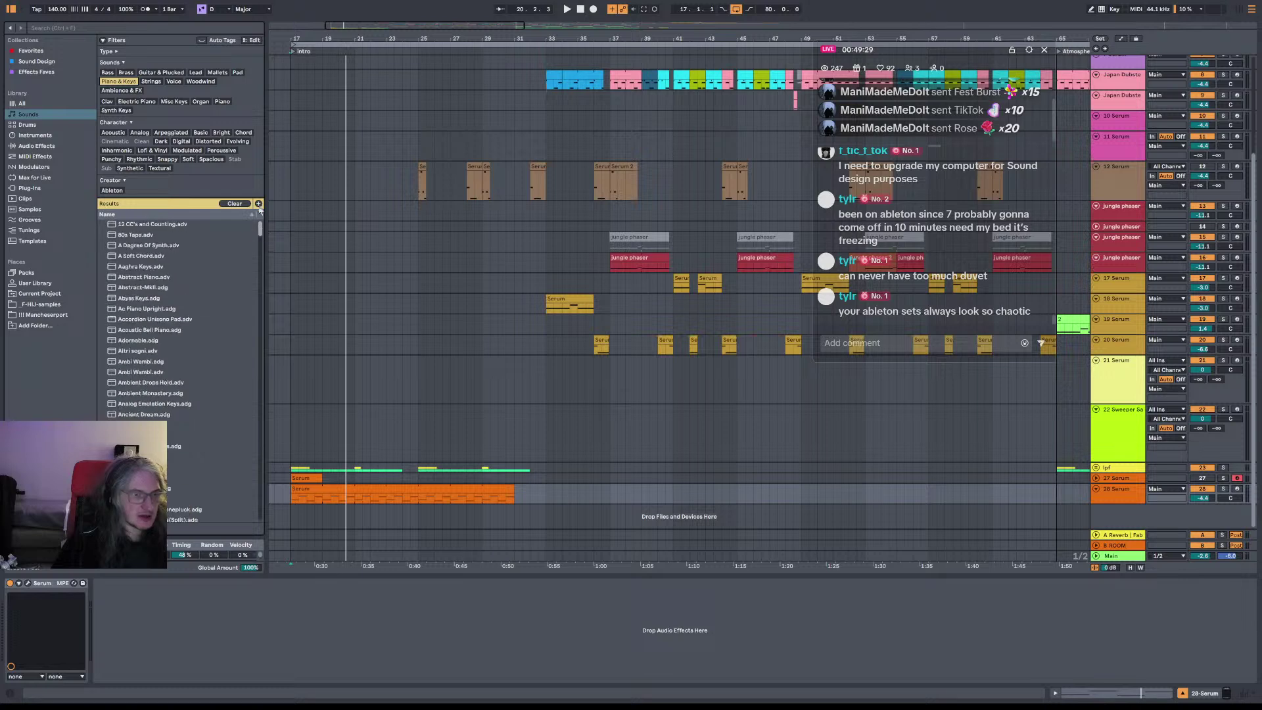
Step: Search the Piano & Keys presets for "piano" and preview the first results, including Abstract Piano and Acoustic Bell Piano
{"action": "left_click", "coordinate": [92, 30]}
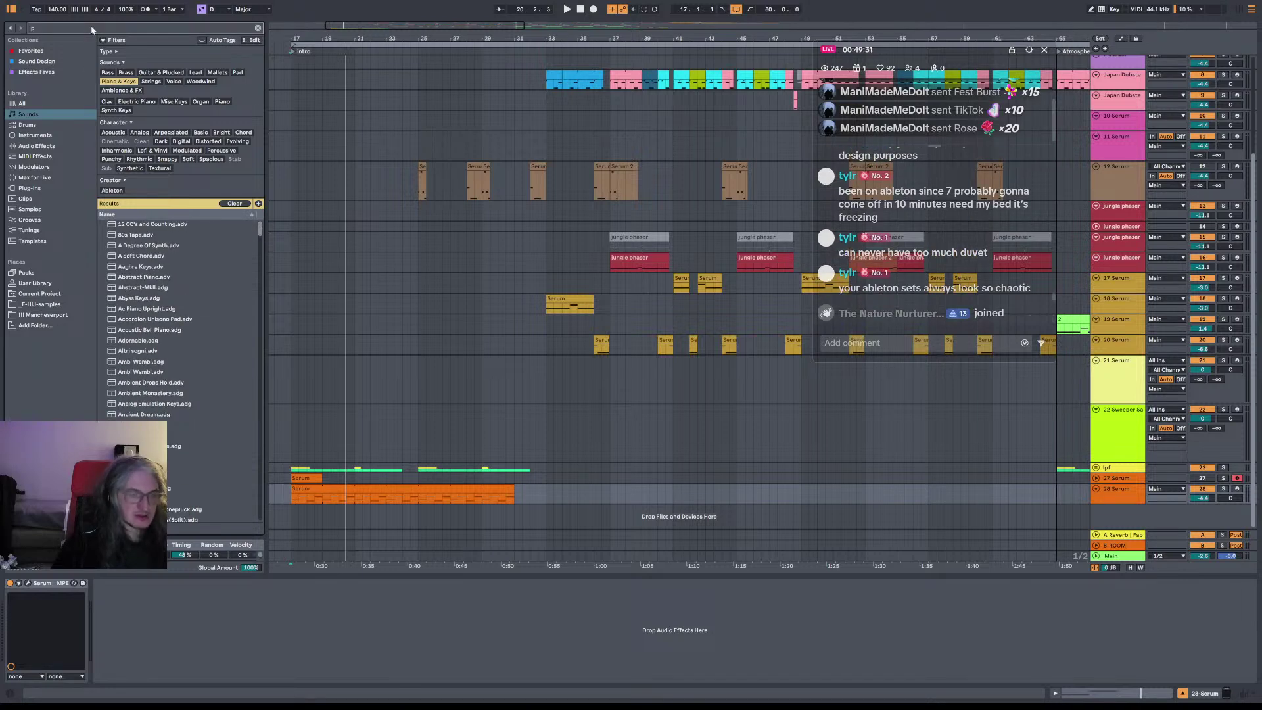
{"action": "type", "text": "piano"}
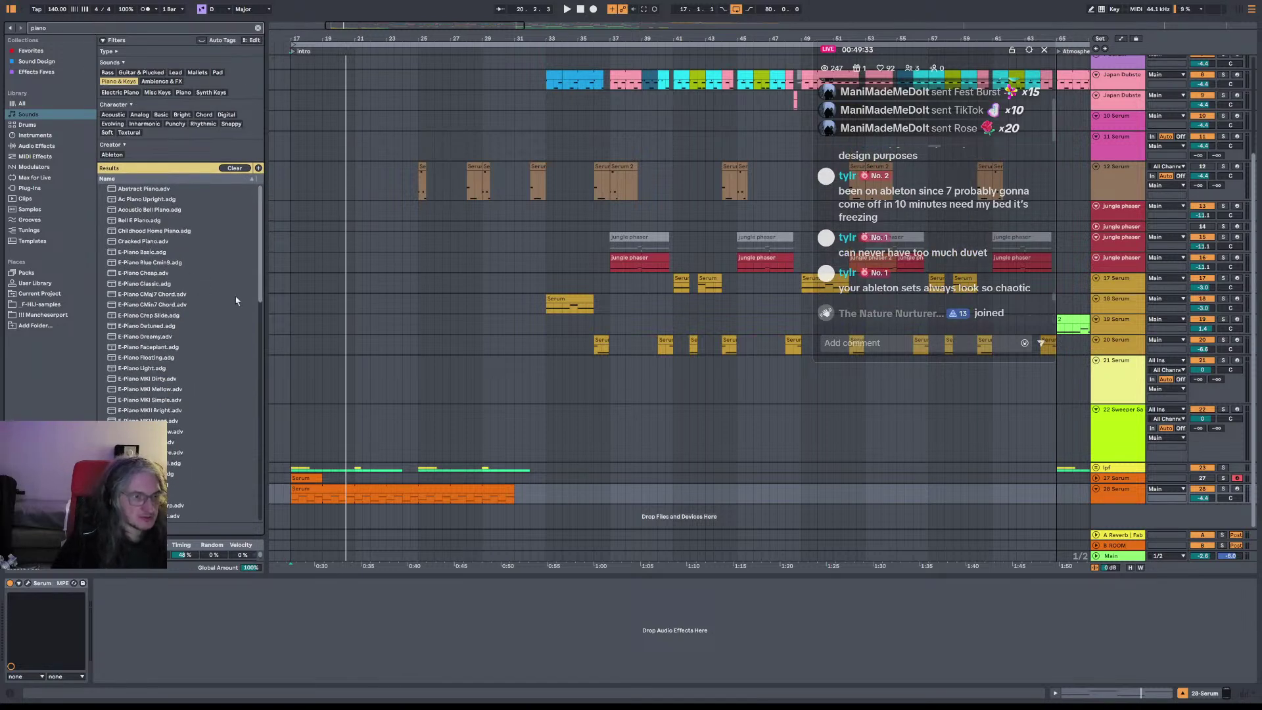
{"action": "left_click", "coordinate": [165, 210]}
{"action": "left_click", "coordinate": [154, 200]}
{"action": "left_click", "coordinate": [153, 190]}
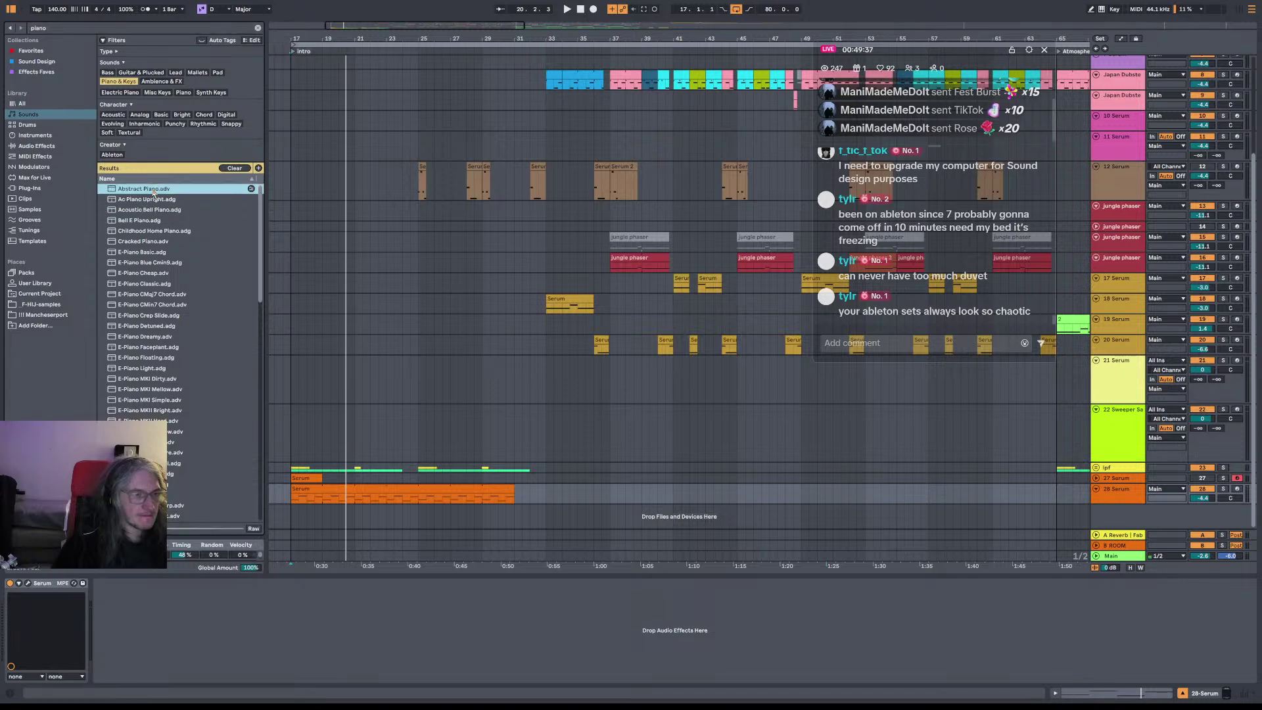
{"action": "left_click", "coordinate": [151, 217]}
Step: Load the Ac Piano Upright preset onto a new MIDI track below 28 Serum and play the intro
{"action": "left_click", "coordinate": [153, 201]}
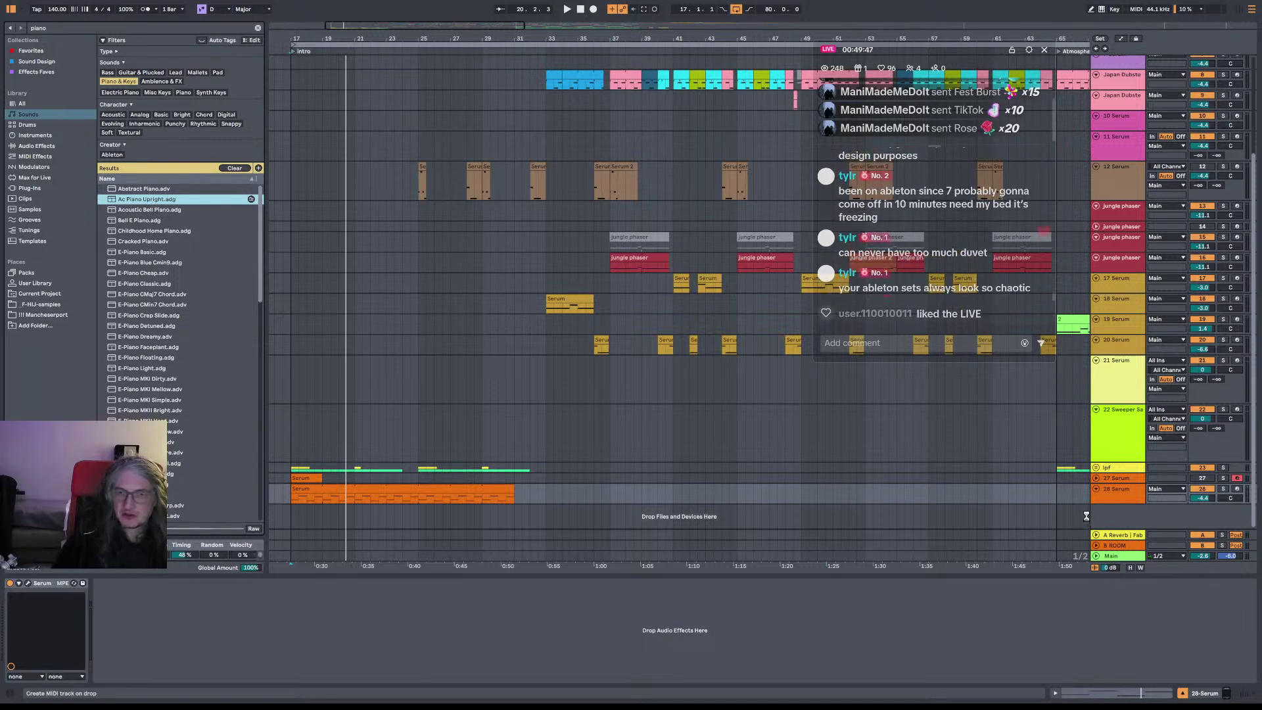
{"action": "left_click_drag", "start_coordinate": [982, 502], "coordinate": [982, 502]}
{"action": "key", "text": "space"}
{"action": "scroll", "coordinate": [460, 388], "scroll_direction": "down", "scroll_amount": 1}
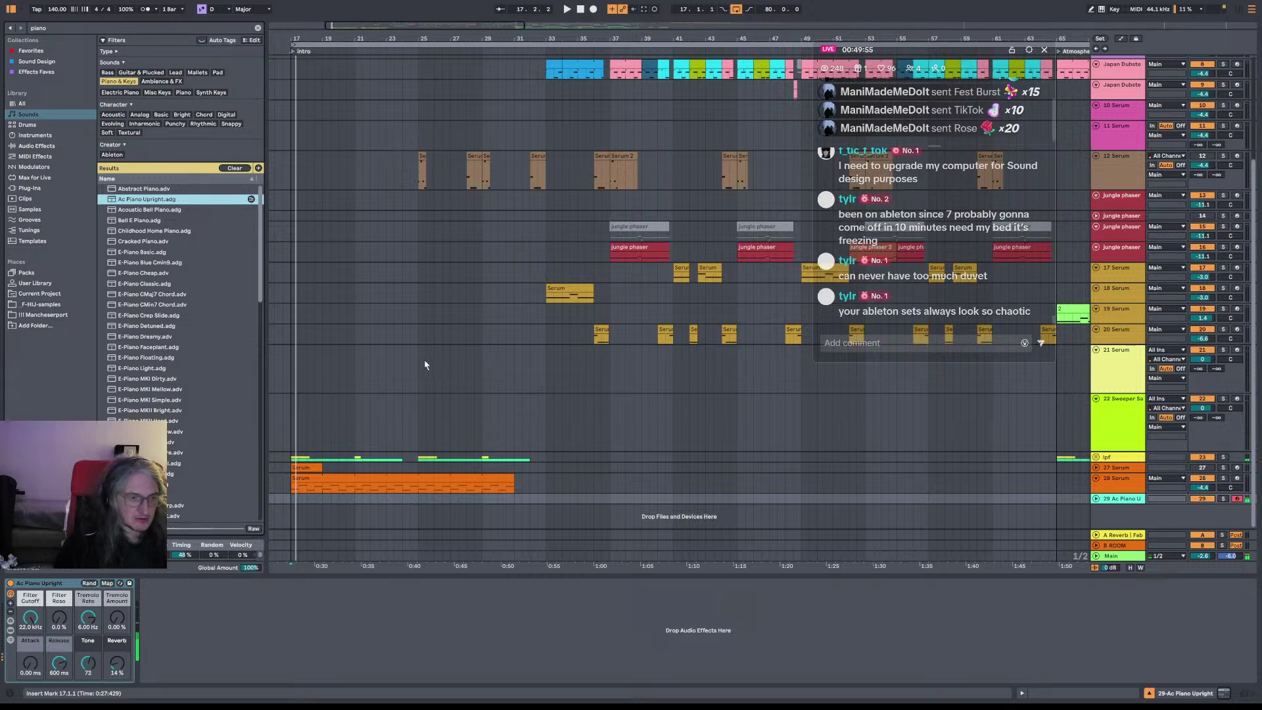
Step: Browse the Grand Piano presets, including Arp Sweeper and Piano Harp Time, and replace Ac Piano Upright with the Grand Piano preset
{"action": "scroll", "coordinate": [213, 328], "scroll_direction": "down", "scroll_amount": 6}
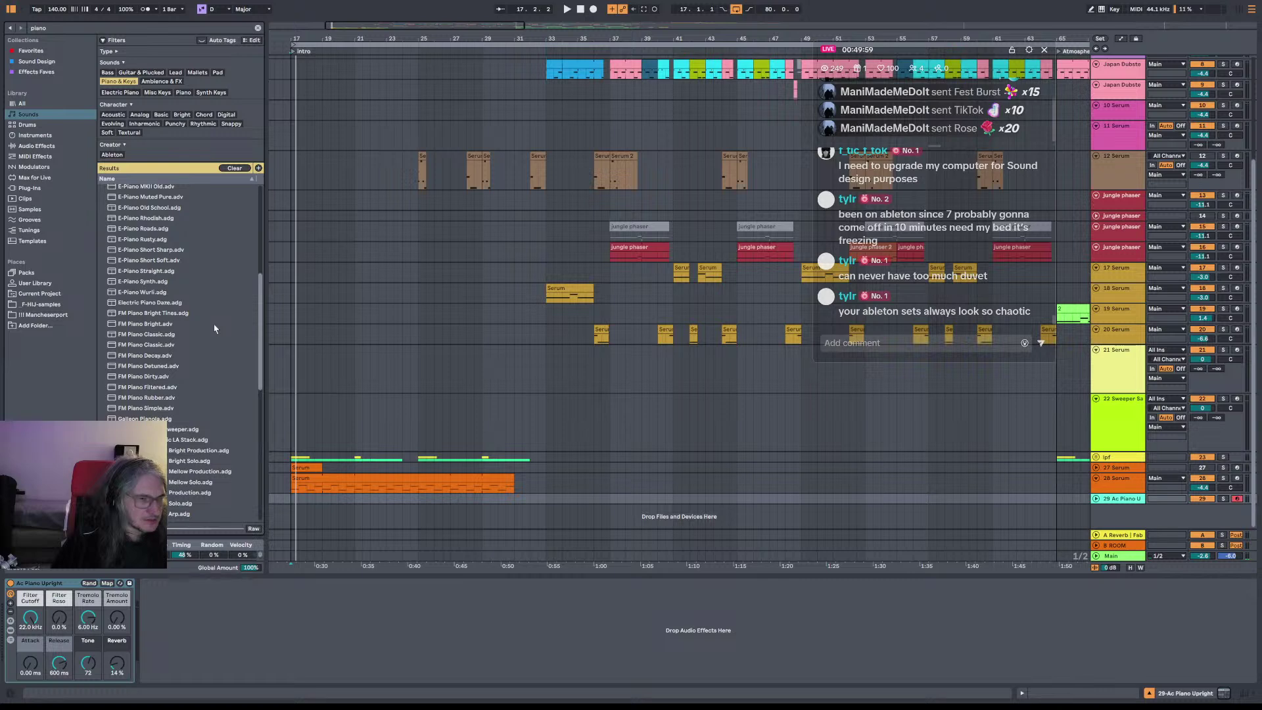
{"action": "scroll", "coordinate": [215, 329], "scroll_direction": "down", "scroll_amount": 3}
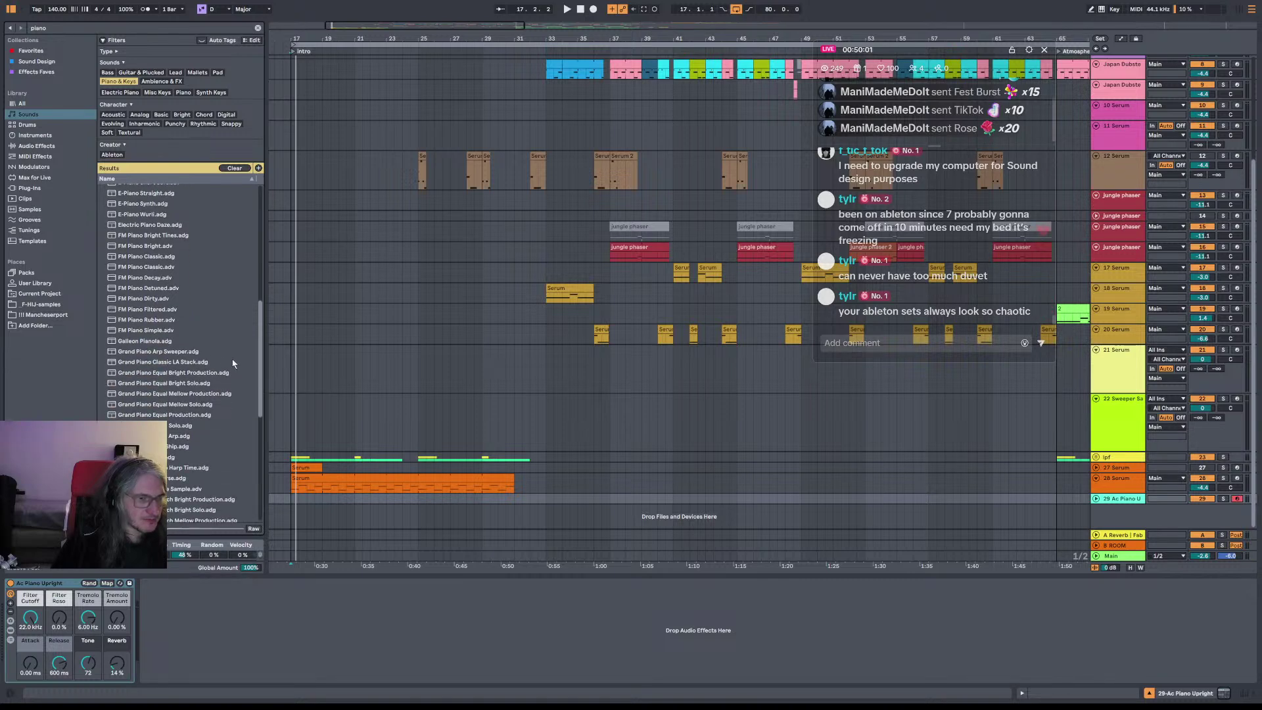
{"action": "left_click", "coordinate": [188, 354]}
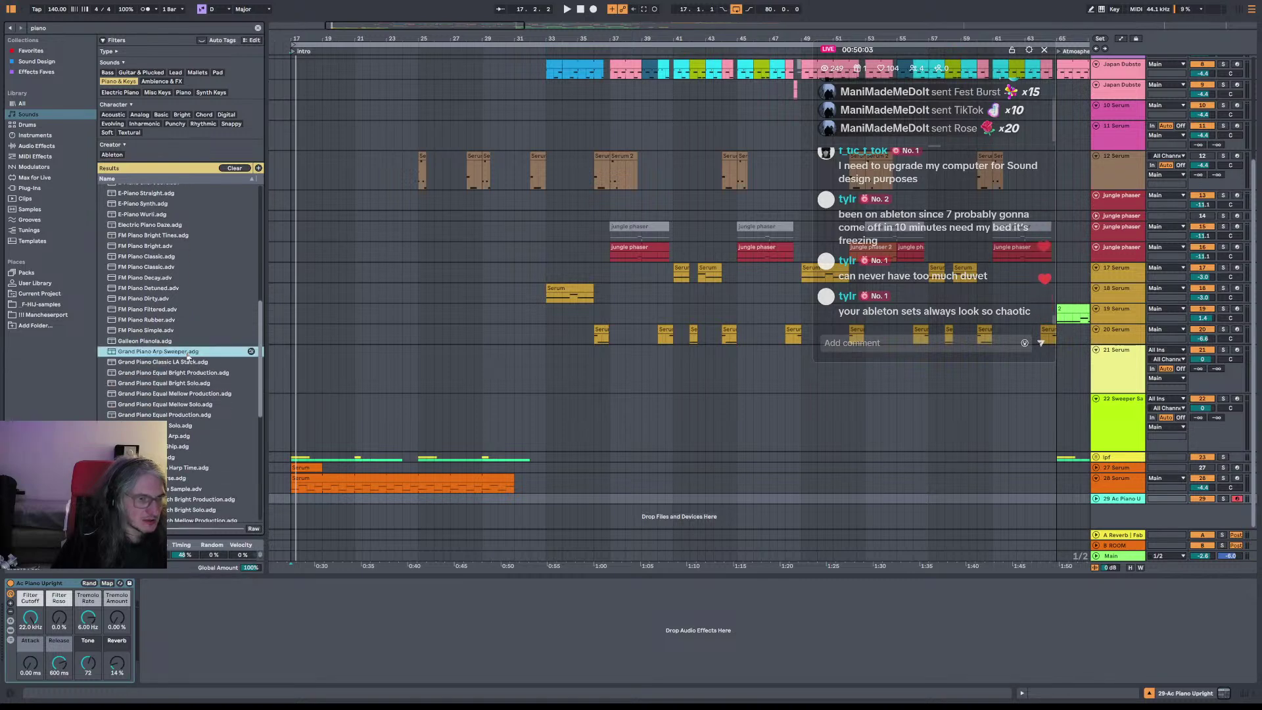
{"action": "left_click", "coordinate": [189, 469]}
{"action": "scroll", "coordinate": [185, 454], "scroll_direction": "down", "scroll_amount": 2}
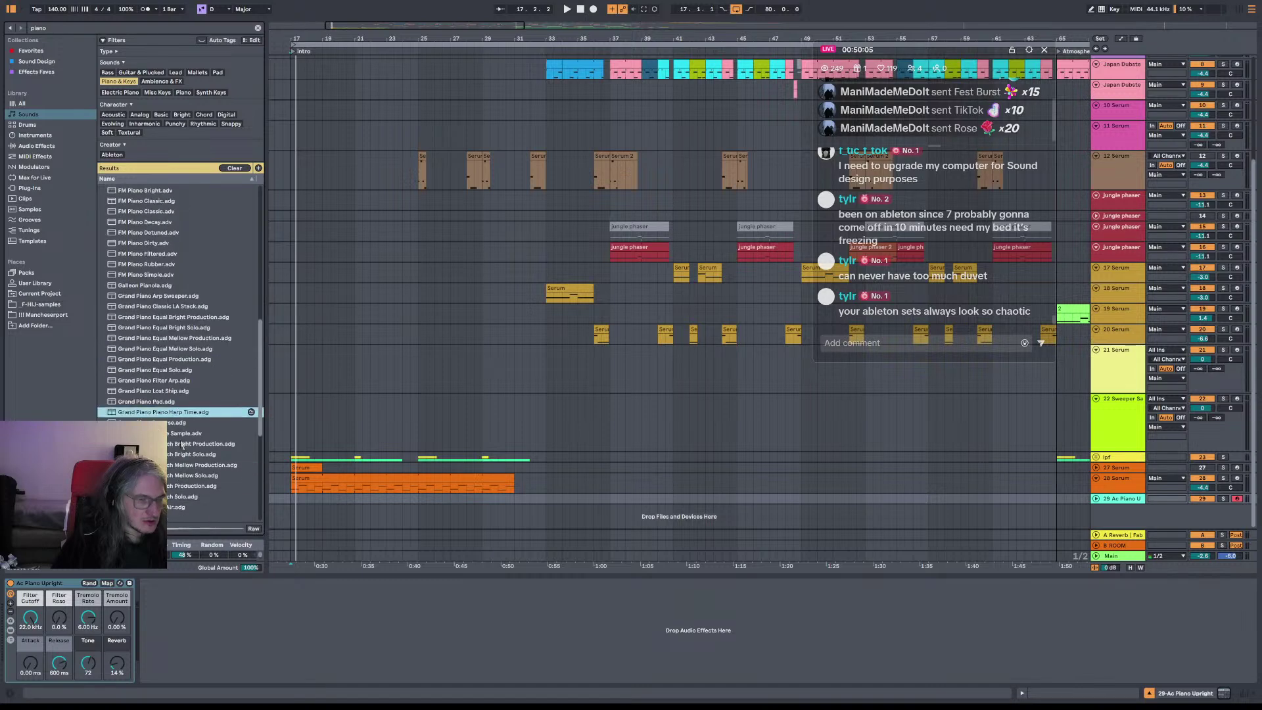
{"action": "scroll", "coordinate": [194, 463], "scroll_direction": "down", "scroll_amount": 1}
{"action": "left_click", "coordinate": [211, 495]}
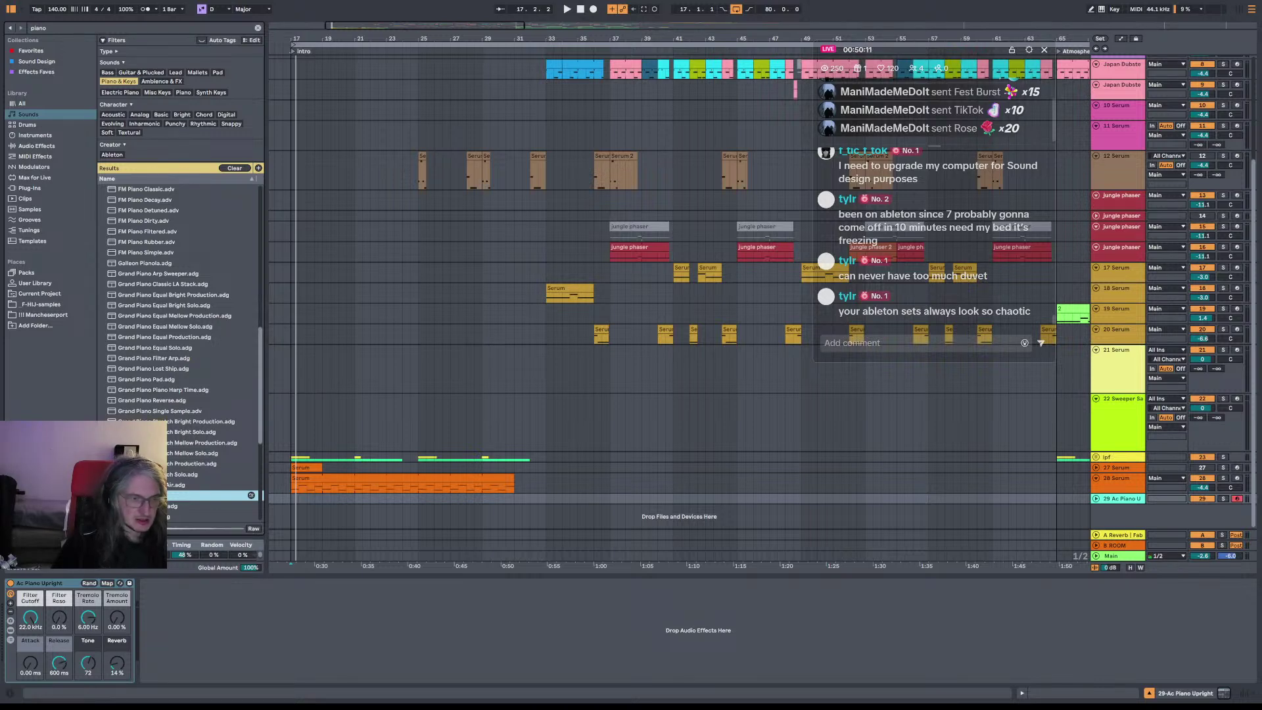
{"action": "key", "text": "Return"}
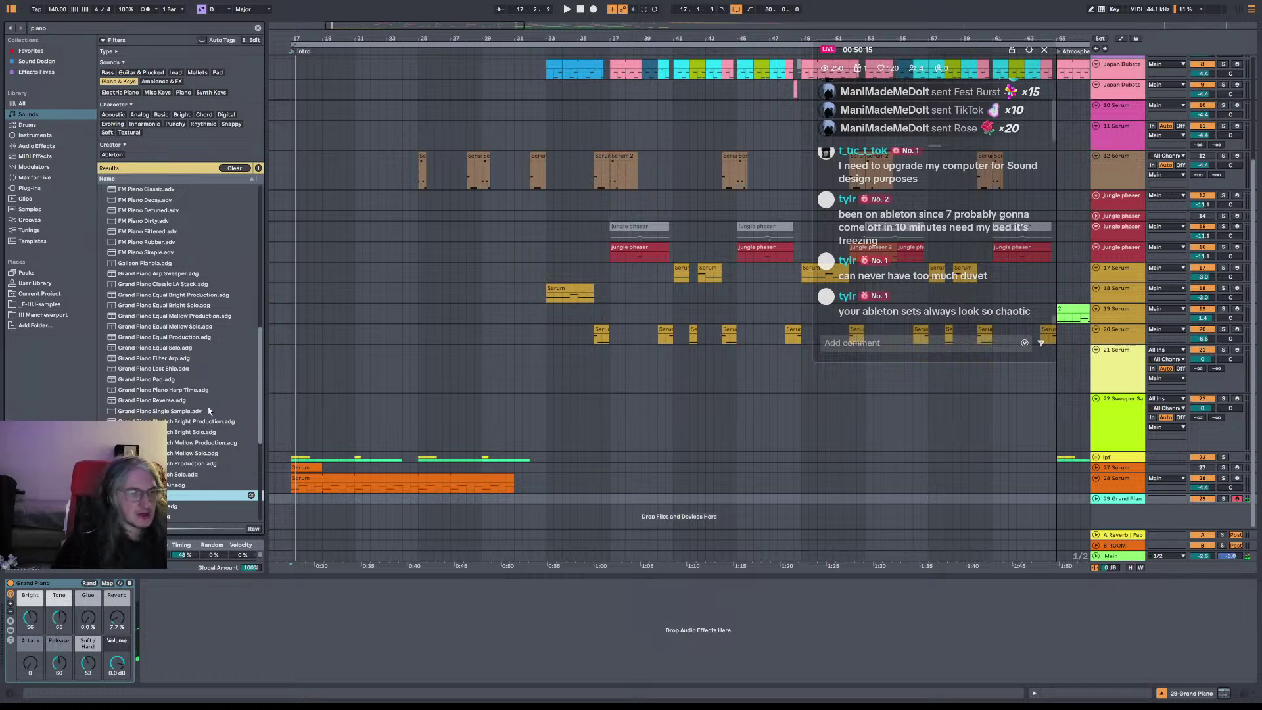
Step: Set the Grand Piano's reverb to 70% and volume to 6.0 dB, and try it out over the intro
{"action": "left_click_drag", "start_coordinate": [117, 617], "coordinate": [117, 601]}
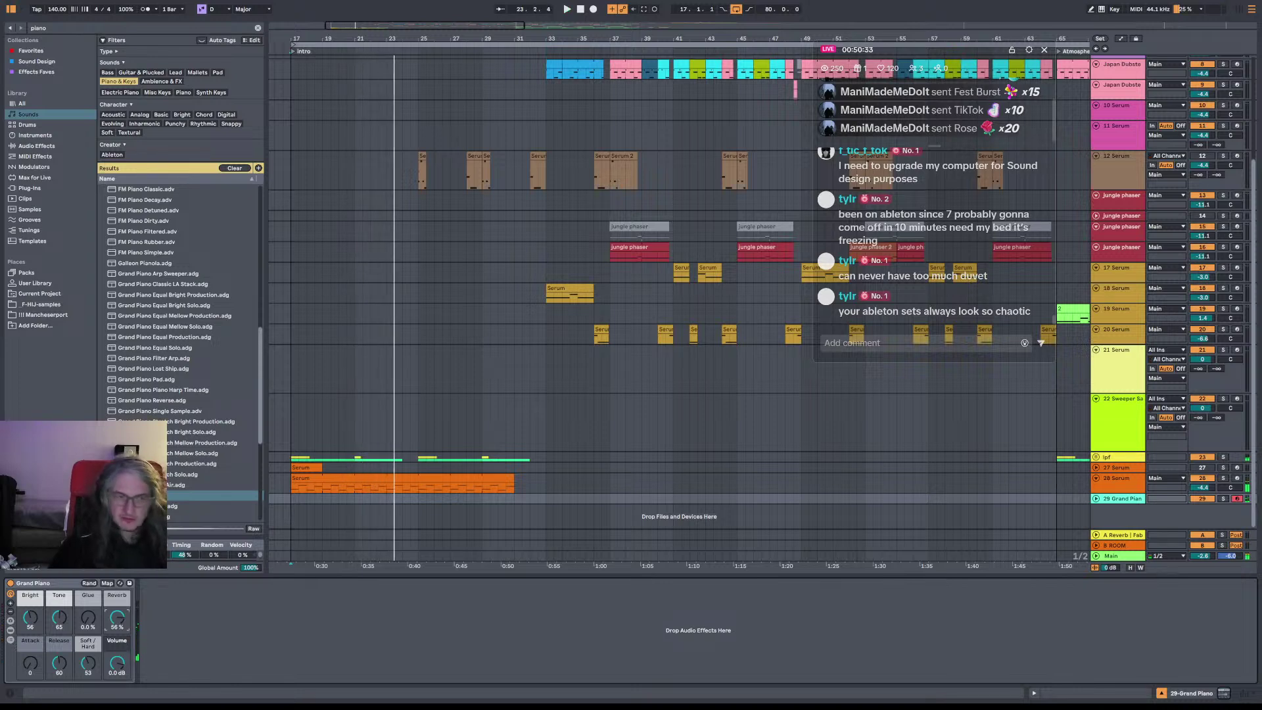
{"action": "left_click_drag", "start_coordinate": [122, 628], "coordinate": [120, 618]}
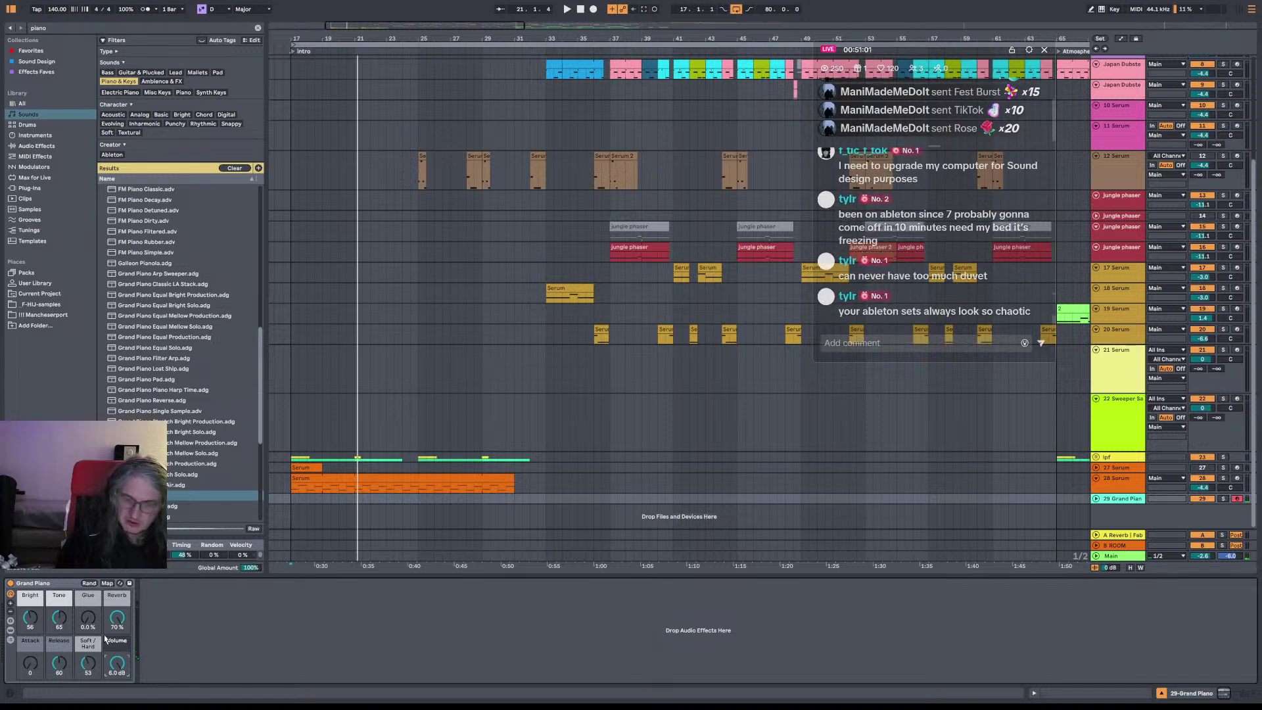
{"action": "key", "text": "space"}
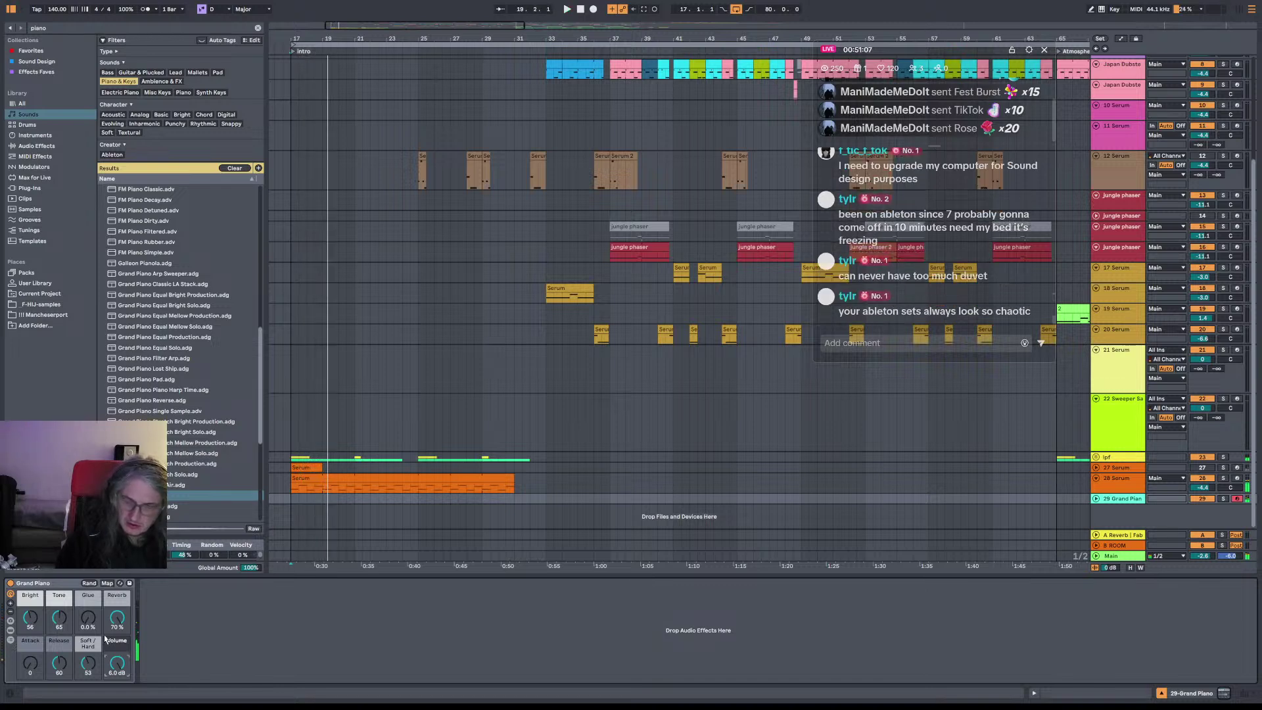
{"action": "key", "text": "space"}
{"action": "key", "text": "space"}
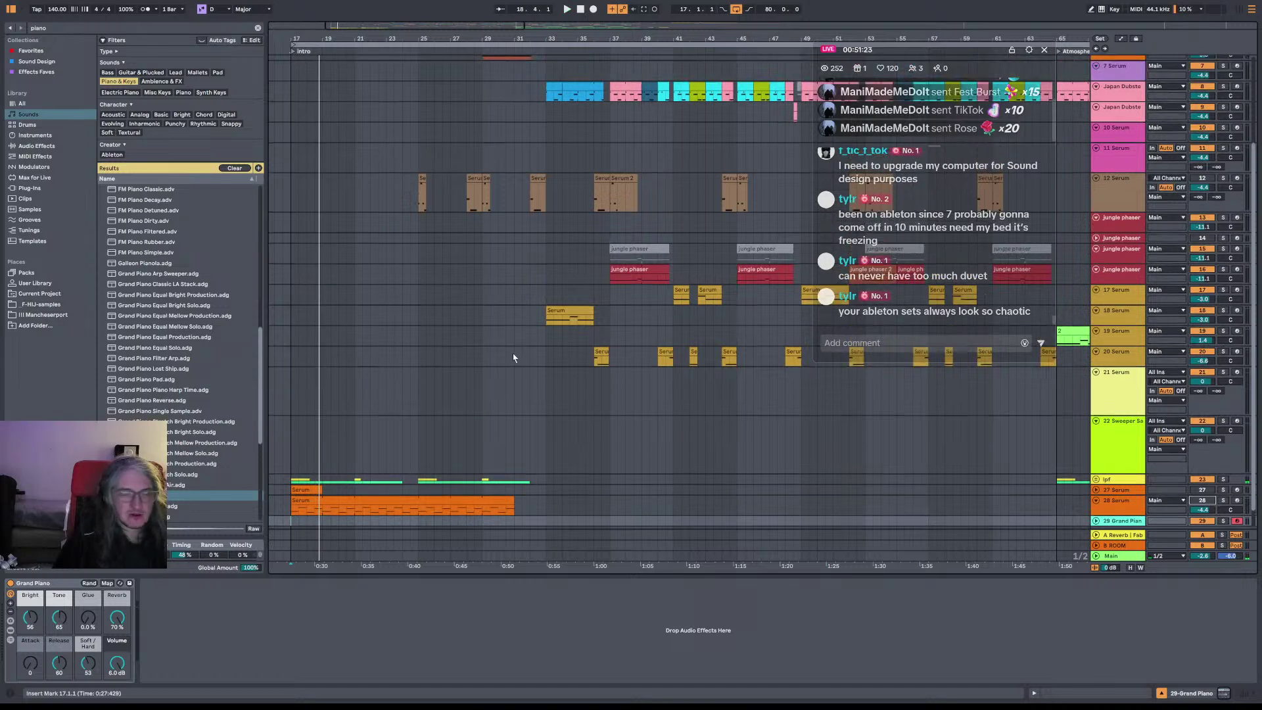
Step: Play the intro from bar 30 and extend the long 28 Serum clip to end at bar 32
{"action": "scroll", "coordinate": [506, 134], "scroll_direction": "up", "scroll_amount": 3}
{"action": "left_click", "coordinate": [506, 134]}
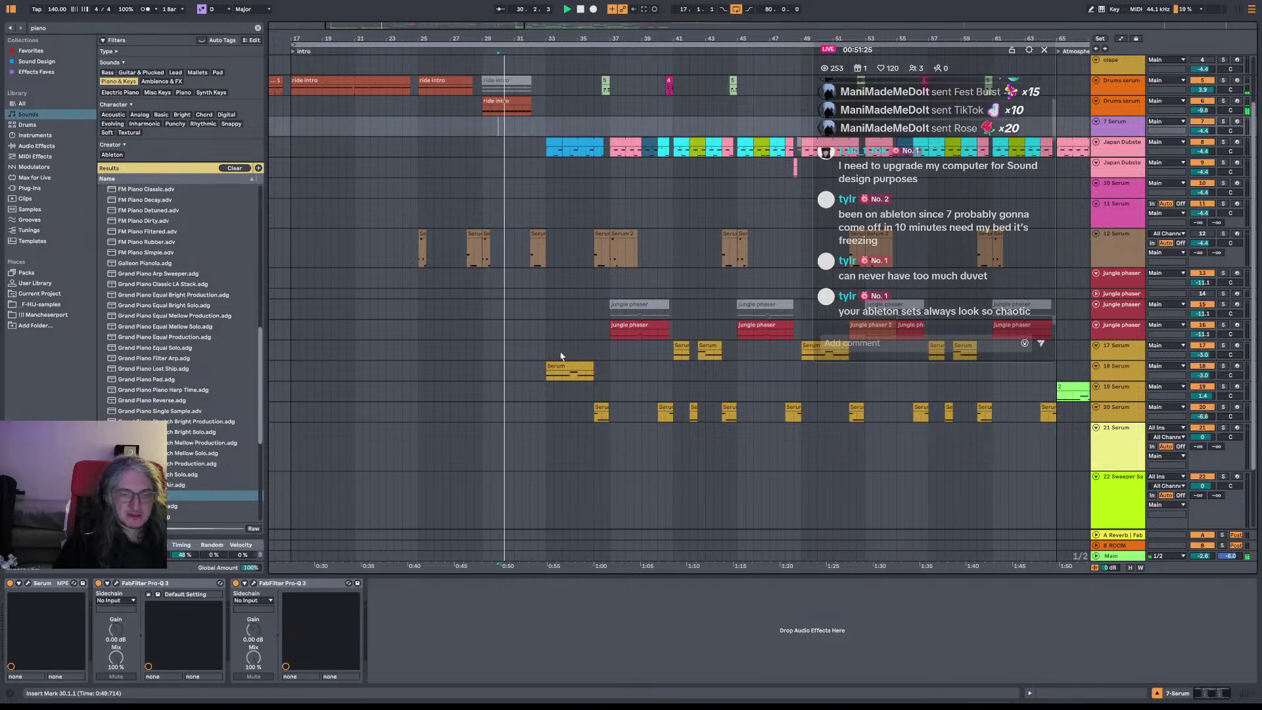
{"action": "scroll", "coordinate": [564, 361], "scroll_direction": "down", "scroll_amount": 3}
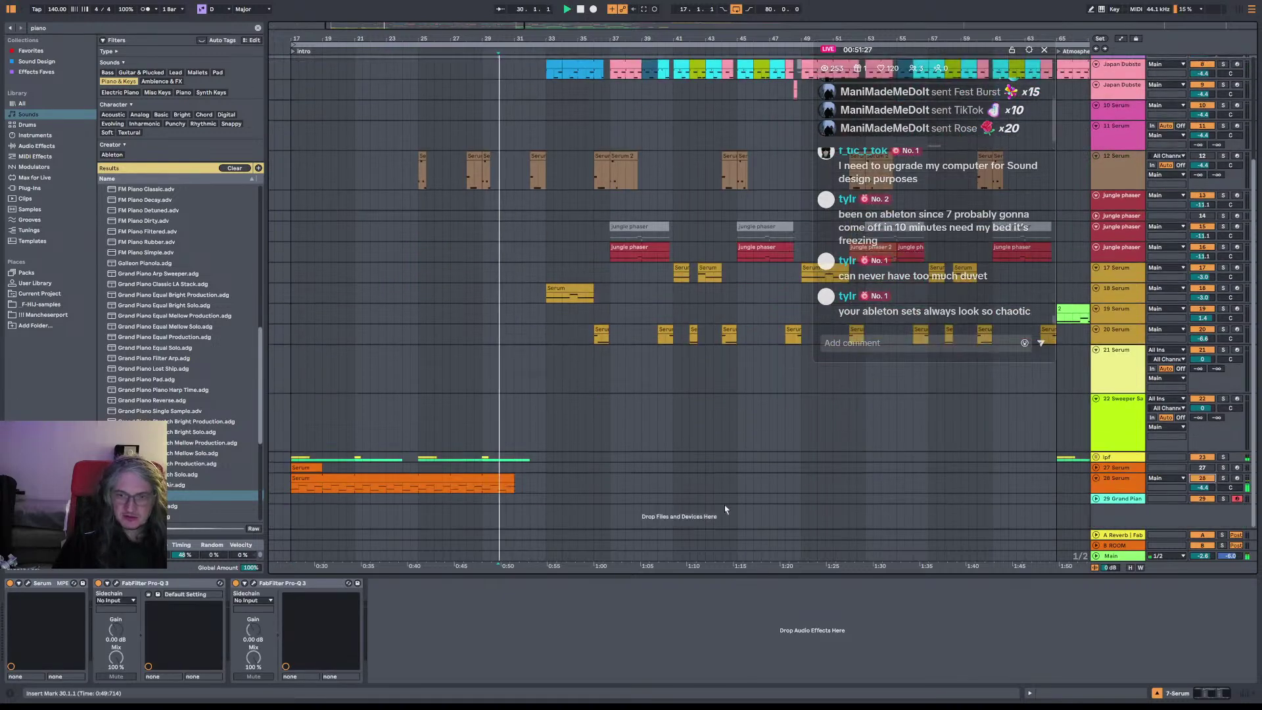
{"action": "left_click", "coordinate": [1196, 485]}
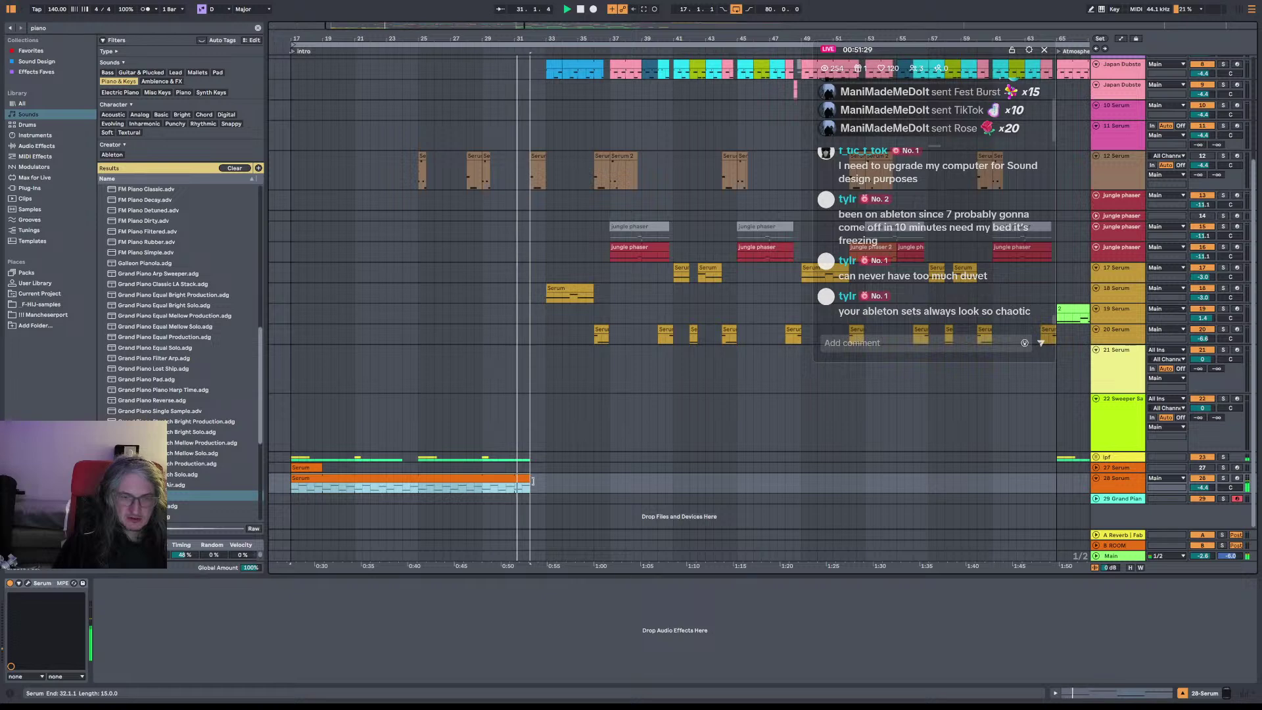
{"action": "mouse_move", "coordinate": [530, 479]}
{"action": "left_mouse_down"}
{"action": "mouse_move", "coordinate": [505, 480]}
{"action": "mouse_move", "coordinate": [529, 480]}
{"action": "left_mouse_up"}
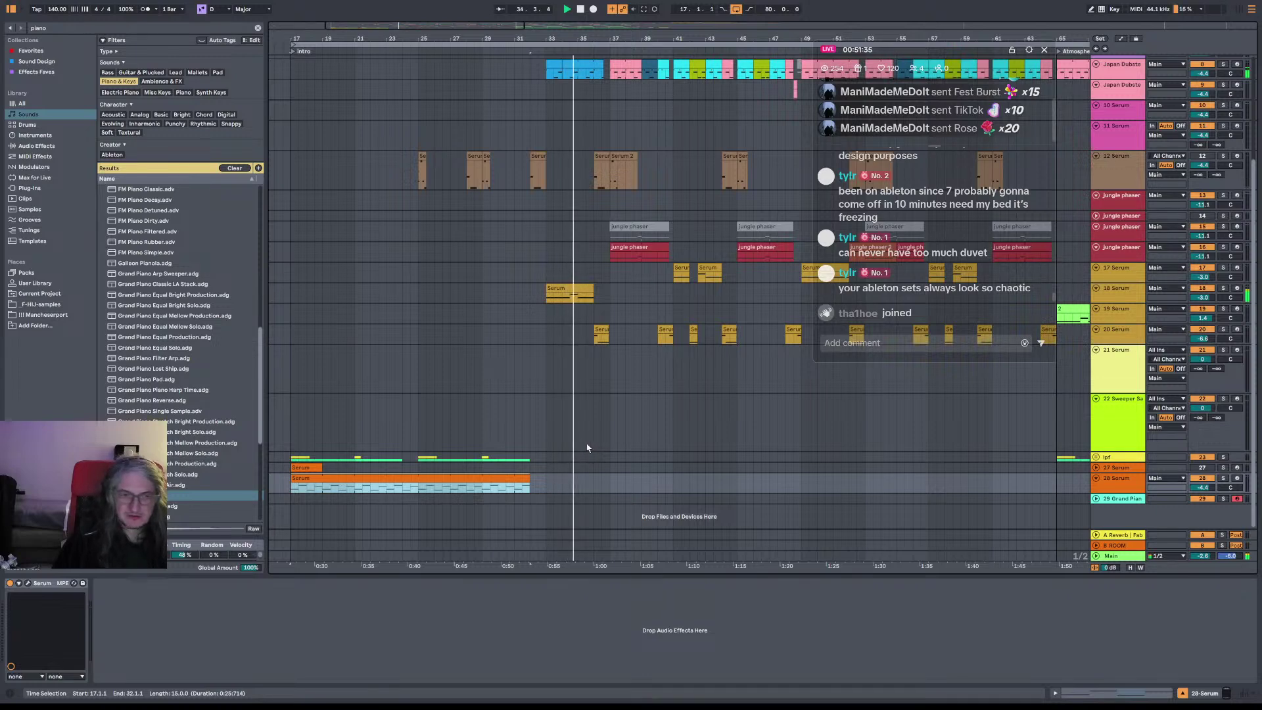
Step: Record a Grand Piano part on track 29 over the intro, starting at bar 17
{"action": "left_click", "coordinate": [290, 503]}
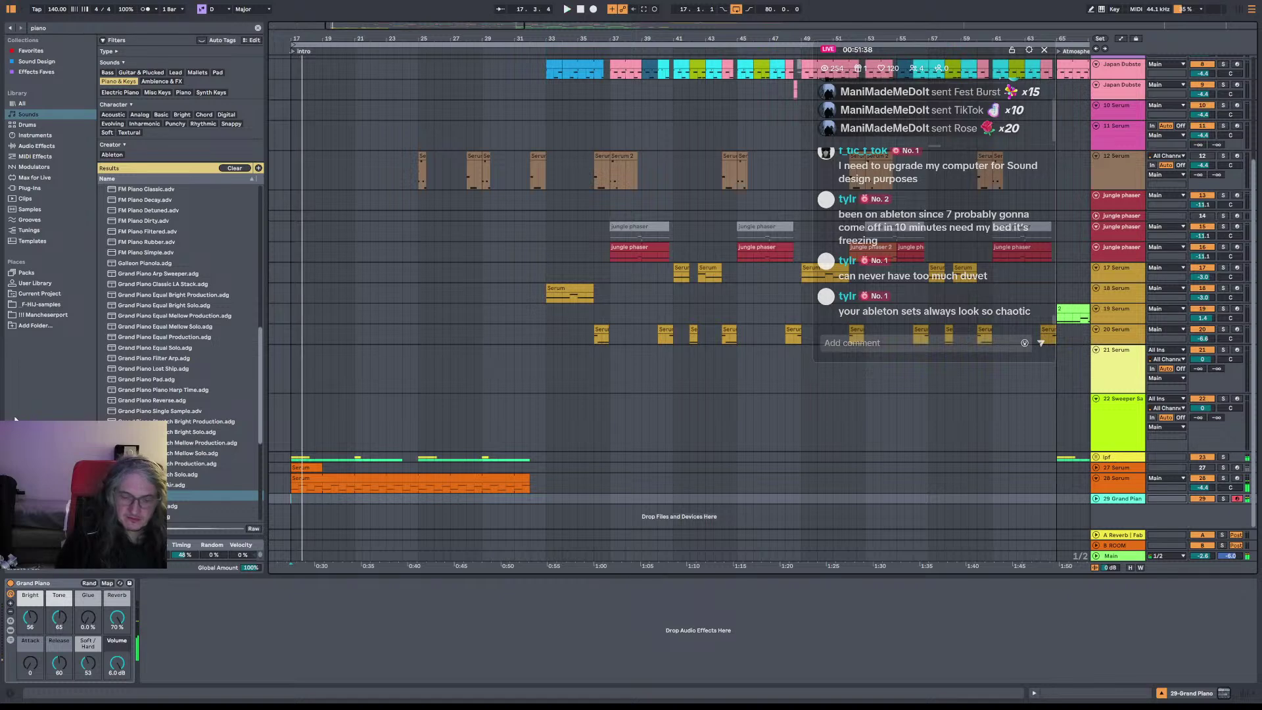
{"action": "key", "text": "space"}
{"action": "key", "text": "space"}
{"action": "key", "text": "F9"}
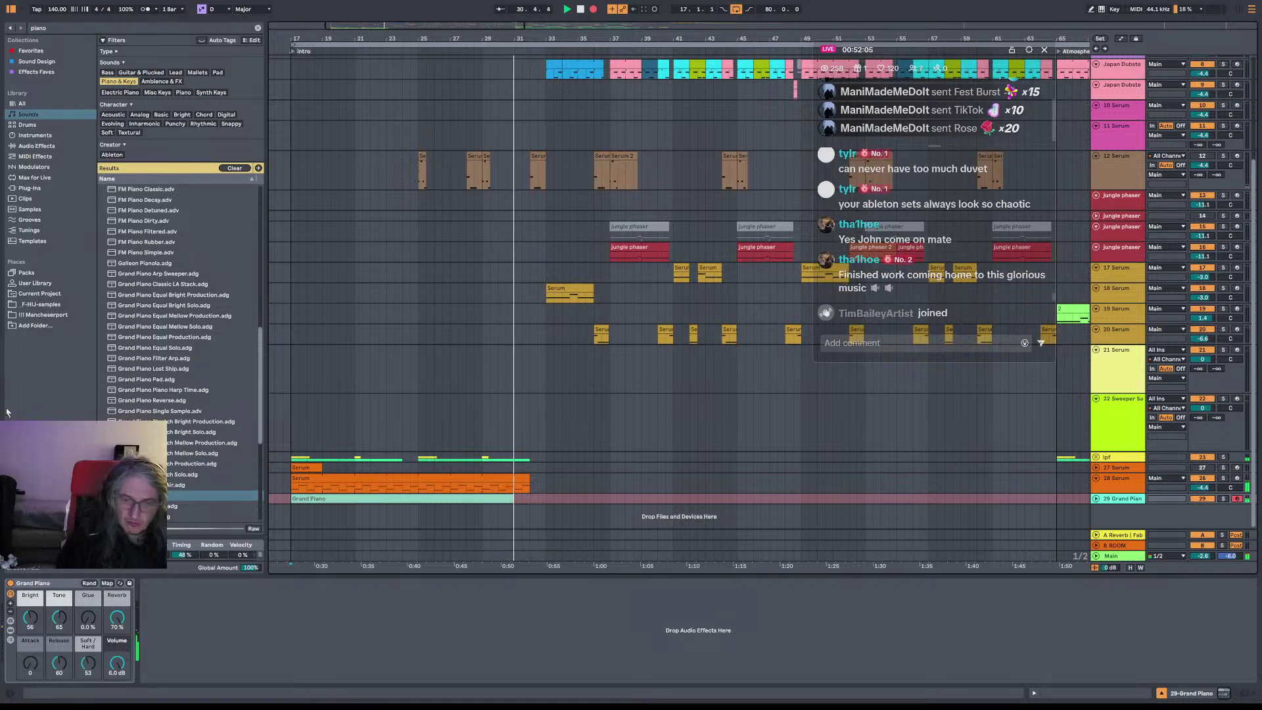
{"action": "key", "text": "F9"}
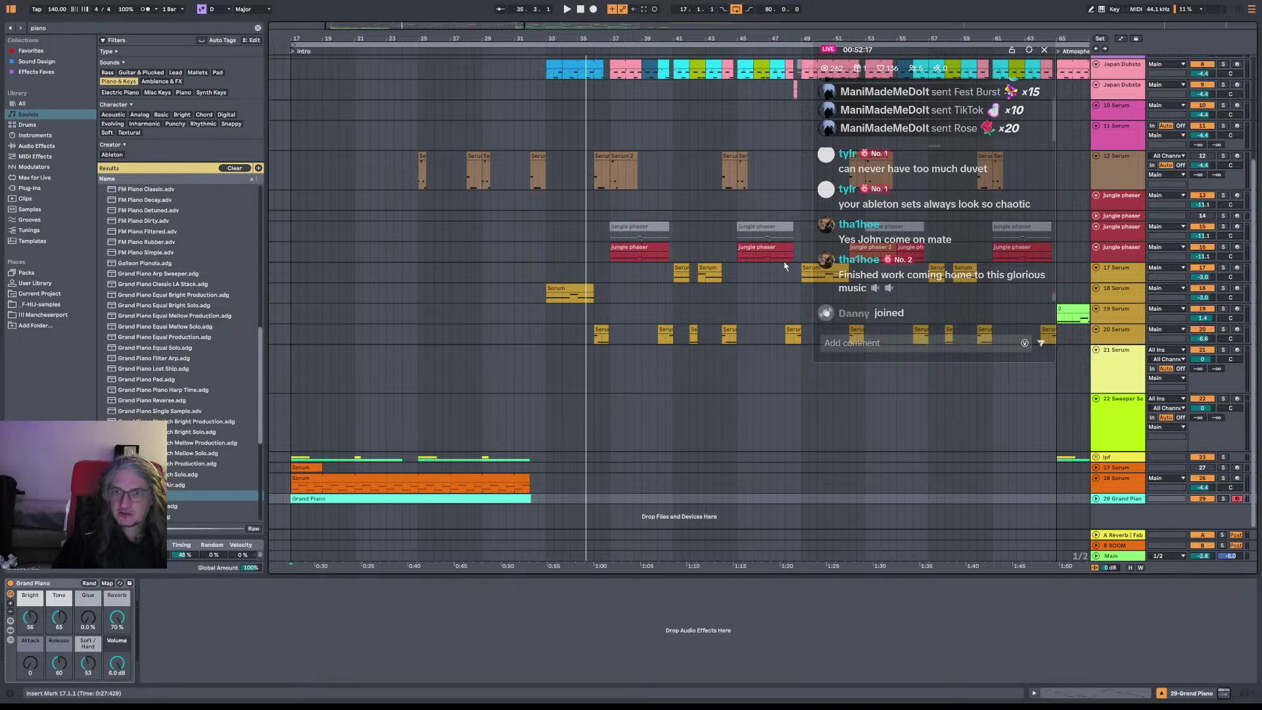
Step: Play the arrangement from bar 31 into the drop and lower the volume of the second Japan Dubstep track
{"action": "left_click", "coordinate": [524, 274]}
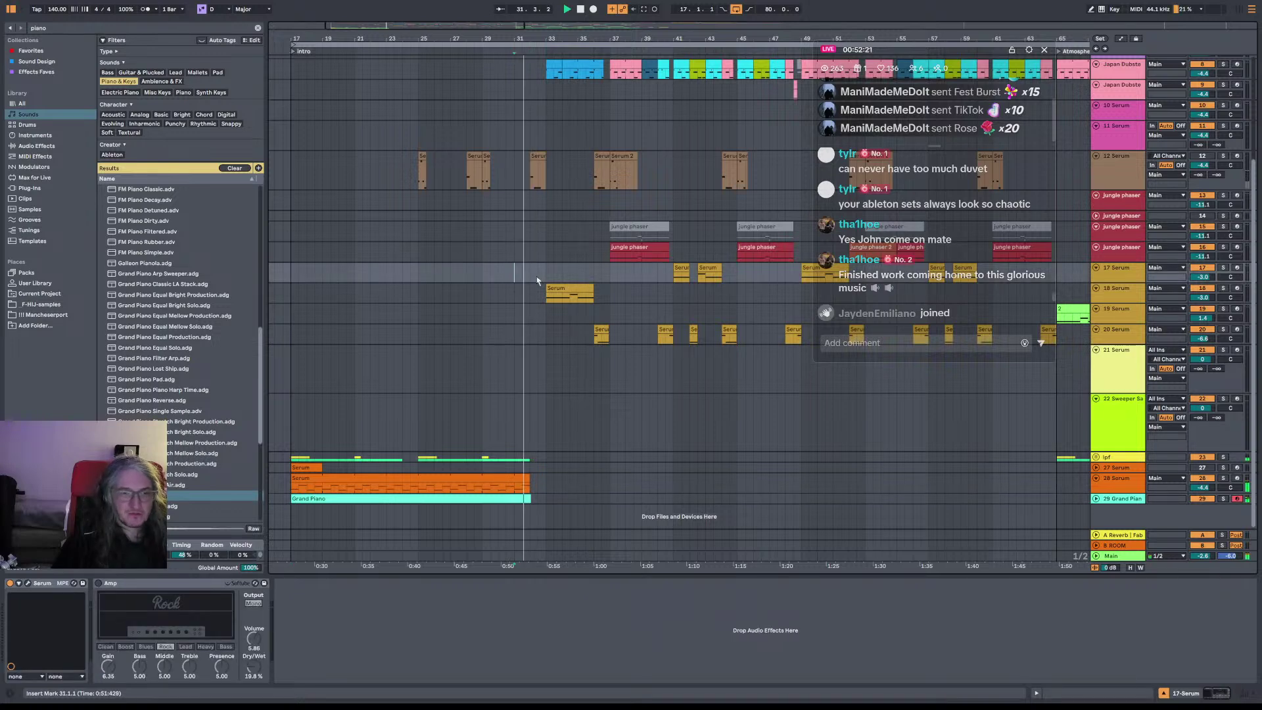
{"action": "scroll", "coordinate": [567, 240], "scroll_direction": "up", "scroll_amount": 1}
{"action": "scroll", "coordinate": [567, 240], "scroll_direction": "up", "scroll_amount": 5}
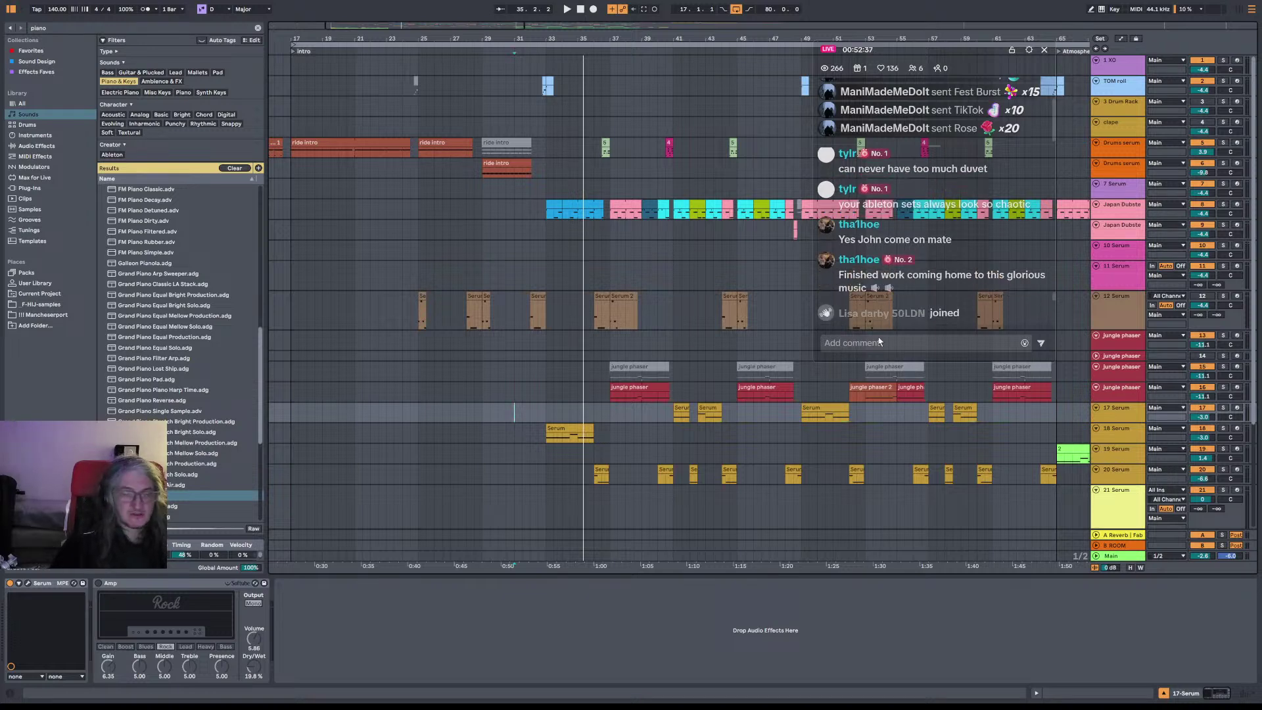
{"action": "key", "text": "space"}
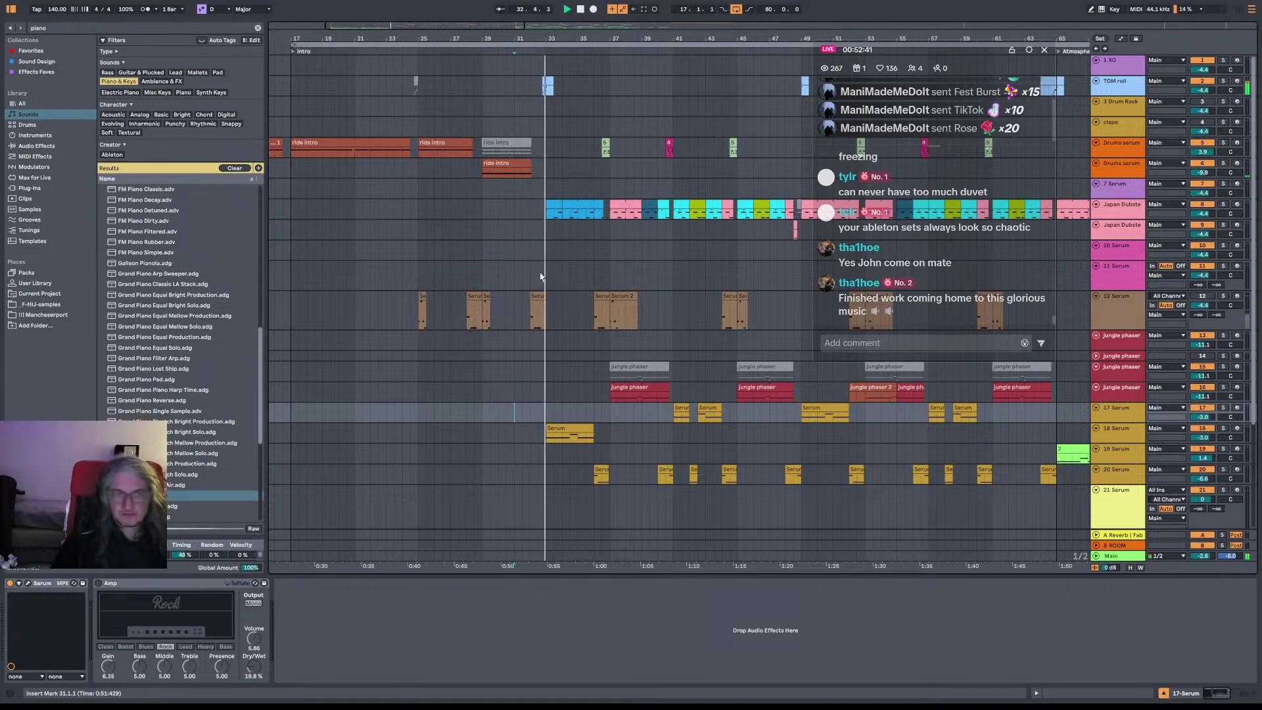
{"action": "scroll", "coordinate": [1124, 343], "scroll_direction": "down", "scroll_amount": 3}
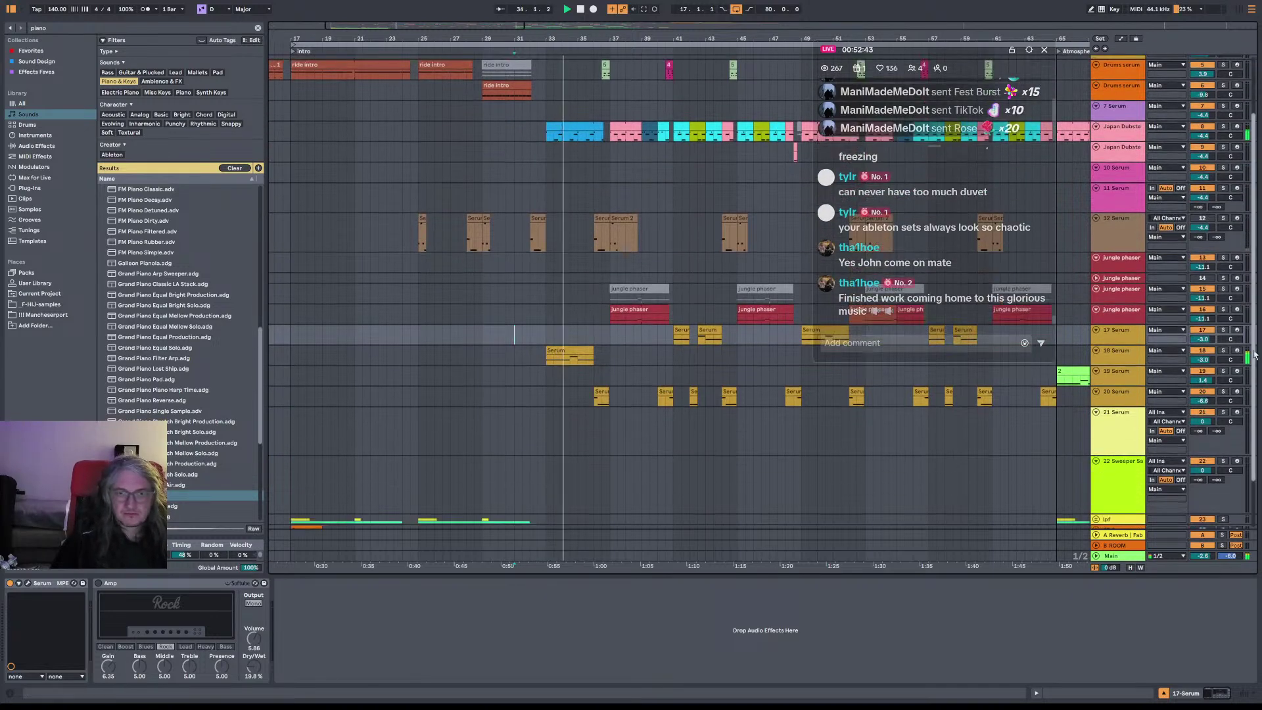
{"action": "left_click", "coordinate": [1124, 351]}
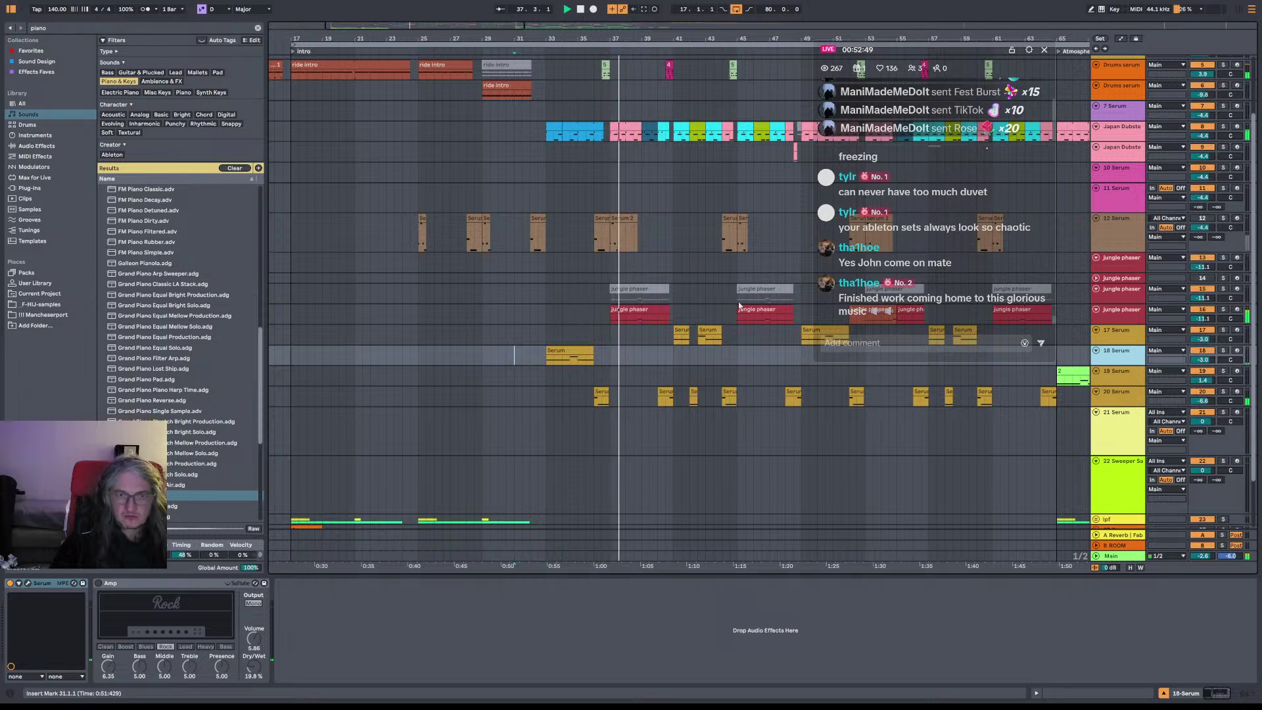
{"action": "scroll", "coordinate": [625, 378], "scroll_direction": "right", "scroll_amount": 5}
{"action": "scroll", "coordinate": [624, 379], "scroll_direction": "down", "scroll_amount": 1}
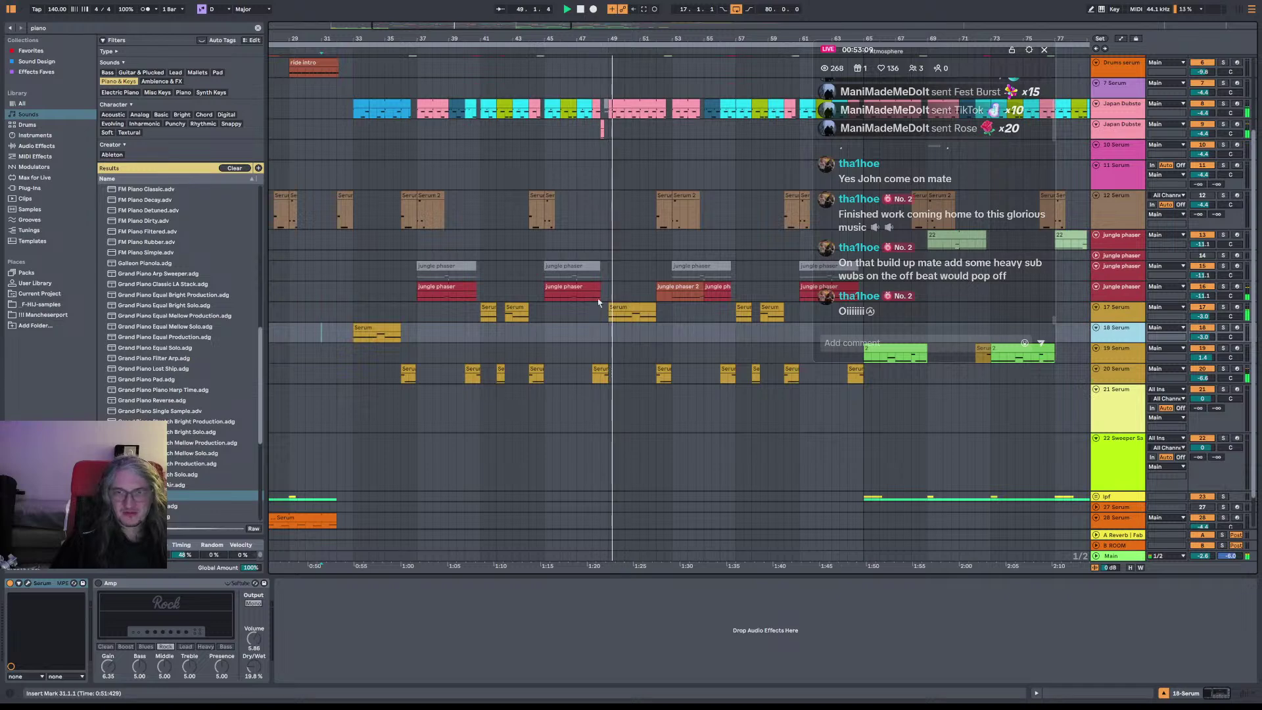
{"action": "left_click_drag", "start_coordinate": [1202, 133], "coordinate": [1203, 146]}
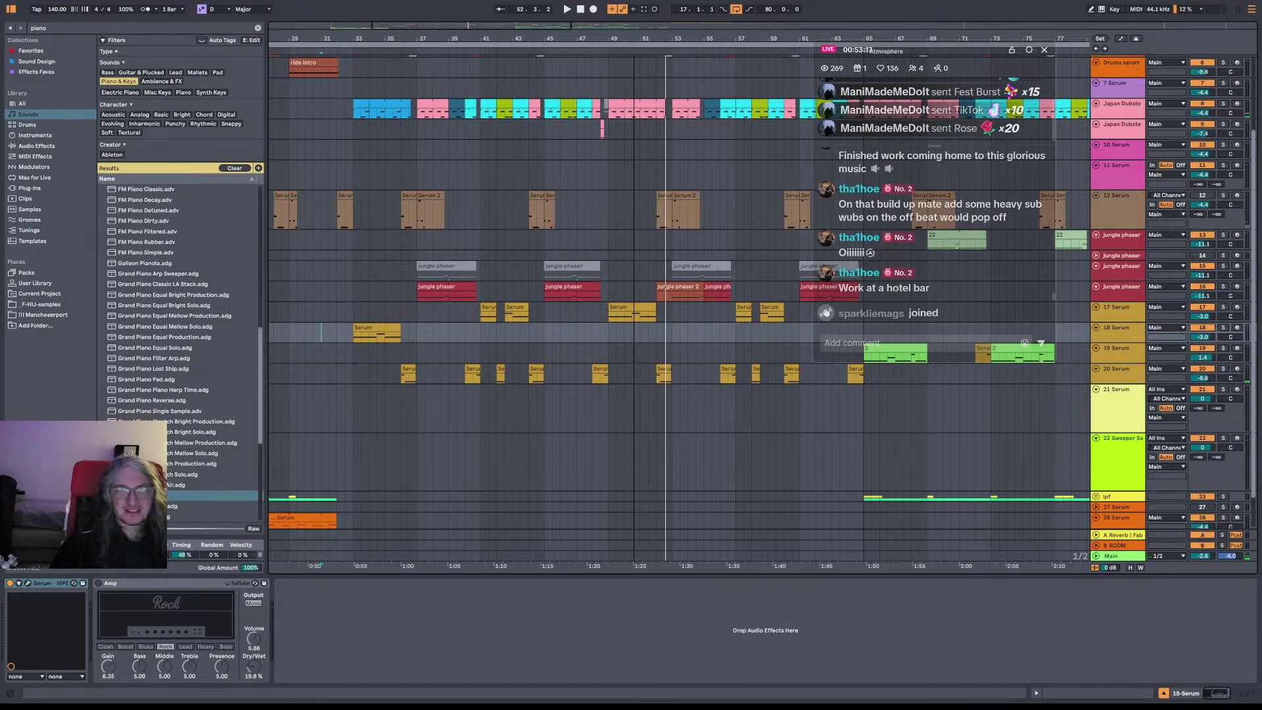
Step: Play the opening of the intro from bar 17
{"action": "key", "text": "minus"}
{"action": "left_click", "coordinate": [369, 402]}
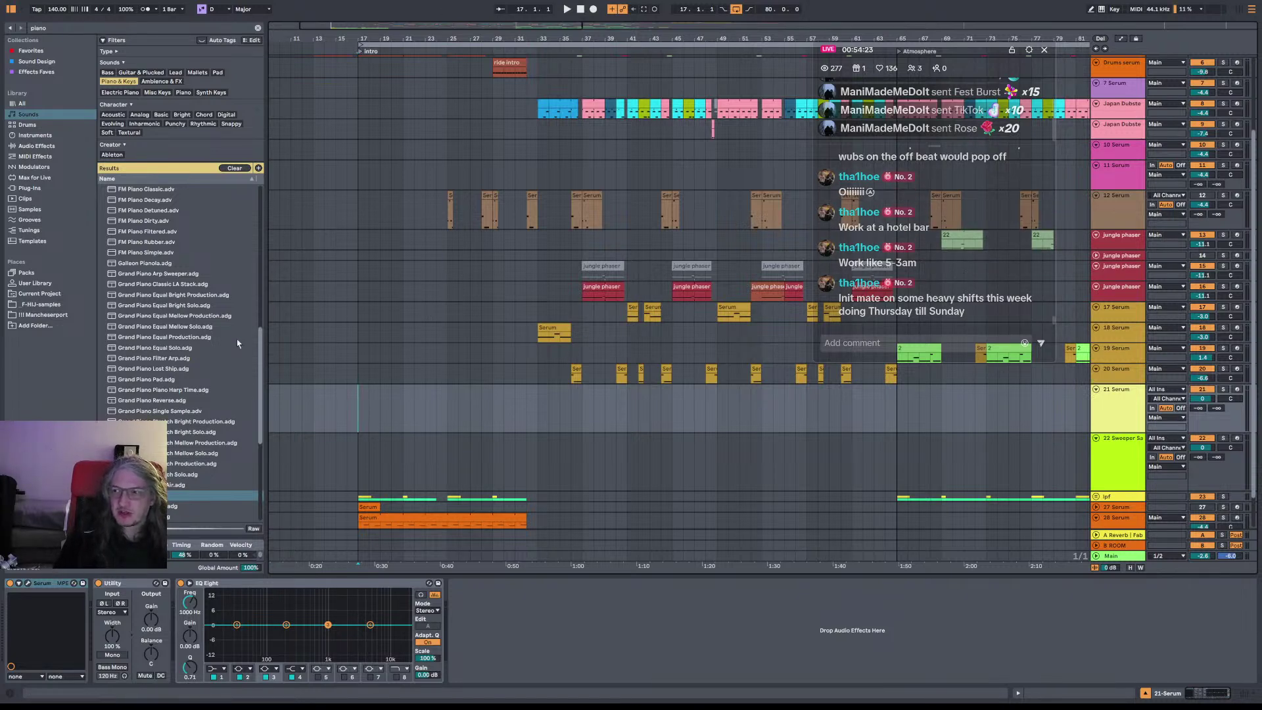
{"action": "key", "text": "space"}
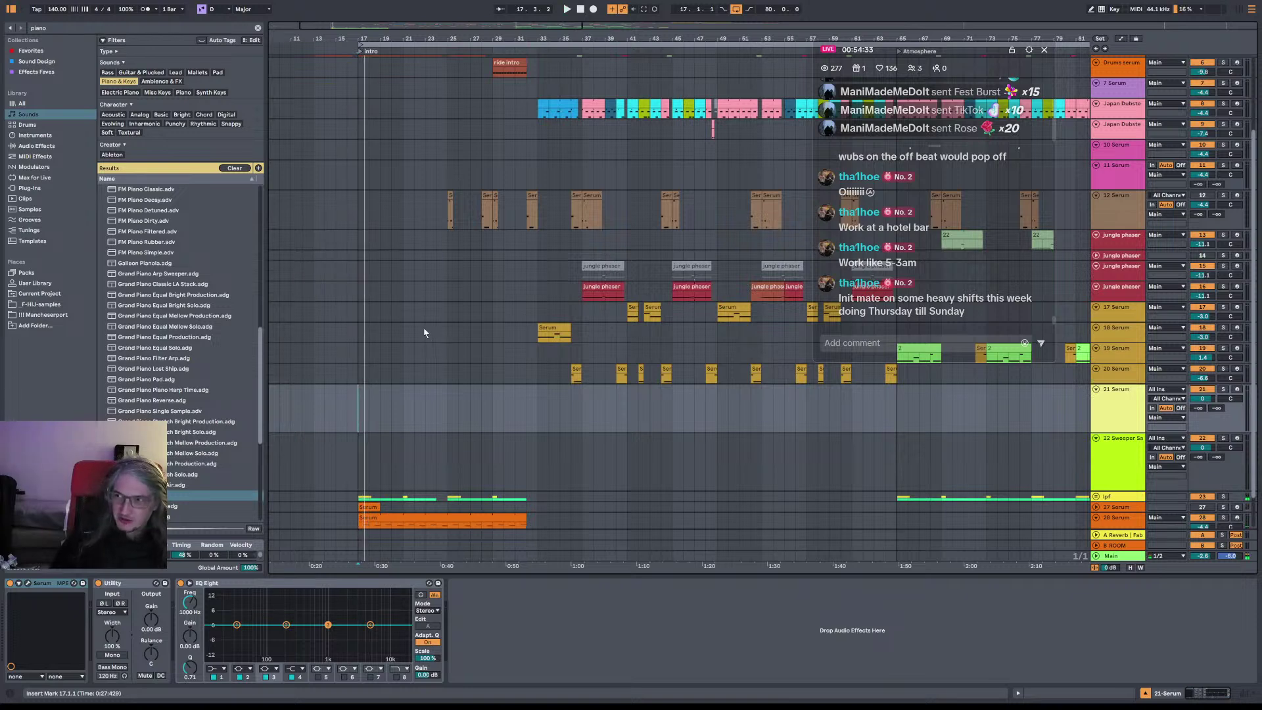
{"action": "key", "text": "space"}
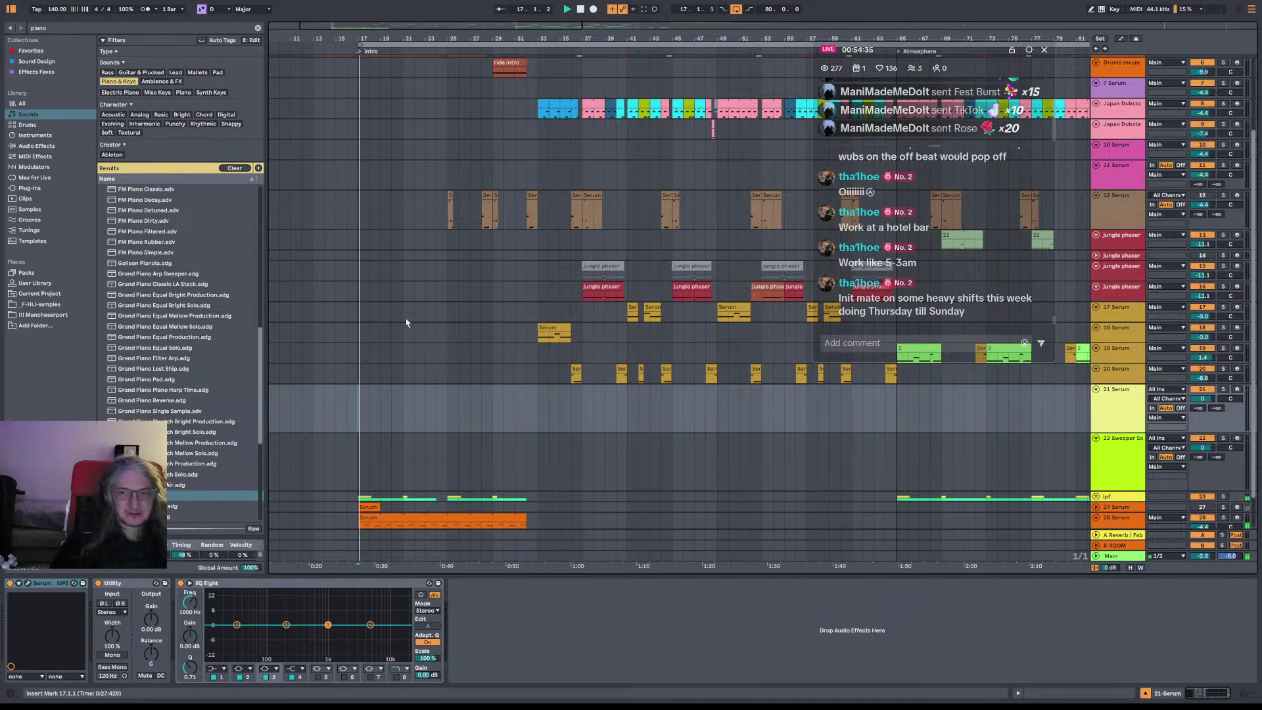
{"action": "key", "text": "space"}
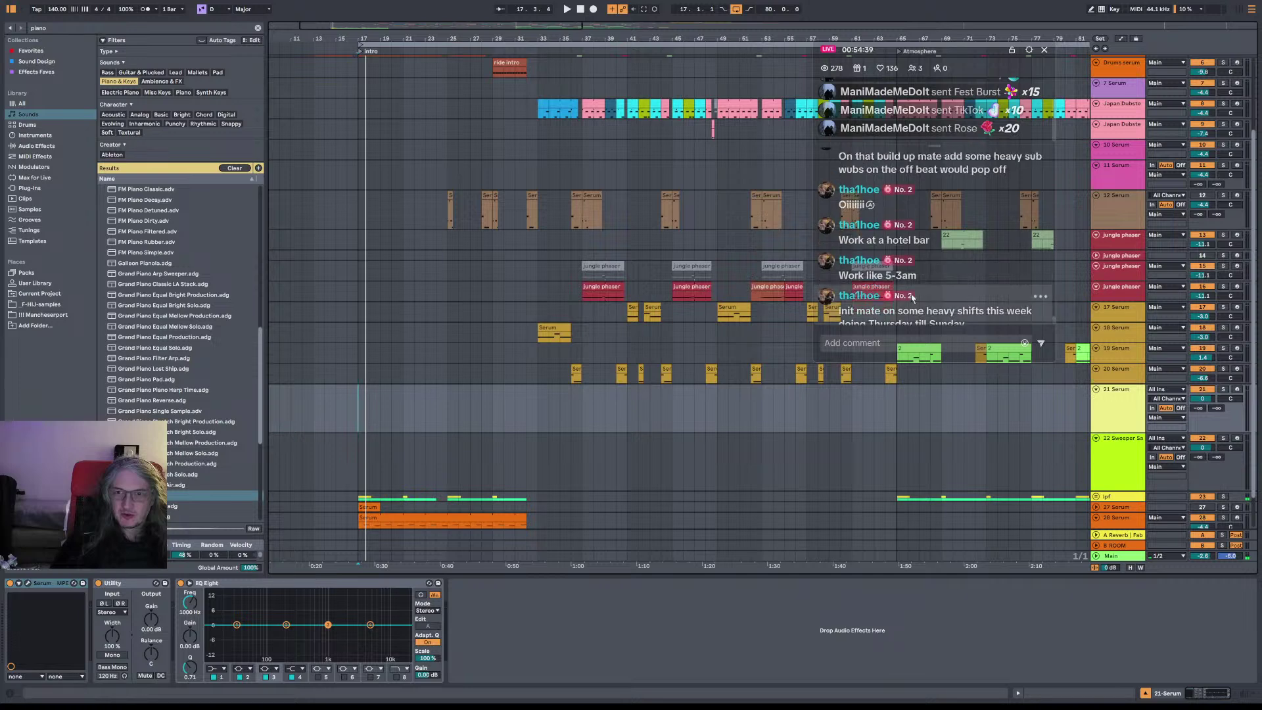
{"action": "scroll", "coordinate": [912, 298], "scroll_direction": "up", "scroll_amount": 3}
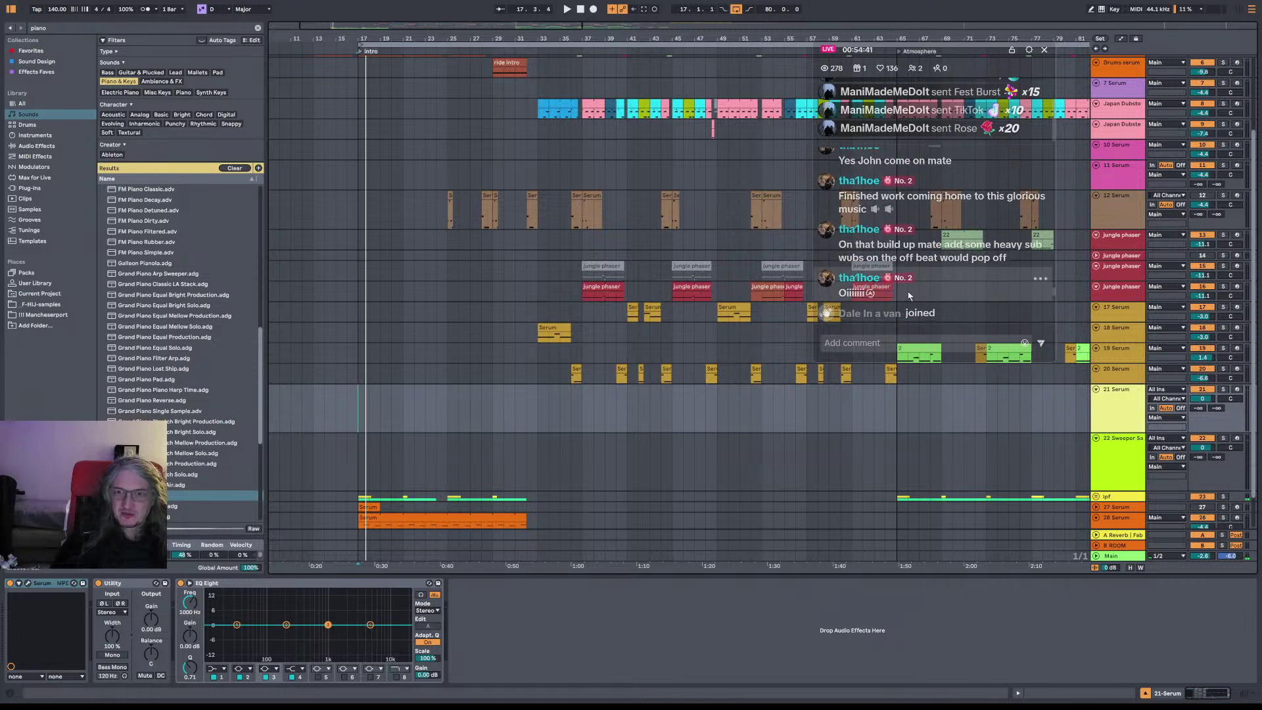
{"action": "key", "text": "space"}
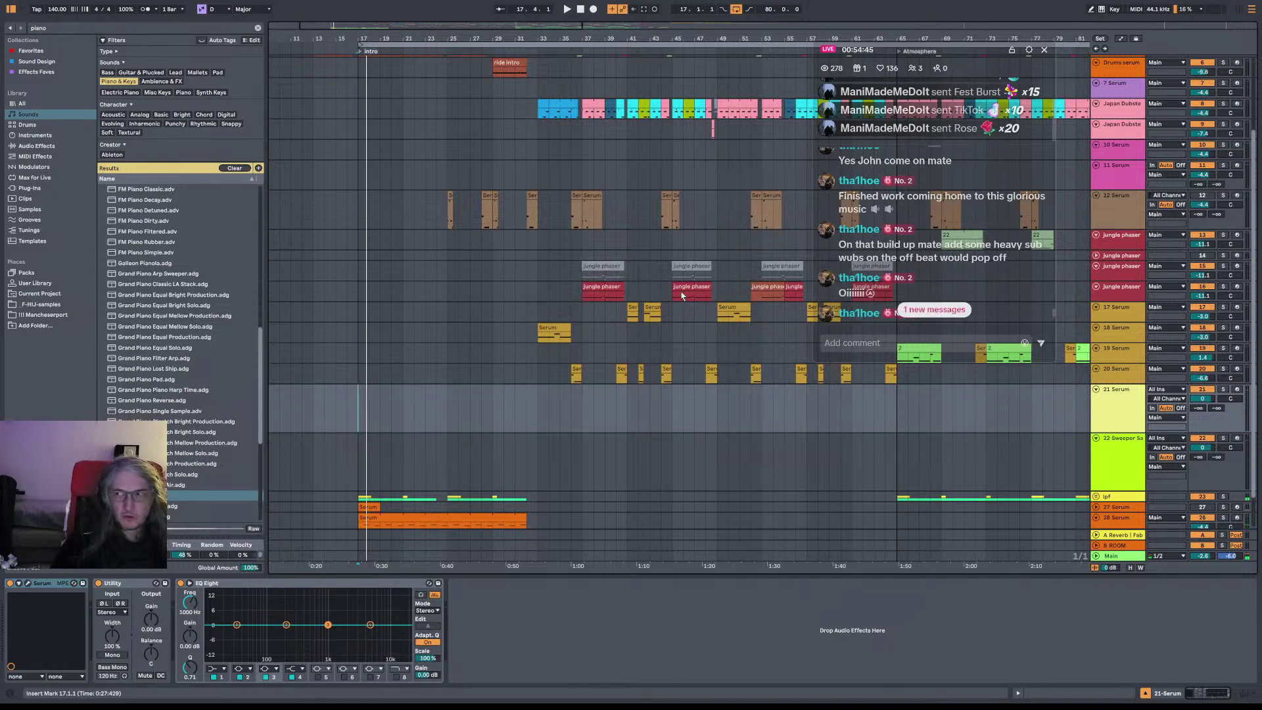
Step: Select the 28 Serum track and save the Live Set as a new version in the Mag Retch Project folder
{"action": "scroll", "coordinate": [690, 276], "scroll_direction": "down", "scroll_amount": 2}
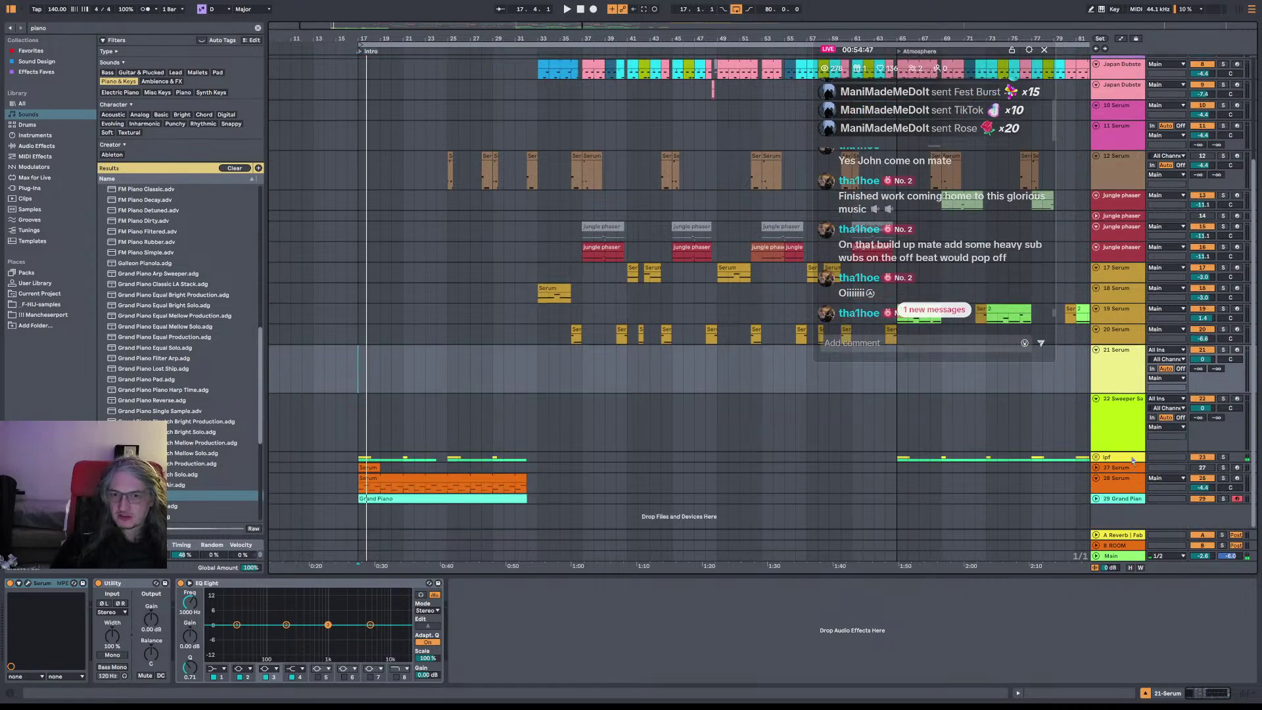
{"action": "left_click", "coordinate": [1132, 483]}
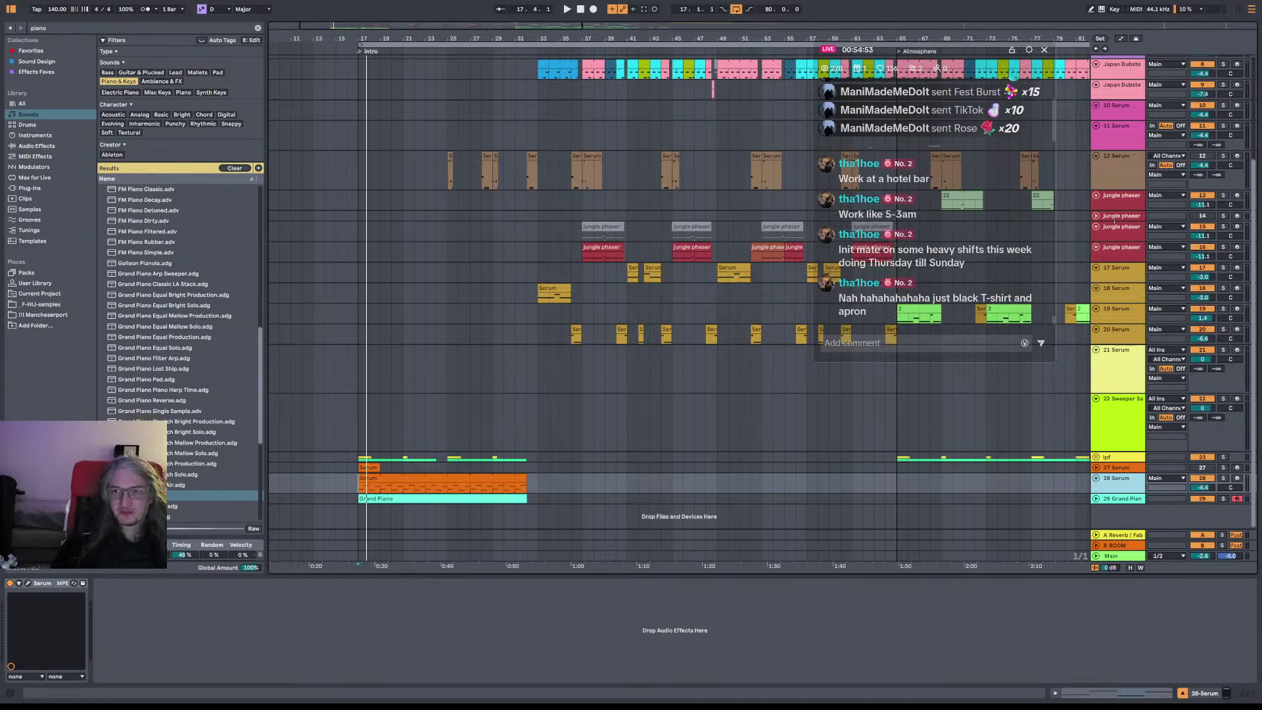
{"action": "scroll", "coordinate": [1128, 323], "scroll_direction": "up", "scroll_amount": 1}
{"action": "scroll", "coordinate": [1128, 323], "scroll_direction": "down", "scroll_amount": 1}
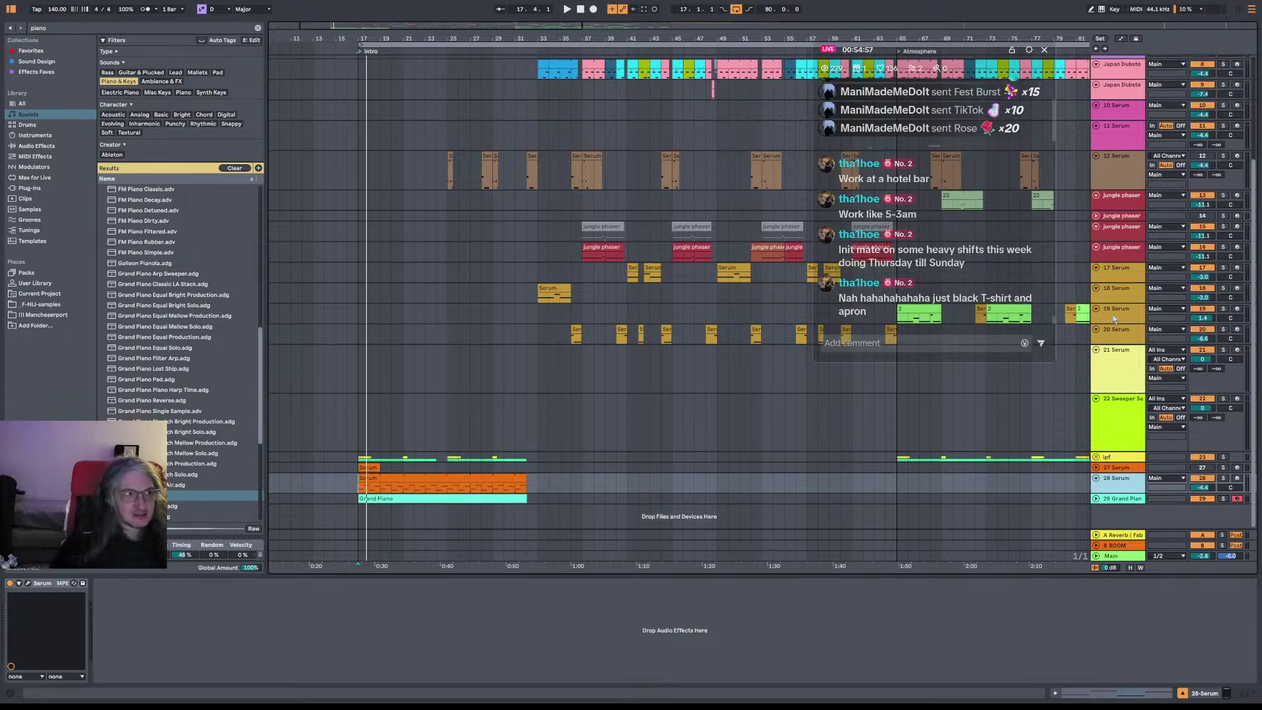
{"action": "key", "text": "ctrl+shift+s"}
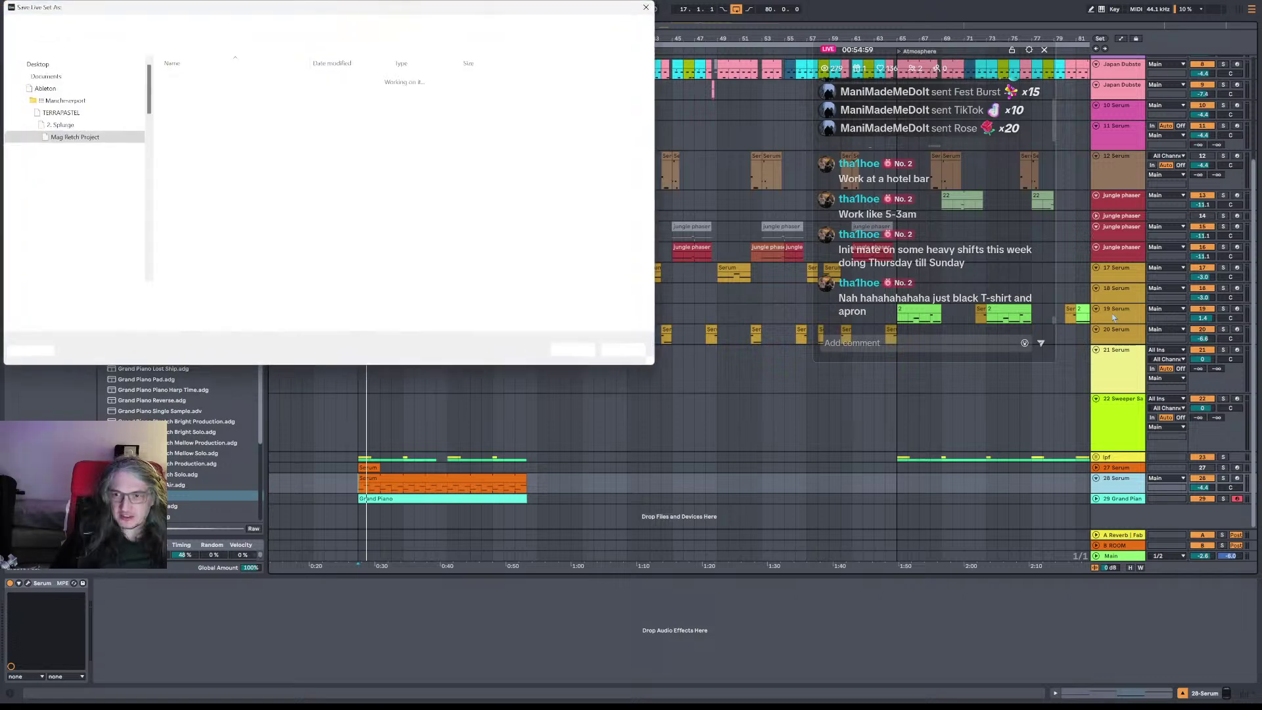
{"action": "key", "text": "Return"}
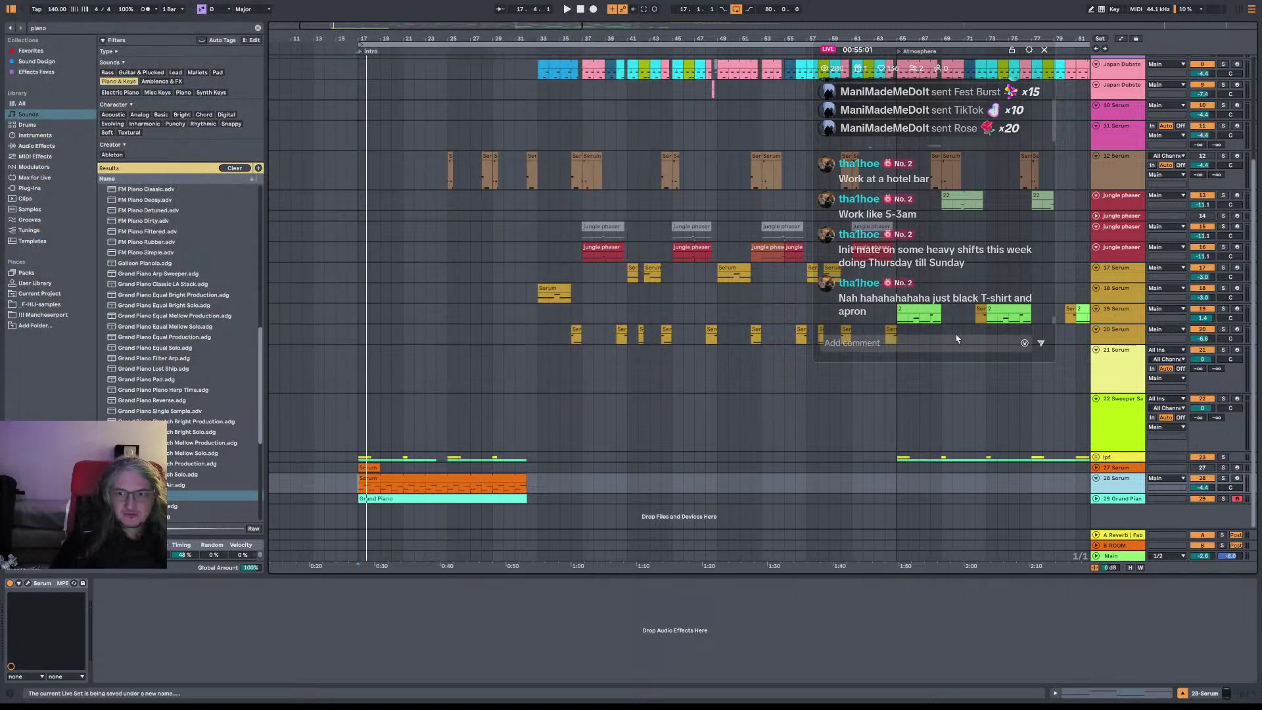
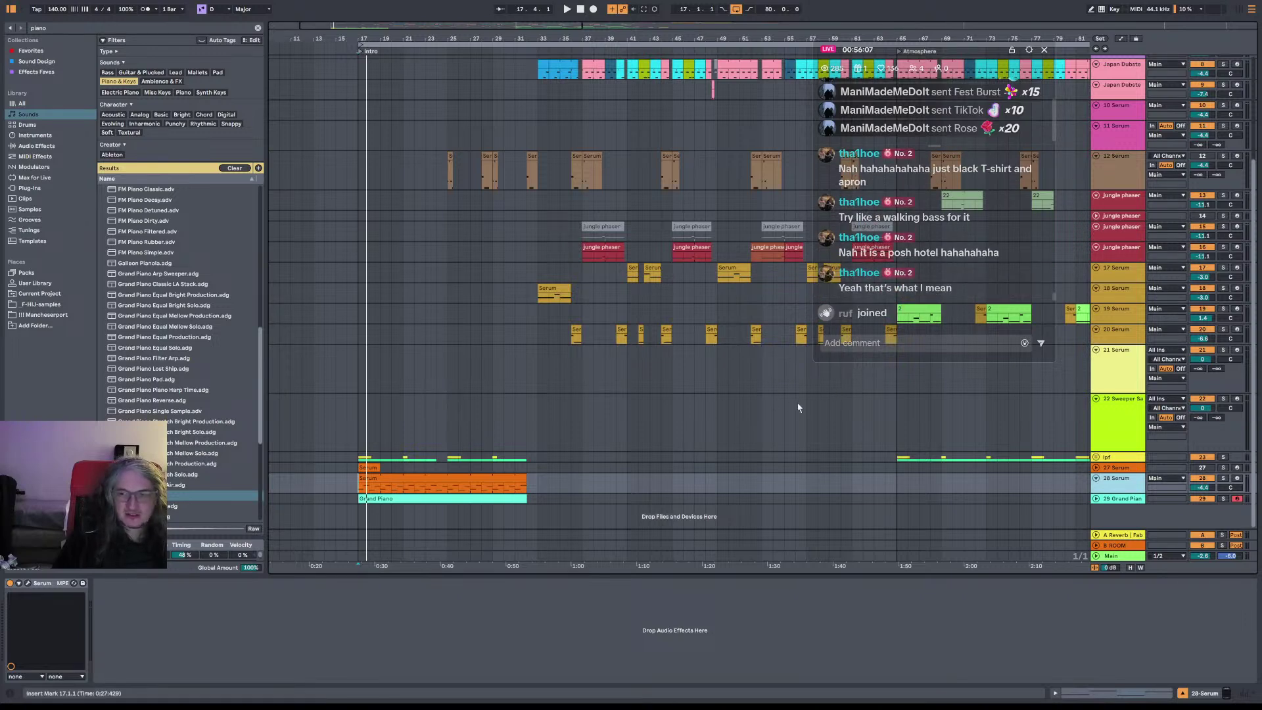
Step: Reduce the height of the Sweeper track and arm the 21 Serum track for recording
{"action": "left_click_drag", "start_coordinate": [1107, 452], "coordinate": [1108, 424]}
{"action": "left_click", "coordinate": [1133, 370]}
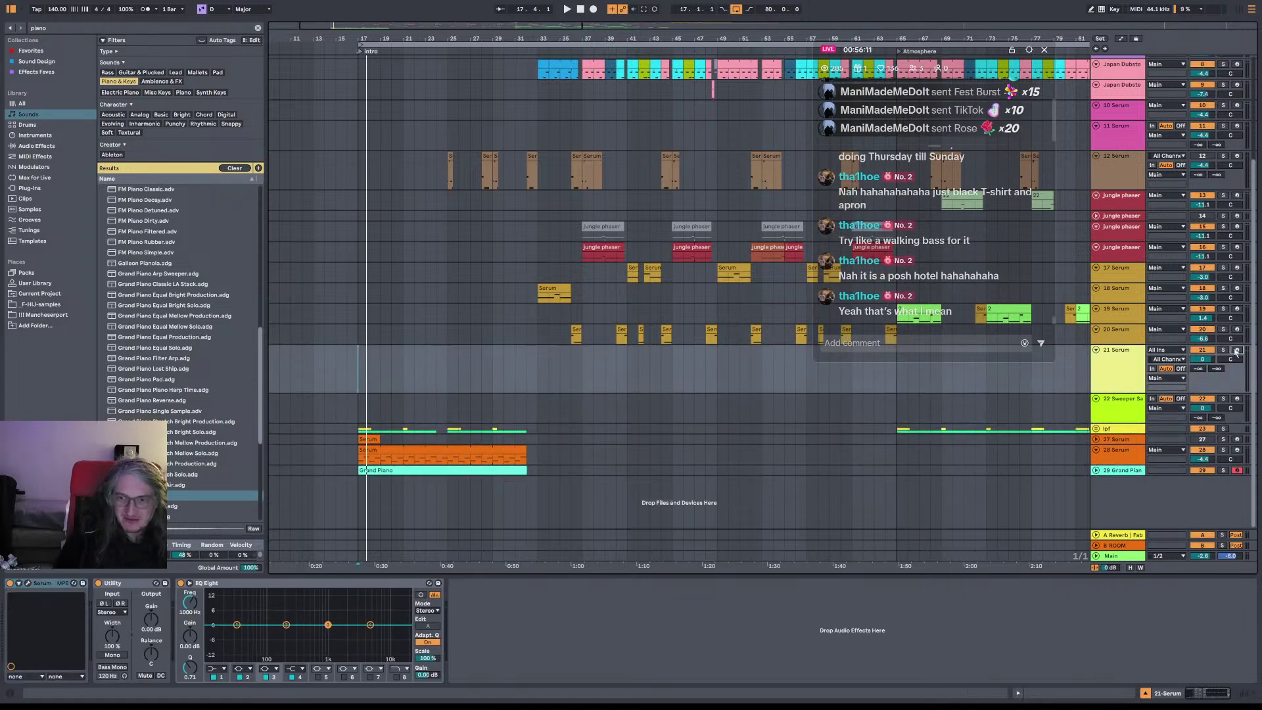
{"action": "left_click", "coordinate": [1236, 351]}
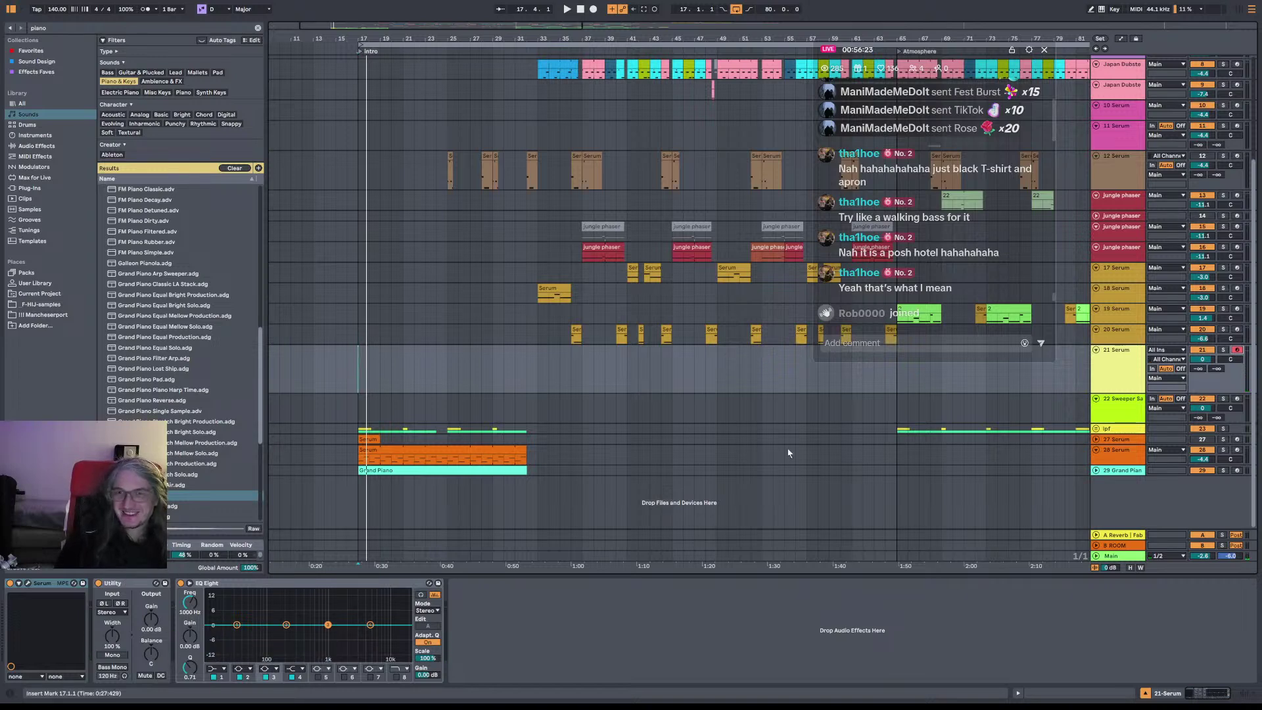
Step: Insert a new MIDI track directly below 21 Serum
{"action": "scroll", "coordinate": [813, 425], "scroll_direction": "up", "scroll_amount": 4}
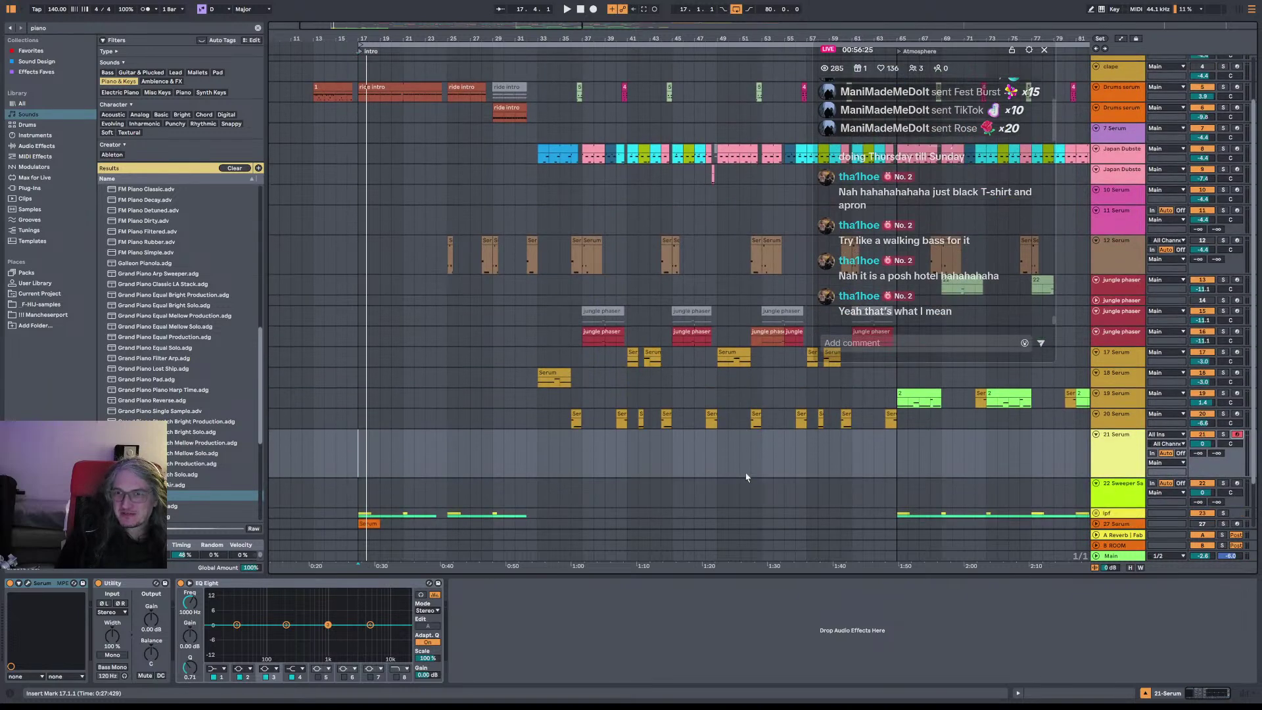
{"action": "scroll", "coordinate": [747, 477], "scroll_direction": "down", "scroll_amount": 3}
{"action": "left_click", "coordinate": [1128, 412]}
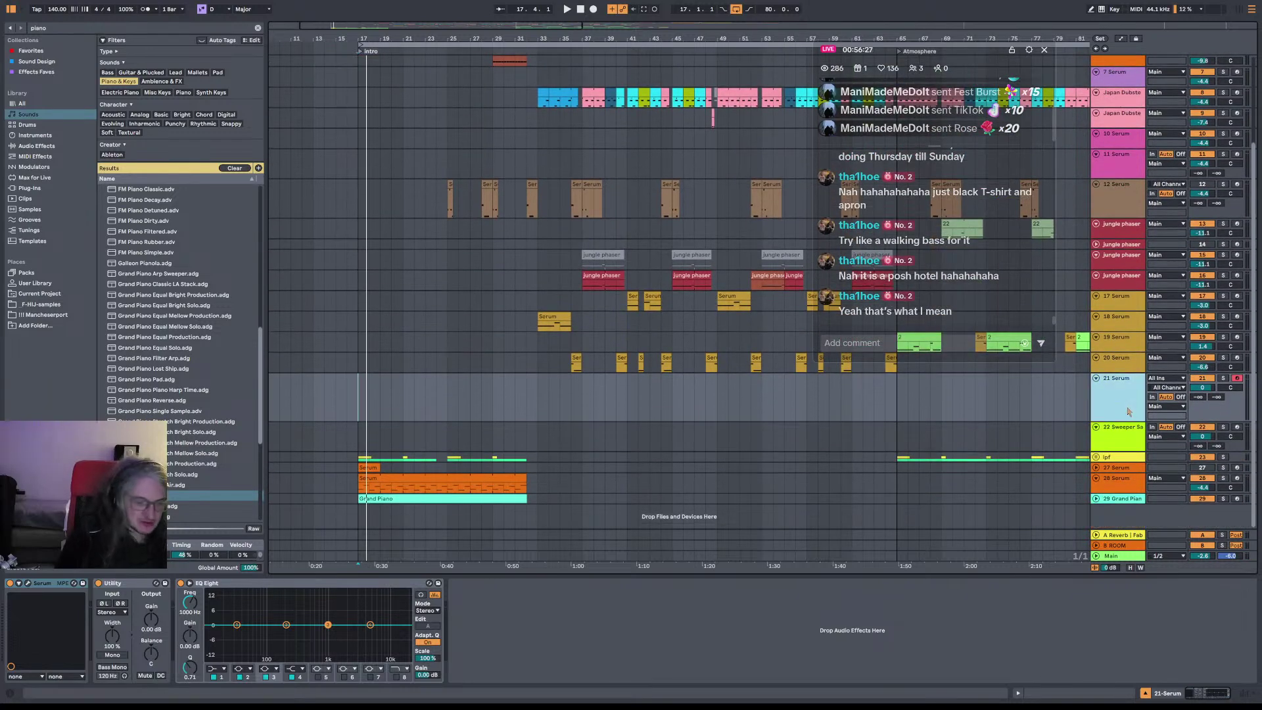
{"action": "key", "text": "ctrl+shift+t"}
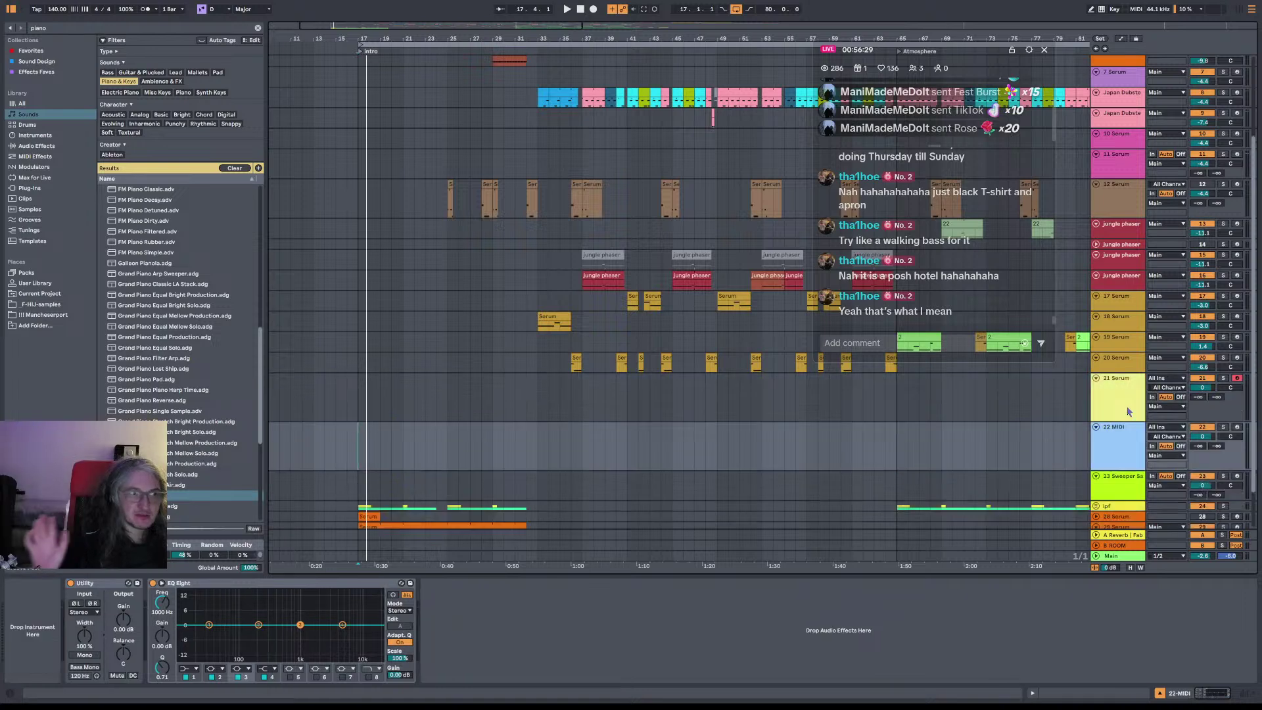
Step: Find the Serum plug-in and load it onto the new track 22
{"action": "key", "text": "ctrl+f"}
{"action": "type", "text": "Serum"}
{"action": "key", "text": "Down"}
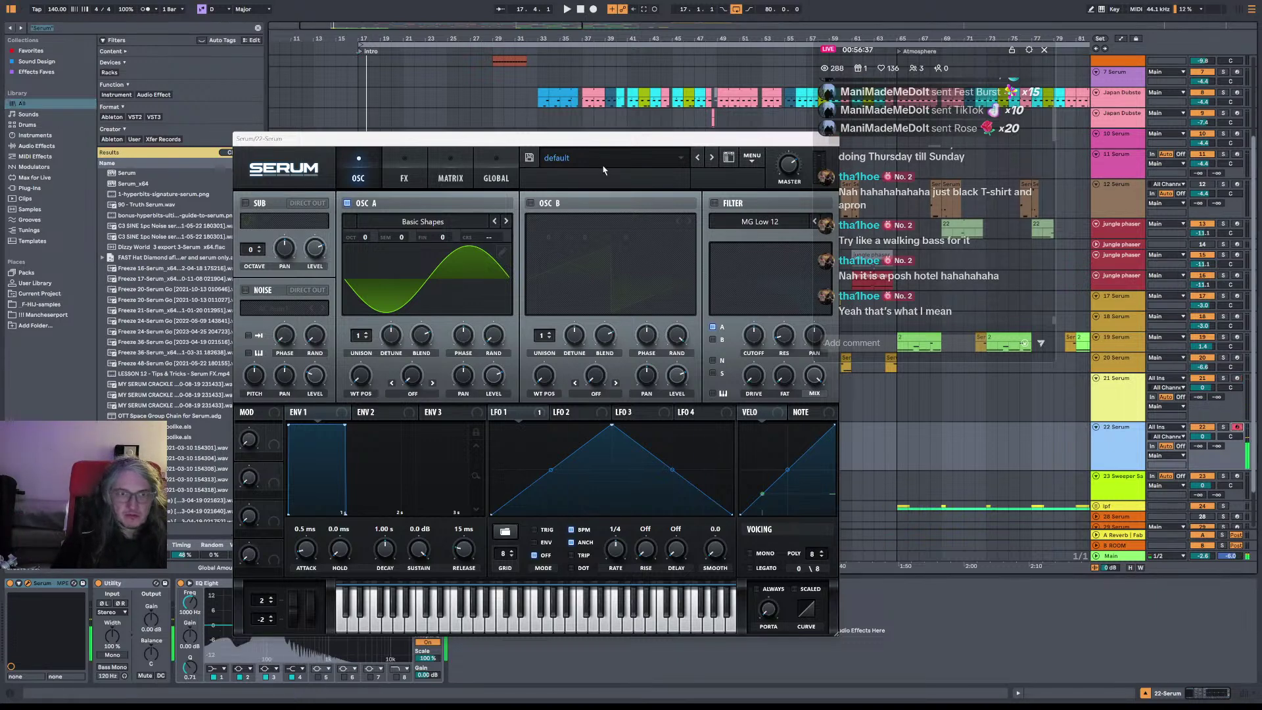
Step: Try the user bass preset Bown in Serum on track 22
{"action": "left_click", "coordinate": [602, 163]}
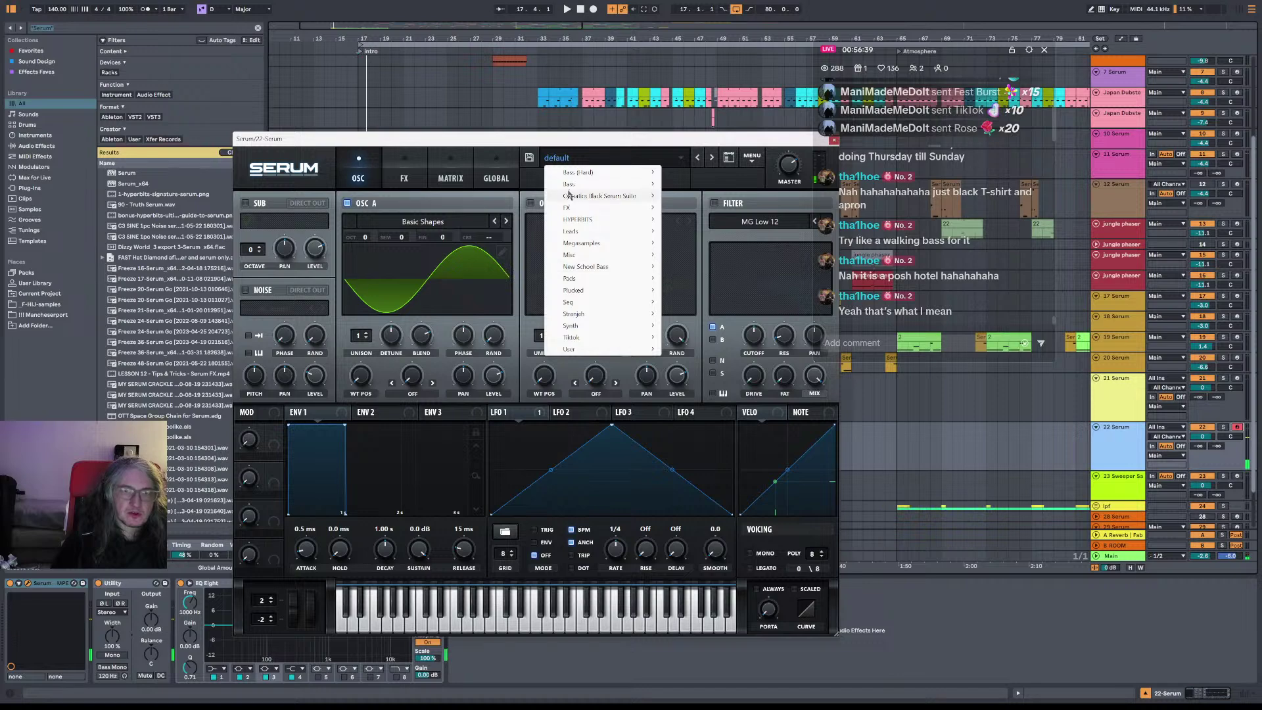
{"action": "mouse_move", "coordinate": [586, 175]}
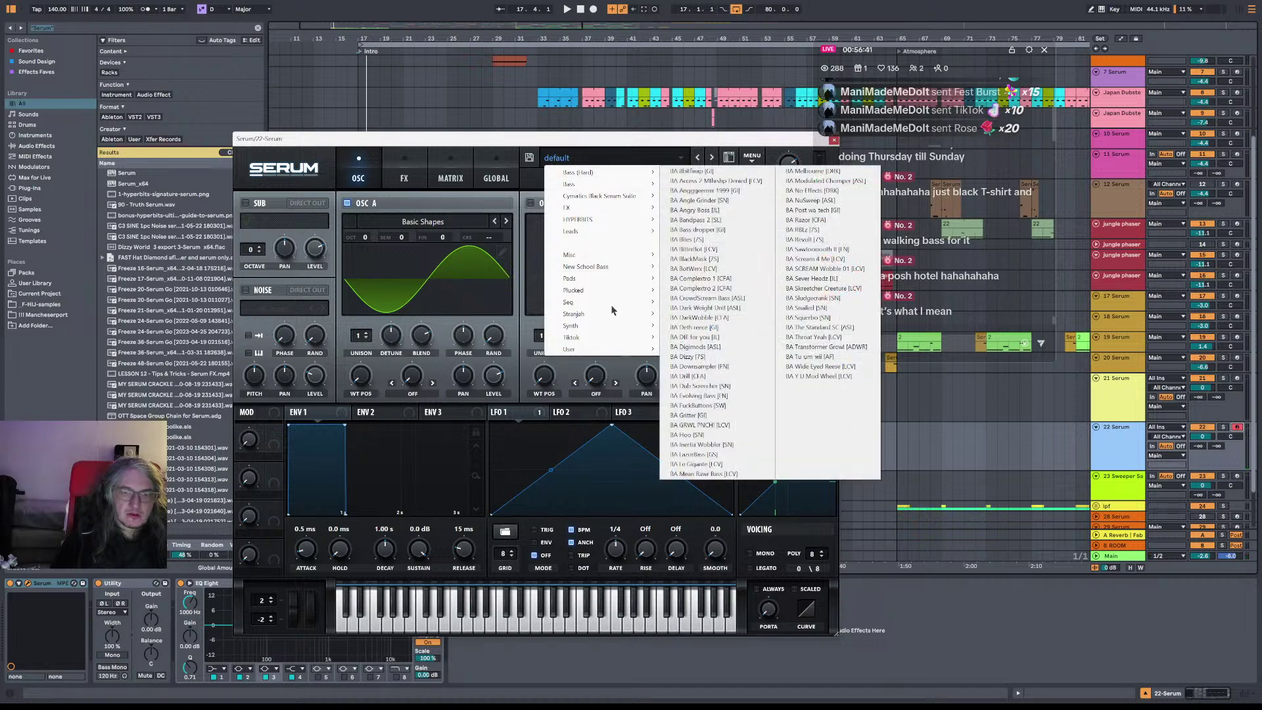
{"action": "mouse_move", "coordinate": [598, 352]}
{"action": "mouse_move", "coordinate": [710, 349]}
{"action": "mouse_move", "coordinate": [853, 361]}
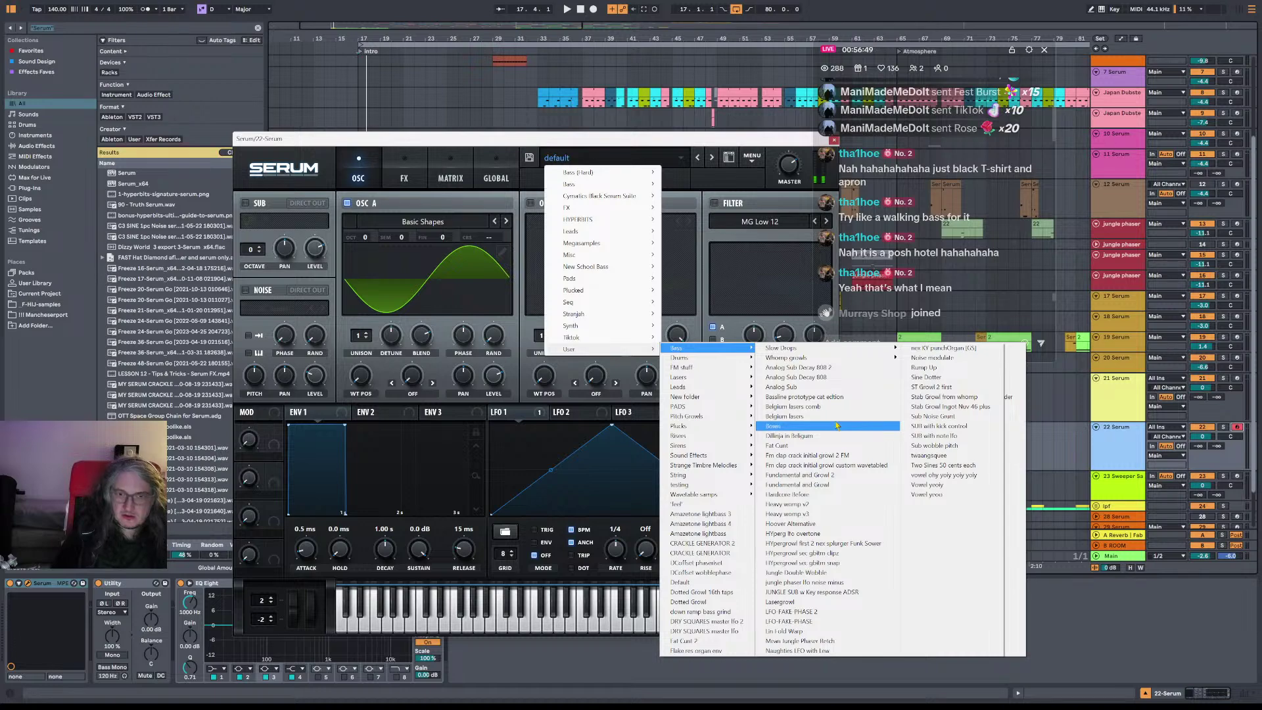
{"action": "left_click", "coordinate": [837, 426]}
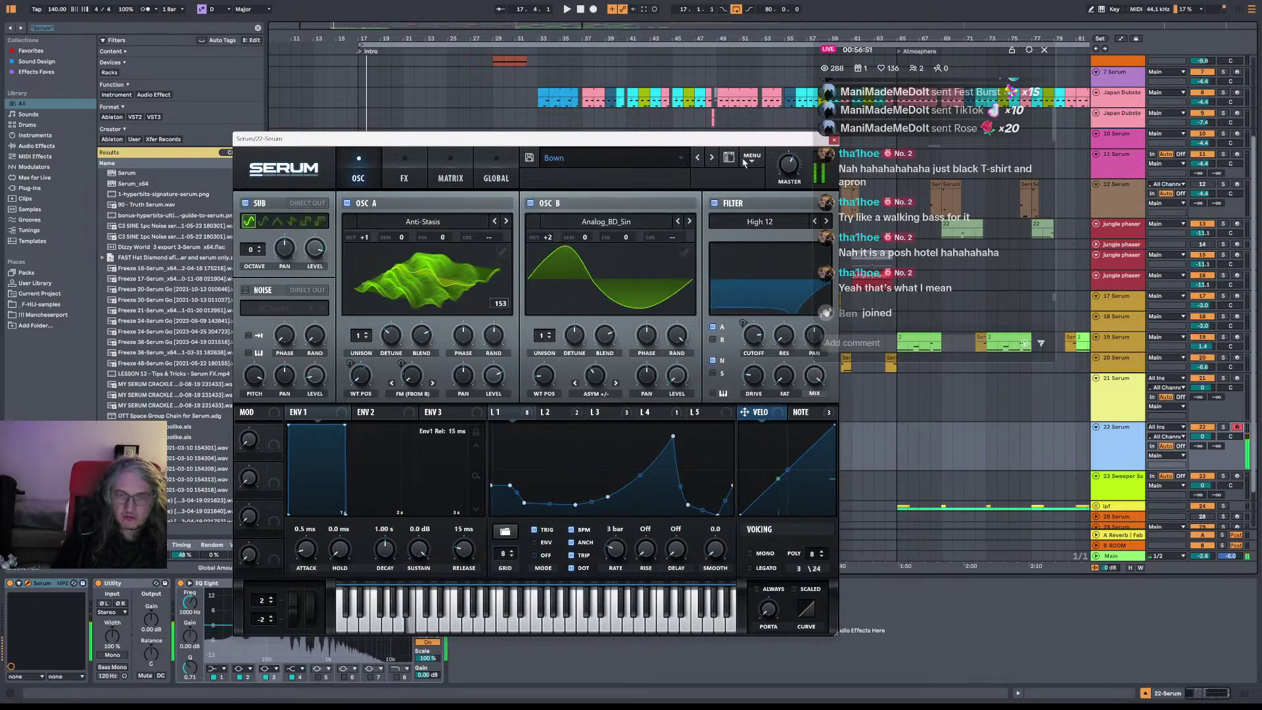
Step: Try the user bass preset listed directly below Dillinja in Belgium on track 22
{"action": "left_click", "coordinate": [618, 158]}
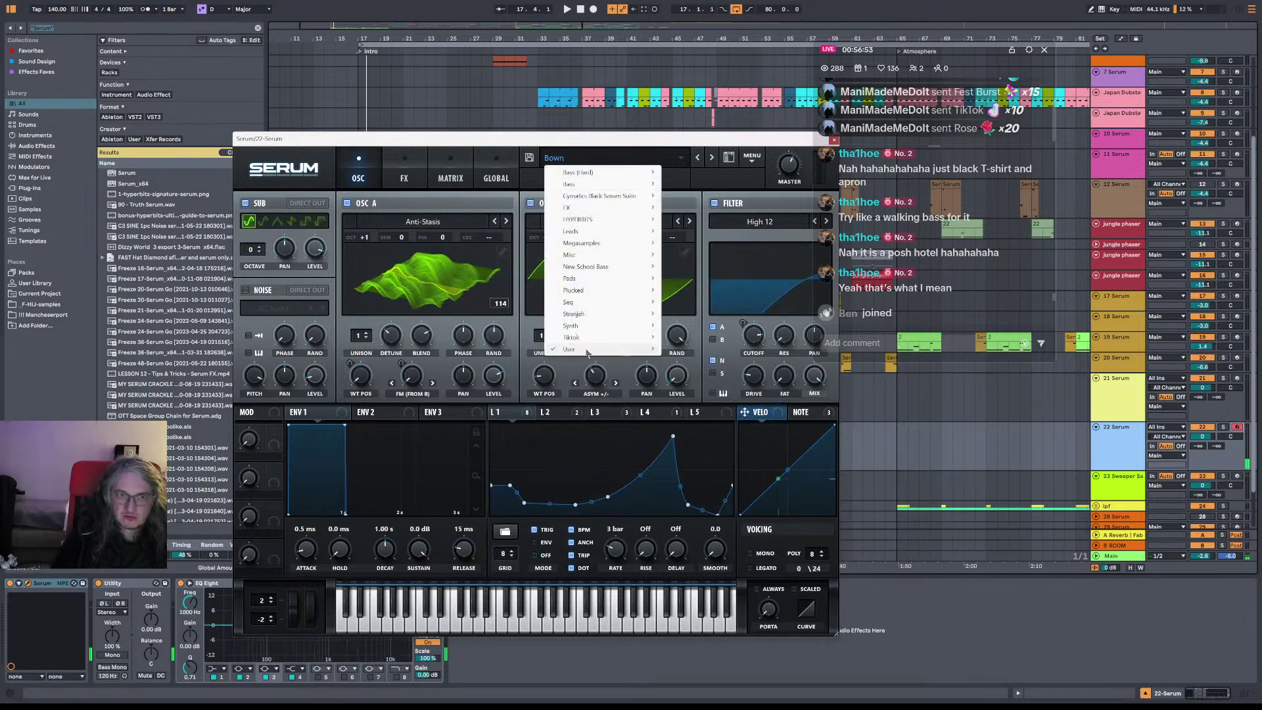
{"action": "mouse_move", "coordinate": [570, 349]}
{"action": "mouse_move", "coordinate": [719, 376]}
{"action": "mouse_move", "coordinate": [721, 350]}
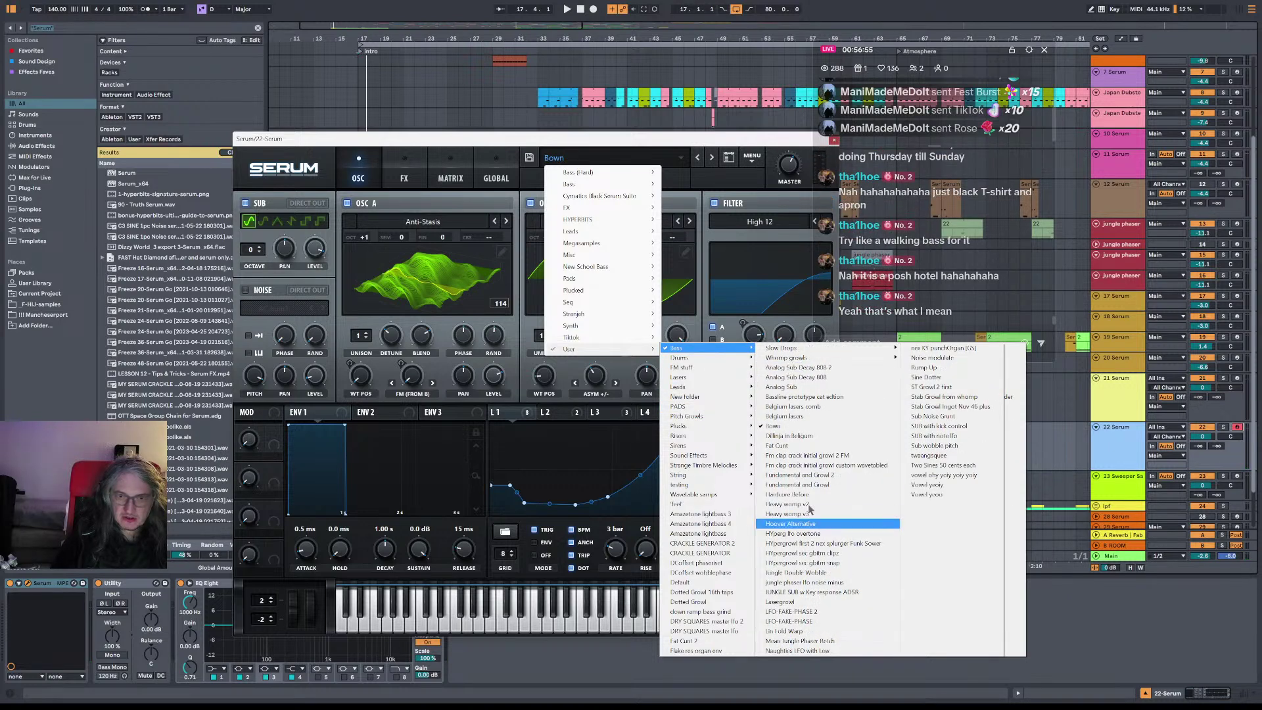
{"action": "left_click", "coordinate": [834, 446]}
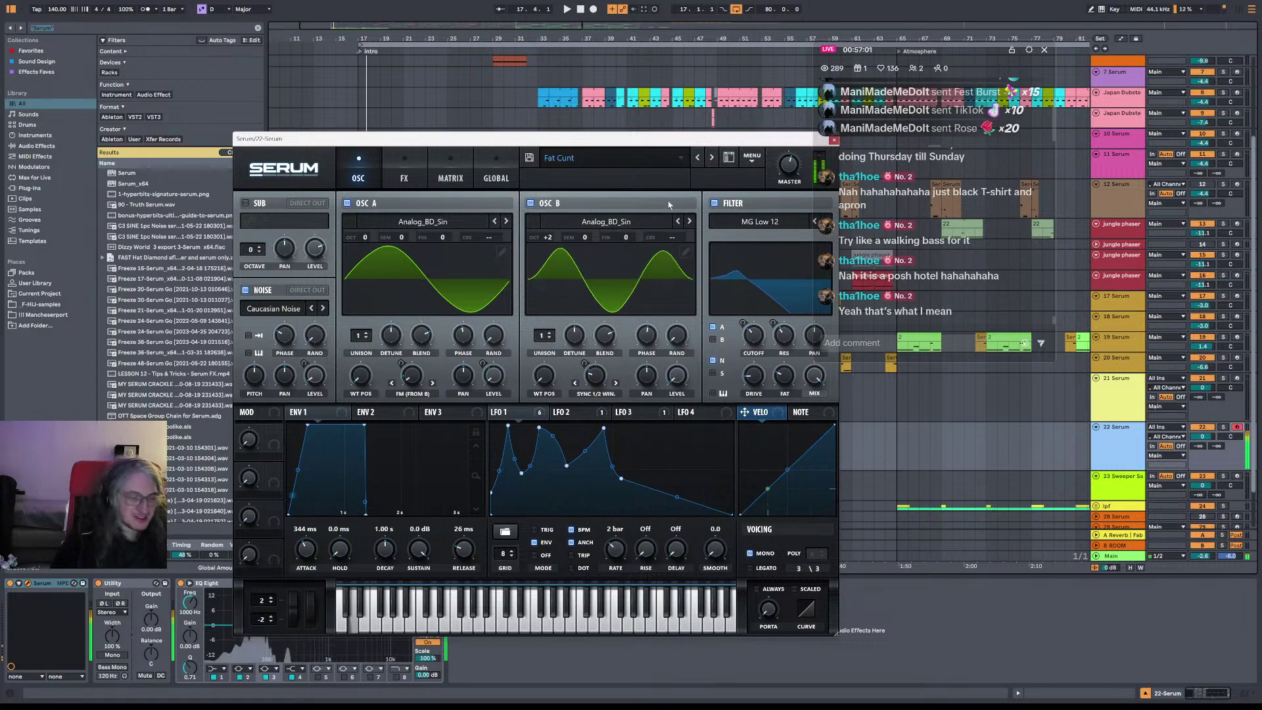
Step: Try the user bass preset Hardcore Before on track 22
{"action": "left_click", "coordinate": [649, 163]}
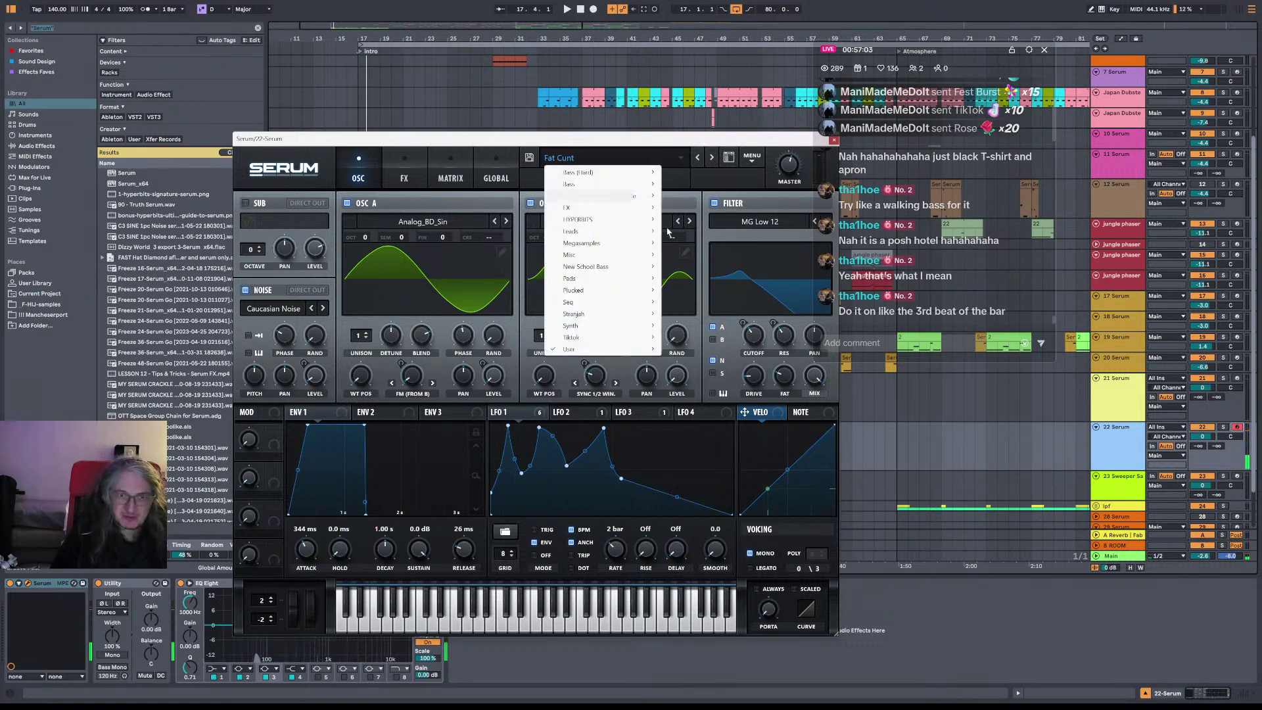
{"action": "mouse_move", "coordinate": [591, 349]}
{"action": "mouse_move", "coordinate": [678, 436]}
{"action": "mouse_move", "coordinate": [684, 348]}
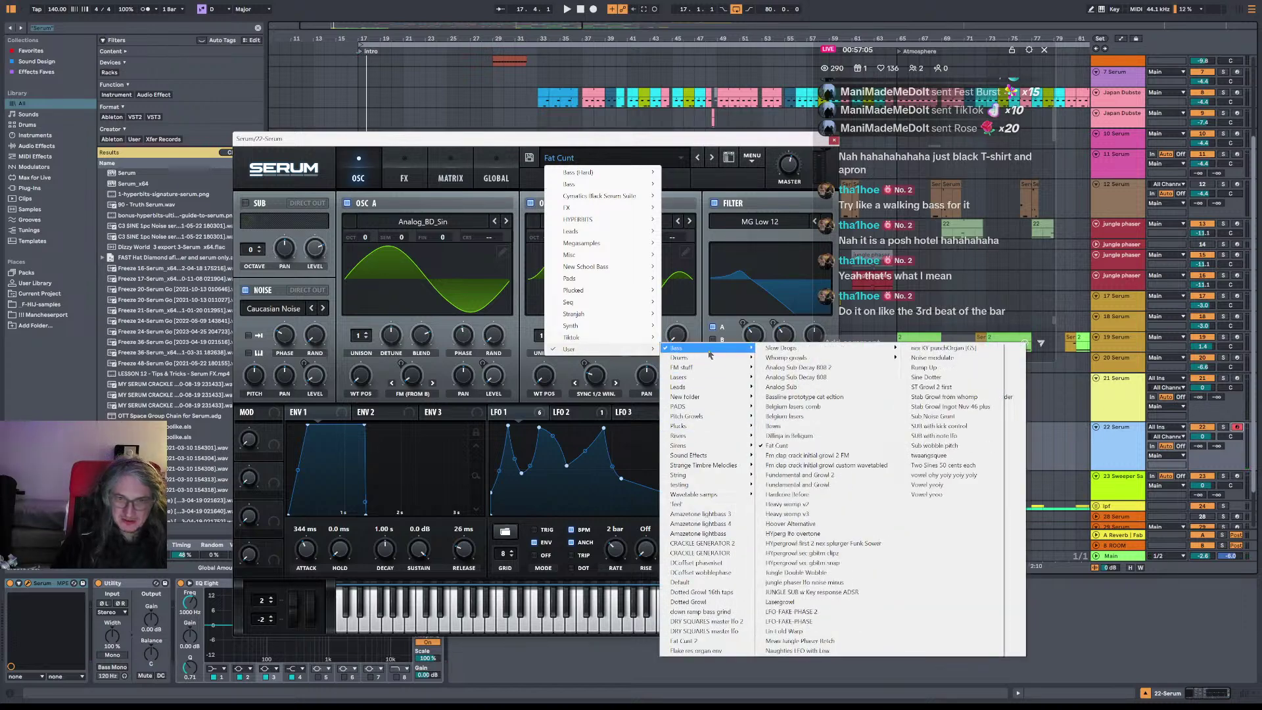
{"action": "left_click", "coordinate": [848, 495]}
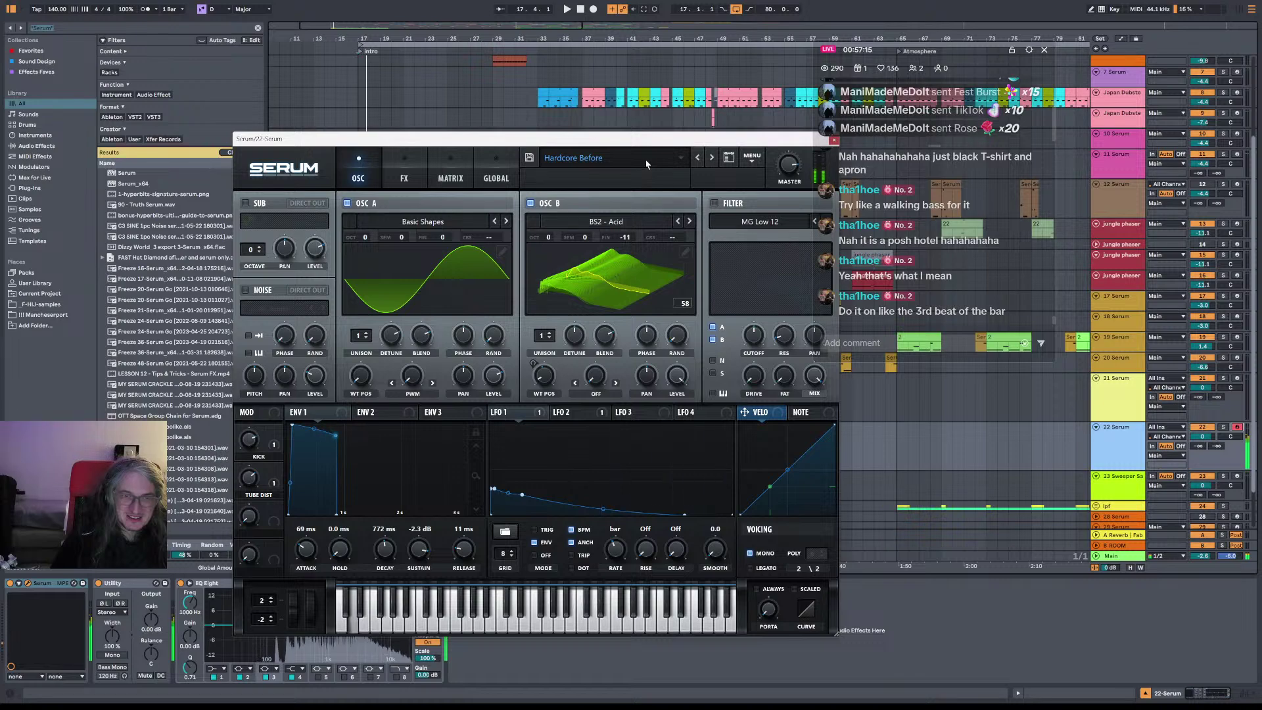
Step: Load the user bass preset Heavy womp v3 on track 22 and play the intro from bar 17
{"action": "left_click", "coordinate": [647, 164]}
{"action": "mouse_move", "coordinate": [624, 349]}
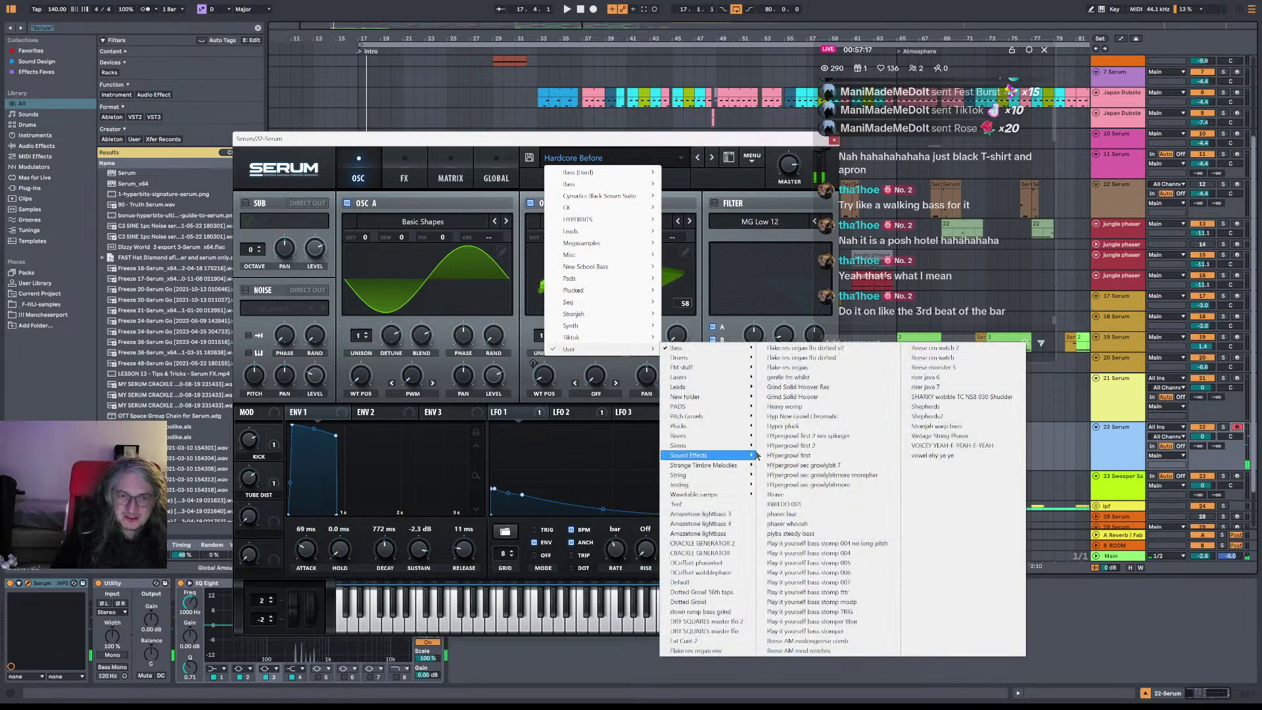
{"action": "mouse_move", "coordinate": [684, 347]}
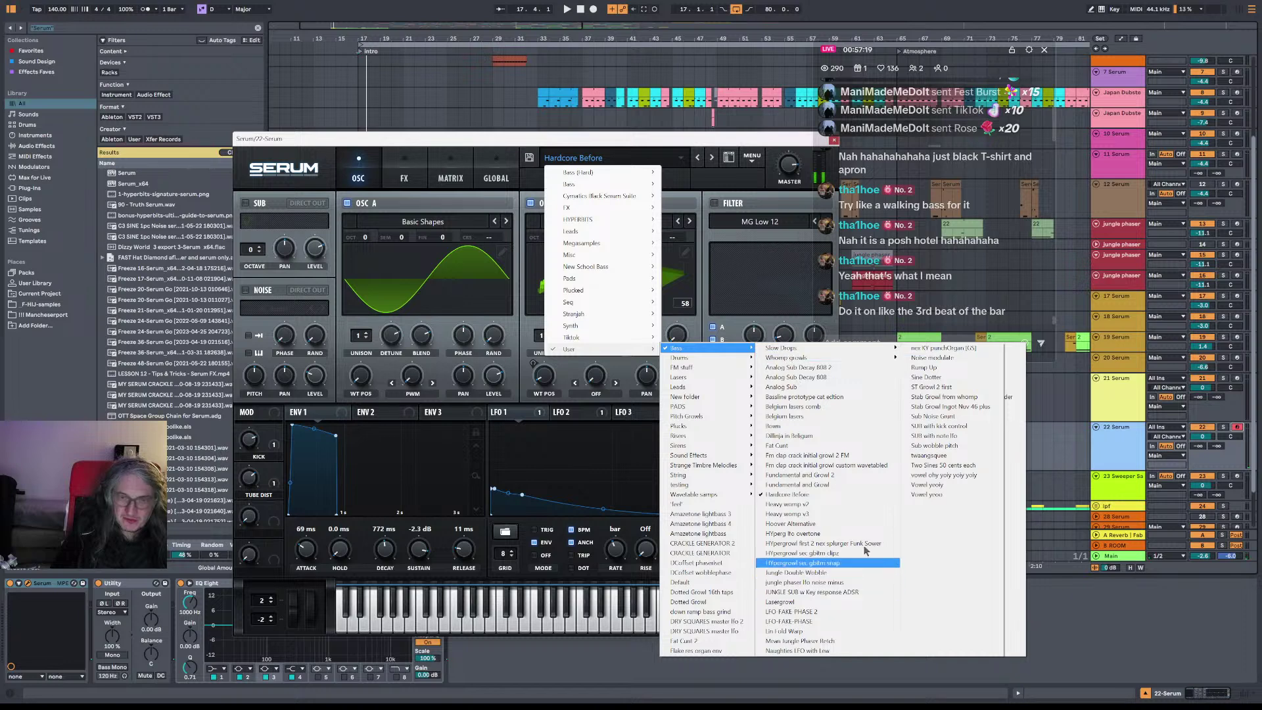
{"action": "left_click", "coordinate": [860, 517]}
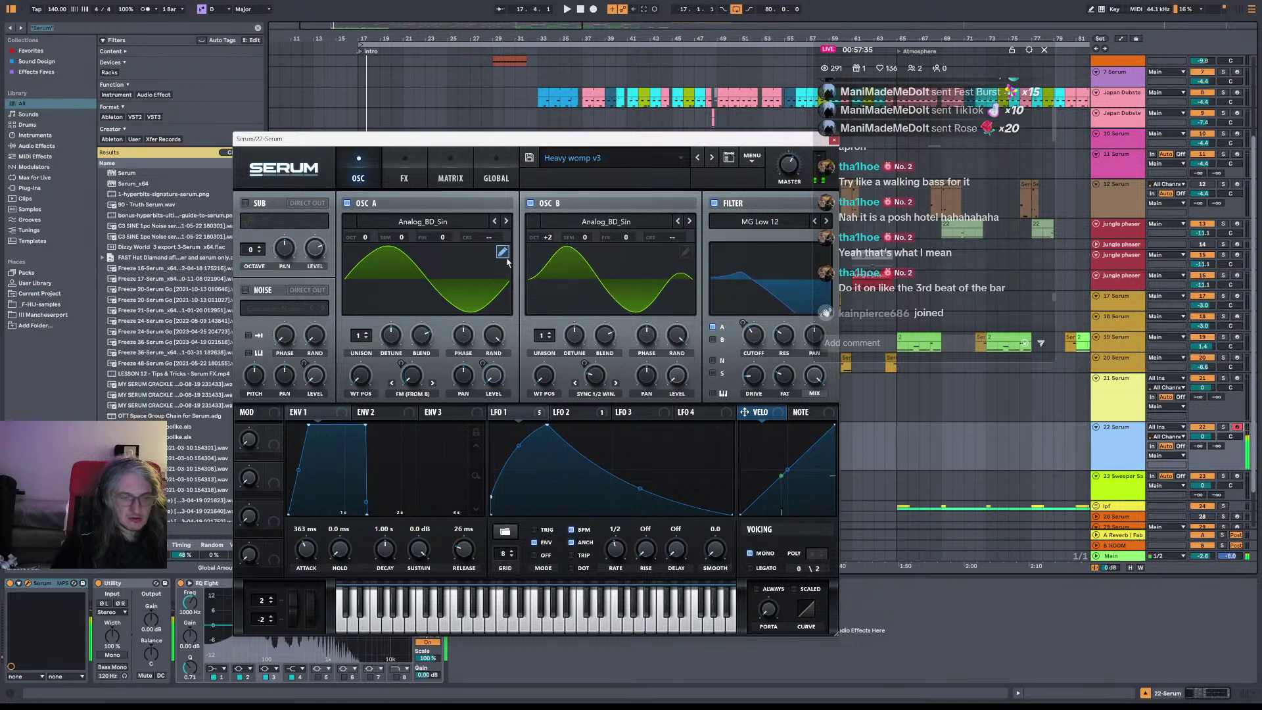
{"action": "key", "text": "space"}
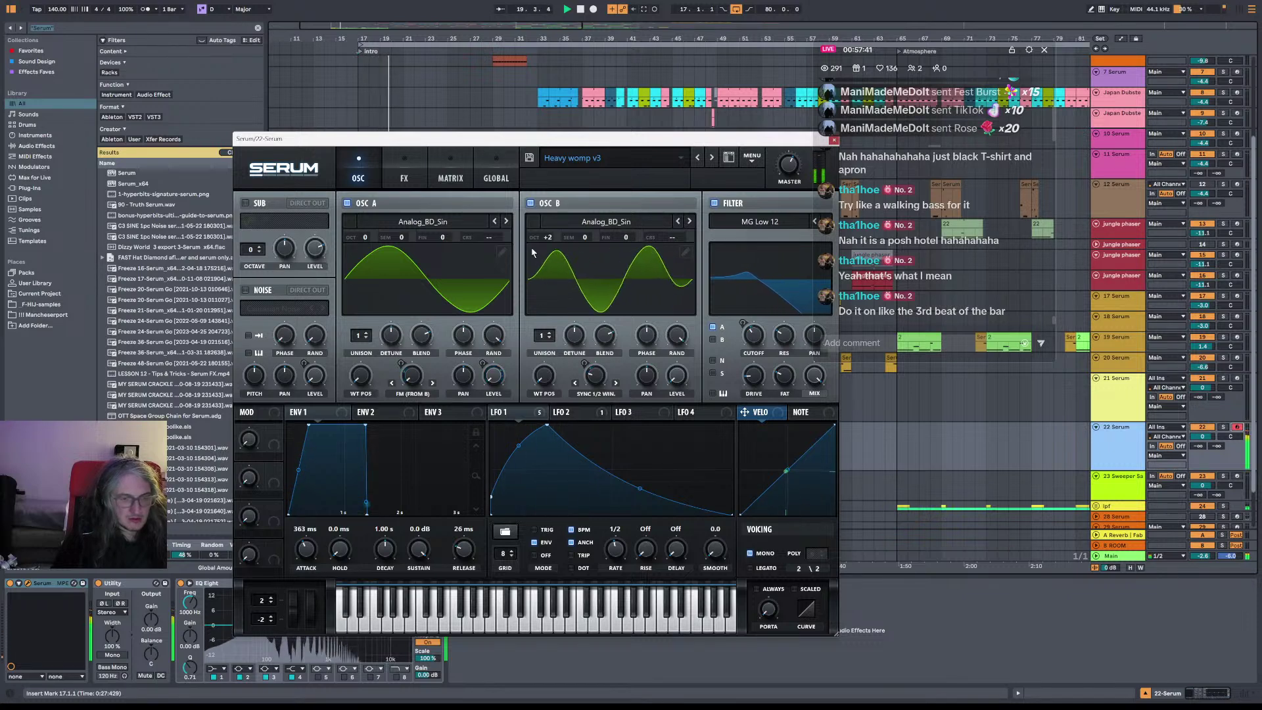
{"action": "key", "text": "space"}
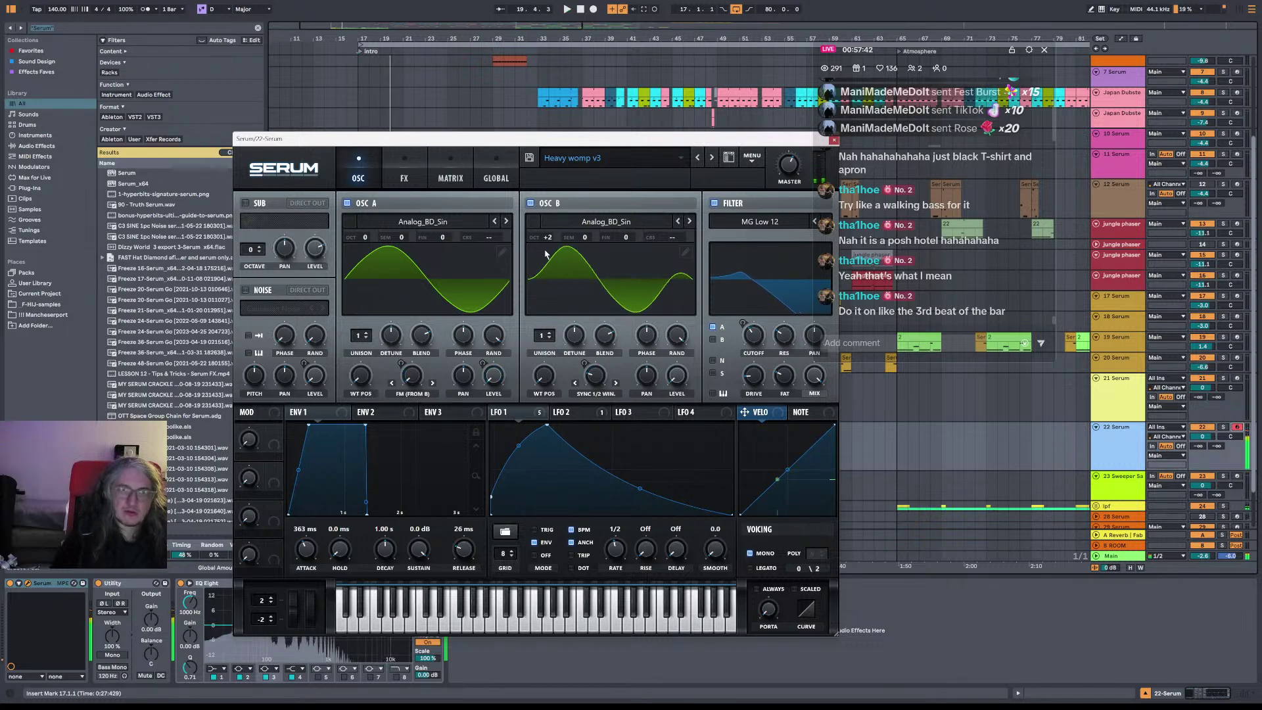
Step: Arm the 21 Serum track and open its Serum editor in place of the one for track 22
{"action": "left_click", "coordinate": [1235, 384]}
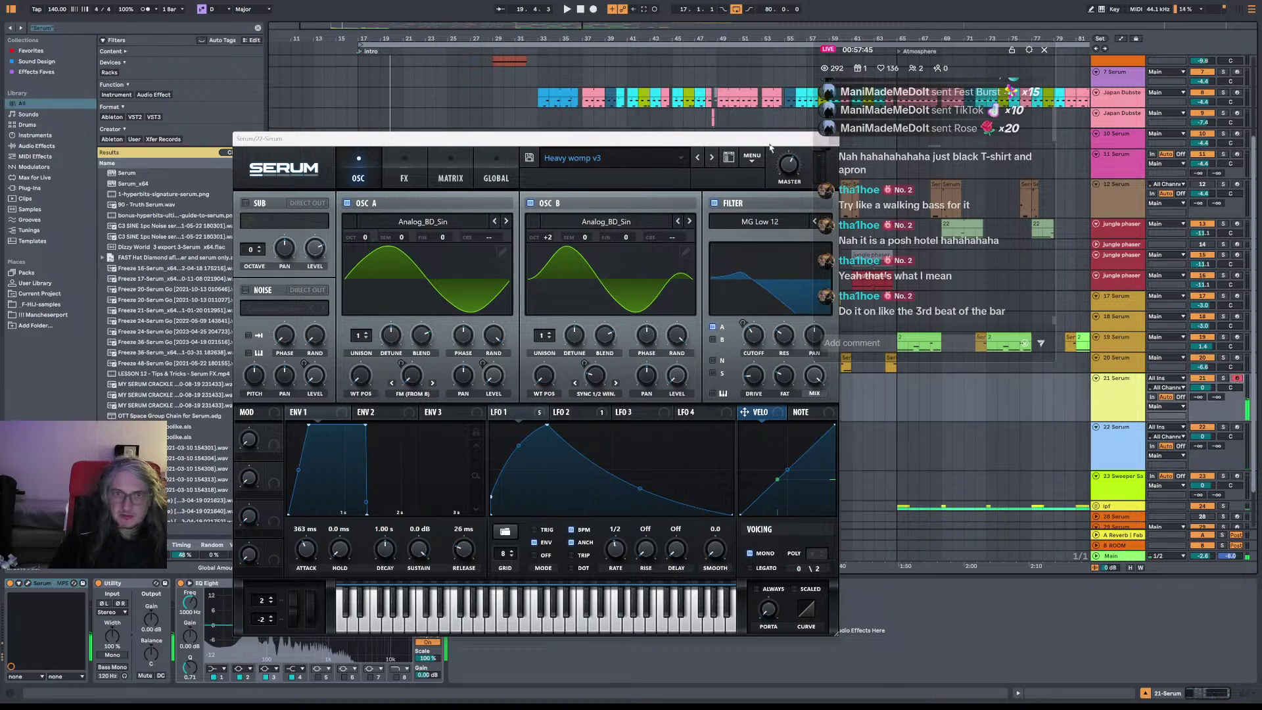
{"action": "left_click_drag", "start_coordinate": [777, 145], "coordinate": [661, 110]}
{"action": "left_click", "coordinate": [718, 105]}
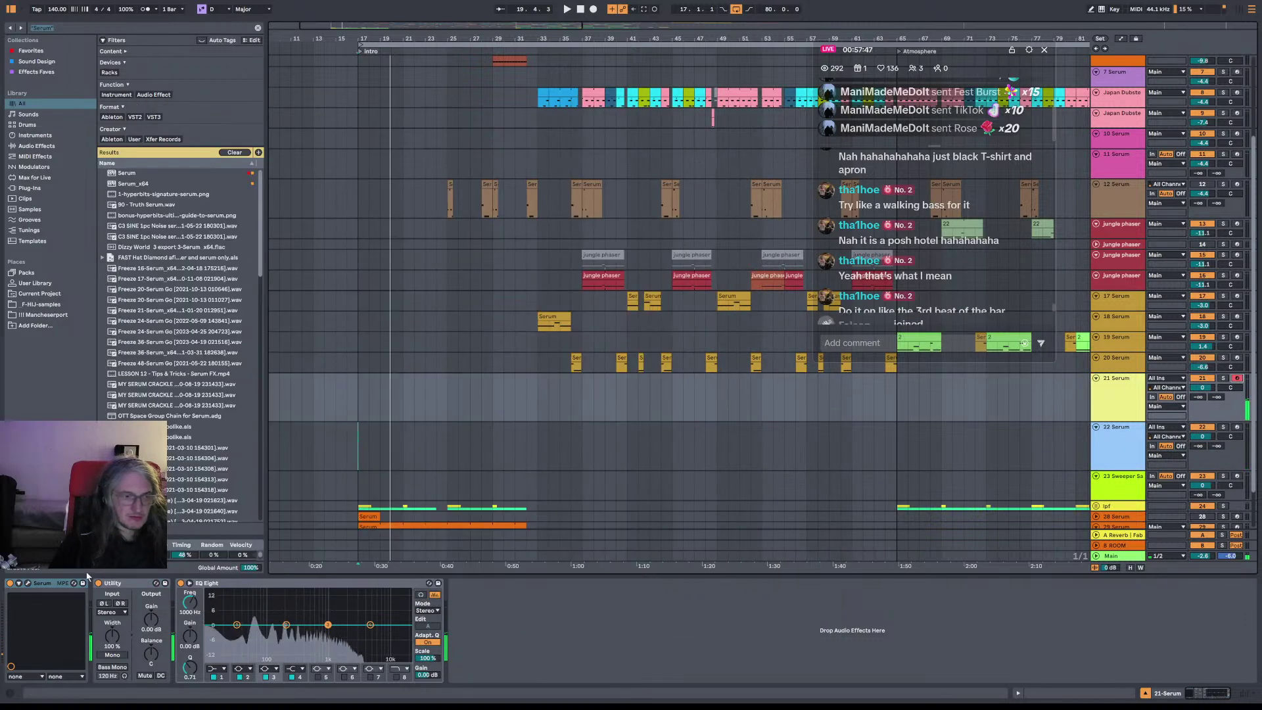
{"action": "left_click", "coordinate": [28, 583]}
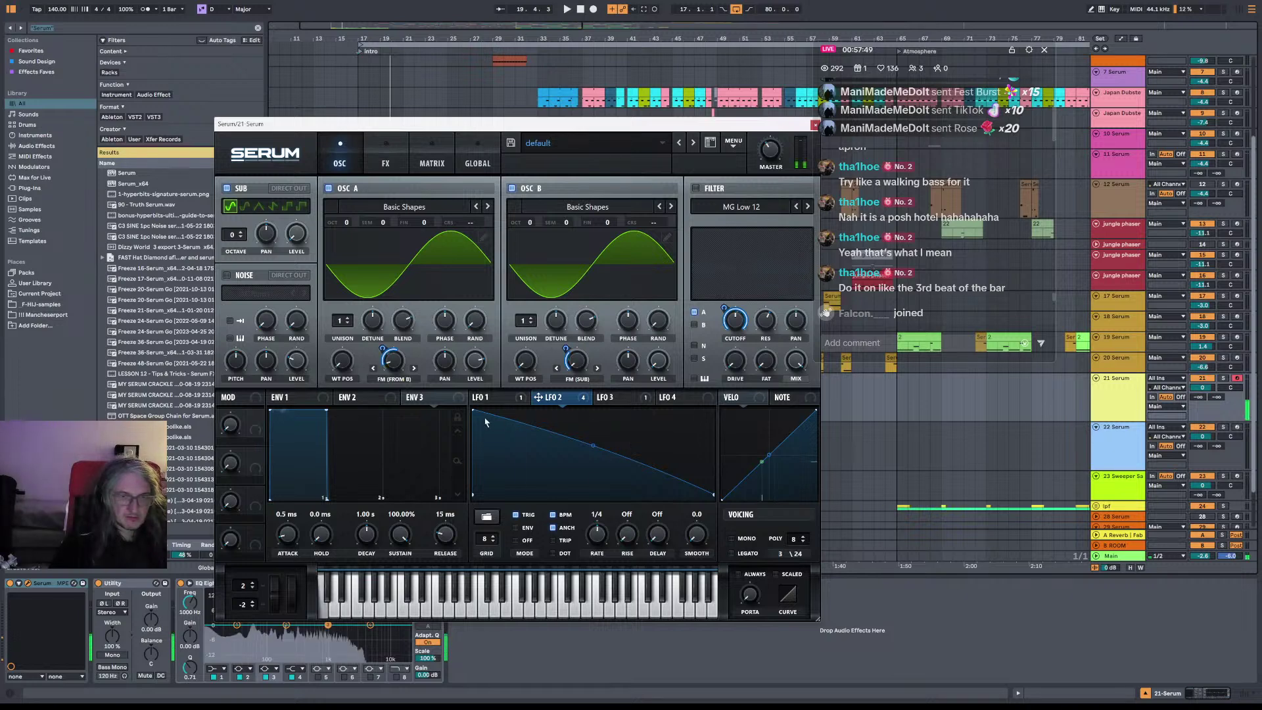
Step: Reshape LFO 2 of 21 Serum into a curved rise from a low start to a mid-cycle peak, and check its effects page
{"action": "left_click_drag", "start_coordinate": [475, 414], "coordinate": [591, 411]}
{"action": "left_click_drag", "start_coordinate": [532, 453], "coordinate": [529, 475]}
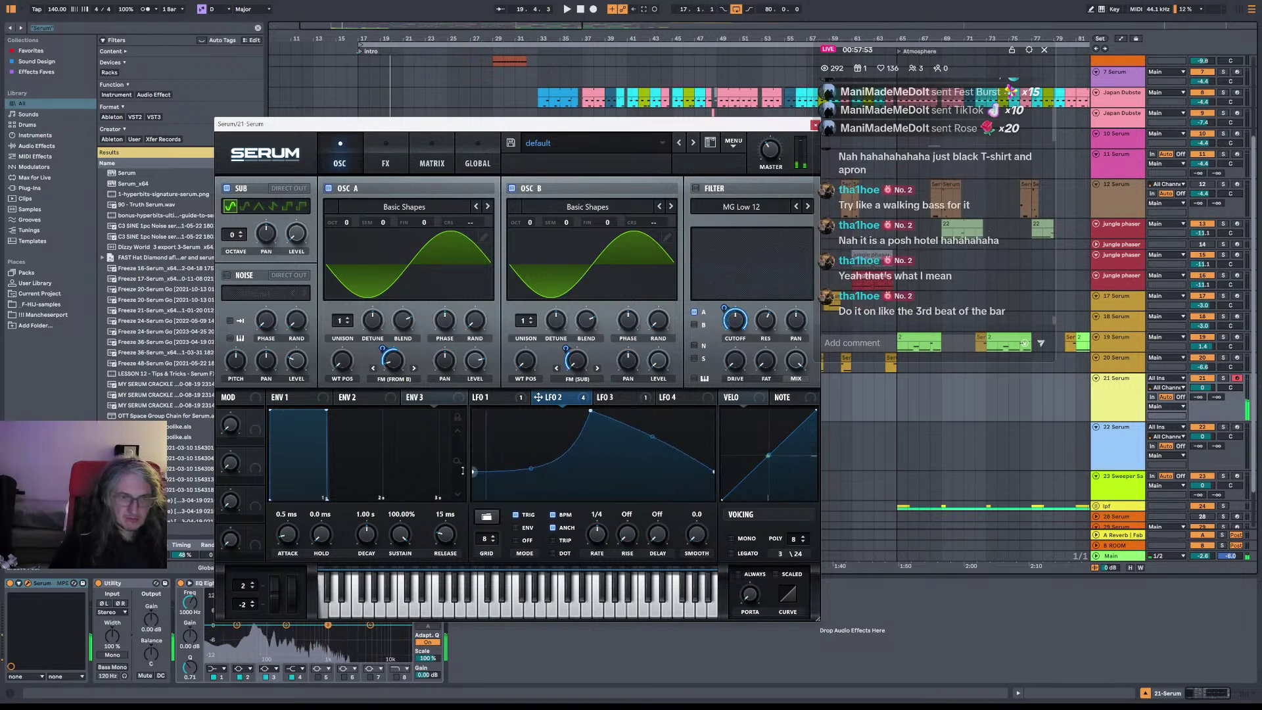
{"action": "left_click", "coordinate": [384, 158]}
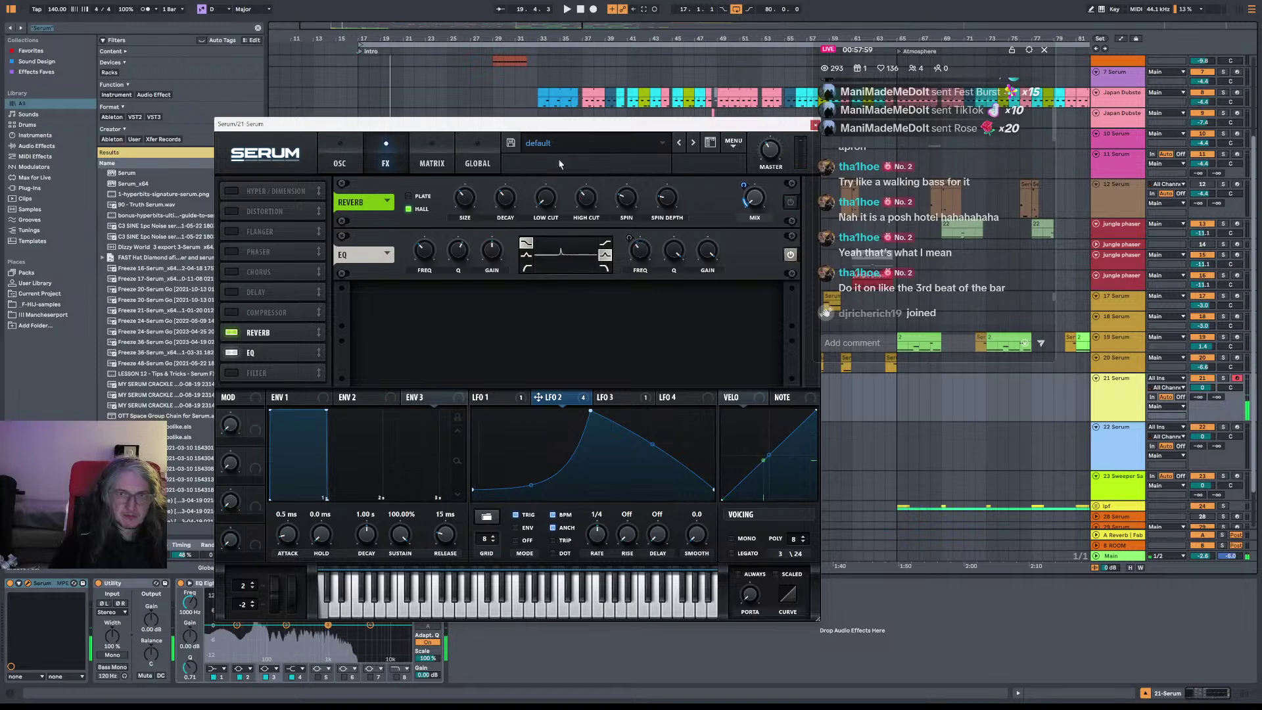
{"action": "left_click", "coordinate": [340, 157]}
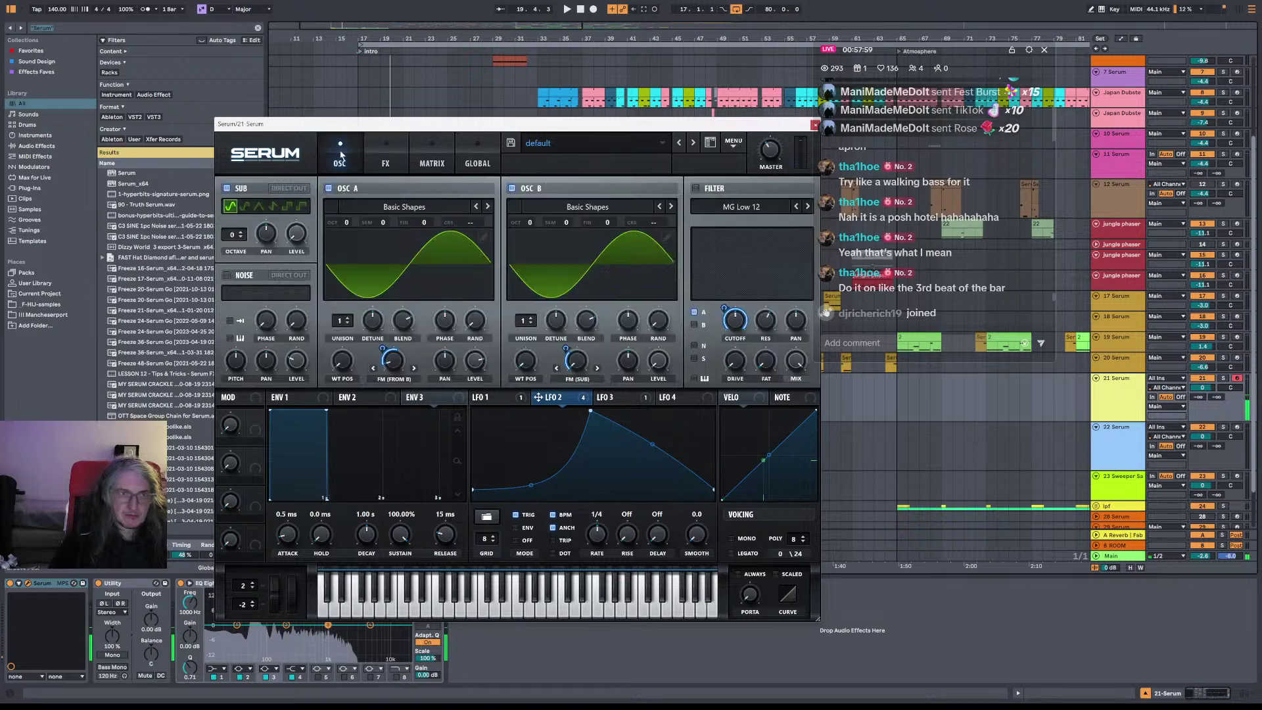
{"action": "left_click", "coordinate": [379, 164]}
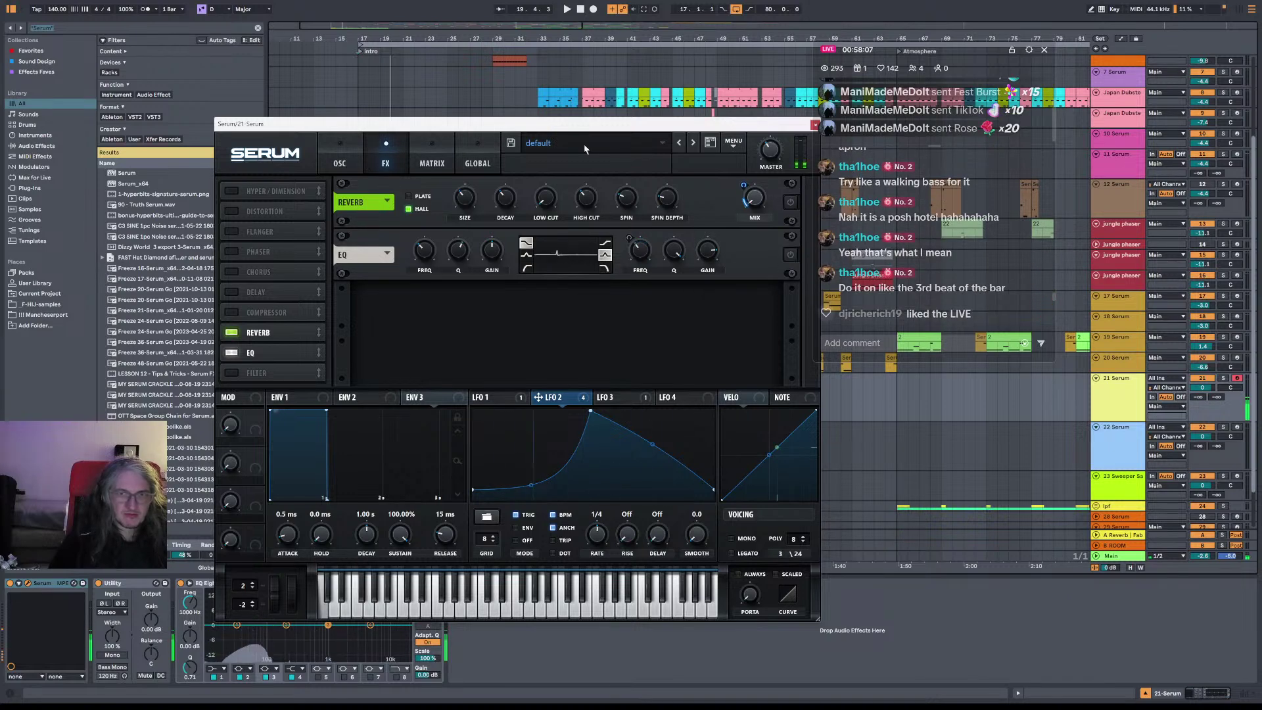
{"action": "left_click", "coordinate": [339, 157]}
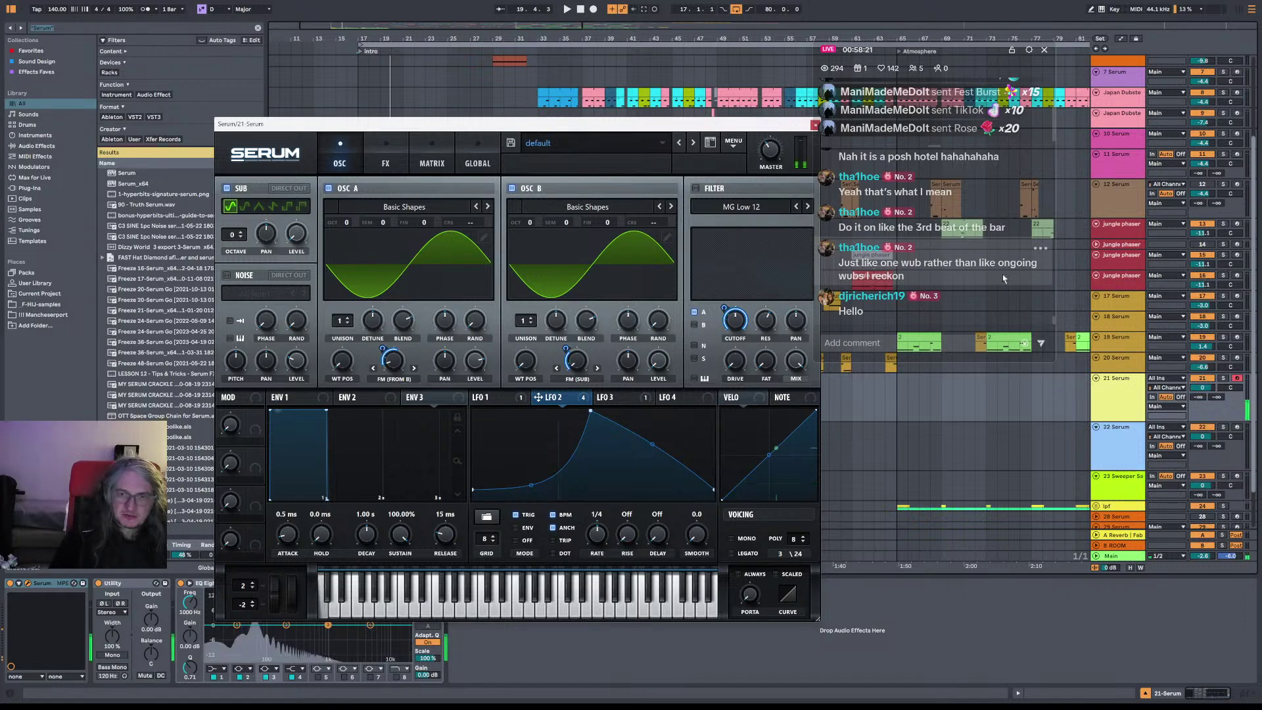
Step: Play the intro from bar 17 and close the 21 Serum editor
{"action": "key", "text": "space"}
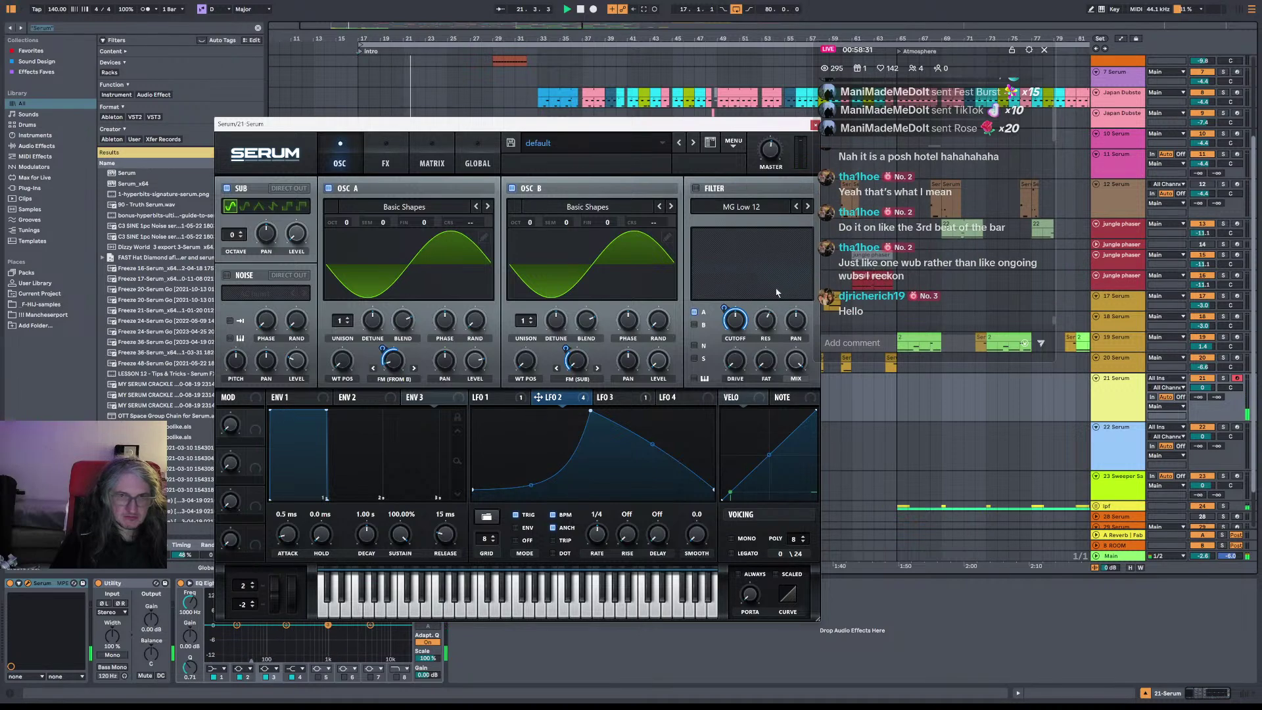
{"action": "left_click_drag", "start_coordinate": [806, 127], "coordinate": [745, 117]}
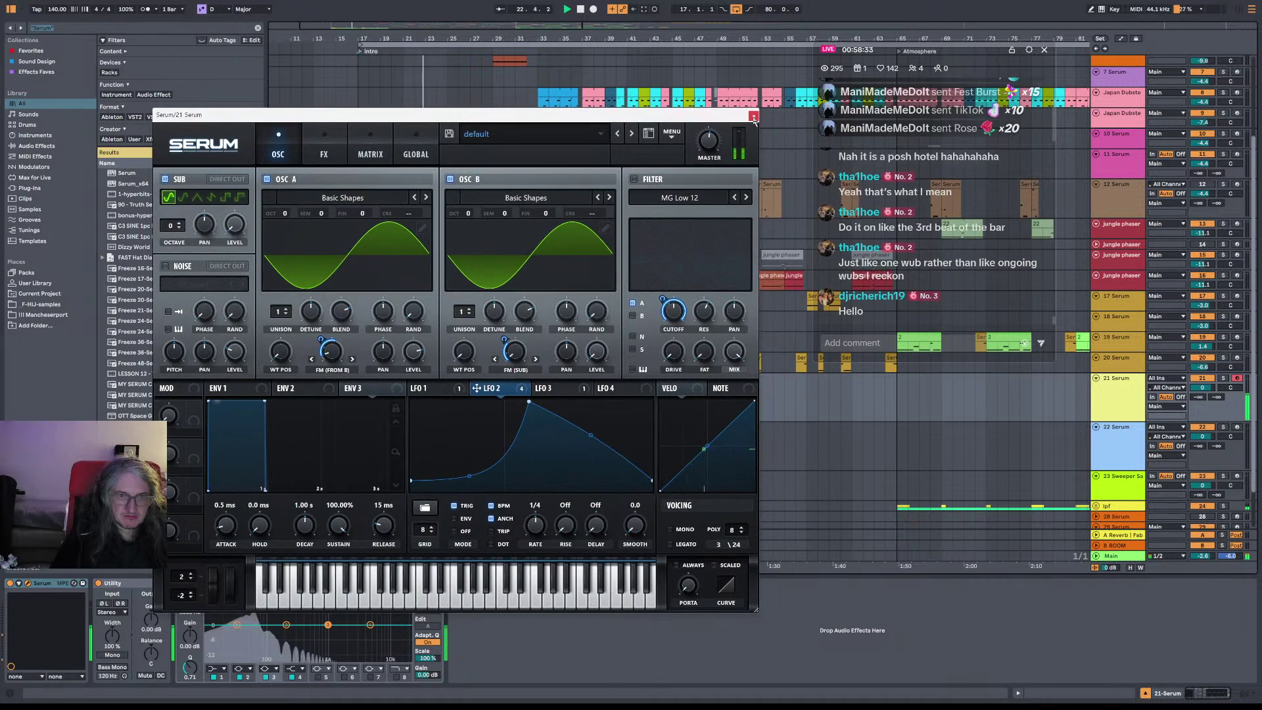
{"action": "left_click", "coordinate": [753, 115]}
Step: Unfold the Grand Piano track and add the Scale MIDI effect in front of its instrument
{"action": "scroll", "coordinate": [639, 452], "scroll_direction": "down", "scroll_amount": 2}
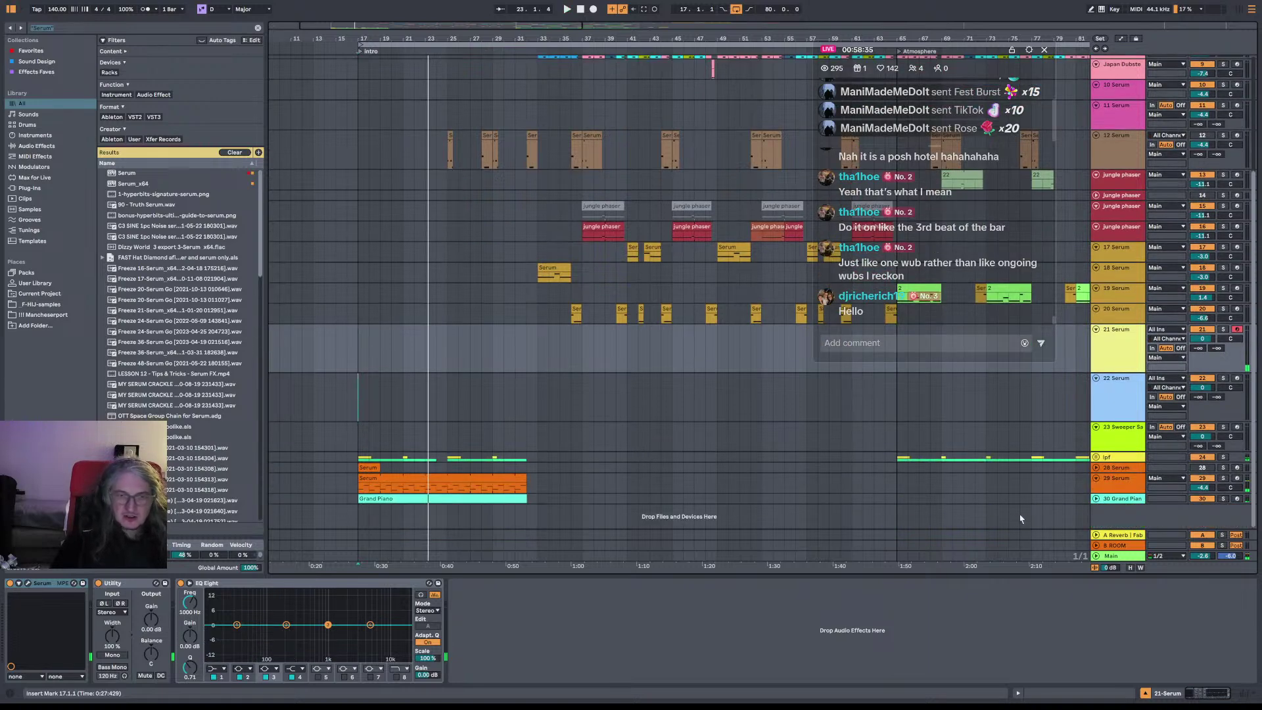
{"action": "left_click", "coordinate": [1096, 499]}
{"action": "left_click", "coordinate": [1117, 485]}
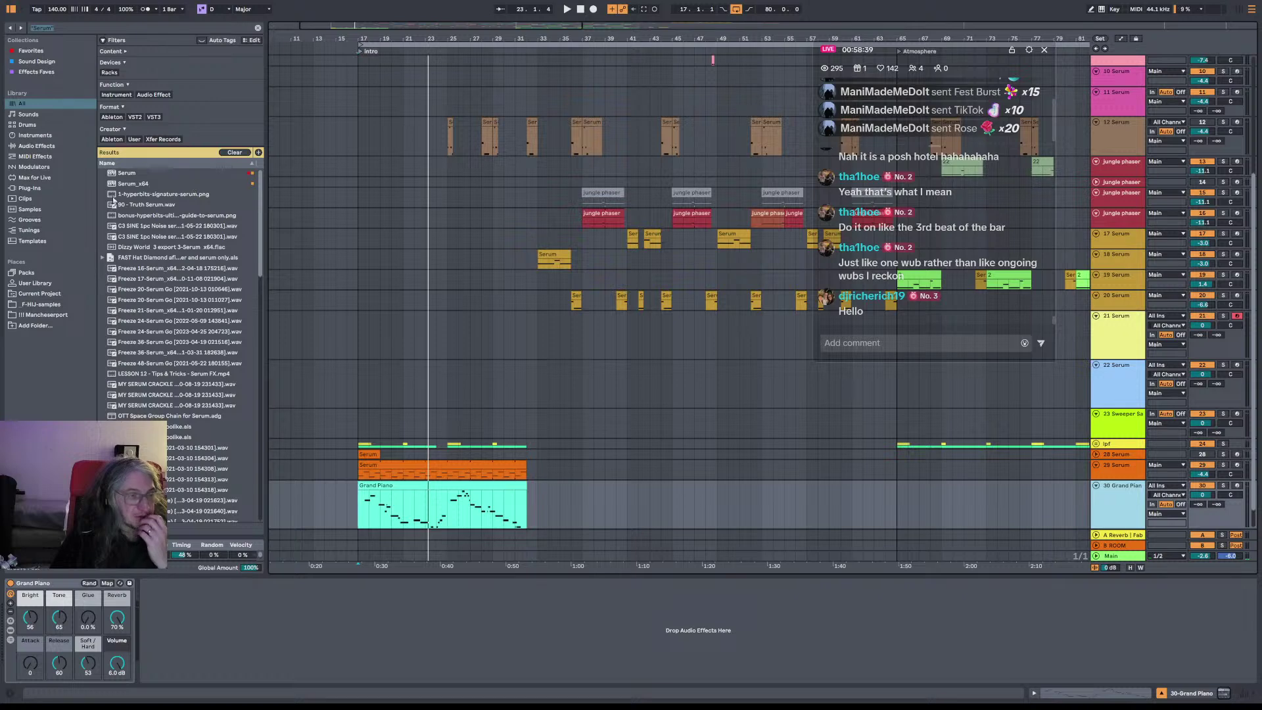
{"action": "left_click", "coordinate": [35, 157]}
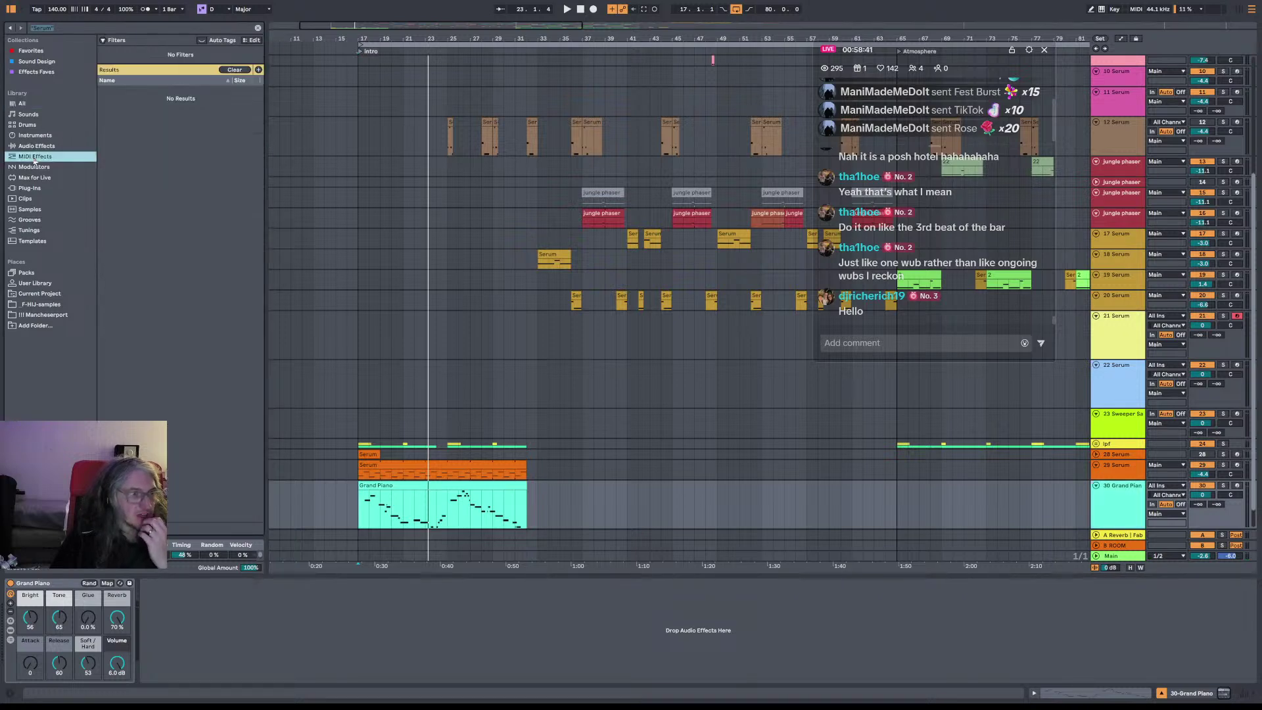
{"action": "key", "text": "BackSpace"}
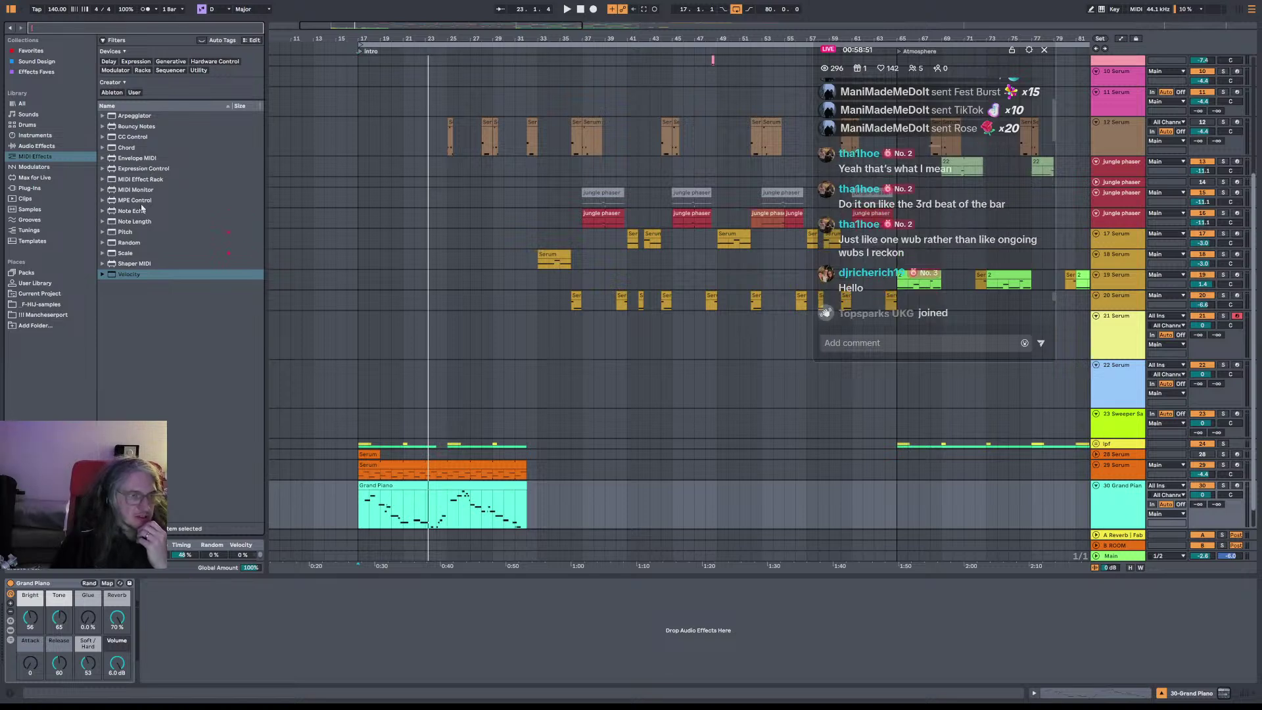
{"action": "left_click", "coordinate": [128, 253]}
{"action": "left_click_drag", "start_coordinate": [128, 253], "coordinate": [70, 604]}
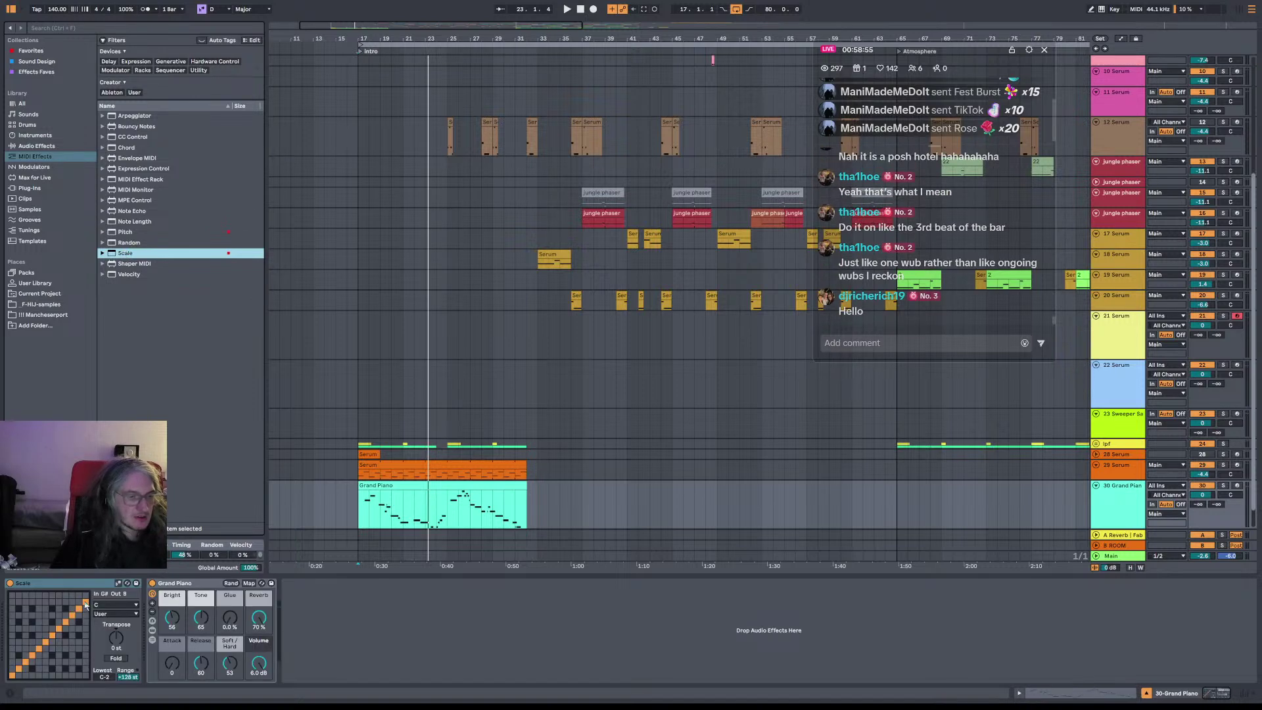
Step: Set the Grand Piano's Scale effect to F# Major
{"action": "left_click", "coordinate": [112, 606]}
{"action": "left_click", "coordinate": [108, 556]}
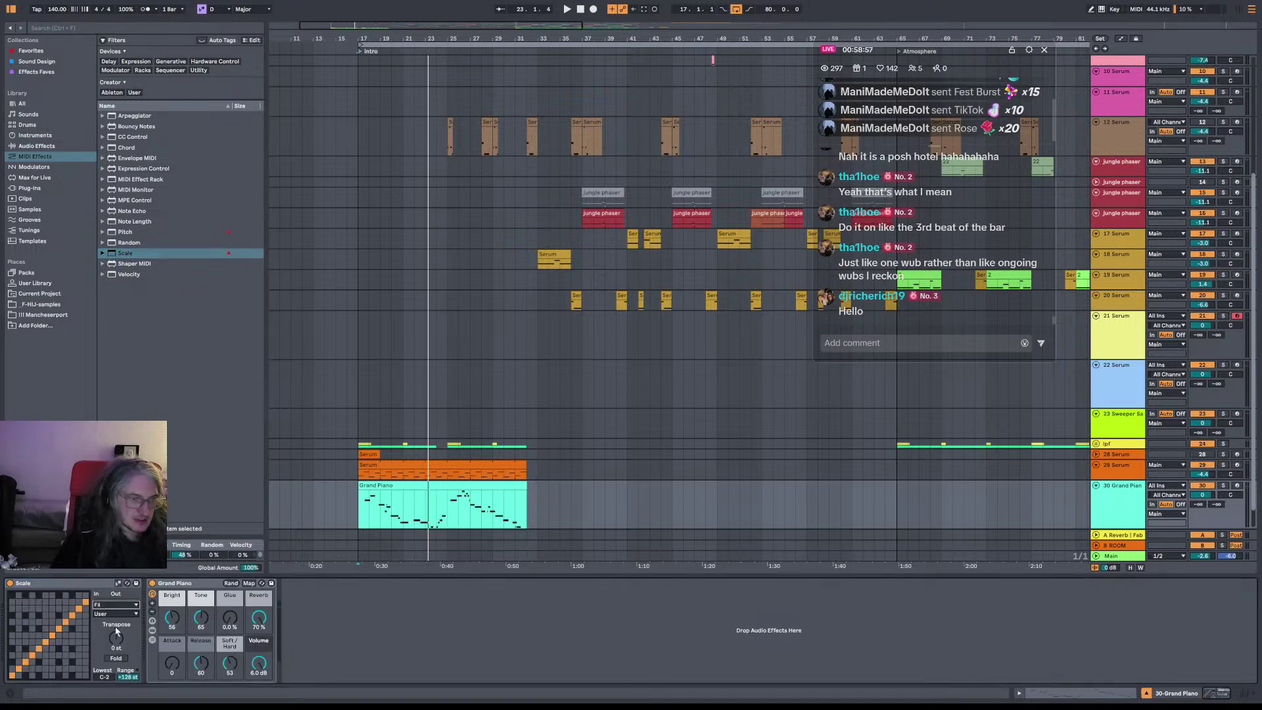
{"action": "left_click", "coordinate": [122, 614]}
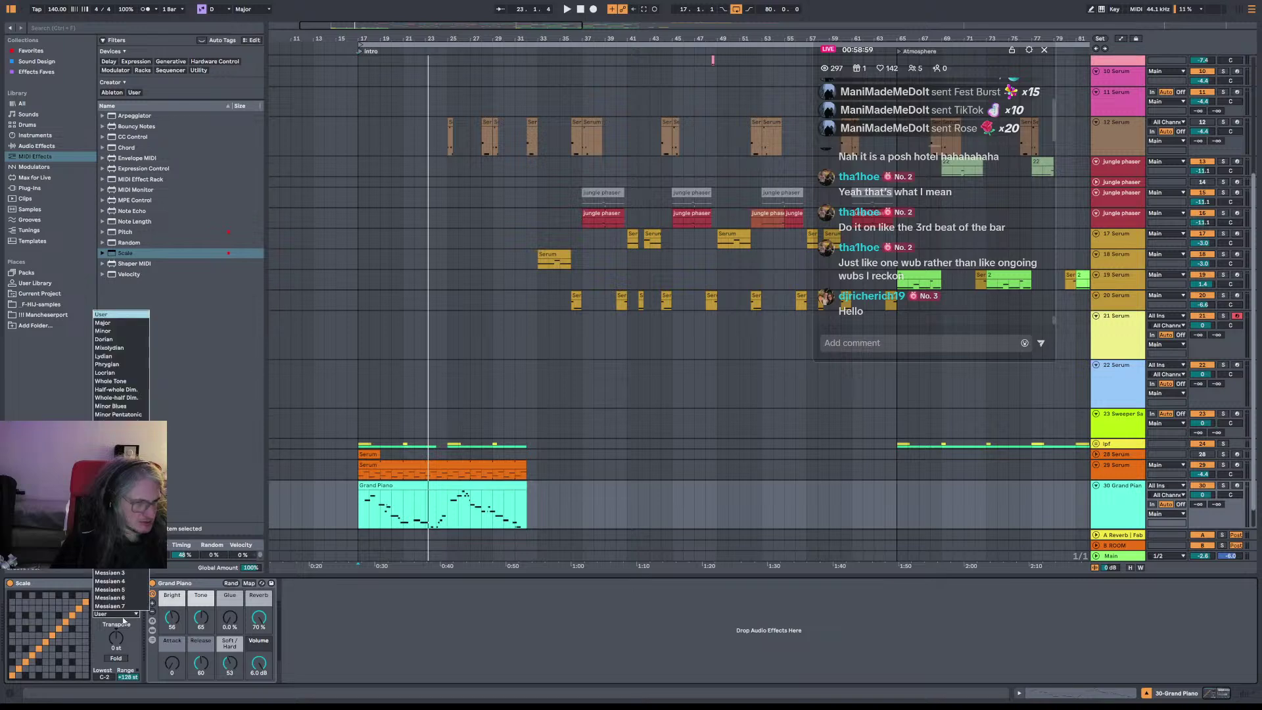
{"action": "left_click", "coordinate": [101, 323]}
Step: Play the intro from bar 17 to hear the Grand Piano through the Scale effect
{"action": "key", "text": "space"}
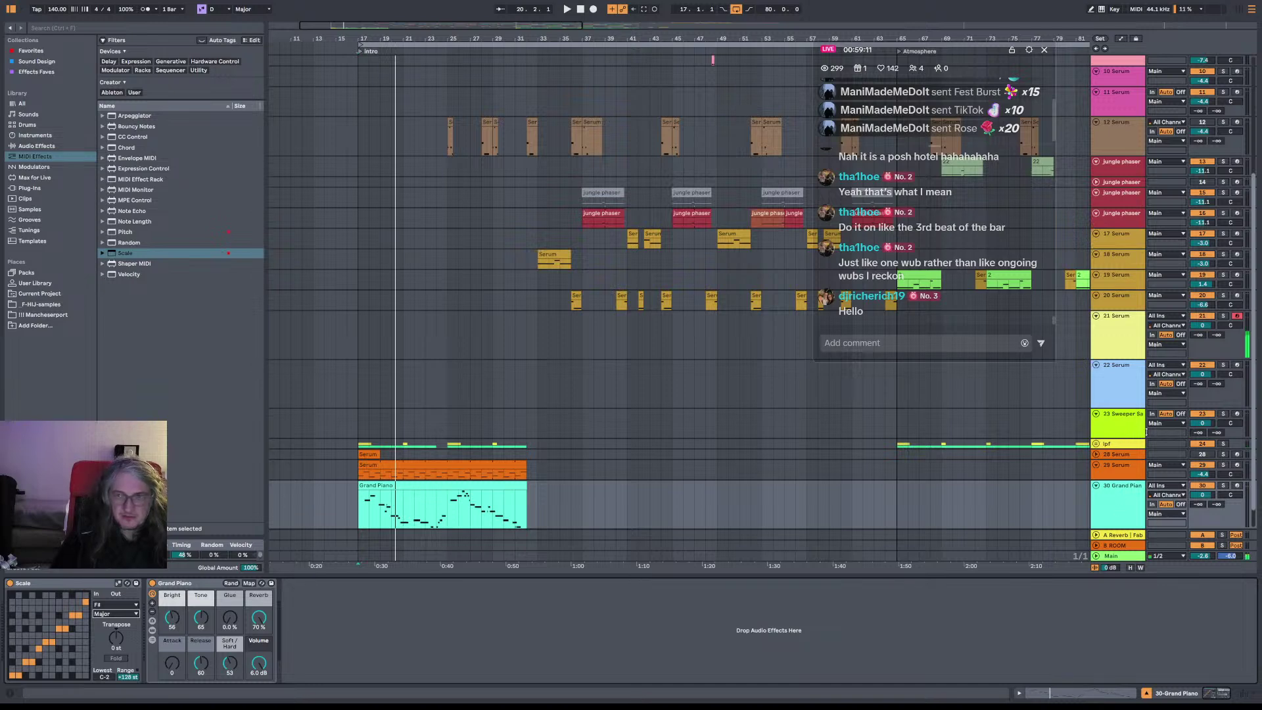
{"action": "key", "text": "space"}
{"action": "key", "text": "space"}
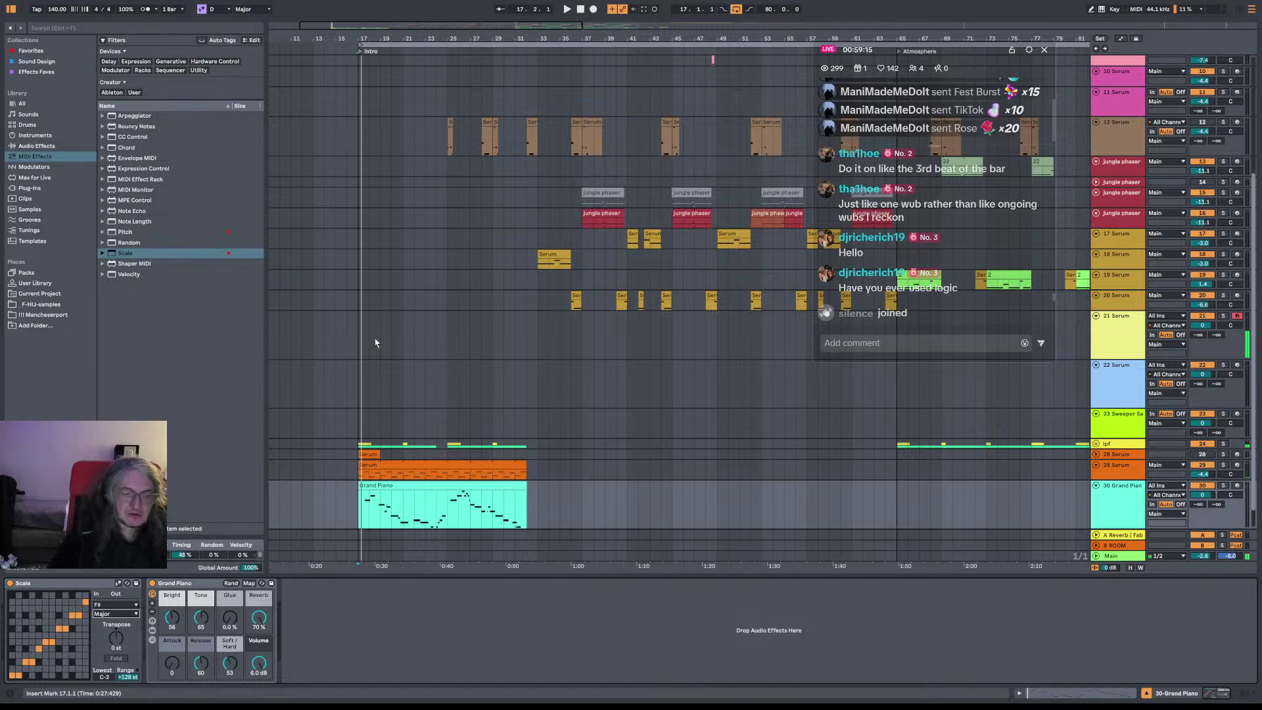
Step: Play the intro from bar 17 and again from bar 25, and return the insert marker to bar 17
{"action": "key", "text": "space"}
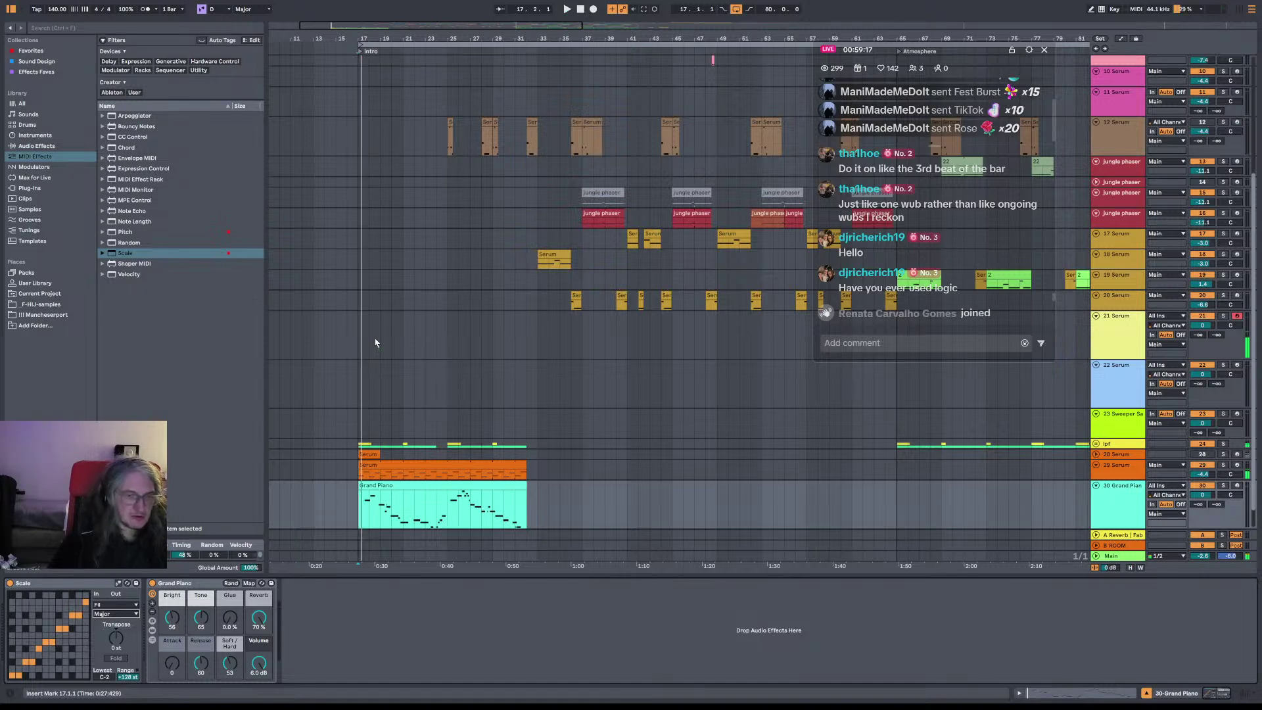
{"action": "key", "text": "space"}
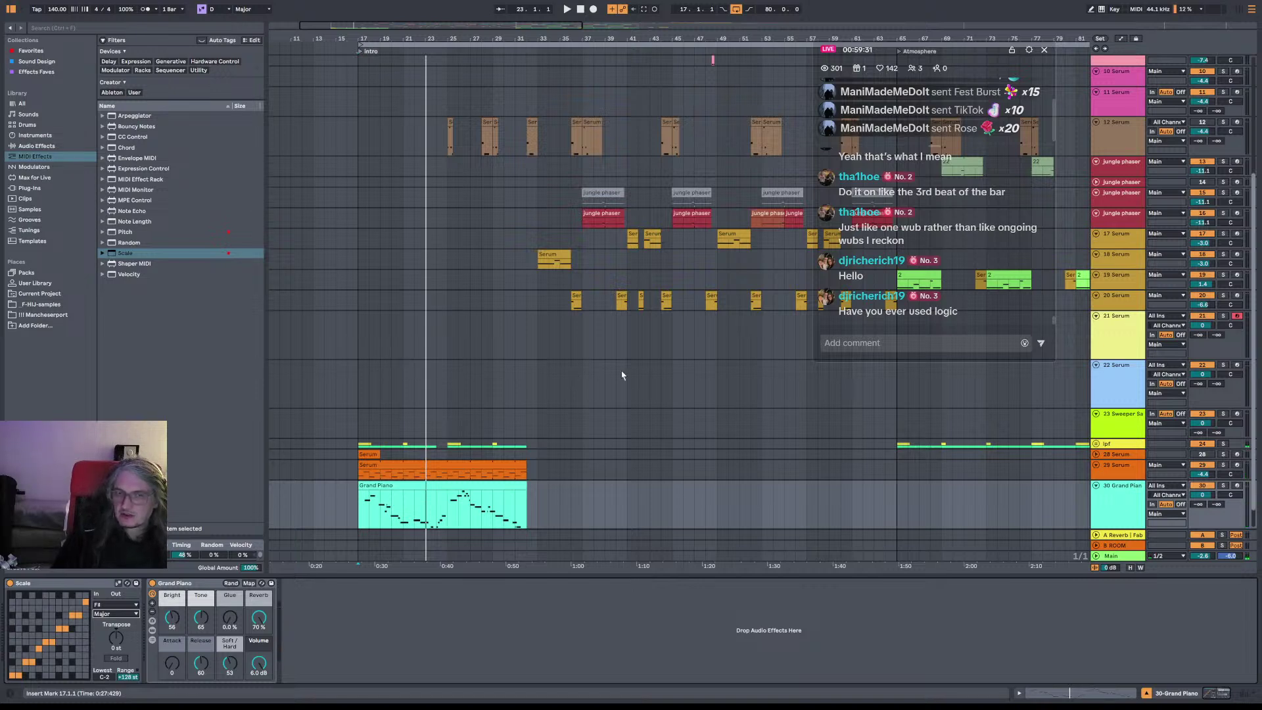
{"action": "scroll", "coordinate": [436, 459], "scroll_direction": "down", "scroll_amount": 1}
{"action": "key", "text": "space"}
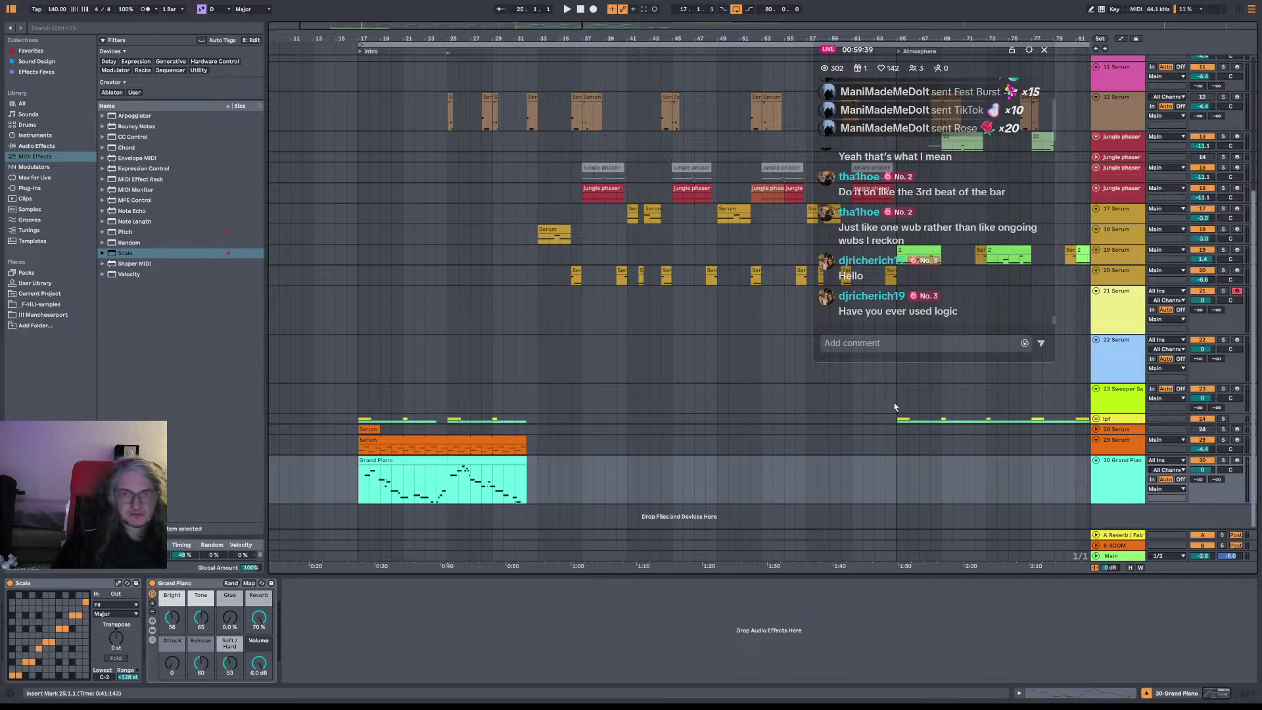
{"action": "key", "text": "space"}
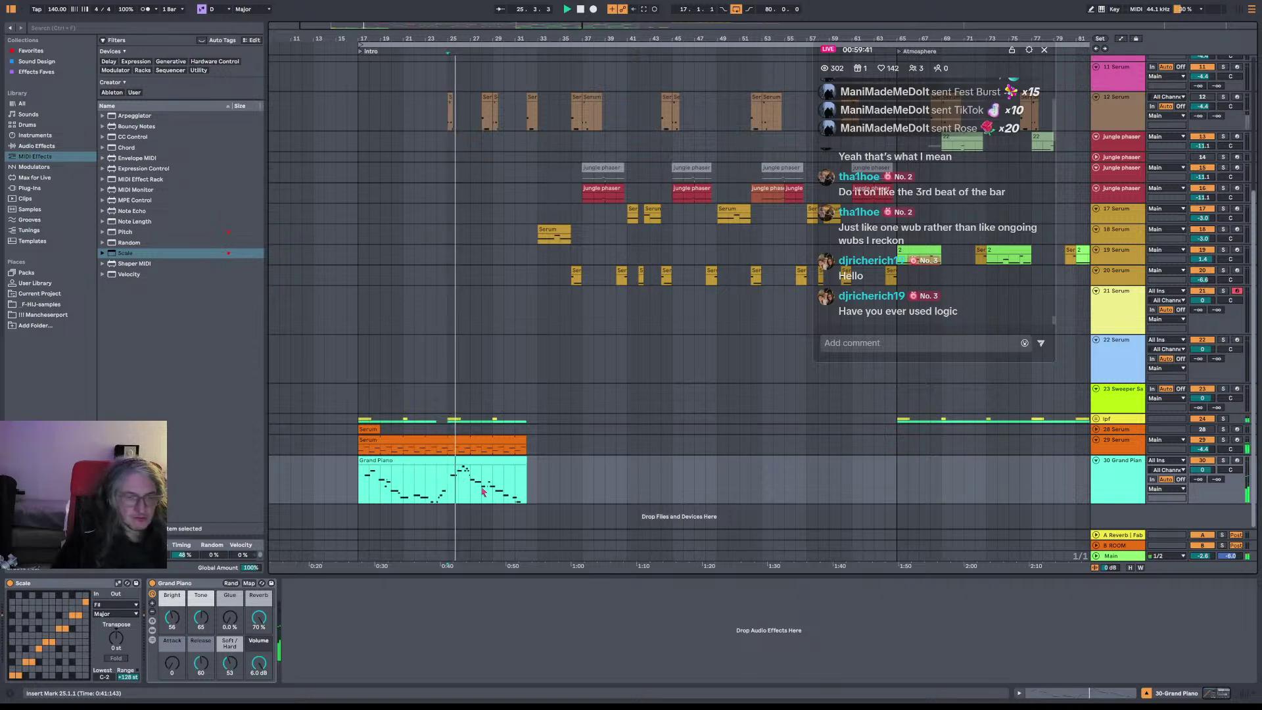
{"action": "key", "text": "space"}
{"action": "left_click", "coordinate": [359, 492]}
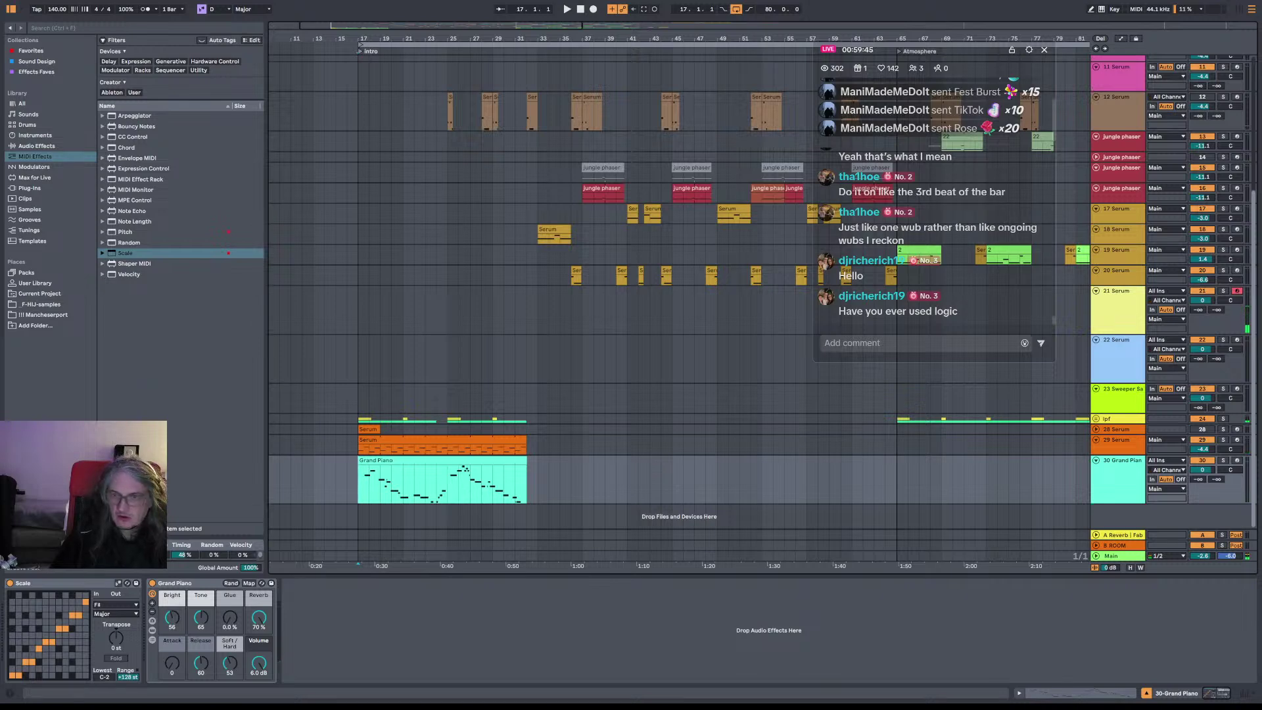
Step: Arm 22 Serum, adjust the reverb mix of its Heavy womp v3 patch, and set LFO 1's rate to 2 bar
{"action": "left_click", "coordinate": [1237, 340]}
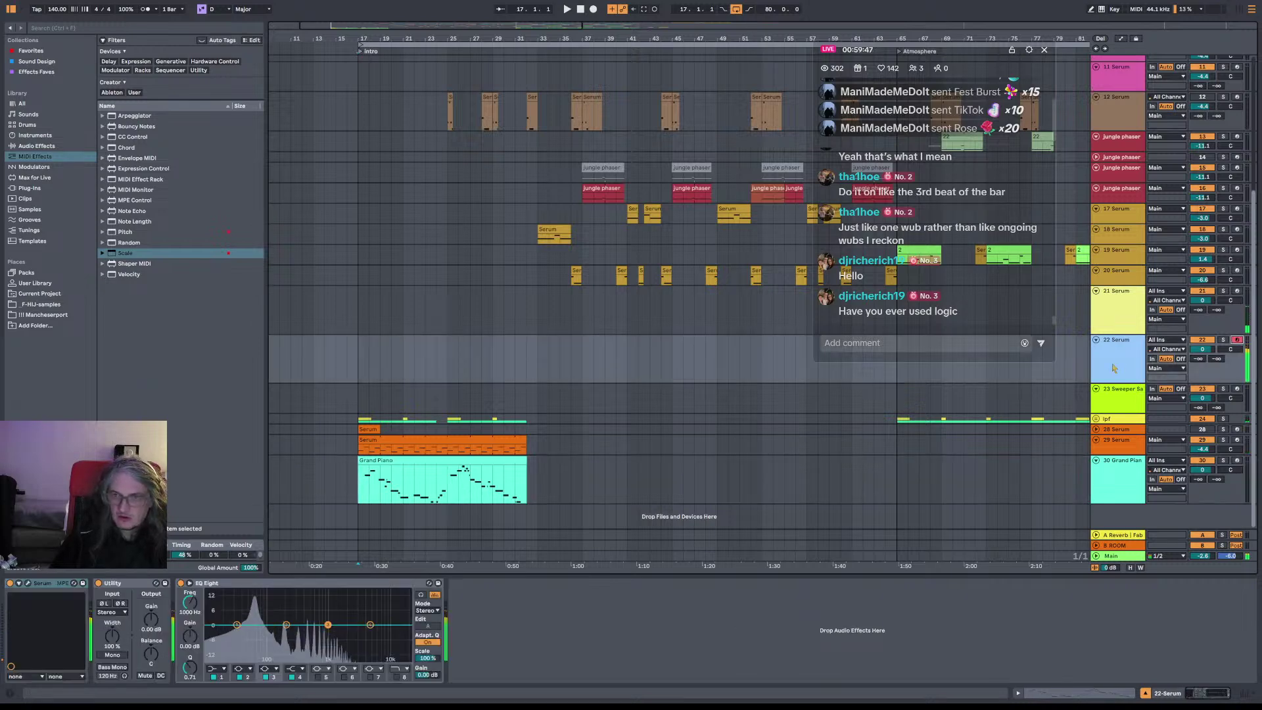
{"action": "left_click", "coordinate": [31, 584]}
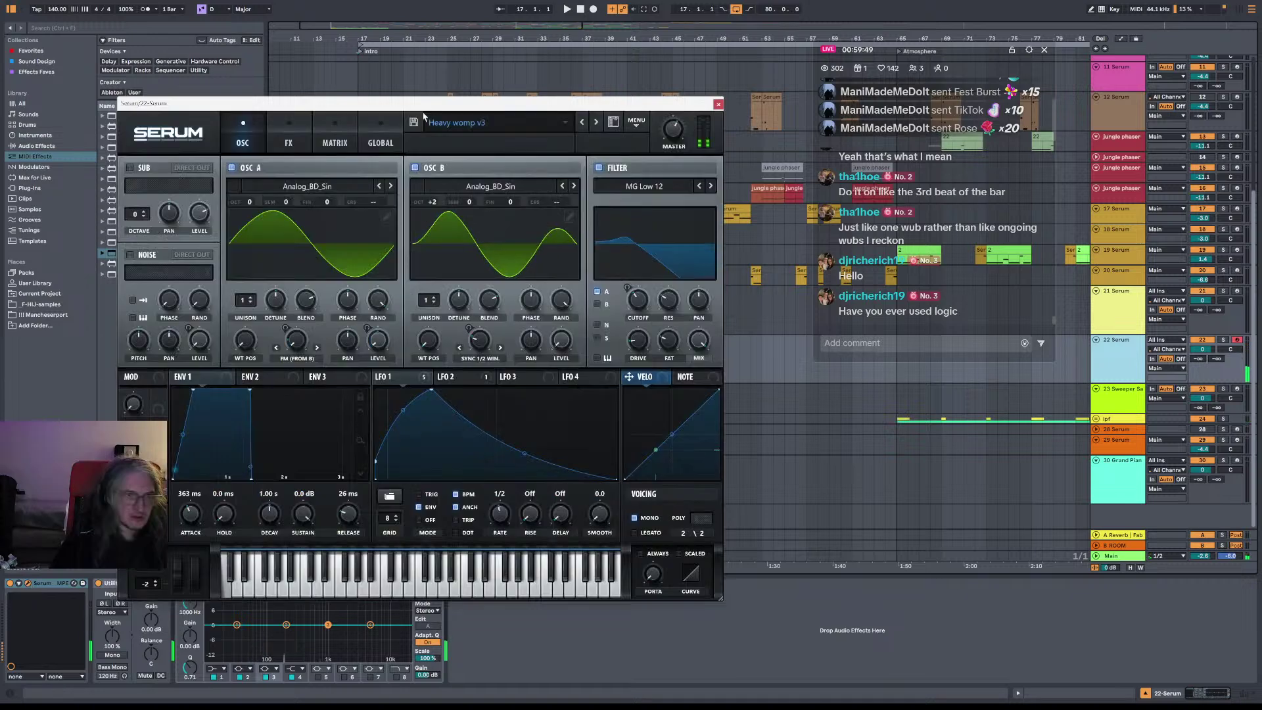
{"action": "left_click", "coordinate": [335, 135]}
{"action": "left_click", "coordinate": [289, 134]}
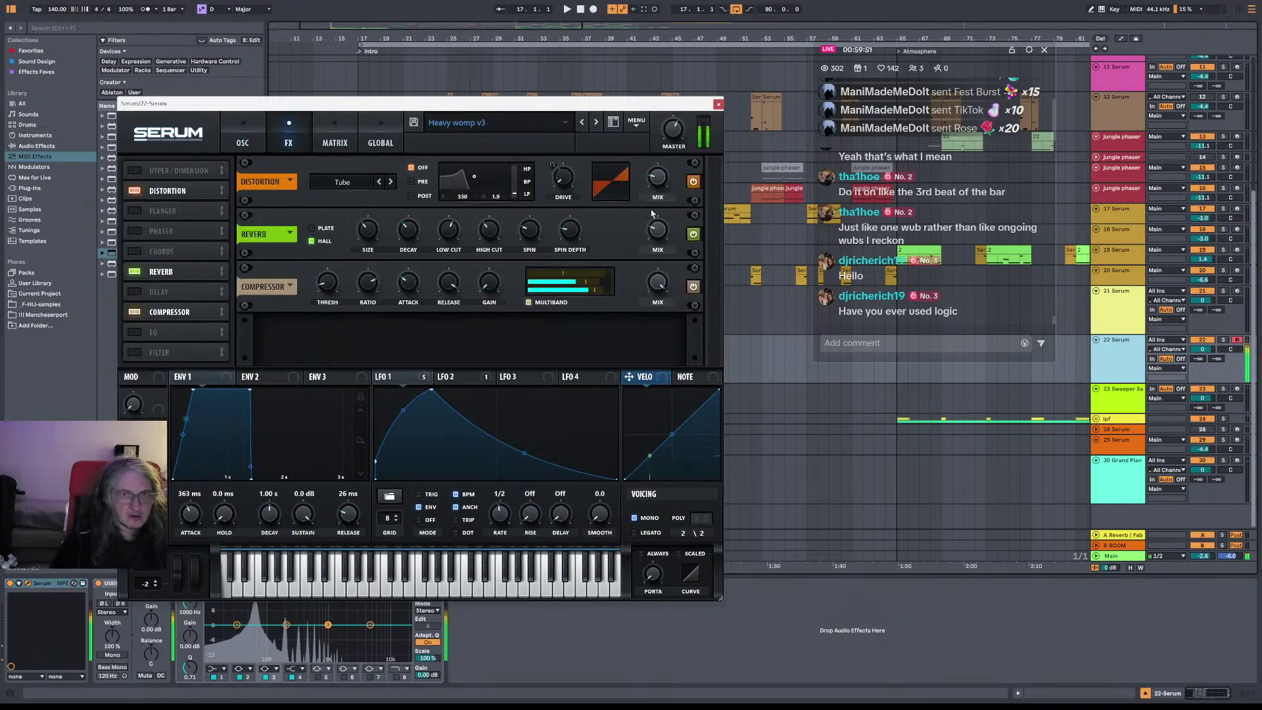
{"action": "left_click_drag", "start_coordinate": [657, 230], "coordinate": [660, 242]}
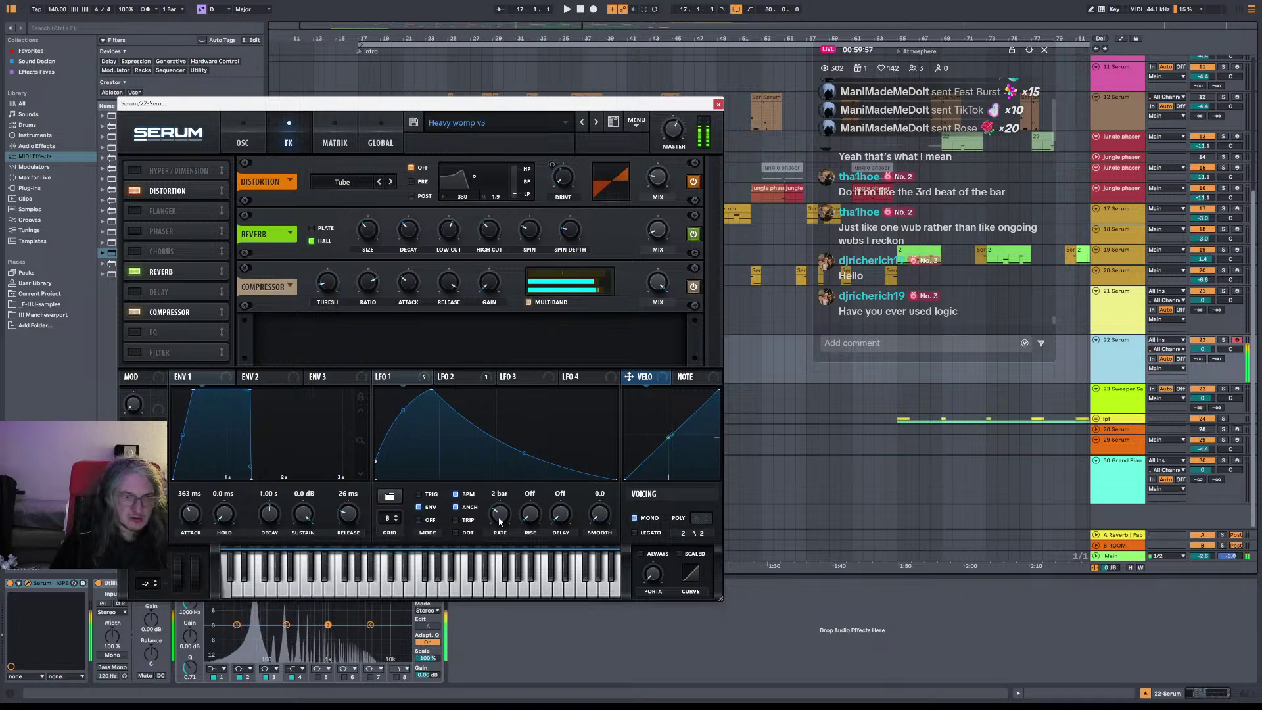
{"action": "left_click", "coordinate": [454, 376]}
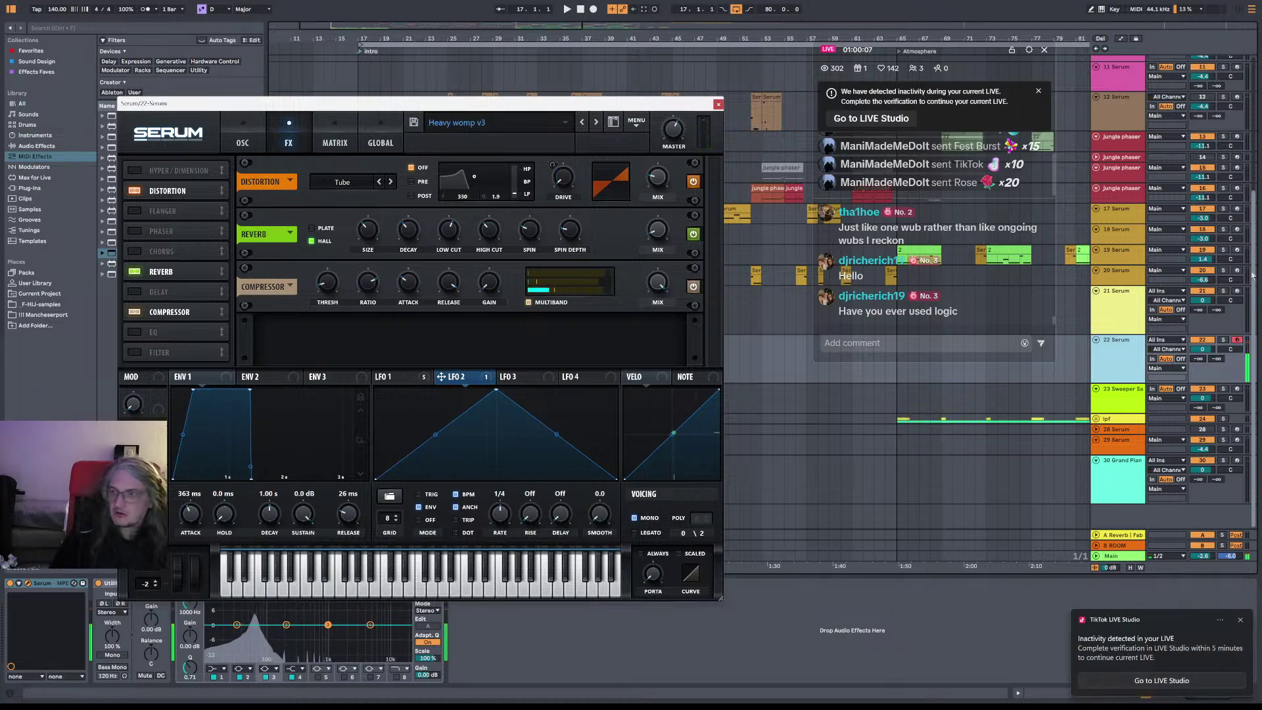
Step: Answer the LIVE Studio inactivity check, play the intro to try 22 Serum over it, and close the Serum editor
{"action": "left_click", "coordinate": [868, 120]}
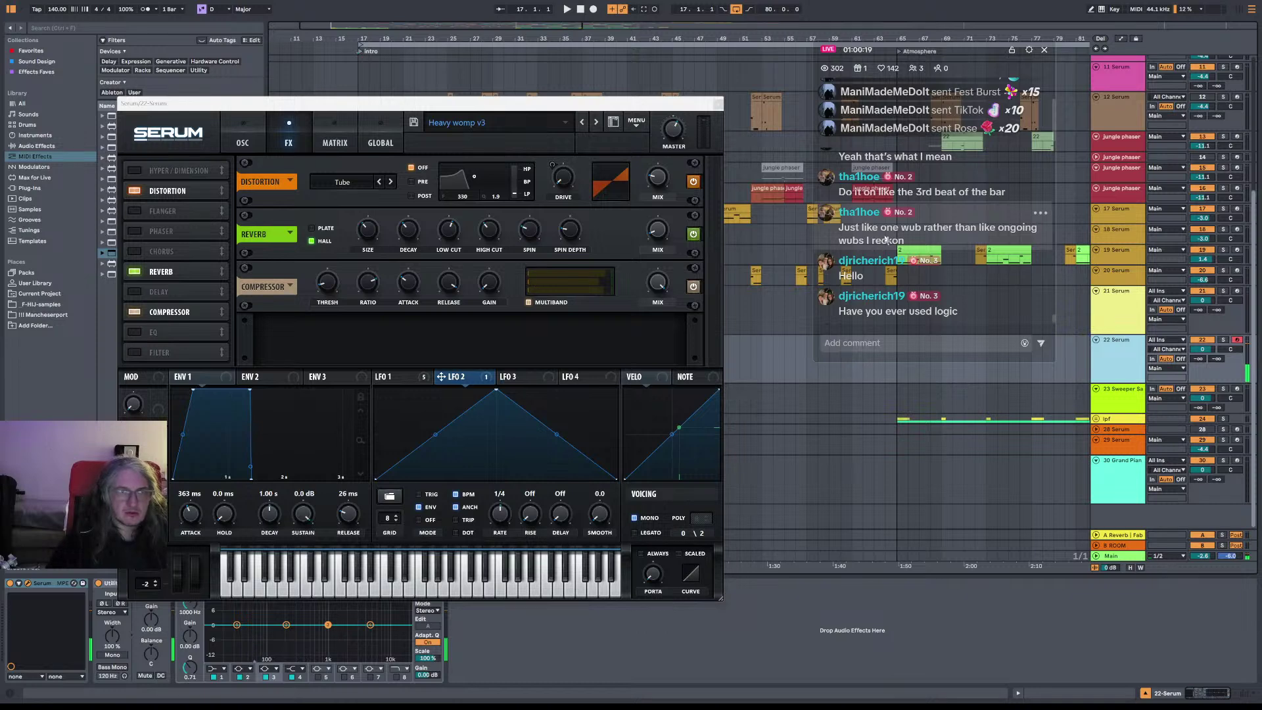
{"action": "key", "text": "space"}
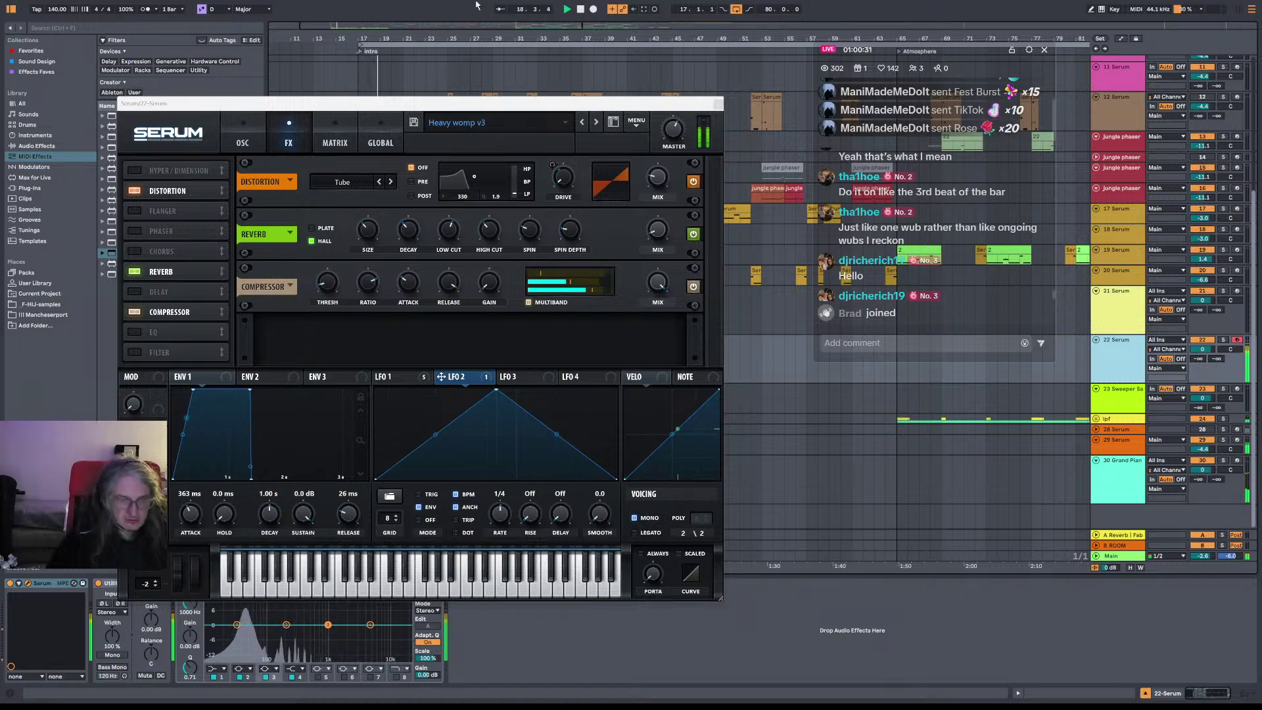
{"action": "left_click_drag", "start_coordinate": [630, 106], "coordinate": [800, 478]}
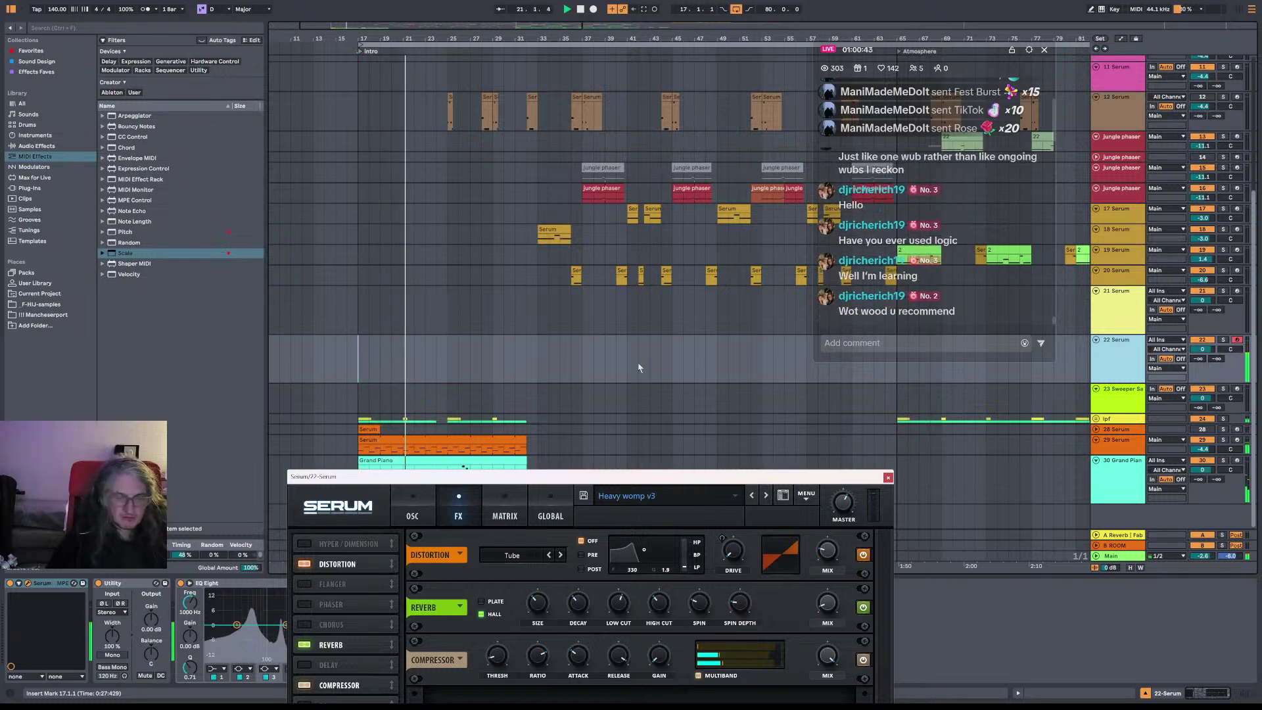
{"action": "left_click", "coordinate": [888, 478]}
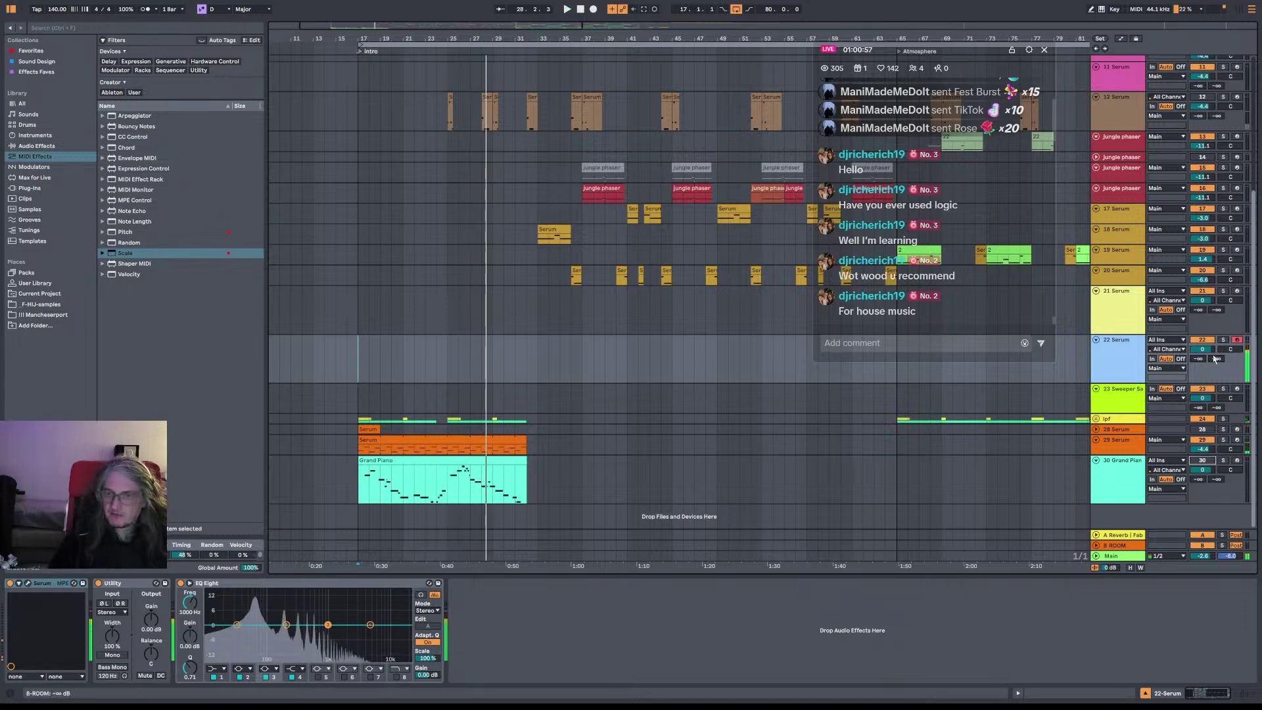
Step: Arm 21 Serum, adjust oscillator B's FM (Sub) warp amount, and switch on its MG Low 12 filter
{"action": "left_click", "coordinate": [1237, 390]}
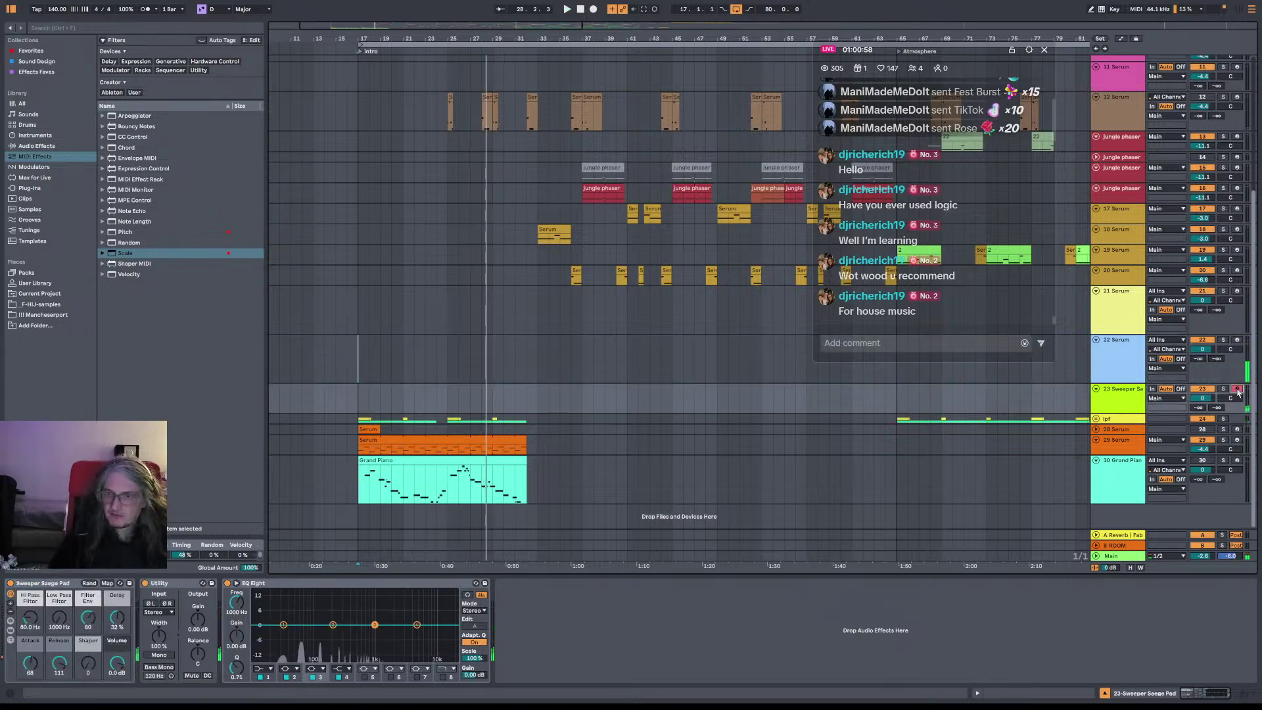
{"action": "left_click", "coordinate": [1239, 292]}
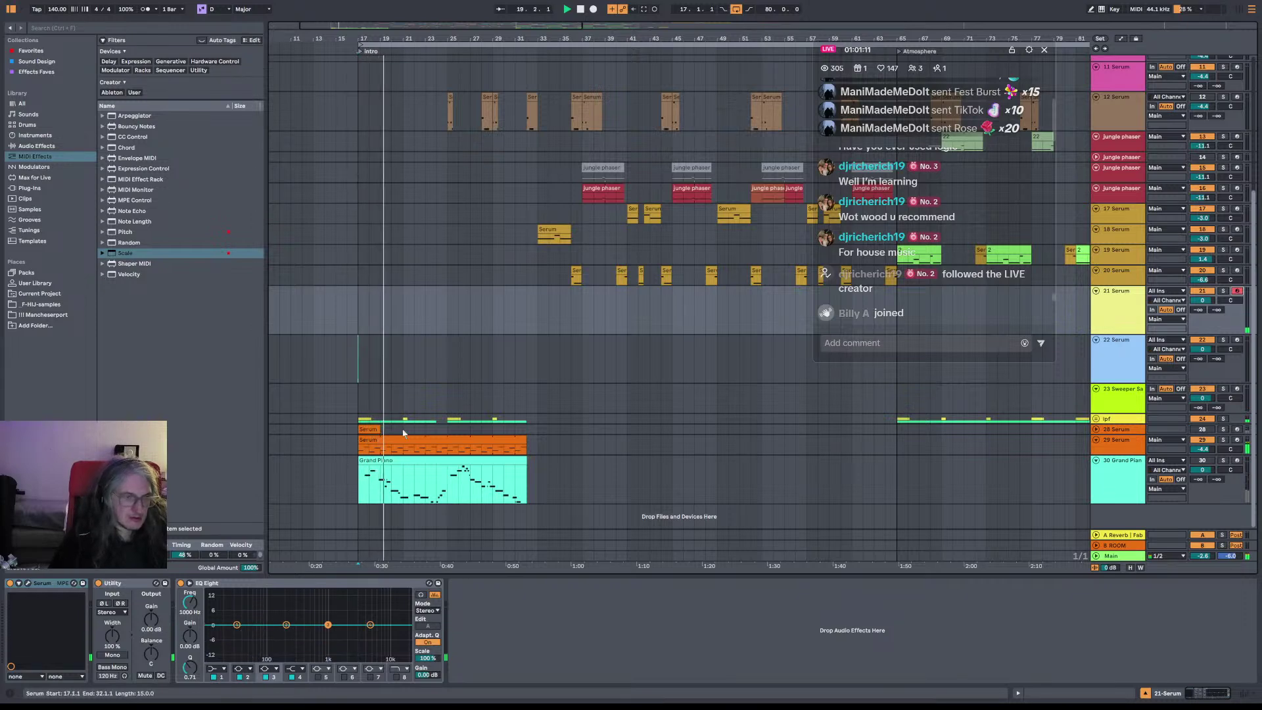
{"action": "left_click", "coordinate": [27, 583]}
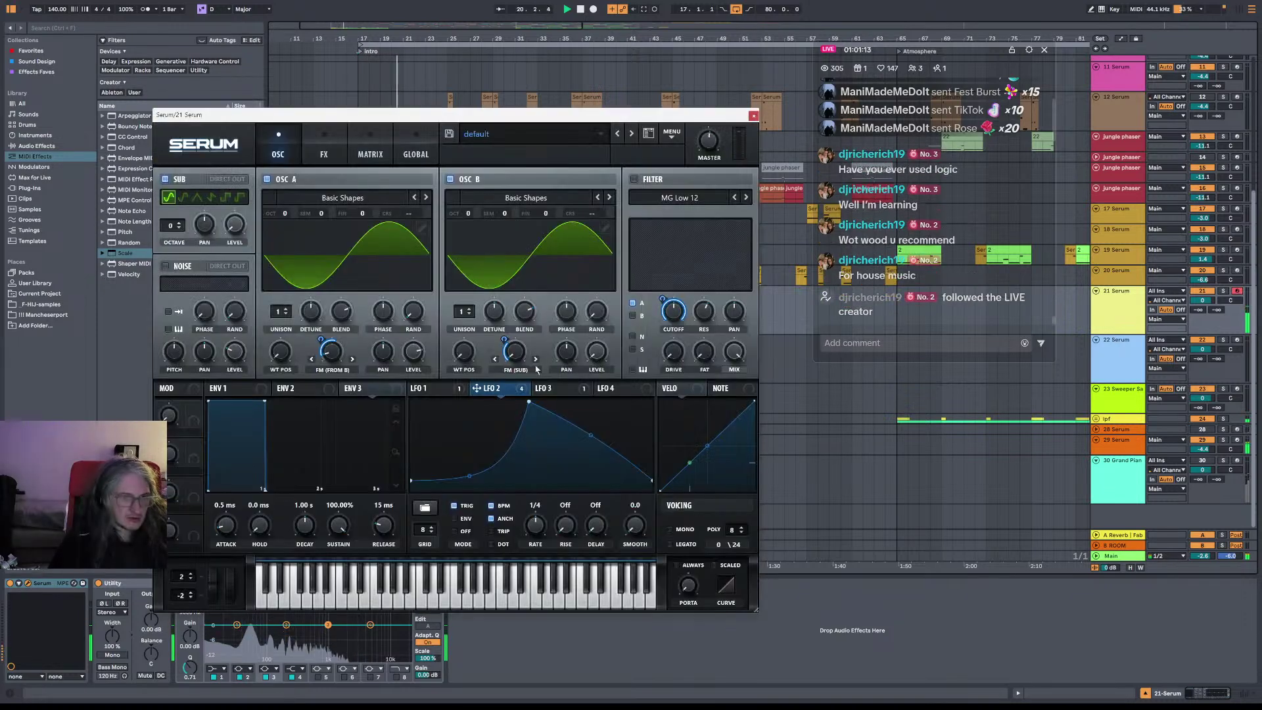
{"action": "left_click_drag", "start_coordinate": [519, 357], "coordinate": [519, 349]}
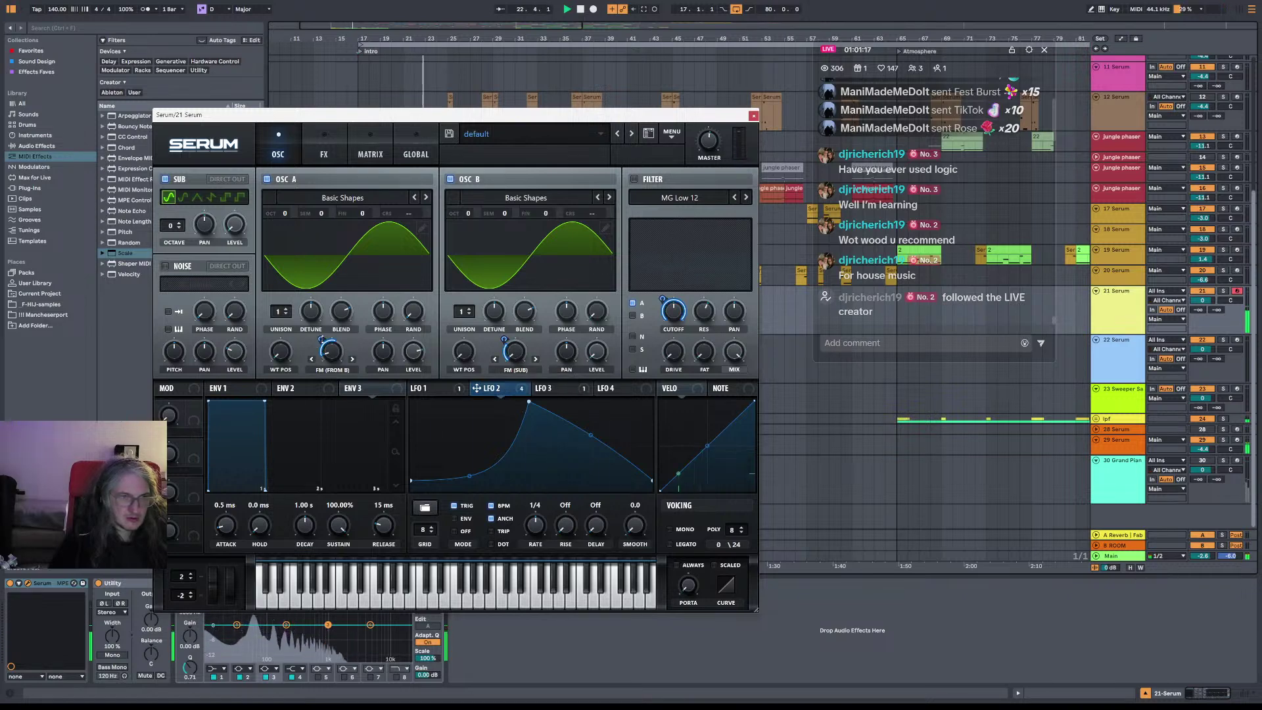
{"action": "mouse_move", "coordinate": [514, 341]}
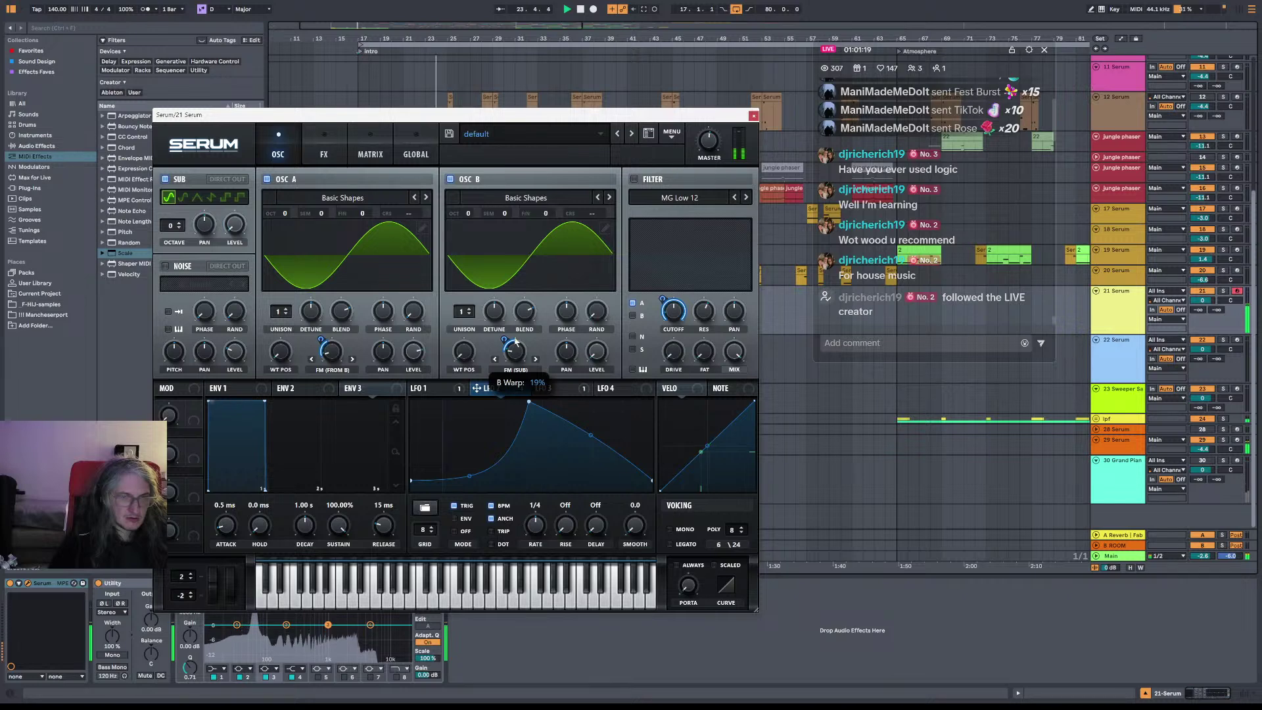
{"action": "mouse_move", "coordinate": [339, 348]}
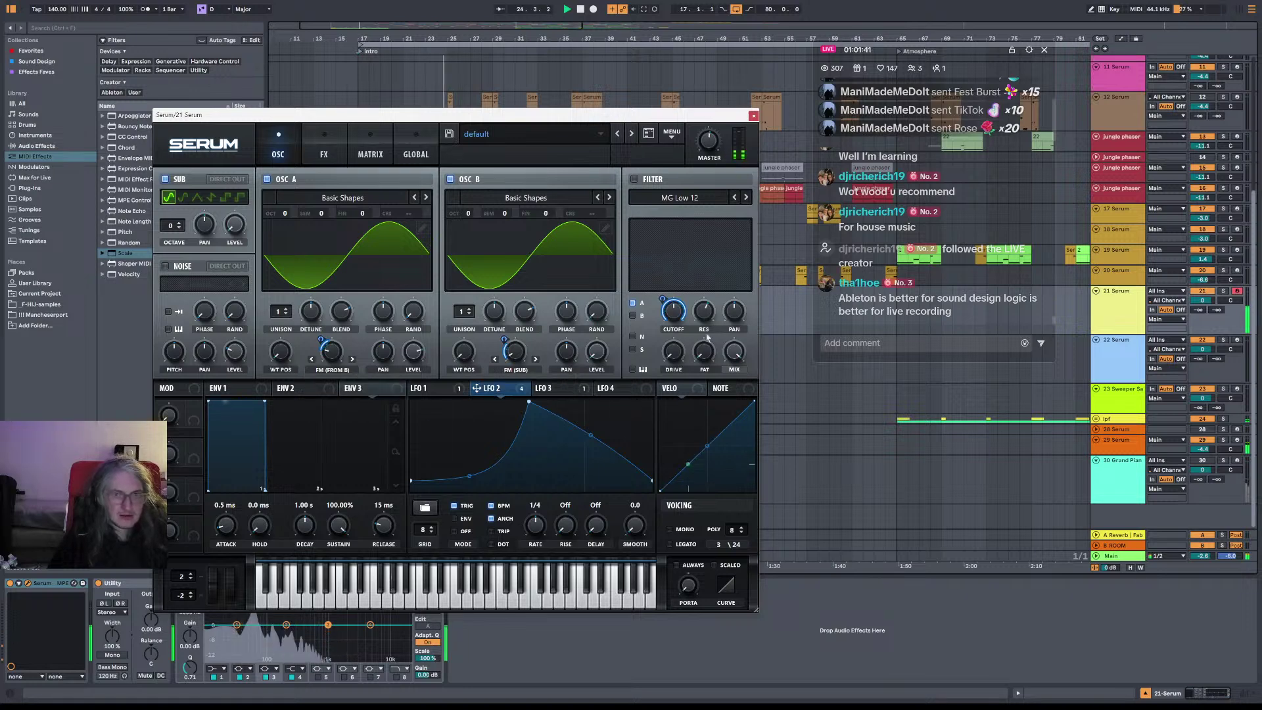
{"action": "left_click", "coordinate": [634, 179]}
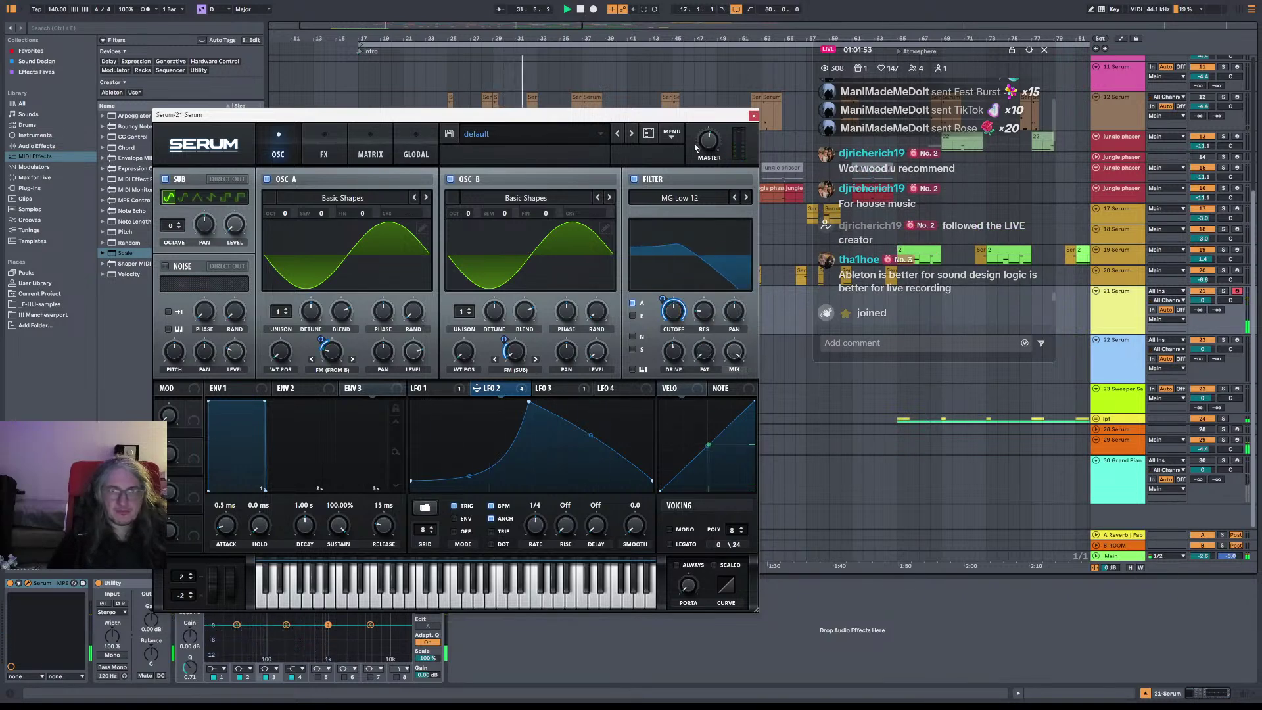
{"action": "key", "text": "ctrl+alt+p"}
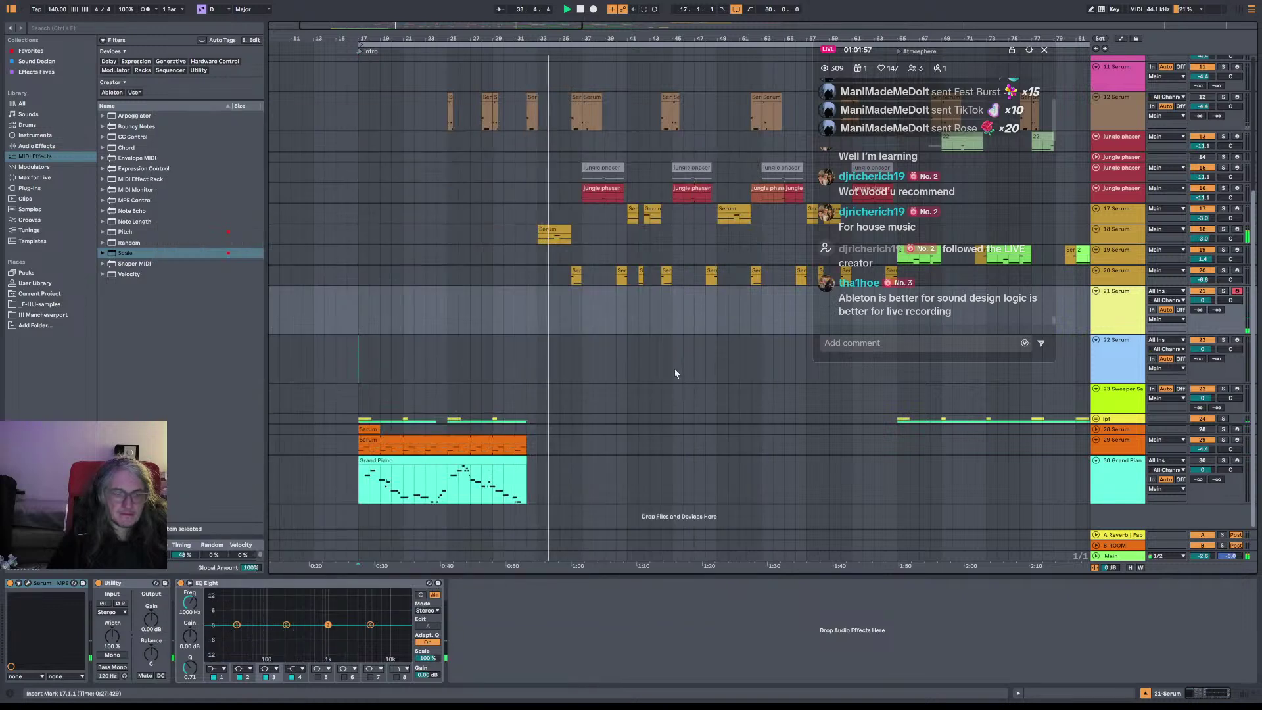
Step: Record a MIDI bass part on 21 Serum from bar 17 to about bar 22
{"action": "key", "text": "space"}
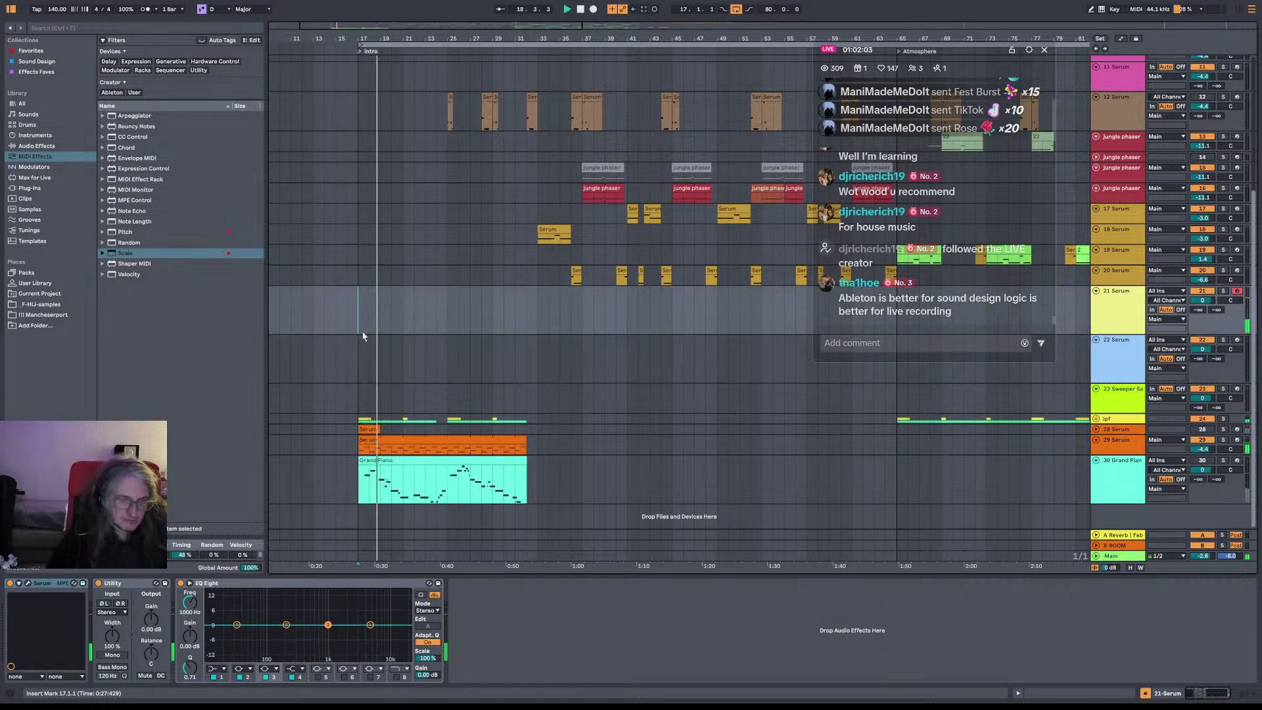
{"action": "key", "text": "space"}
{"action": "key", "text": "F9"}
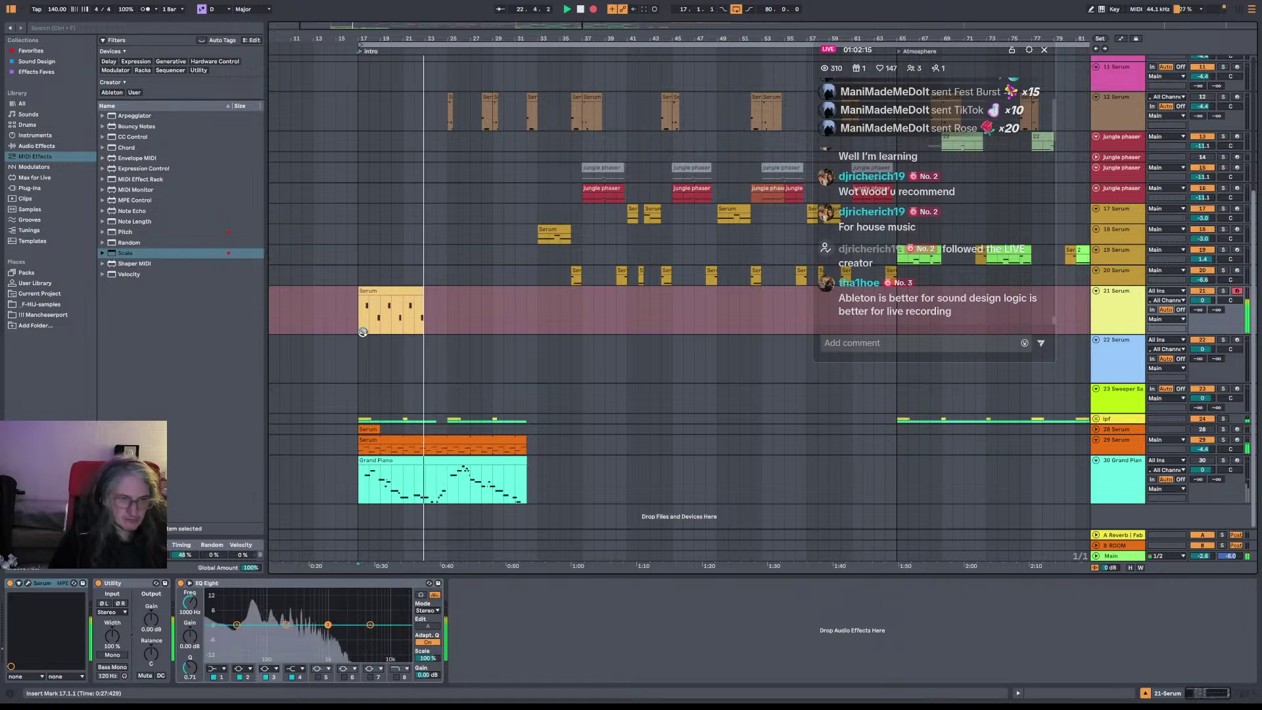
{"action": "key", "text": "F9"}
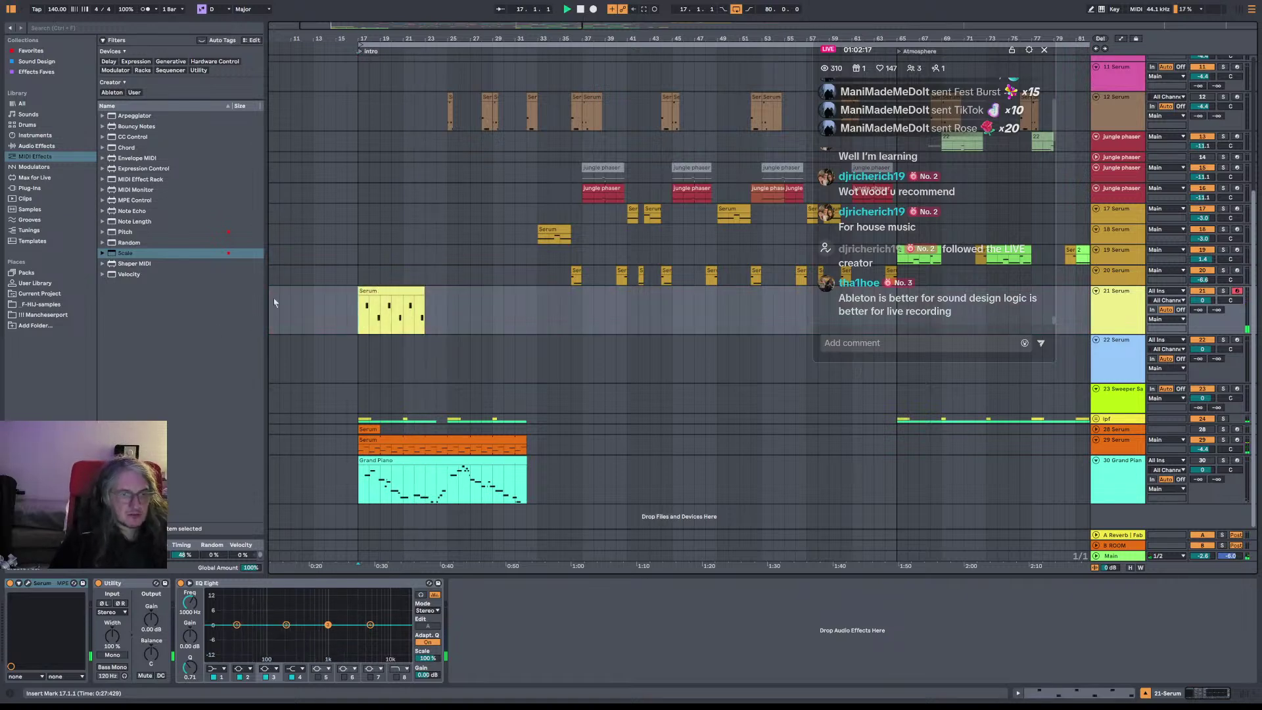
Step: Shift the peak of 21 Serum's LFO 2 curve slightly to the right and close the Serum editor
{"action": "left_click", "coordinate": [28, 584]}
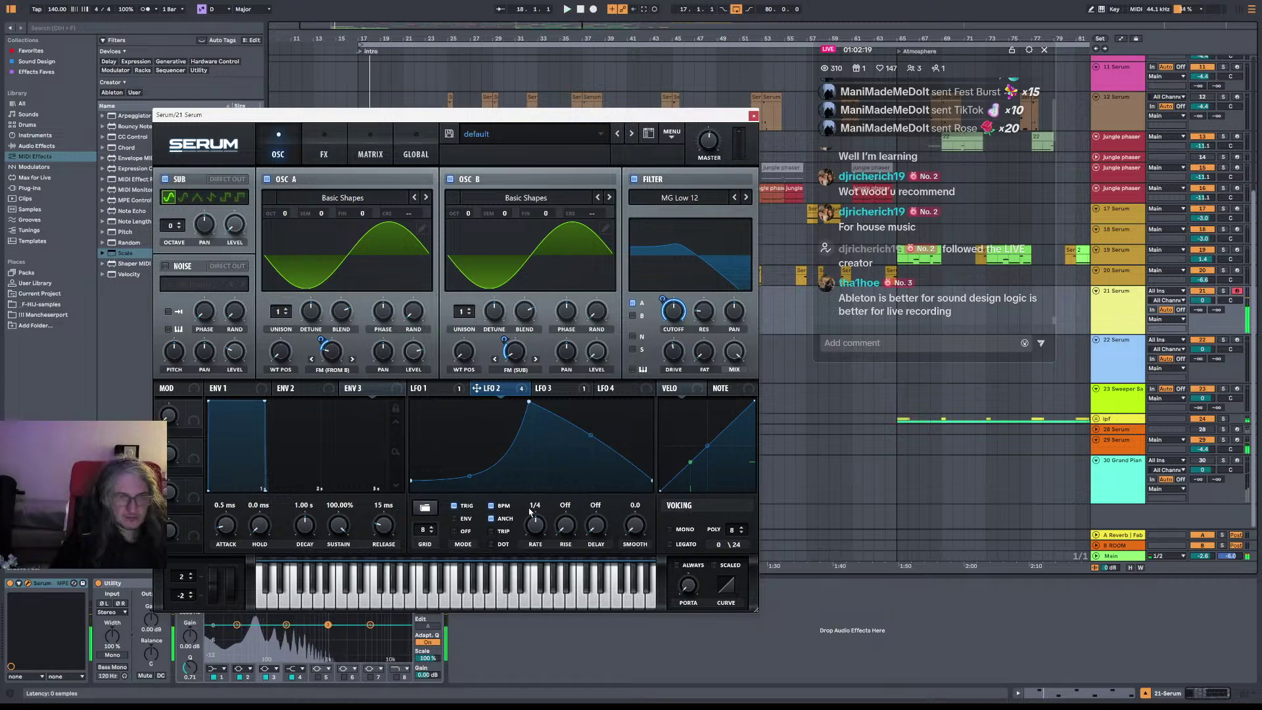
{"action": "mouse_move", "coordinate": [539, 403]}
{"action": "left_mouse_down"}
{"action": "mouse_move", "coordinate": [580, 395]}
{"action": "mouse_move", "coordinate": [536, 392]}
{"action": "left_mouse_up"}
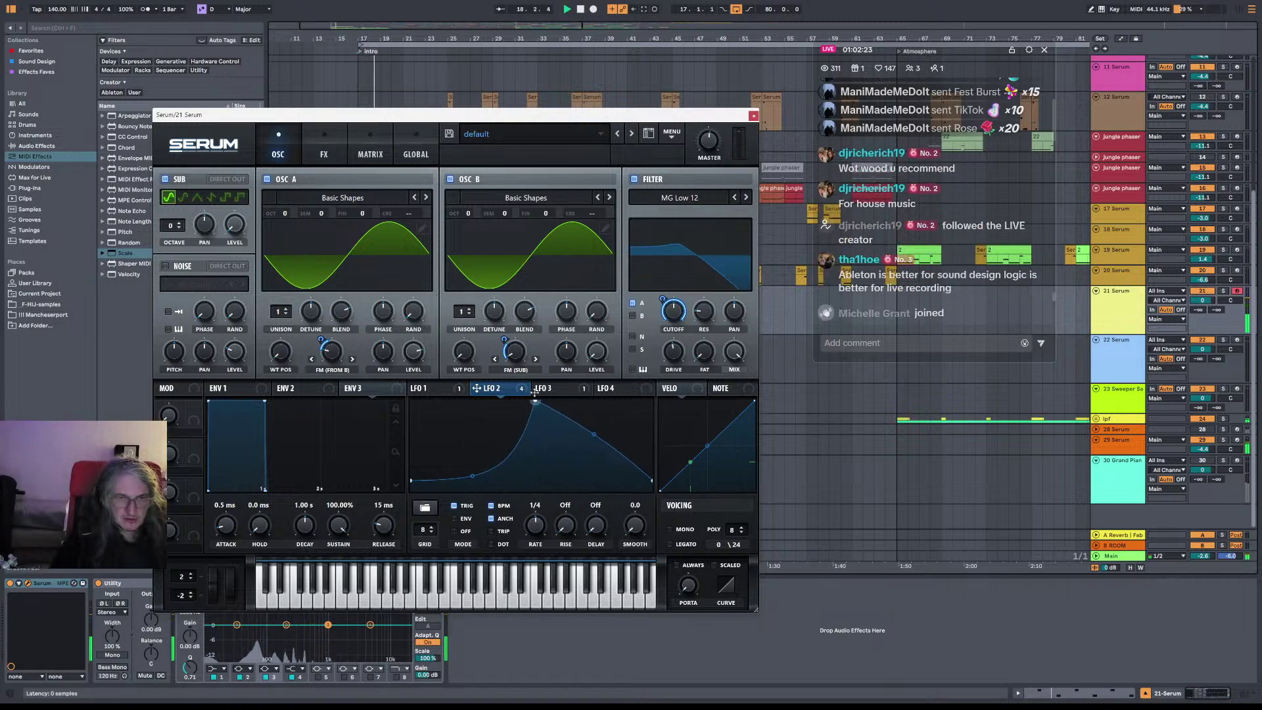
{"action": "left_click", "coordinate": [753, 116]}
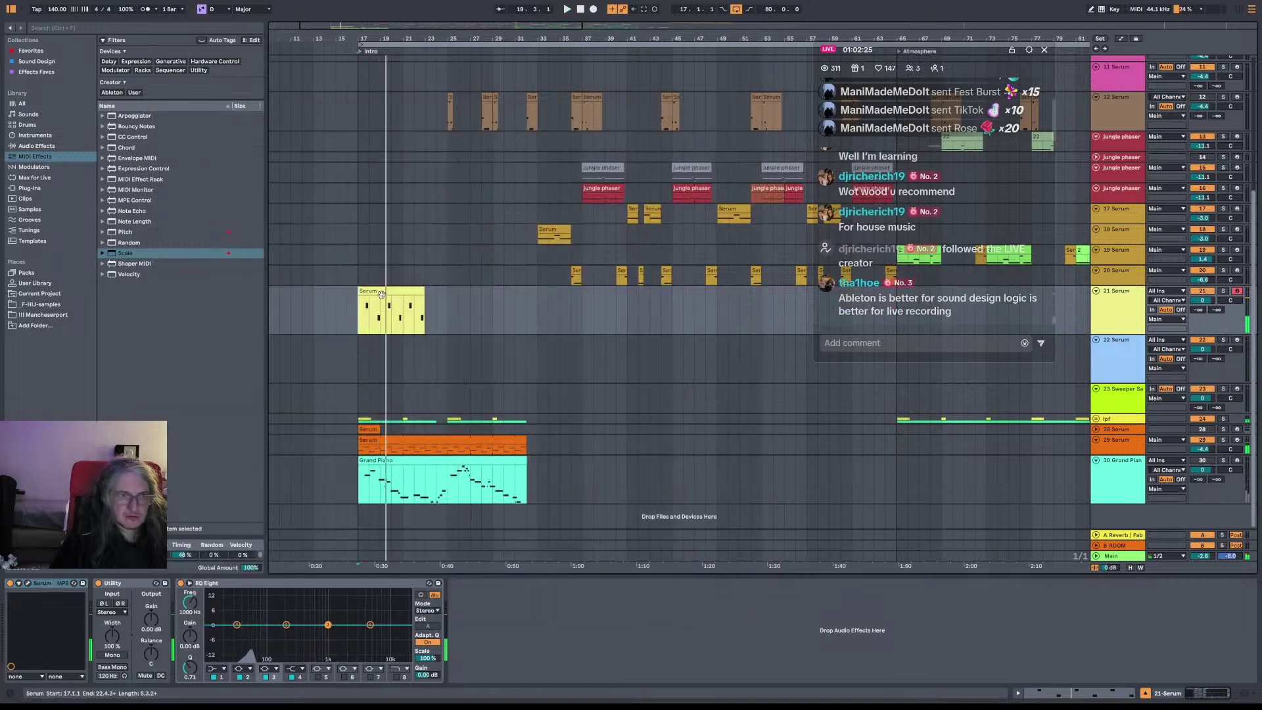
Step: Open the recorded bass clip, extend its first C#1 note from 1.3.3 to bar 2, and start its first B0 note earlier, around 2.3.3
{"action": "double_click", "coordinate": [391, 312]}
{"action": "left_click", "coordinate": [513, 527]}
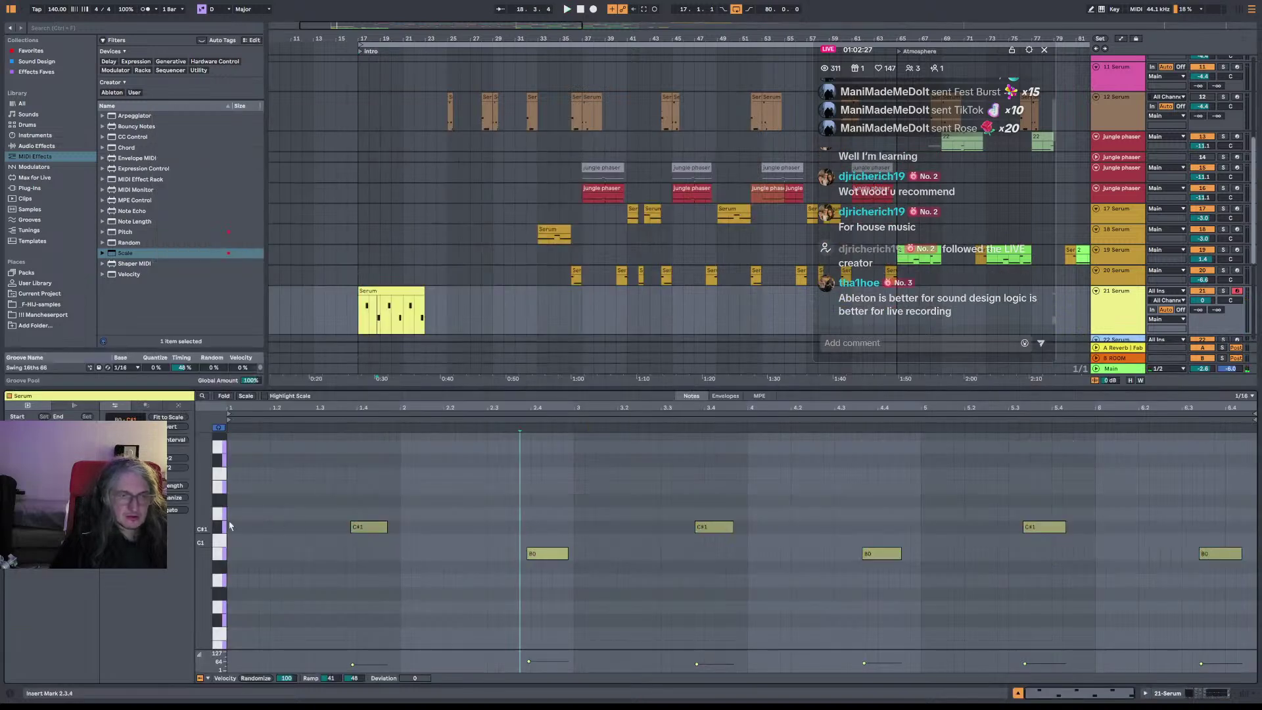
{"action": "left_click_drag", "start_coordinate": [368, 530], "coordinate": [405, 530]}
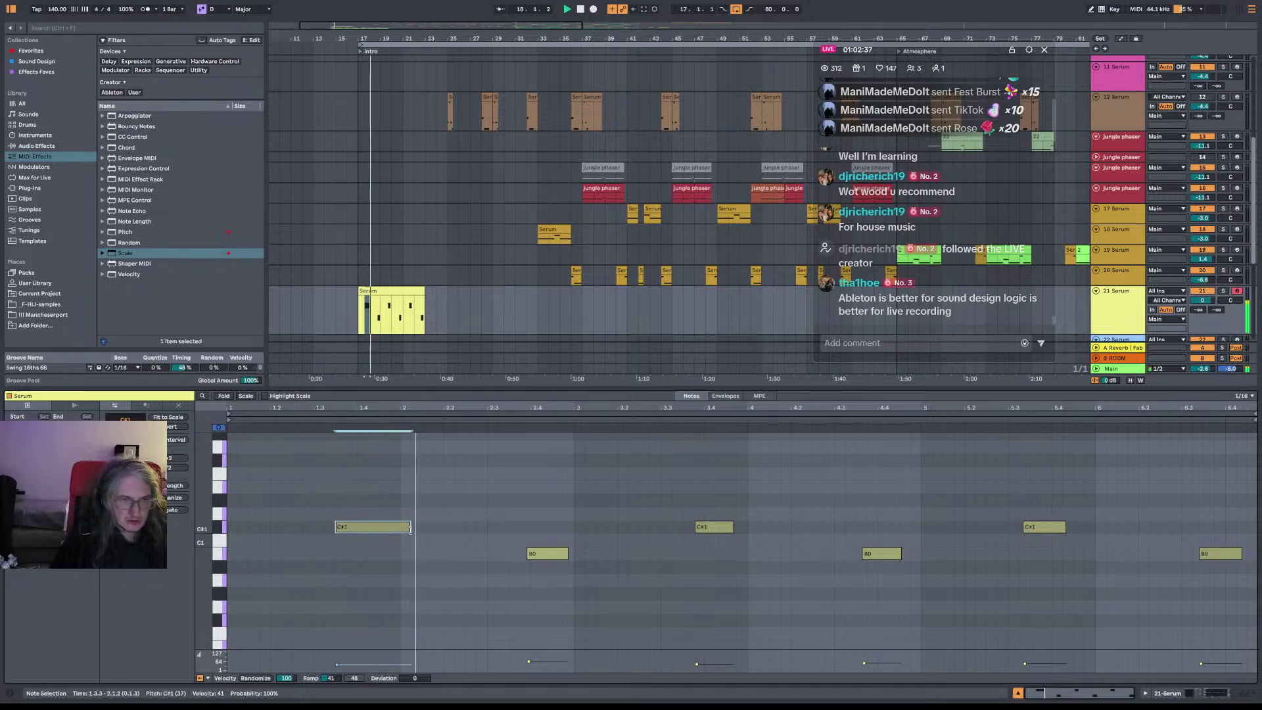
{"action": "left_click_drag", "start_coordinate": [407, 529], "coordinate": [399, 529]}
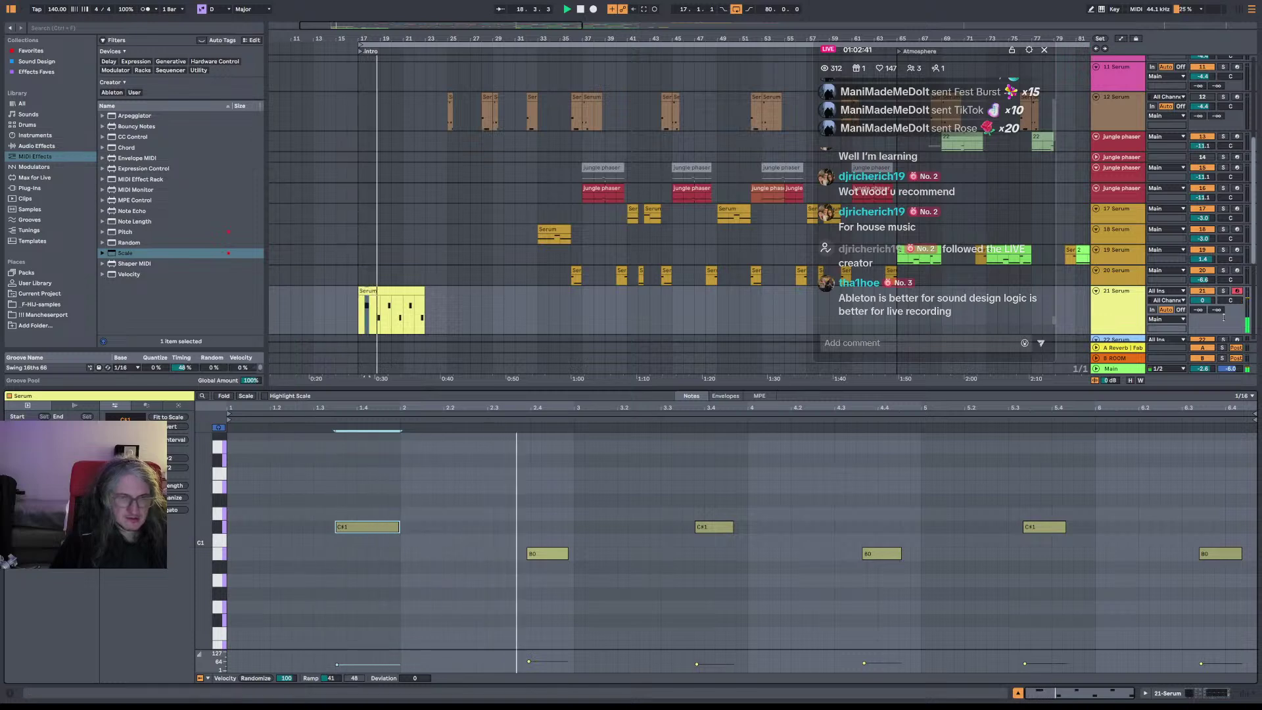
{"action": "left_click_drag", "start_coordinate": [527, 555], "coordinate": [504, 554]}
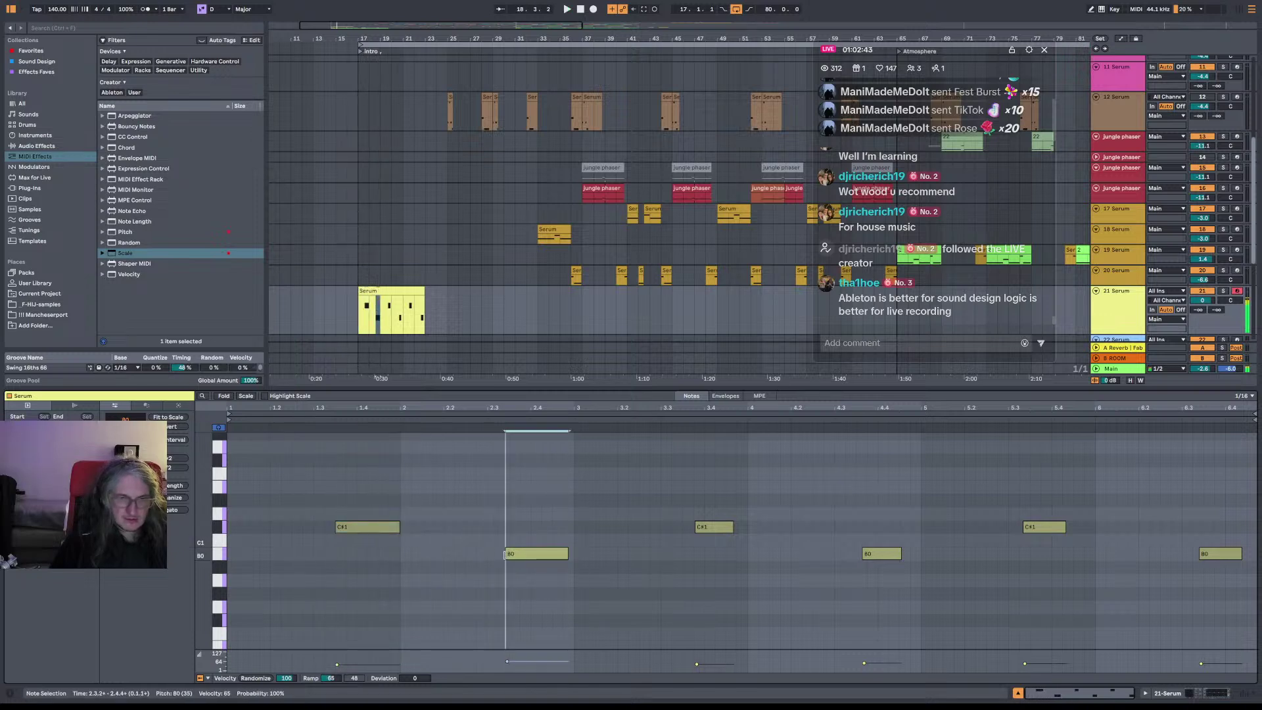
Step: Loop the first two bars of the bass clip and lengthen the B0 note to the end of the loop
{"action": "right_click", "coordinate": [564, 418]}
{"action": "left_click", "coordinate": [564, 414]}
{"action": "right_click", "coordinate": [570, 413]}
{"action": "right_click", "coordinate": [560, 418]}
{"action": "left_click", "coordinate": [583, 430]}
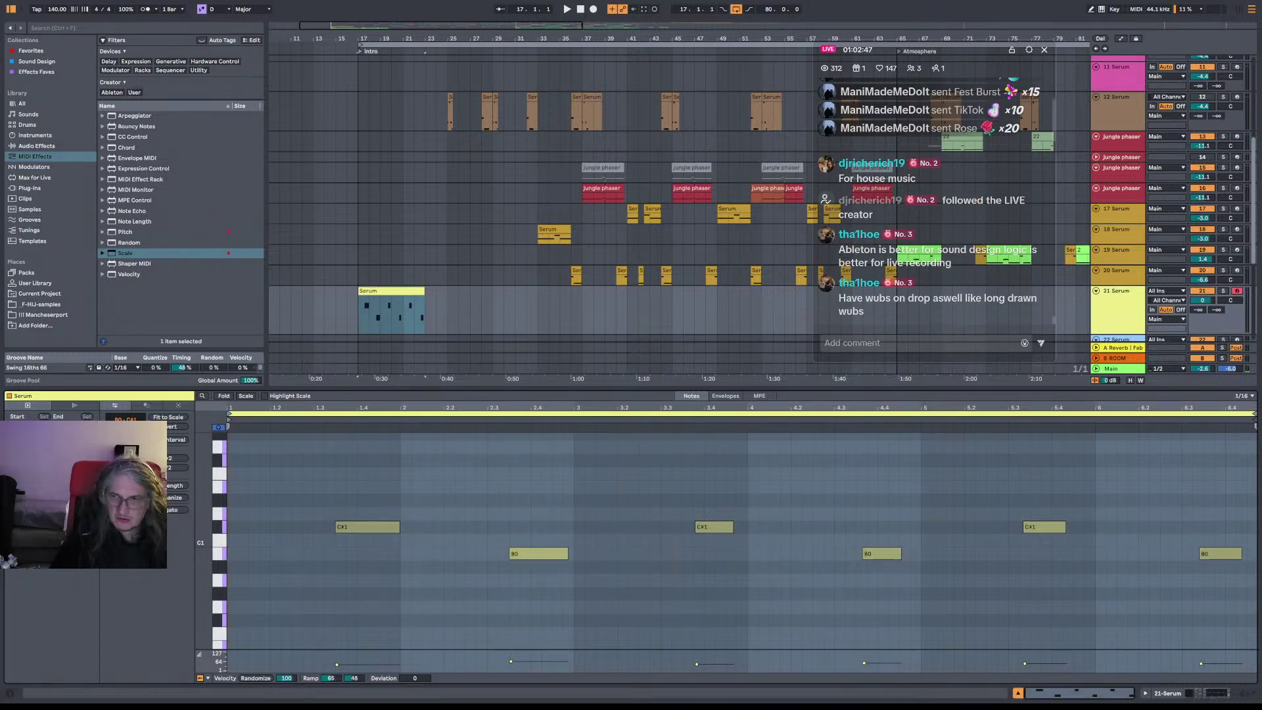
{"action": "left_click_drag", "start_coordinate": [1254, 413], "coordinate": [574, 479]}
{"action": "key", "text": "space"}
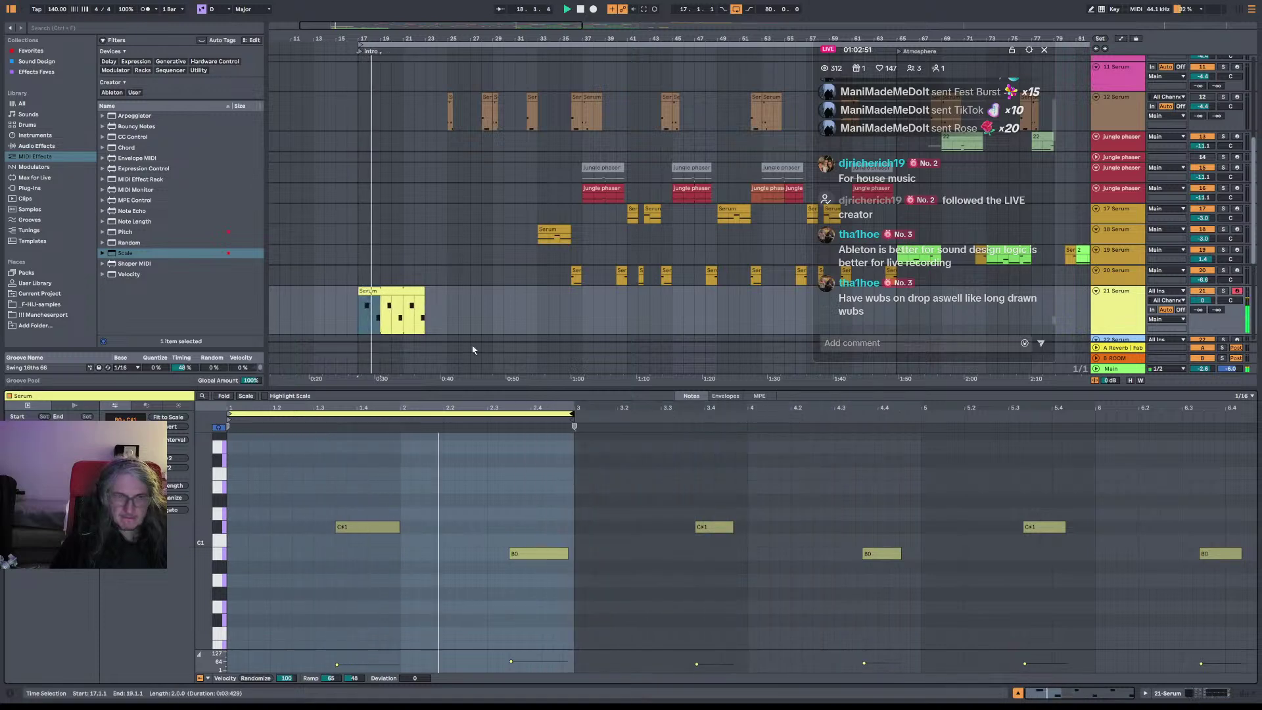
{"action": "left_click_drag", "start_coordinate": [568, 554], "coordinate": [573, 553]}
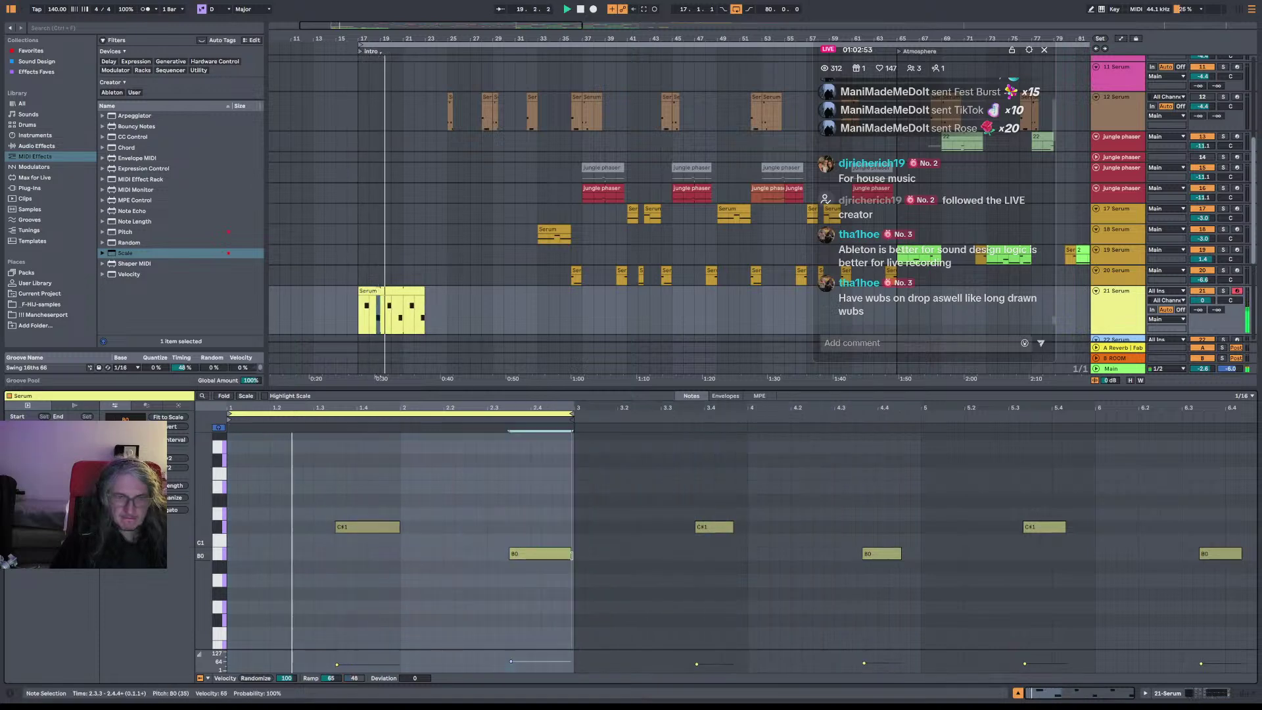
Step: Move the peak of 21 Serum's LFO 2 curve much earlier and reshape its falling side into a steep drop with a low tail
{"action": "left_click", "coordinate": [1111, 300]}
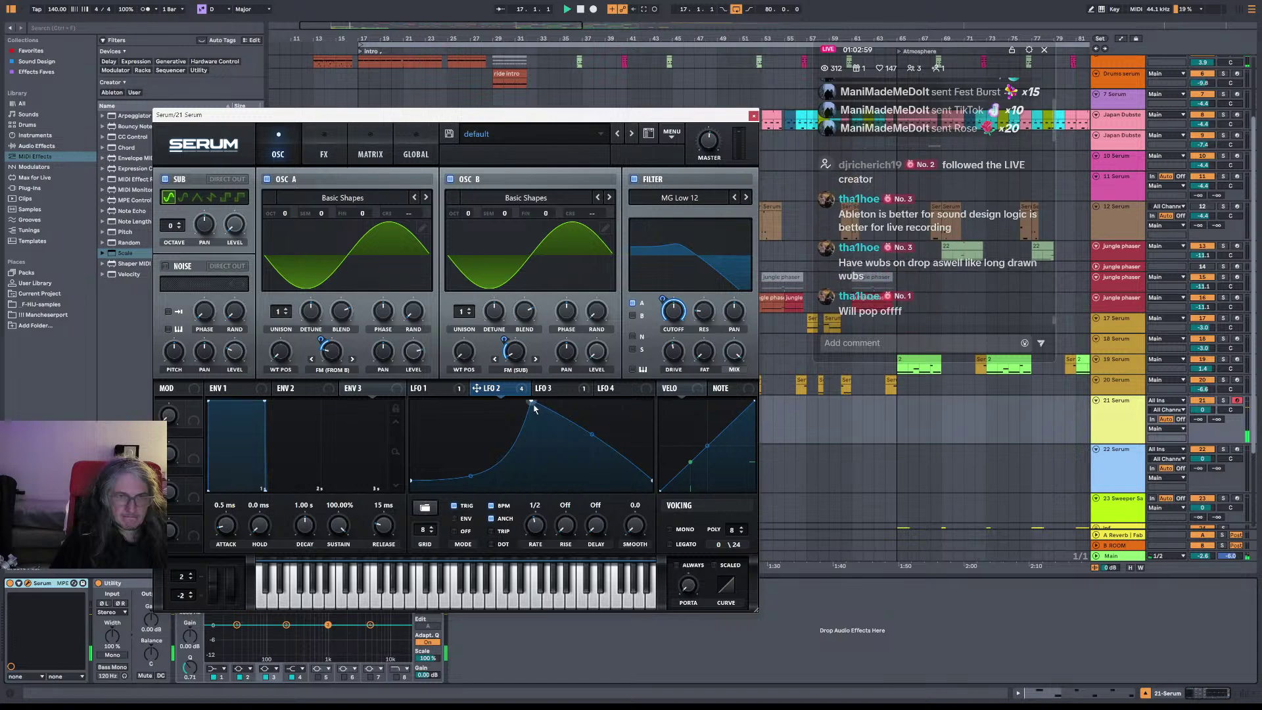
{"action": "left_click_drag", "start_coordinate": [527, 402], "coordinate": [476, 402]}
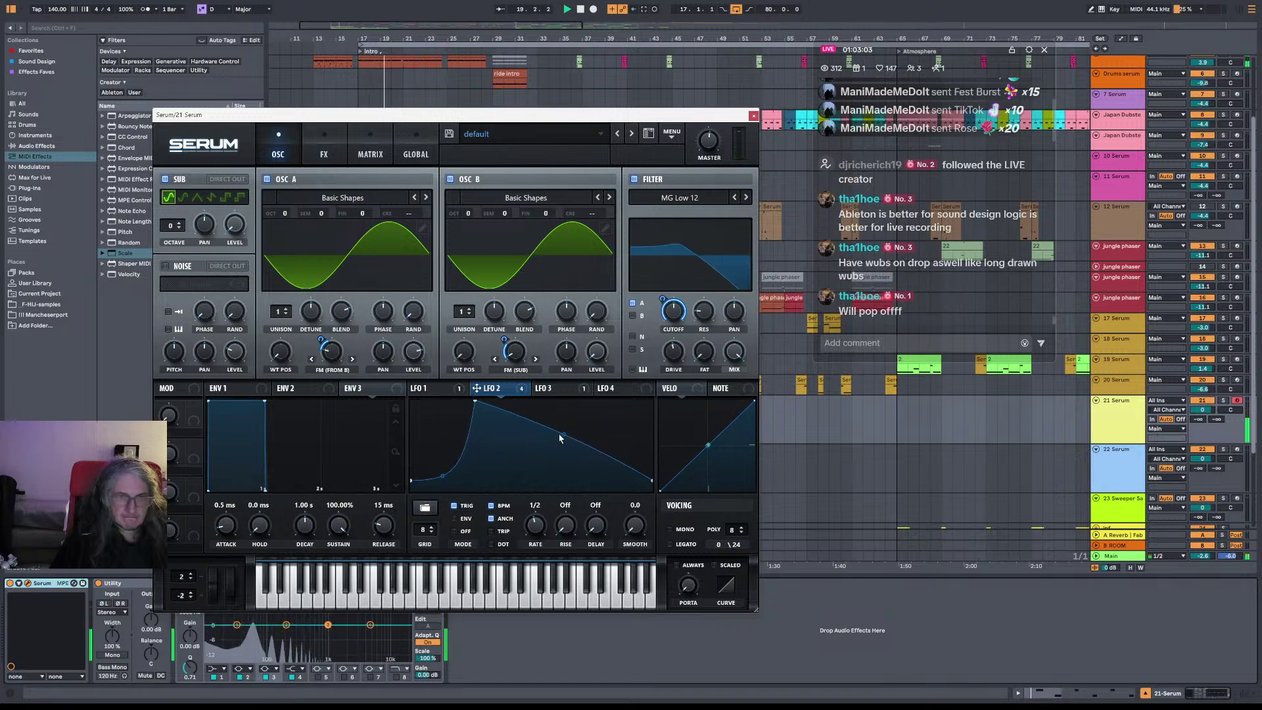
{"action": "left_click_drag", "start_coordinate": [587, 449], "coordinate": [536, 476]}
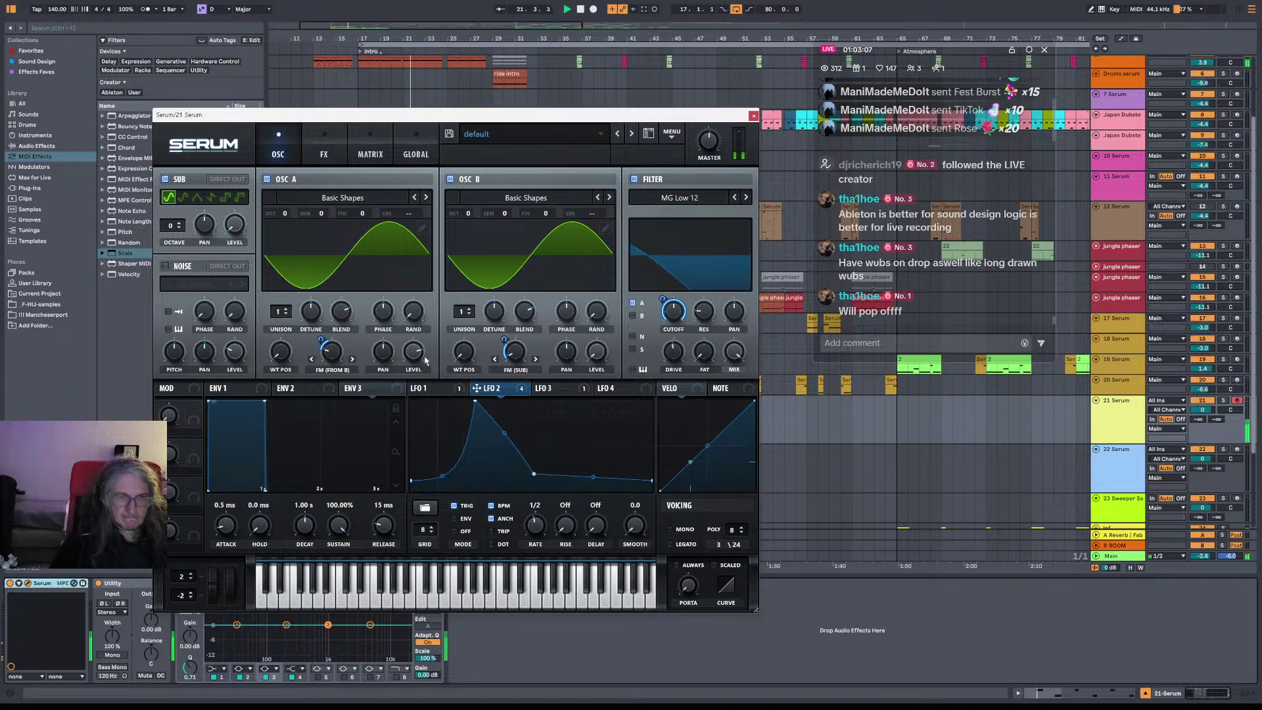
Step: Try a later peak on 21 Serum's LFO 1 curve, return it near the centre, check LFO 3, and close the Serum editor
{"action": "left_click", "coordinate": [426, 388]}
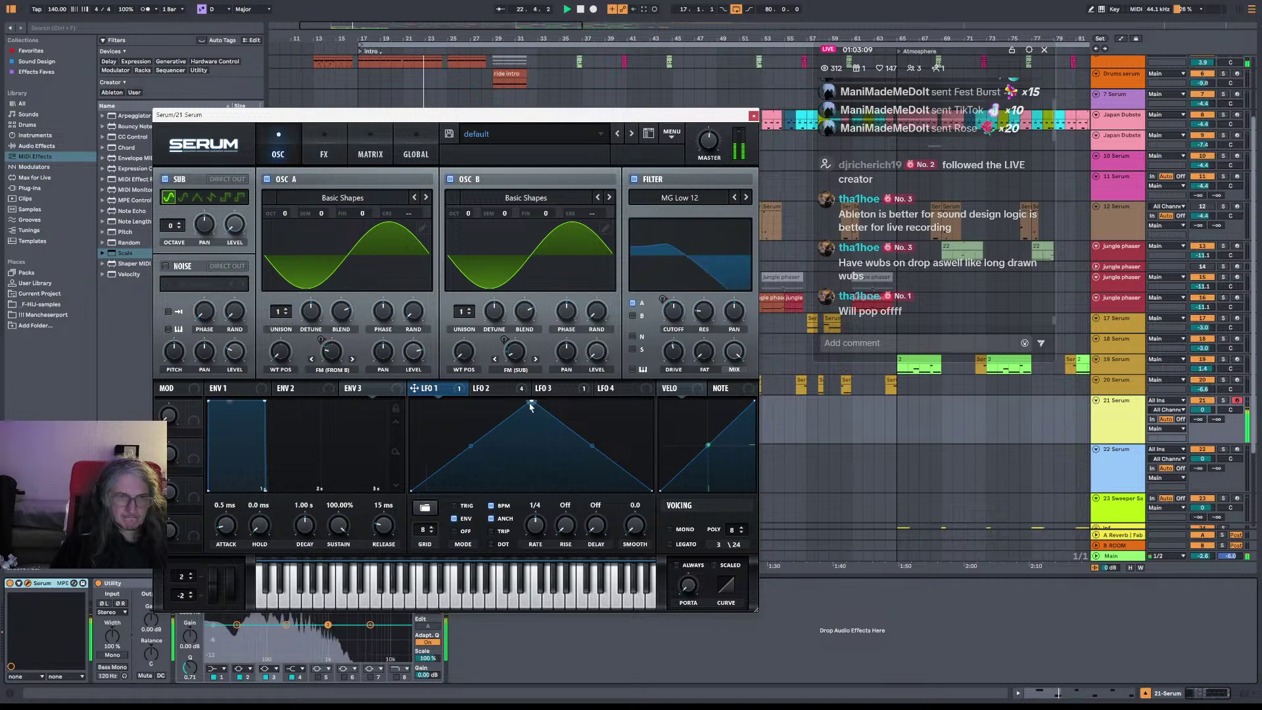
{"action": "left_click_drag", "start_coordinate": [530, 403], "coordinate": [590, 400]}
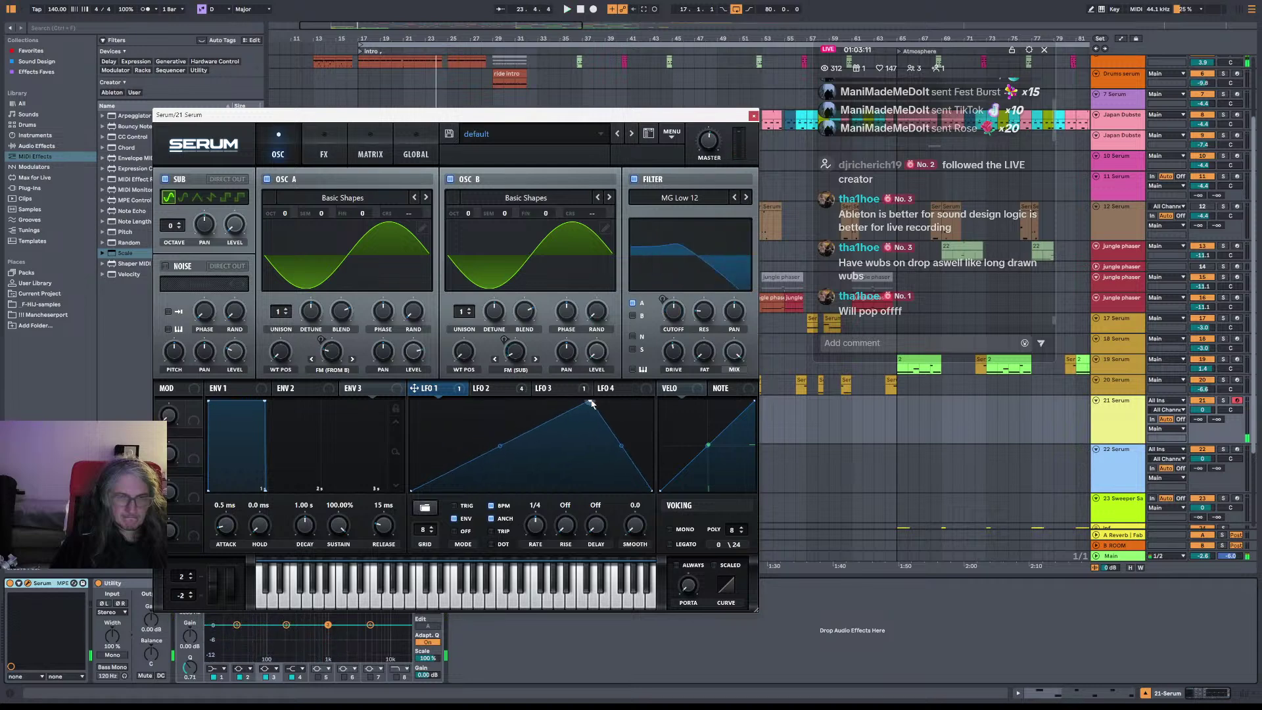
{"action": "left_click_drag", "start_coordinate": [592, 403], "coordinate": [521, 397]}
{"action": "left_click", "coordinate": [541, 388]}
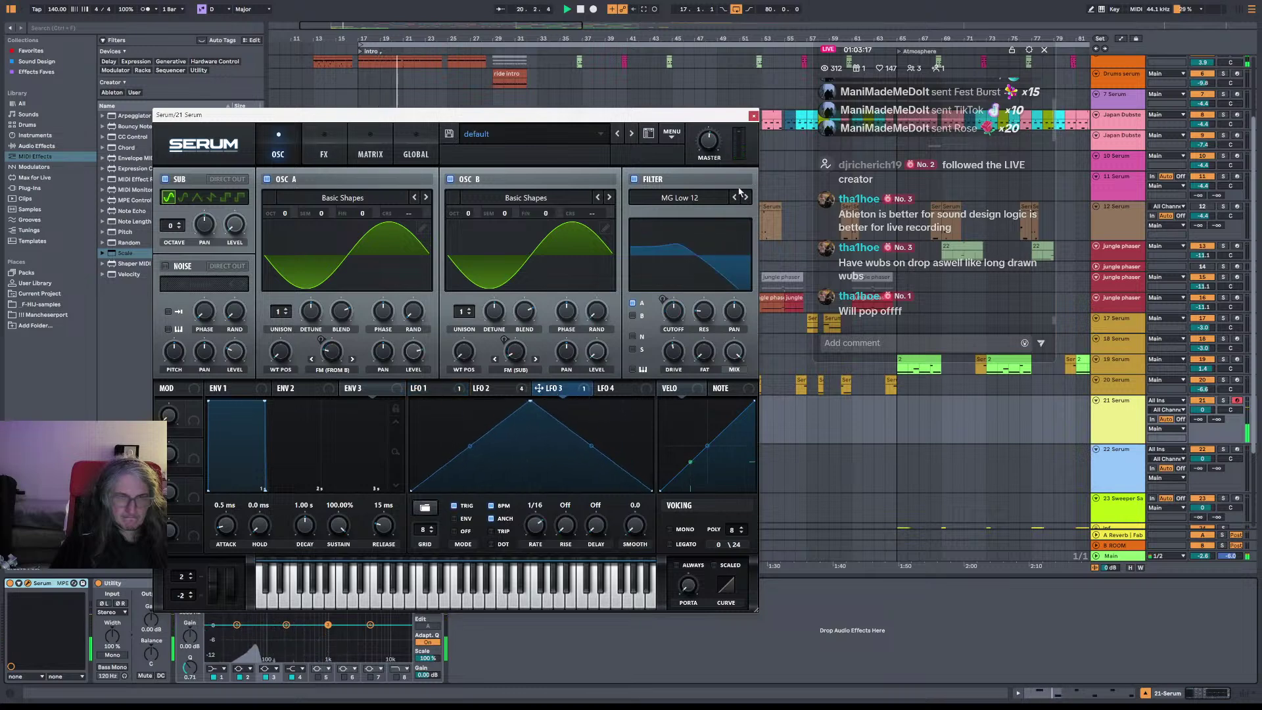
{"action": "left_click", "coordinate": [754, 115]}
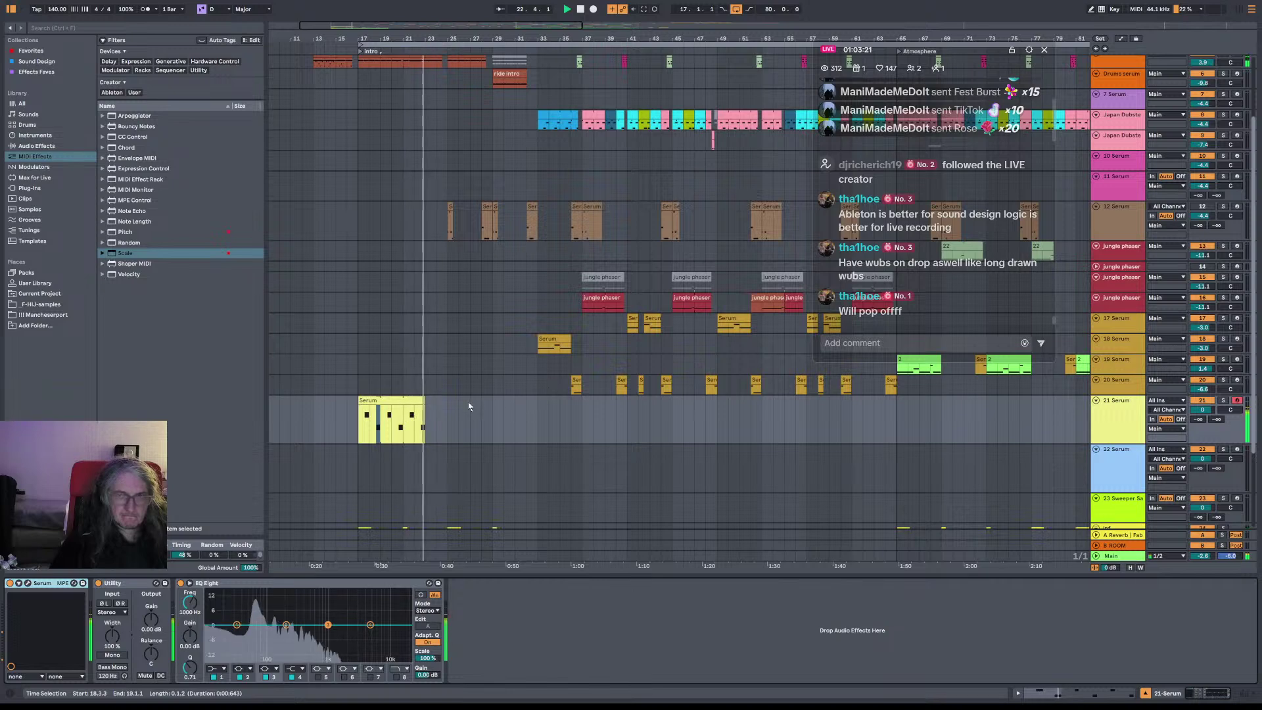
Step: Extend the looped 21 Serum bass clip to bar 27 and play the arrangement from about bar 31
{"action": "left_click_drag", "start_coordinate": [424, 401], "coordinate": [470, 402]}
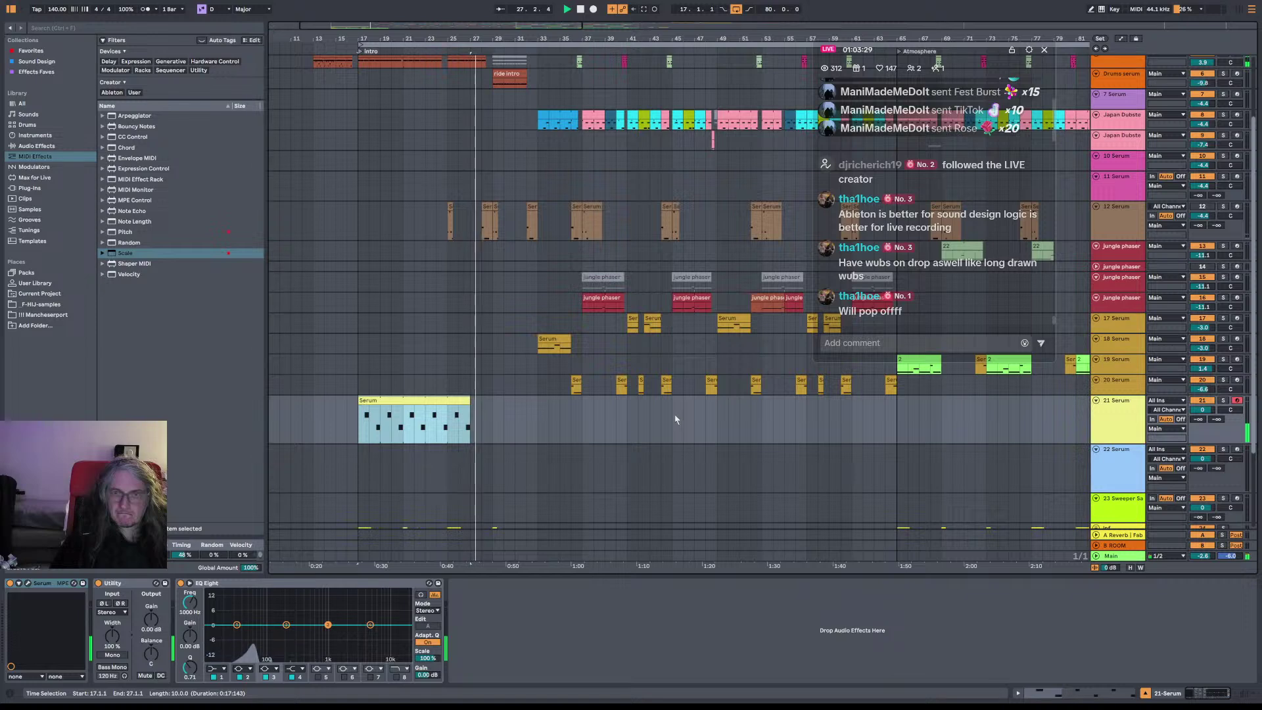
{"action": "mouse_move", "coordinate": [960, 312]}
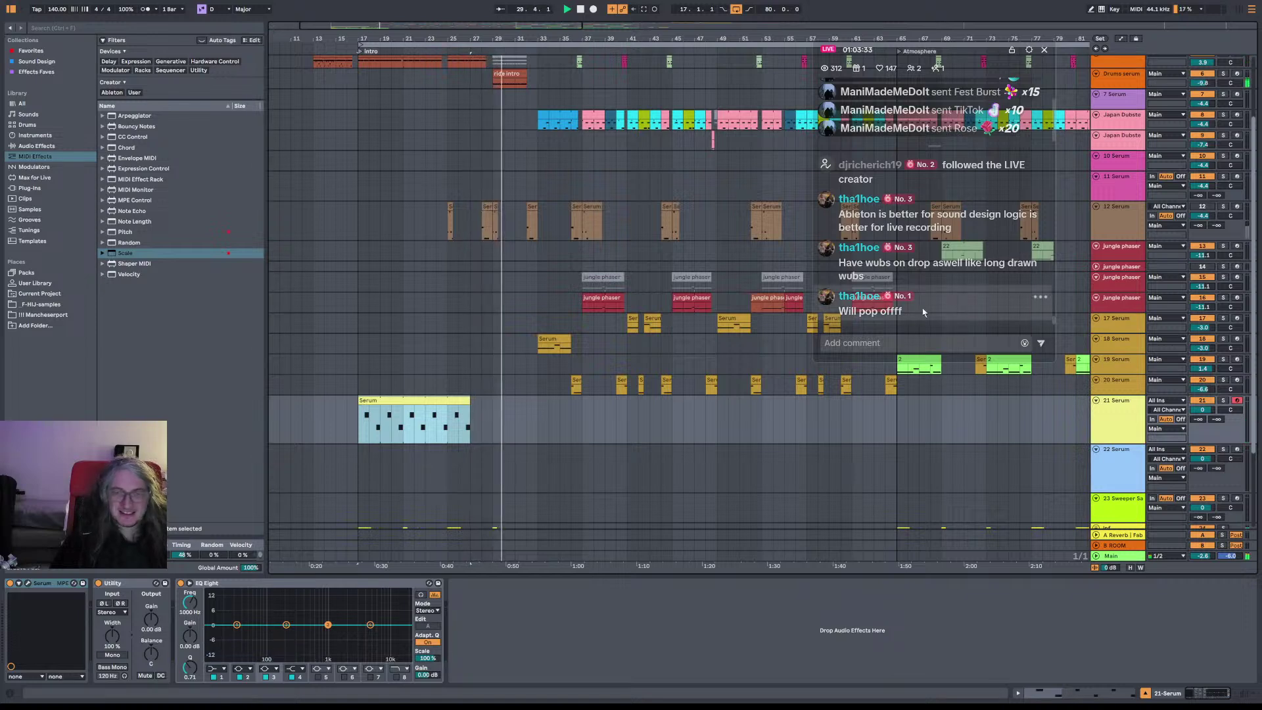
{"action": "key", "text": "space"}
{"action": "left_click", "coordinate": [515, 414]}
{"action": "key", "text": "space"}
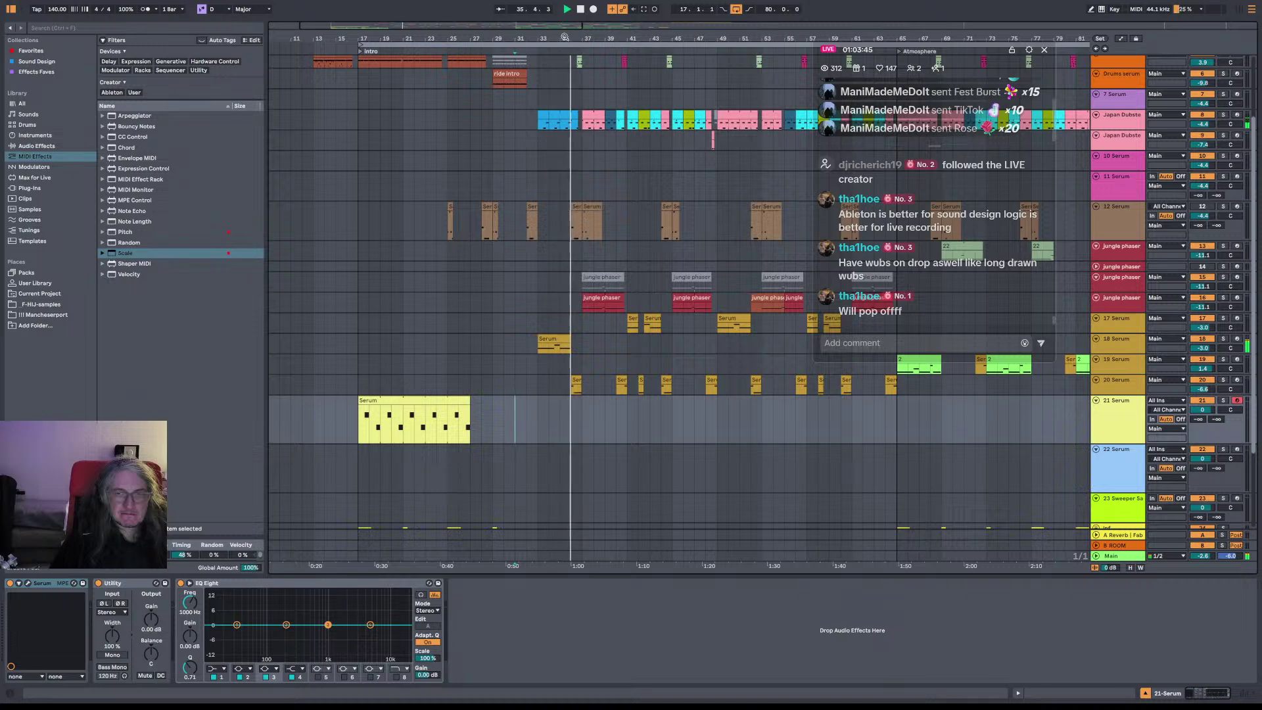
Step: Try a later peak on 18 Serum's LFO 1 curve during playback from bar 33, return it to the start, and close the editor
{"action": "left_click", "coordinate": [539, 345]}
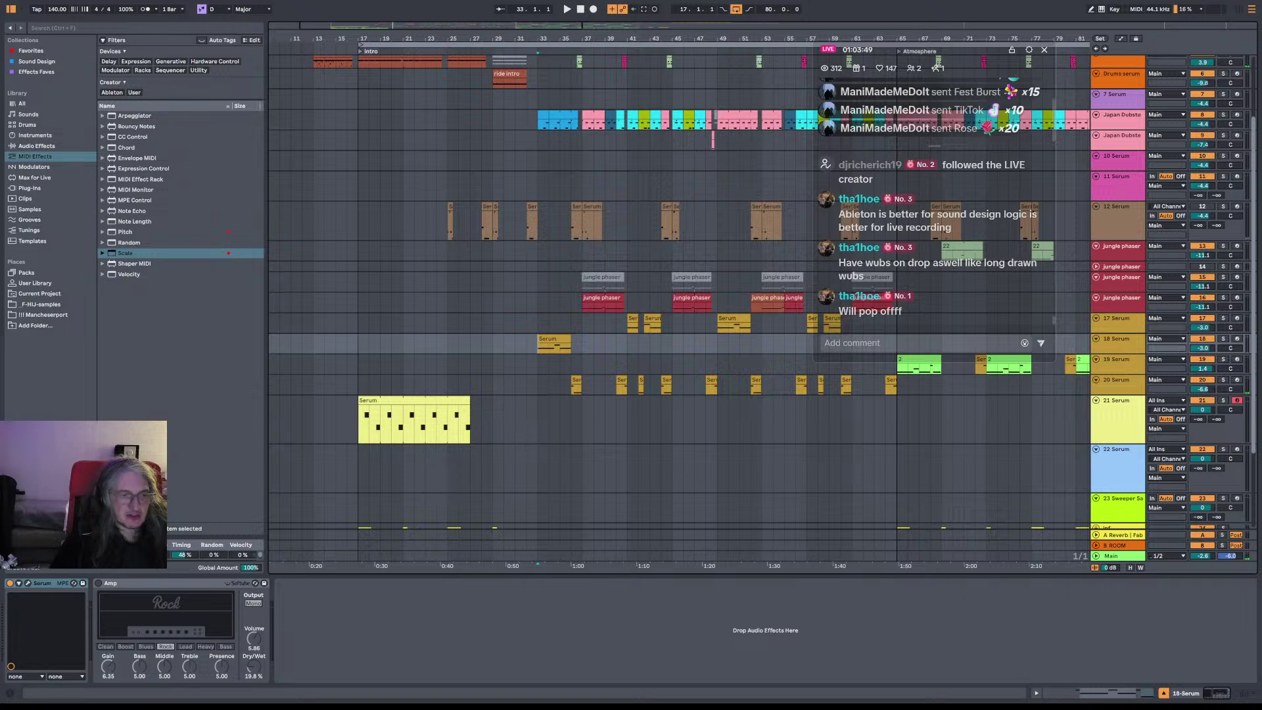
{"action": "left_click", "coordinate": [30, 583]}
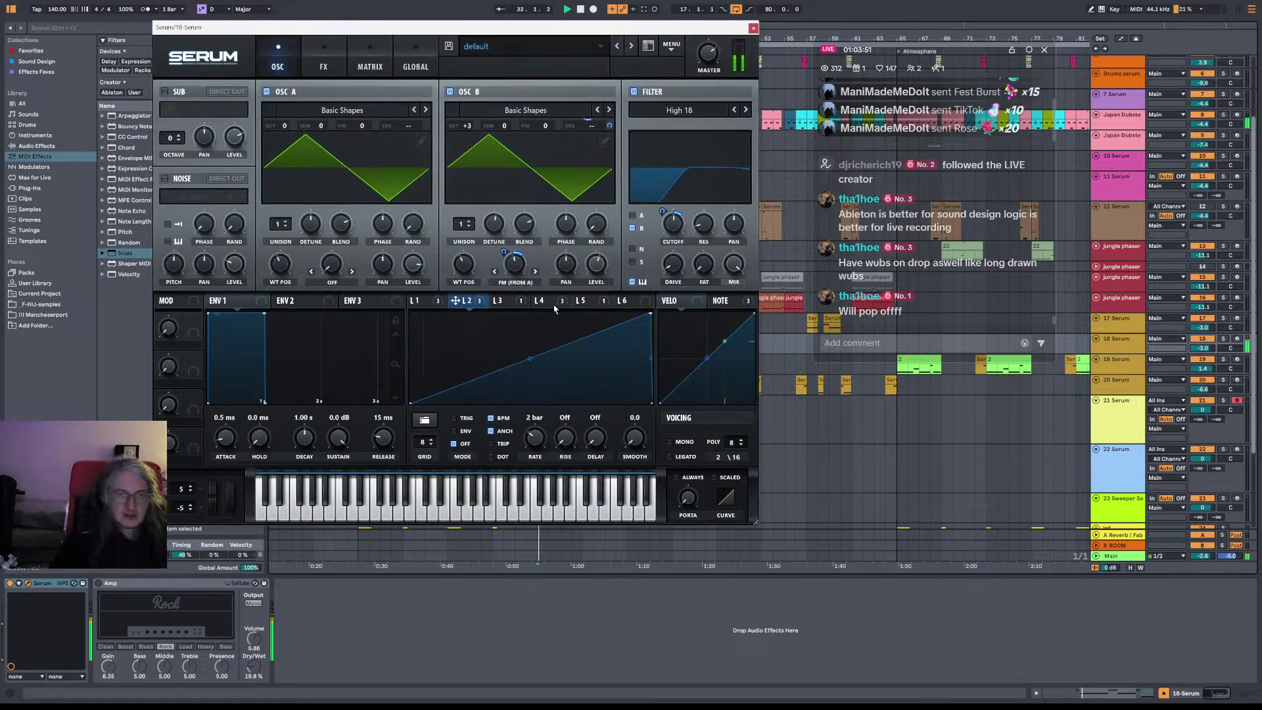
{"action": "left_click", "coordinate": [421, 301]}
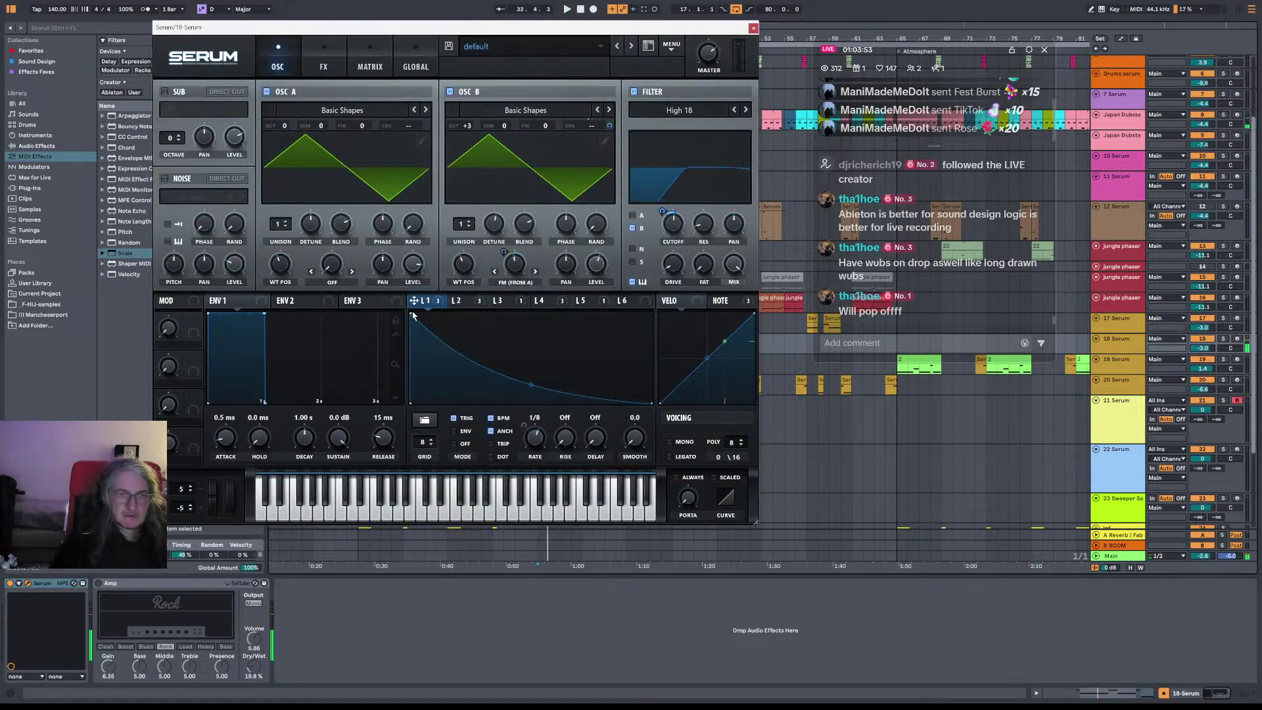
{"action": "left_click_drag", "start_coordinate": [412, 314], "coordinate": [478, 274]}
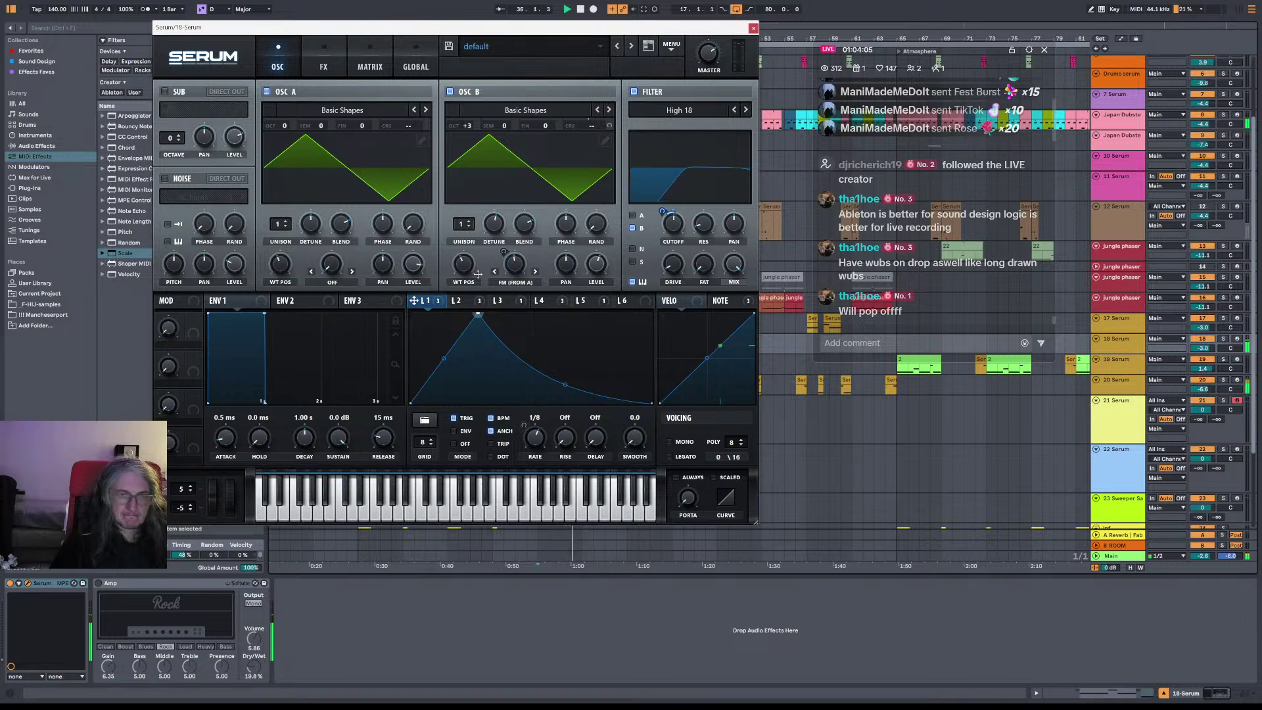
{"action": "left_click_drag", "start_coordinate": [477, 274], "coordinate": [411, 281]}
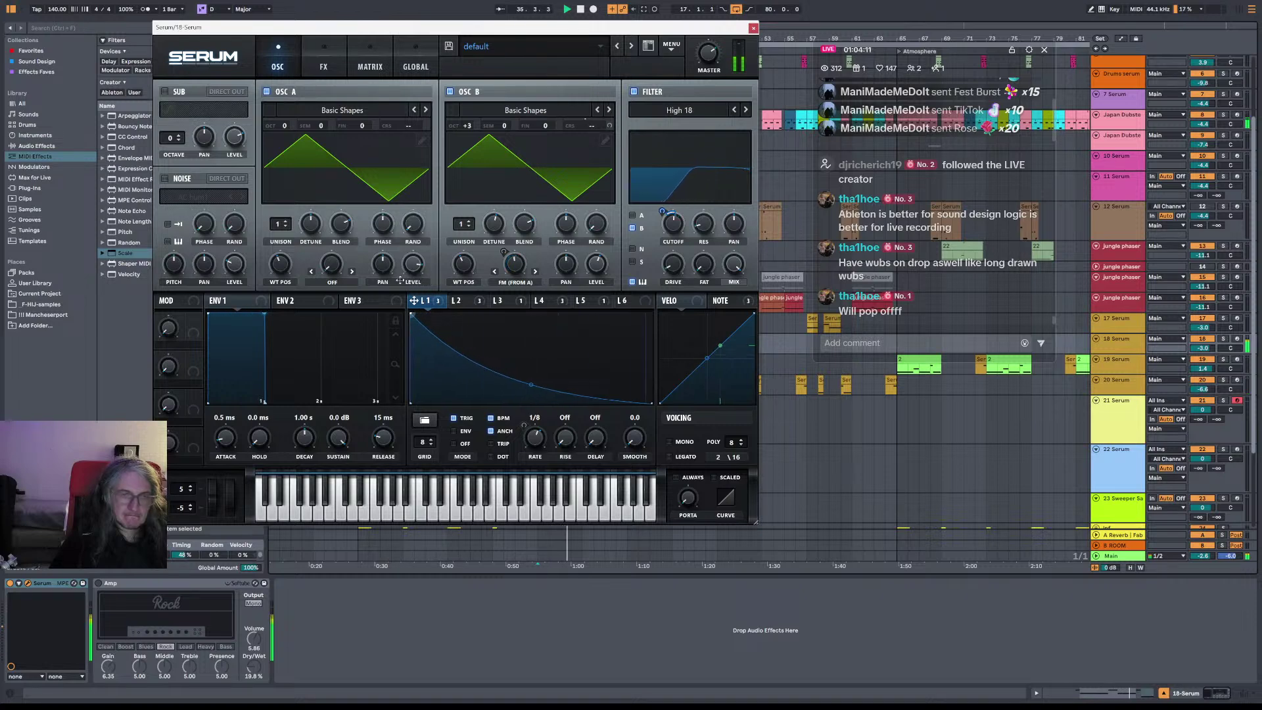
{"action": "left_click", "coordinate": [754, 28]}
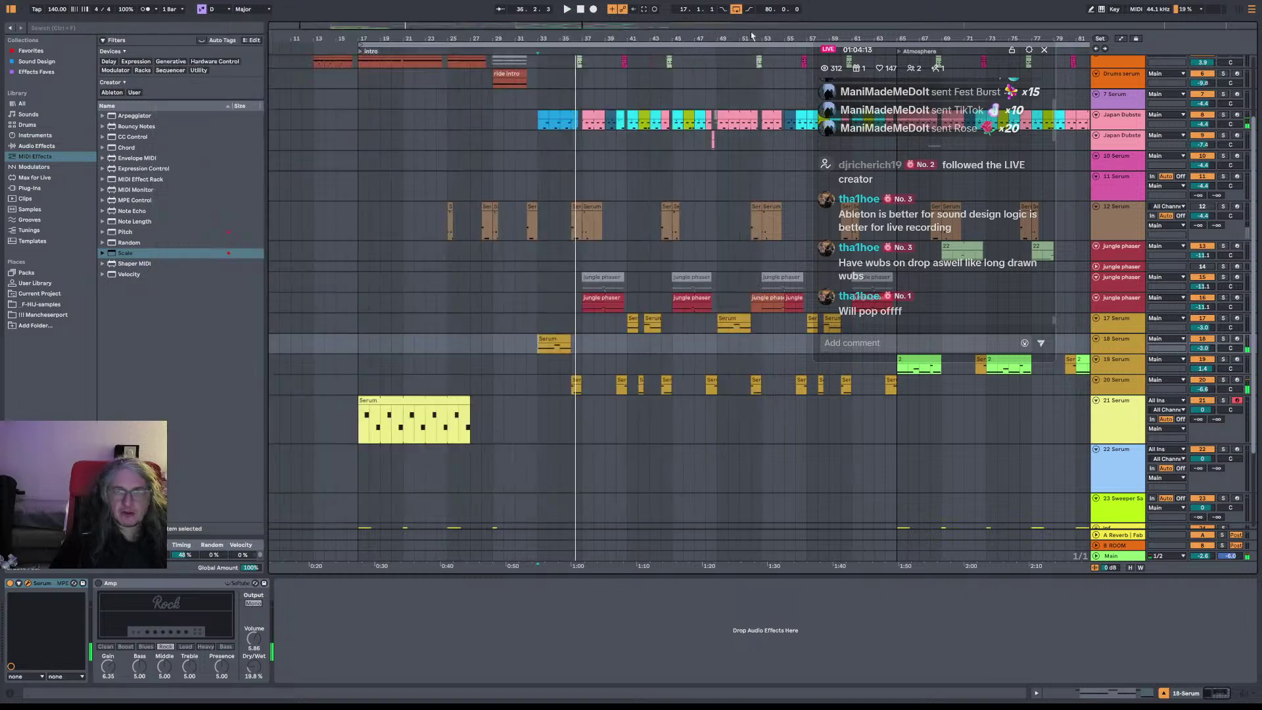
Step: Play the loop from bar 17, set the 21 Serum track volume to -4.0 dB, and save the Live Set as a new version
{"action": "left_click_drag", "start_coordinate": [495, 39], "coordinate": [415, 48]}
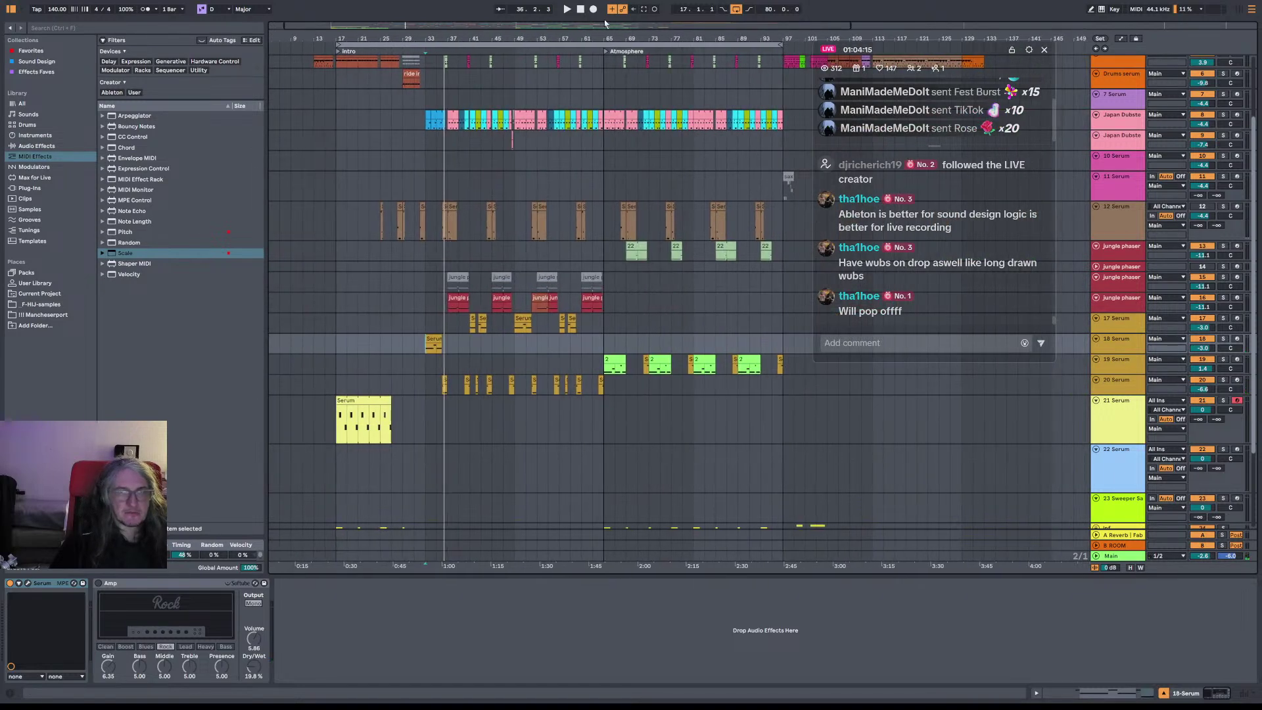
{"action": "left_click", "coordinate": [413, 44]}
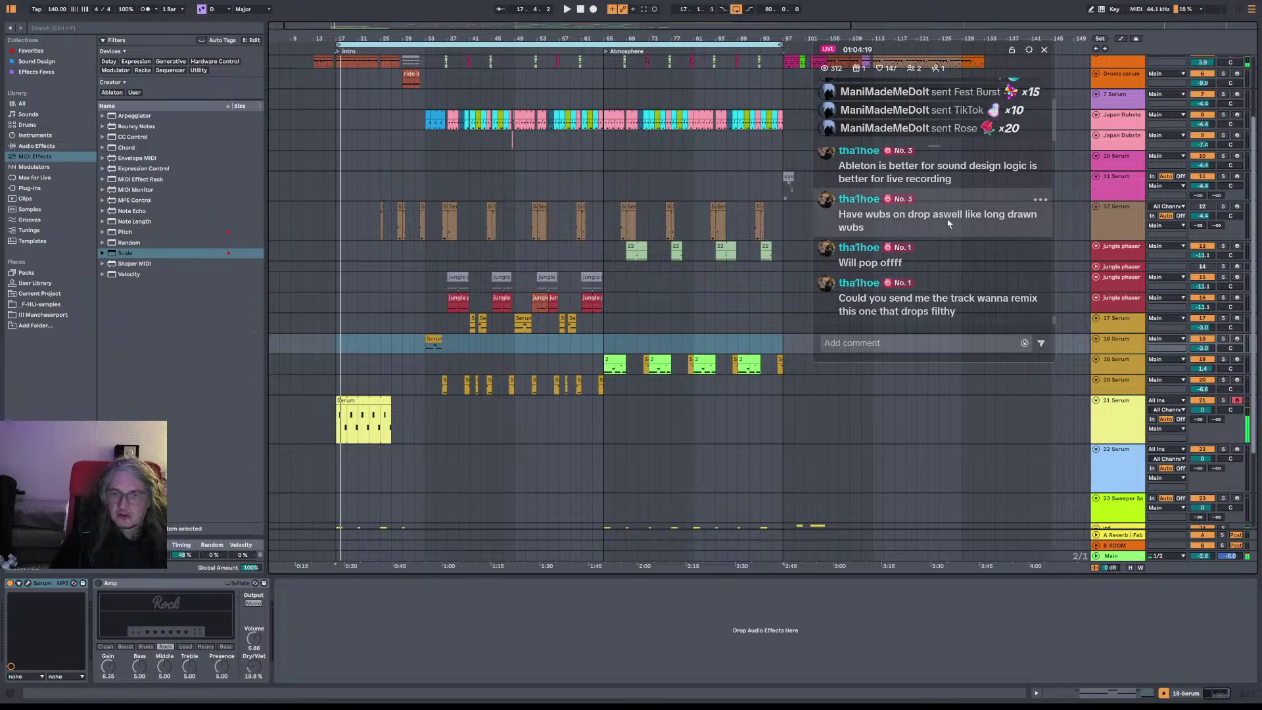
{"action": "left_click_drag", "start_coordinate": [1205, 412], "coordinate": [1205, 420]}
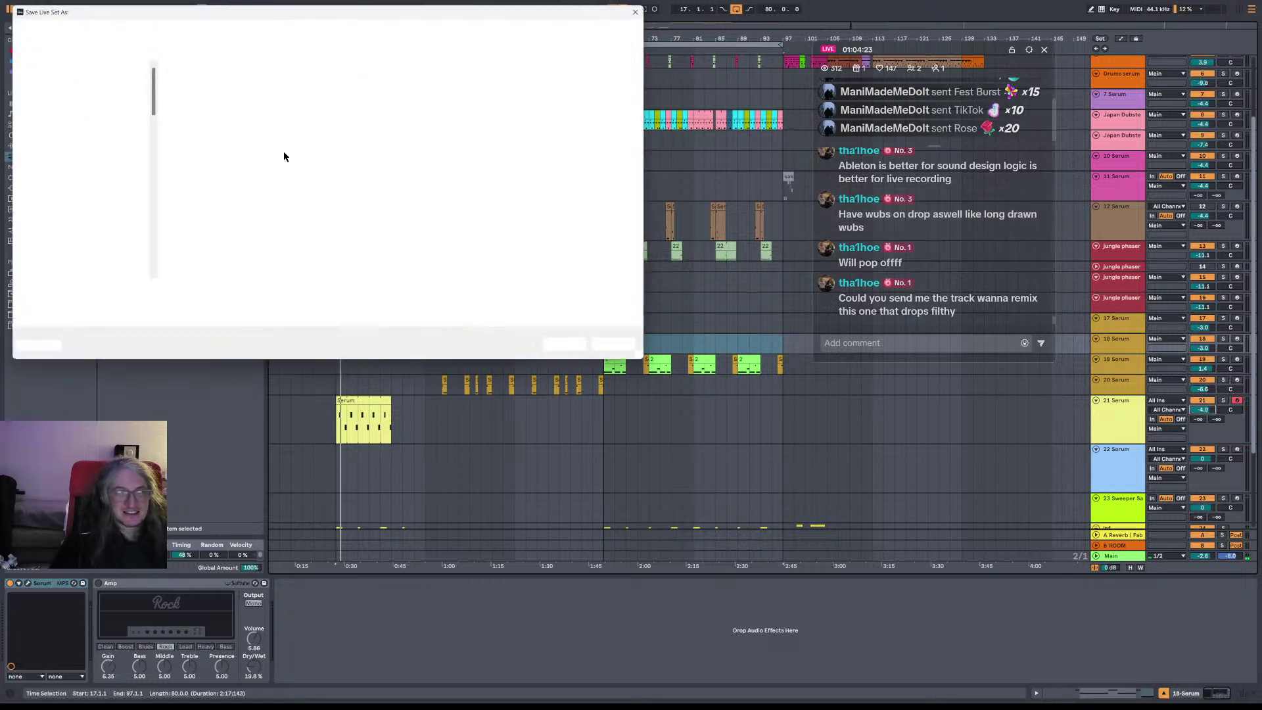
{"action": "key", "text": "Return"}
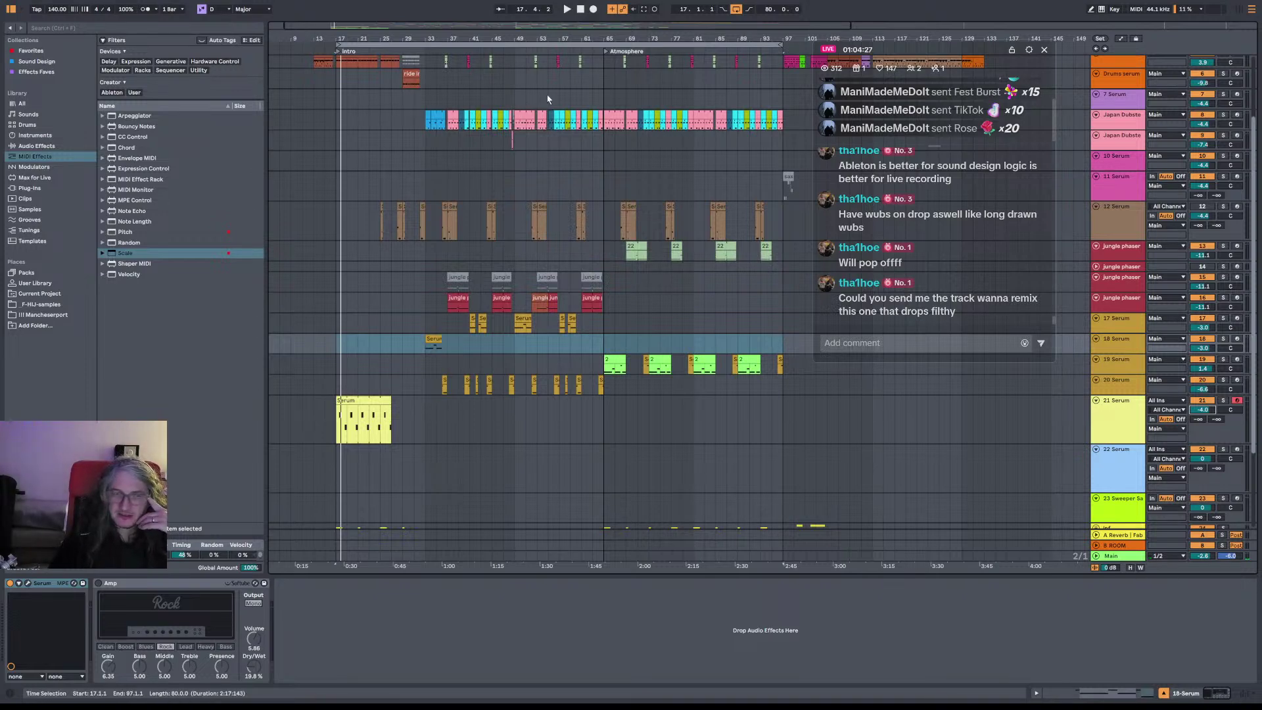
Step: Select the loop range and export the Main track from 17.1.1 for 80 bars with MP3 encoding on
{"action": "left_click", "coordinate": [523, 43]}
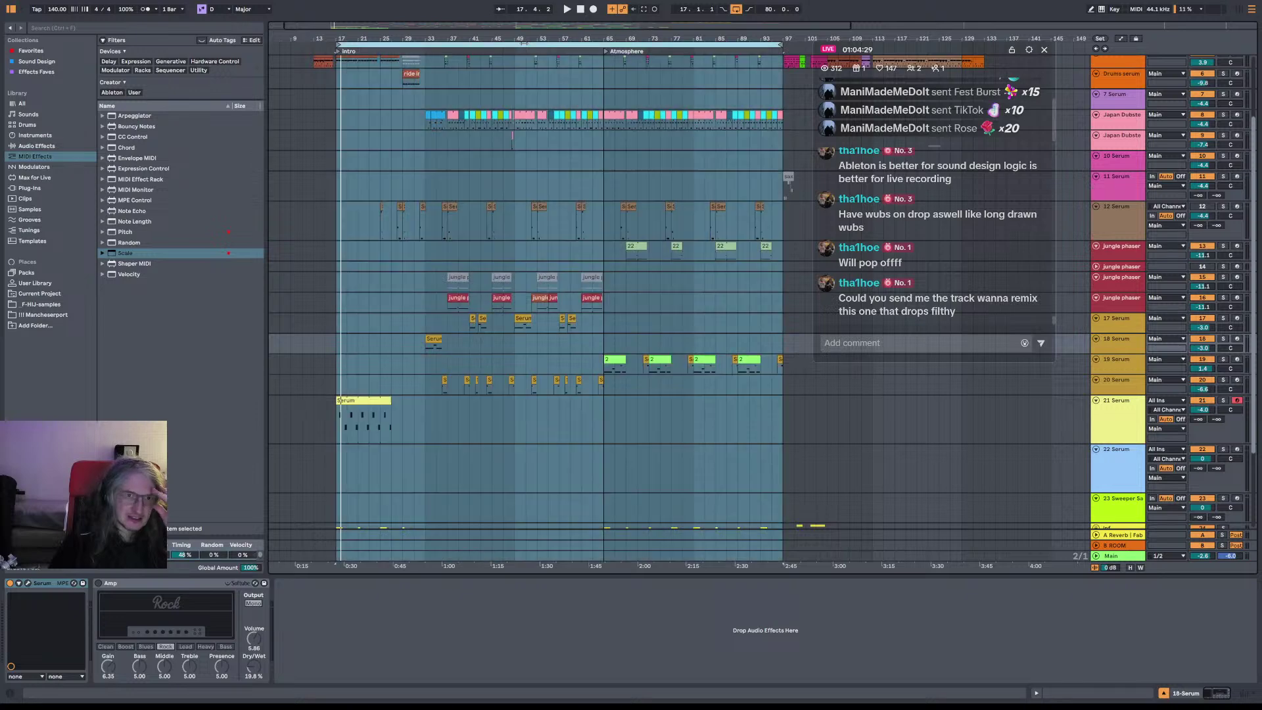
{"action": "key", "text": "ctrl+shift+r"}
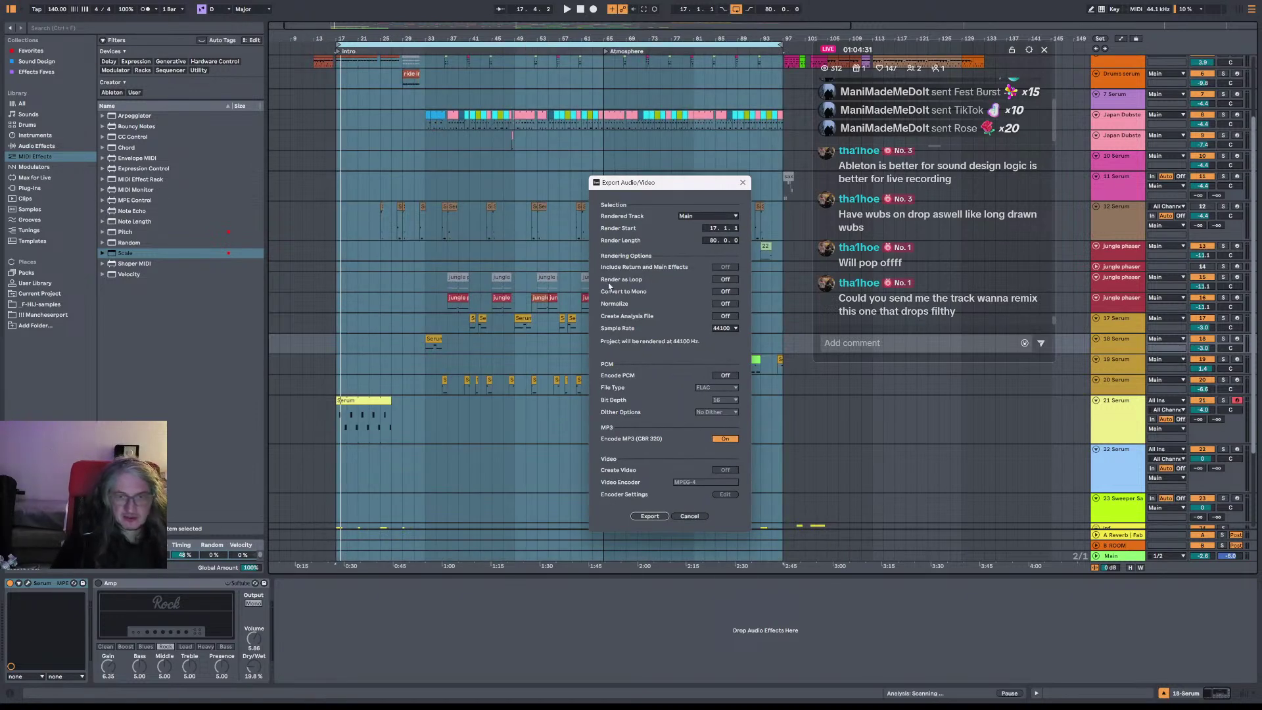
{"action": "left_click", "coordinate": [649, 516]}
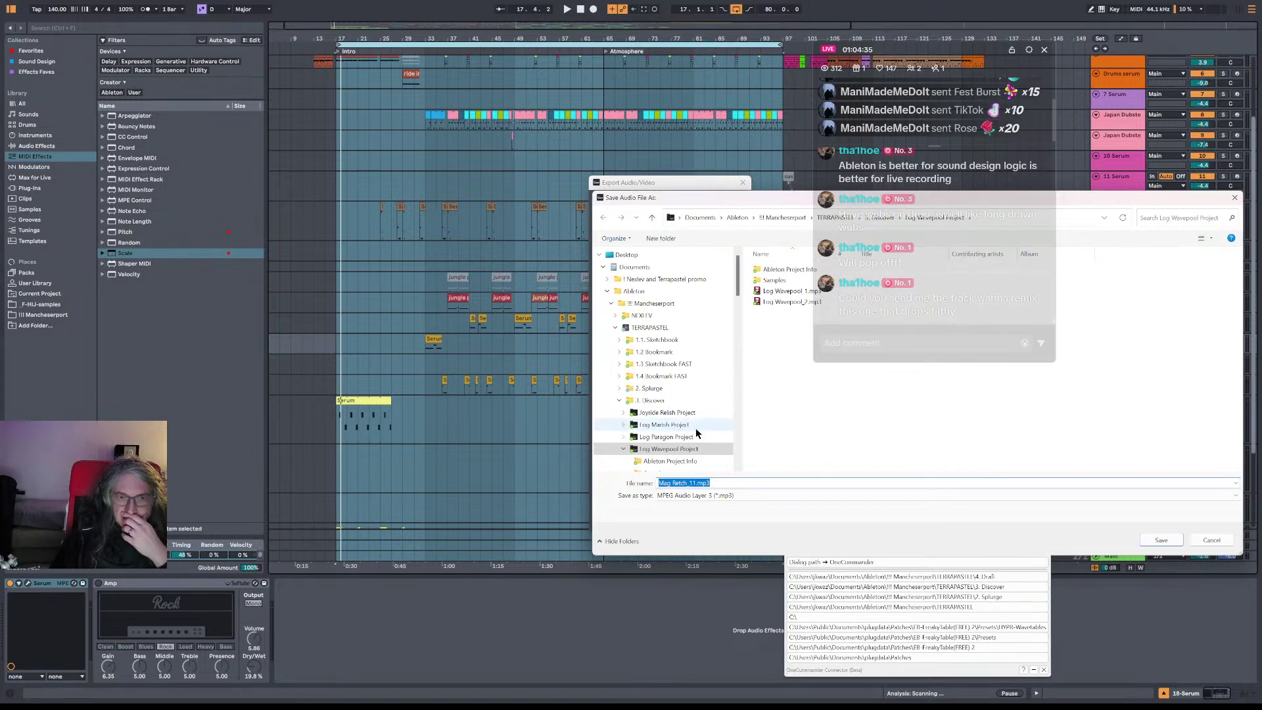
Step: Save the rendered audio as Mag Retch_11.mp3 in the Mag Retch Project folder under 2. Splurge
{"action": "scroll", "coordinate": [680, 401], "scroll_direction": "down", "scroll_amount": 3}
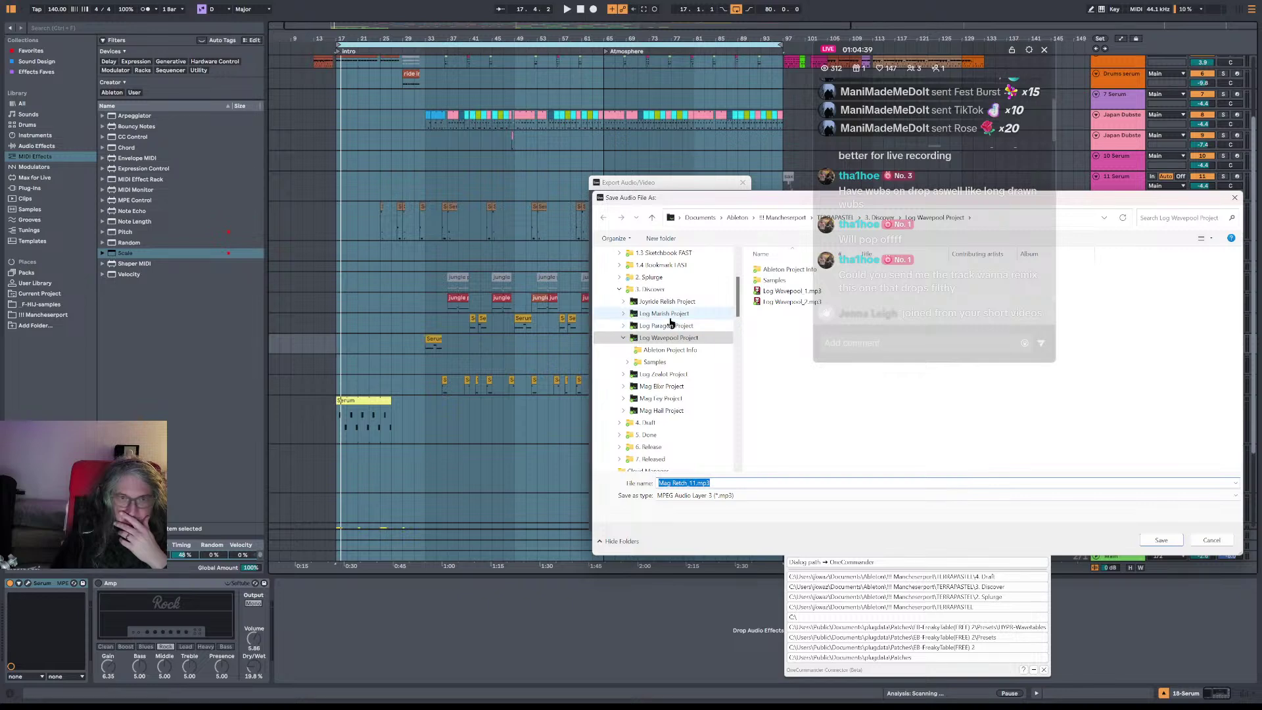
{"action": "left_click", "coordinate": [620, 423]}
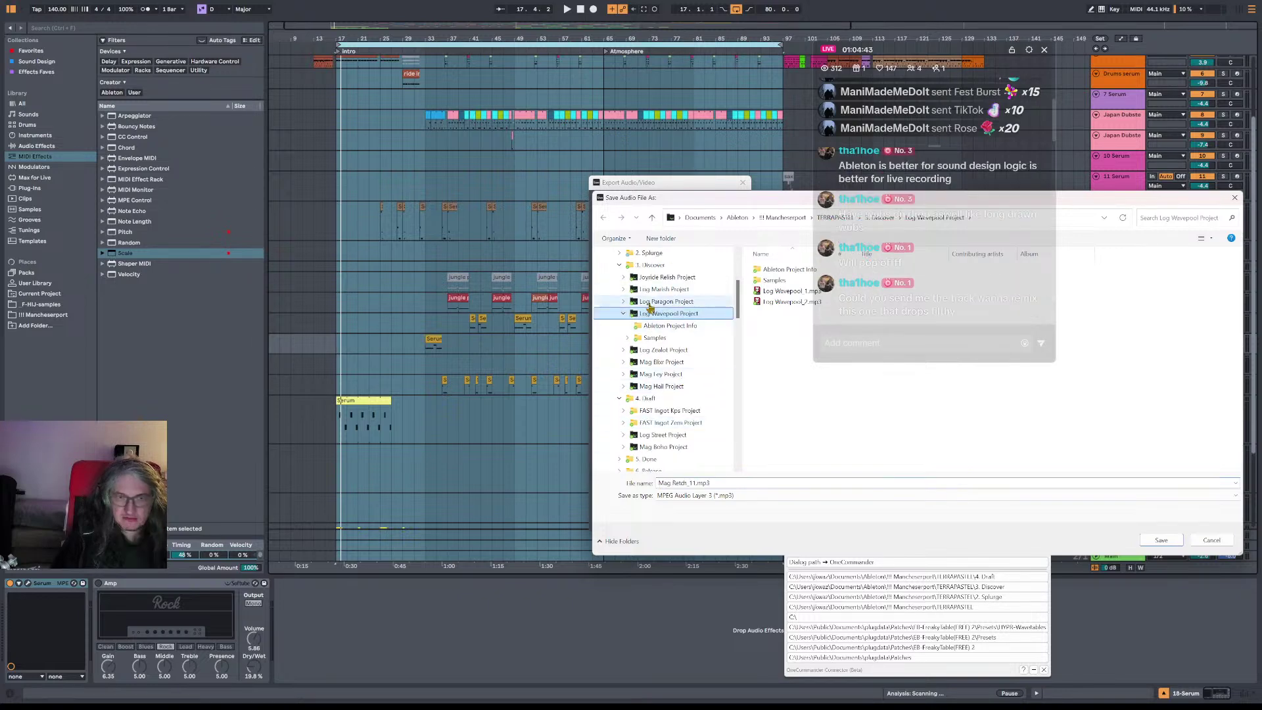
{"action": "left_click", "coordinate": [619, 252]}
{"action": "left_click", "coordinate": [663, 326]}
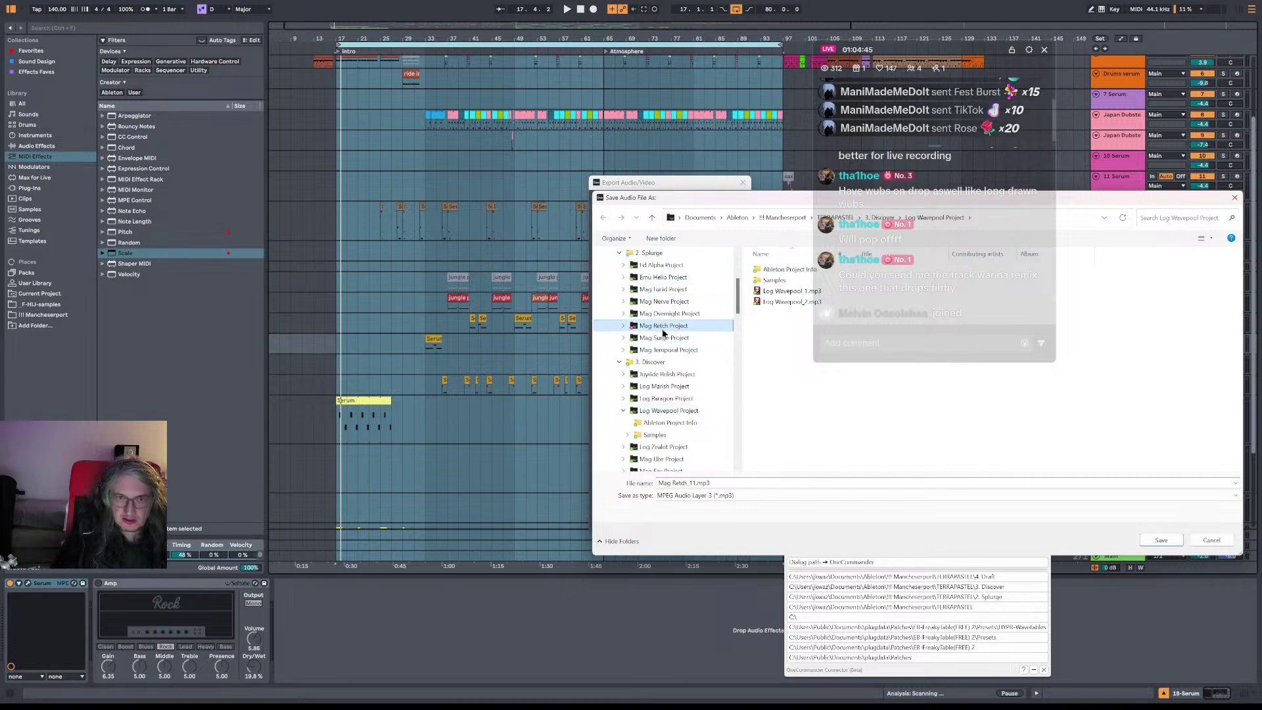
{"action": "left_click", "coordinate": [1160, 540]}
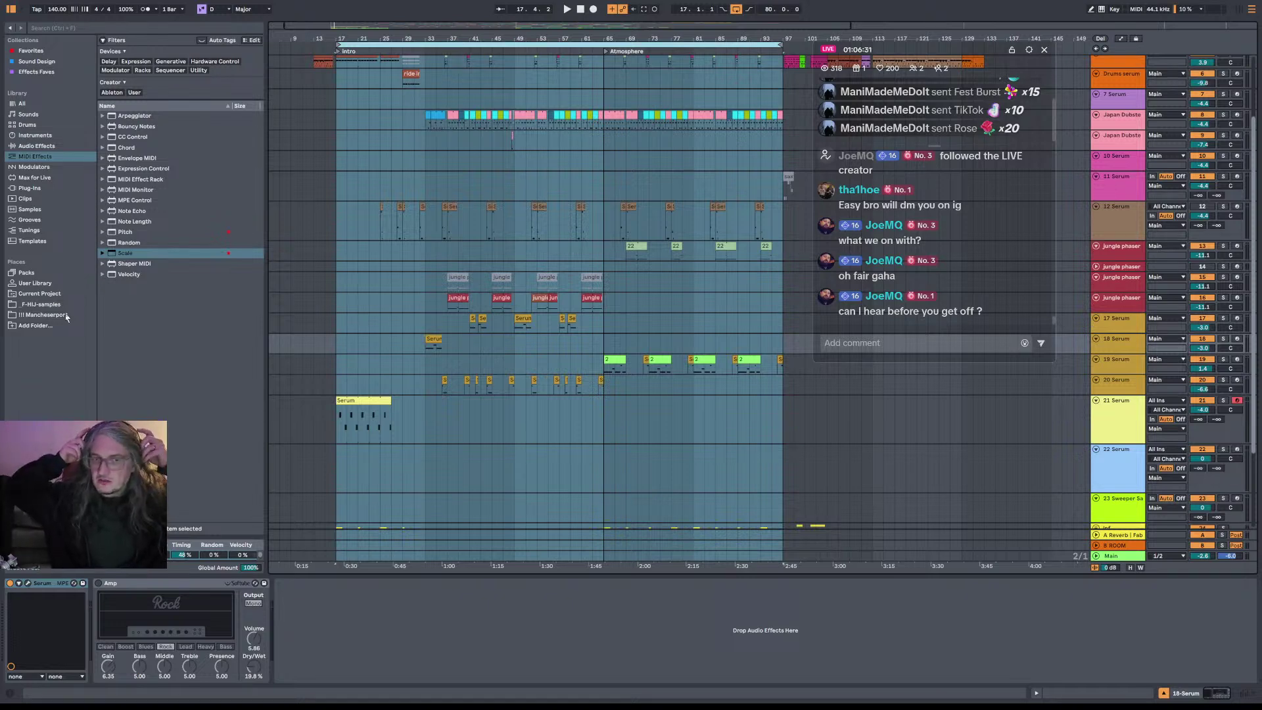
Step: Play the arrangement from about bar 31 and select the 30 bars starting at bar 23 on track 12 Serum
{"action": "left_click", "coordinate": [423, 142]}
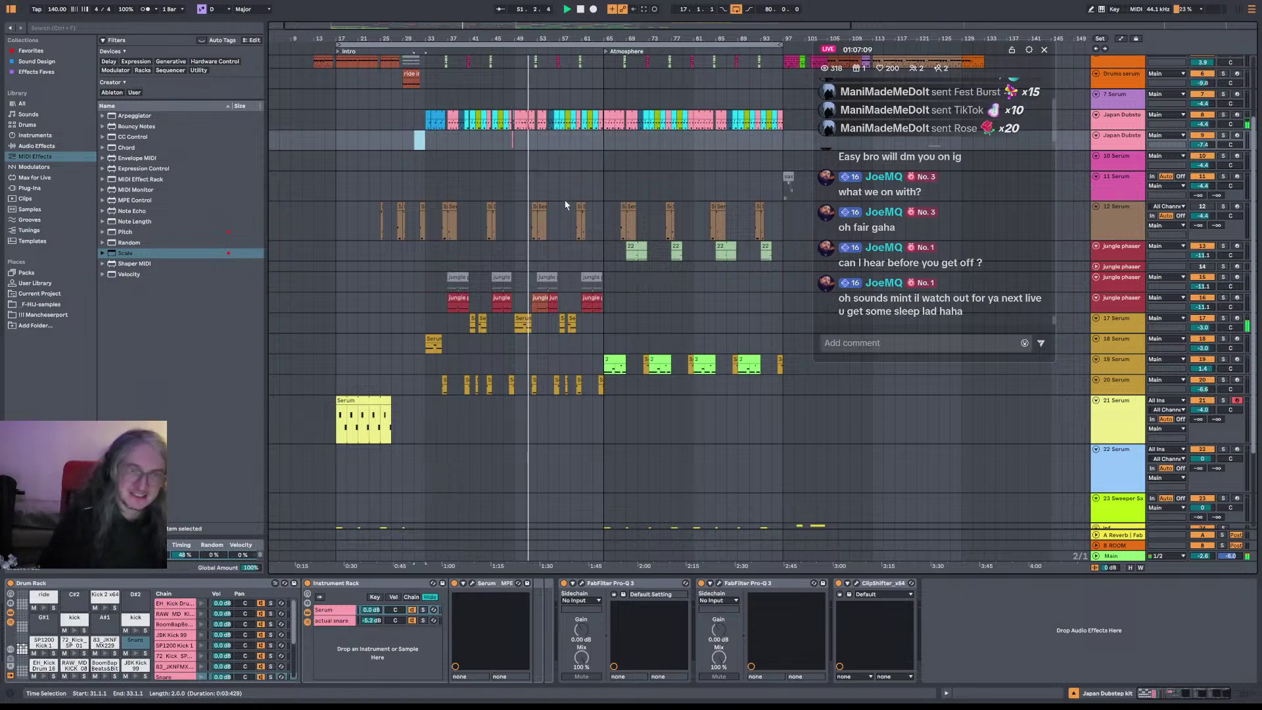
{"action": "left_click", "coordinate": [1203, 206]}
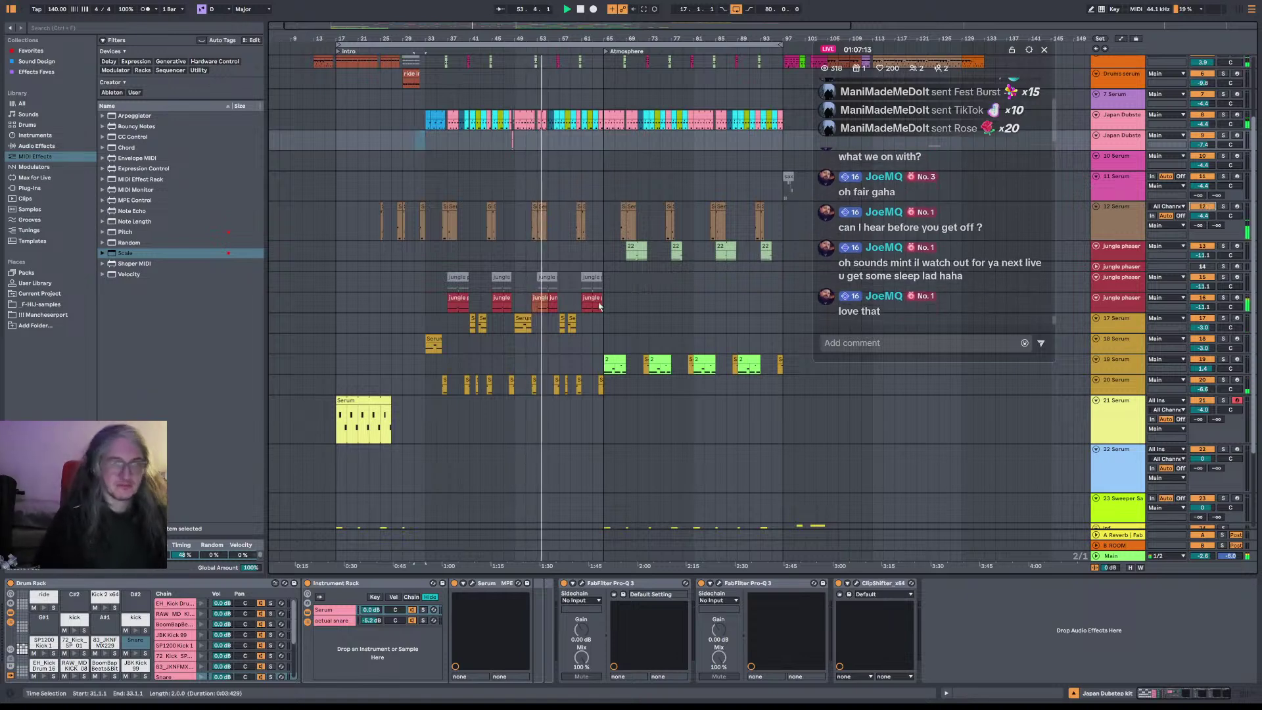
{"action": "left_click_drag", "start_coordinate": [541, 230], "coordinate": [376, 236]}
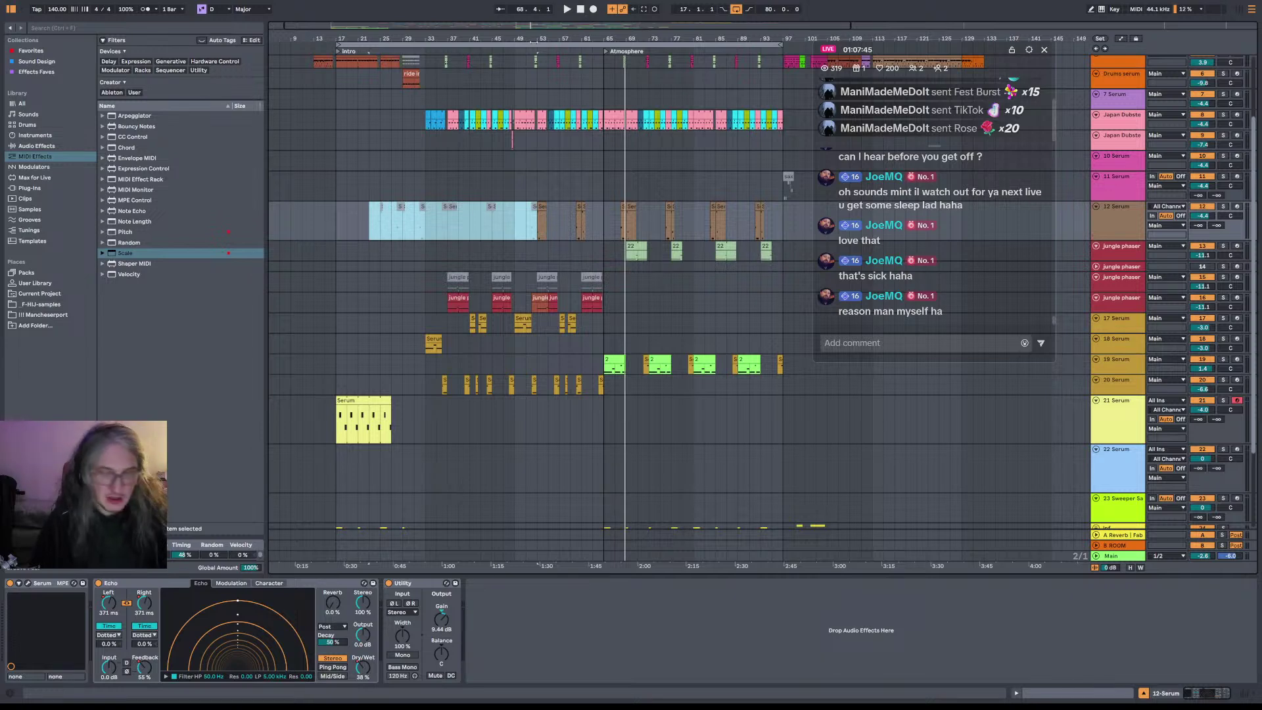
Step: Save the Live Set as a new version and export the Main track from 23.1.1 for 30 bars as Mag Retch_12.mp3
{"action": "key", "text": "ctrl+shift+s"}
{"action": "key", "text": "Return"}
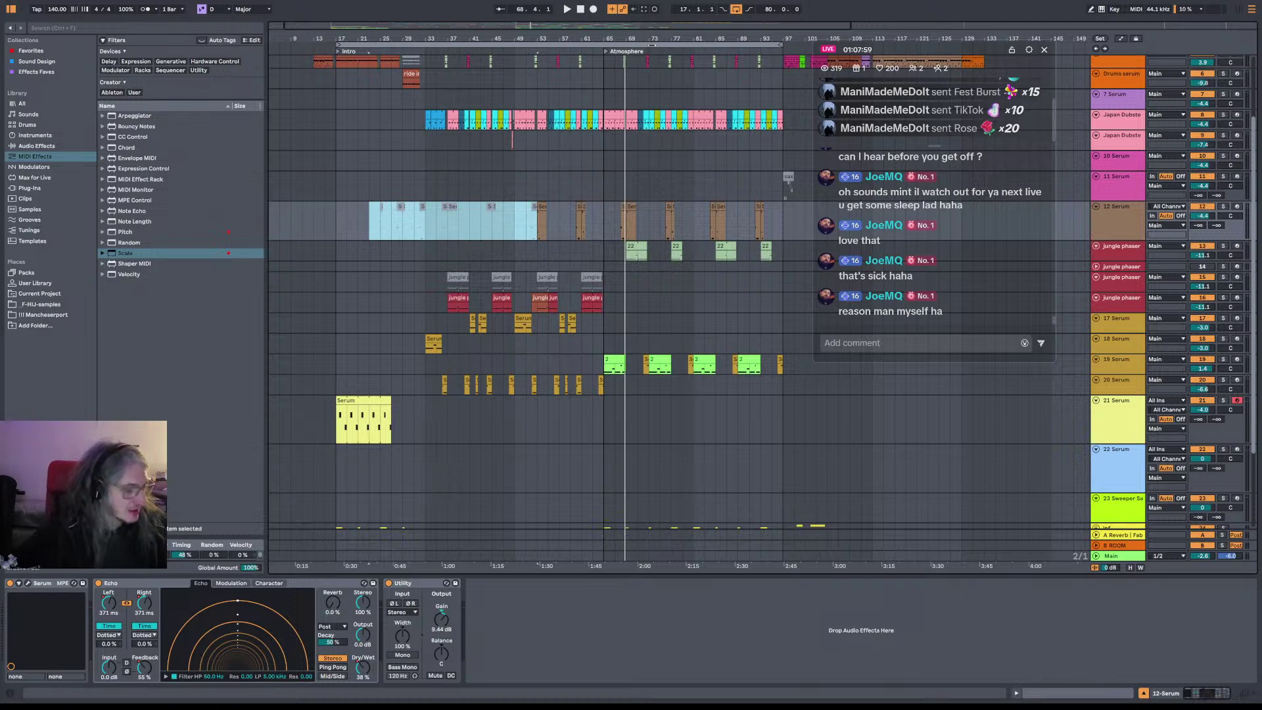
{"action": "key", "text": "ctrl+shift+r"}
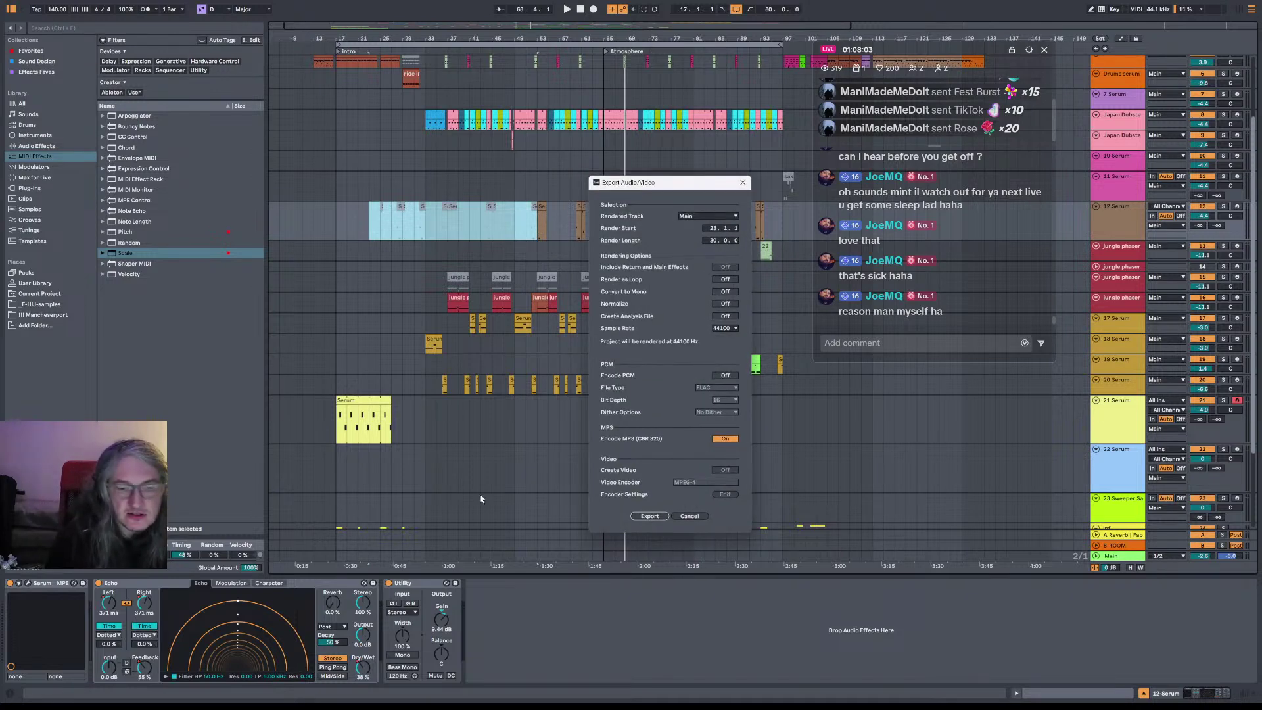
{"action": "left_click", "coordinate": [648, 516]}
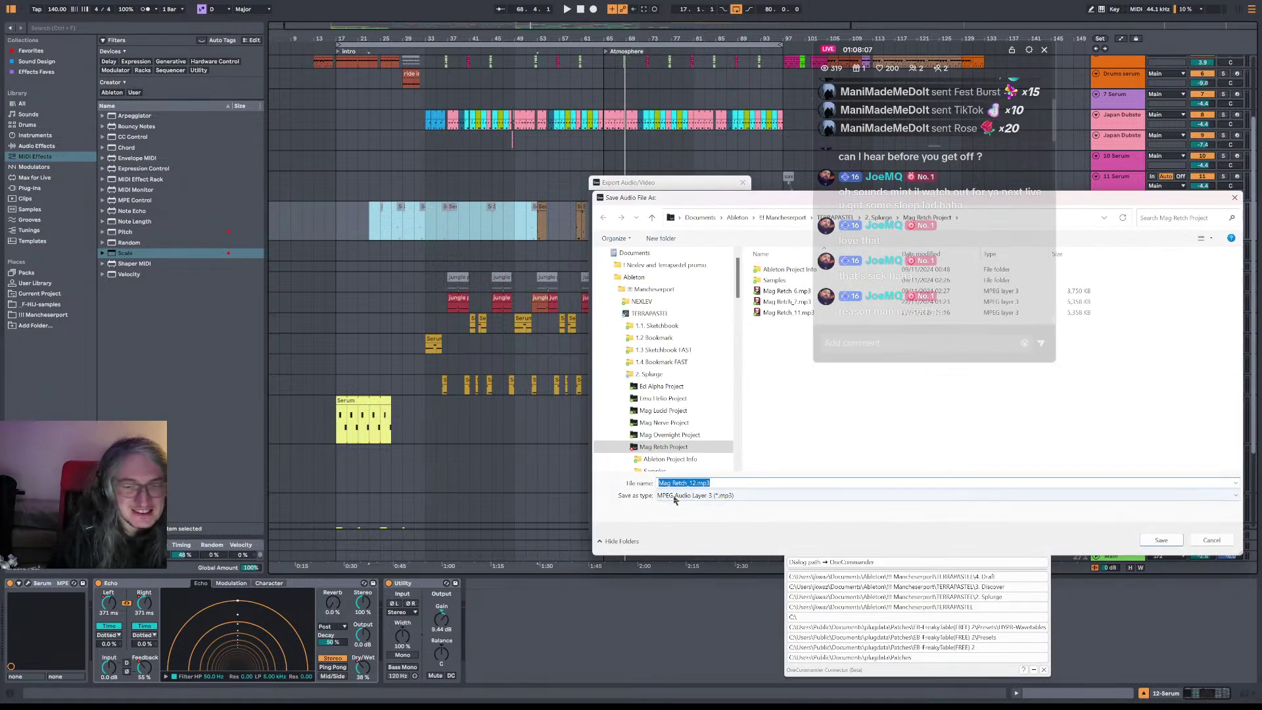
{"action": "left_click", "coordinate": [1166, 544]}
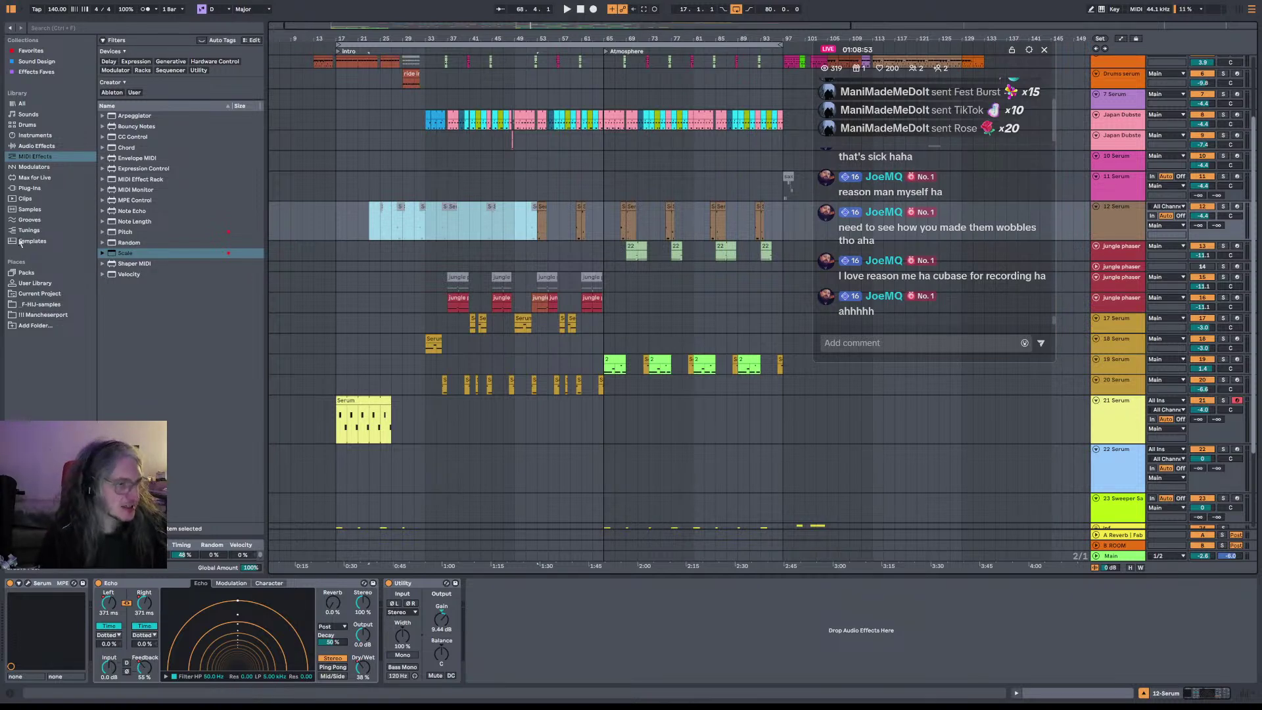
Step: Switch to the Trello board, close the Log Street card, and move the Mag Retch card from Discover to the head of the Draft list
{"action": "key", "text": "alt+Tab"}
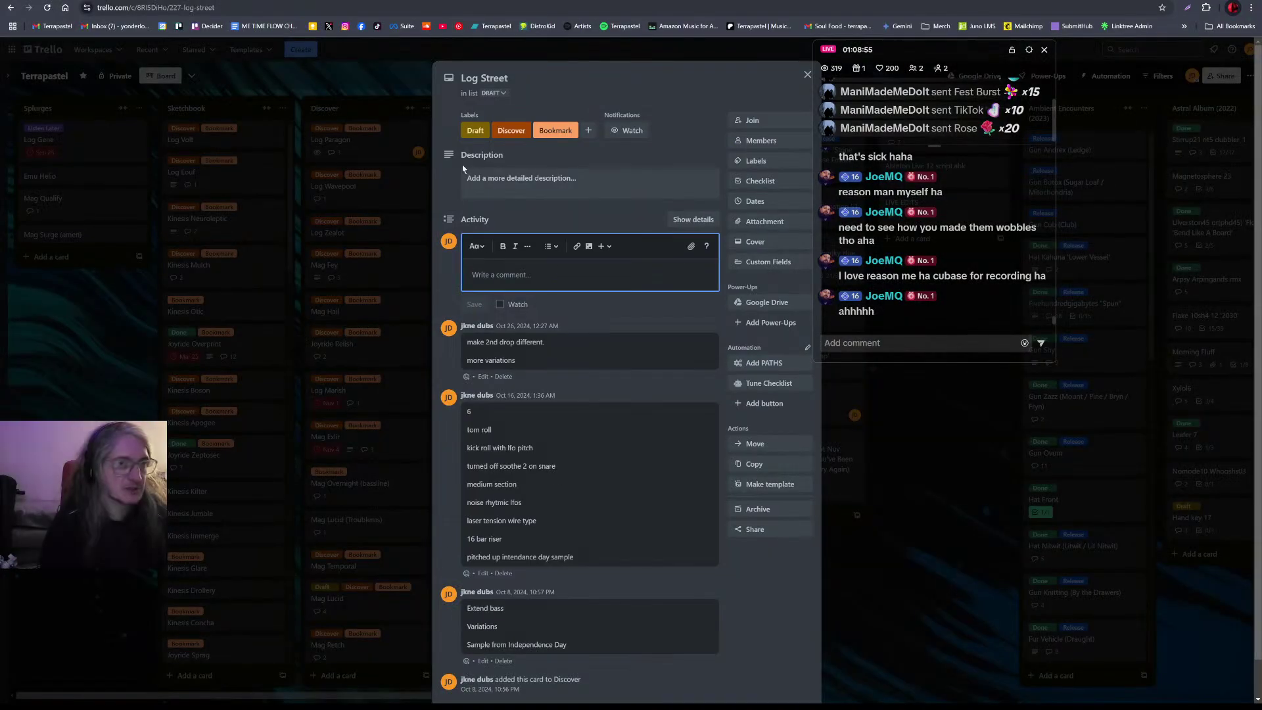
{"action": "left_click", "coordinate": [97, 290]}
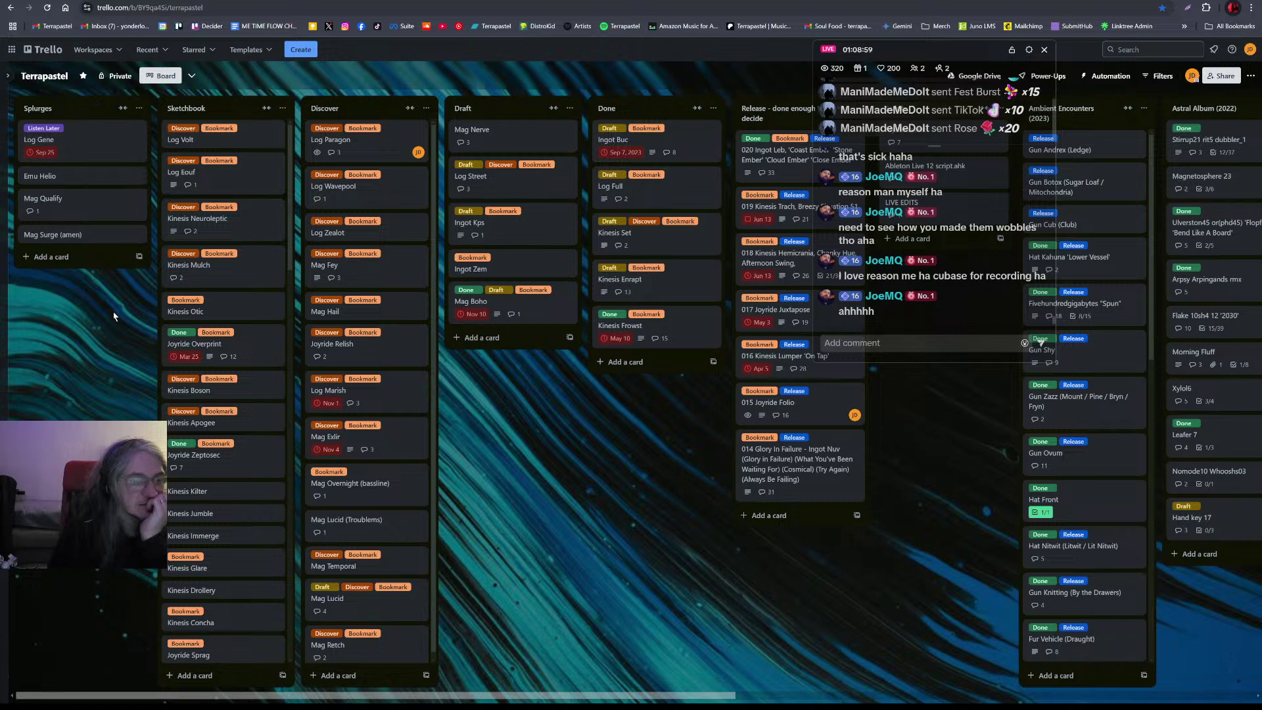
{"action": "scroll", "coordinate": [368, 562], "scroll_direction": "down", "scroll_amount": 1}
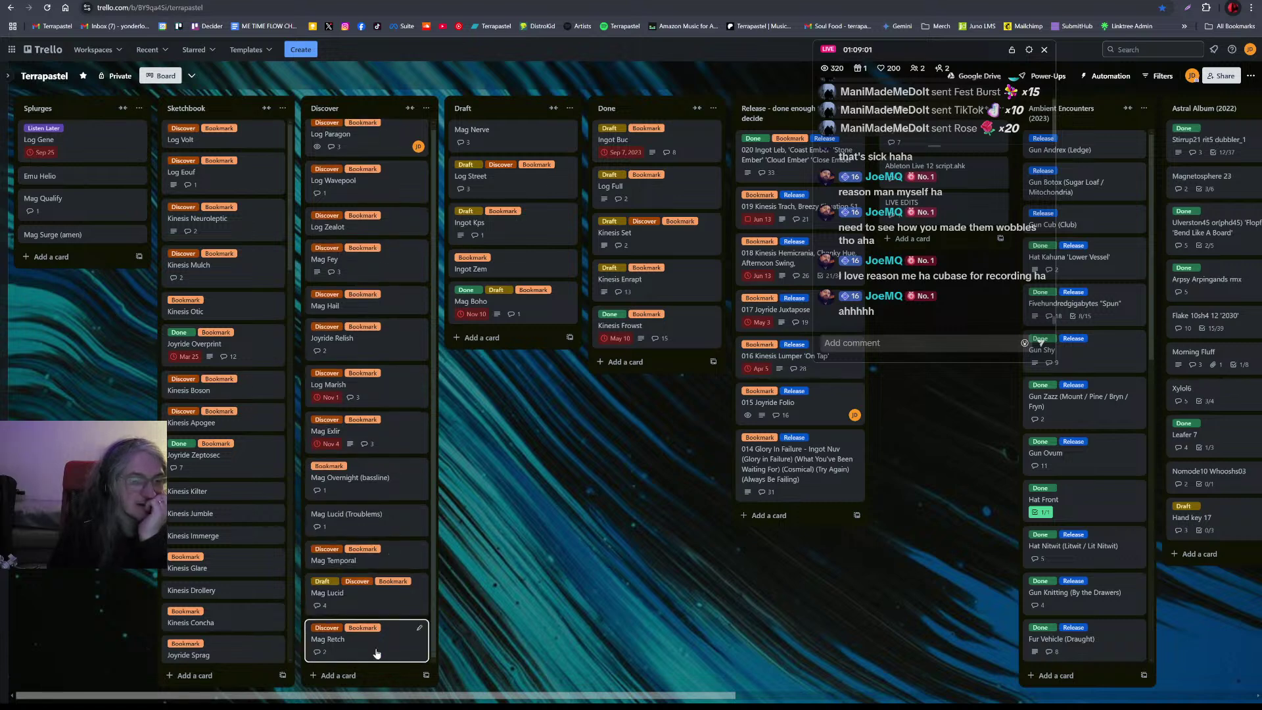
{"action": "left_click_drag", "start_coordinate": [377, 650], "coordinate": [525, 138]}
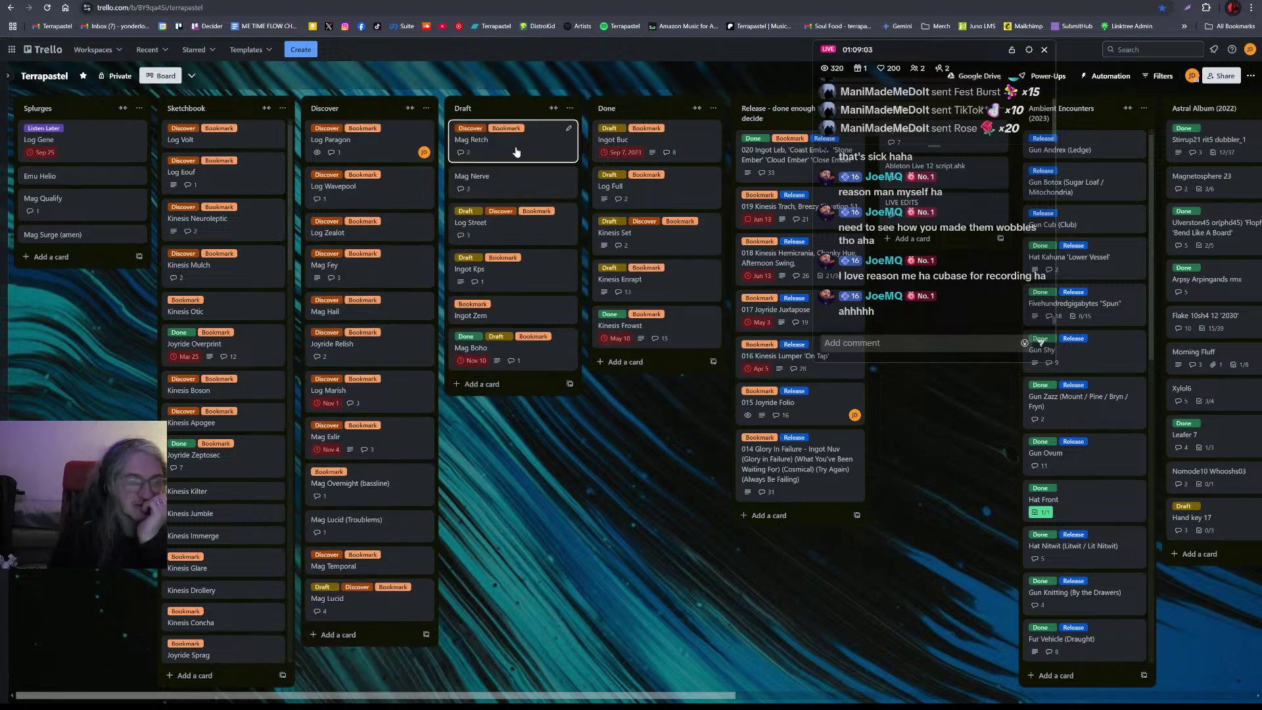
Step: Open the Mag Retch card and start a comment with the lines "12" and "more wobbly bass variation"
{"action": "left_click", "coordinate": [516, 151]}
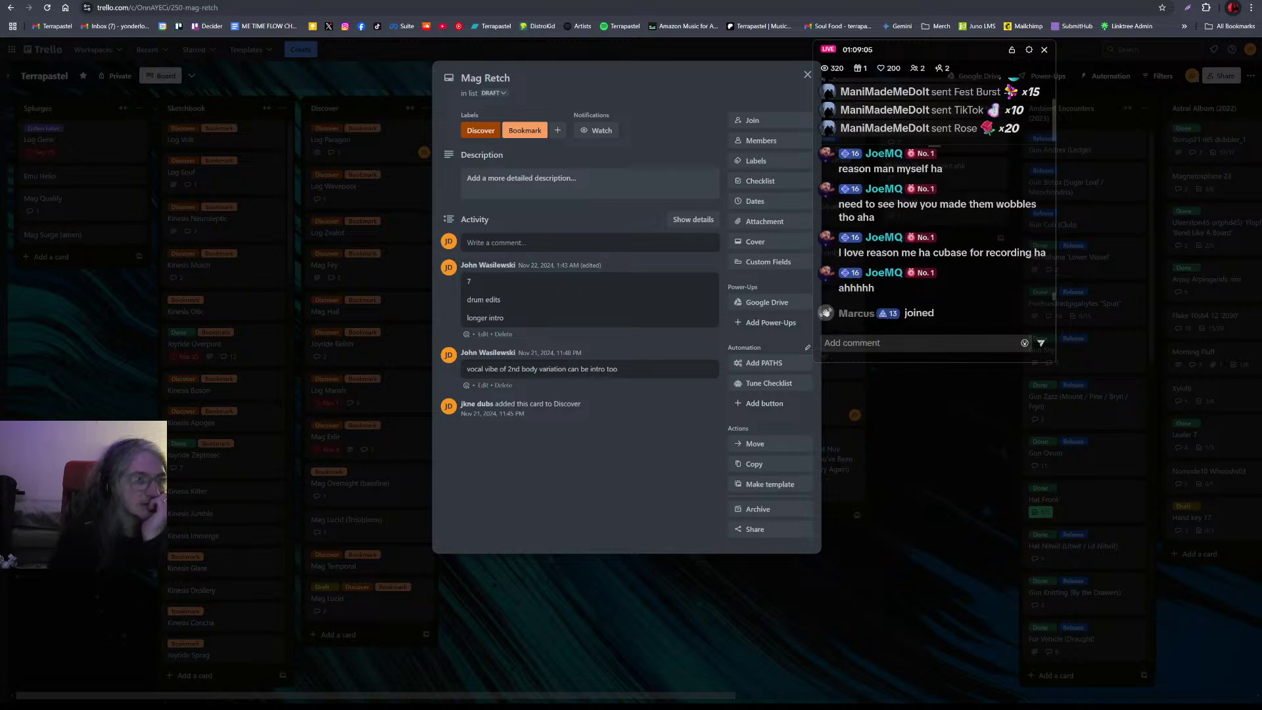
{"action": "left_click", "coordinate": [535, 242]}
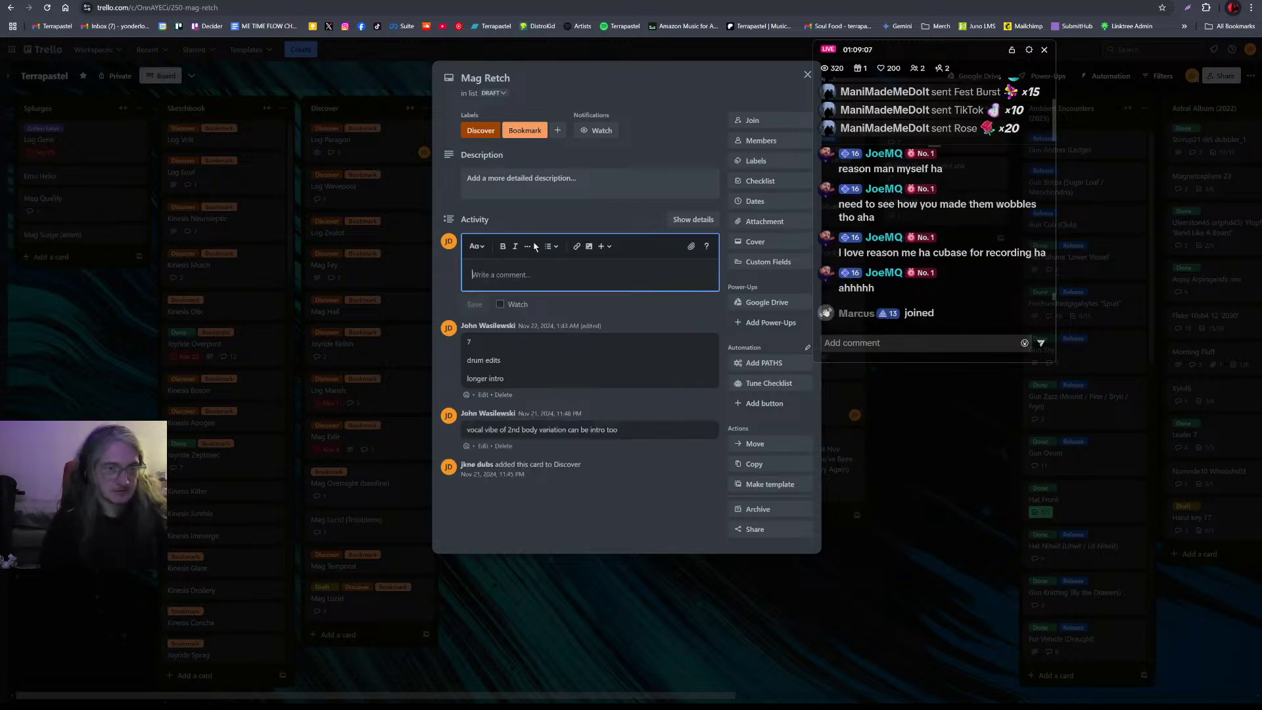
{"action": "type", "text": "9"}
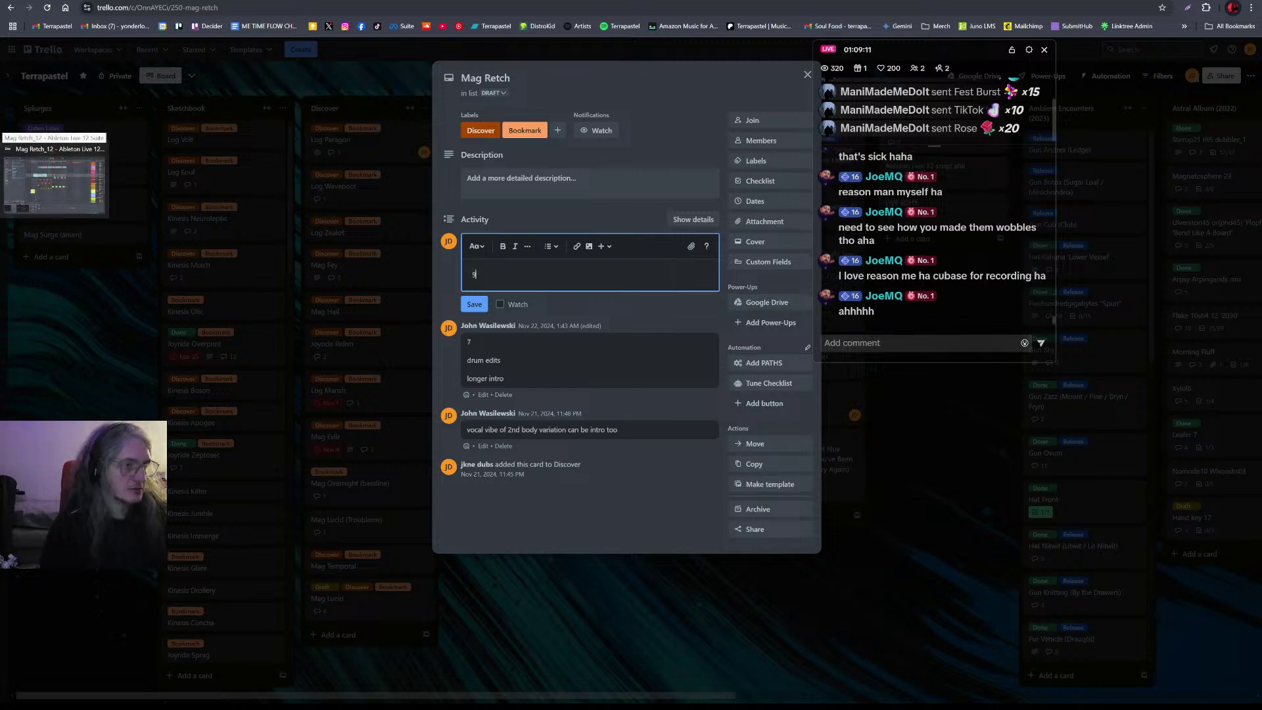
{"action": "key", "text": "BackSpace"}
{"action": "type", "text": "12"}
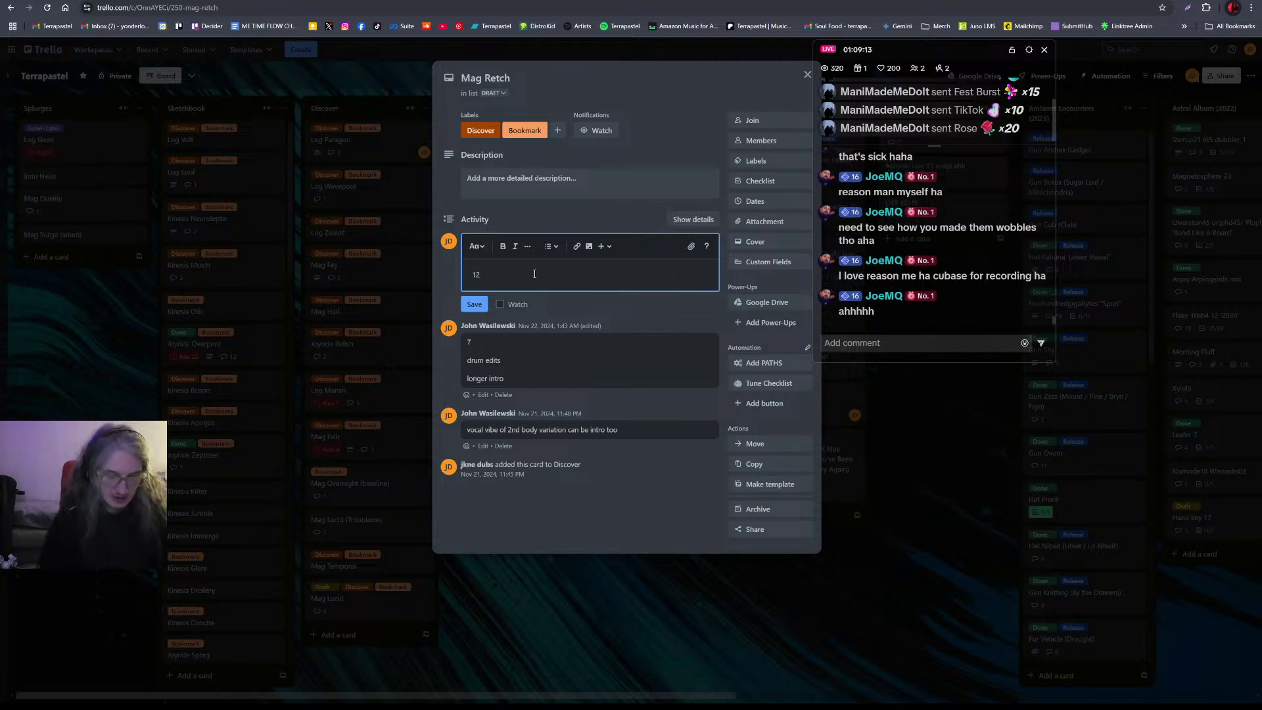
{"action": "key", "text": "Return"}
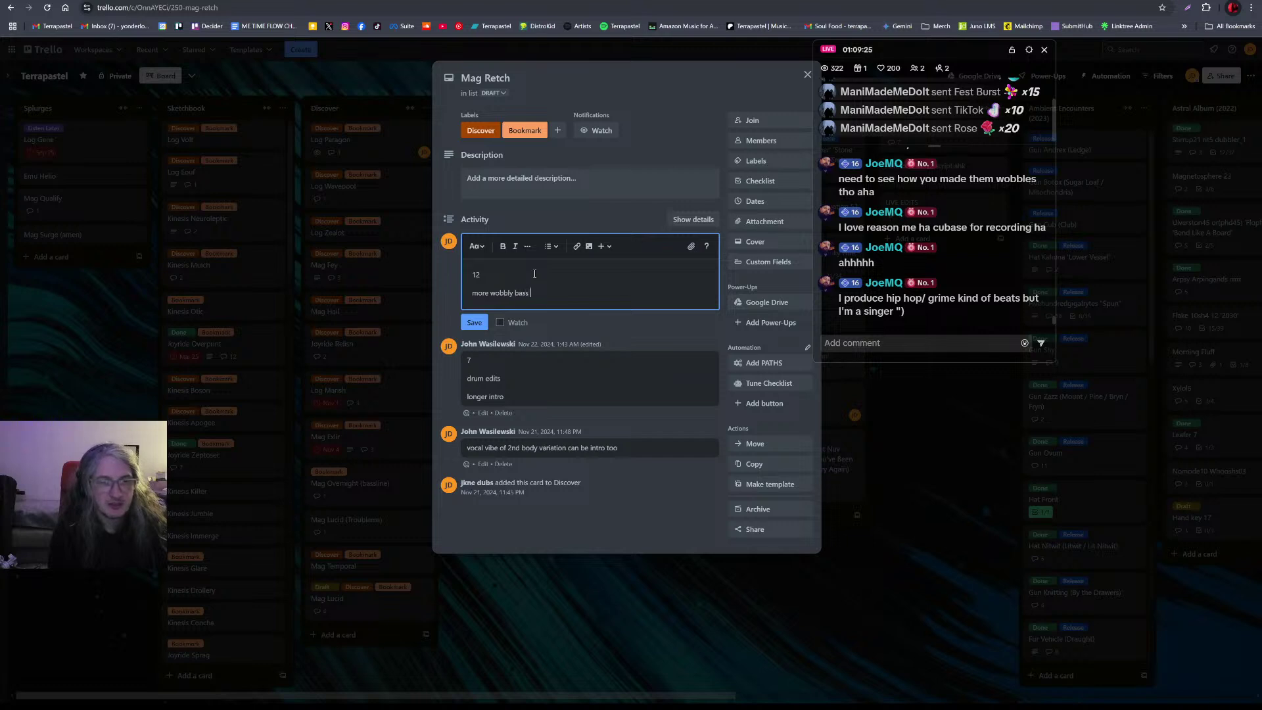
{"action": "type", "text": "ion"}
Step: Add the comment line "variation with pitch bend on one pattern", correcting the misspelled first word with the spelling suggestion
{"action": "key", "text": "Return"}
{"action": "type", "text": "variatio"}
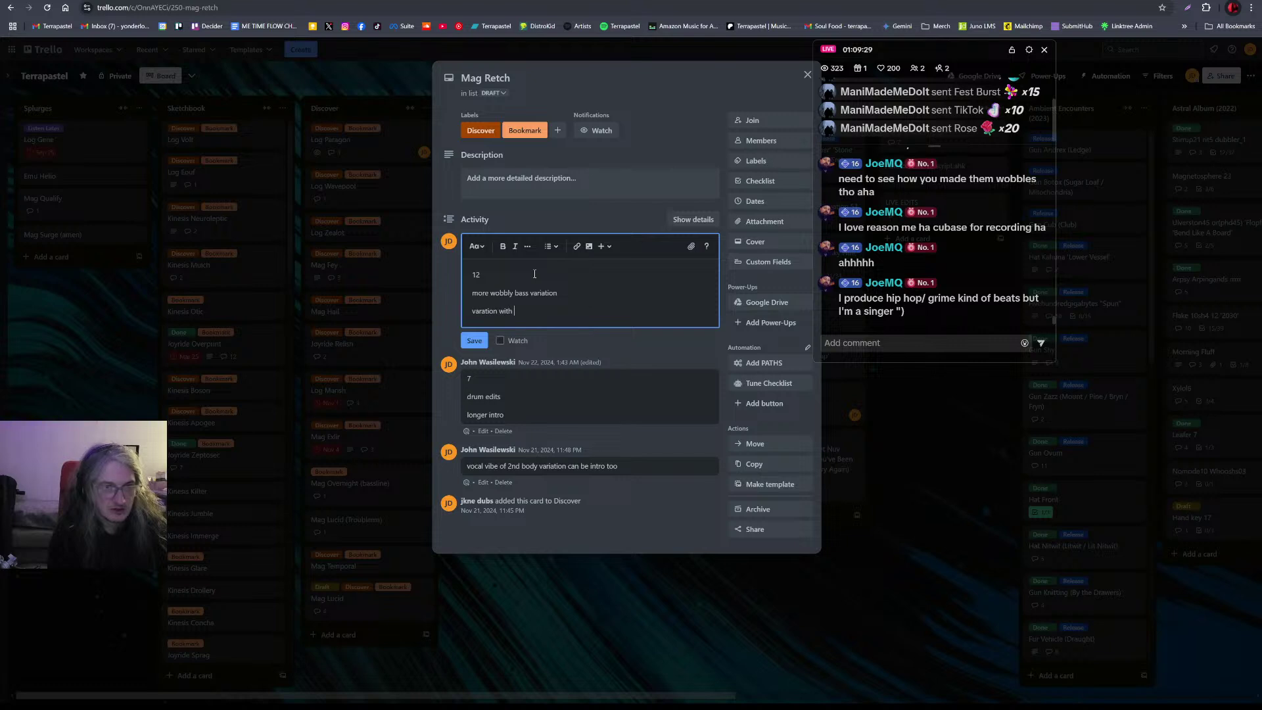
{"action": "type", "text": "n with pitch bend on one o"}
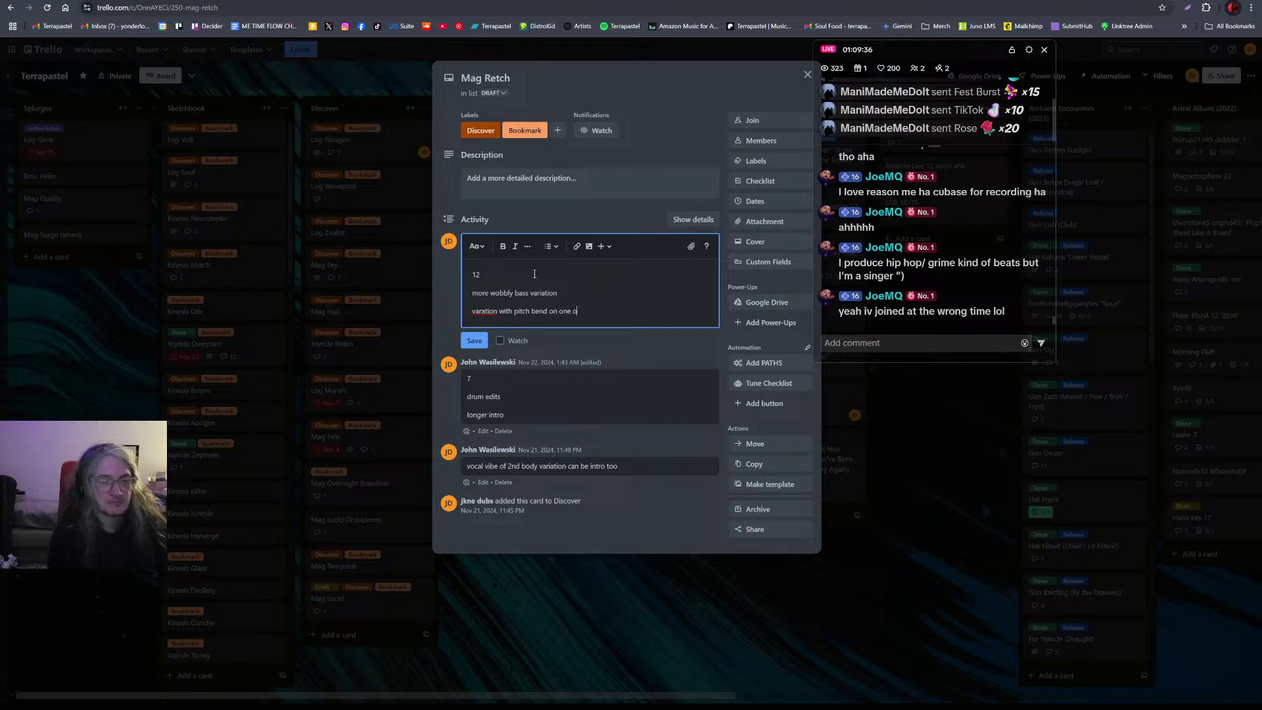
{"action": "key", "text": "BackSpace"}
{"action": "type", "text": "pattern"}
{"action": "key", "text": "Return"}
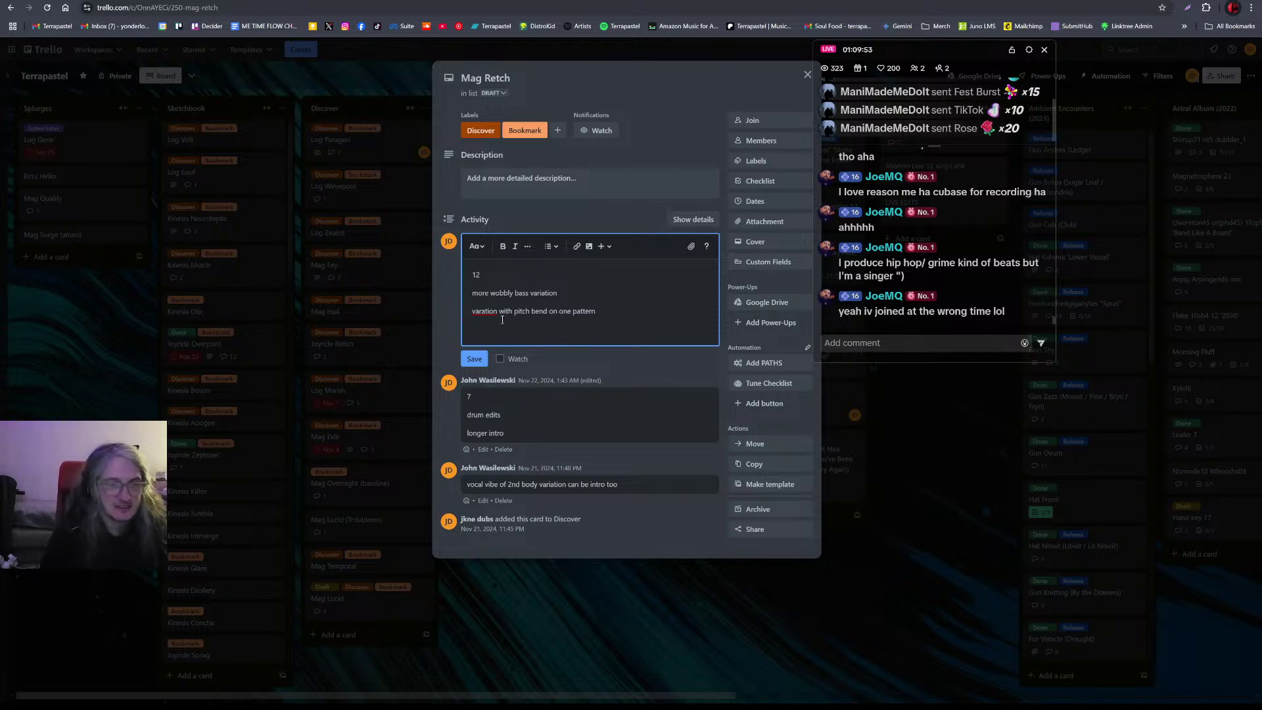
{"action": "right_click", "coordinate": [484, 309]}
{"action": "left_click", "coordinate": [589, 322]}
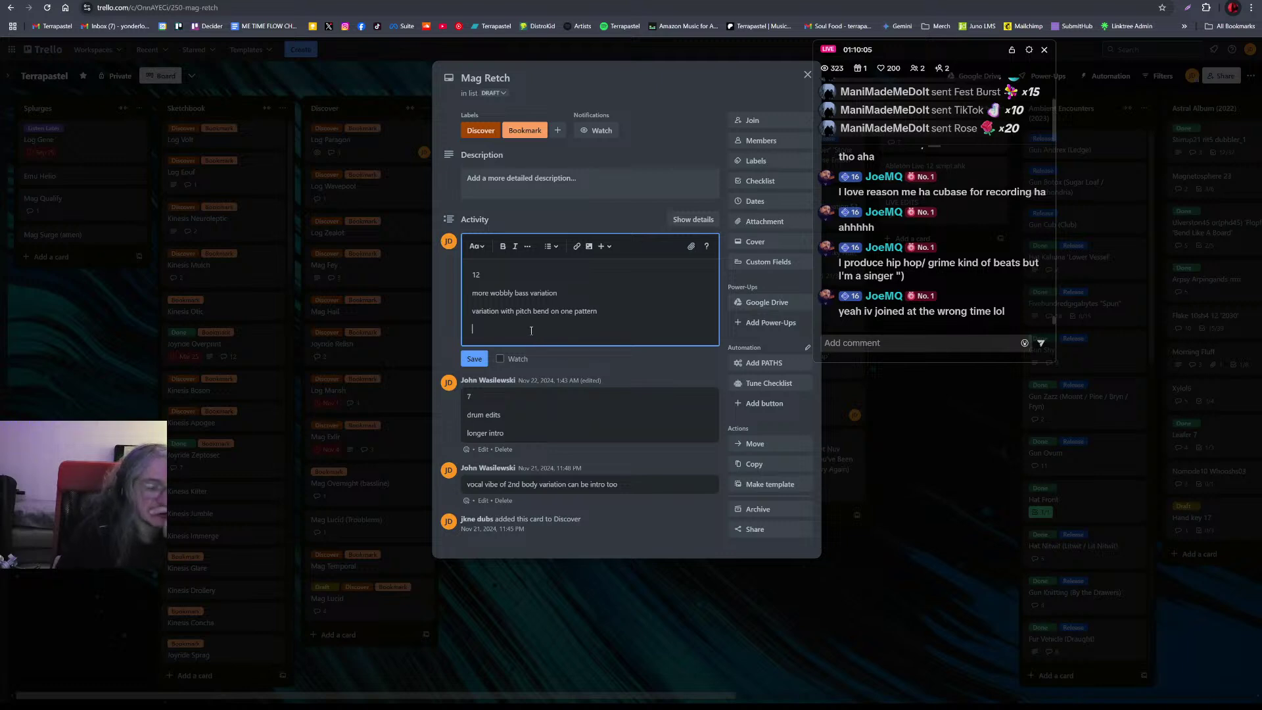
Step: Add the line "changed the drums to be less snappy" to the comment, followed by a new empty line
{"action": "type", "text": "changed the drums"}
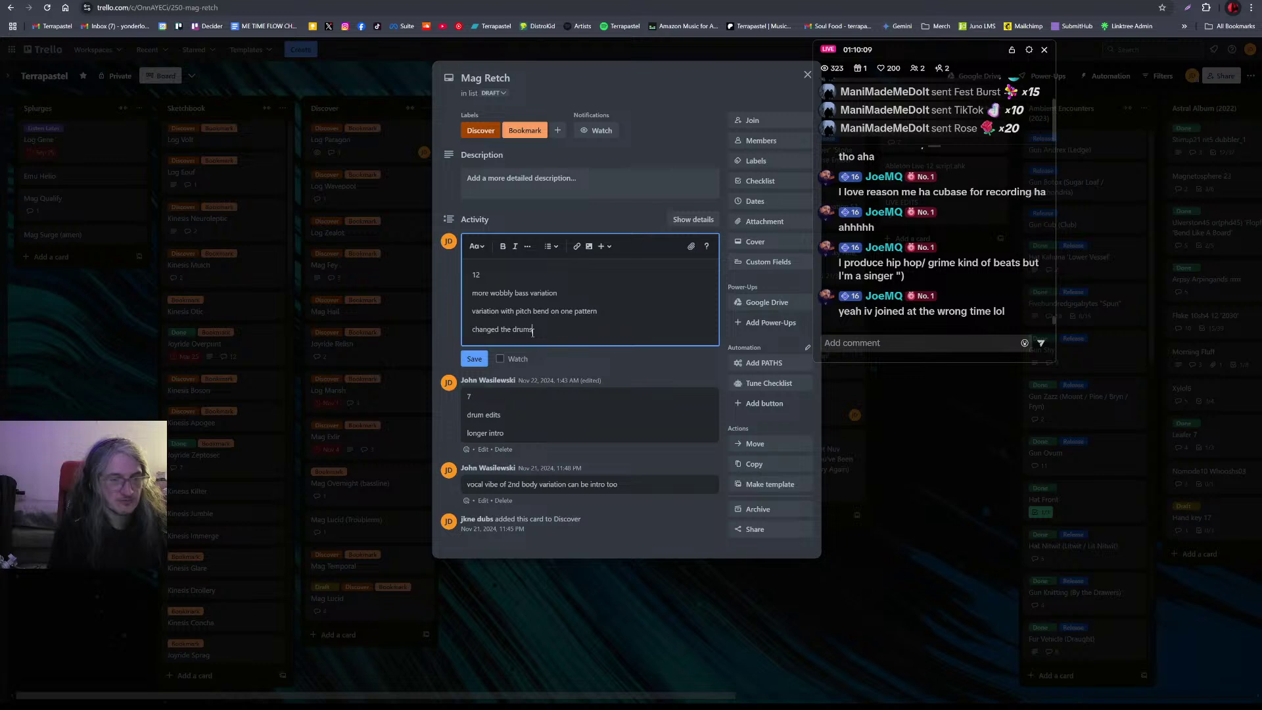
{"action": "key", "text": "Return"}
{"action": "key", "text": "BackSpace"}
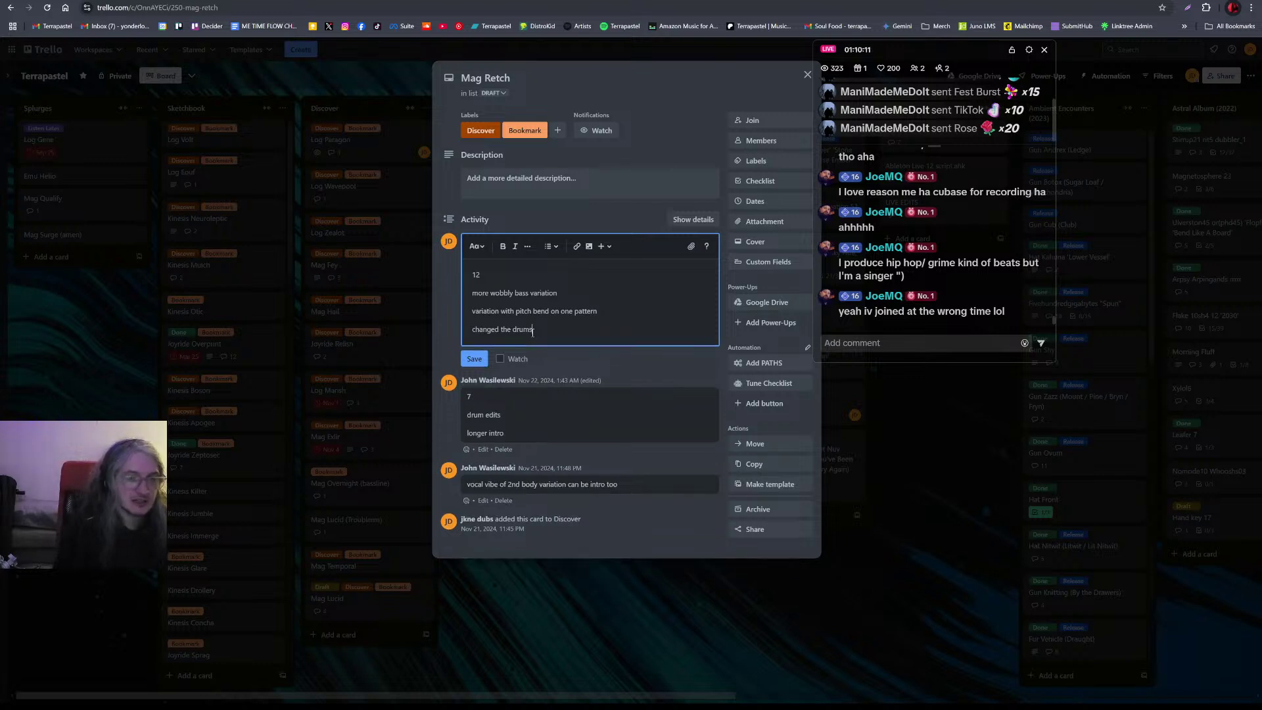
{"action": "type", "text": "to be"}
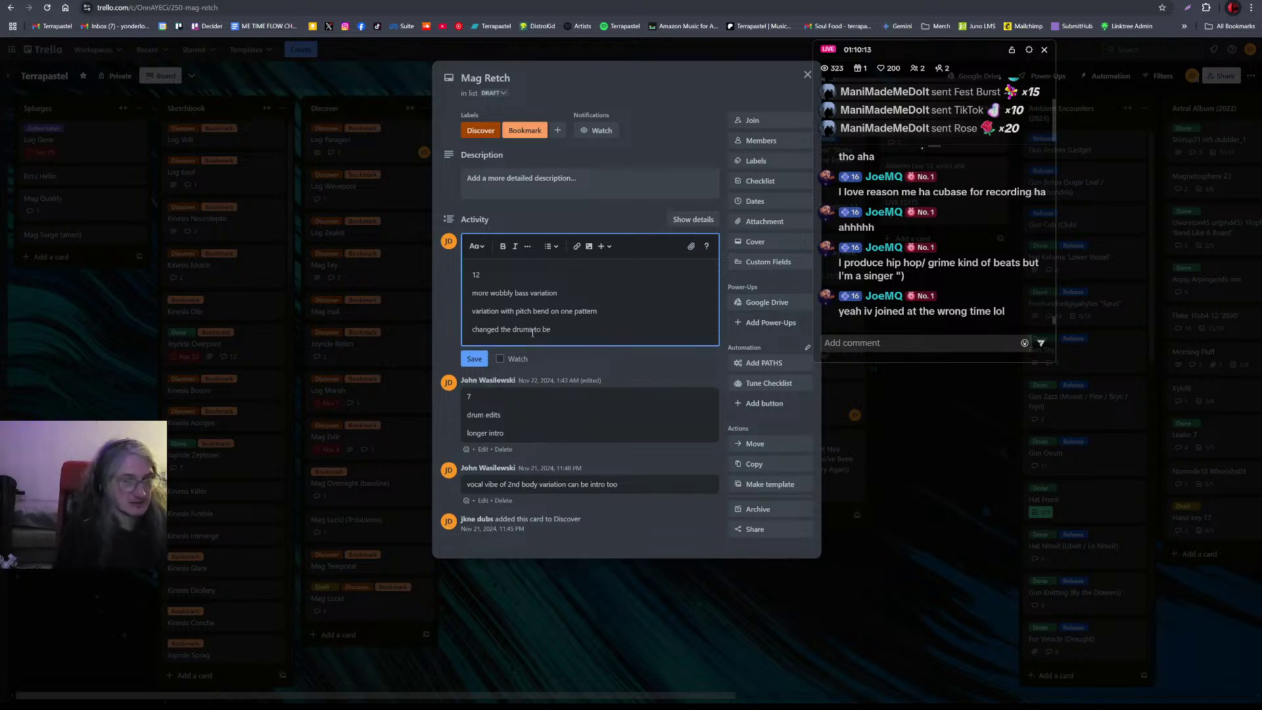
{"action": "type", "text": " less snapp"}
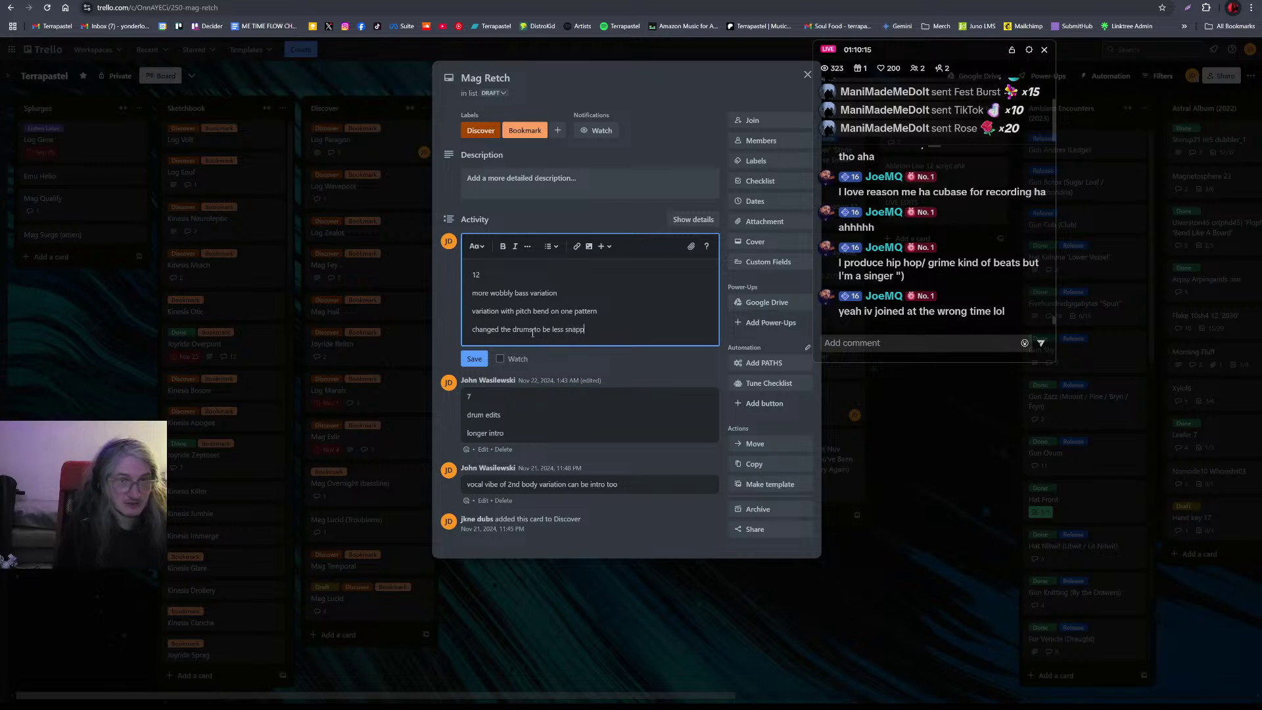
{"action": "type", "text": "y"}
{"action": "key", "text": "Return"}
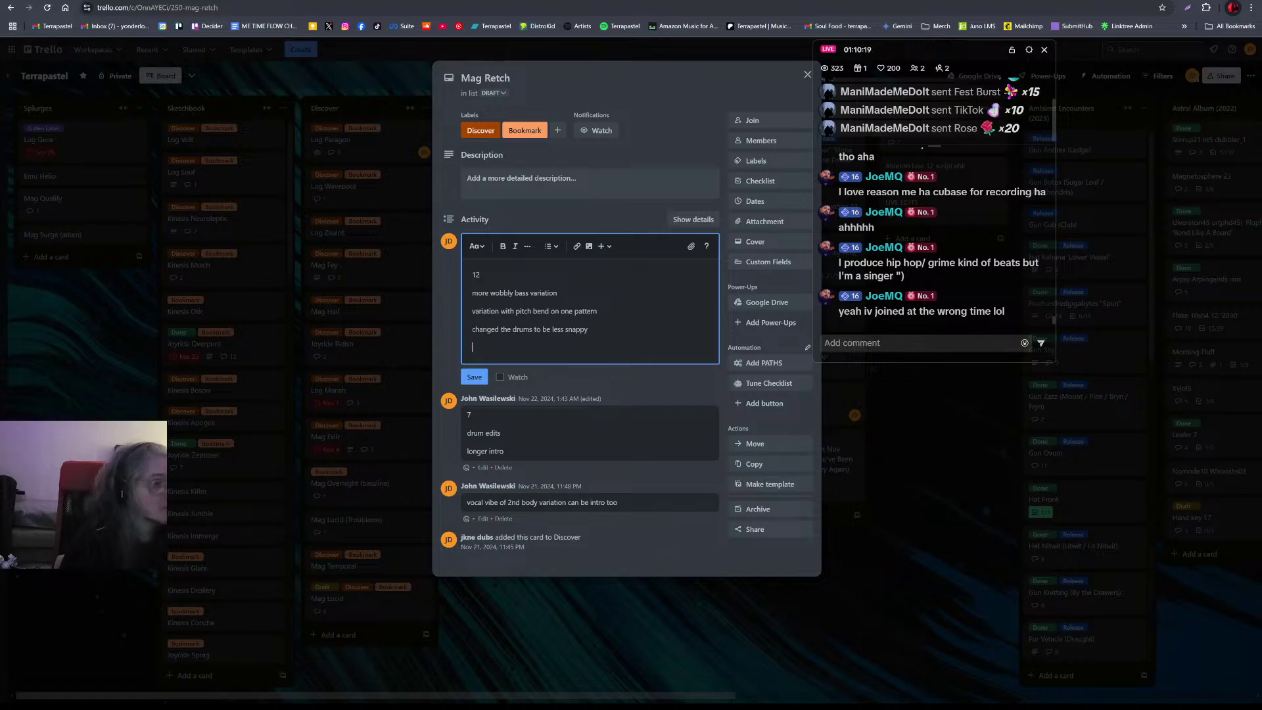
Step: Switch to Ableton Live, solo the upper of the two adjacent jungle phaser tracks, activate its clip at bar 37, and play it
{"action": "key", "text": "alt+Tab"}
{"action": "key", "text": "Tab"}
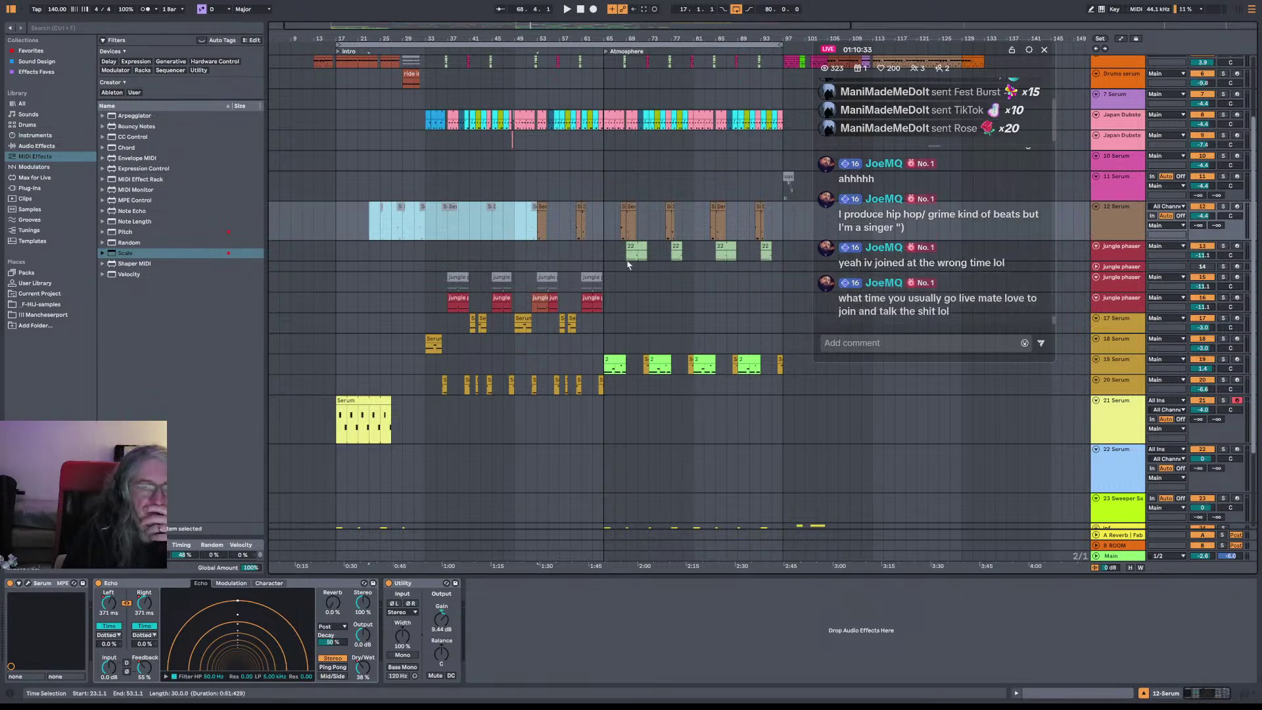
{"action": "left_click", "coordinate": [448, 304]}
{"action": "key", "text": "space"}
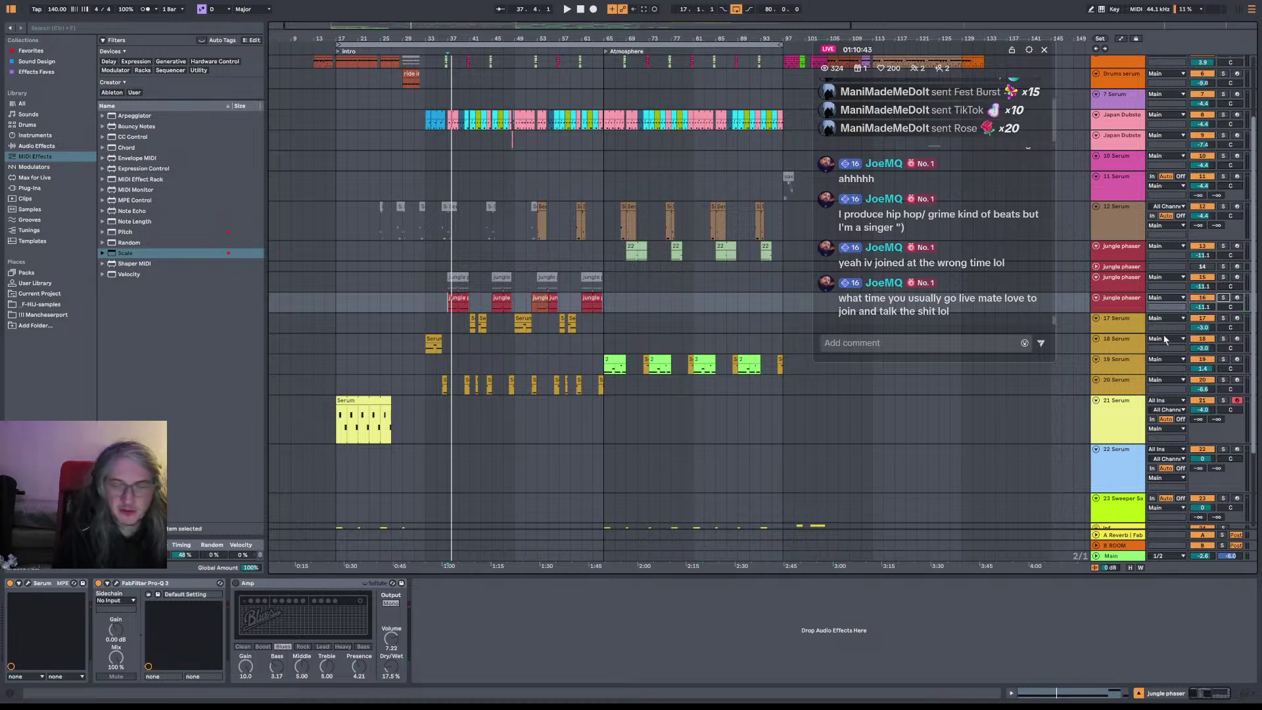
{"action": "left_click", "coordinate": [1223, 277]}
{"action": "left_click", "coordinate": [1175, 287]}
{"action": "left_click", "coordinate": [460, 278]}
{"action": "key", "text": "0"}
{"action": "key", "text": "space"}
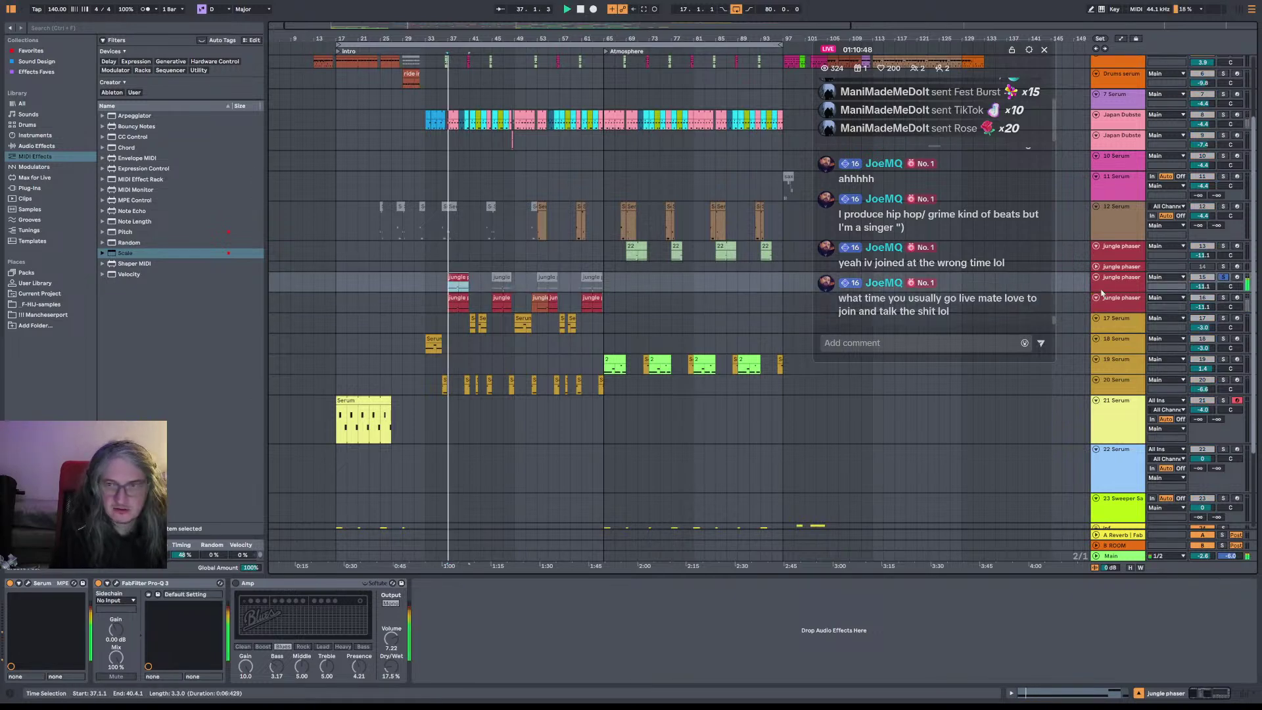
Step: Compare with the lower jungle phaser track soloed, deactivate the upper track's clip, and set the playback position to bar 37 on Drums serum
{"action": "left_click", "coordinate": [1224, 297]}
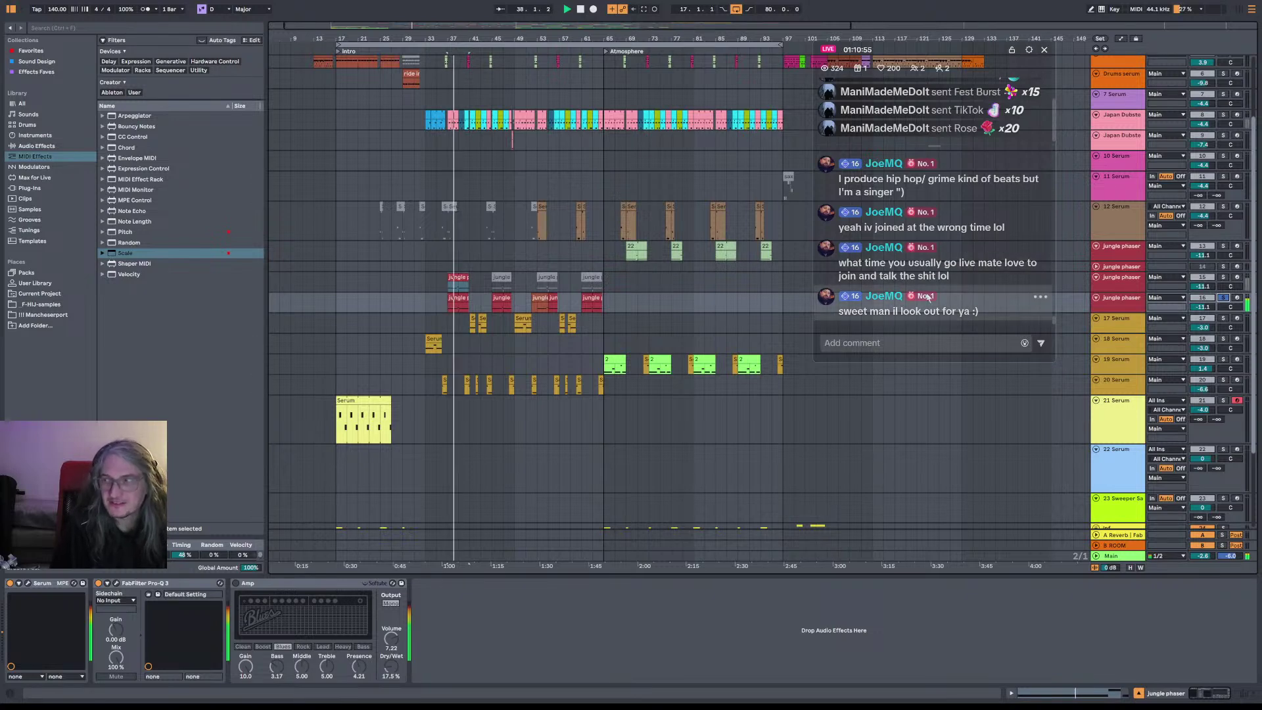
{"action": "left_click", "coordinate": [464, 280]}
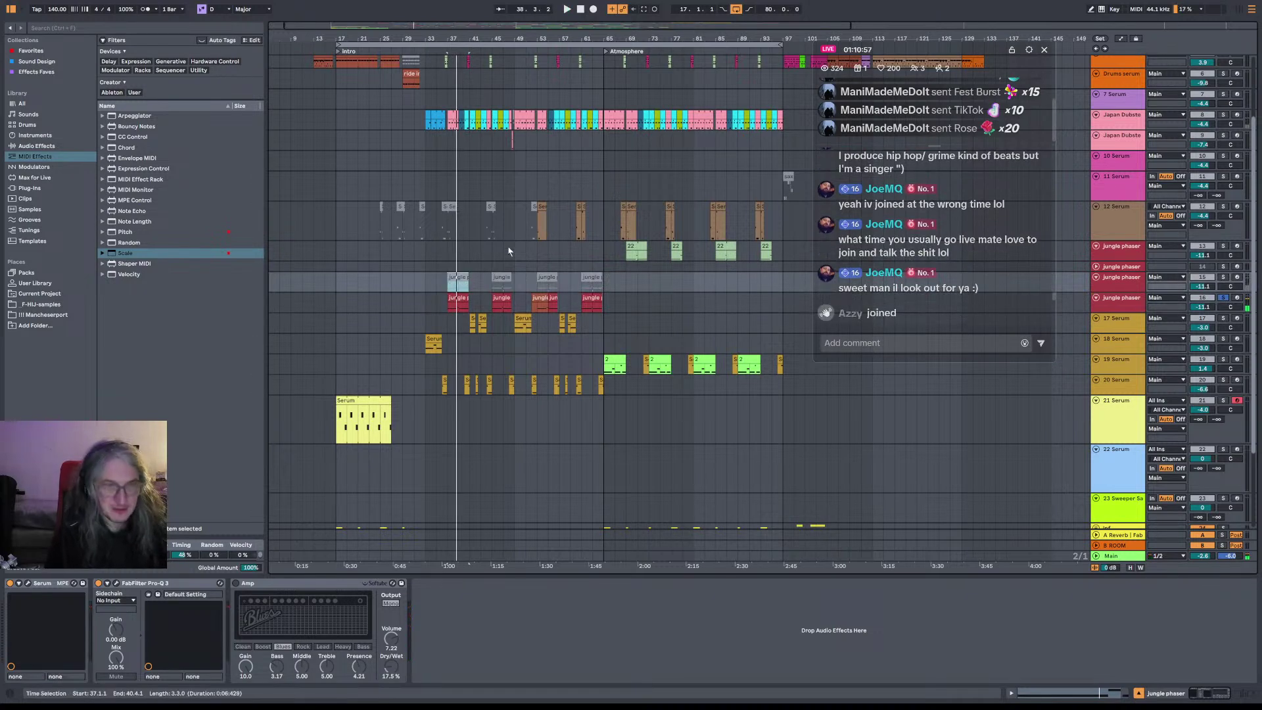
{"action": "scroll", "coordinate": [458, 74], "scroll_direction": "up", "scroll_amount": 2}
{"action": "left_click", "coordinate": [445, 99]}
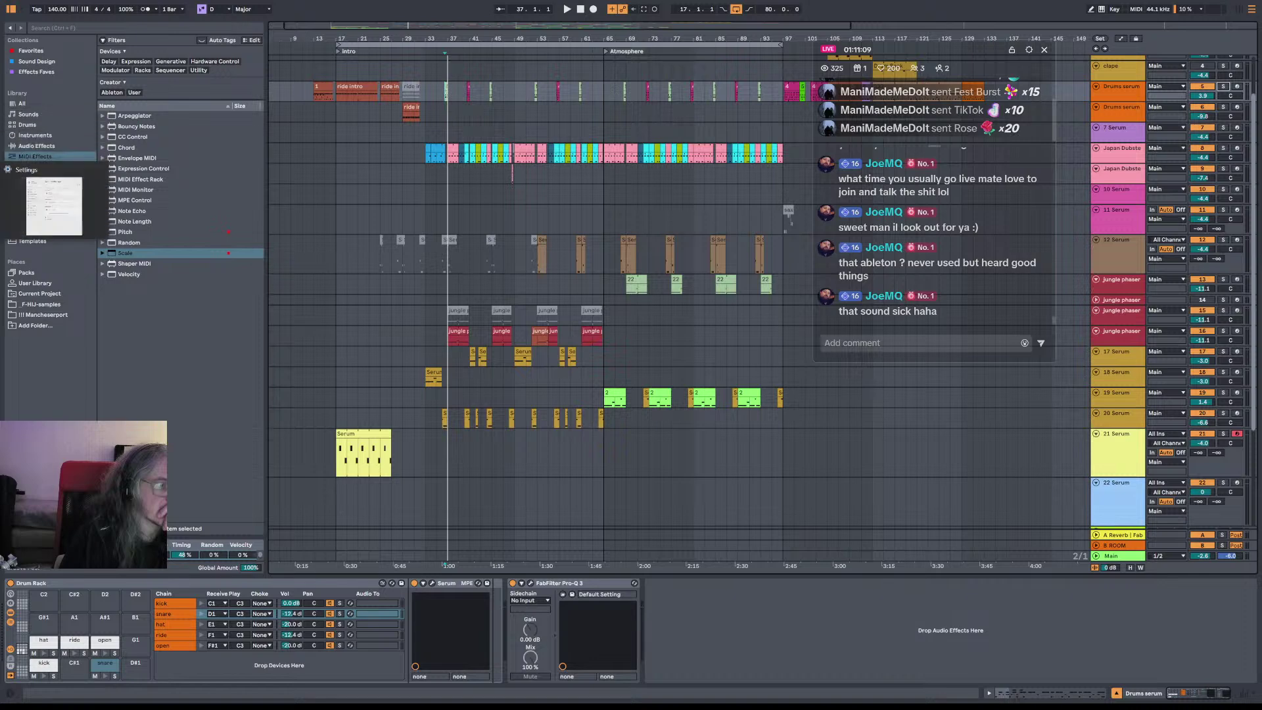
Step: Return to the Trello card and add the comment line "bass variation adds wobble from groove in the drum fill"
{"action": "left_click", "coordinate": [8, 194]}
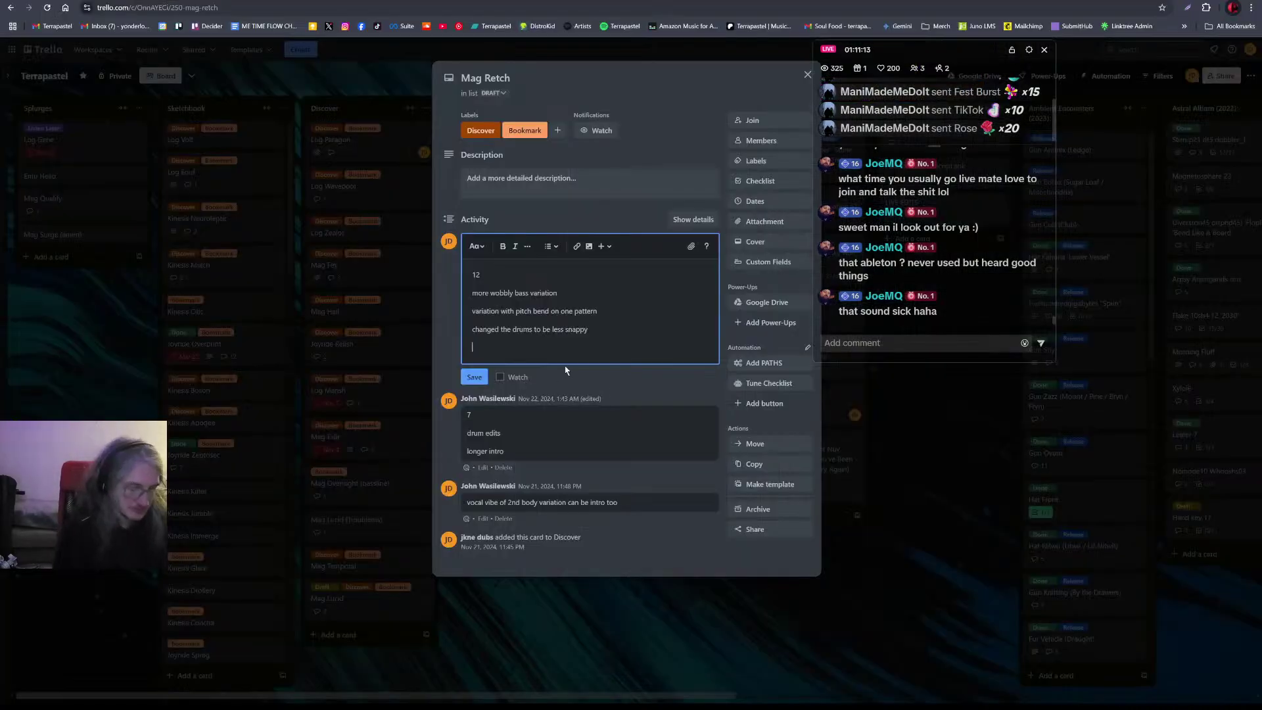
{"action": "type", "text": "bass variation as"}
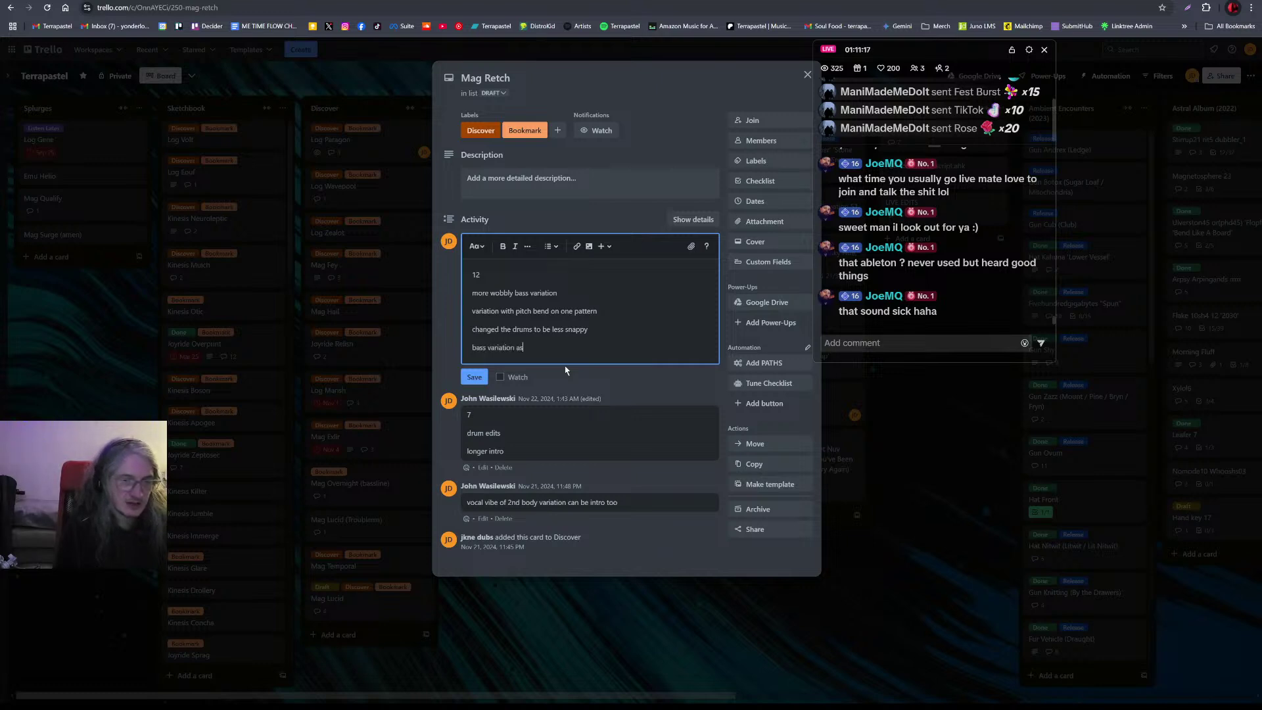
{"action": "type", "text": "dds "}
{"action": "type", "text": "wobble from "}
{"action": "type", "text": "go"}
{"action": "type", "text": "roove in the"}
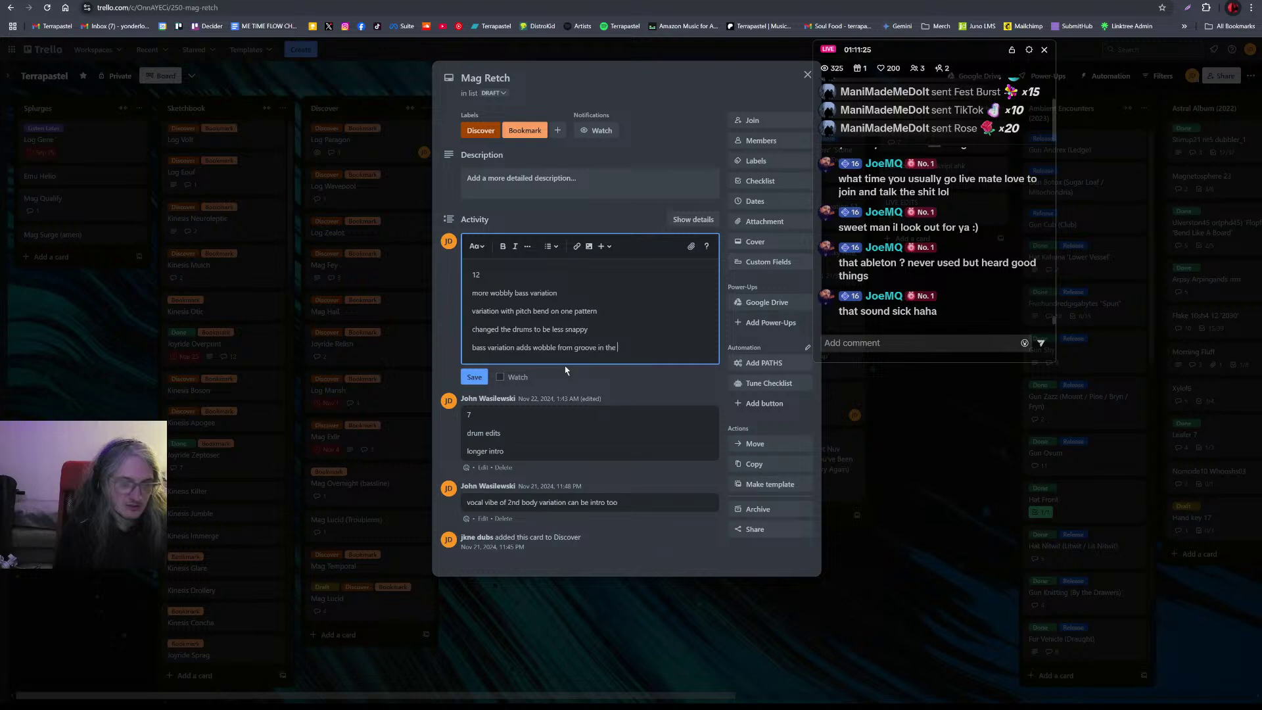
{"action": "type", "text": " drum fi"}
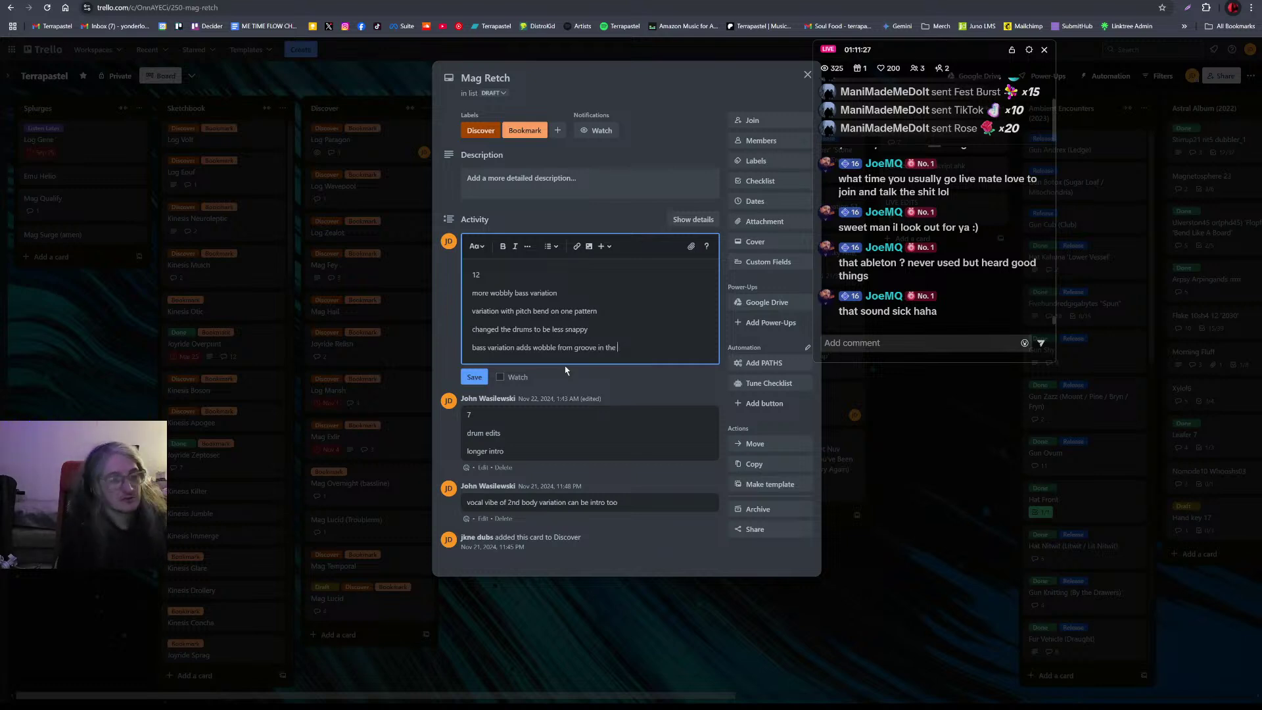
{"action": "type", "text": "ll"}
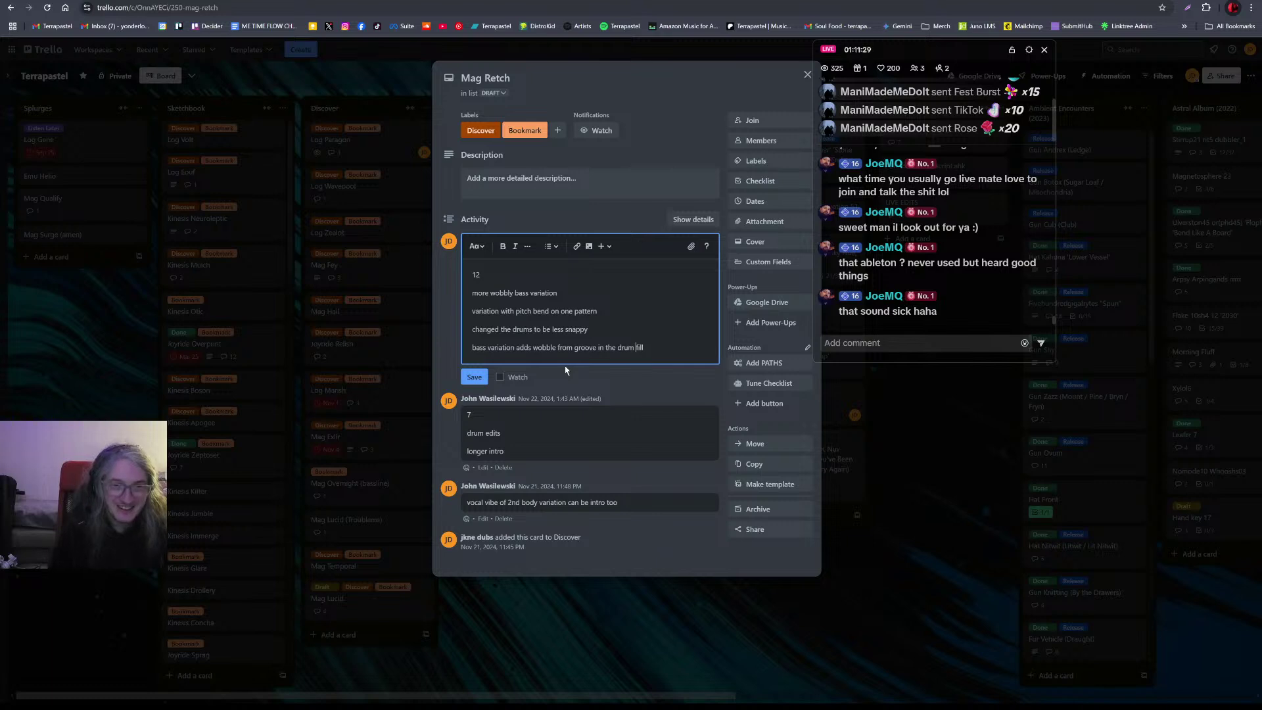
Step: Insert "preceding" before "drum fill" in the last line, using the spelling suggestion to correct it, and save the comment
{"action": "key", "text": "ctrl+Left"}
{"action": "key", "text": "ctrl+Left"}
{"action": "type", "text": "per"}
{"action": "key", "text": "BackSpace"}
{"action": "key", "text": "BackSpace"}
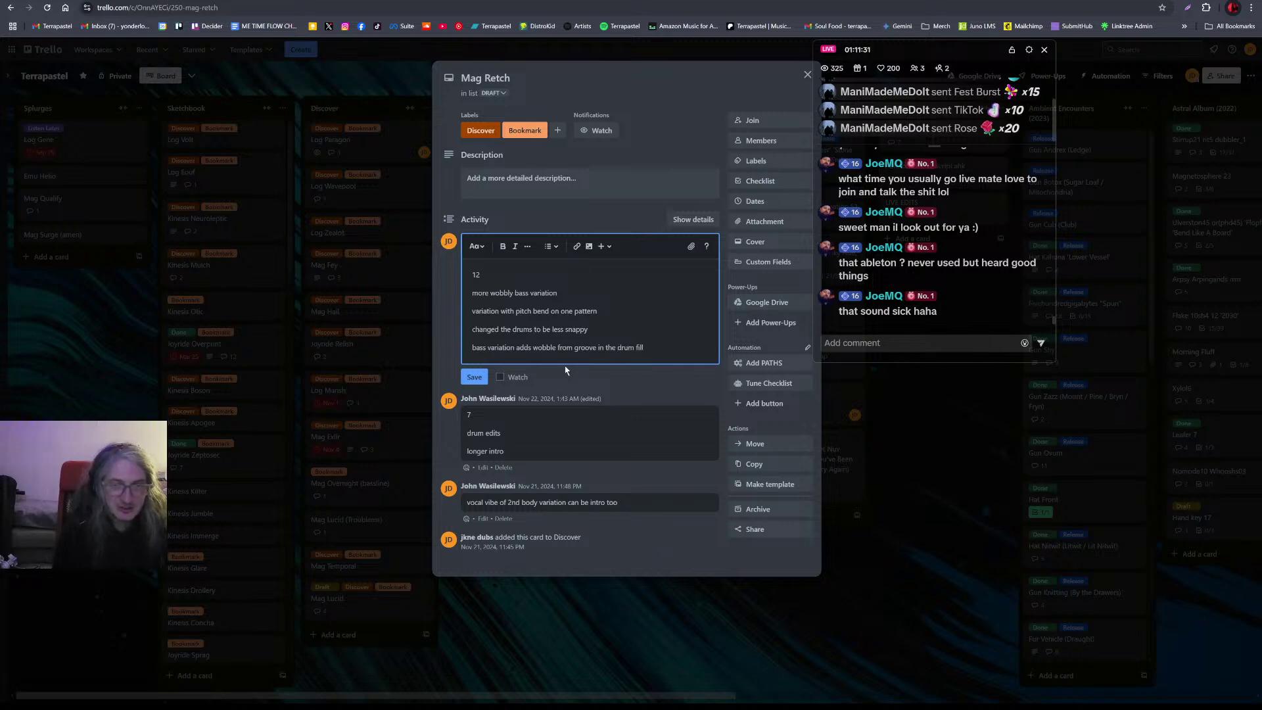
{"action": "type", "text": "r"}
{"action": "type", "text": "eceed"}
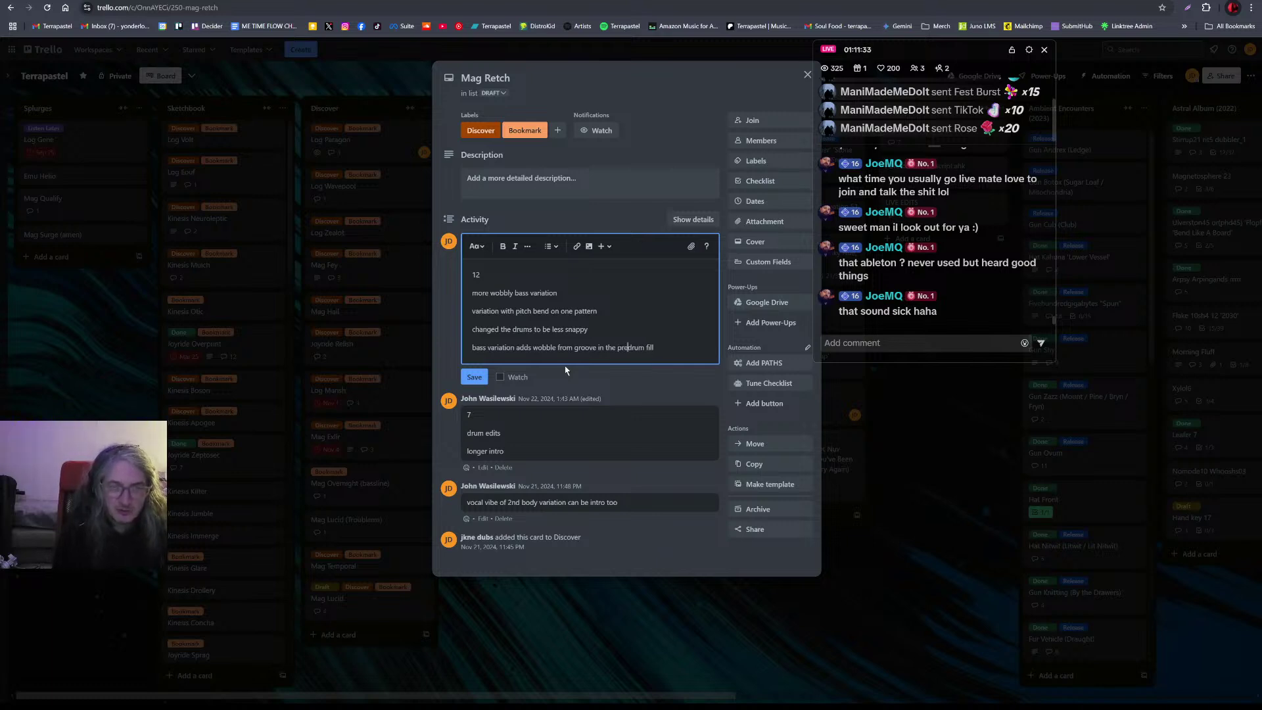
{"action": "type", "text": "ing"}
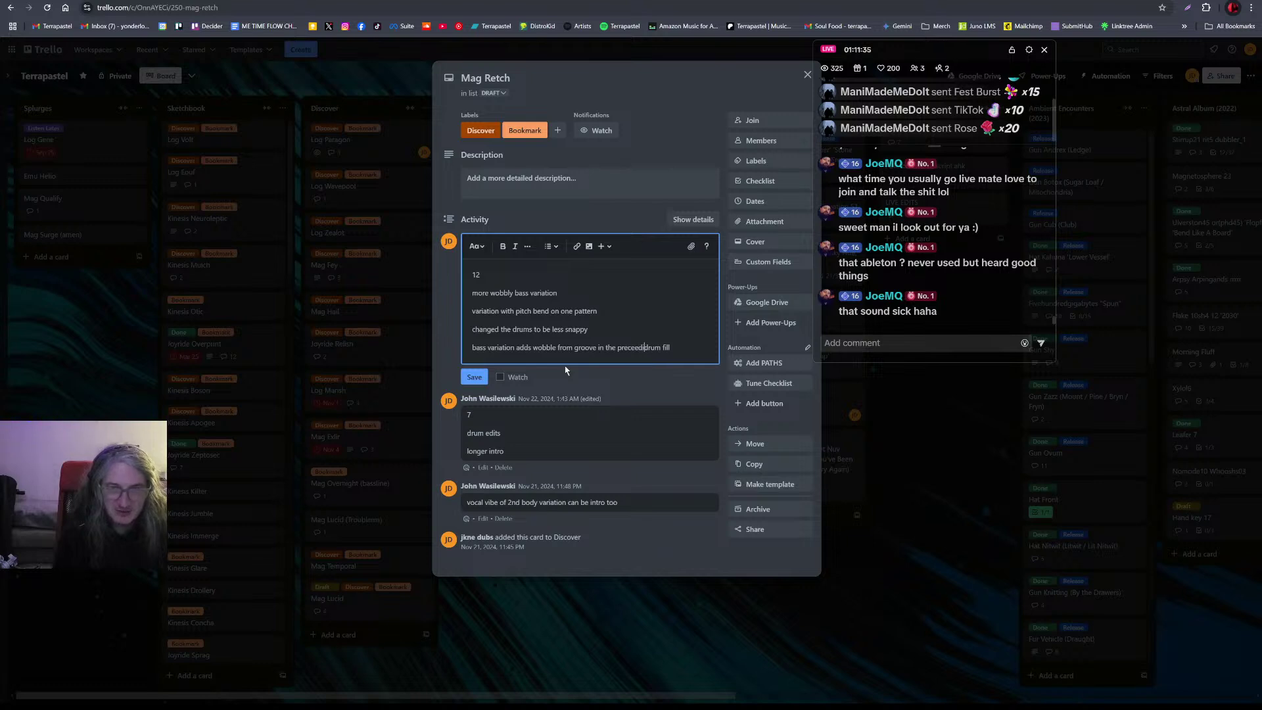
{"action": "right_click", "coordinate": [621, 346]}
{"action": "left_click", "coordinate": [647, 355]}
{"action": "left_click", "coordinate": [474, 377]}
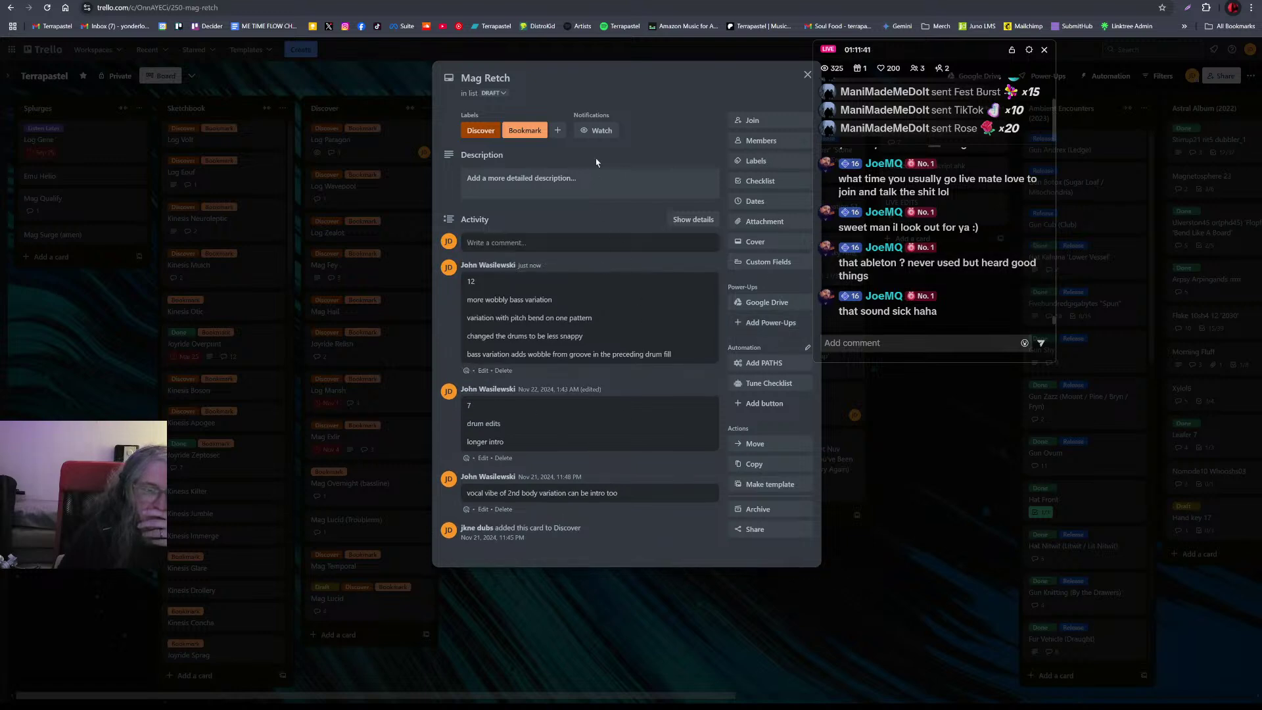
Step: Add the Draft label to the Mag Retch card and close the card
{"action": "left_click", "coordinate": [480, 131]}
{"action": "left_click", "coordinate": [508, 232]}
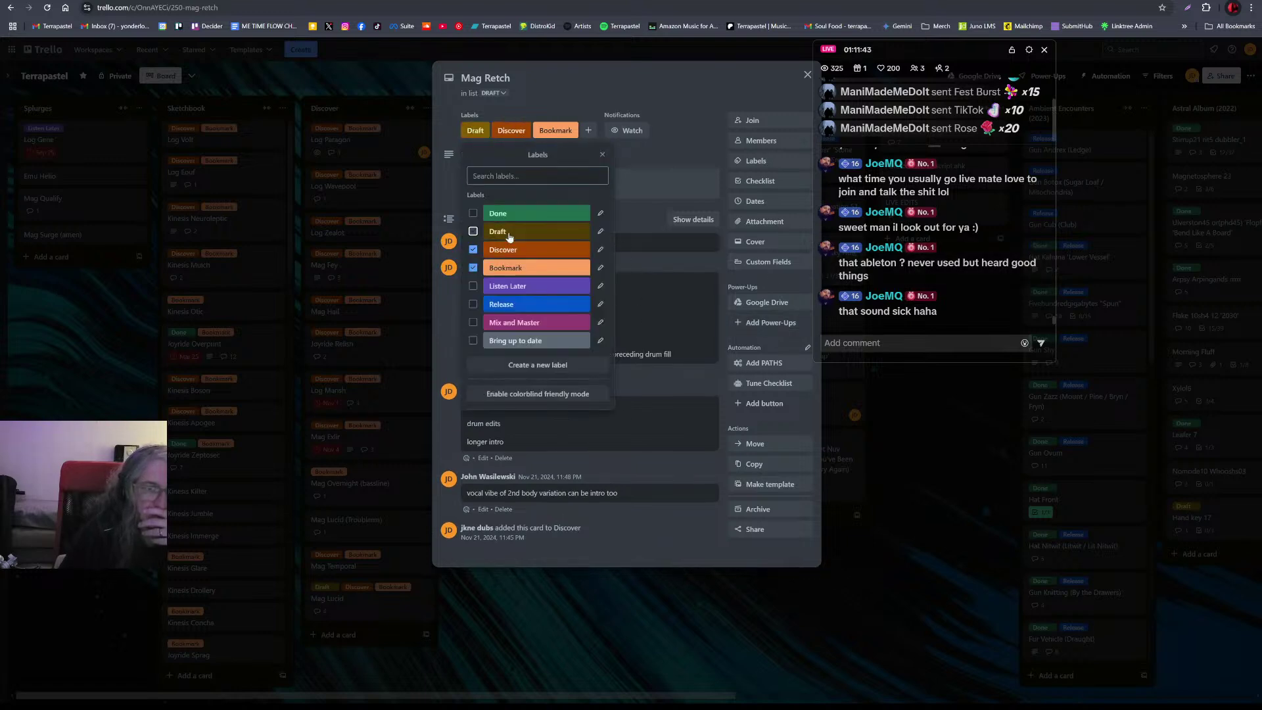
{"action": "left_click", "coordinate": [803, 77]}
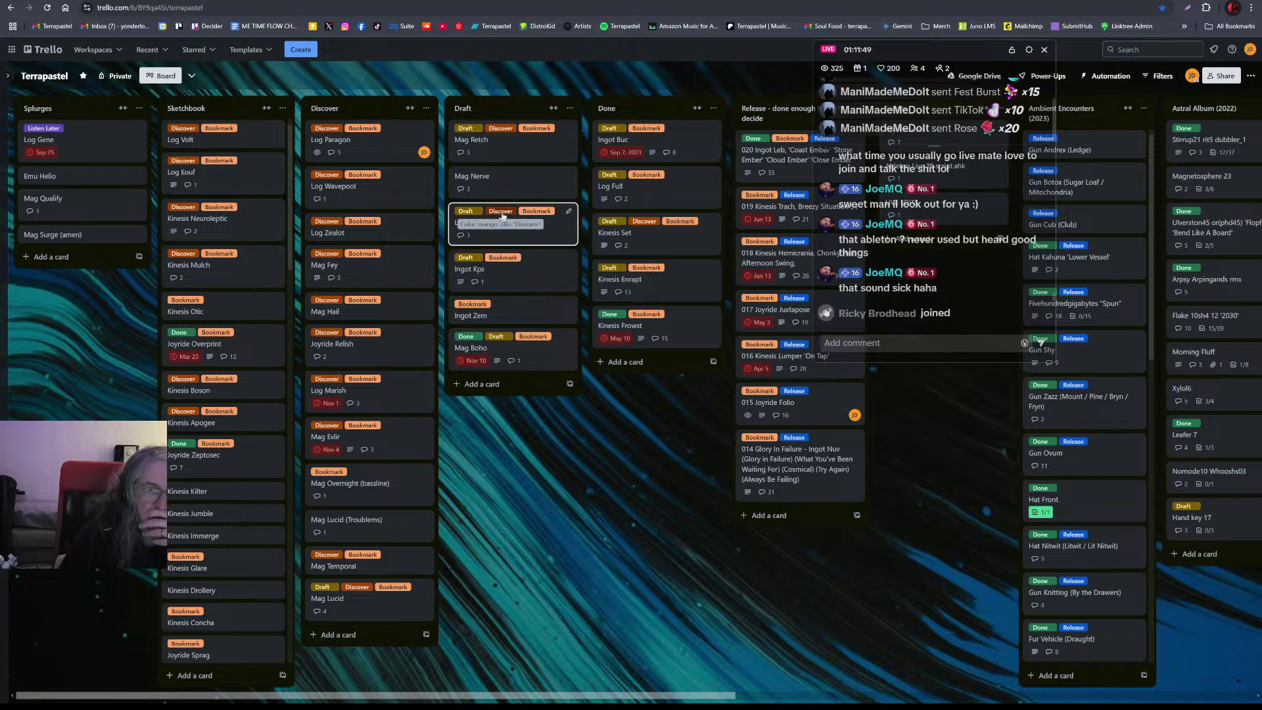
Step: Move the Mag Retch card to the end of the Draft list, below the Mag Boho card
{"action": "left_click_drag", "start_coordinate": [559, 142], "coordinate": [549, 345]}
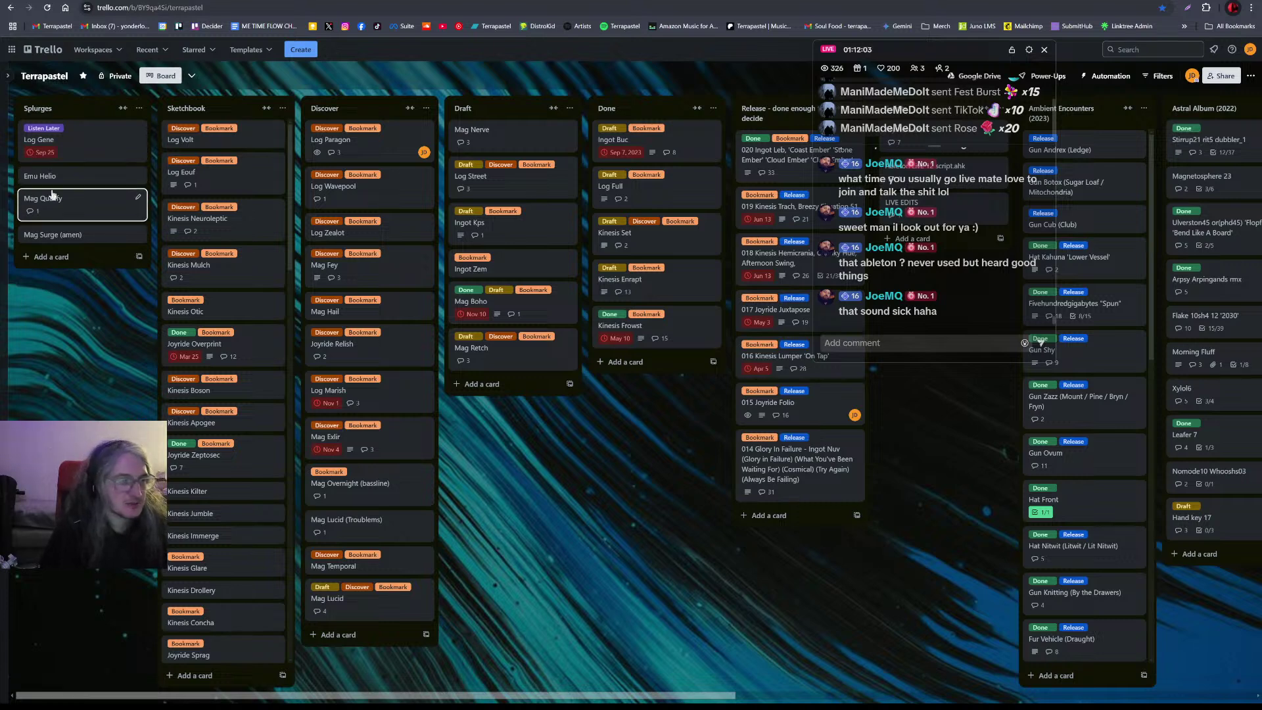
Step: Switch to the Mag Retch set in Ableton Live and save it as the new version Mag Retch_13
{"action": "mouse_move", "coordinate": [1, 142]}
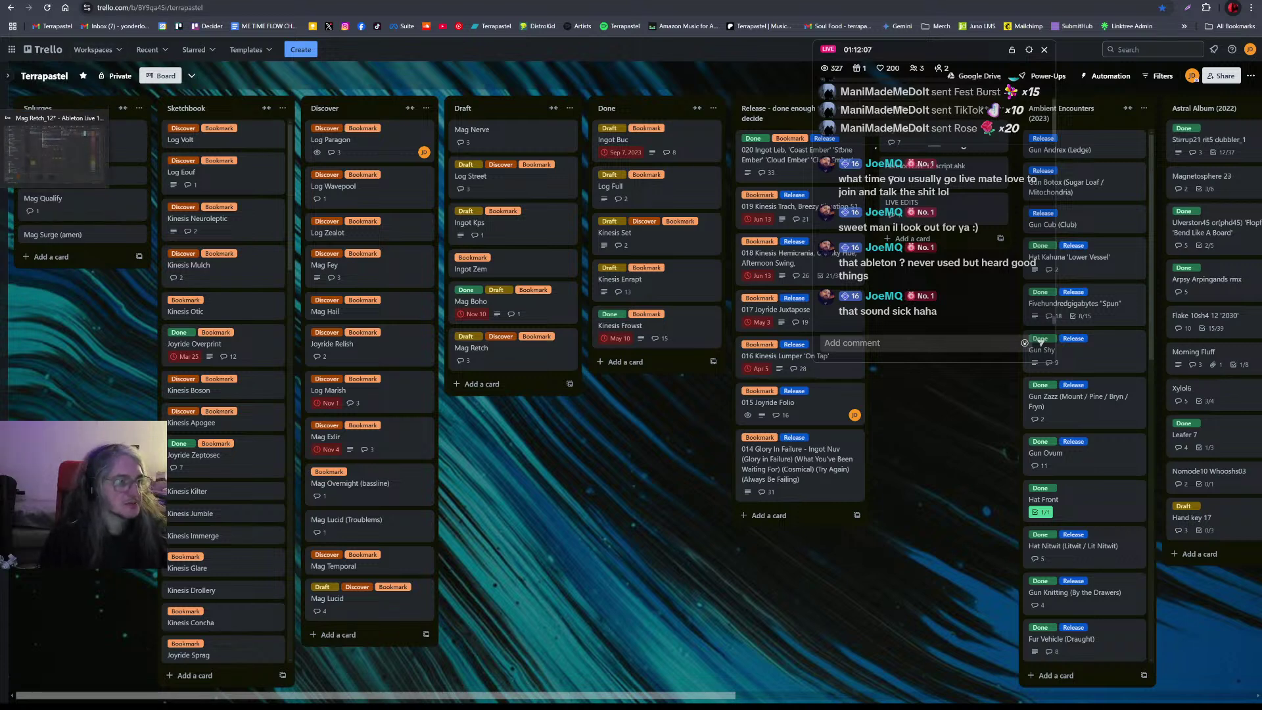
{"action": "left_click", "coordinate": [53, 176]}
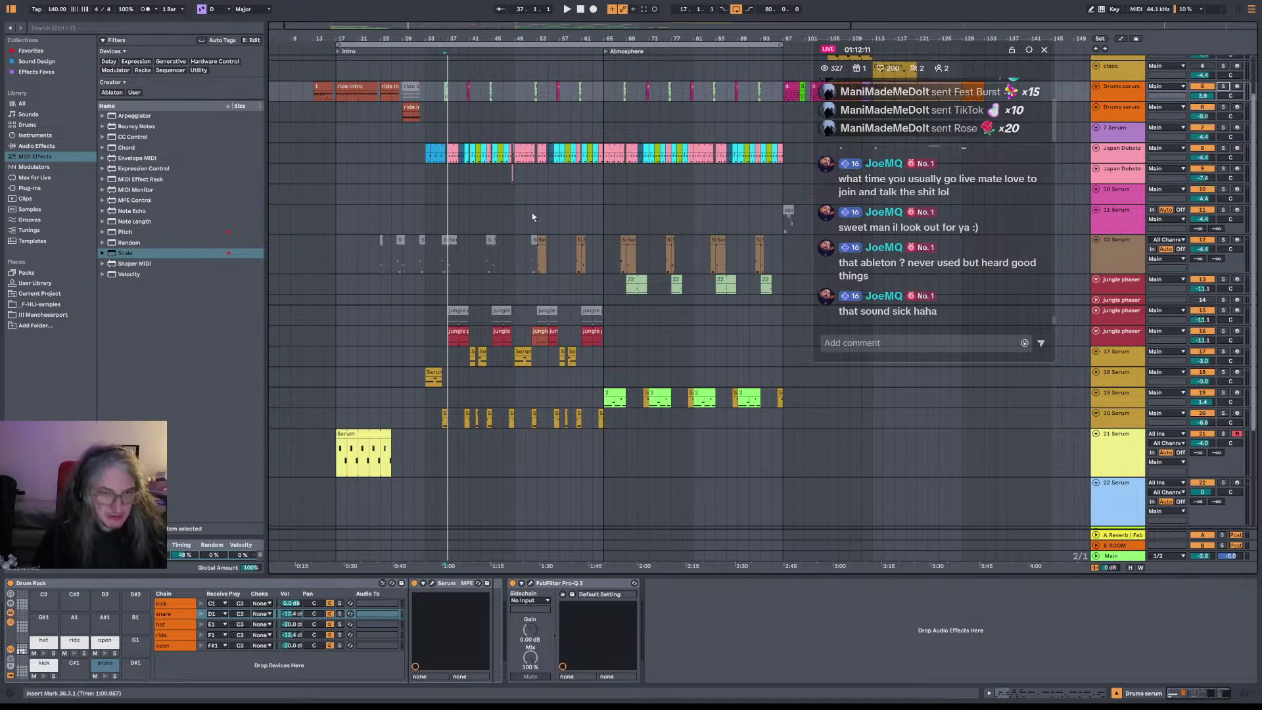
{"action": "key", "text": "ctrl+shift+s"}
{"action": "key", "text": "Return"}
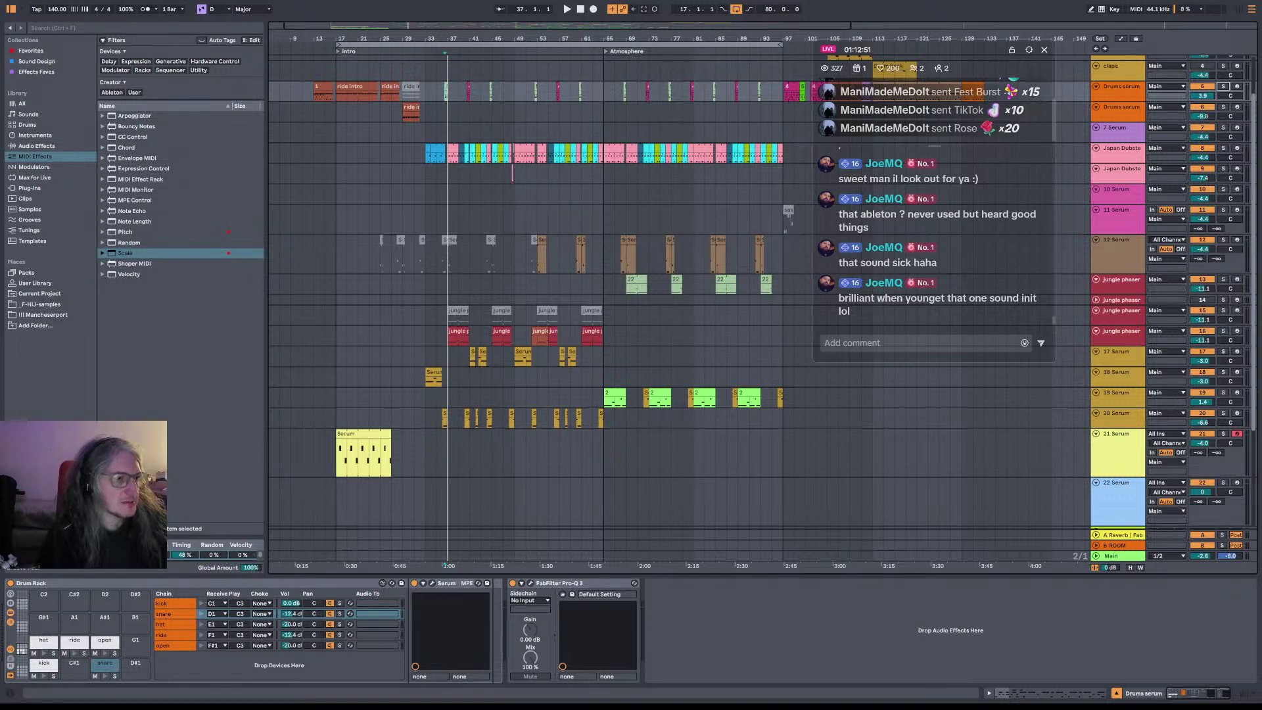
Step: Switch to OneCommander and open the Mag Retch Project folder inside 2. Splurge to view its saved versions
{"action": "key", "text": "alt+Tab"}
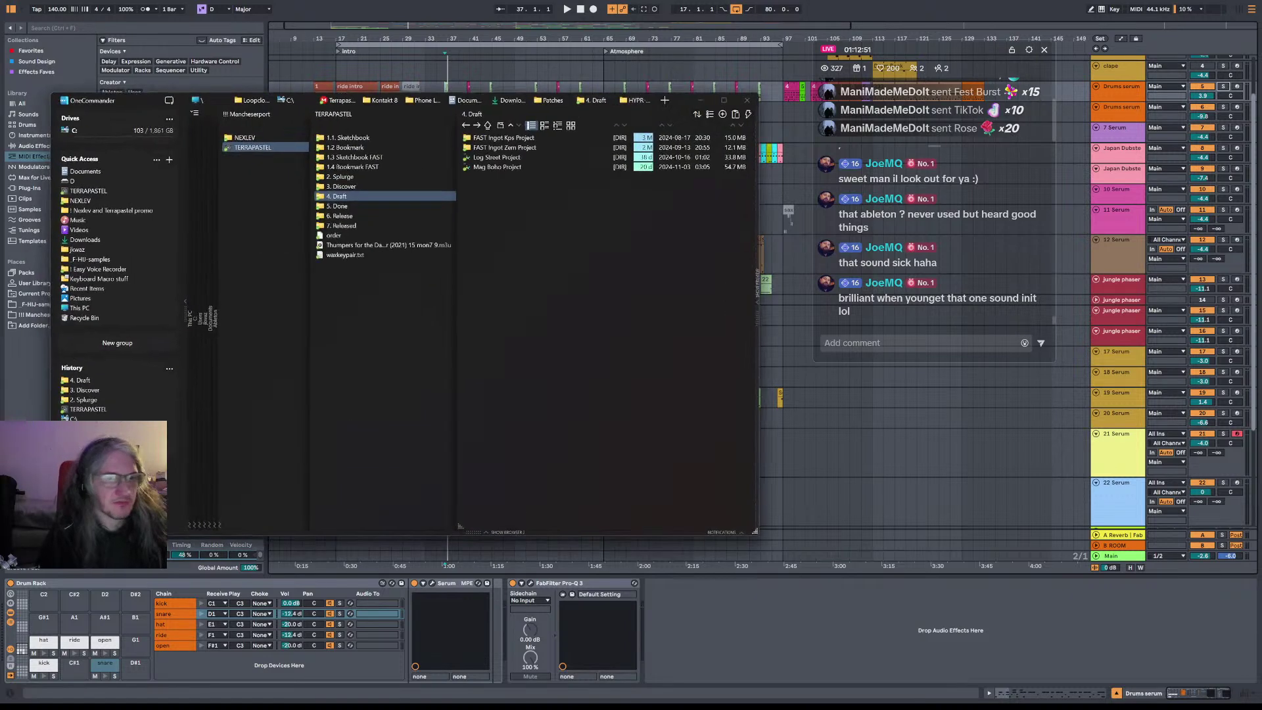
{"action": "left_click", "coordinate": [349, 187]}
{"action": "left_click", "coordinate": [349, 178]}
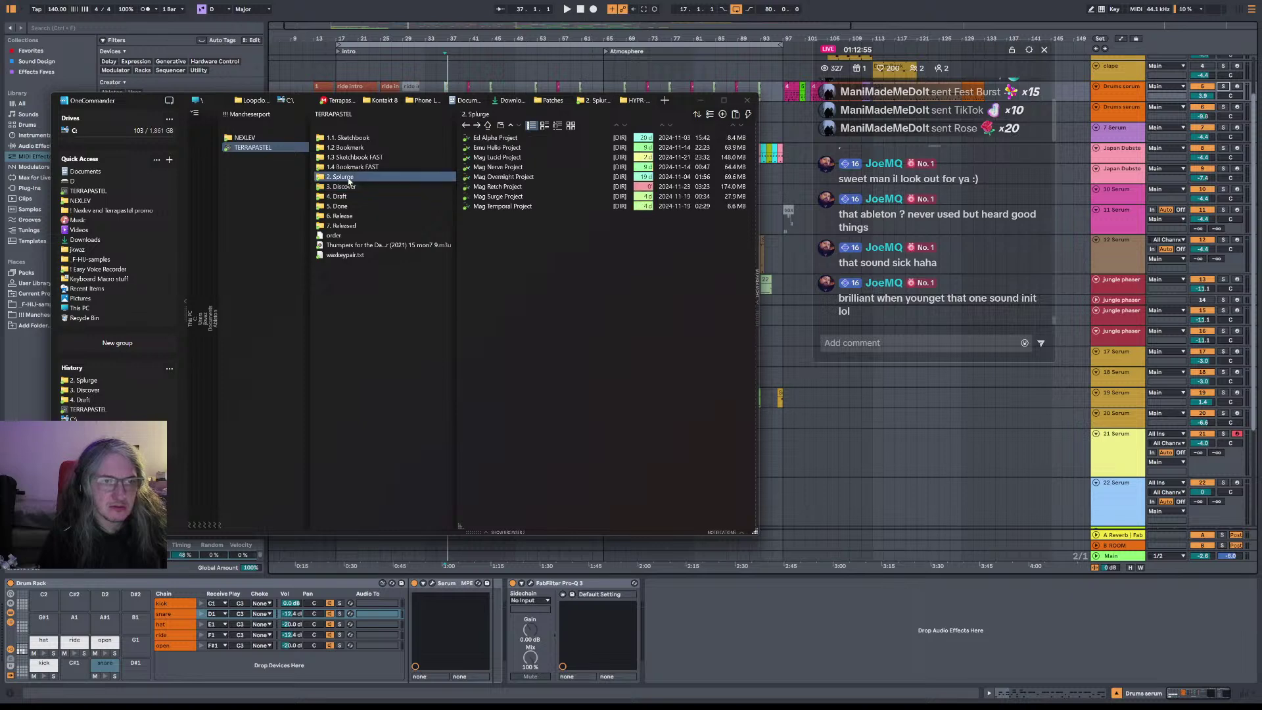
{"action": "left_click", "coordinate": [493, 188]}
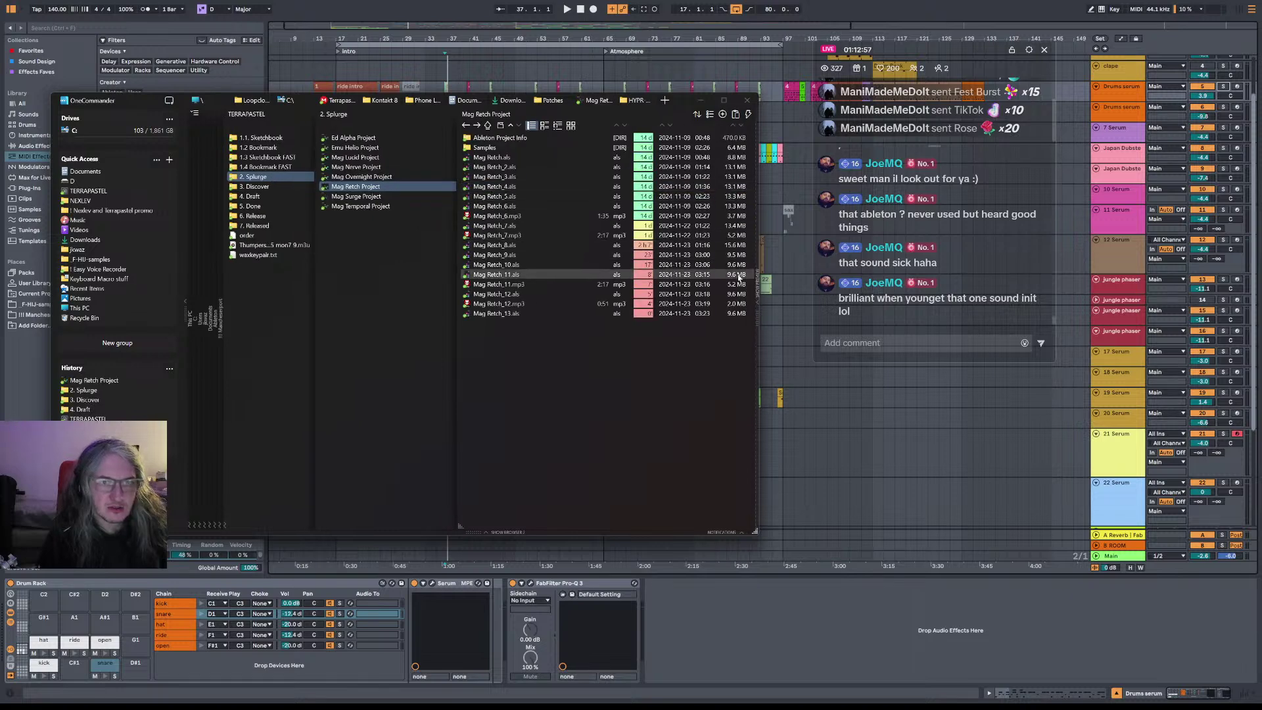